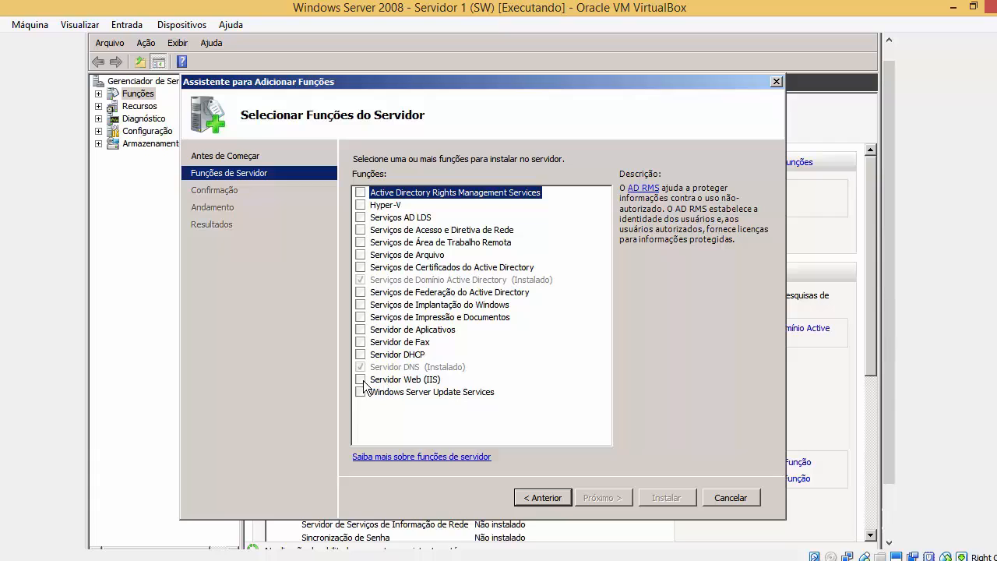
Tick the Servidor Web (IIS) role and continue to its introduction page.
click(361, 380)
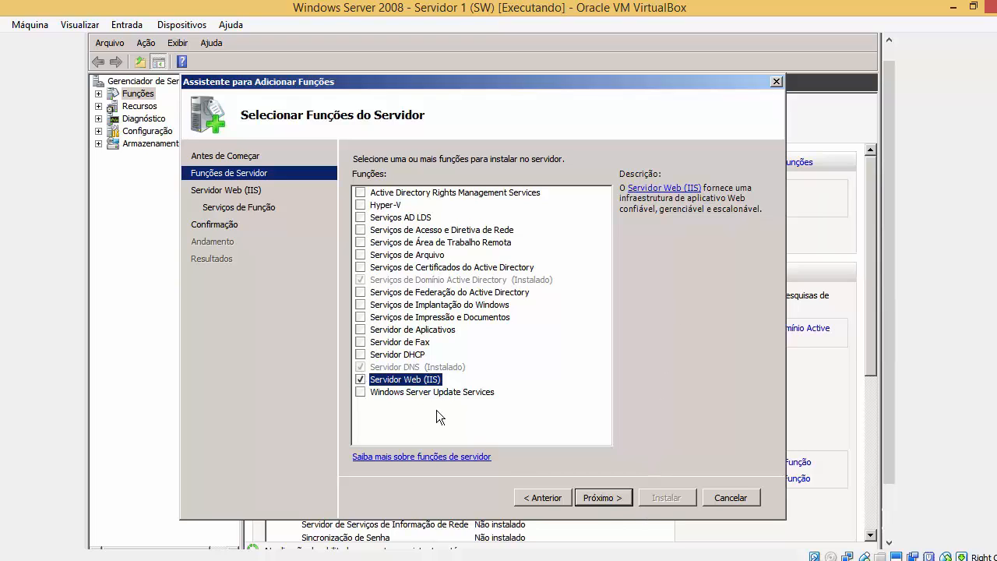
click(607, 498)
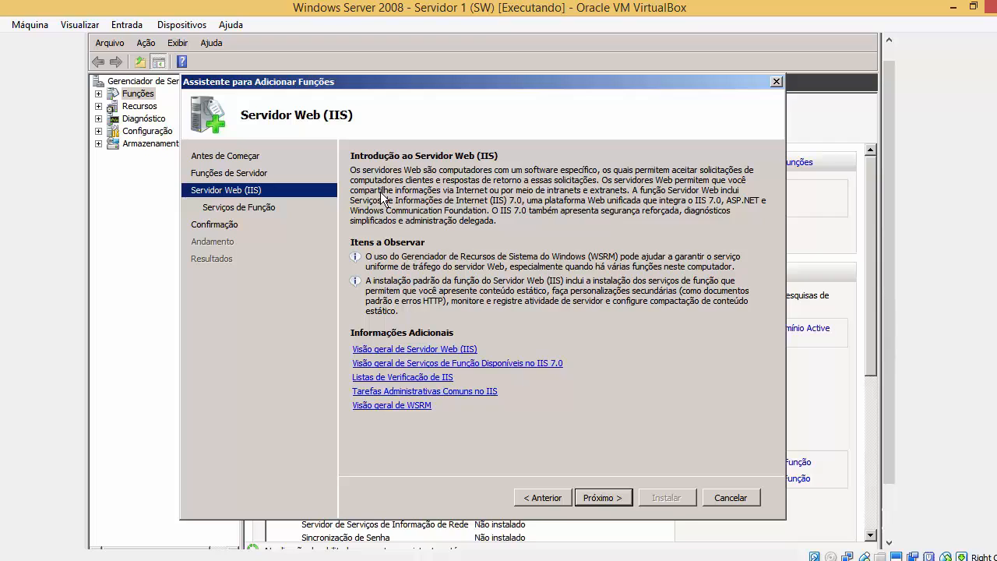
Advance to Serviços de Função and scroll through the default-checked Web Server role services.
click(601, 497)
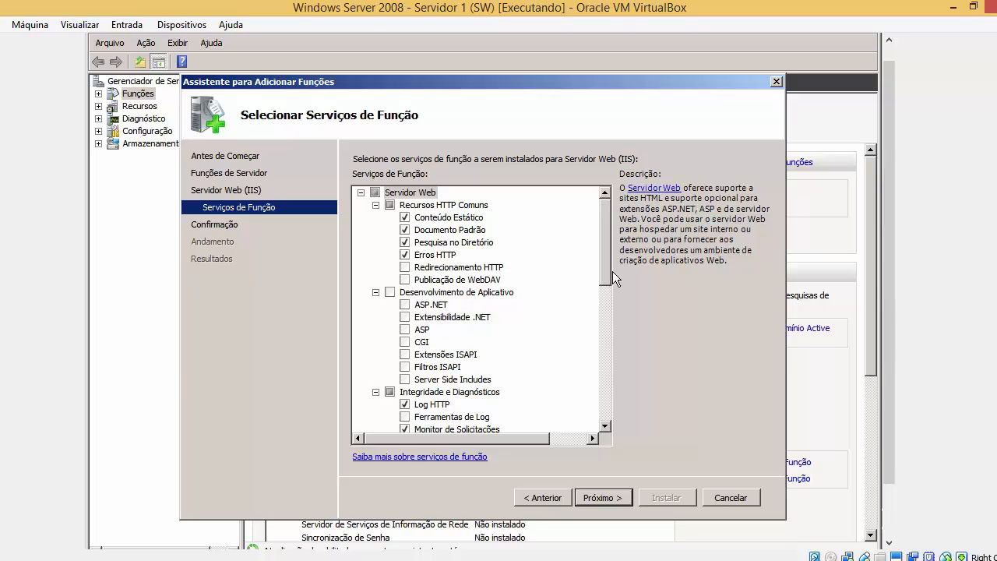
drag(608, 268, 605, 336)
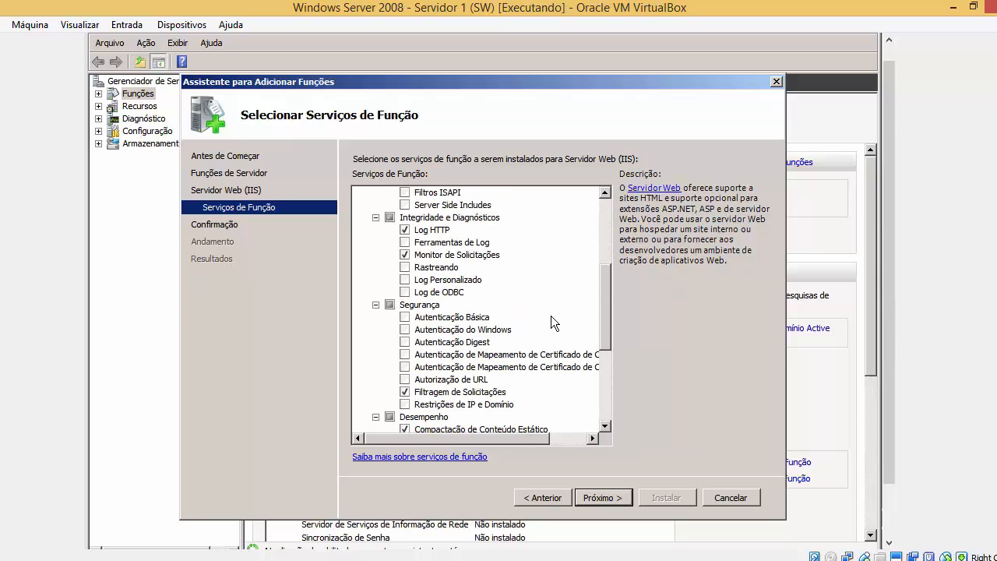
drag(600, 322, 605, 382)
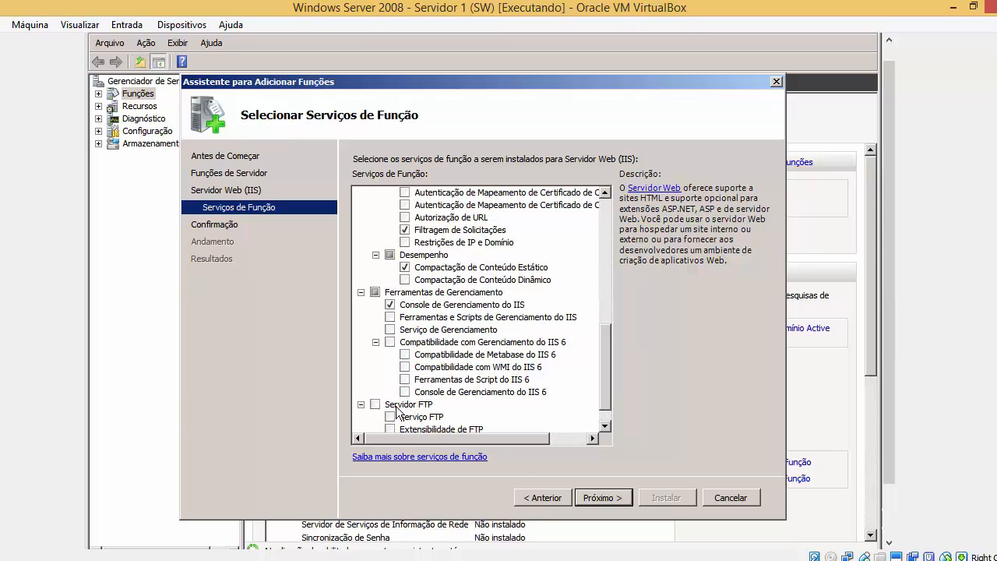
scroll(607, 379, down, 1)
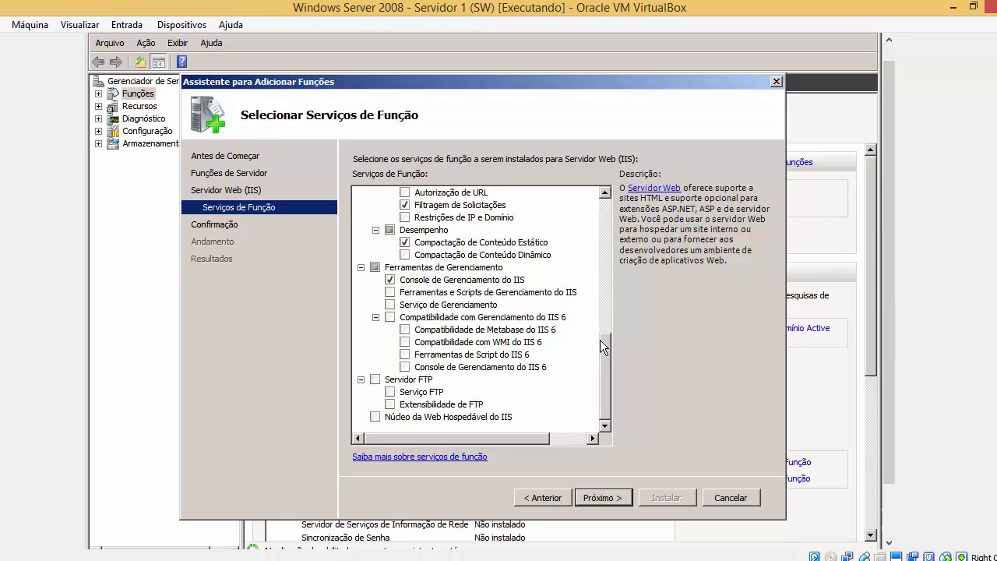
drag(605, 345, 602, 214)
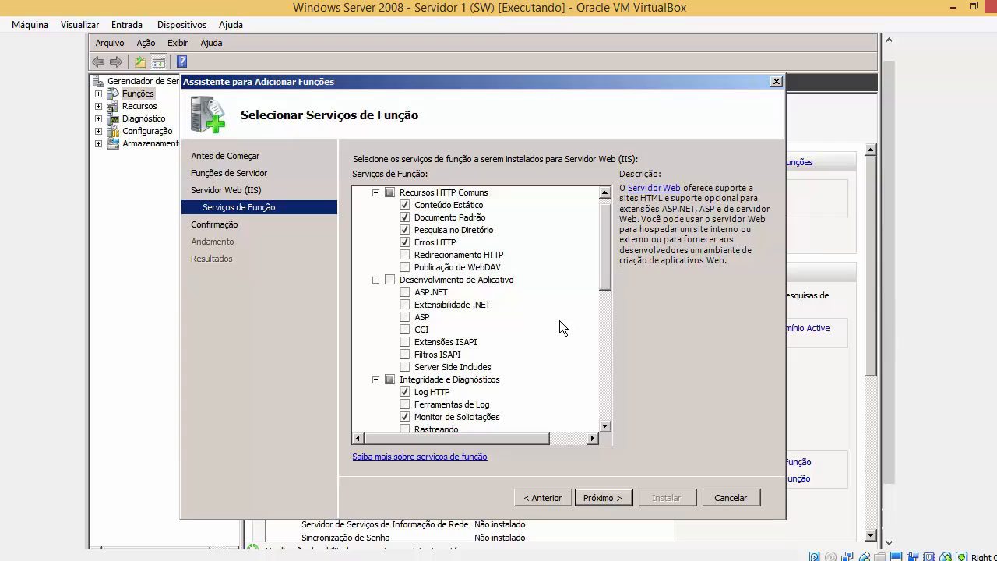
drag(612, 256, 564, 373)
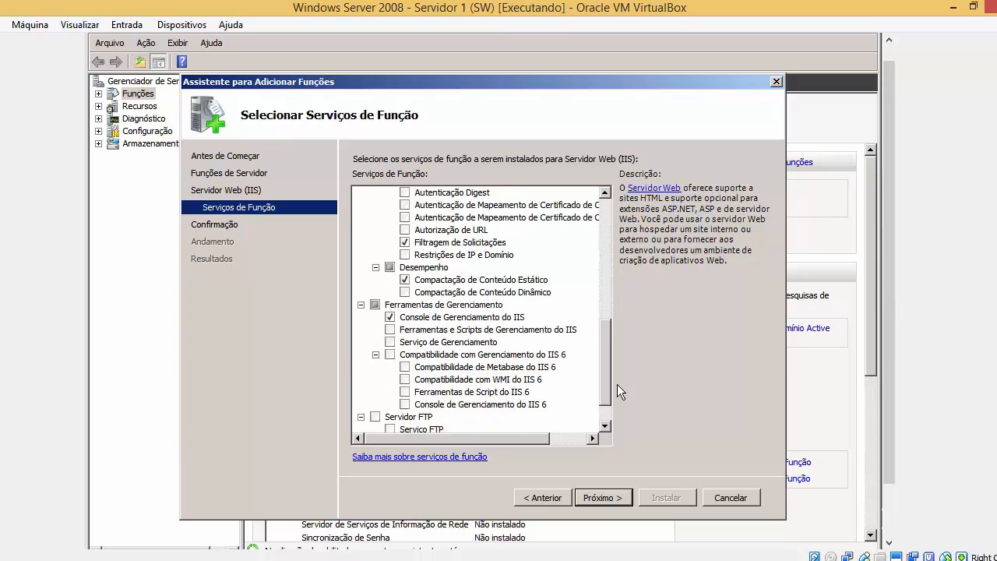
scroll(611, 397, down, 1)
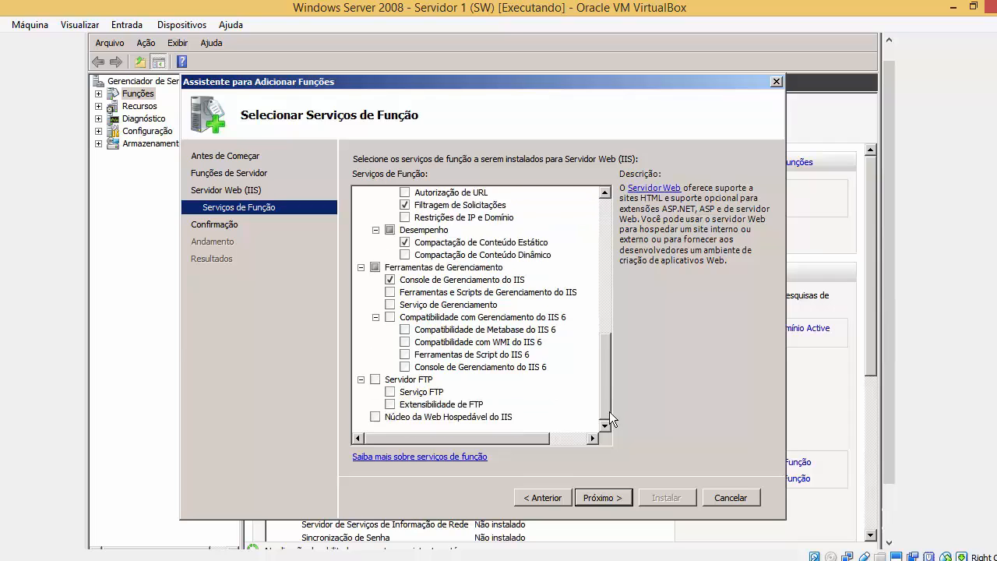
drag(607, 411, 609, 234)
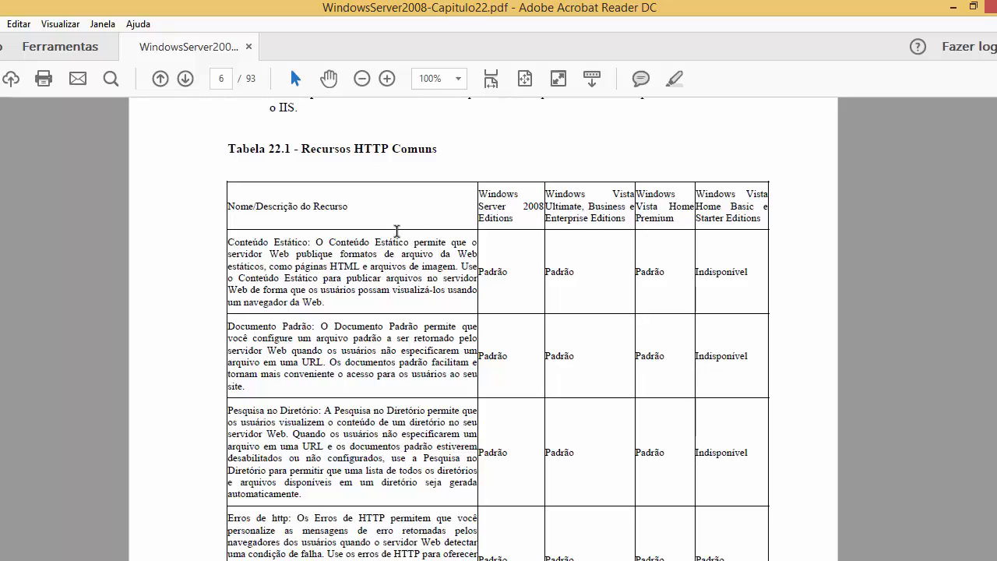
click(221, 79)
scroll(276, 191, down, 1)
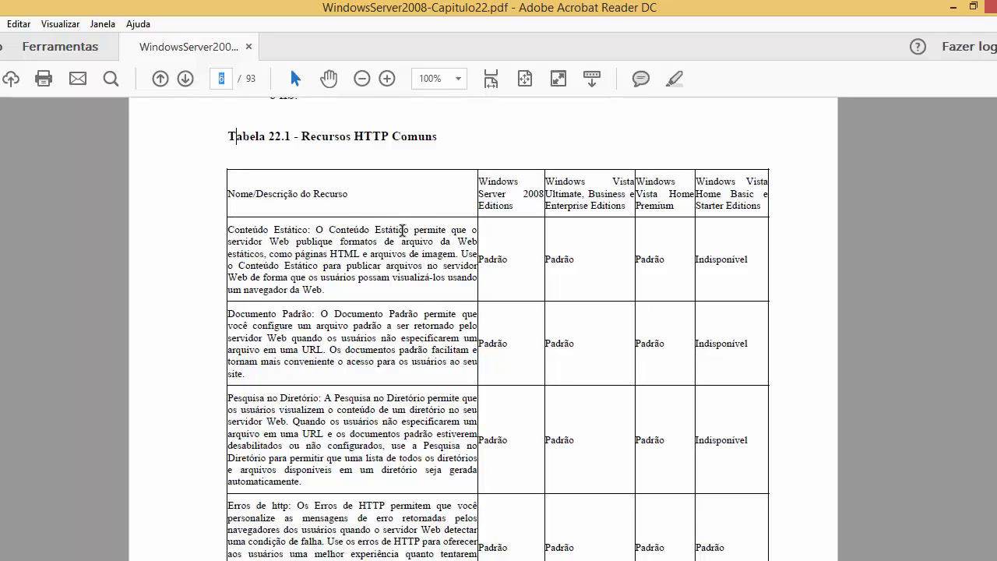
click(166, 560)
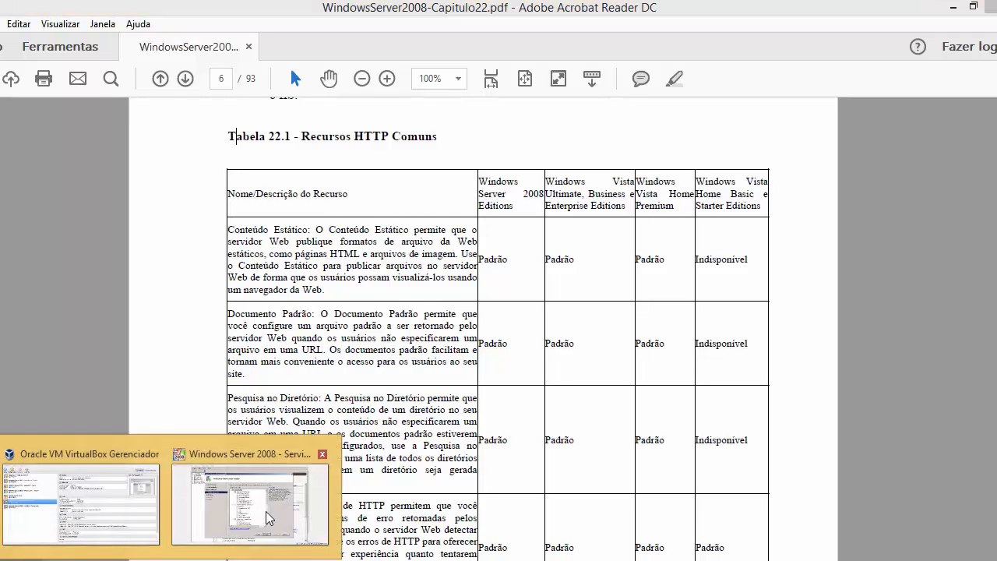
click(266, 511)
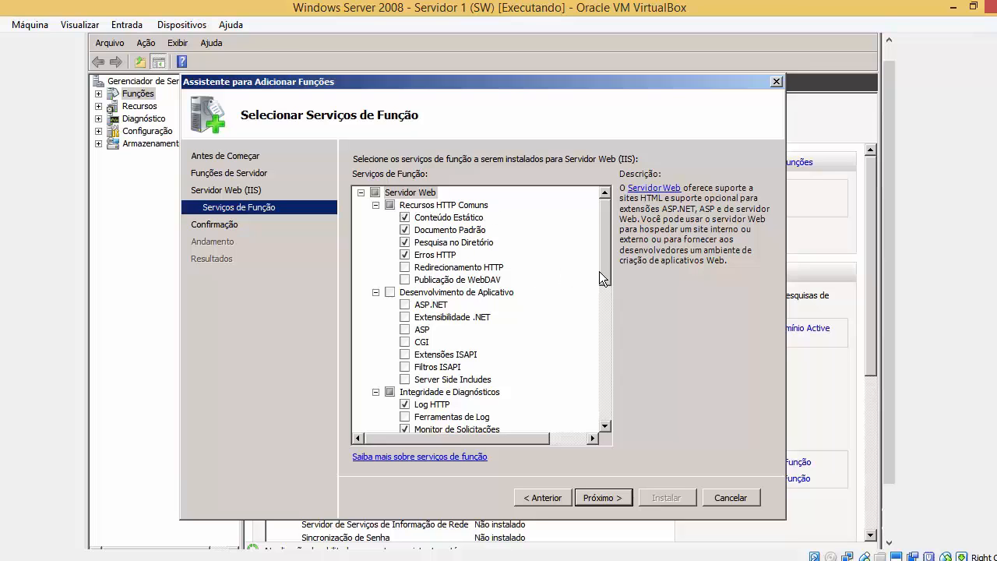
mouse_move(605, 275)
mouse_down()
mouse_move(612, 316)
mouse_move(614, 273)
mouse_up()
key(alt+Tab)
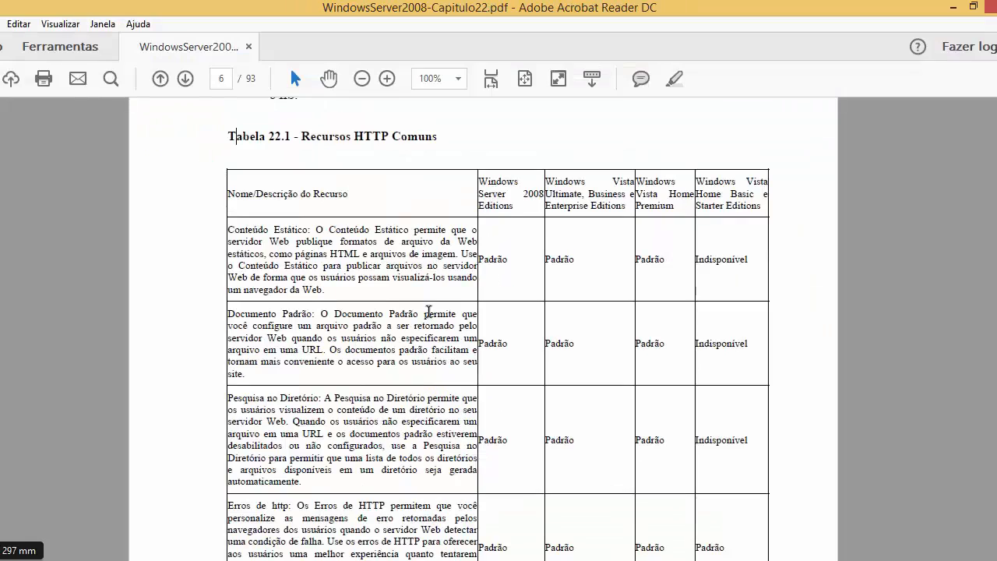
drag(513, 207, 477, 181)
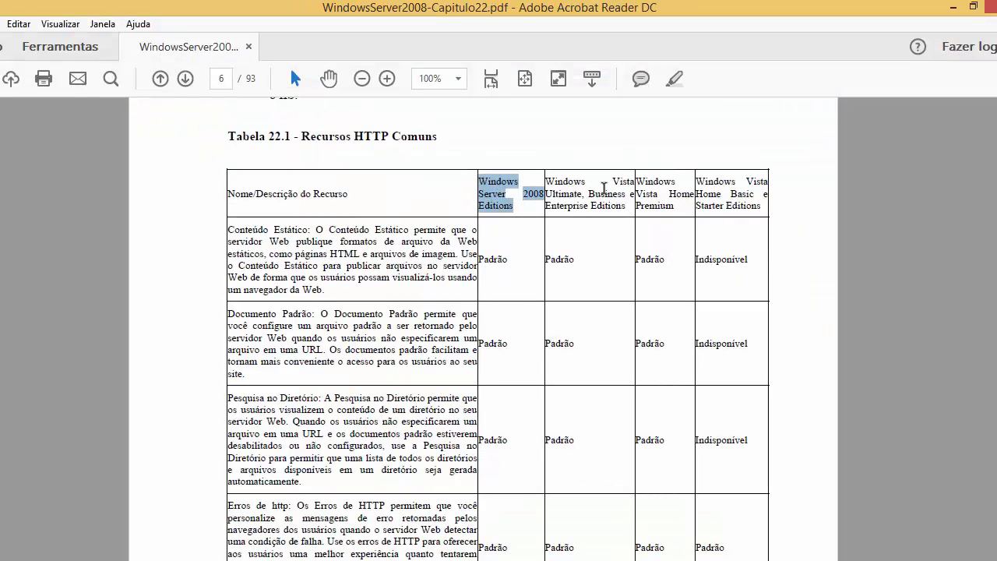
click(577, 194)
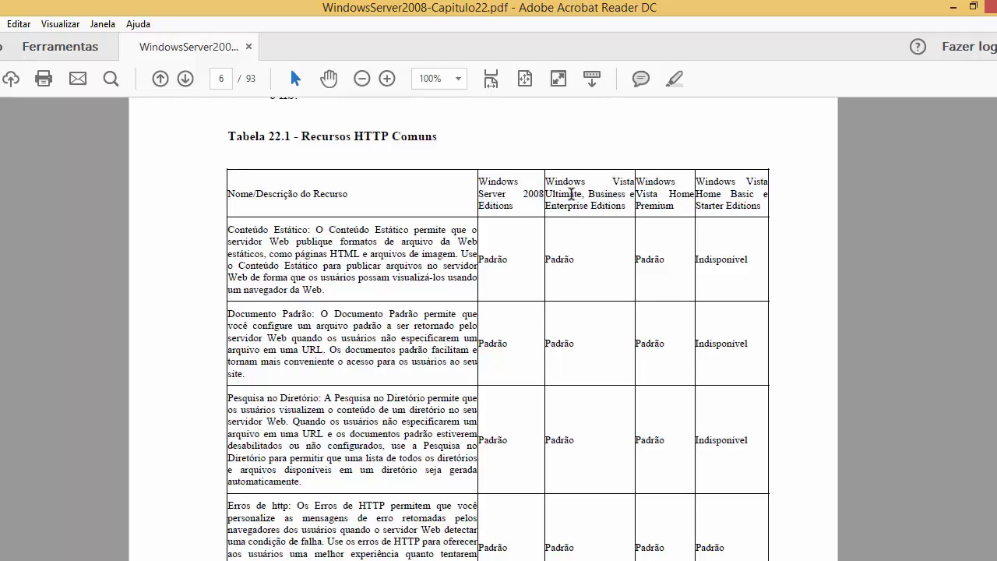
drag(546, 207, 494, 251)
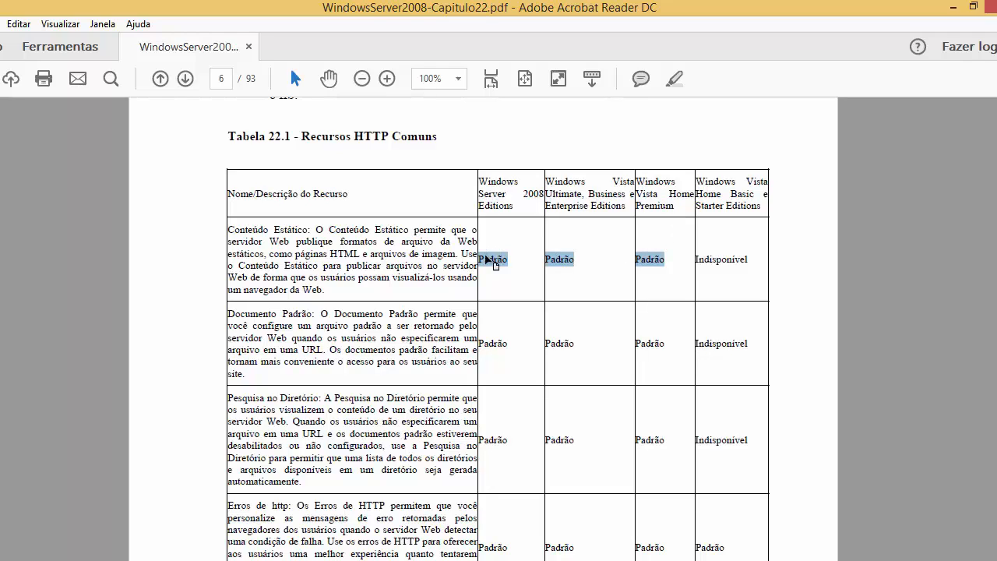
drag(229, 230, 370, 231)
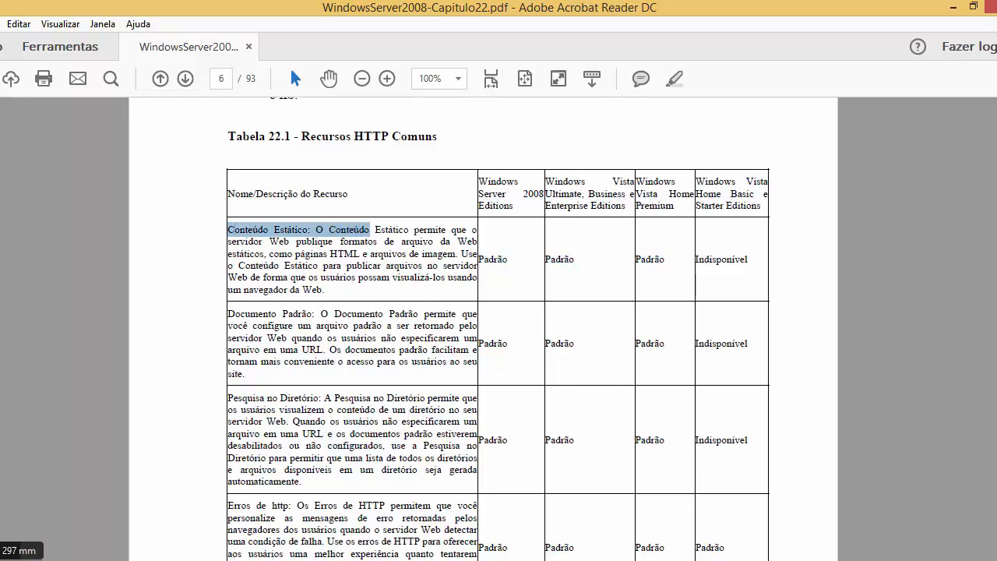
mouse_move(32, 551)
click(262, 506)
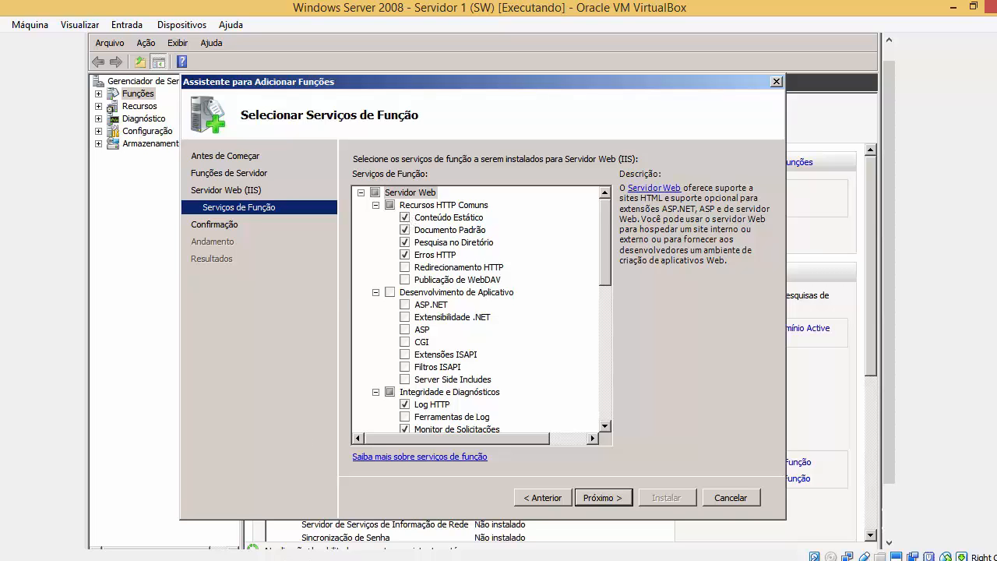
key(alt+Tab)
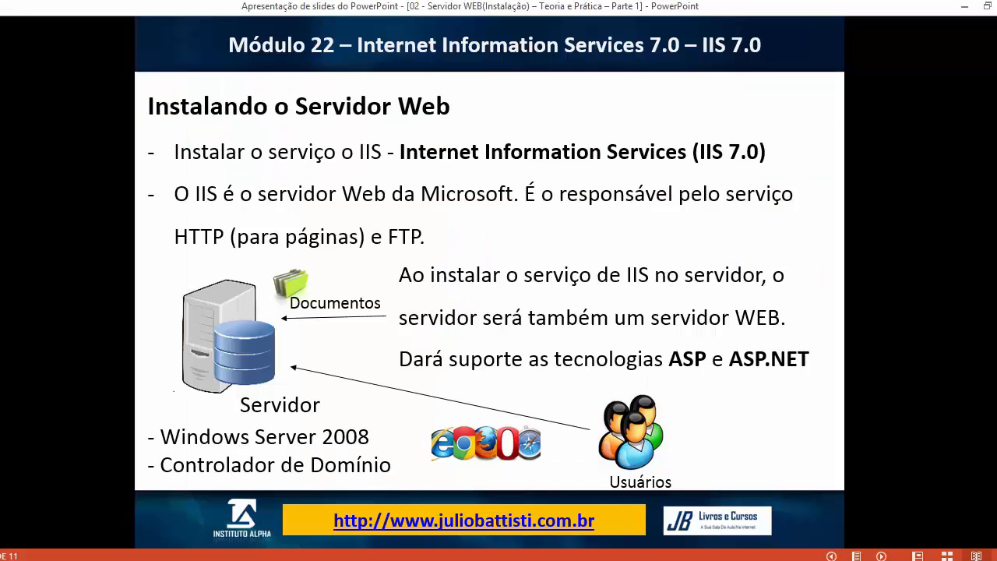
key(alt+Tab)
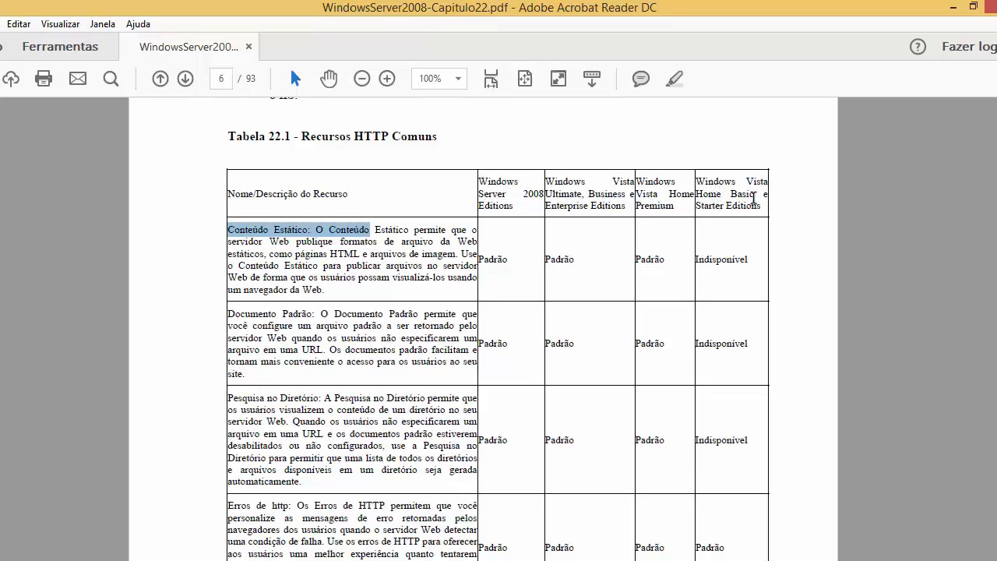
drag(767, 206, 712, 216)
drag(751, 260, 684, 263)
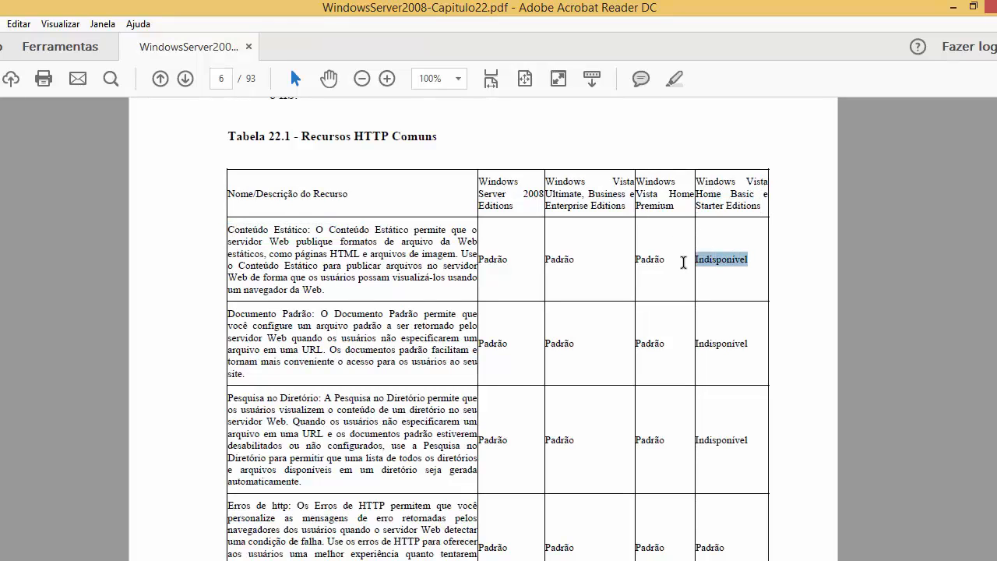
drag(314, 238, 244, 229)
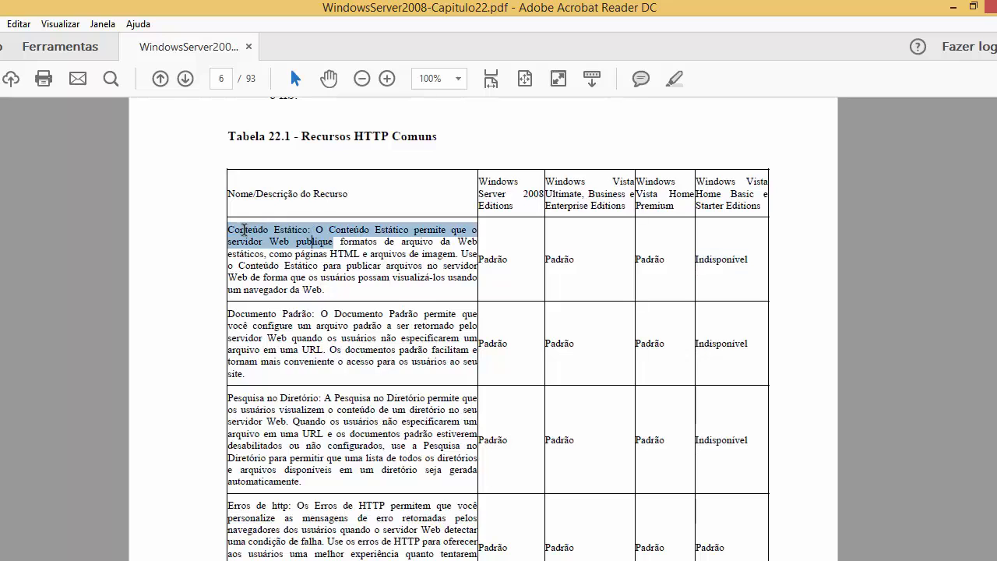
click(316, 234)
drag(311, 230, 228, 229)
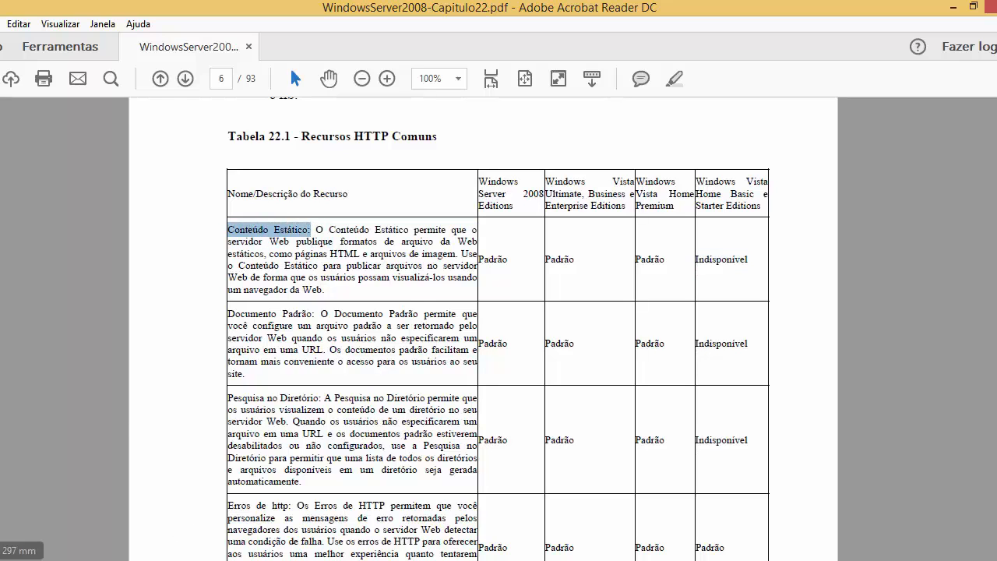
click(167, 560)
click(251, 510)
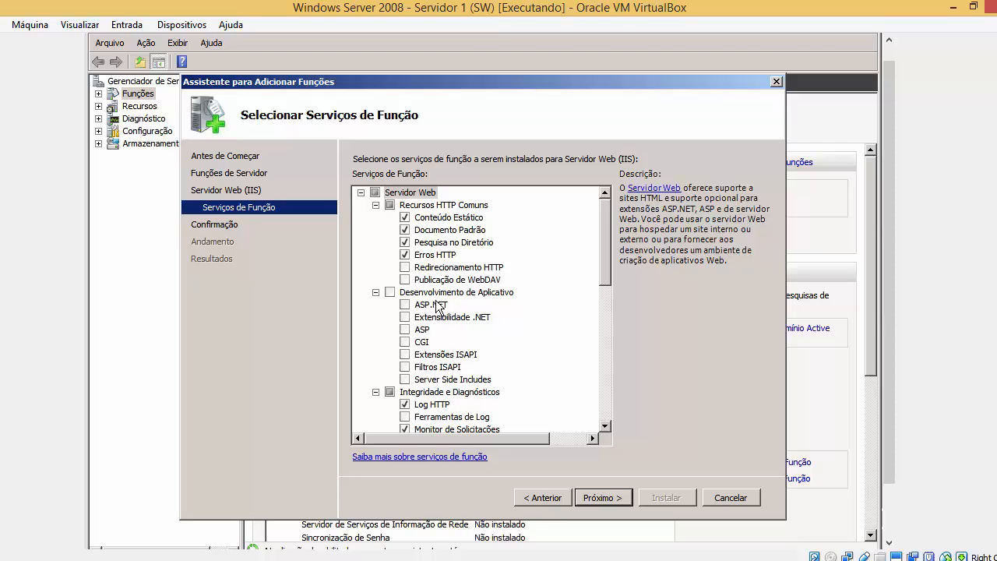
click(419, 558)
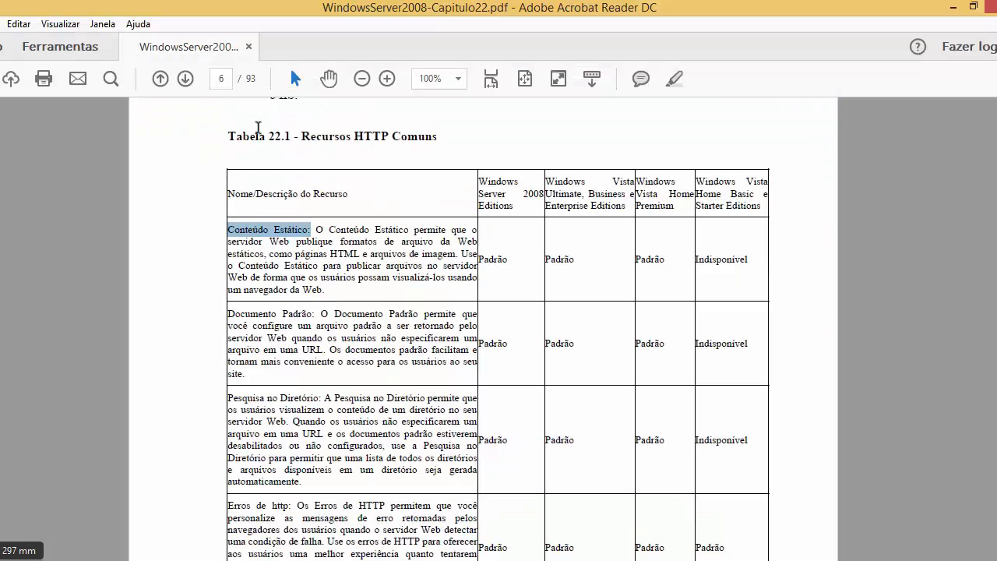
click(221, 79)
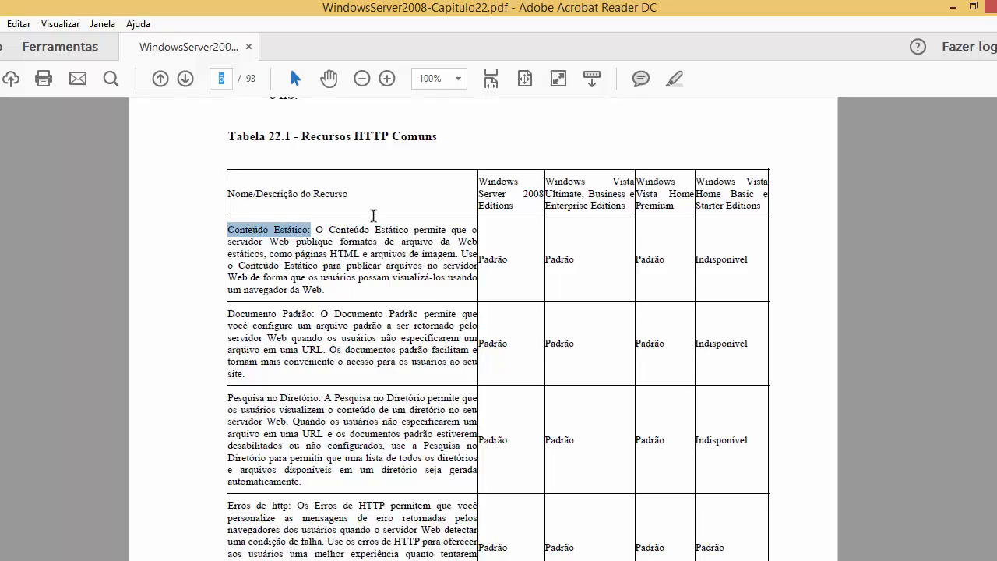
In the PDF, highlight Pesquisa no Diretório as Indisponível, the edition headings, and Recursos de Desenvolvimento de Aplicativos.
scroll(373, 216, down, 2)
drag(231, 250, 379, 256)
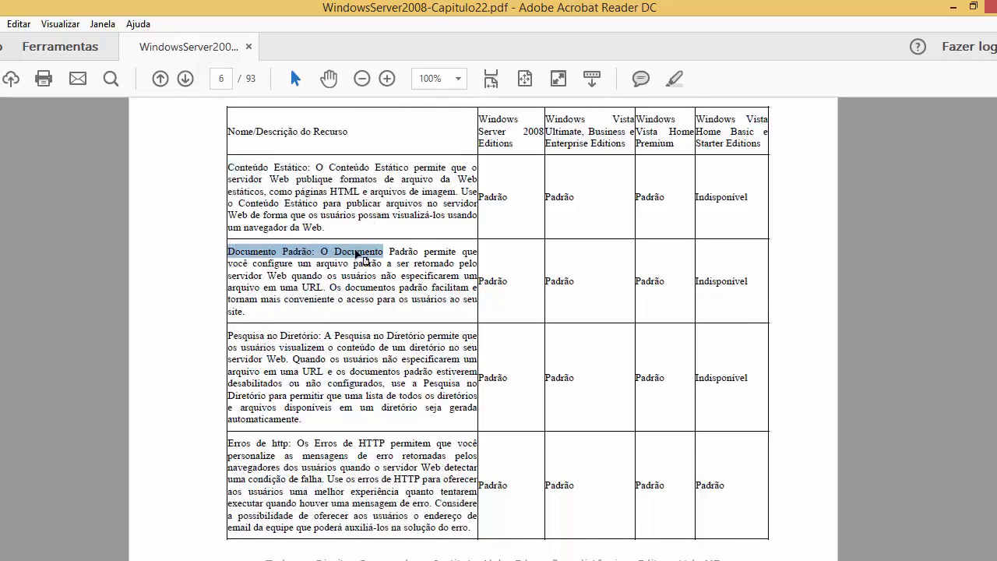
scroll(361, 257, down, 2)
drag(229, 287, 503, 304)
click(423, 335)
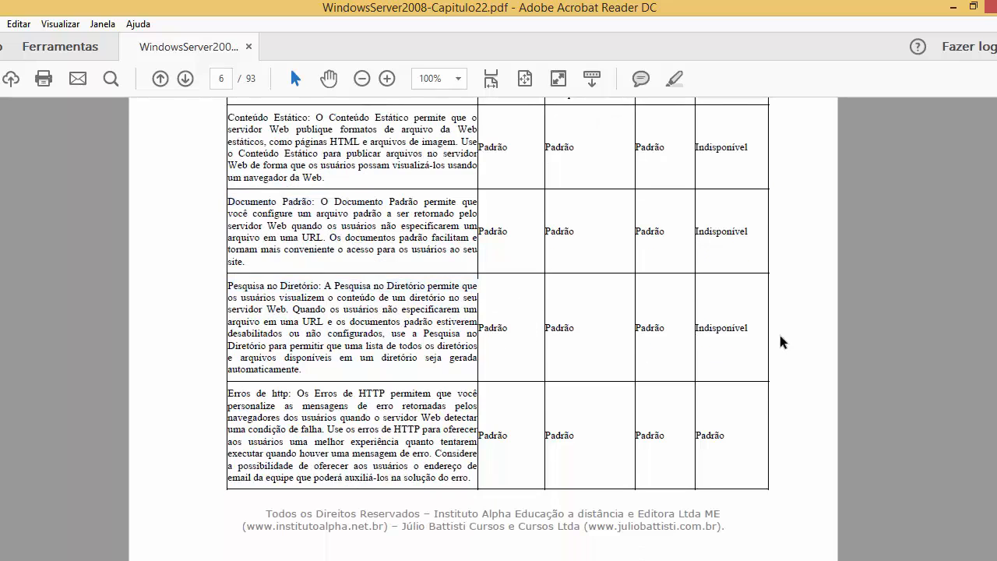
drag(721, 328, 745, 321)
scroll(715, 318, up, 2)
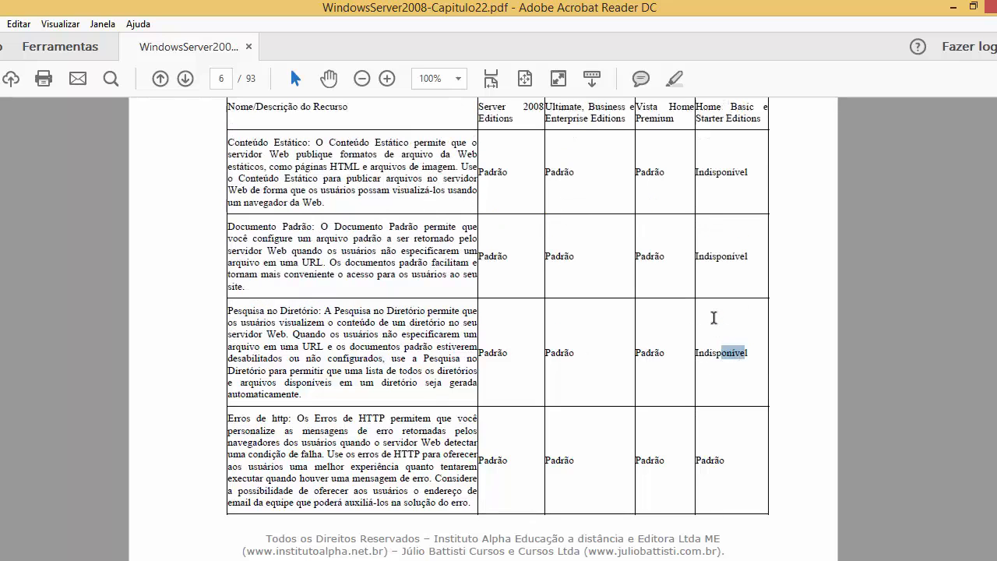
drag(480, 136, 744, 156)
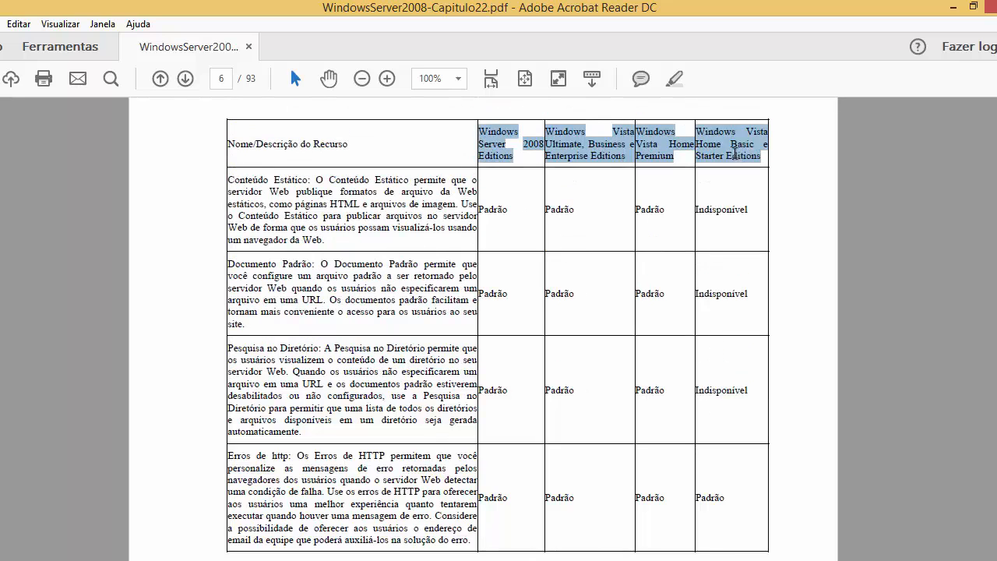
scroll(529, 300, down, 18)
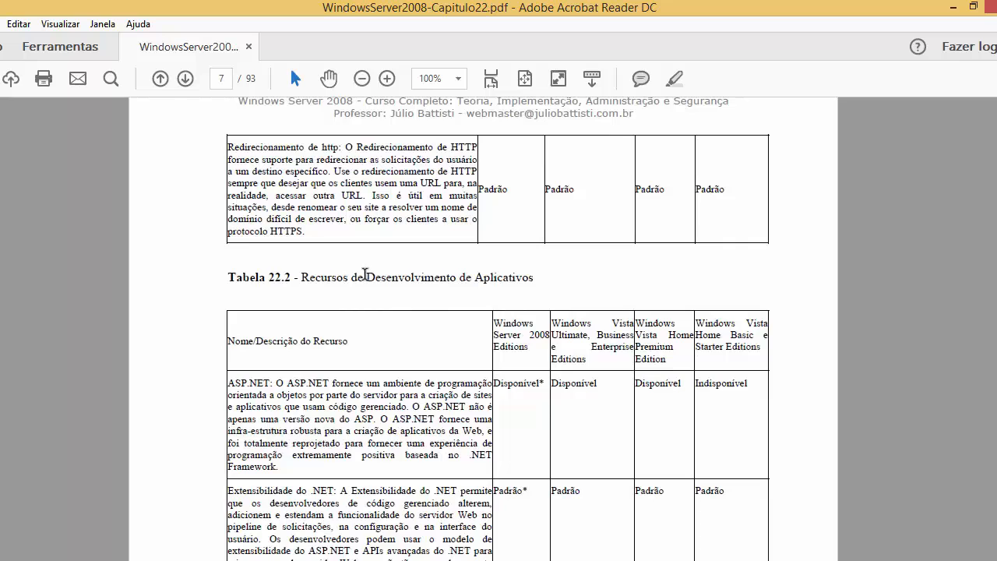
scroll(305, 272, down, 1)
drag(306, 228, 532, 231)
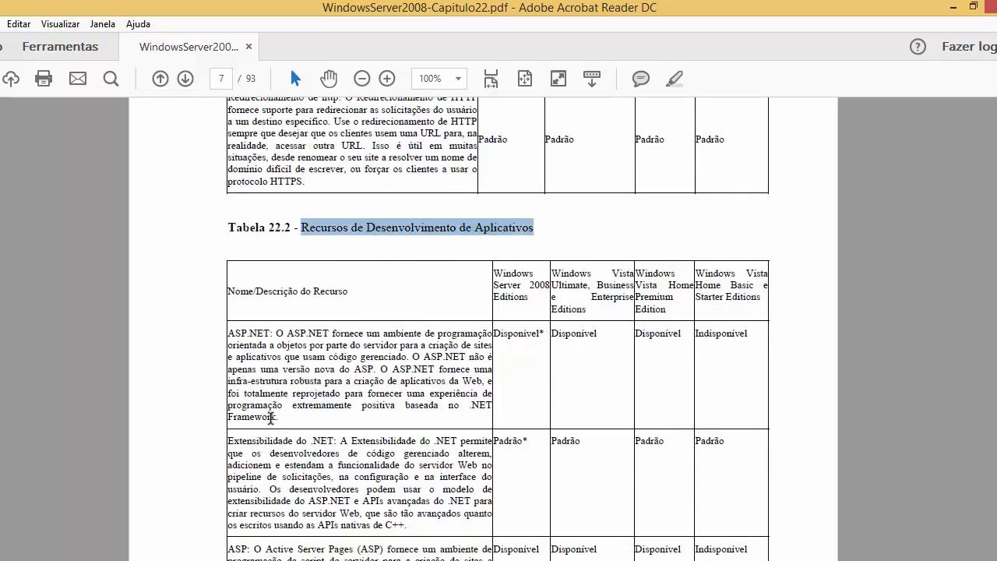
Glance at the VM, then highlight the ASP.NET row and scroll through the following tables.
mouse_move(22, 552)
click(240, 506)
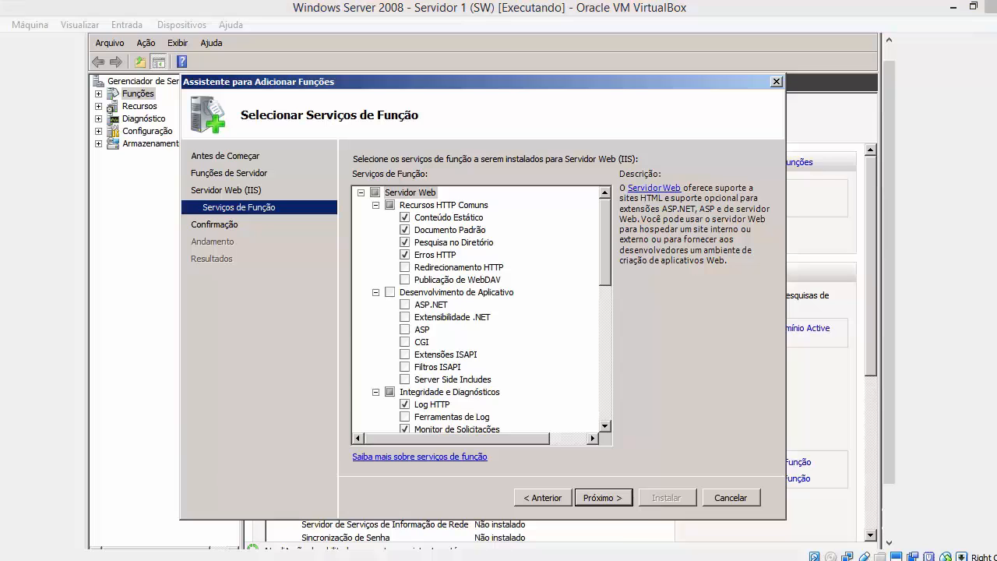
key(alt+Tab)
drag(234, 332, 396, 490)
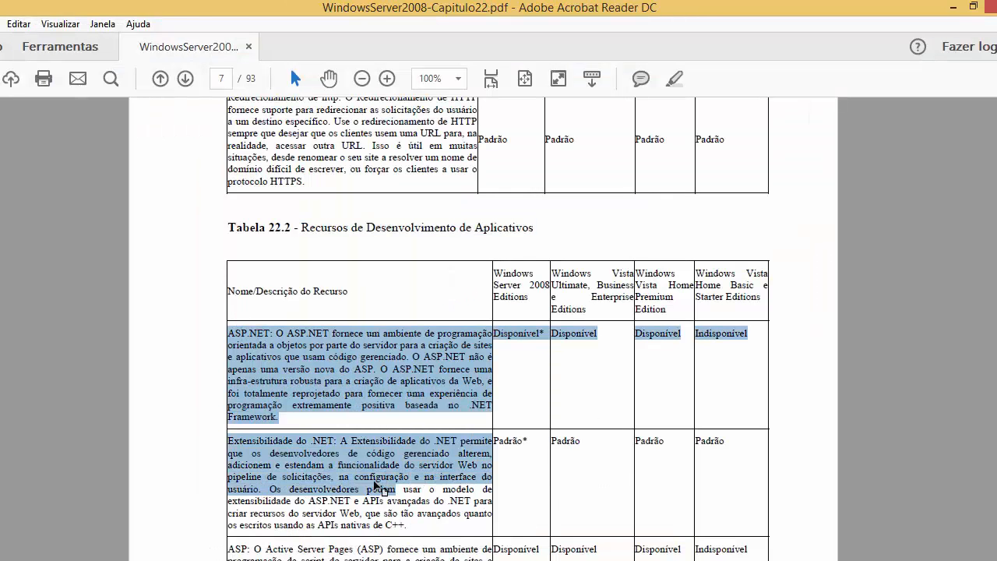
scroll(396, 489, down, 4)
scroll(499, 327, down, 20)
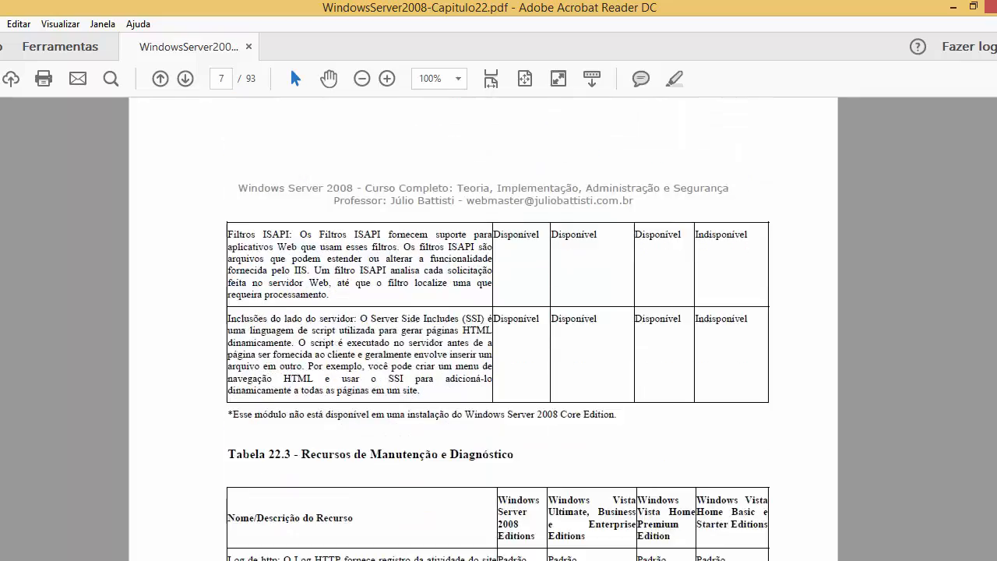
scroll(498, 327, down, 20)
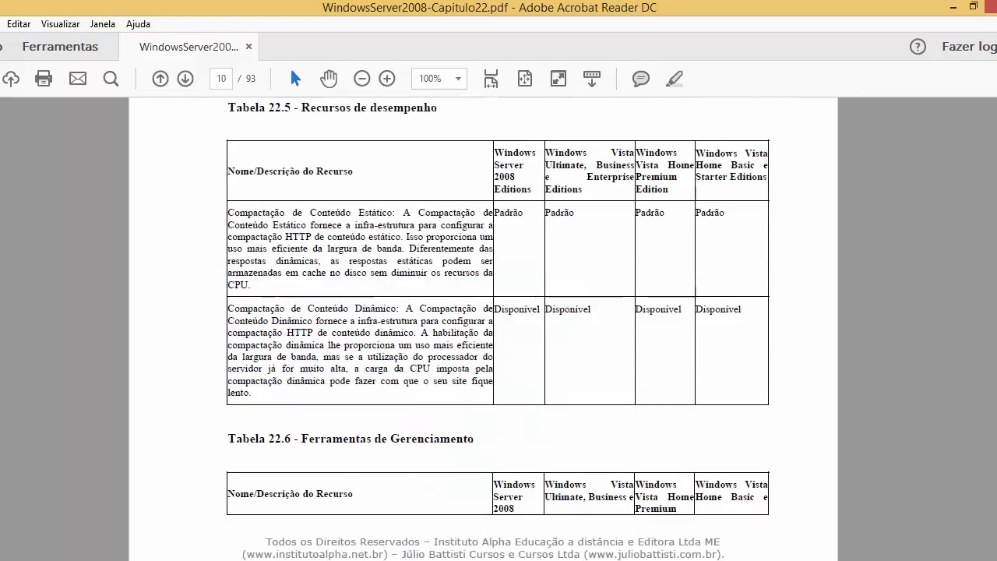
scroll(499, 327, down, 20)
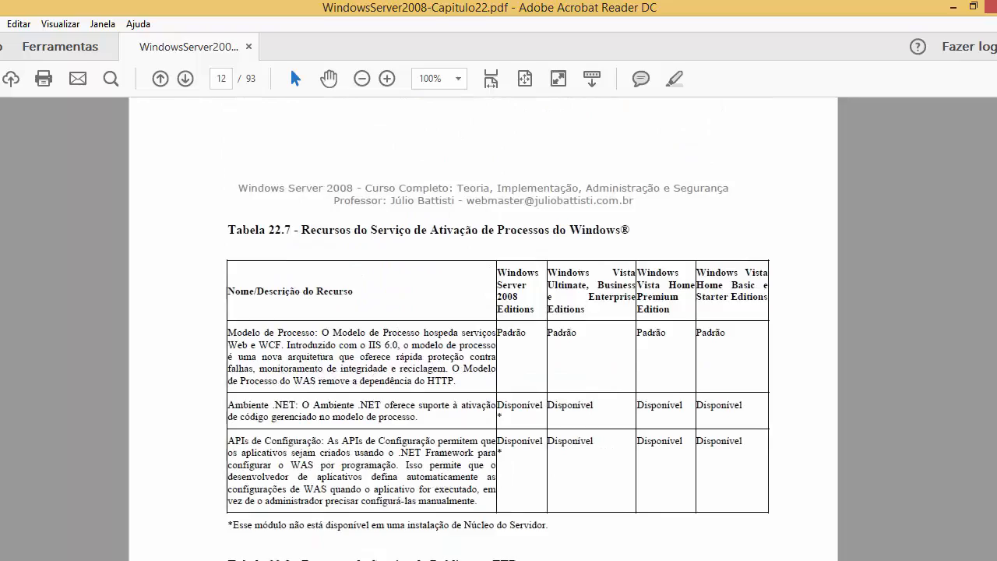
scroll(991, 434, down, 6)
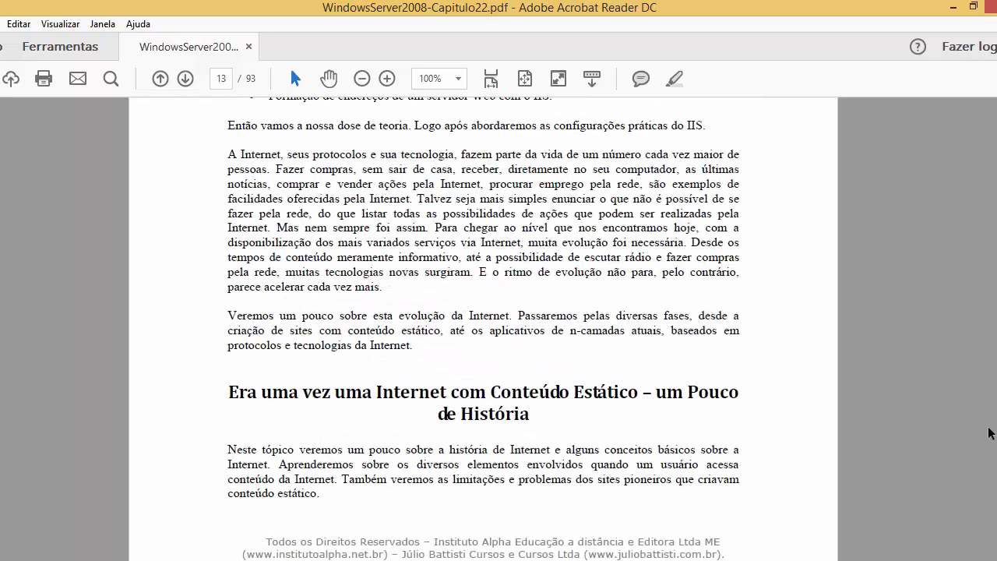
scroll(499, 327, up, 15)
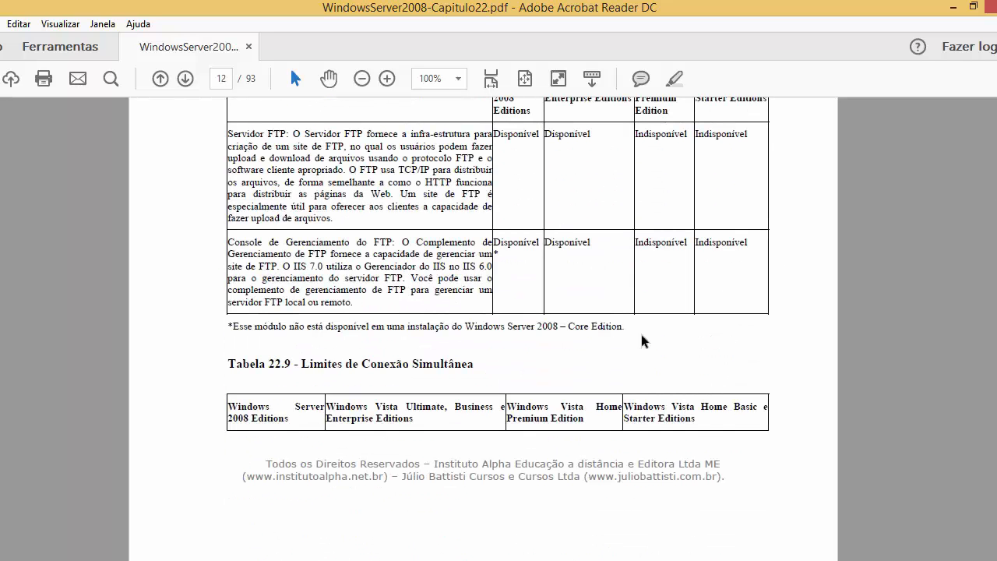
scroll(335, 367, up, 2)
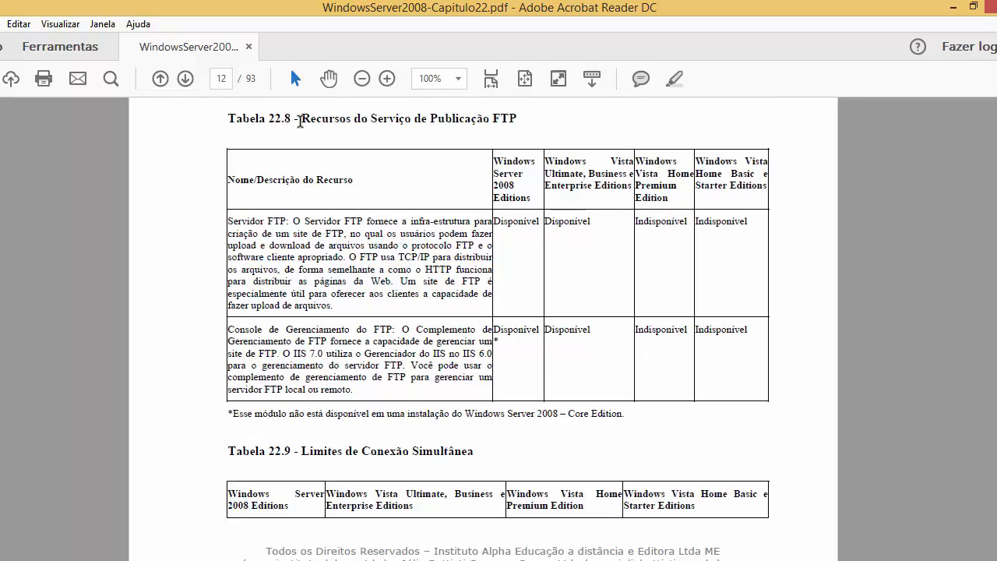
Highlight the FTP publishing heading and Servidor FTP row, comparing with the wizard's role services list.
drag(301, 121, 518, 122)
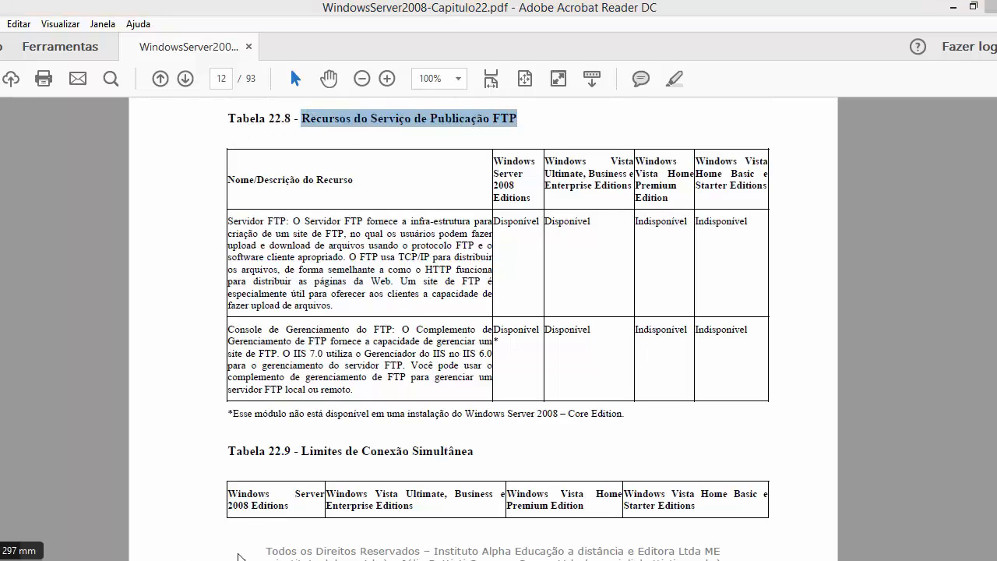
click(238, 533)
drag(606, 271, 624, 419)
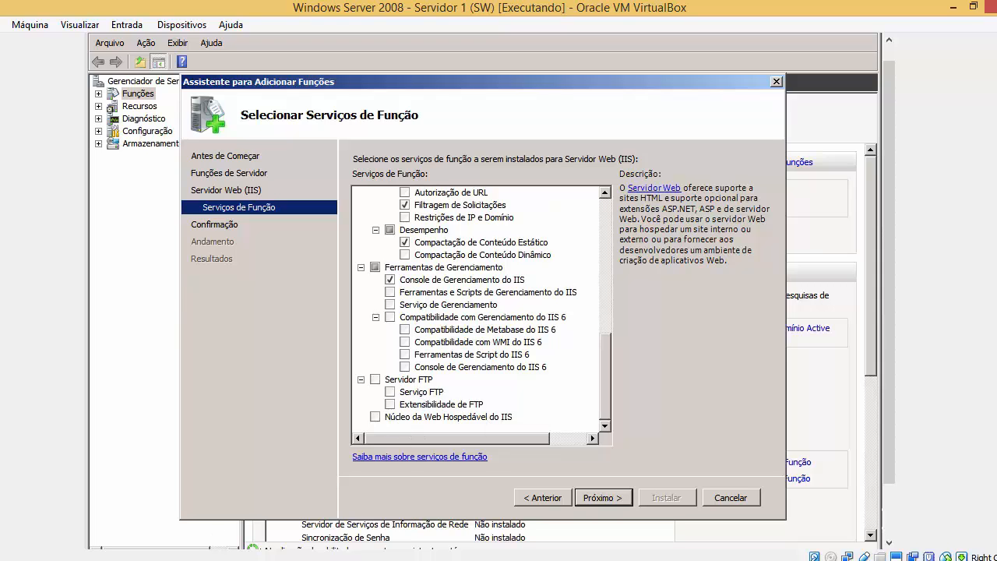
click(226, 559)
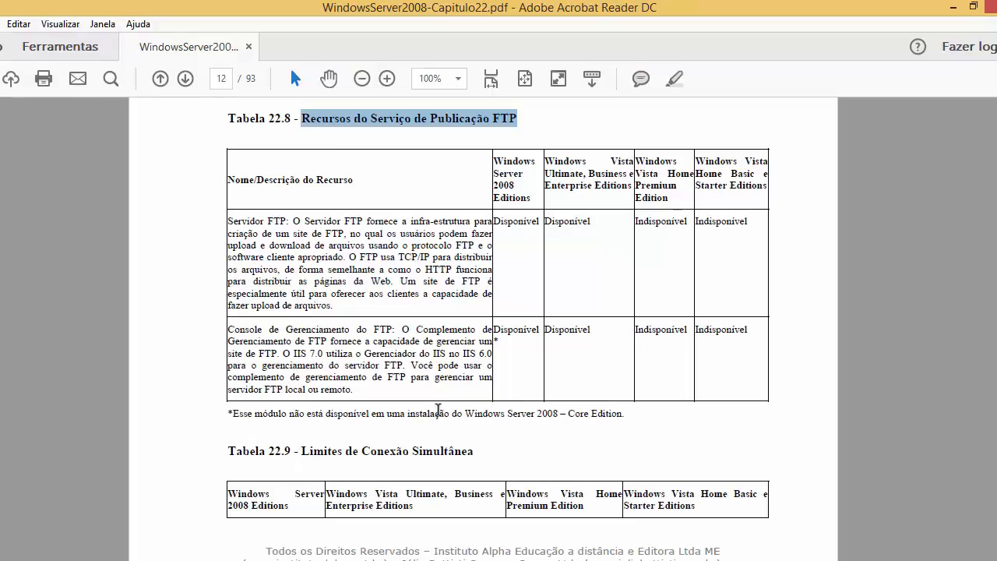
scroll(371, 229, up, 3)
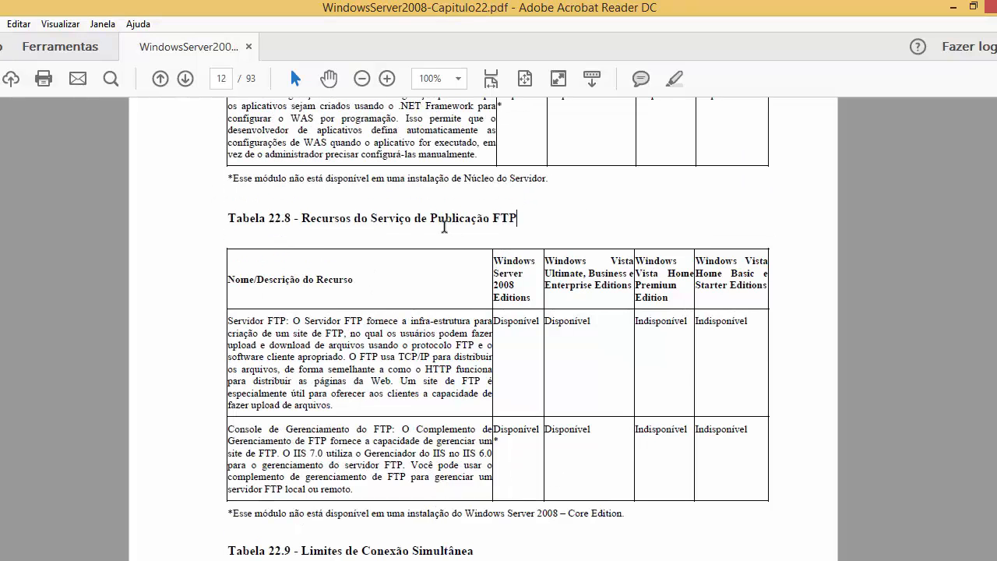
click(223, 79)
scroll(516, 244, up, 1)
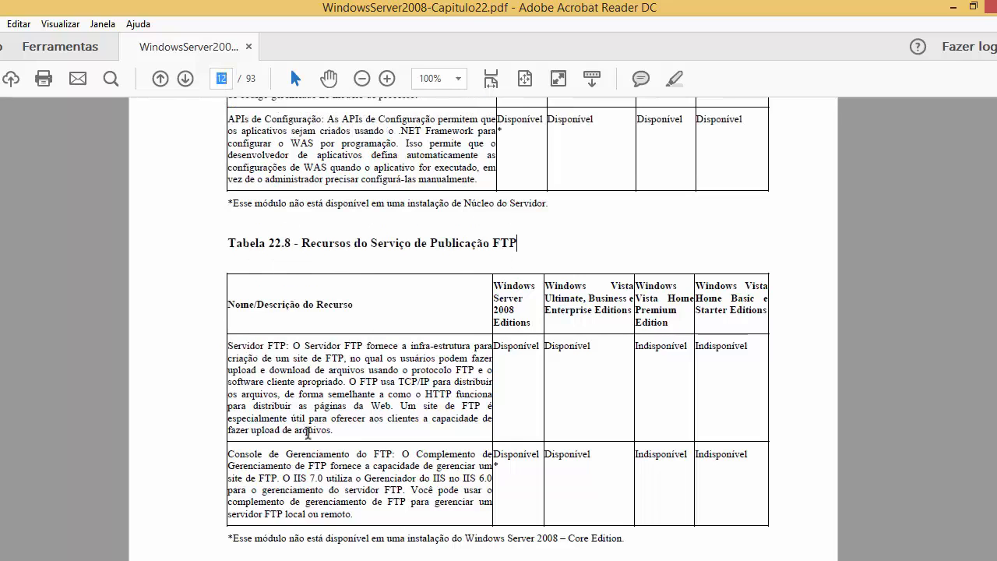
drag(292, 345, 500, 411)
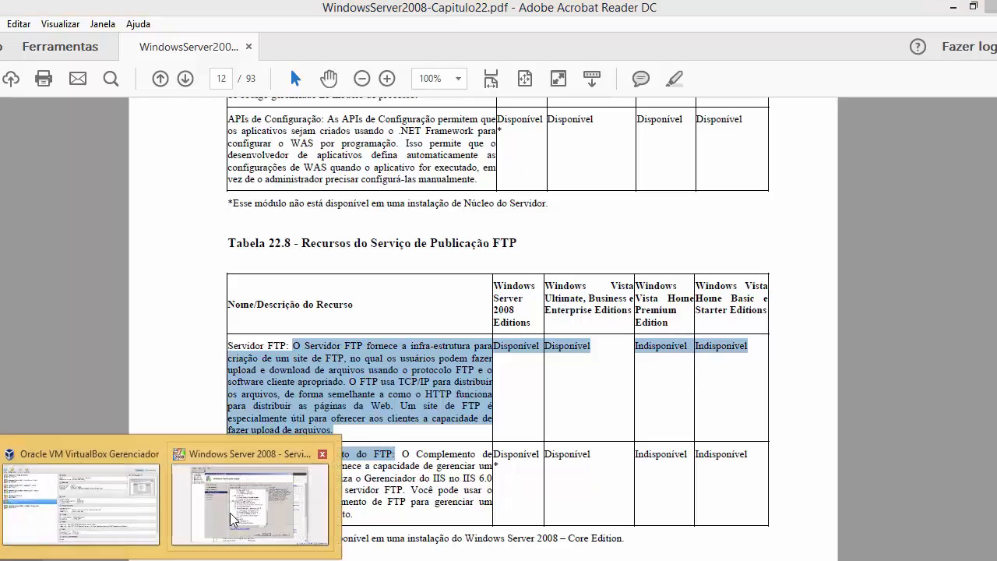
click(229, 513)
drag(615, 336, 594, 196)
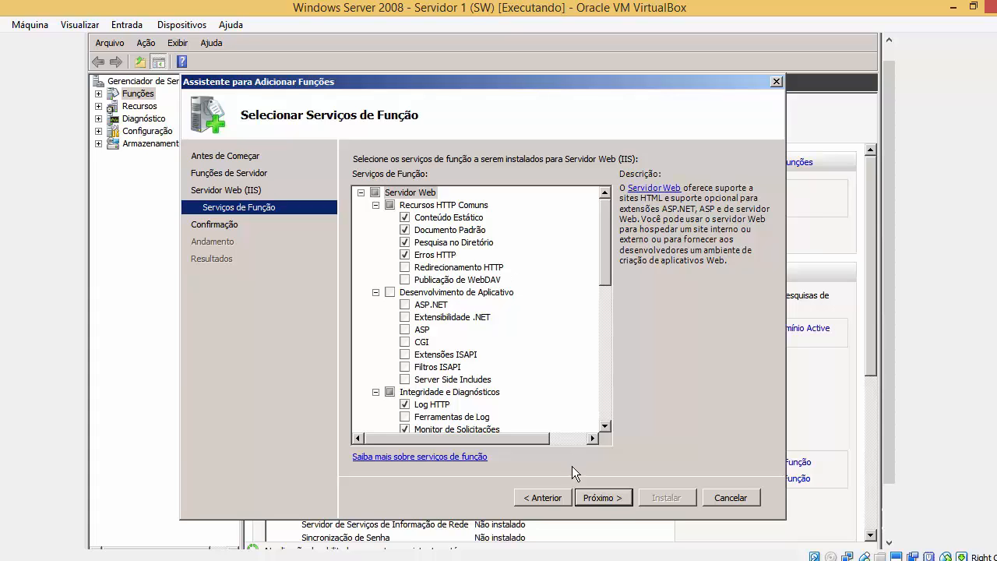
Review the Confirmar Seleções de Instalação summary and start installing the IIS role services.
click(607, 501)
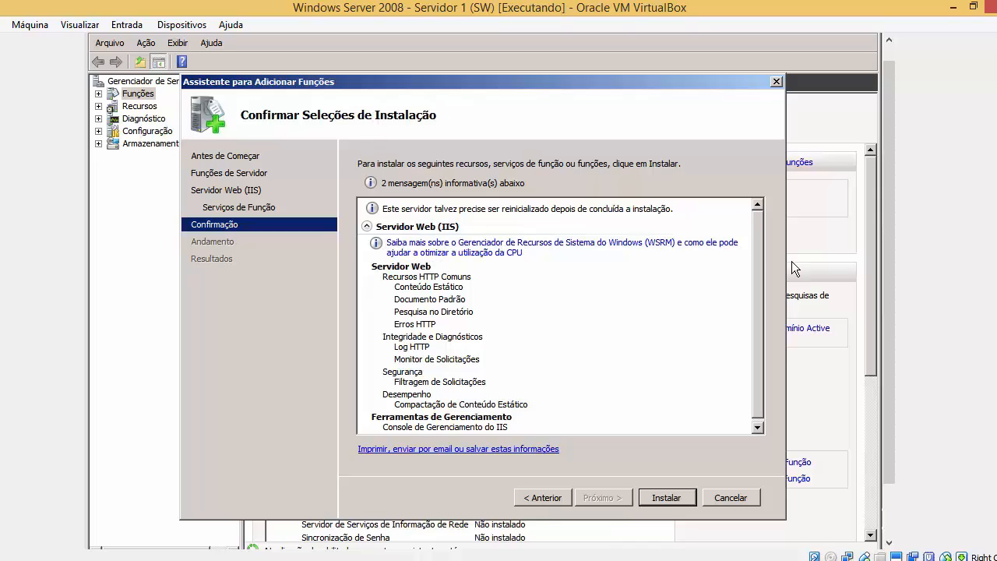
scroll(757, 296, down, 1)
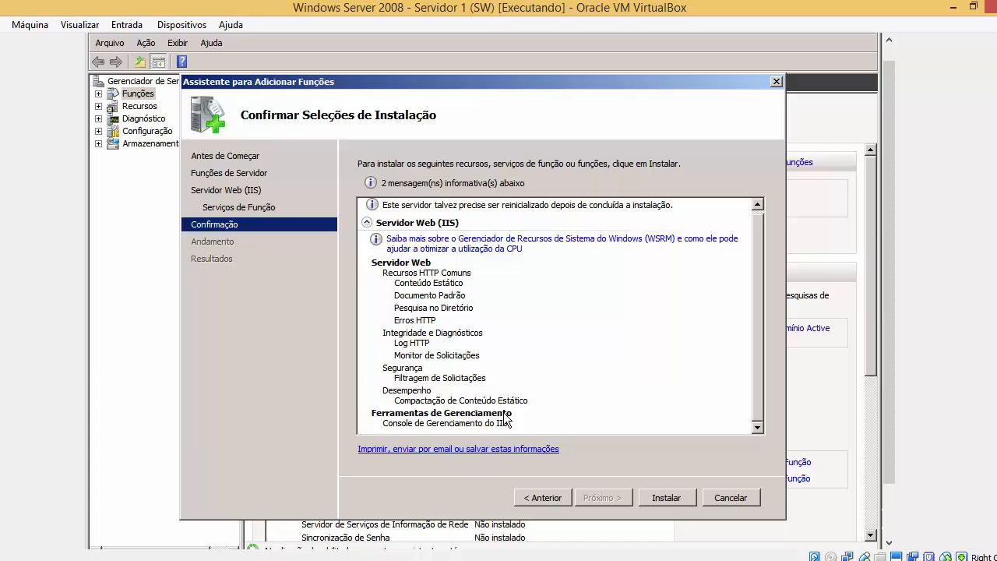
click(670, 499)
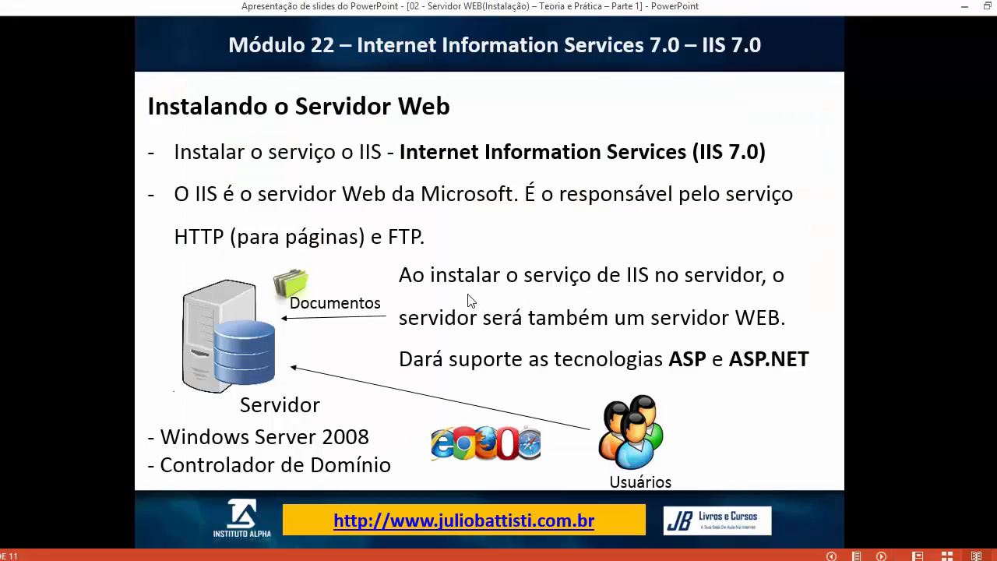
Step through the Servidor Web - Conceitos diagrams to the Conceito do Servidor Web slide.
click(470, 301)
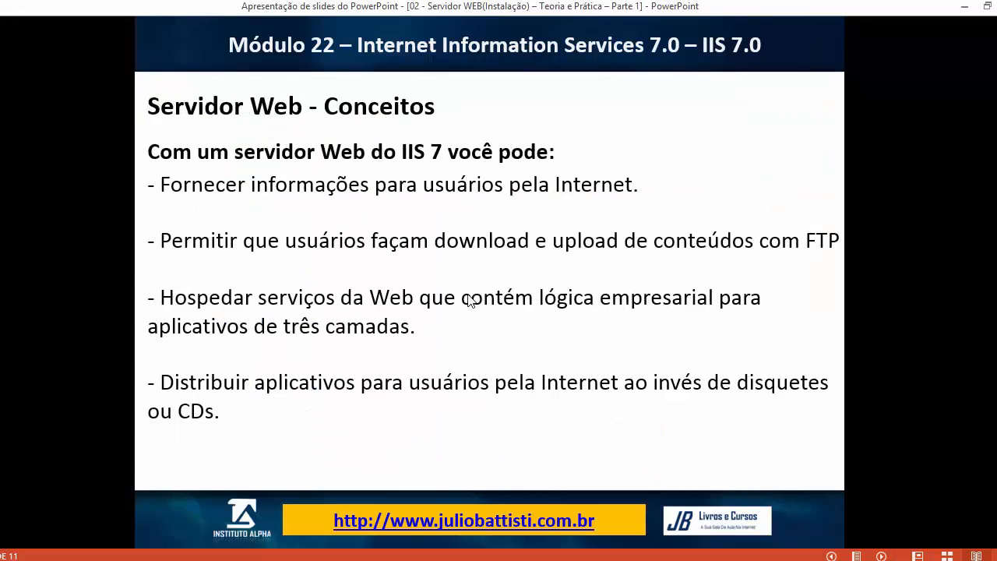
click(469, 301)
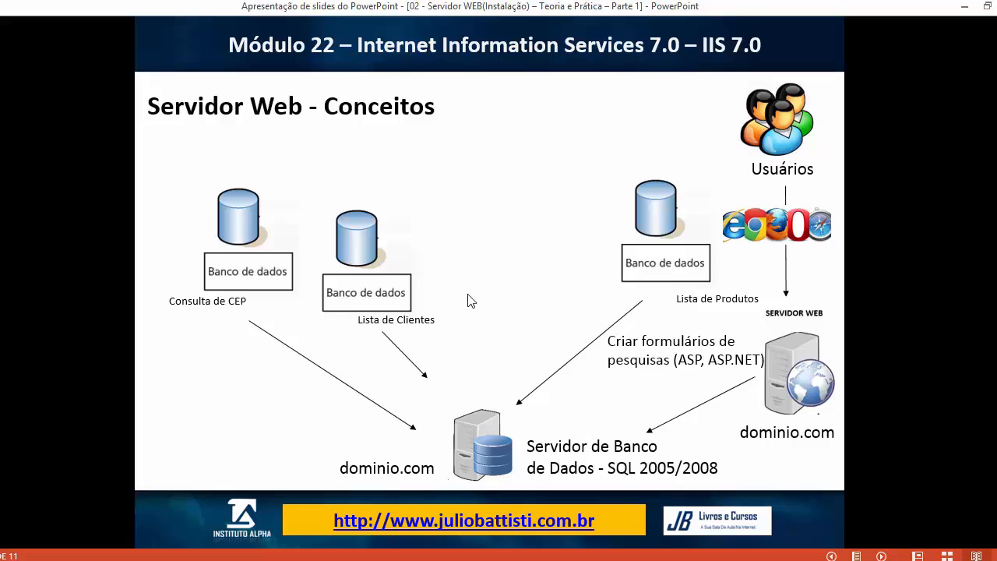
click(470, 301)
key(Left)
key(Right)
key(Right)
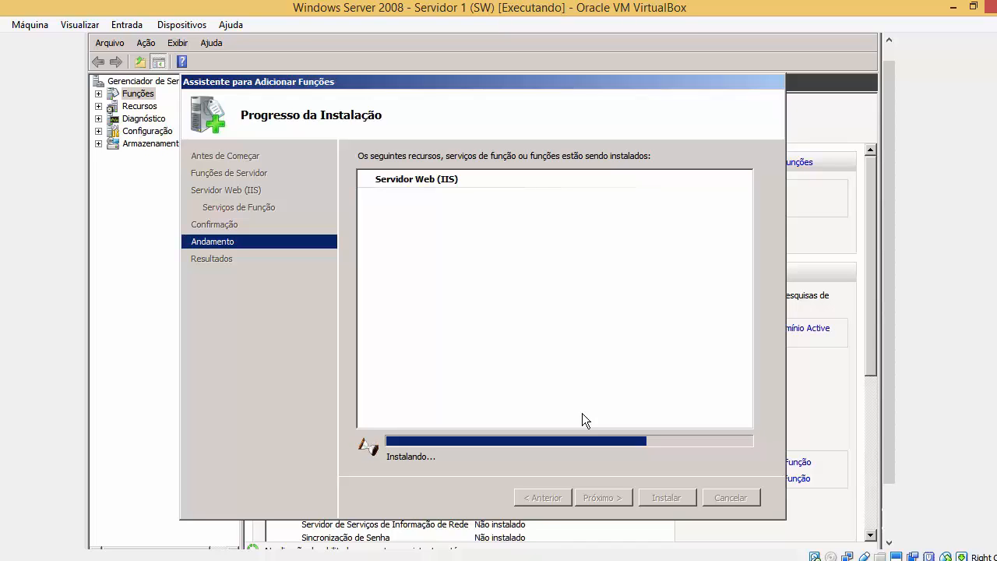
Wait for the IIS installation to succeed, then close the wizard at Resultados da Instalação.
drag(893, 413, 891, 467)
click(109, 533)
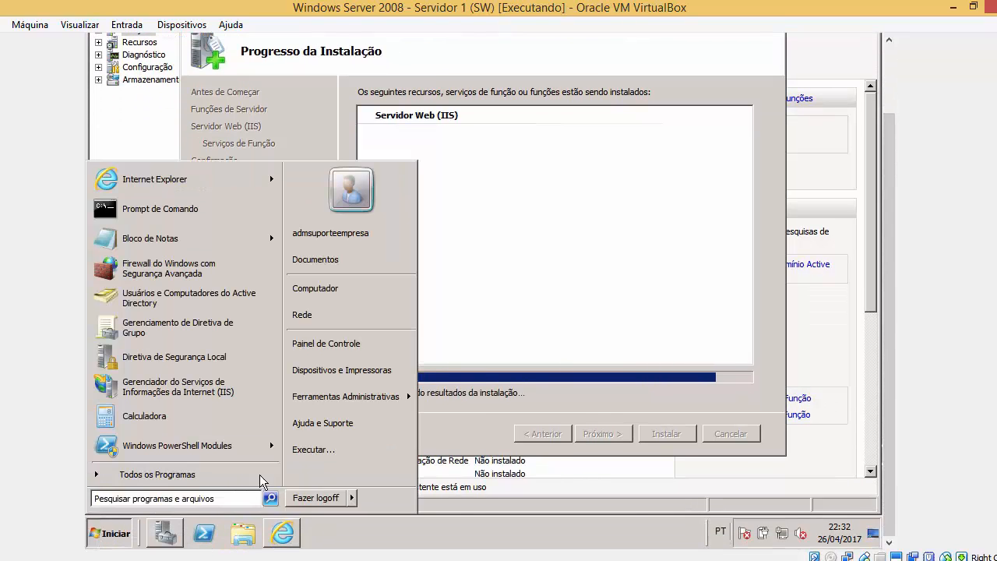
mouse_move(325, 407)
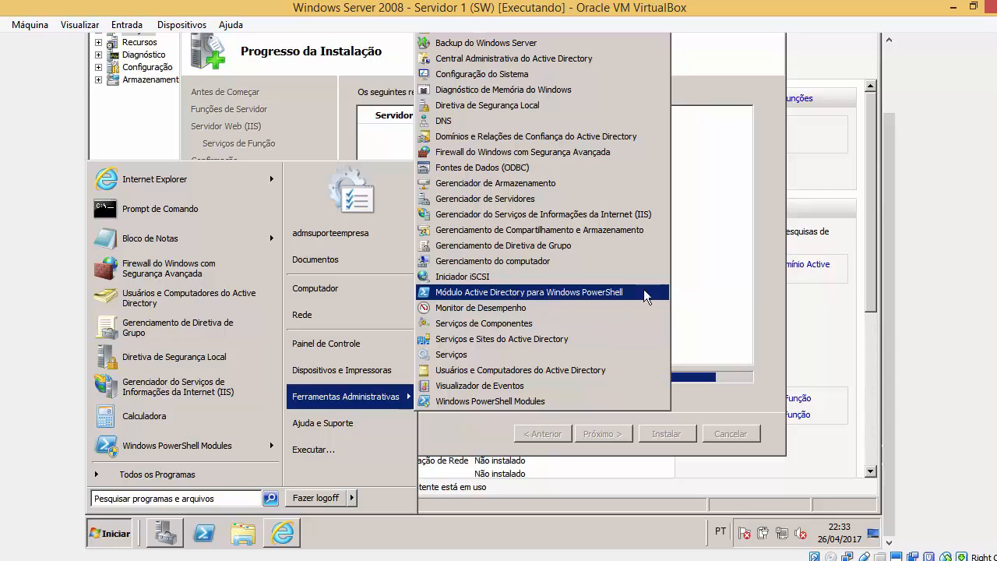
click(736, 280)
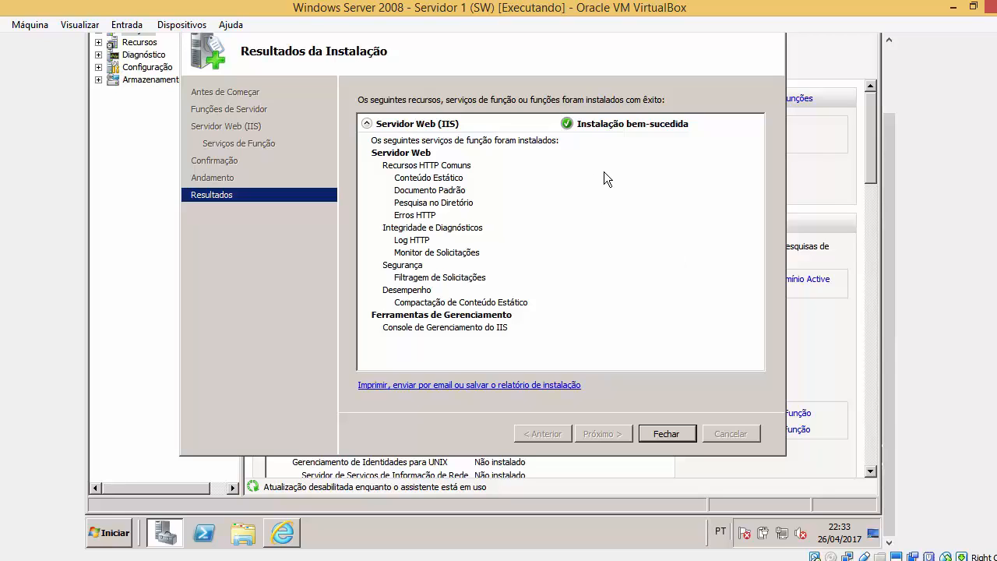
click(664, 433)
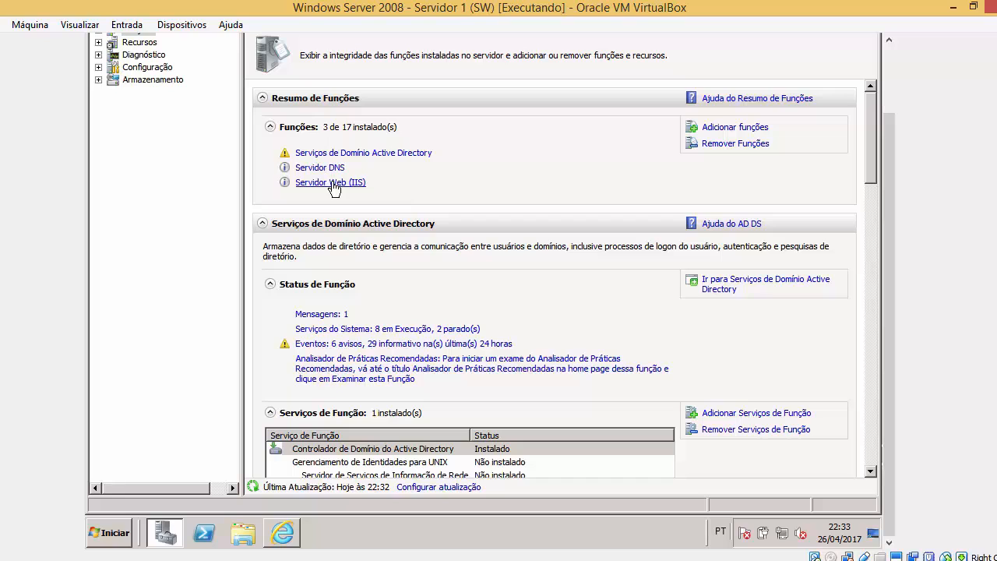
Launch the IIS Manager from Ferramentas Administrativas, then bring Internet Explorer forward.
click(123, 532)
mouse_move(348, 402)
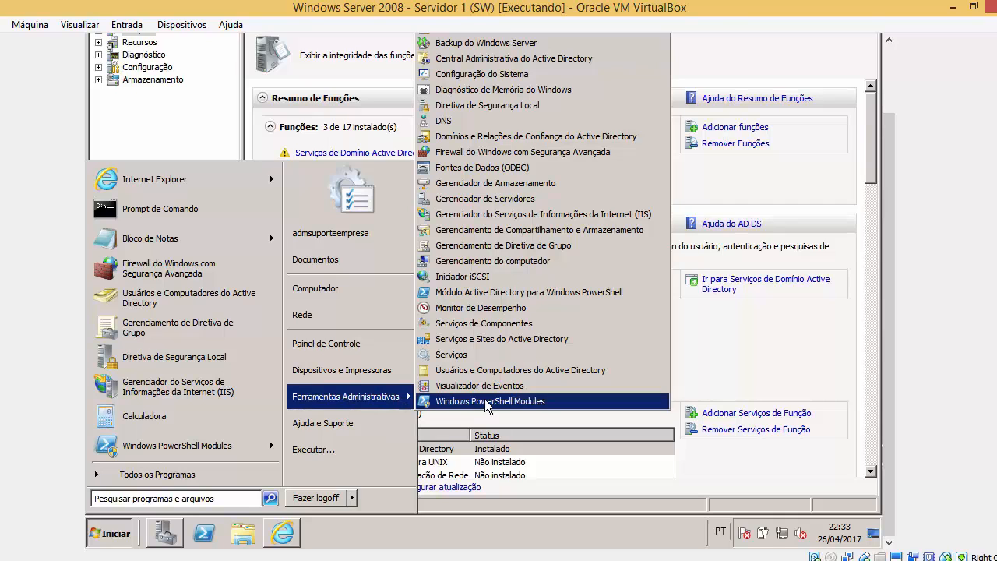
click(534, 217)
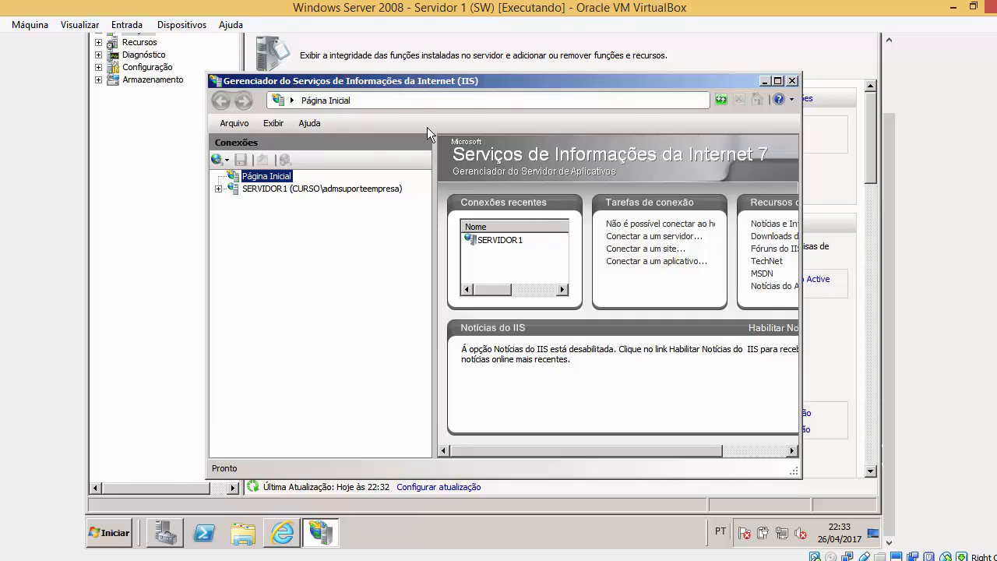
click(283, 532)
scroll(896, 205, up, 3)
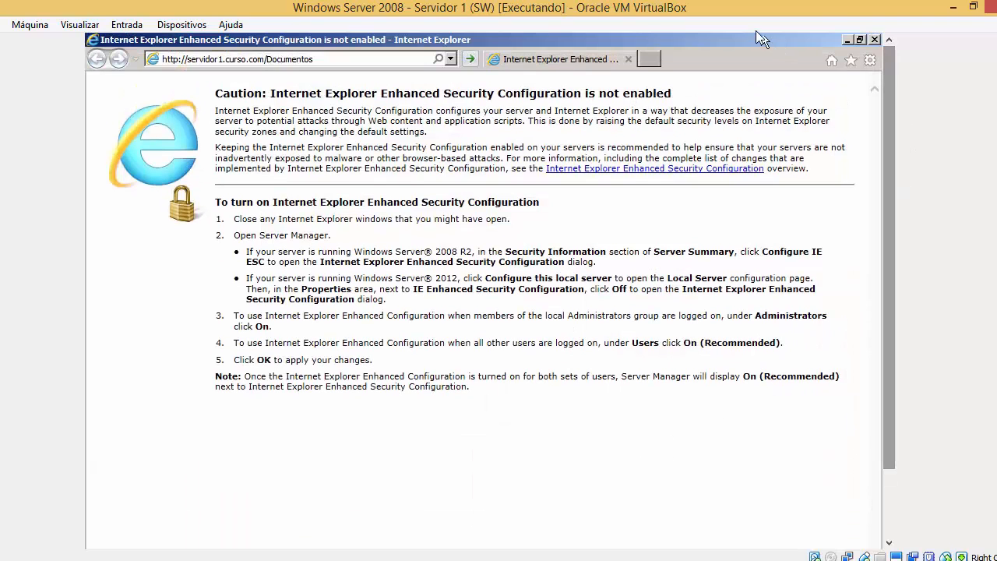
click(382, 61)
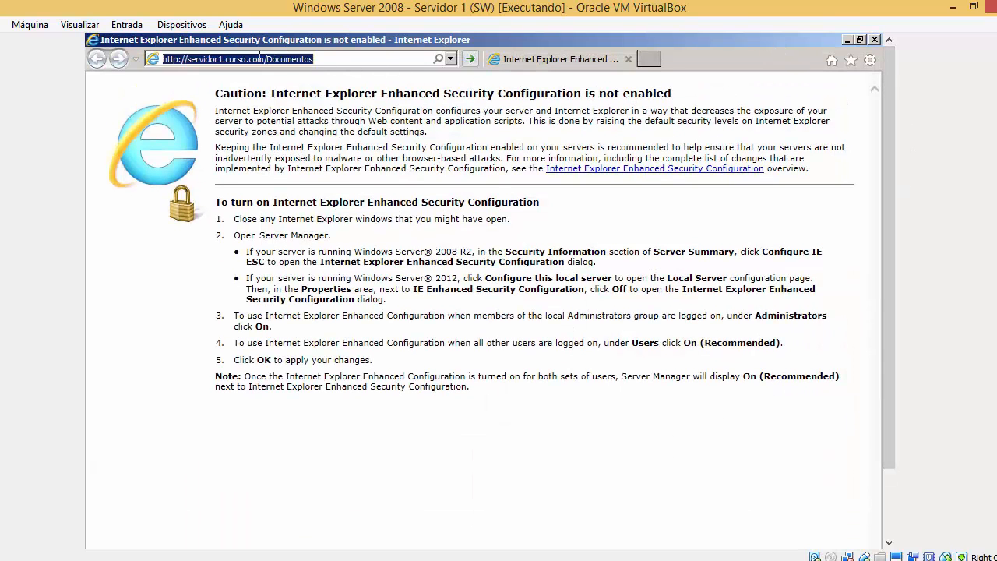
click(232, 58)
drag(338, 58, 140, 58)
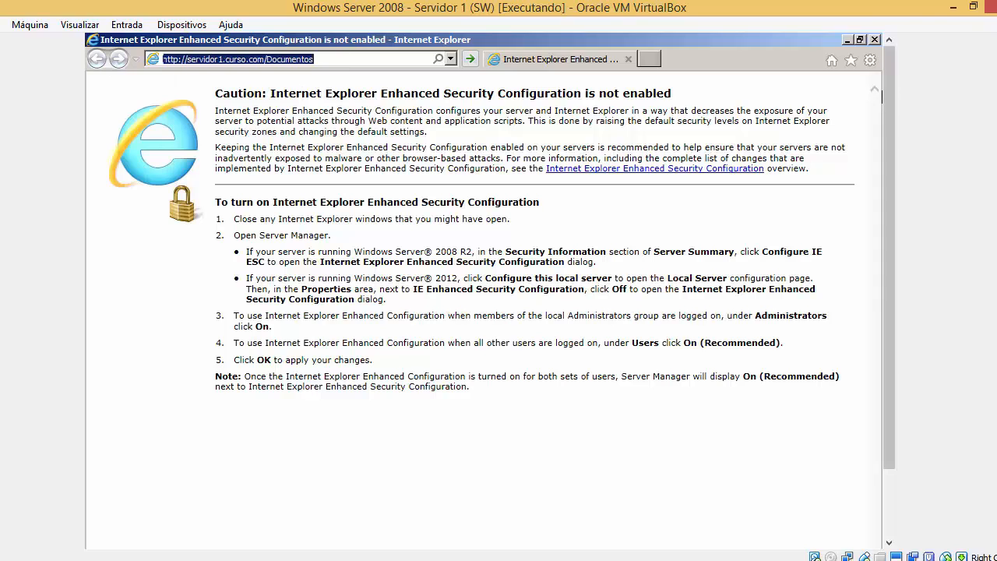
click(331, 63)
key(BackSpace)
key(BackSpace)
key(BackSpace)
key(BackSpace)
key(BackSpace)
key(BackSpace)
key(BackSpace)
key(BackSpace)
key(BackSpace)
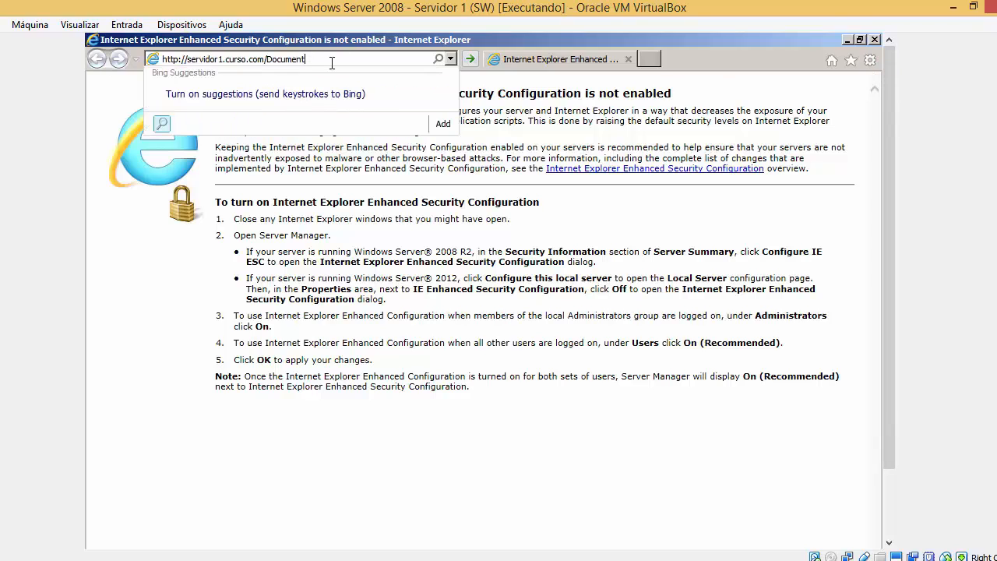
key(BackSpace)
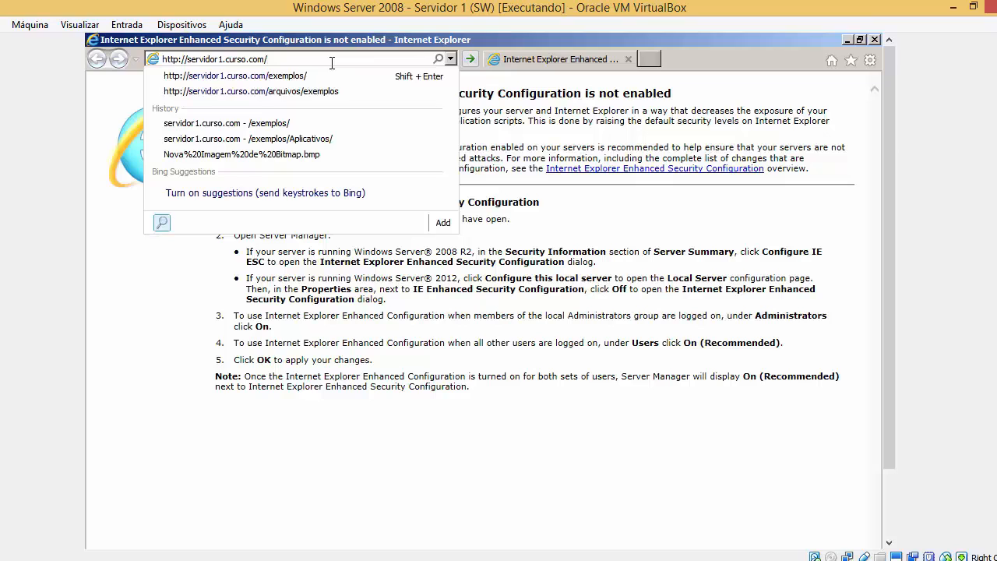
drag(187, 62, 285, 62)
click(290, 58)
key(Return)
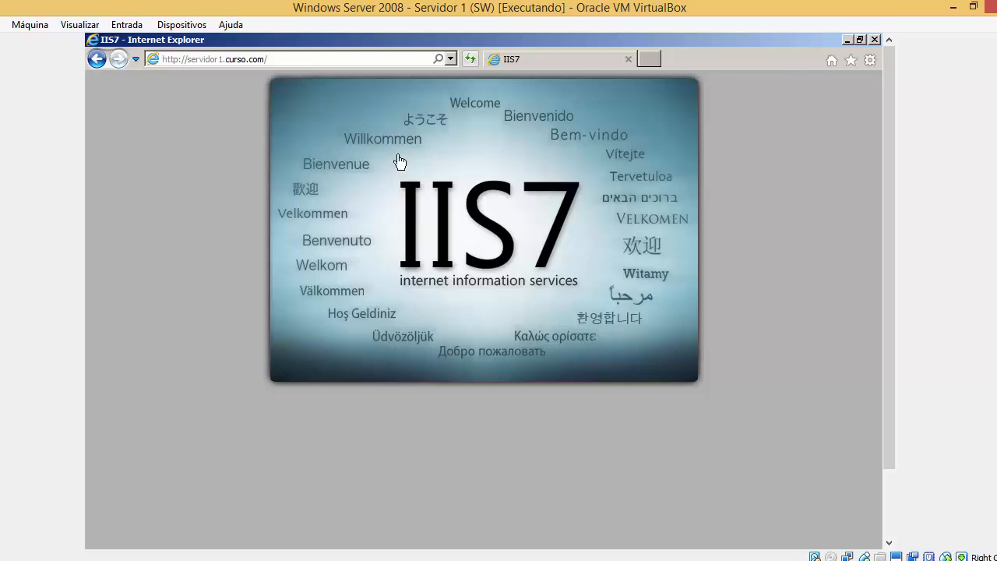
click(240, 59)
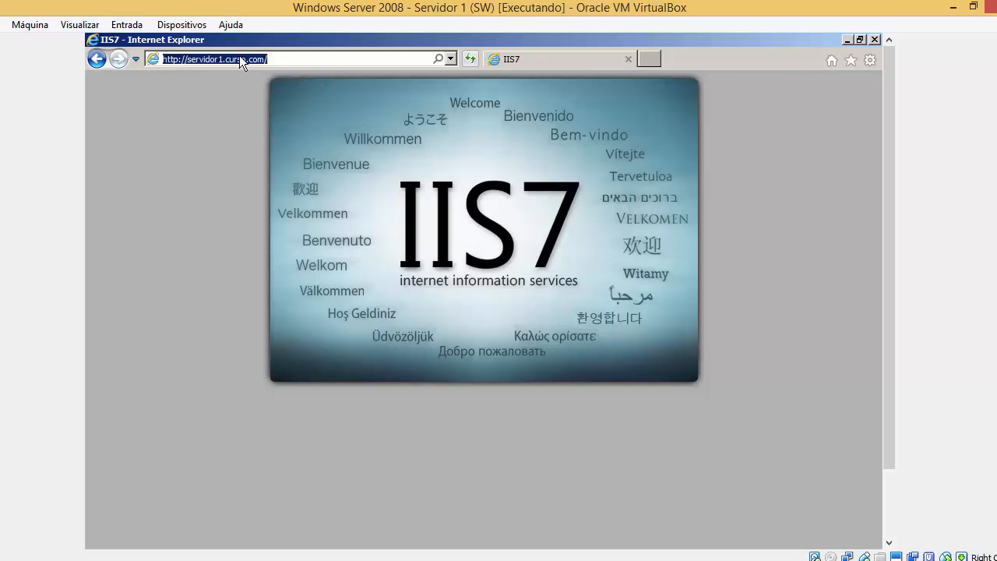
click(197, 60)
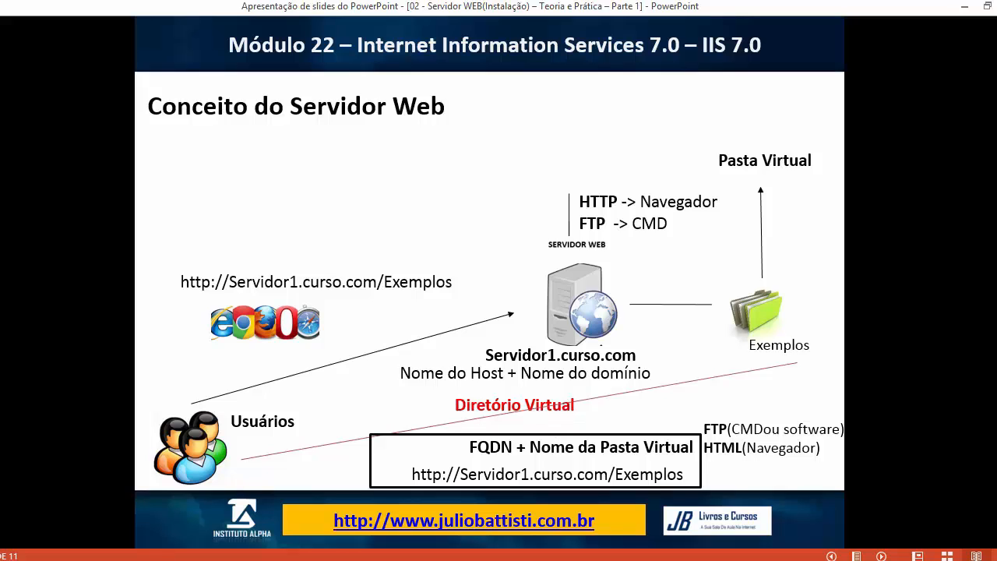
Look over the virtual directory concept slide, then return to the VM's IIS7 welcome page.
click(223, 494)
drag(254, 60, 196, 64)
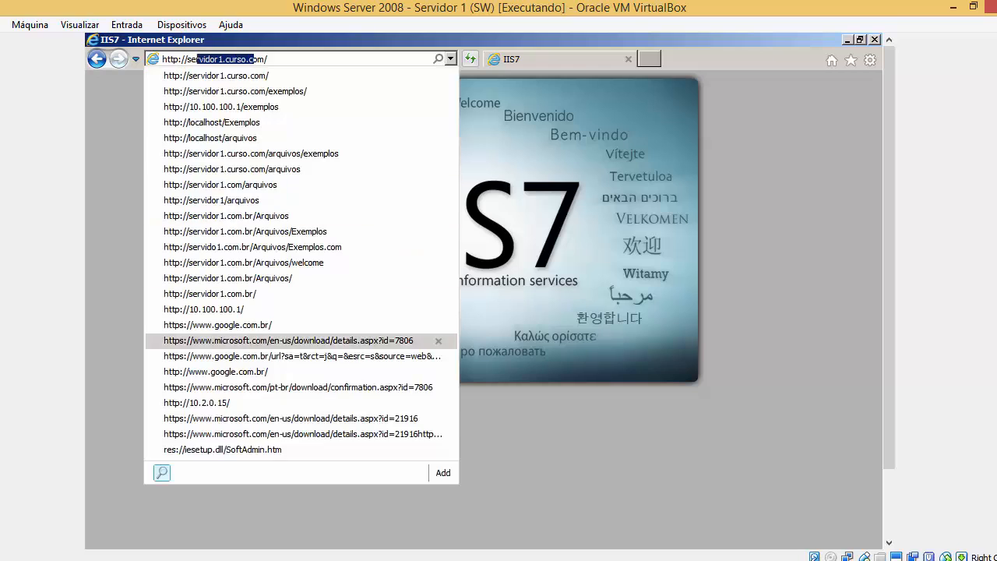
click(413, 560)
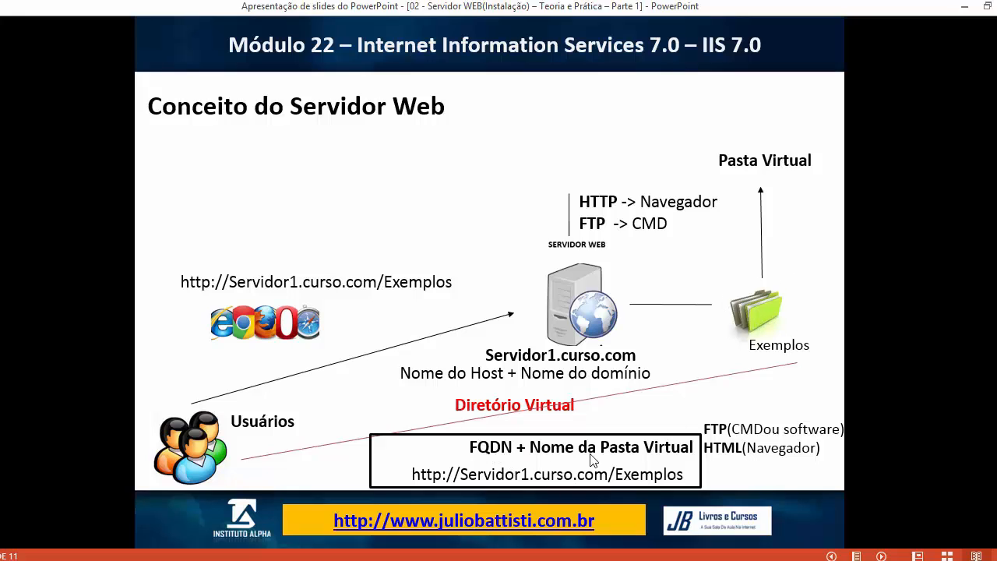
mouse_move(173, 559)
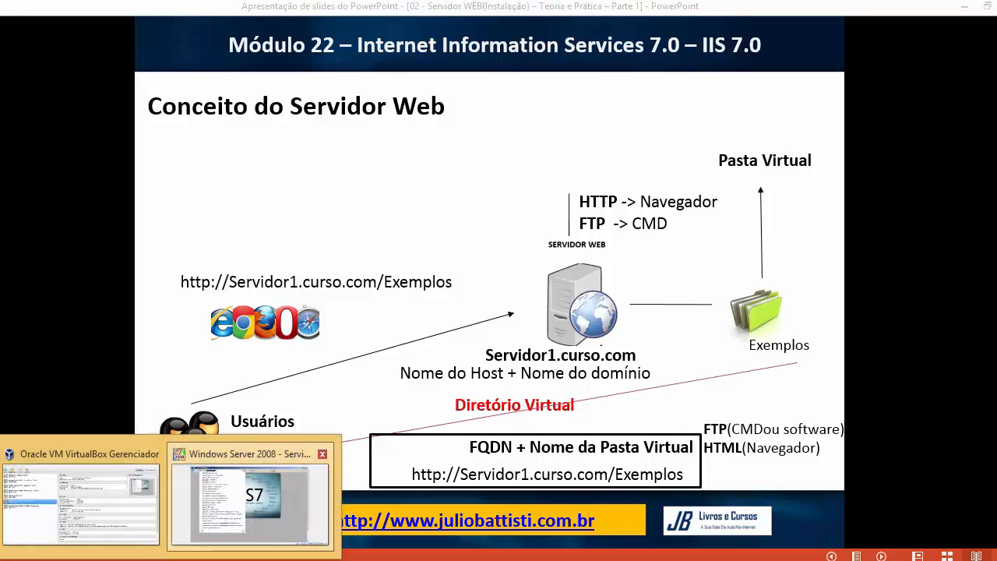
click(256, 491)
click(283, 60)
key(Return)
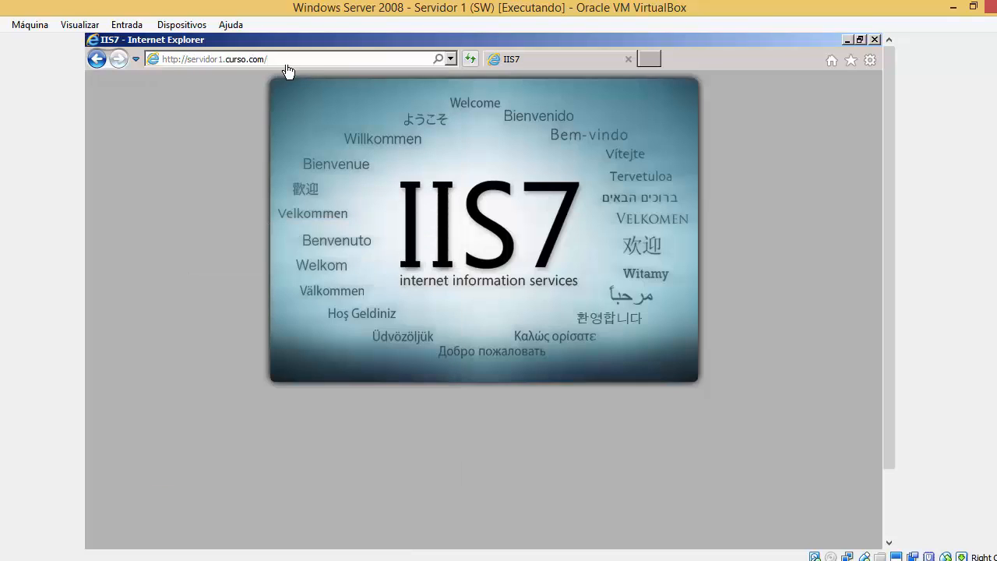
Load the IIS7 welcome page using the server's IP address 10.100.100.1.
click(483, 167)
click(297, 57)
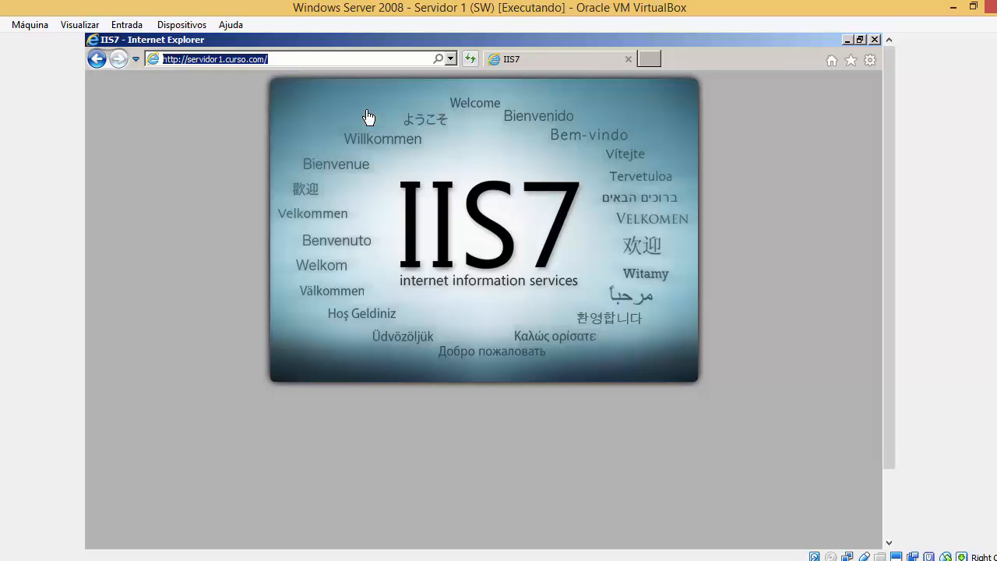
text(https://www.iis.net/)
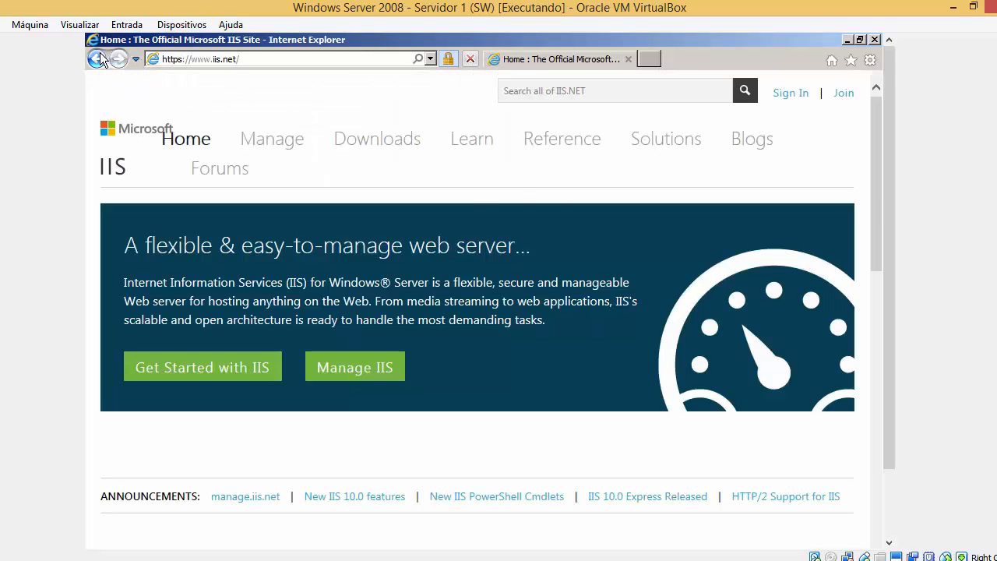
click(100, 59)
click(268, 65)
text(htto)
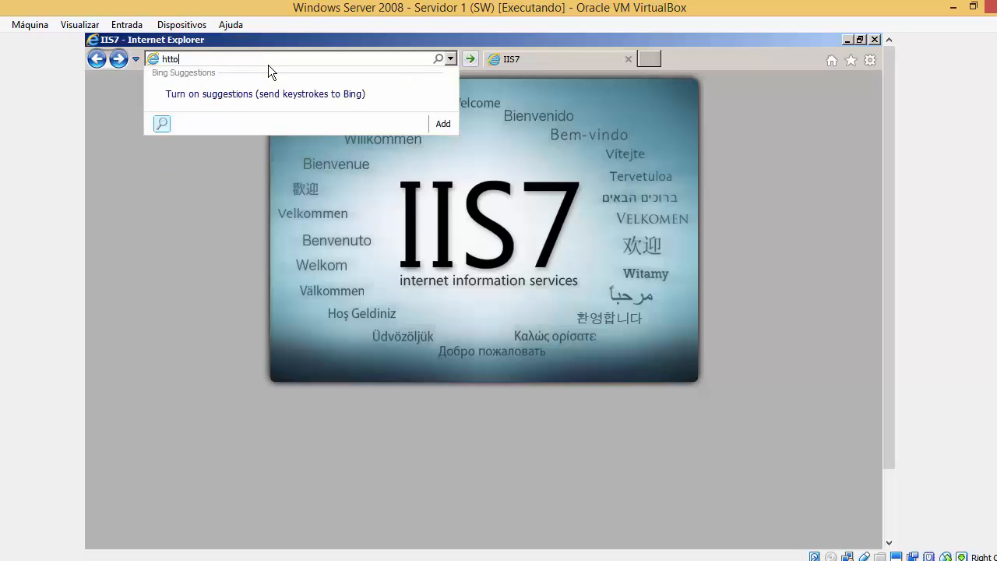
text(://10.100.100.1)
key(Return)
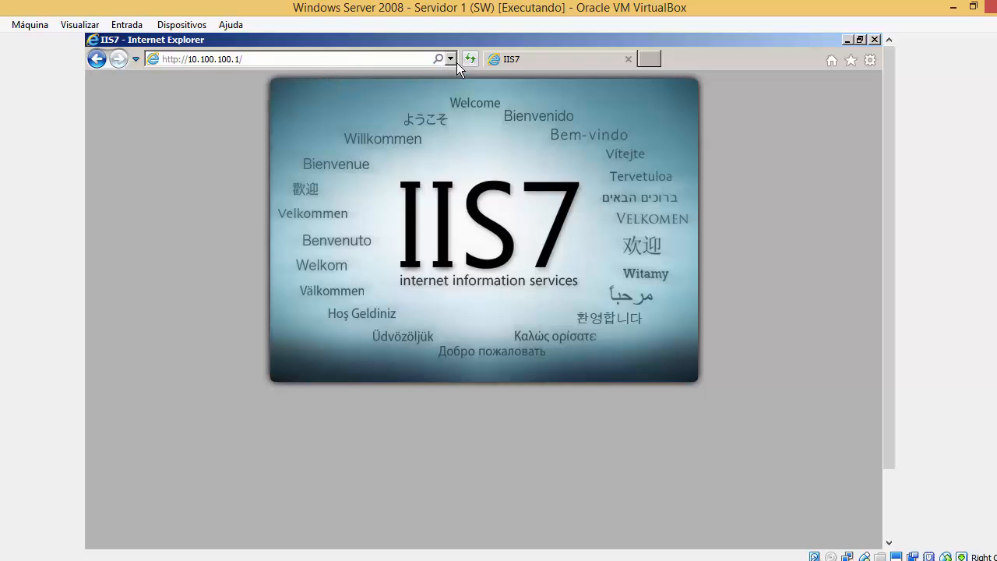
click(354, 62)
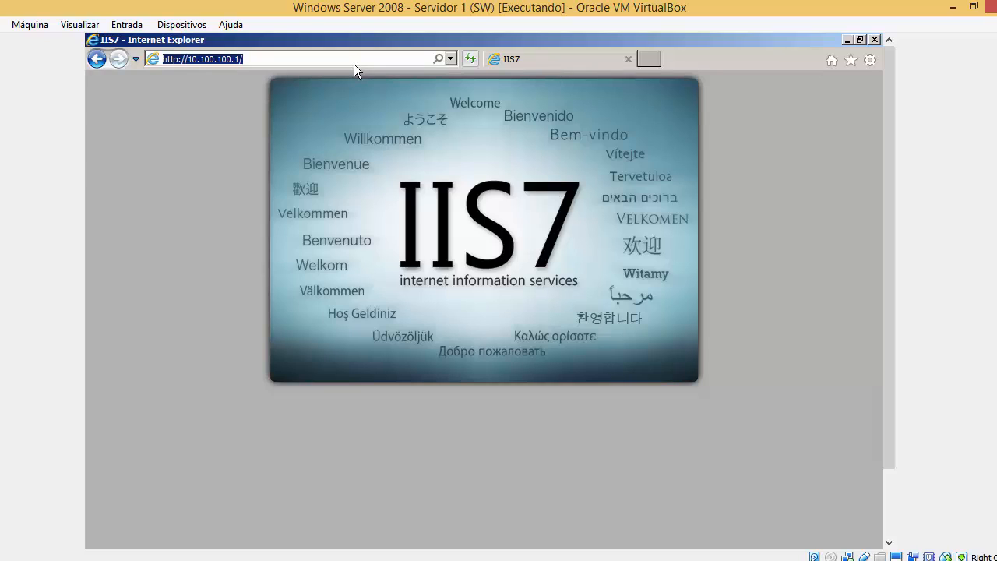
key(End)
key(BackSpace)
key(BackSpace)
key(BackSpace)
key(BackSpace)
key(BackSpace)
key(BackSpace)
key(BackSpace)
key(BackSpace)
key(BackSpace)
key(BackSpace)
key(BackSpace)
key(BackSpace)
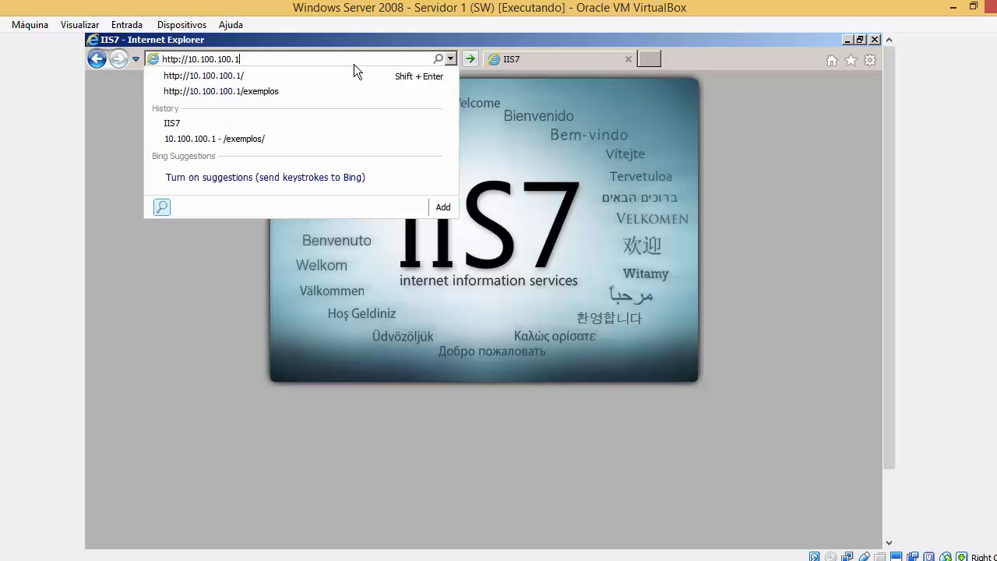
key(BackSpace)
text(localhost)
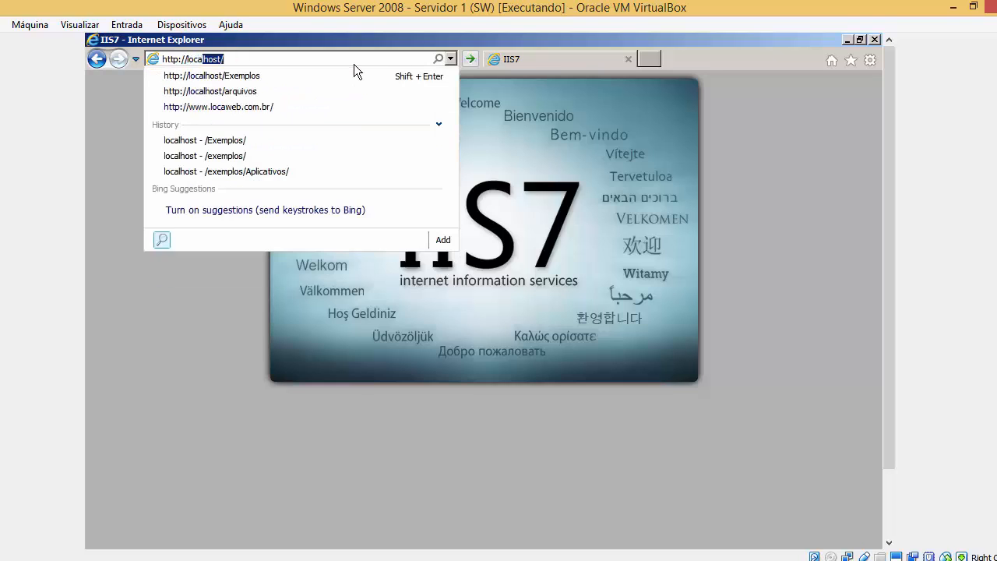
key(Return)
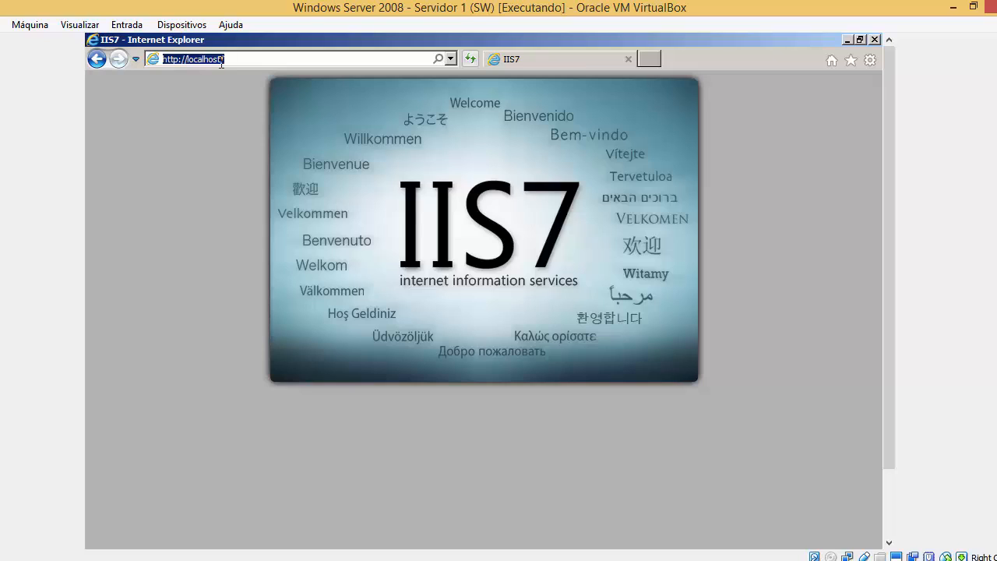
click(221, 63)
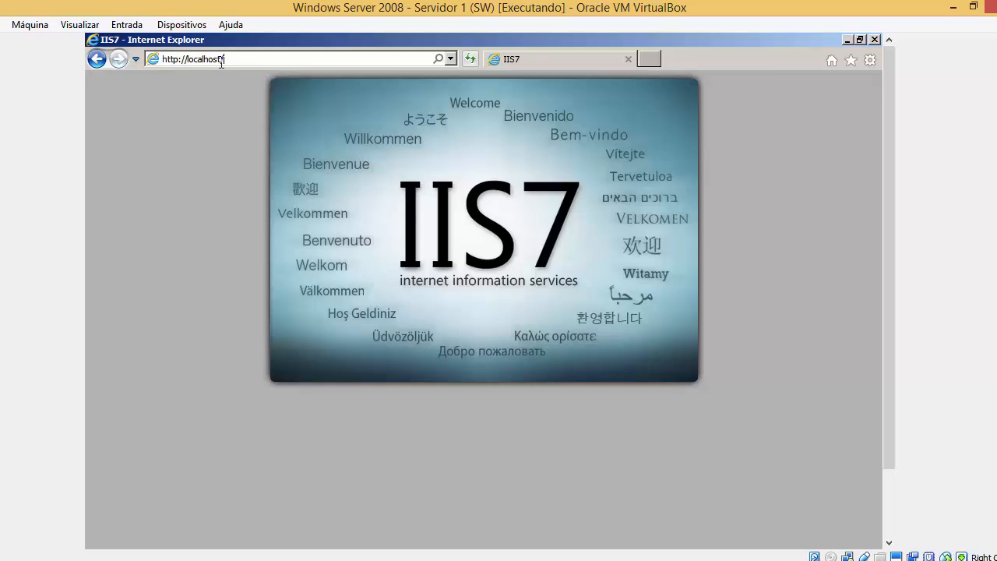
key(BackSpace)
key(BackSpace)
key(BackSpace)
key(BackSpace)
key(BackSpace)
key(BackSpace)
key(BackSpace)
key(BackSpace)
key(BackSpace)
key(BackSpace)
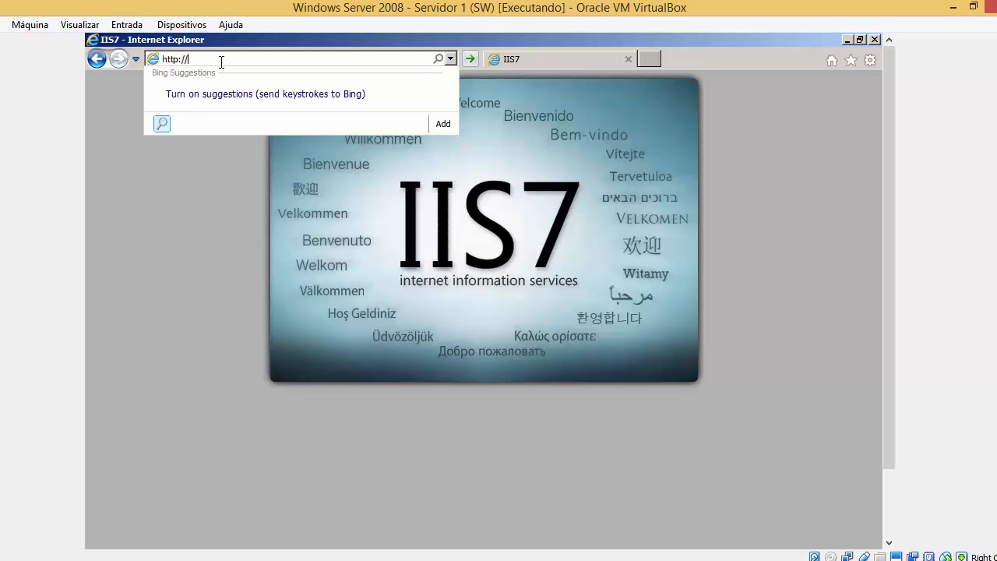
text(ser)
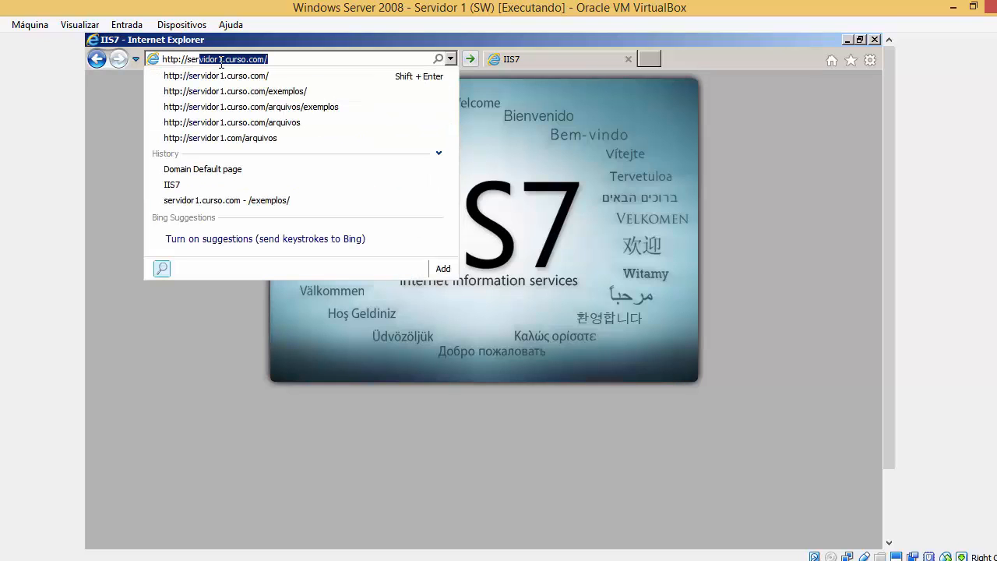
key(Delete)
key(BackSpace)
text(10.100.100.1/)
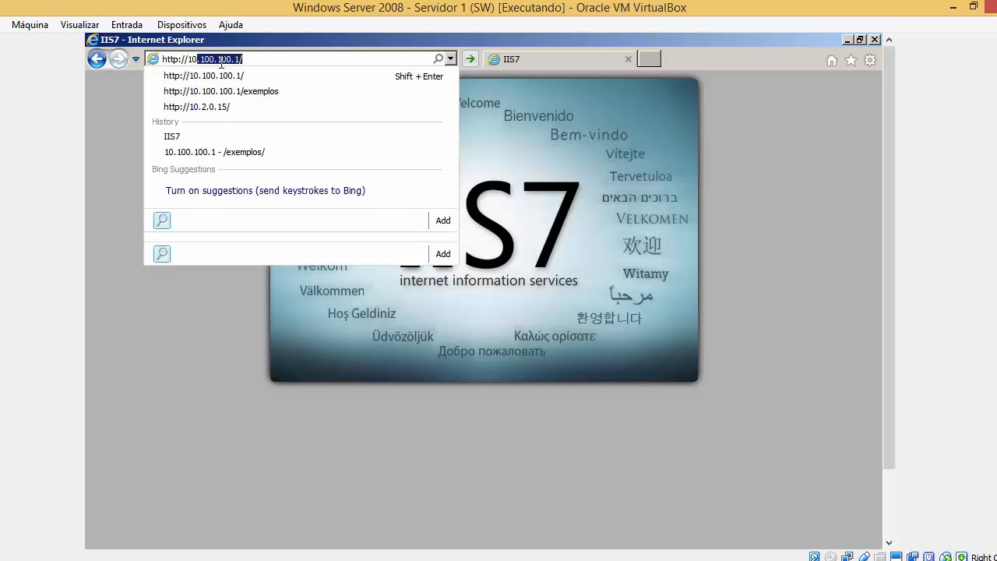
key(Return)
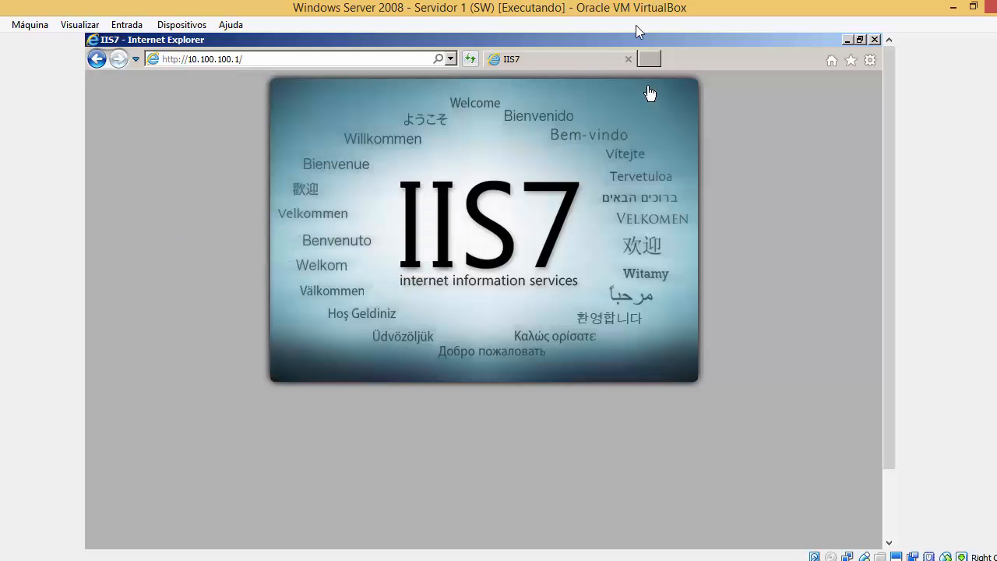
drag(889, 153, 889, 219)
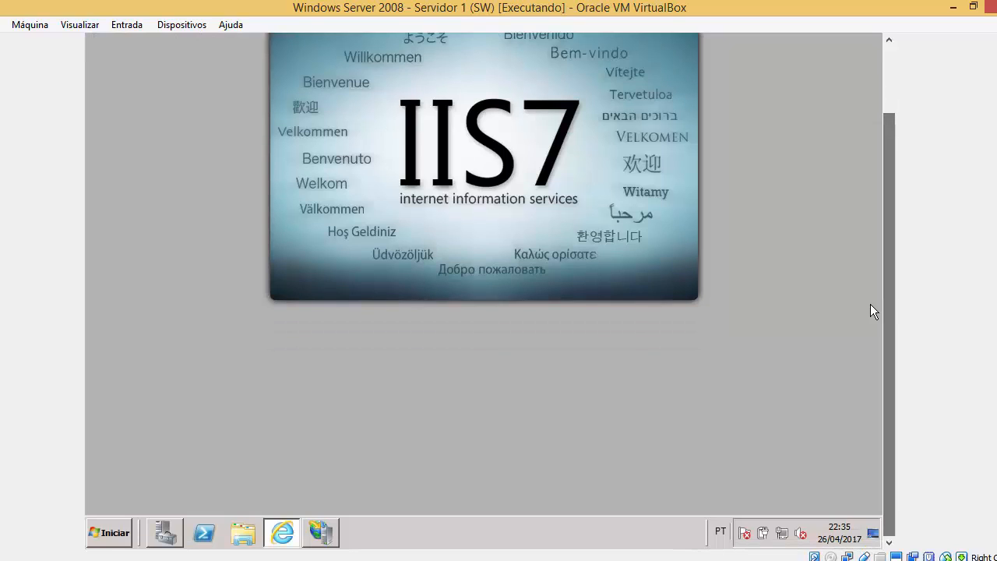
Browse from Computador through Disco Local (C:) and inetpub into the wwwroot folder.
click(123, 537)
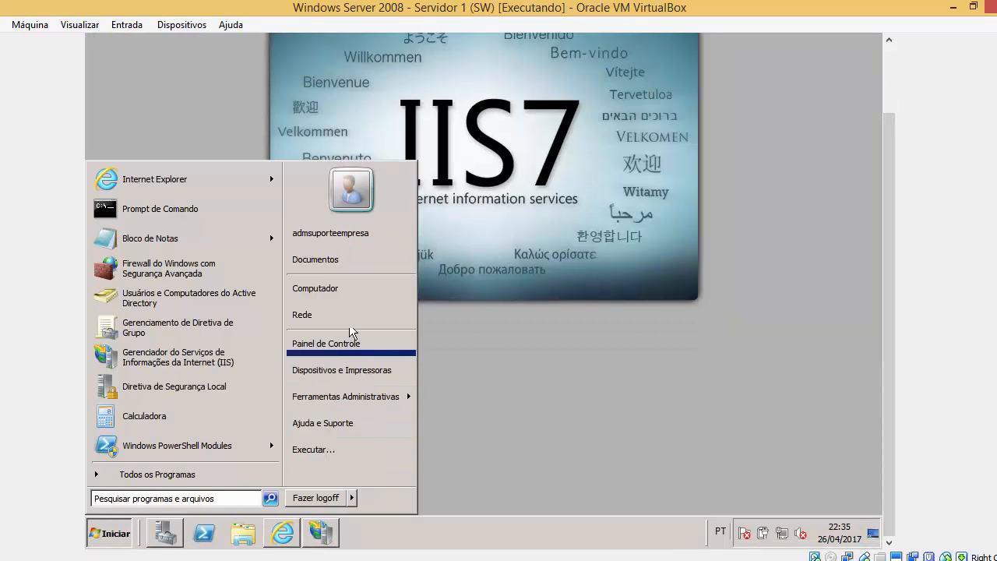
click(350, 289)
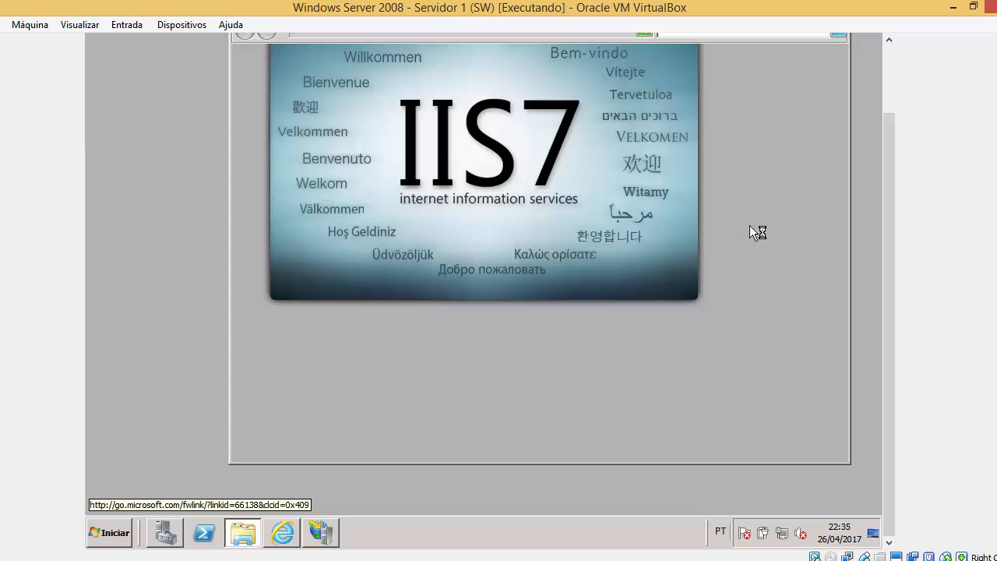
scroll(896, 215, up, 1)
click(490, 161)
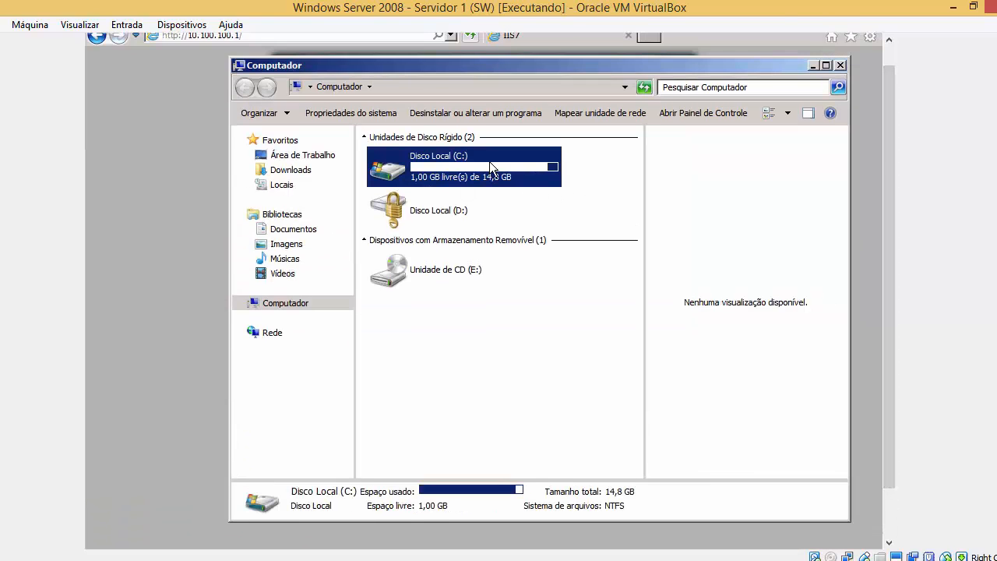
double_click(490, 162)
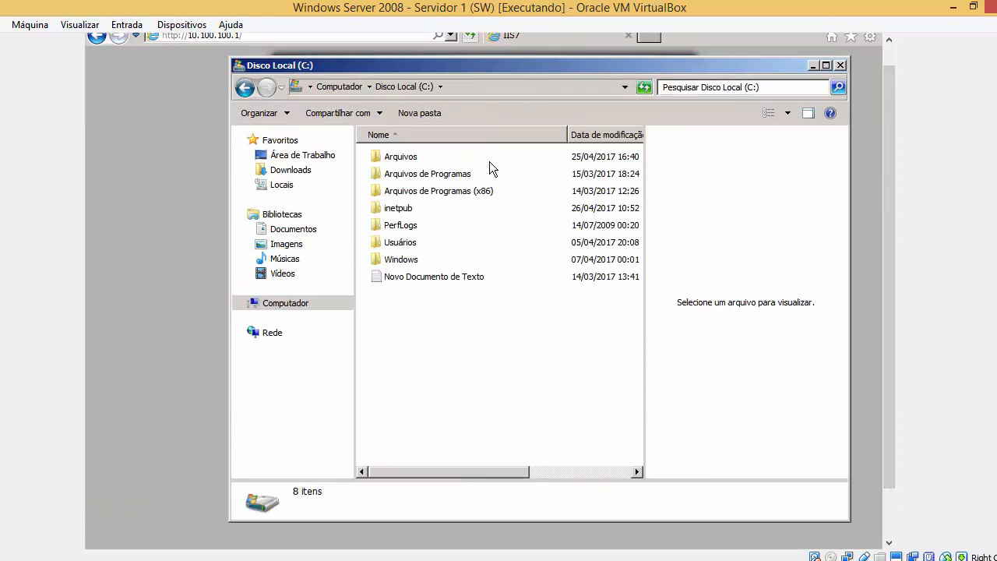
click(410, 213)
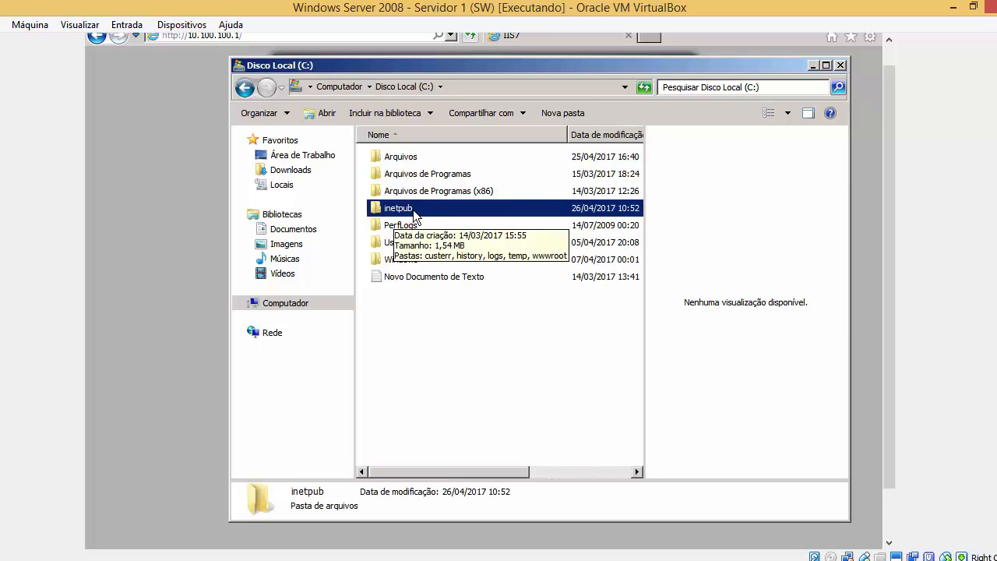
double_click(419, 210)
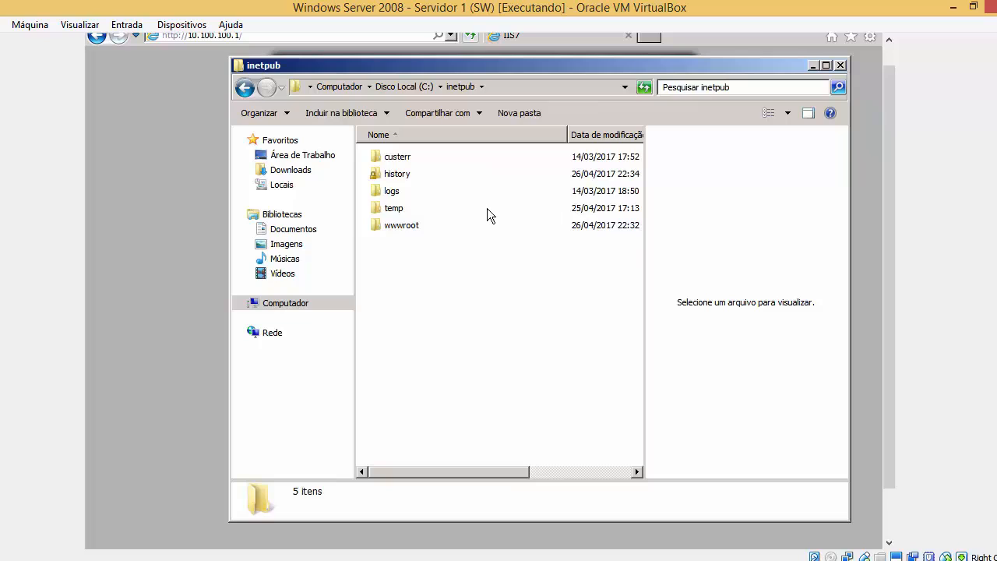
click(420, 226)
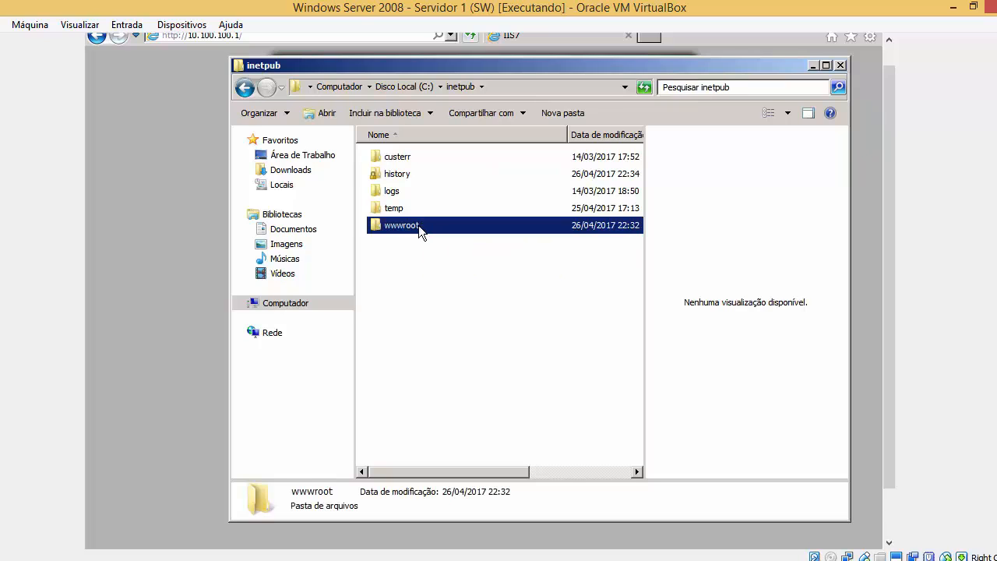
double_click(418, 225)
Open the welcome image from wwwroot in the image viewer, then close the viewer.
scroll(886, 222, up, 2)
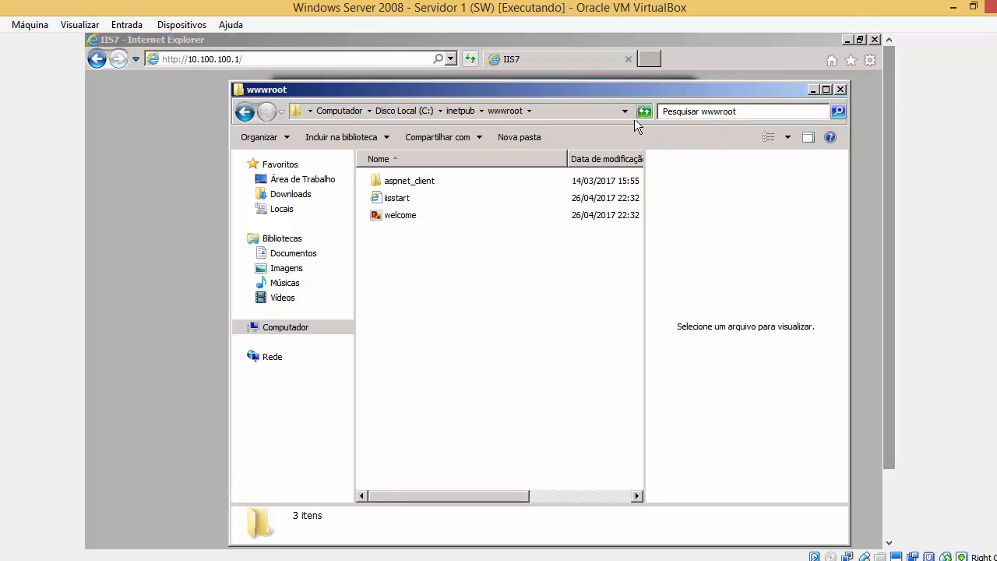
drag(637, 93, 739, 117)
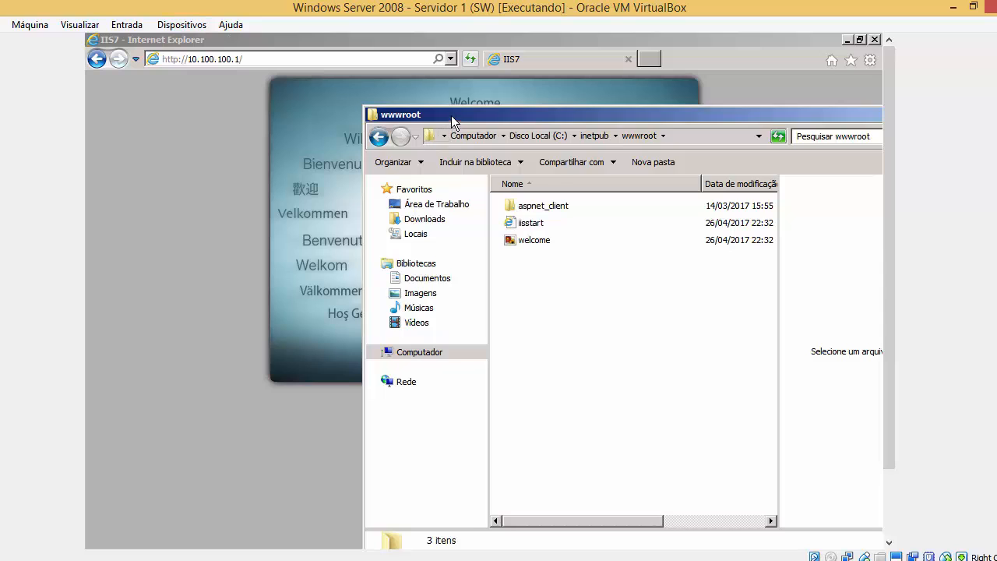
drag(453, 121, 492, 239)
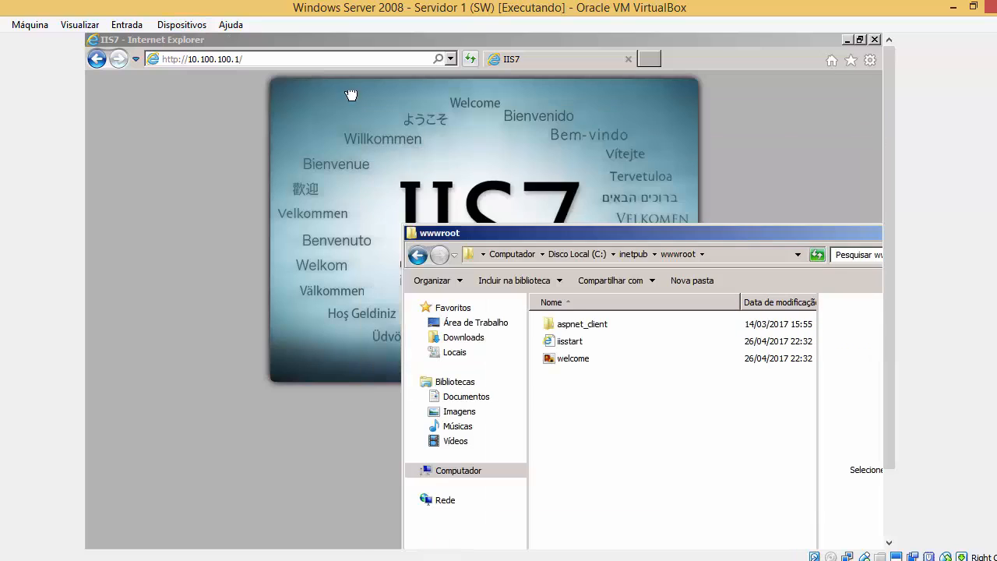
click(577, 344)
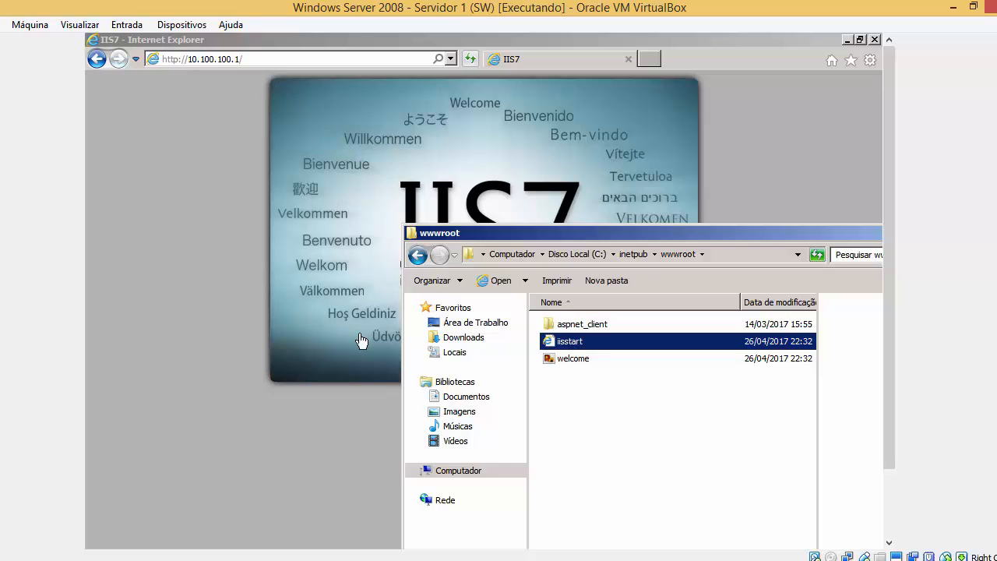
click(568, 360)
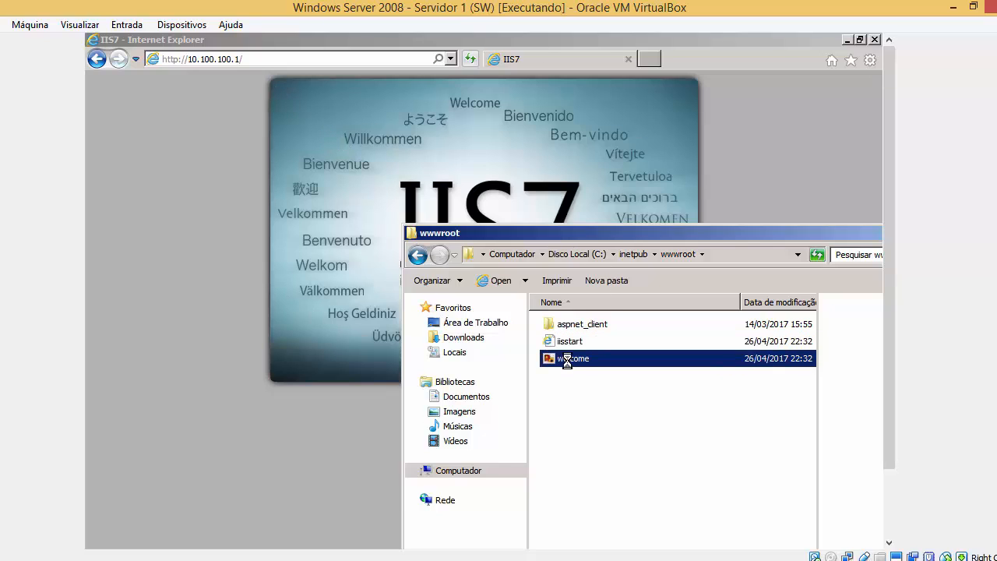
key(Return)
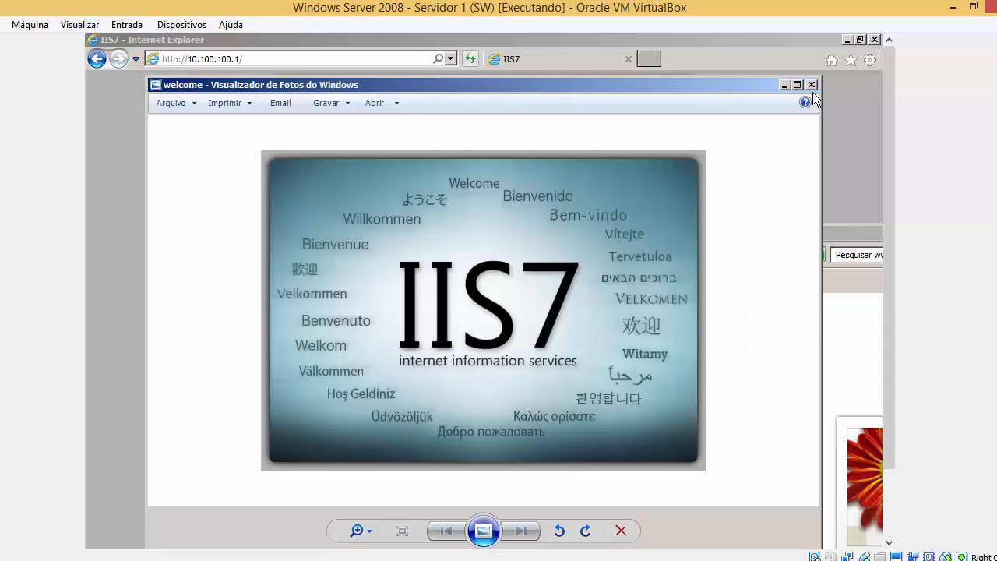
click(812, 87)
Close the wwwroot folder window.
click(584, 342)
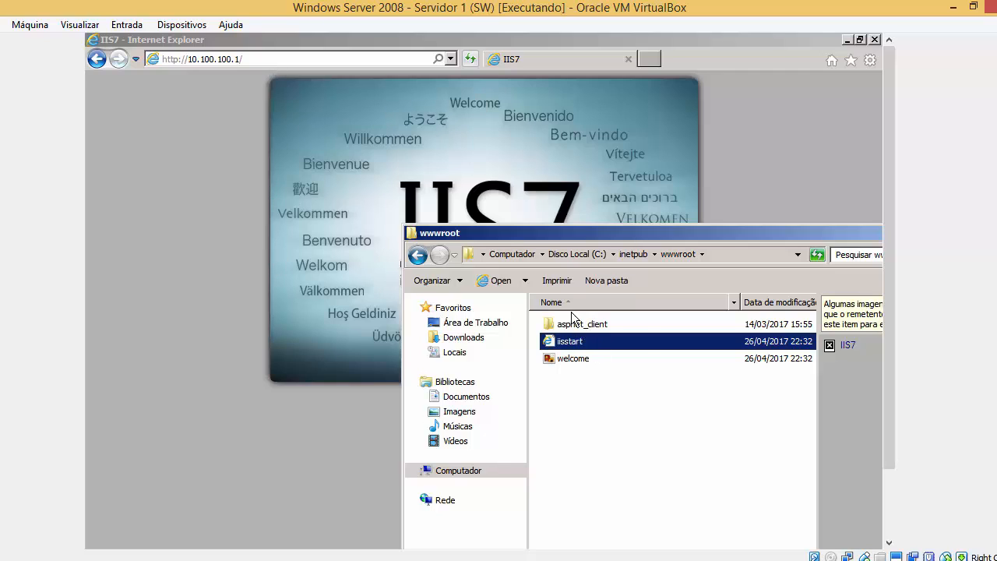
drag(682, 233, 473, 151)
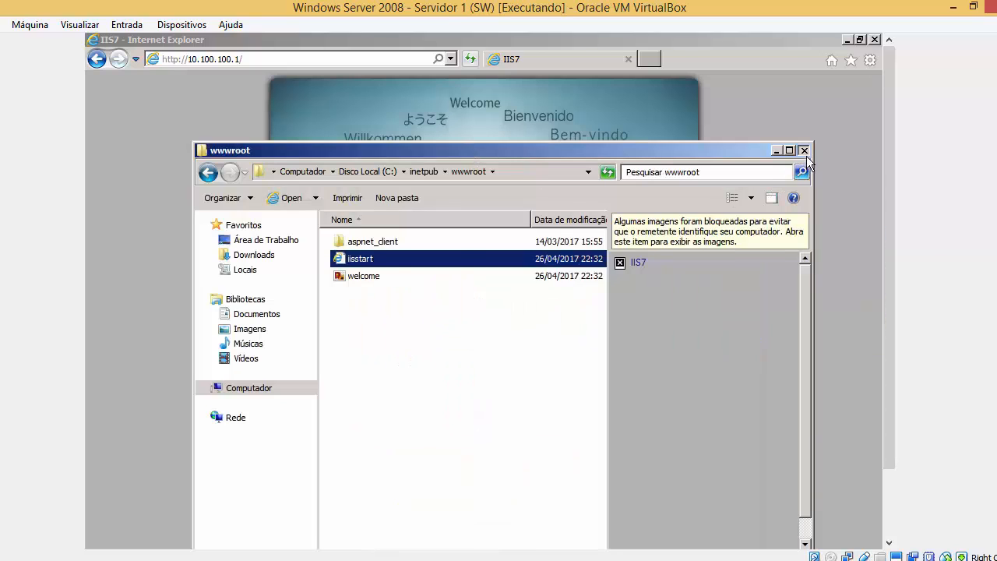
click(805, 151)
drag(895, 254, 895, 335)
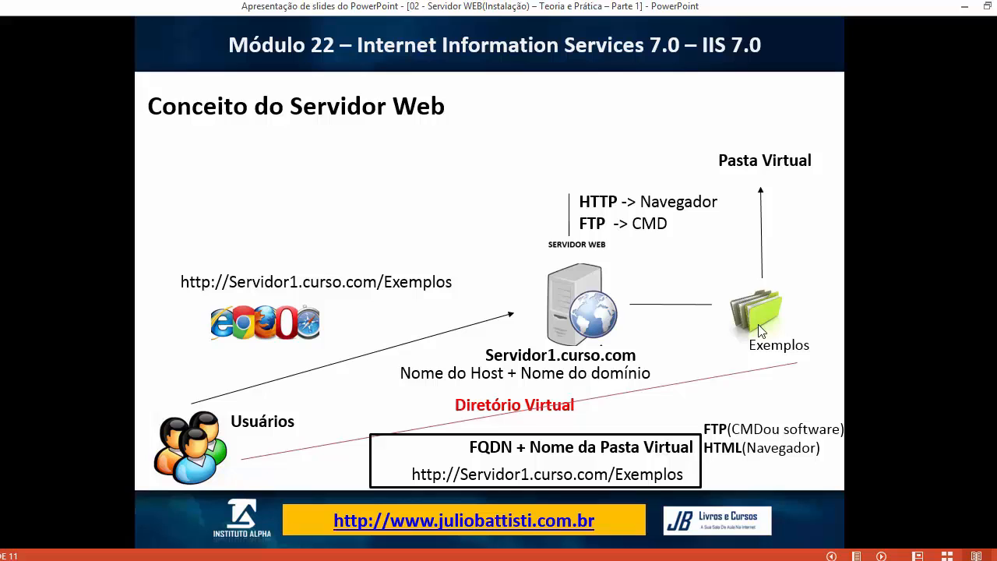
Page the slideshow to 'Conceito do Servidor Web', then switch back to the virtual machine.
key(Right)
key(Right)
key(Right)
key(Right)
key(Right)
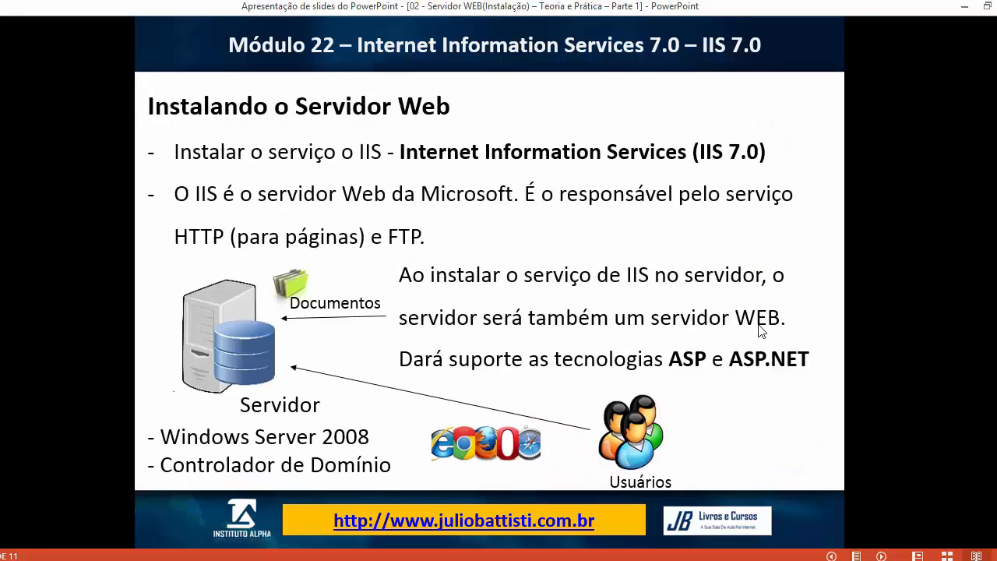
key(Left)
key(Right)
key(Right)
key(Right)
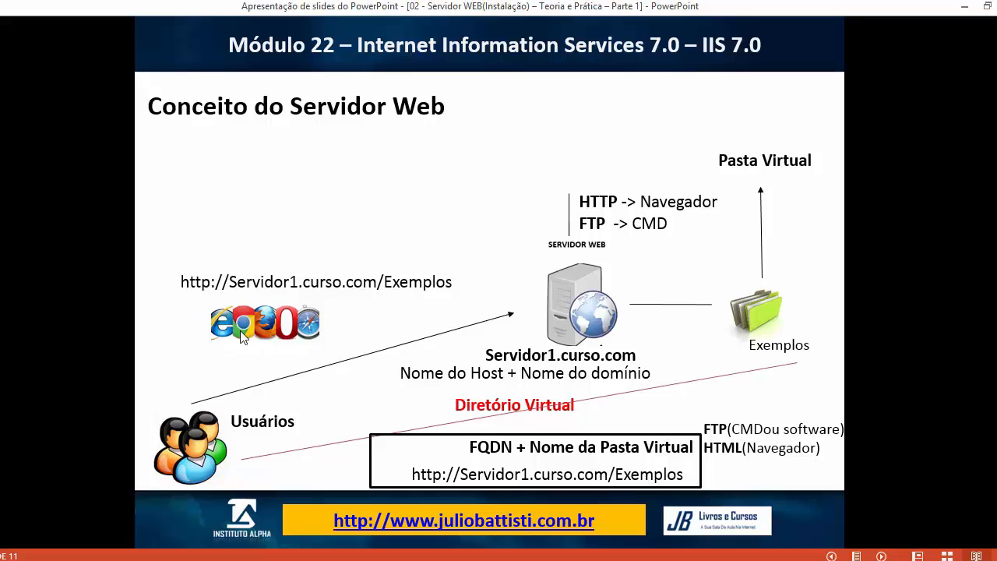
click(226, 494)
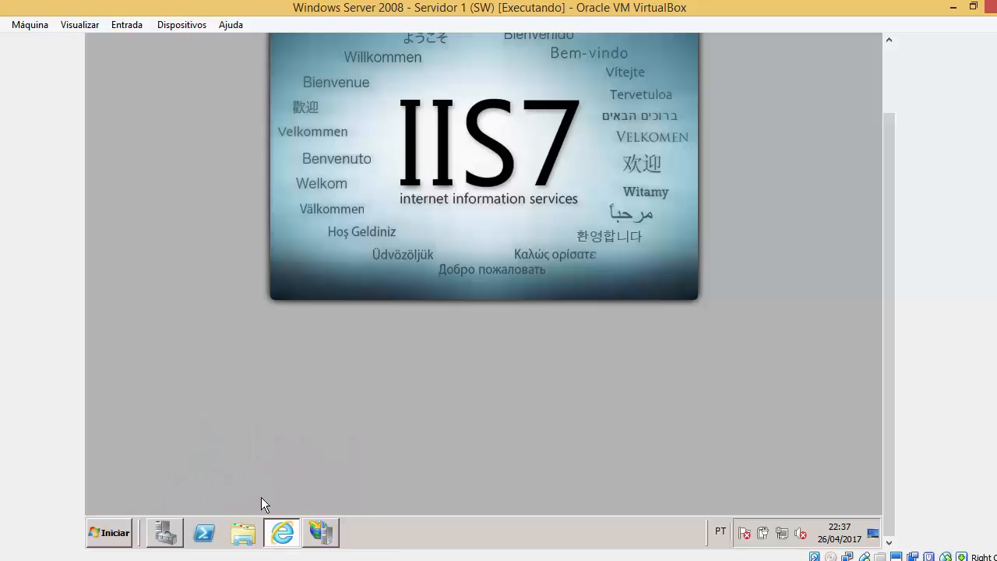
Create a new folder named Documentos at the root of drive C:.
click(125, 532)
click(300, 286)
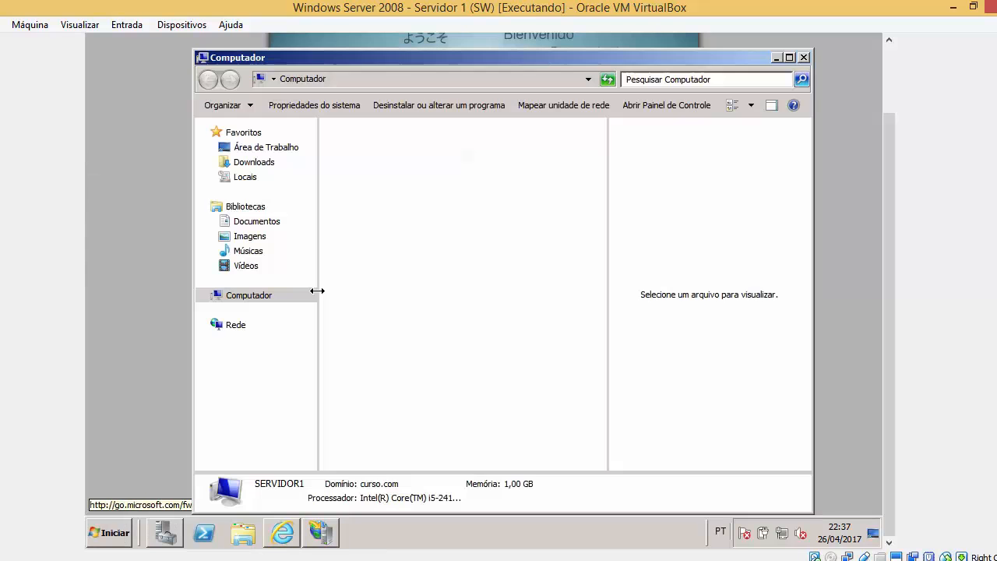
double_click(469, 165)
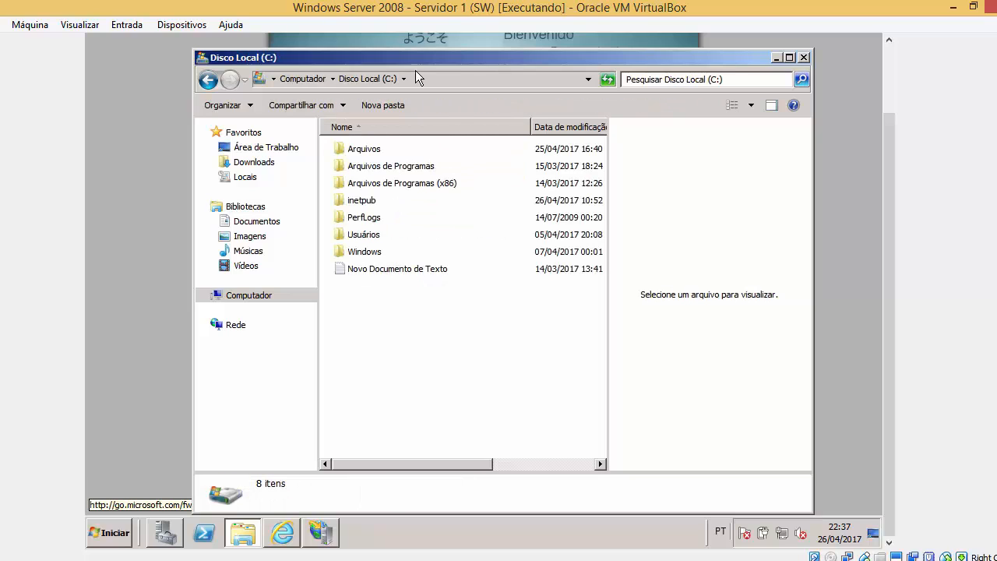
right_click(416, 304)
mouse_move(469, 427)
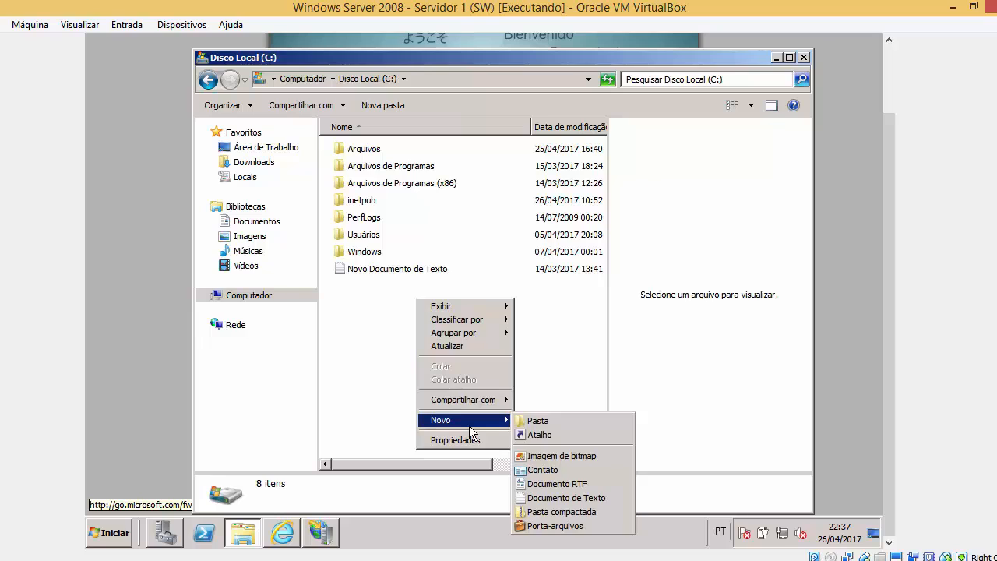
click(529, 422)
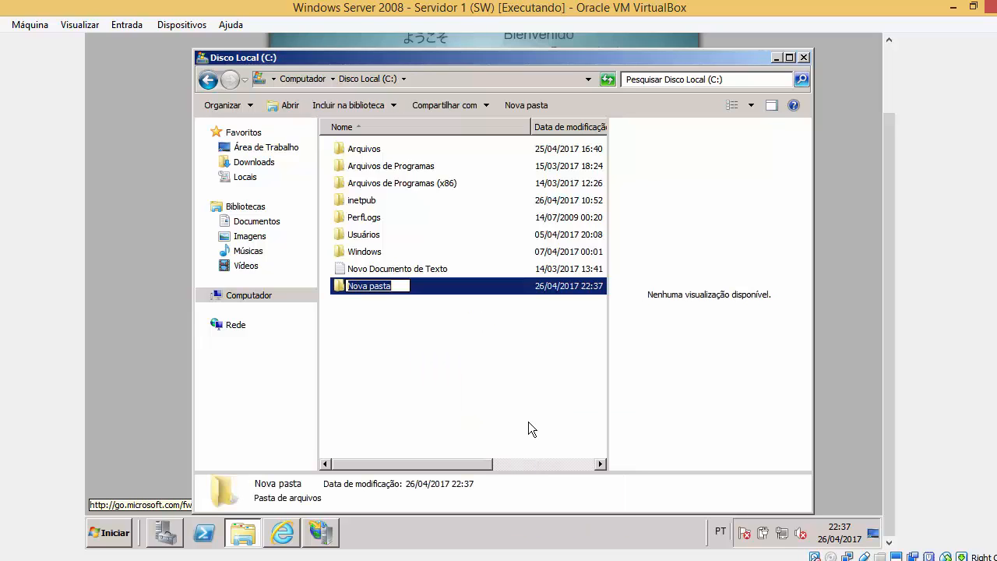
text(Documet)
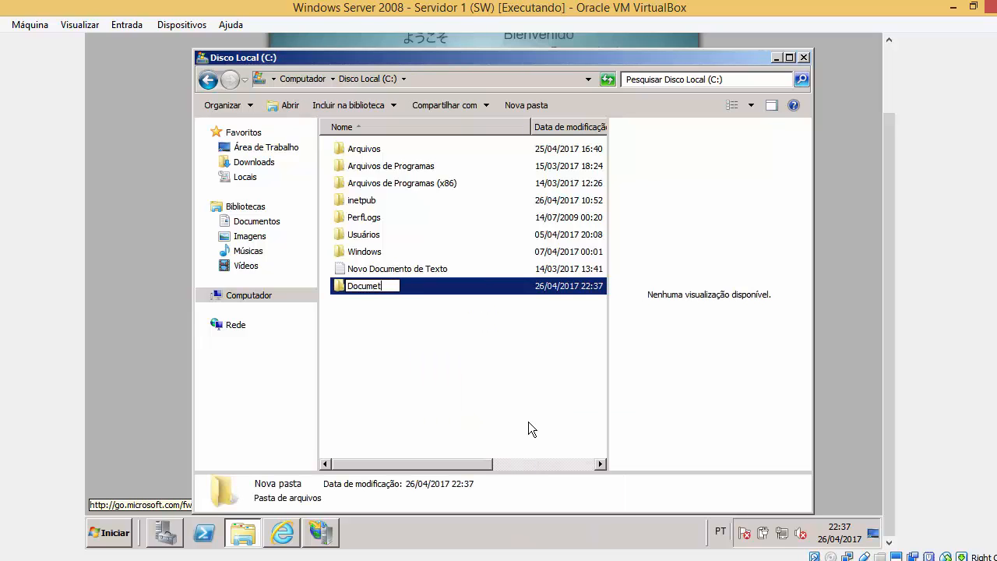
key(BackSpace)
text(ntos)
click(528, 421)
Inside Documentos, create a new folder and start naming it Pasta1.
double_click(399, 288)
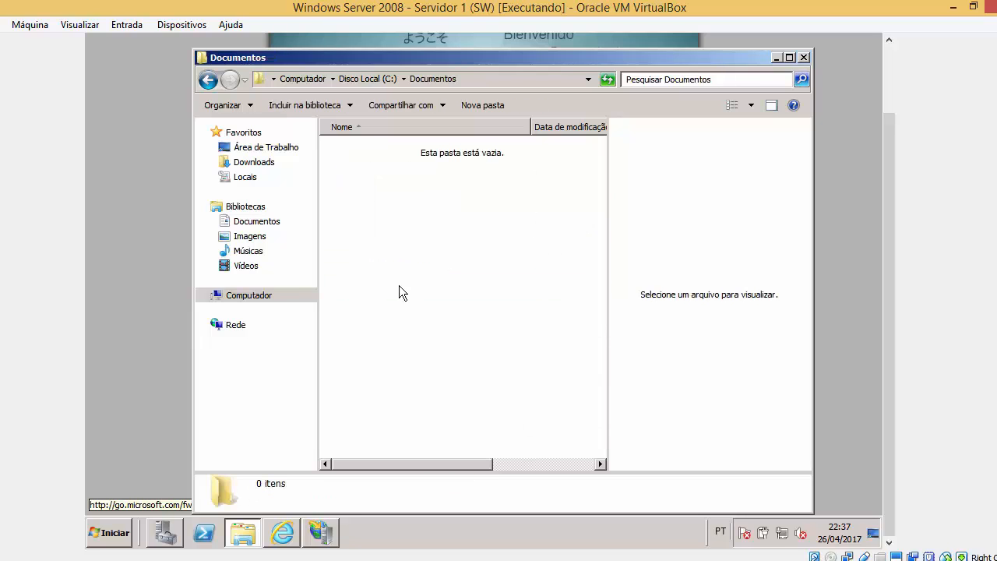
right_click(408, 153)
mouse_move(480, 310)
click(571, 313)
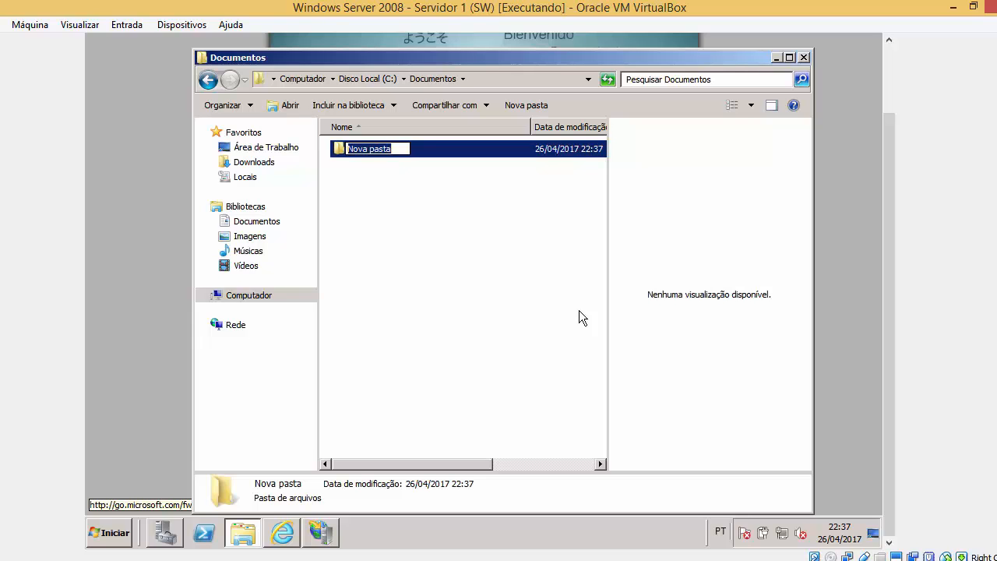
text(Poasta)
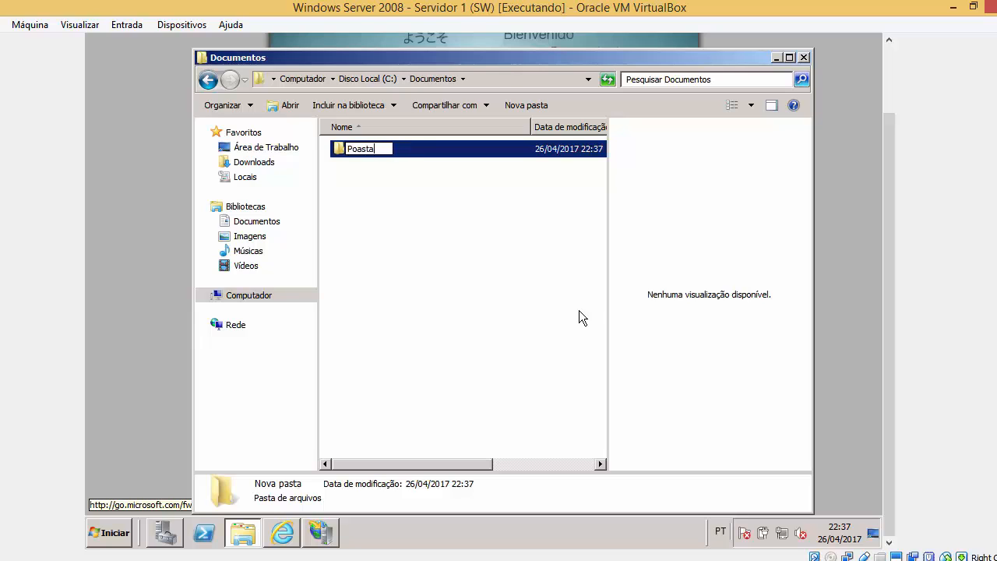
key(BackSpace)
key(BackSpace)
key(BackSpace)
key(BackSpace)
key(BackSpace)
Finish naming the Pasta1 folder and add a second folder named Pasta2 in Documentos.
text(asta1)
click(579, 317)
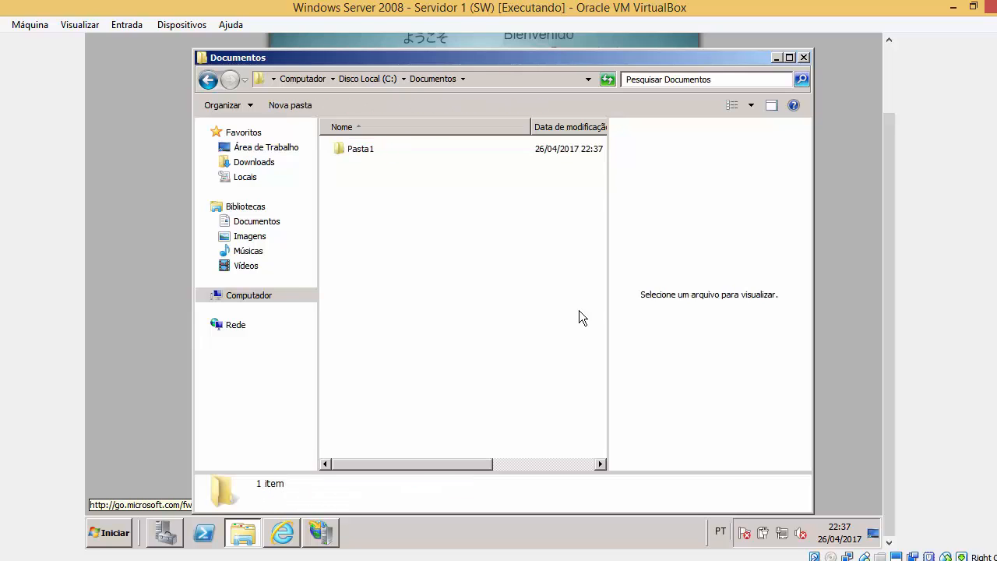
right_click(579, 311)
mouse_move(670, 468)
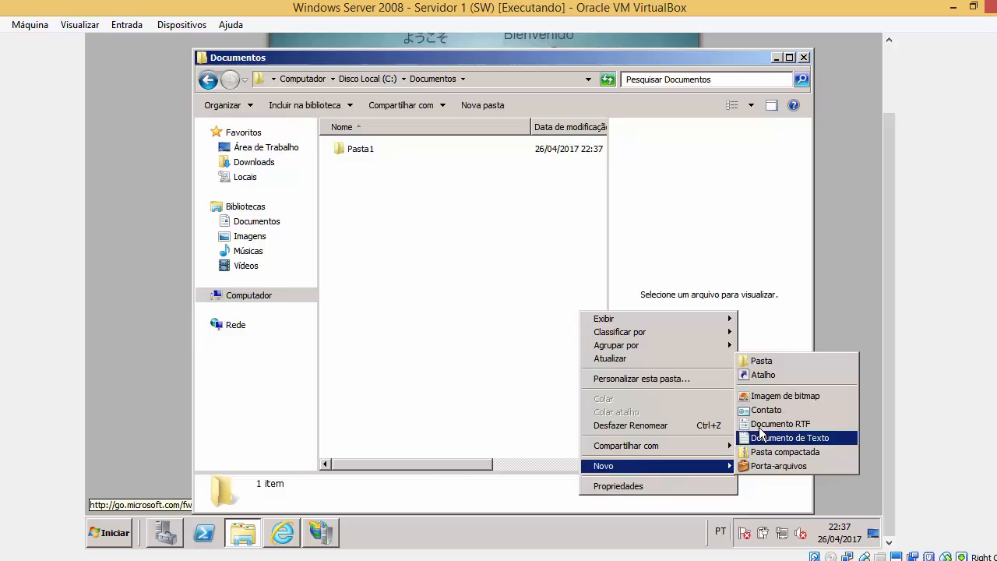
click(769, 360)
text(Pasta)
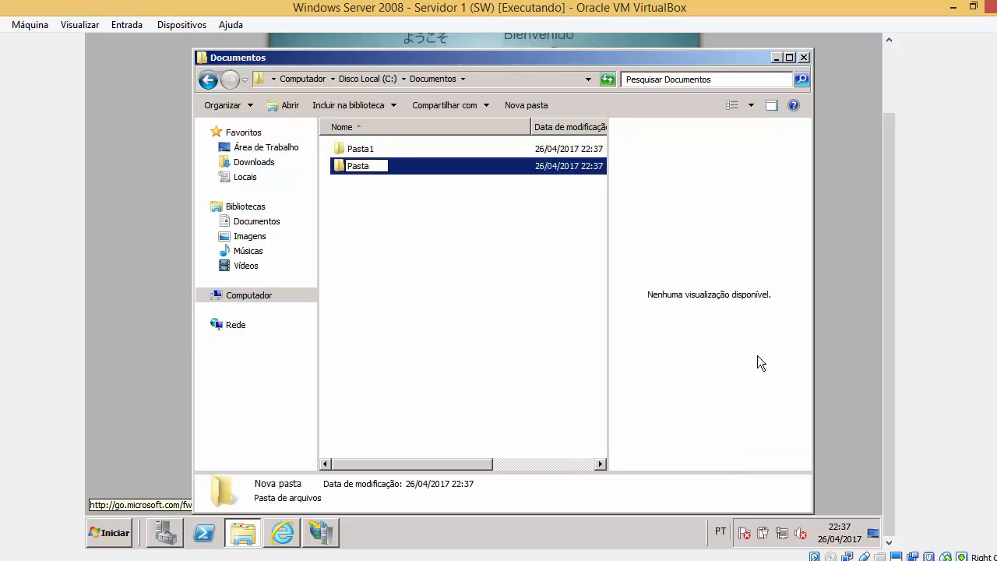
text(2)
click(484, 238)
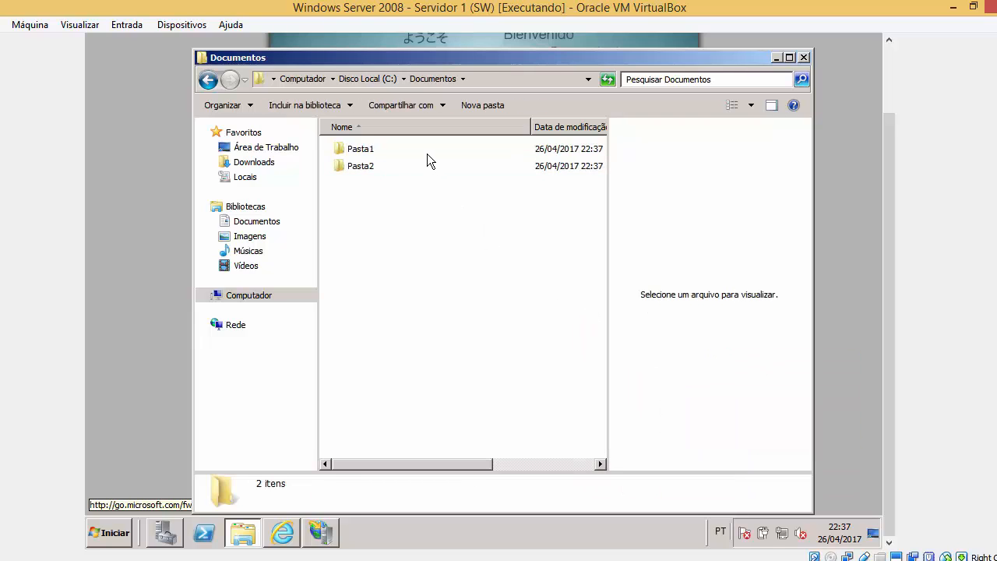
Create a new bitmap image in Pasta1, keeping the default name 'Nova Imagem de Bitmap'.
double_click(375, 149)
right_click(368, 158)
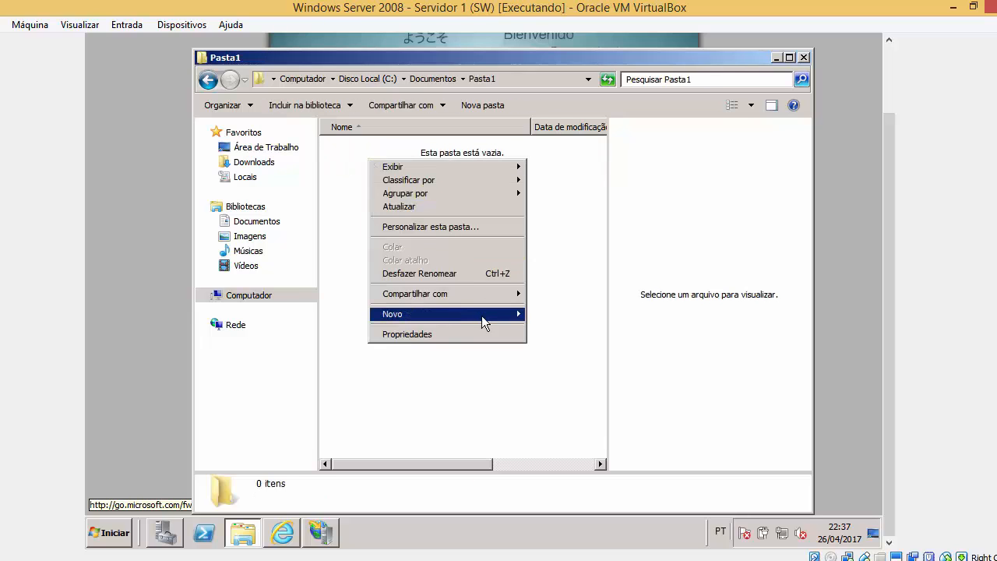
mouse_move(483, 318)
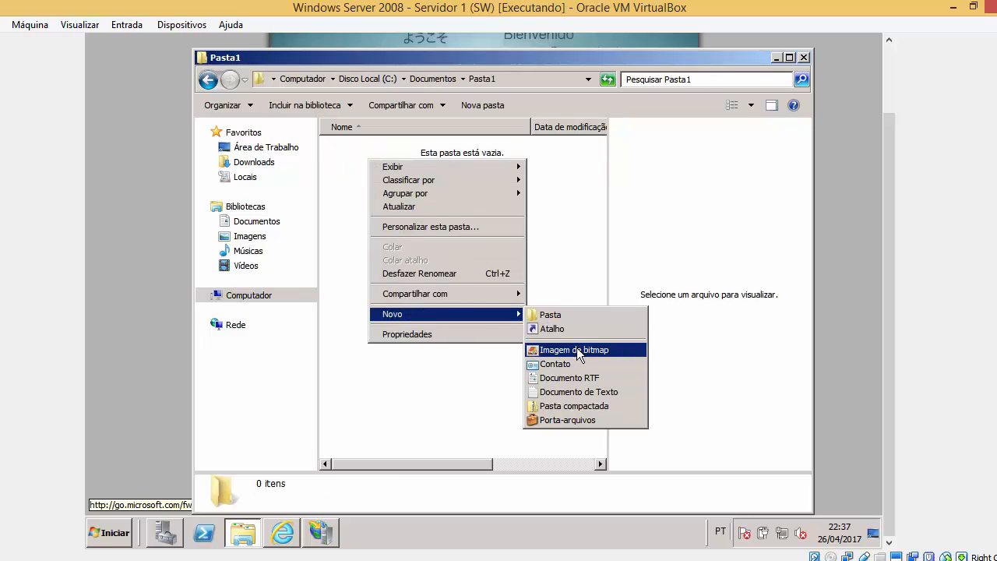
click(577, 347)
click(496, 246)
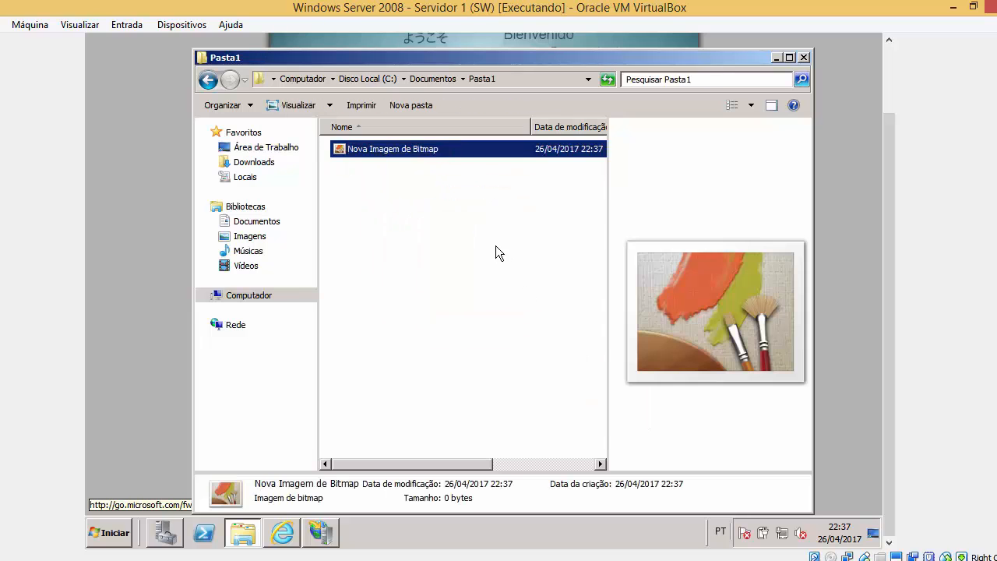
click(382, 148)
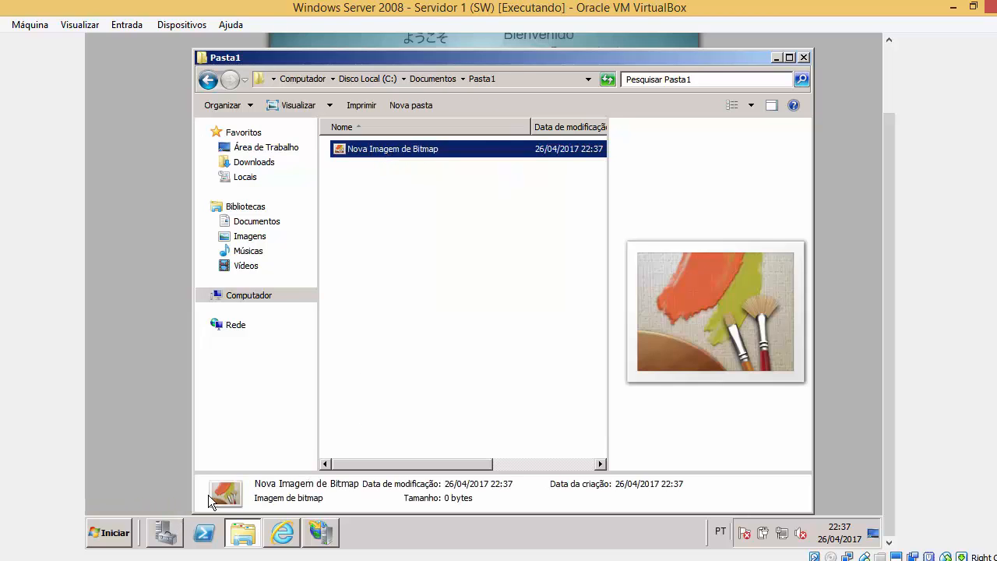
Open a new Computador window and preview the KWB1Y1U picture in the Imagens library.
click(252, 528)
click(253, 533)
click(109, 533)
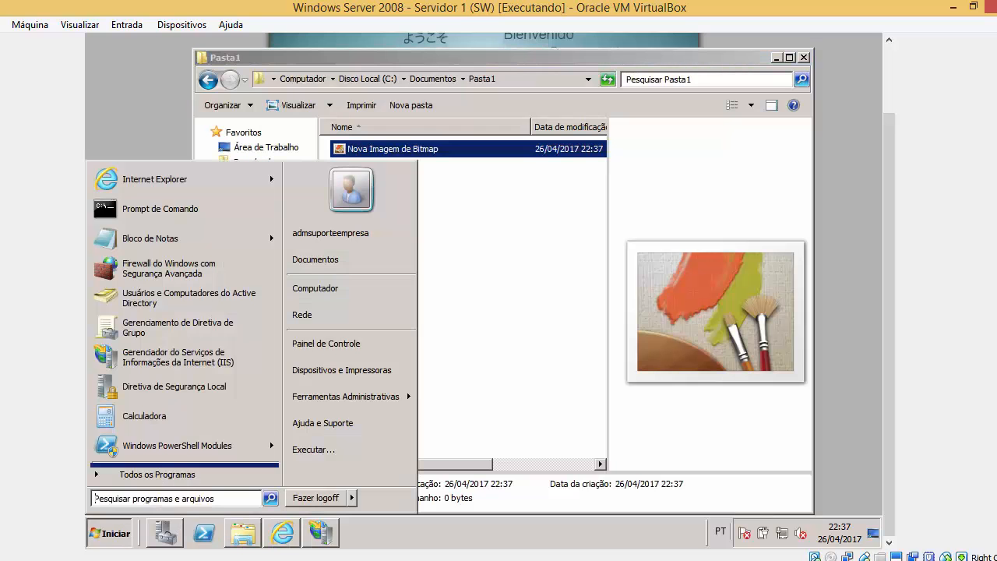
click(325, 290)
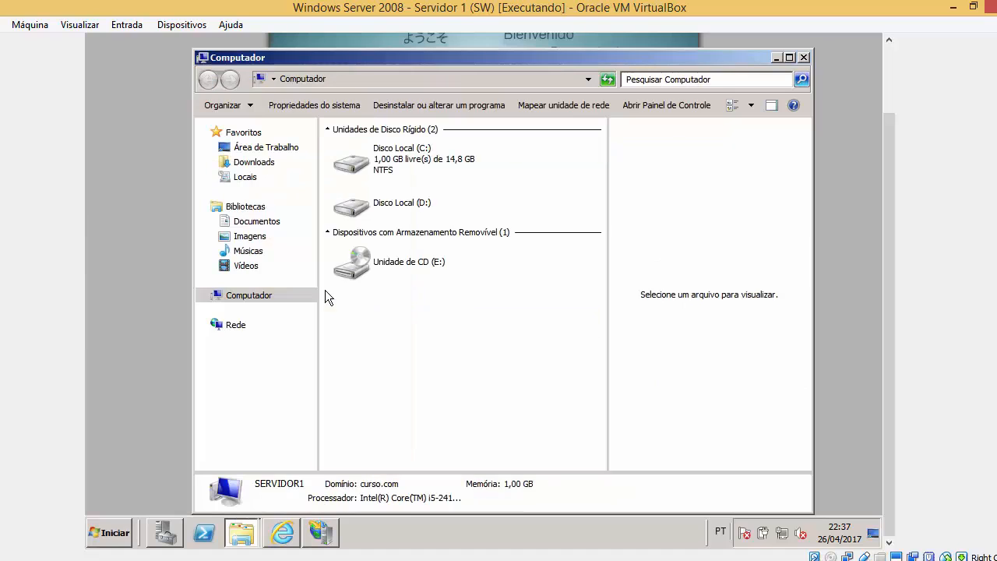
click(260, 239)
click(460, 237)
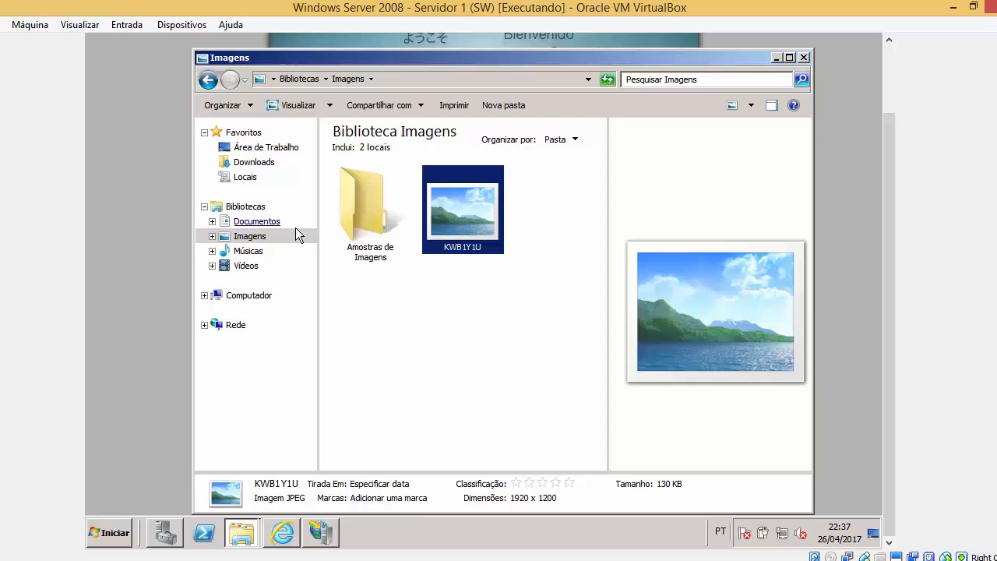
click(257, 296)
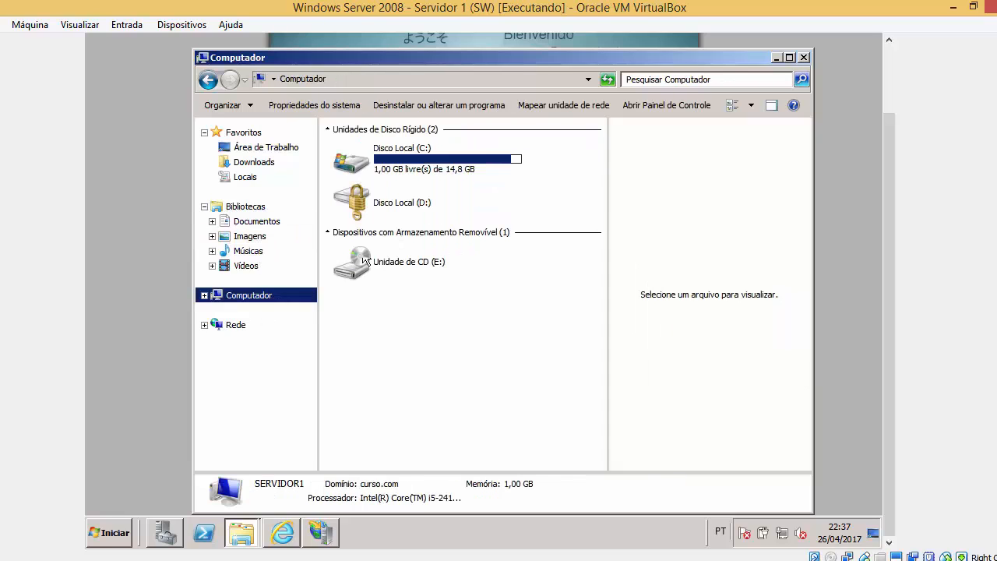
Copy the welcome image from C:\inetpub\wwwroot and paste it into Pasta1.
double_click(405, 168)
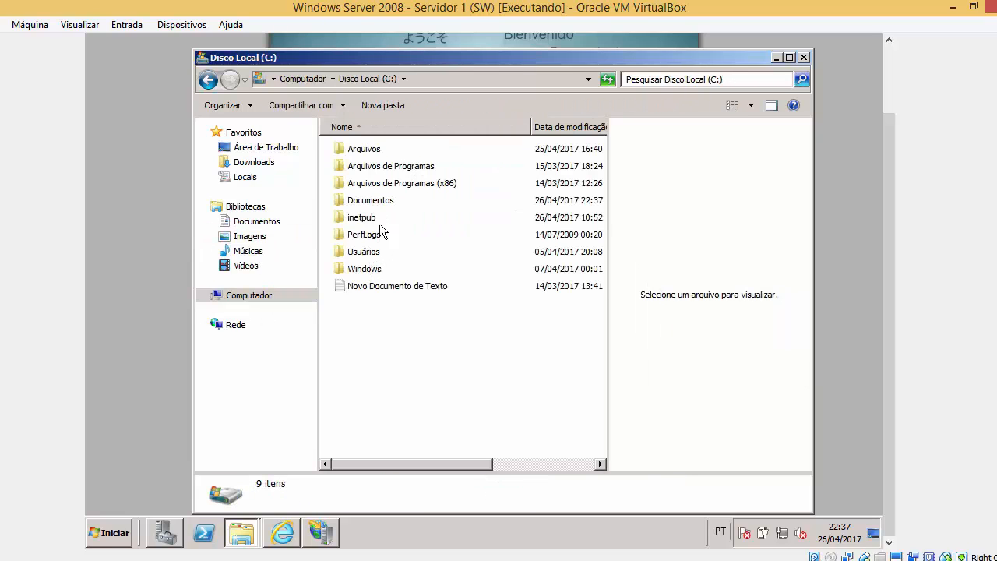
double_click(381, 218)
double_click(371, 218)
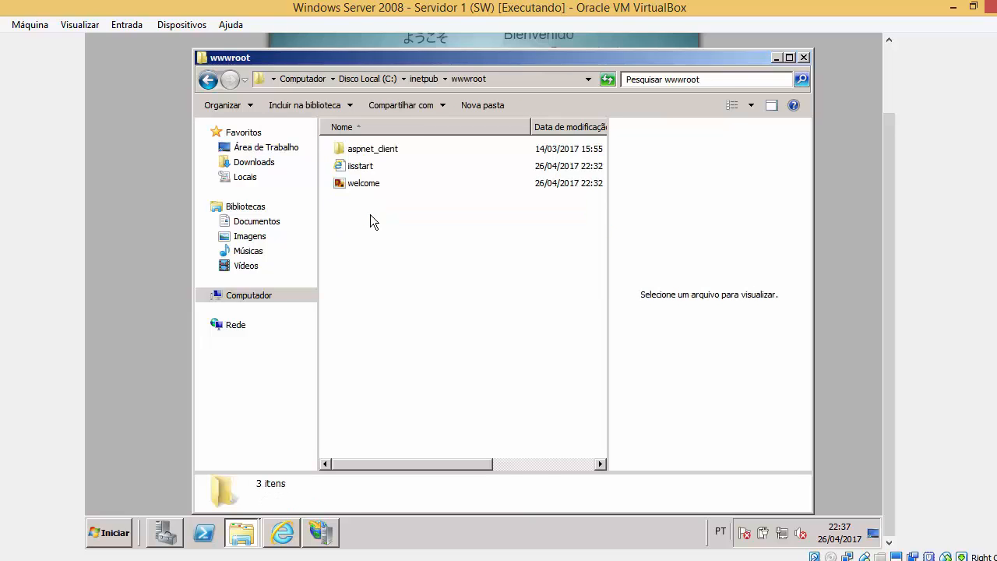
click(377, 187)
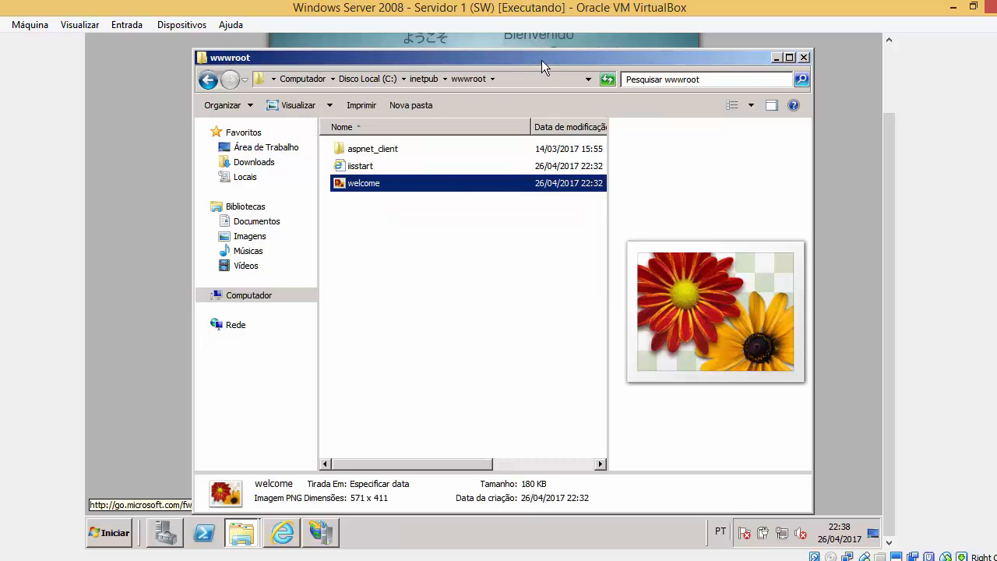
drag(541, 61, 544, 144)
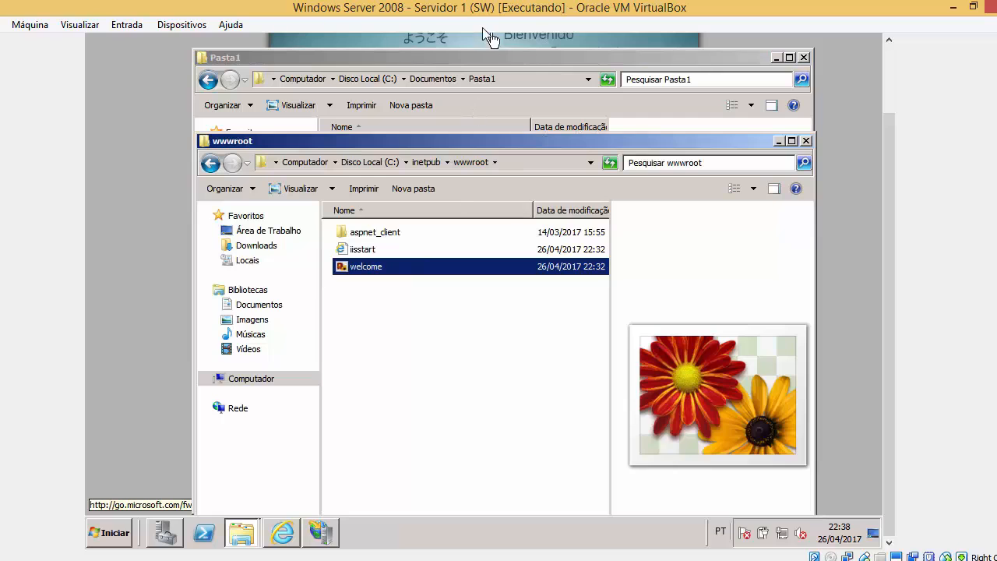
click(827, 106)
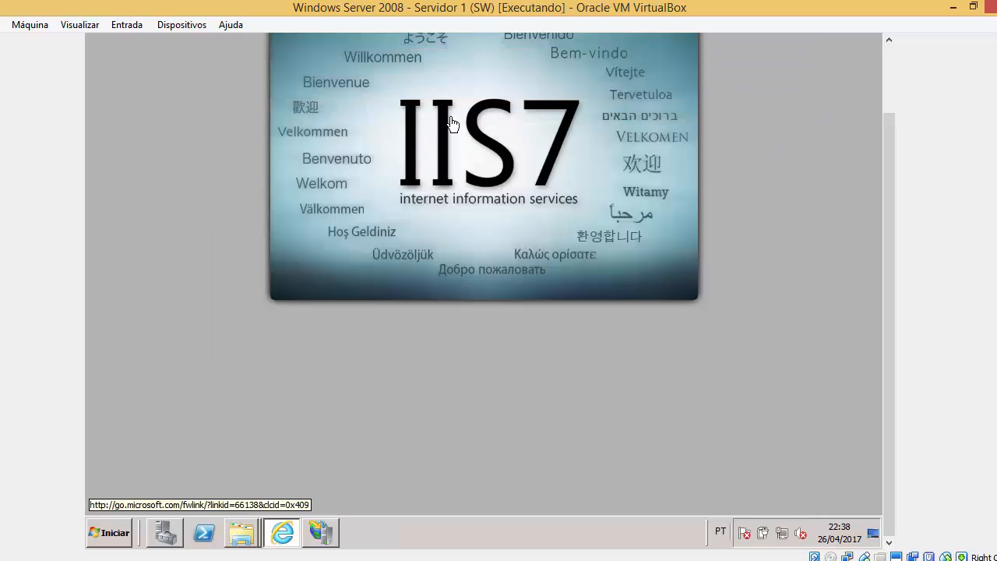
click(248, 538)
click(251, 483)
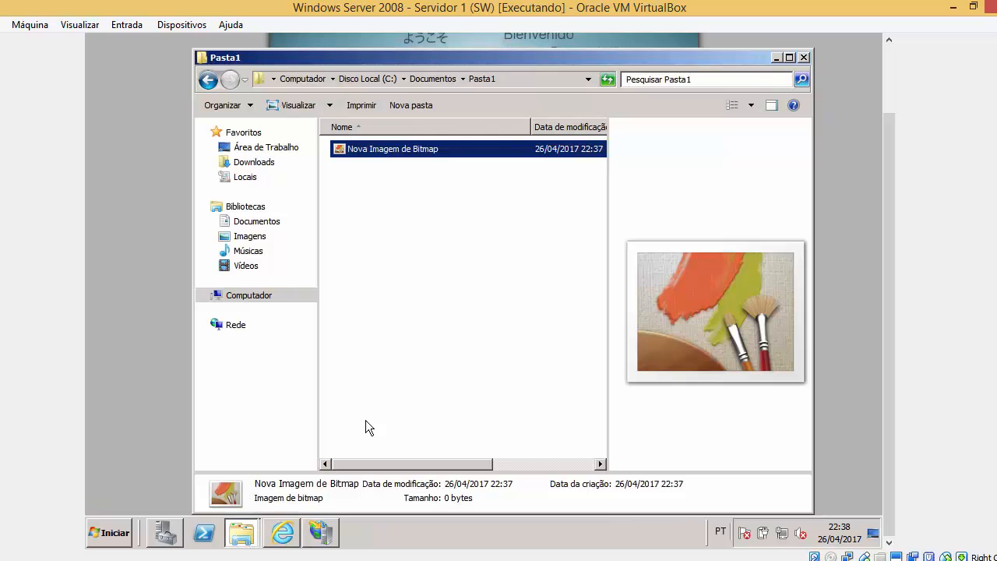
right_click(441, 270)
click(464, 358)
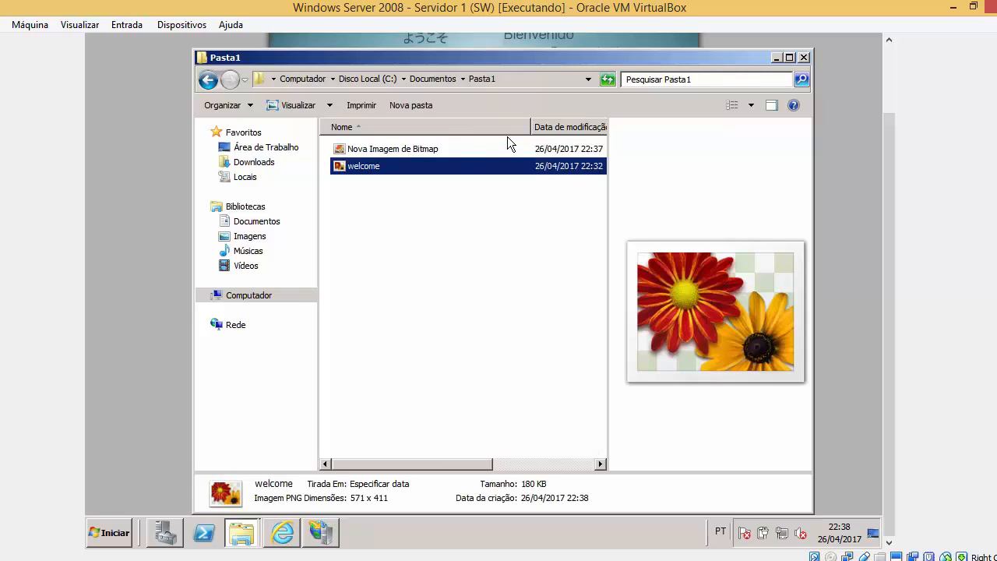
Open Pasta2 from Documentos, and open drive C: in a second Explorer window.
click(385, 151)
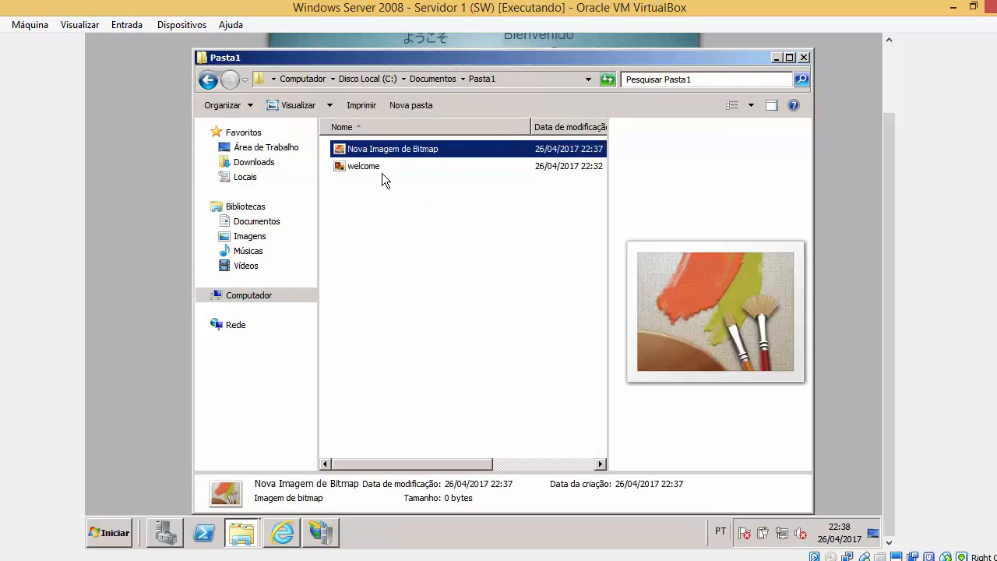
click(382, 168)
click(208, 80)
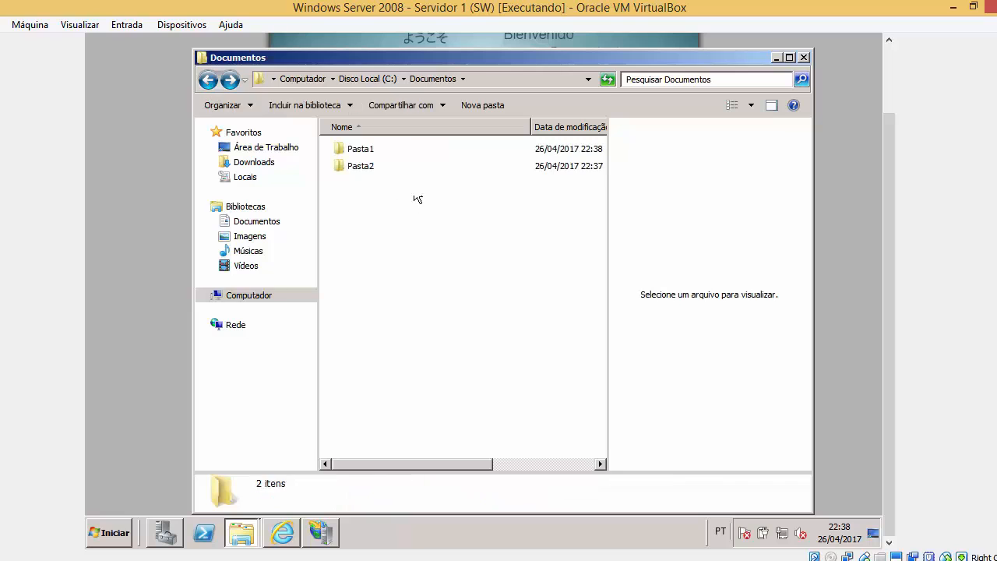
double_click(390, 170)
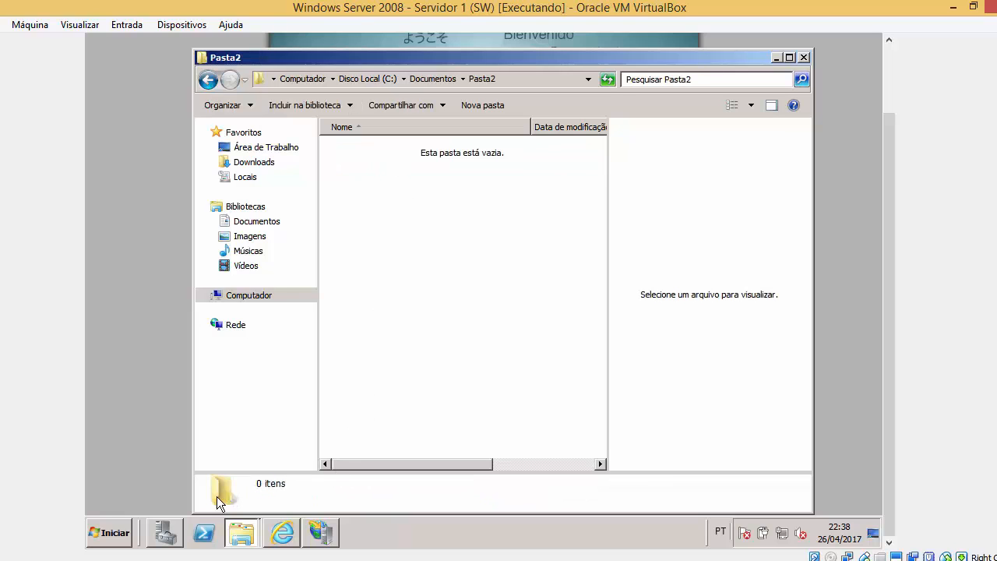
click(109, 533)
click(339, 286)
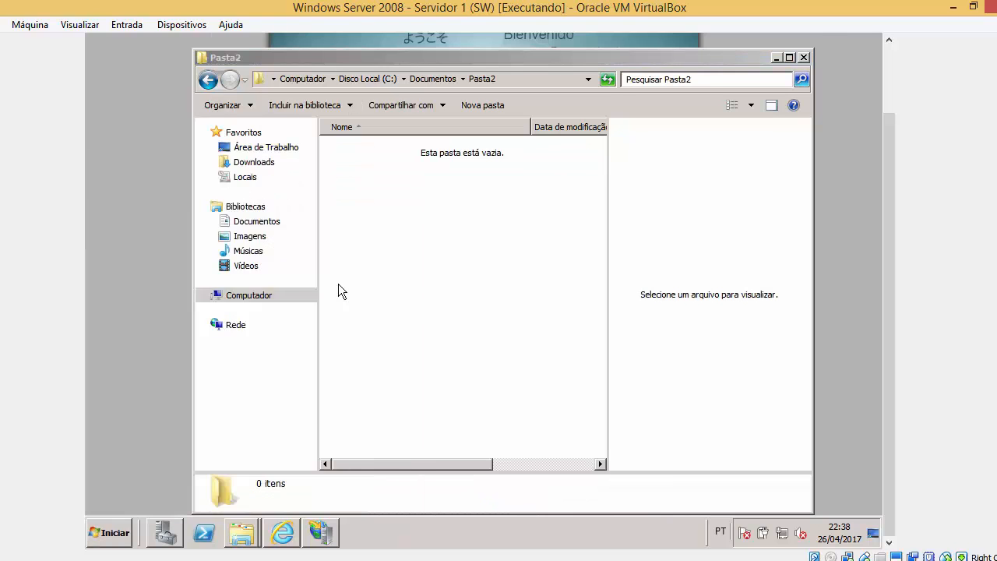
double_click(441, 70)
Paste a copy of Novo Documento de Texto from drive C: into Pasta2.
click(405, 190)
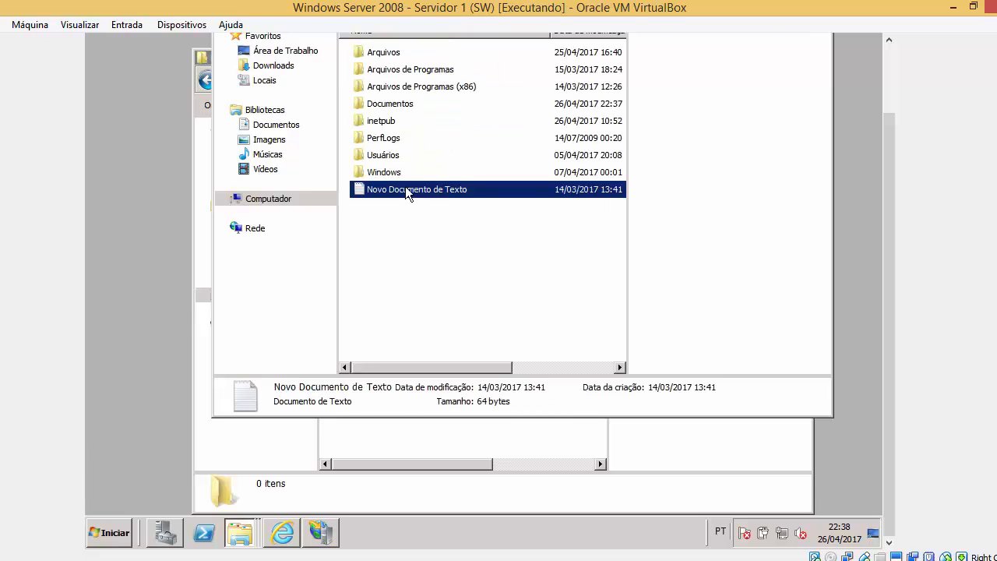
scroll(894, 227, up, 2)
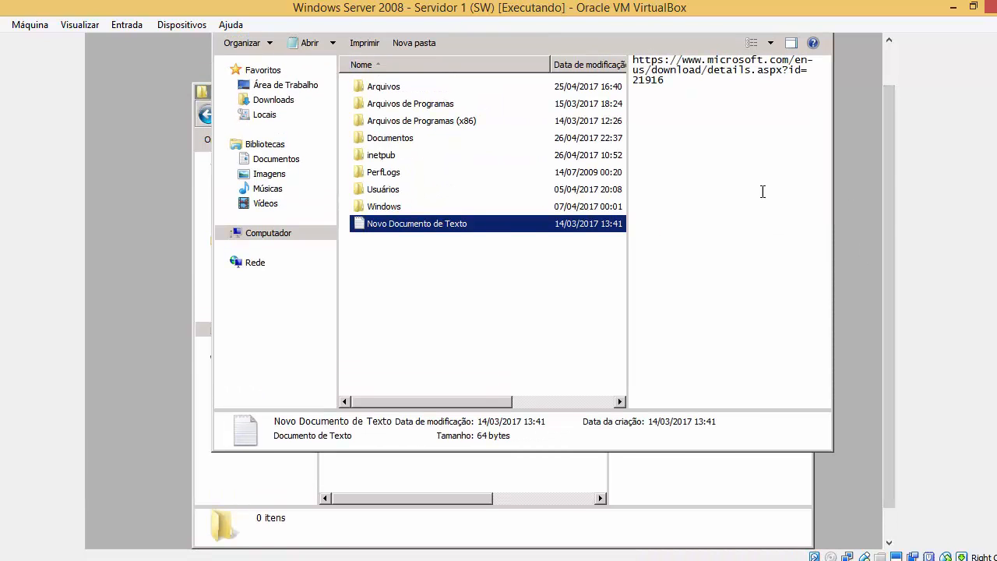
scroll(876, 164, up, 2)
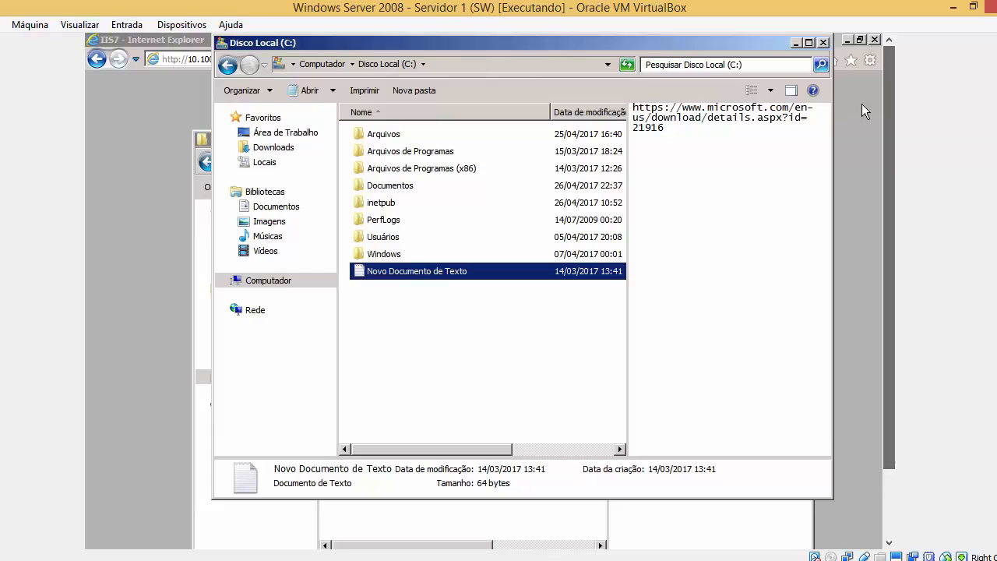
click(825, 43)
right_click(509, 262)
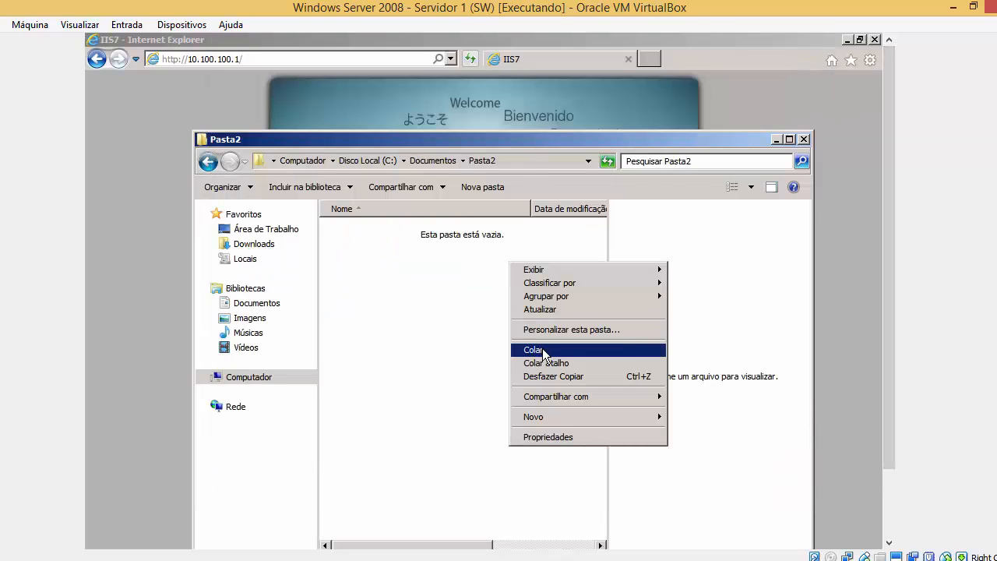
click(530, 348)
Return to C: and open Documentos\Pasta1 to preview the bitmap and welcome image.
click(208, 164)
click(208, 164)
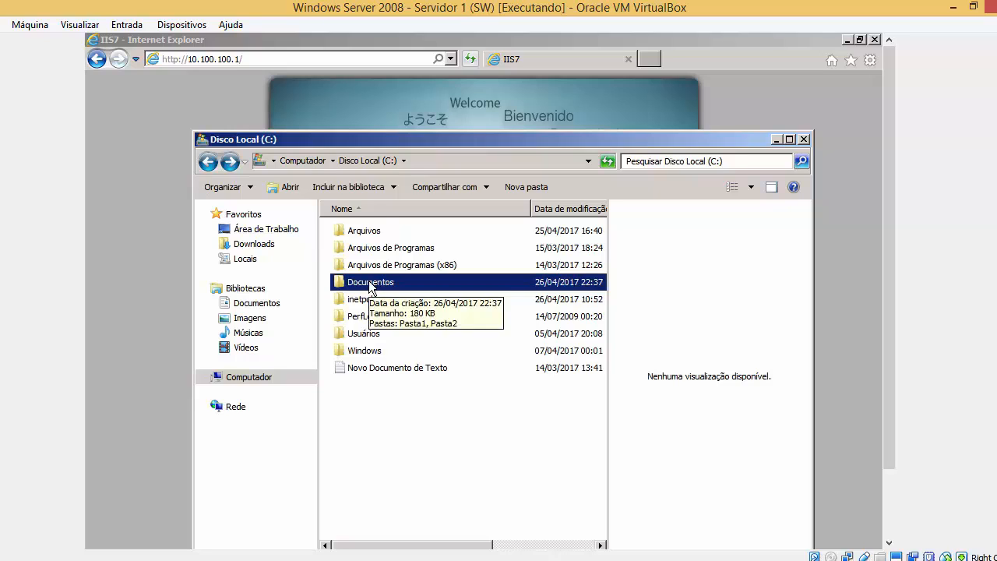
double_click(413, 282)
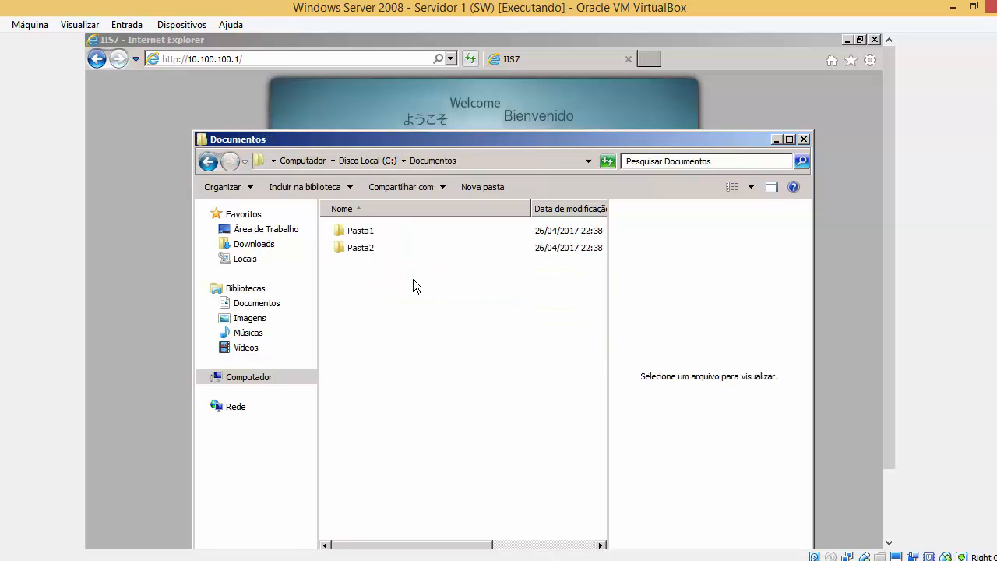
double_click(376, 232)
click(413, 231)
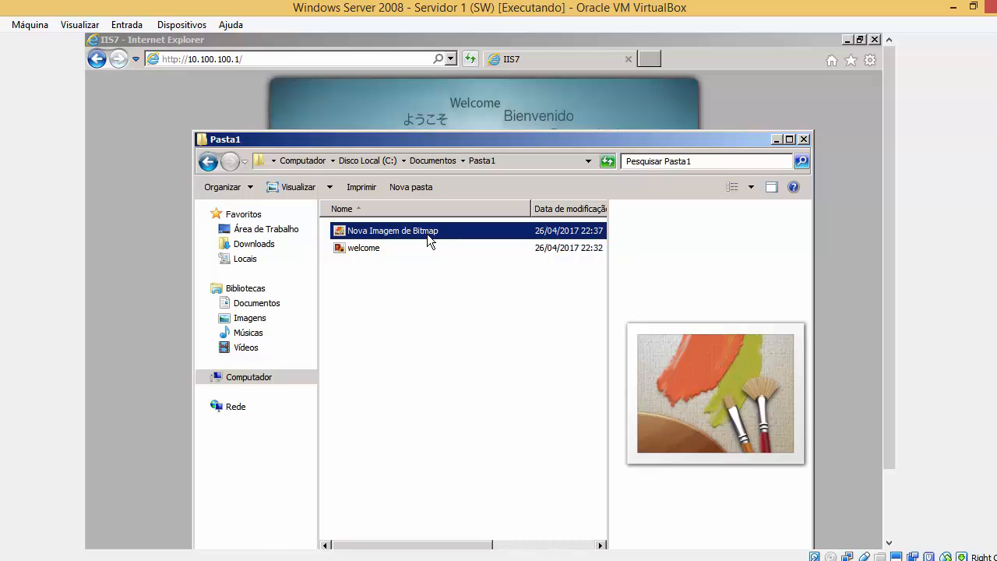
click(392, 246)
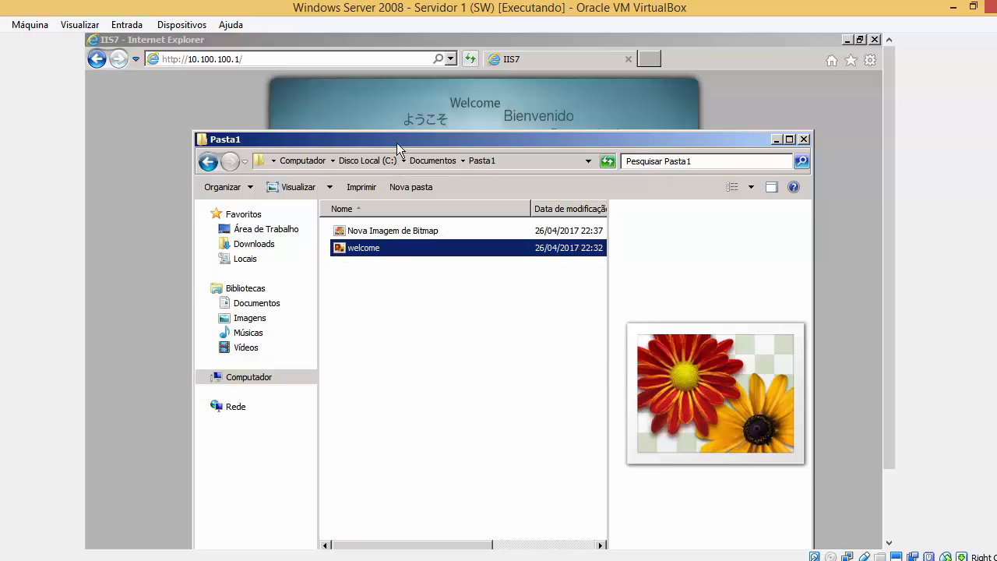
drag(397, 141, 444, 165)
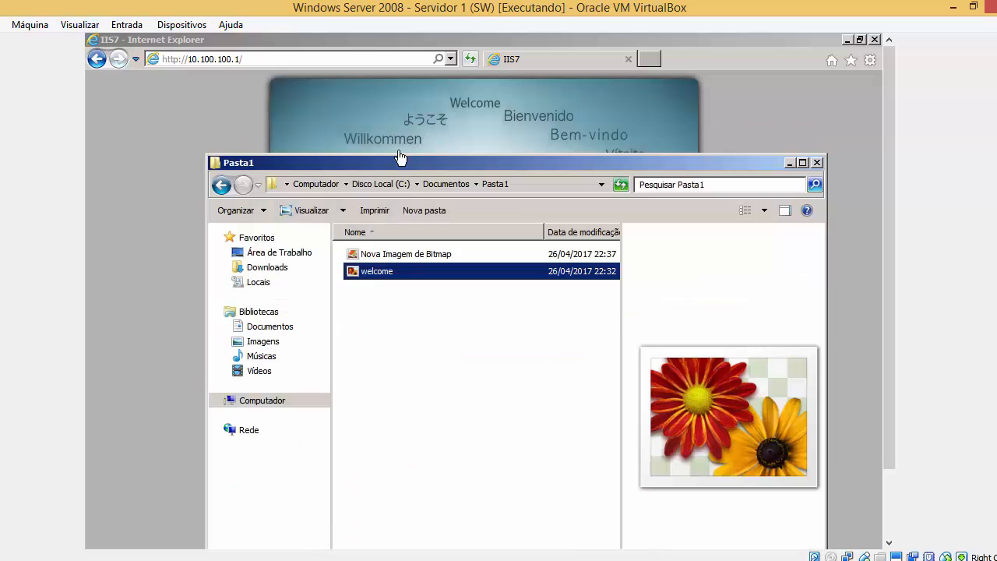
Open Pasta2 to preview the text document's URL, then go back to Disco Local (C:).
click(222, 186)
double_click(408, 271)
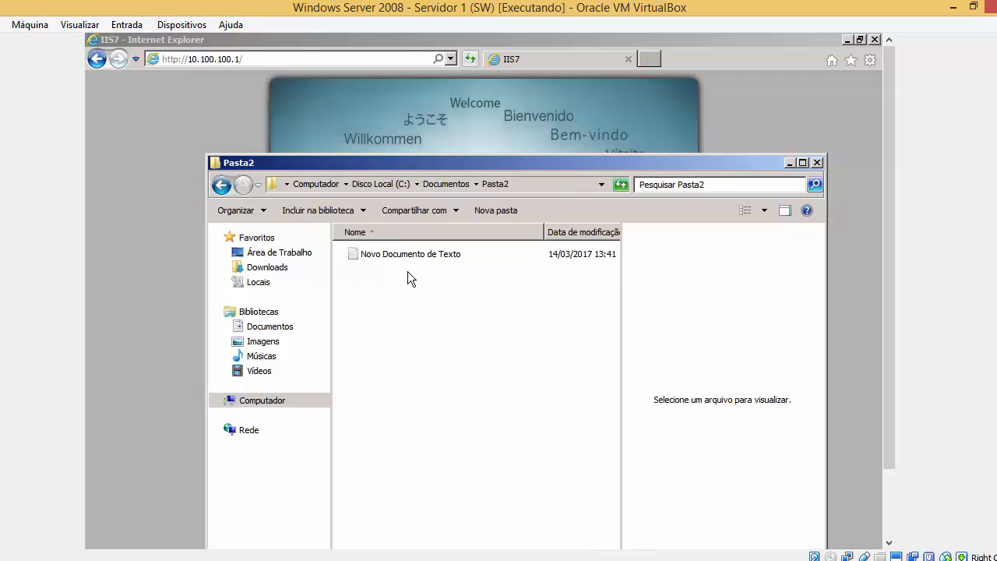
click(423, 255)
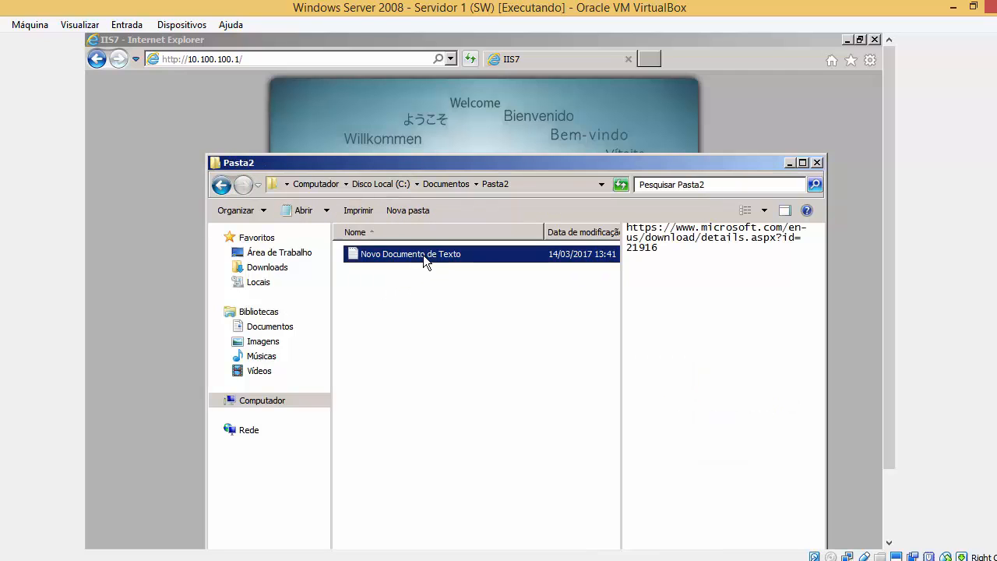
click(660, 248)
click(220, 184)
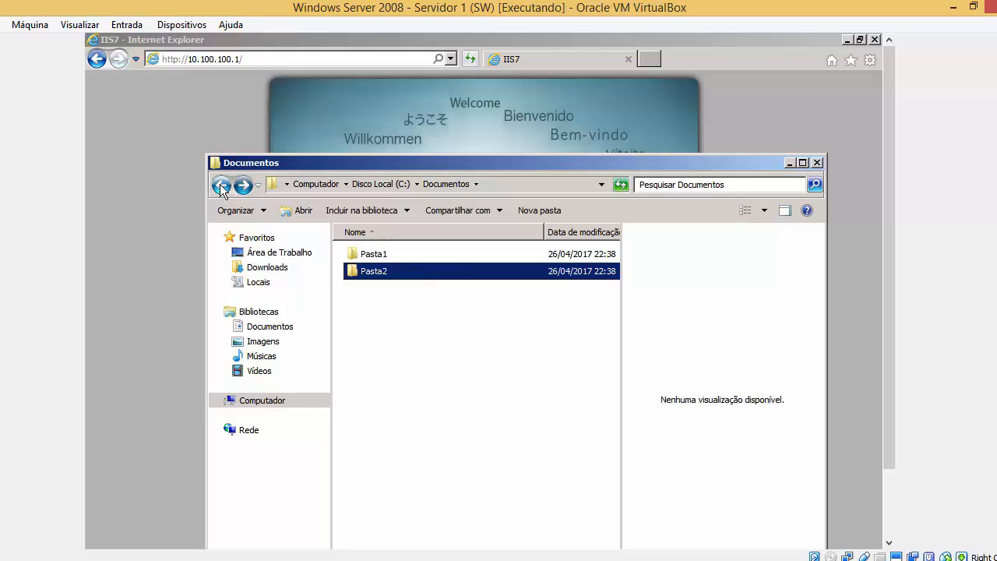
click(220, 184)
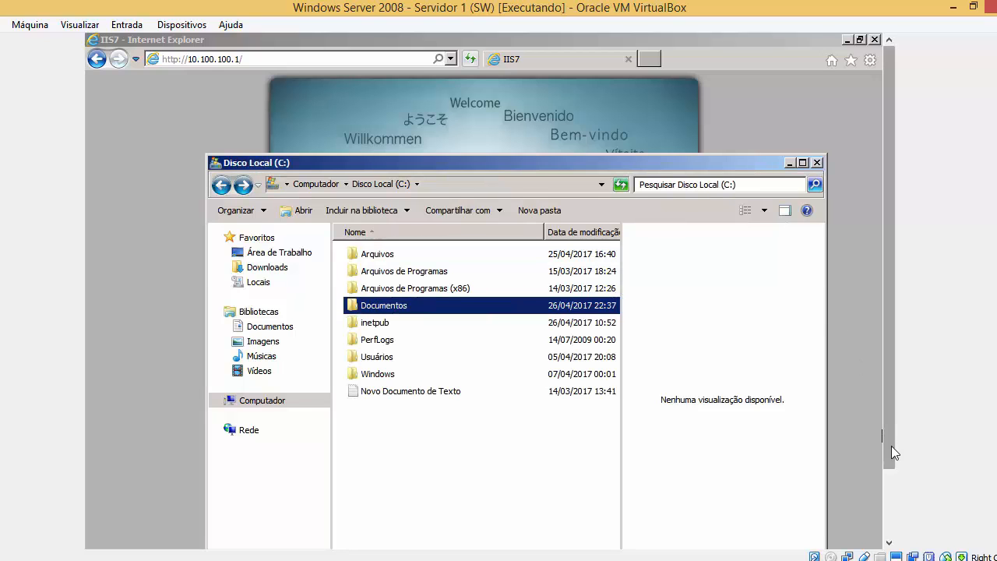
drag(891, 445, 893, 527)
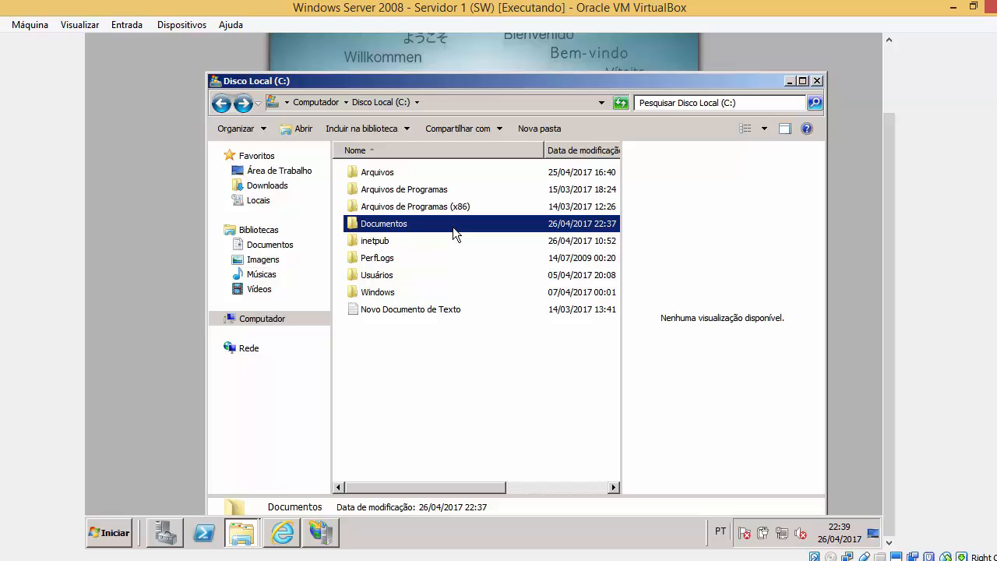
click(282, 533)
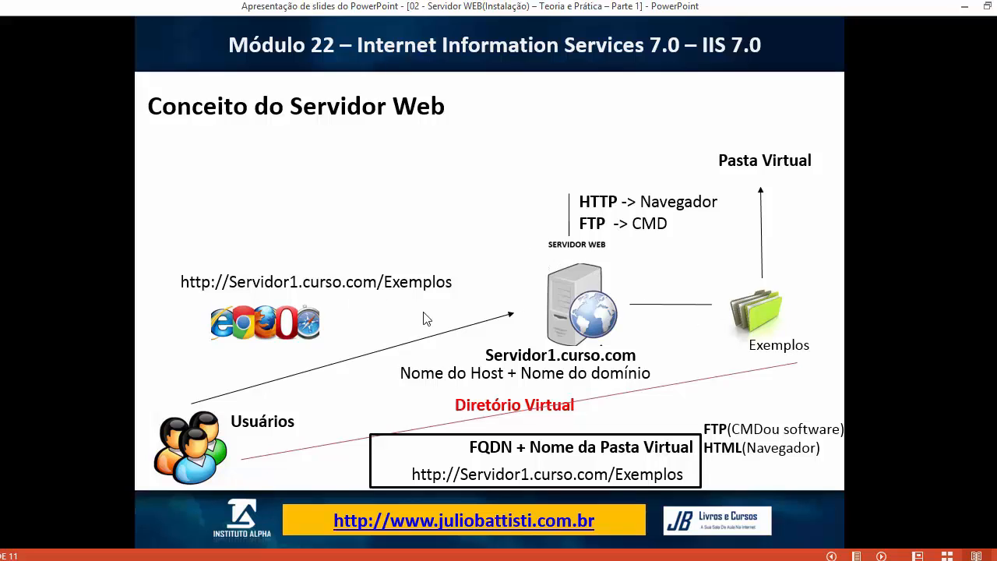
Switch back to the Windows Server 2008 virtual machine from the VirtualBox taskbar preview.
click(195, 560)
click(208, 539)
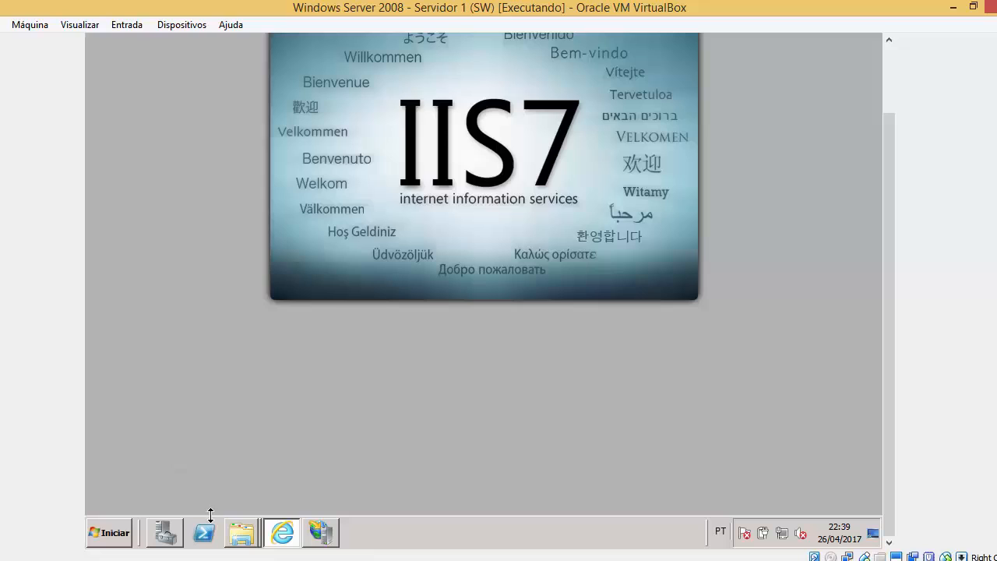
Maximize IIS Manager and expand SERVIDOR1 and its Sites node.
click(331, 535)
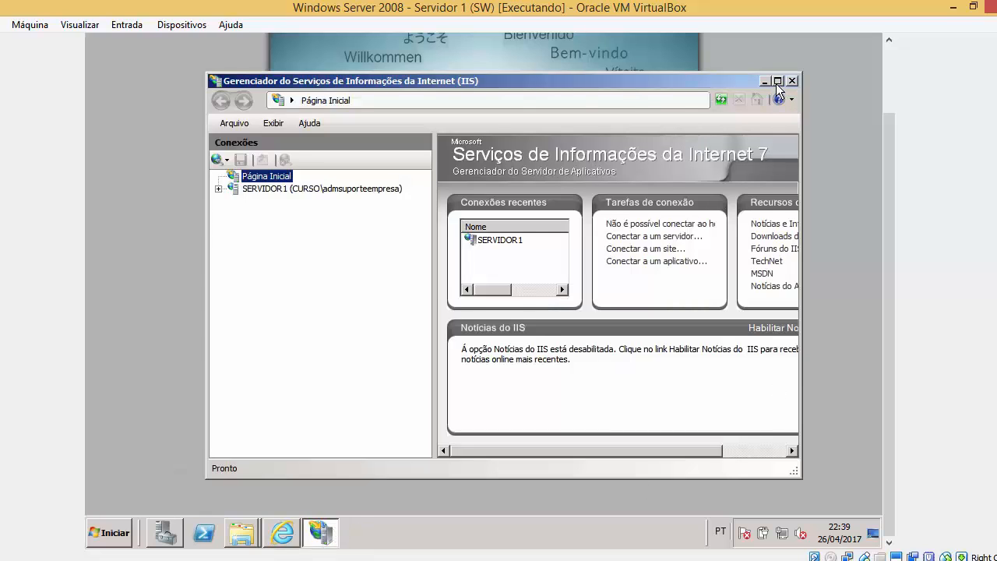
click(778, 81)
scroll(895, 160, up, 2)
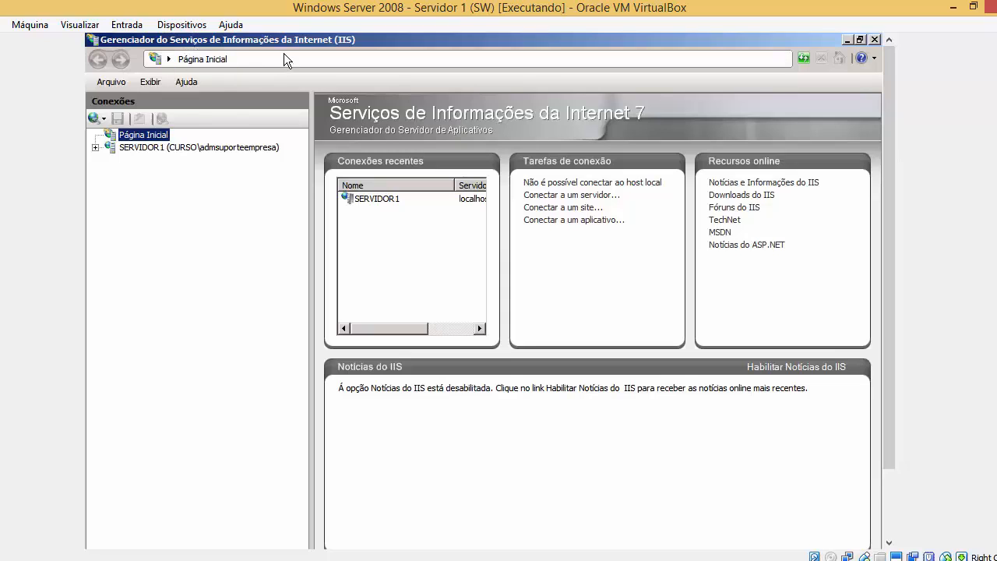
click(124, 150)
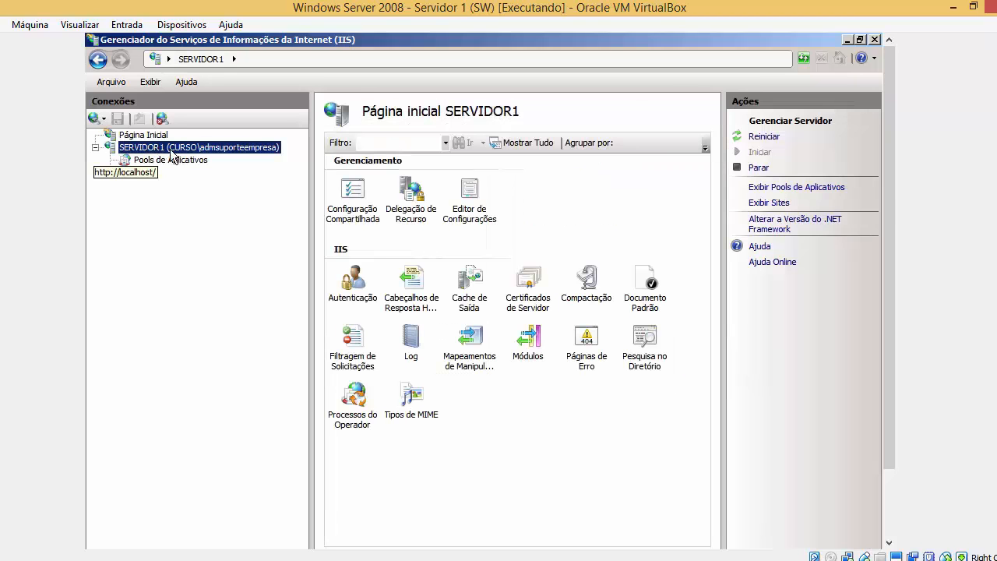
right_click(136, 153)
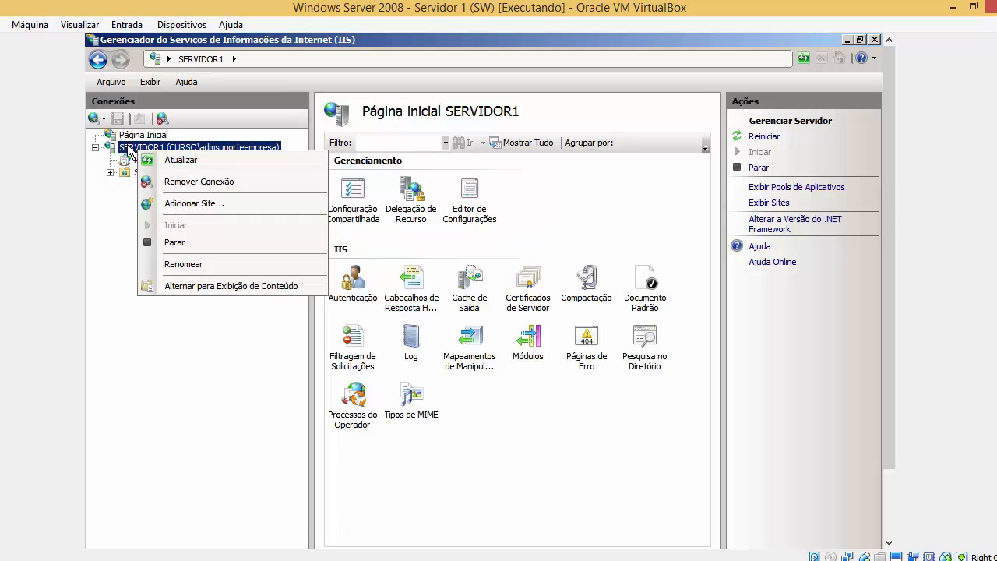
click(110, 173)
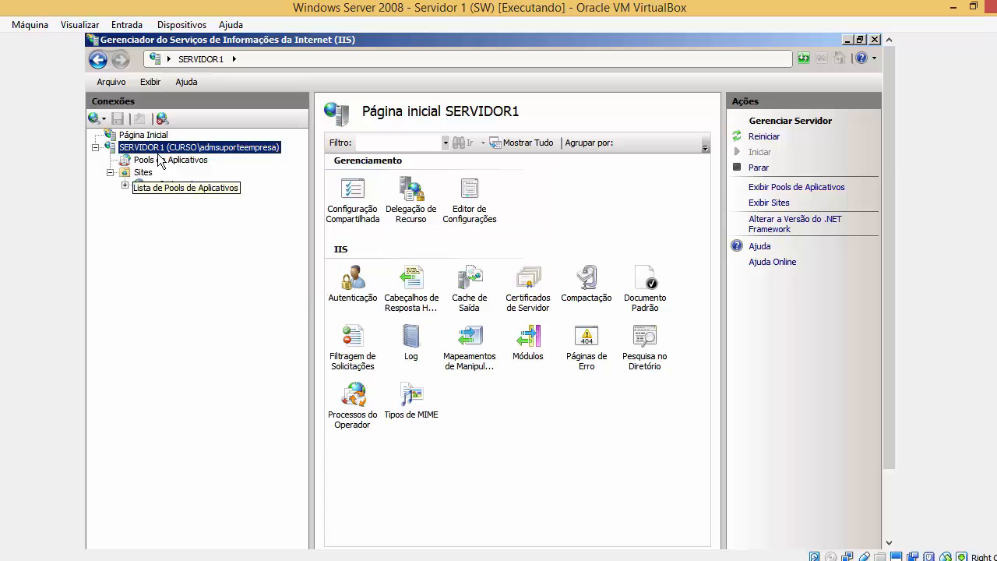
click(144, 185)
click(145, 172)
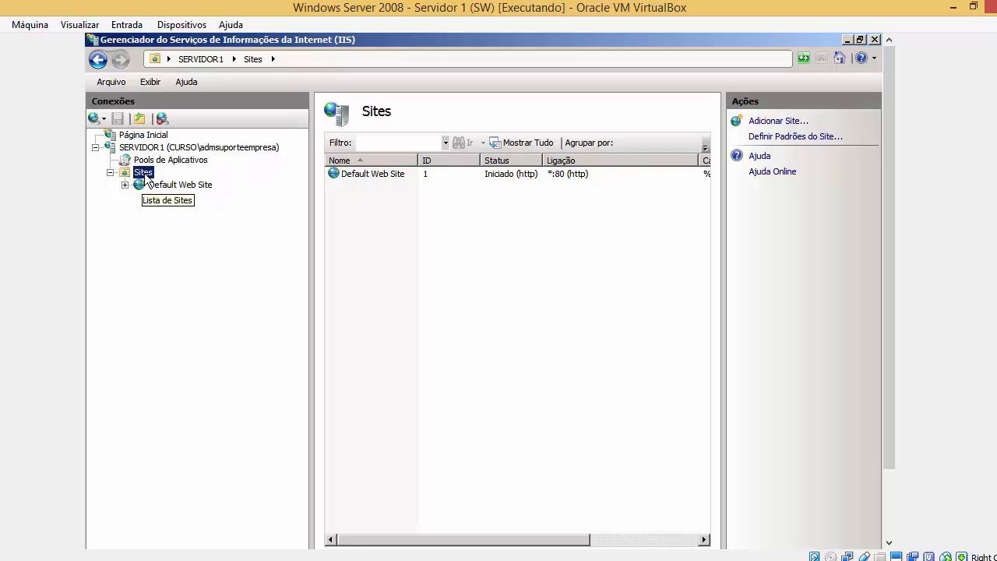
Select Default Web Site and open its right-click actions menu.
click(382, 174)
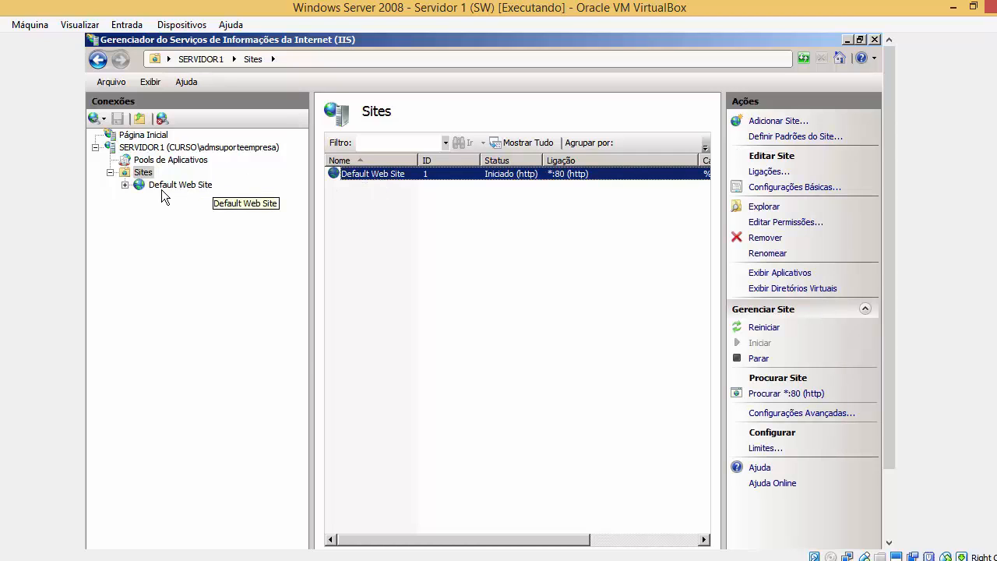
click(210, 189)
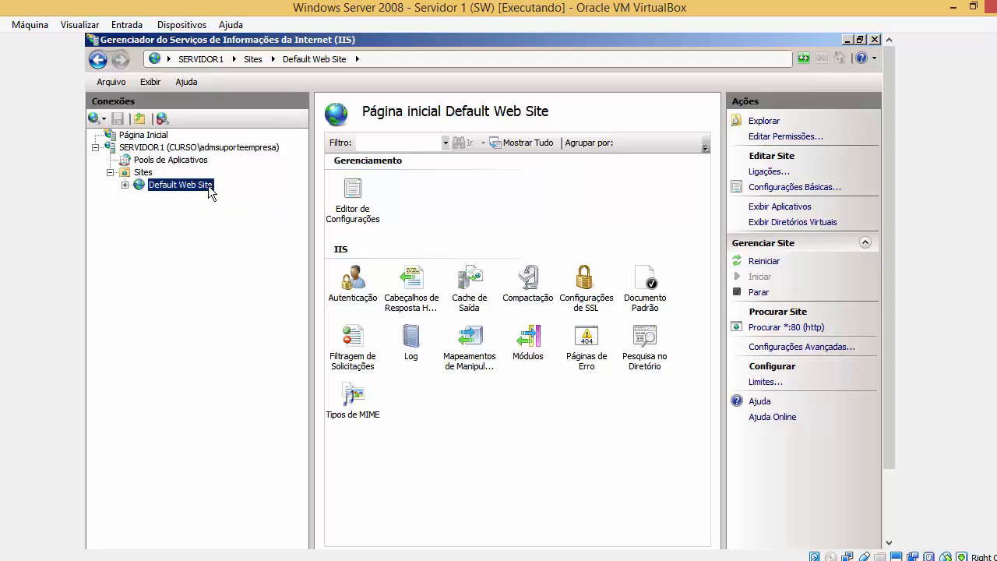
click(152, 177)
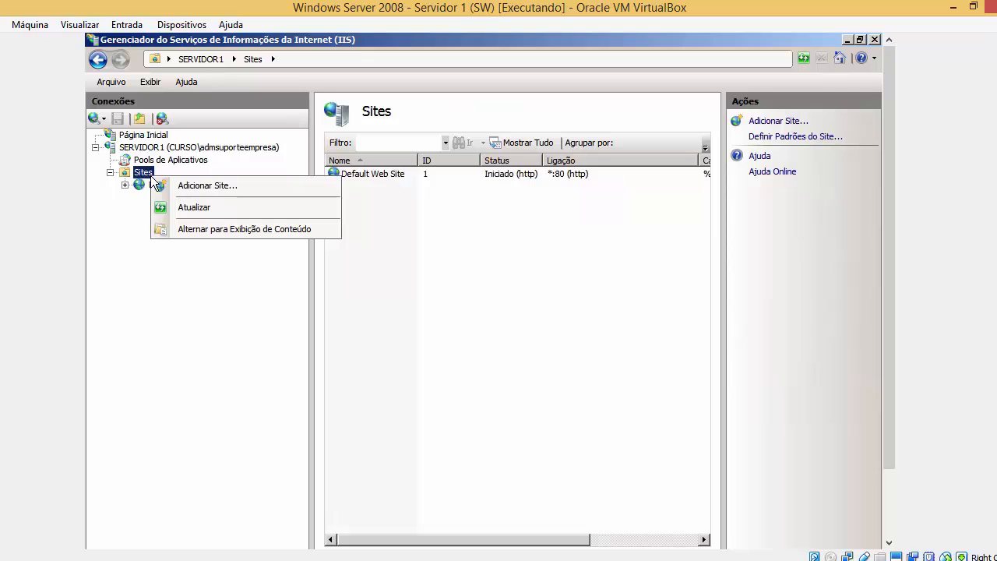
click(142, 187)
right_click(142, 187)
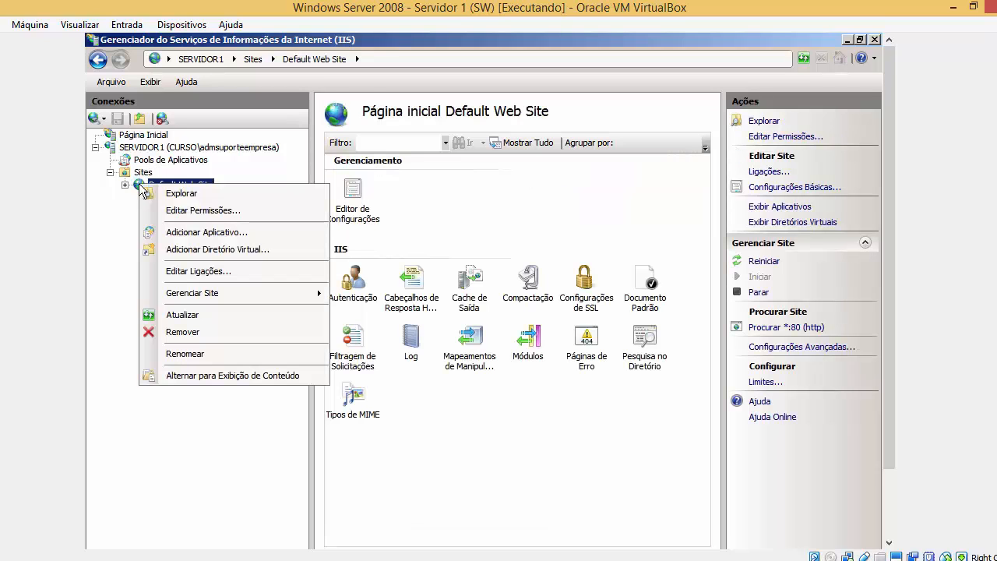
click(147, 176)
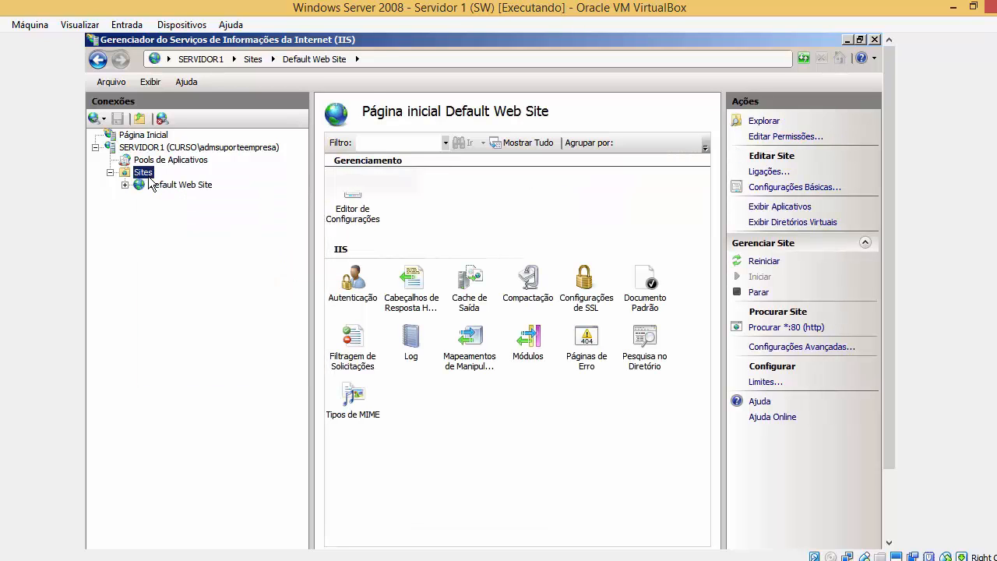
click(161, 186)
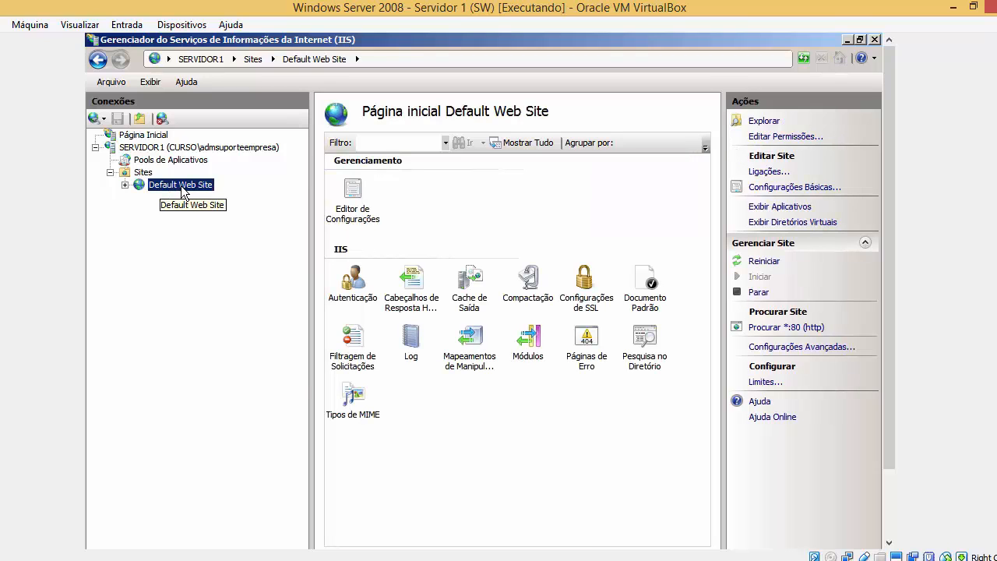
right_click(184, 193)
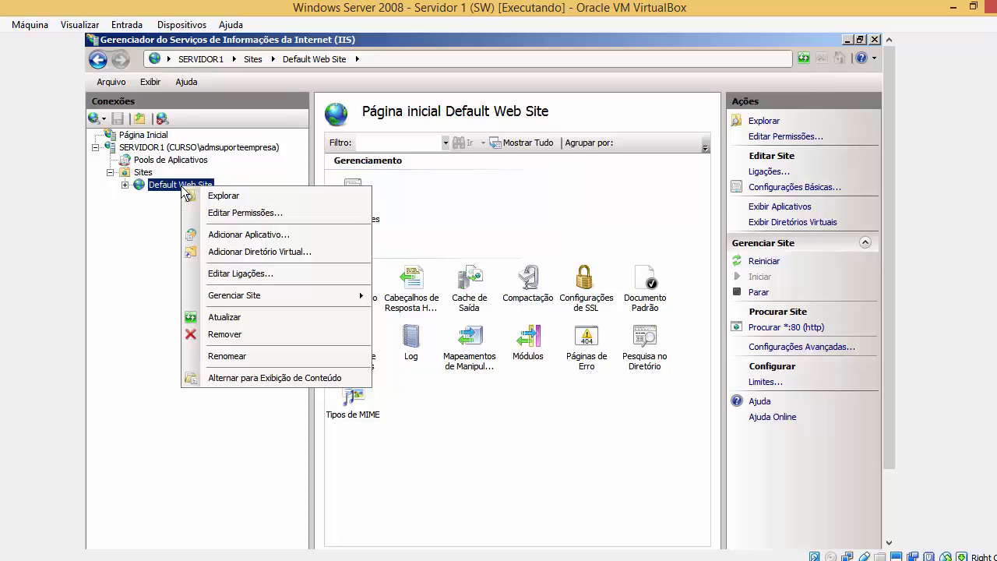
Start adding a virtual directory to Default Web Site with alias Documentos.
click(238, 257)
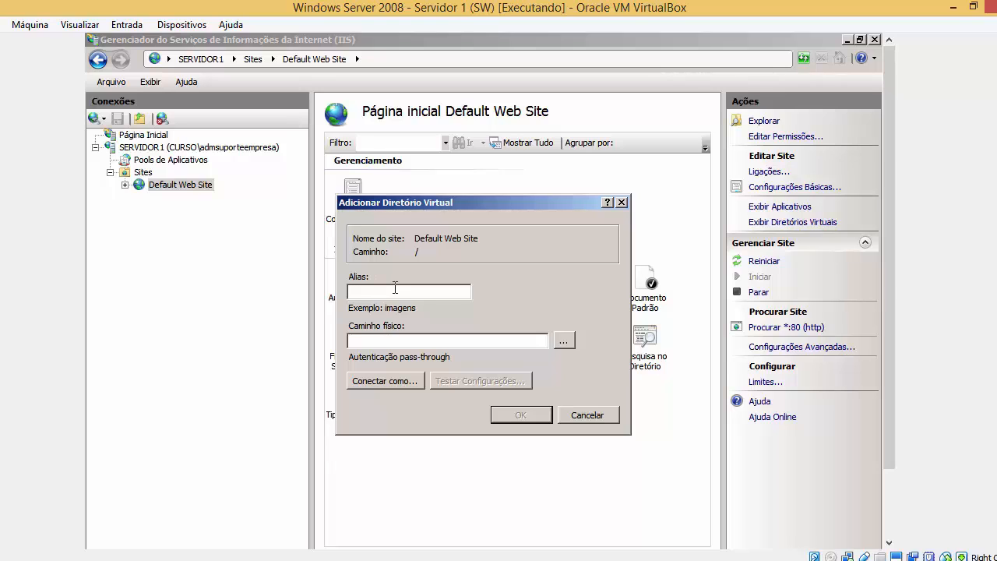
text(Du)
text(ocumentos)
click(351, 338)
double_click(392, 290)
click(427, 343)
Set the physical path to C:\Documentos by browsing to it on Disco Local (C:).
click(564, 342)
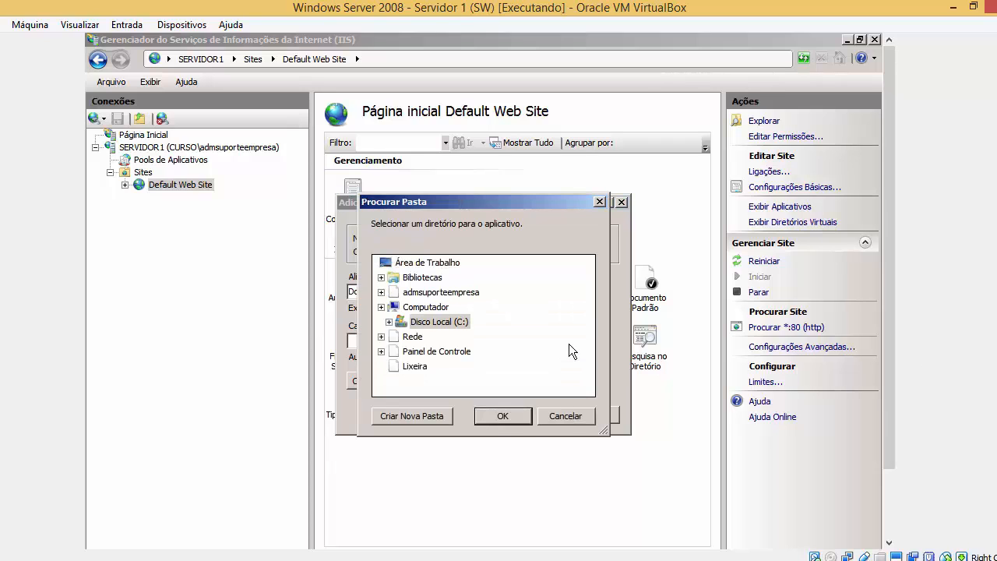
drag(525, 202, 745, 187)
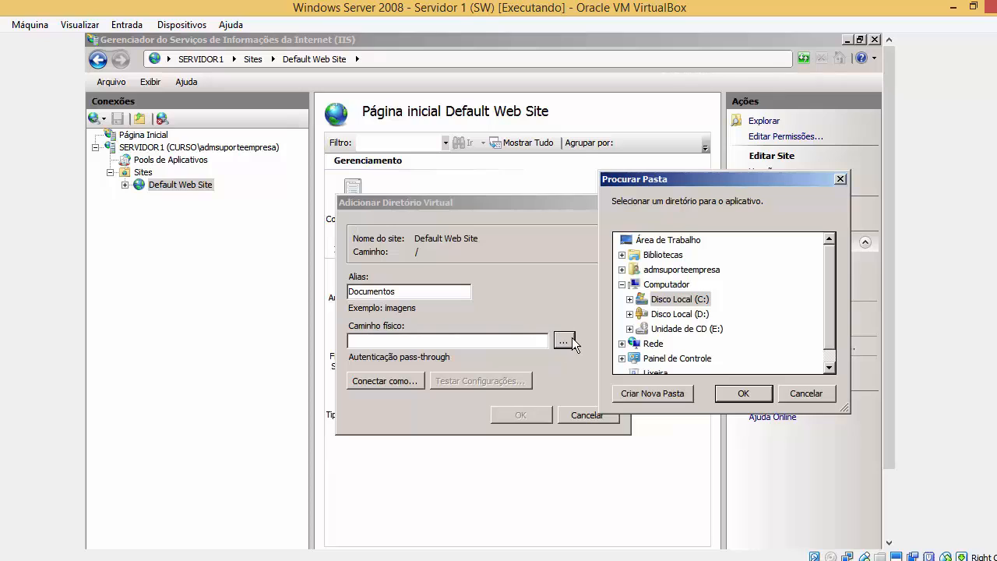
double_click(684, 302)
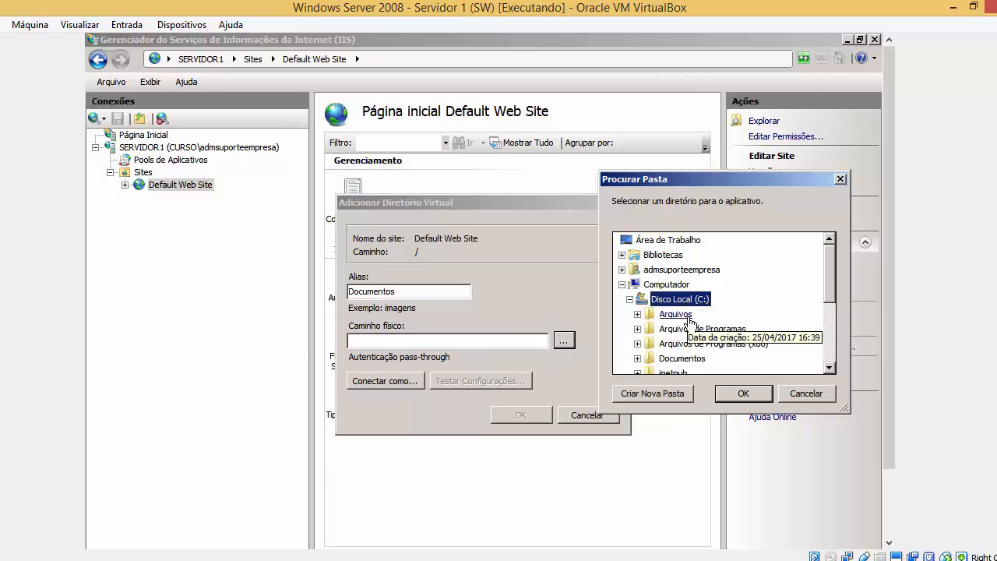
click(682, 360)
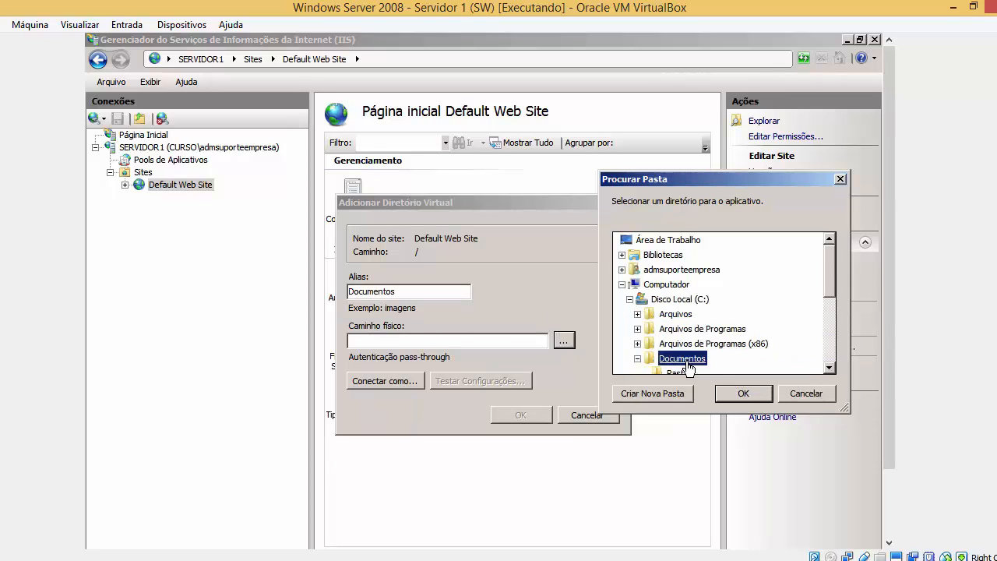
click(733, 394)
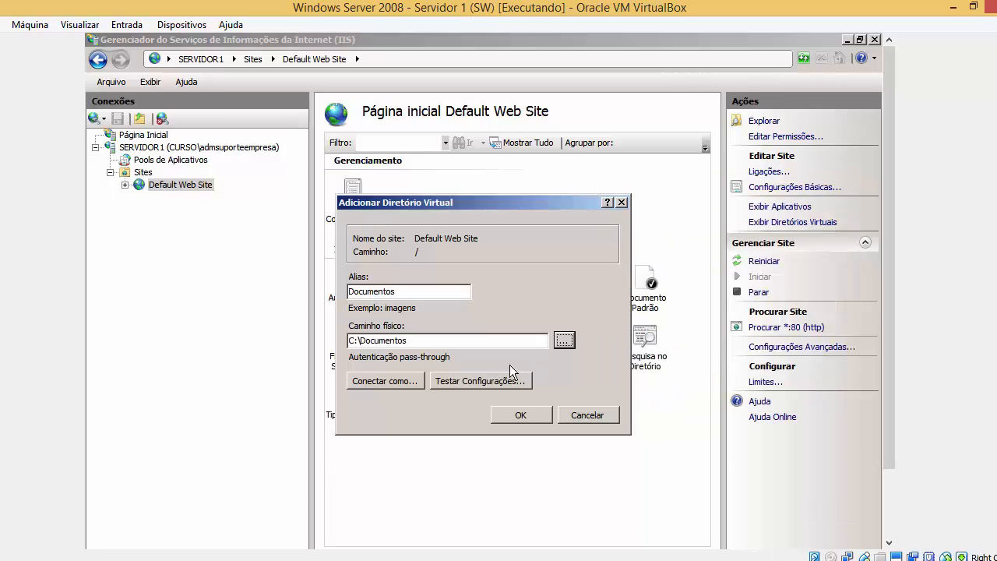
drag(477, 346, 279, 341)
drag(431, 341, 335, 339)
click(359, 341)
double_click(363, 341)
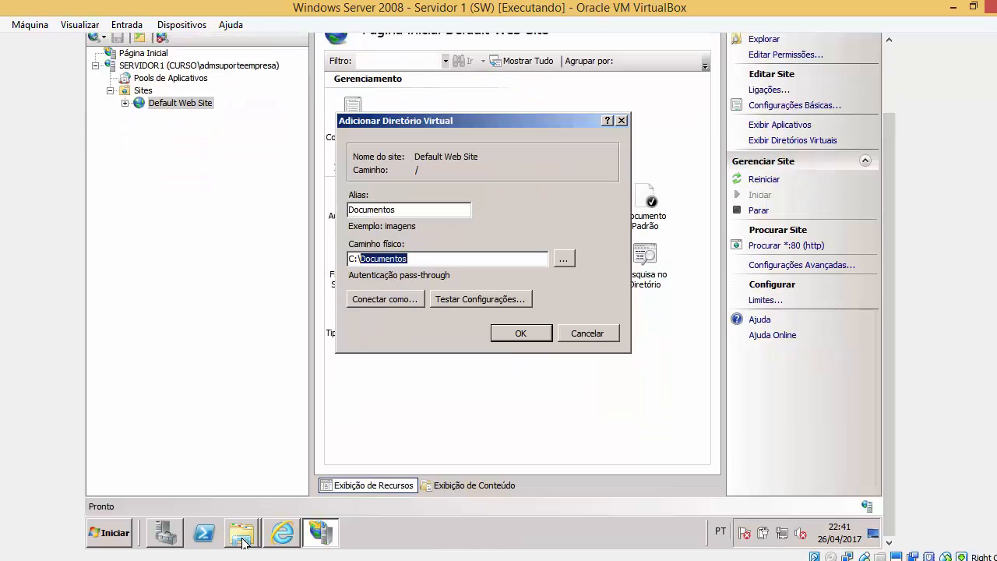
Check the contents of C:\Documentos in Explorer, close it, and review the alias and path.
click(243, 536)
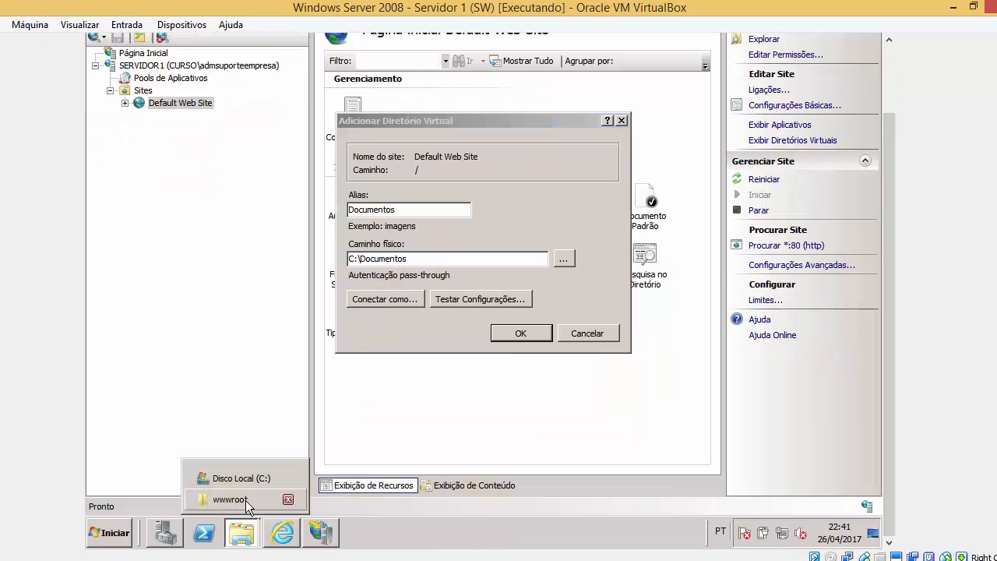
click(249, 478)
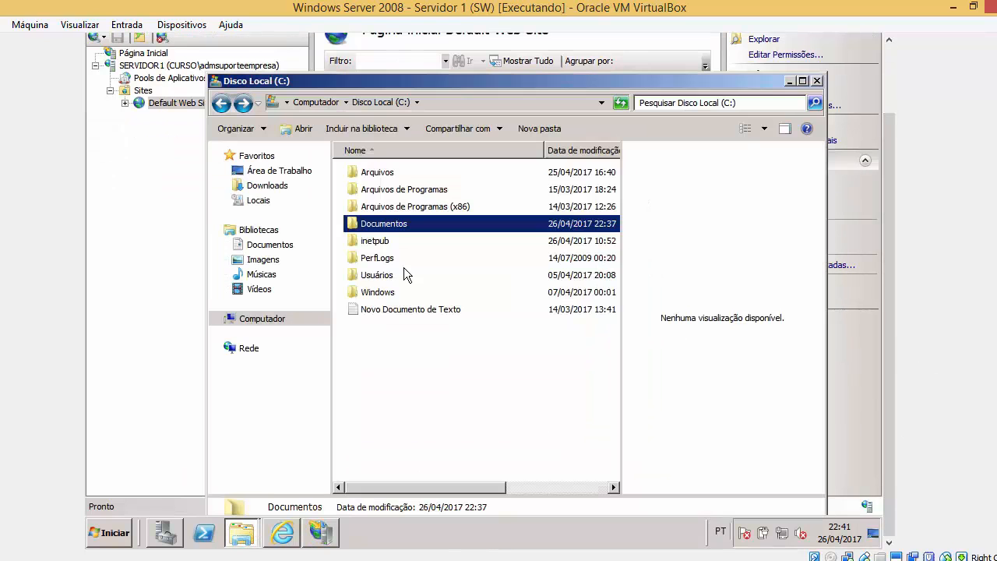
double_click(403, 226)
drag(483, 260, 412, 187)
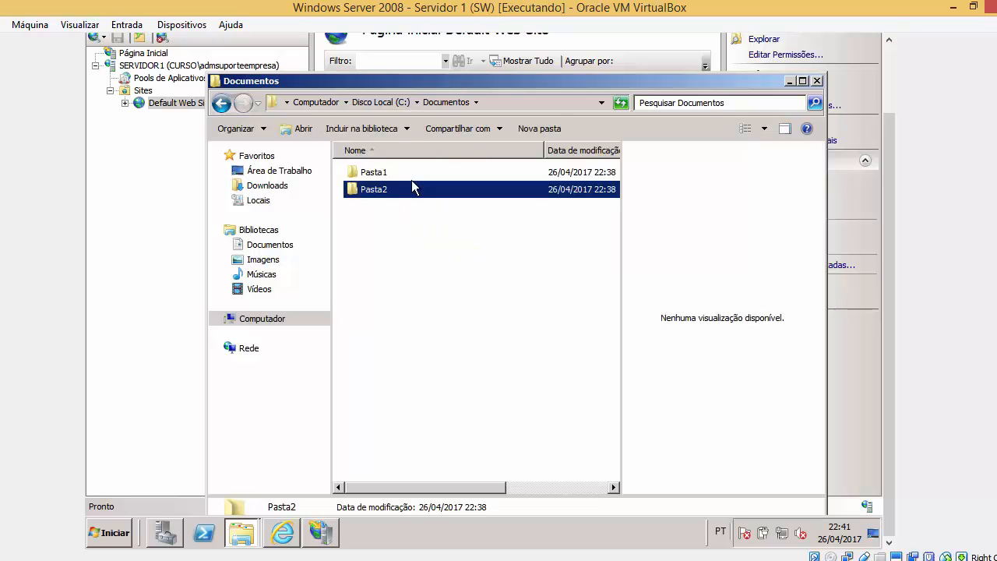
click(818, 81)
drag(421, 215, 268, 216)
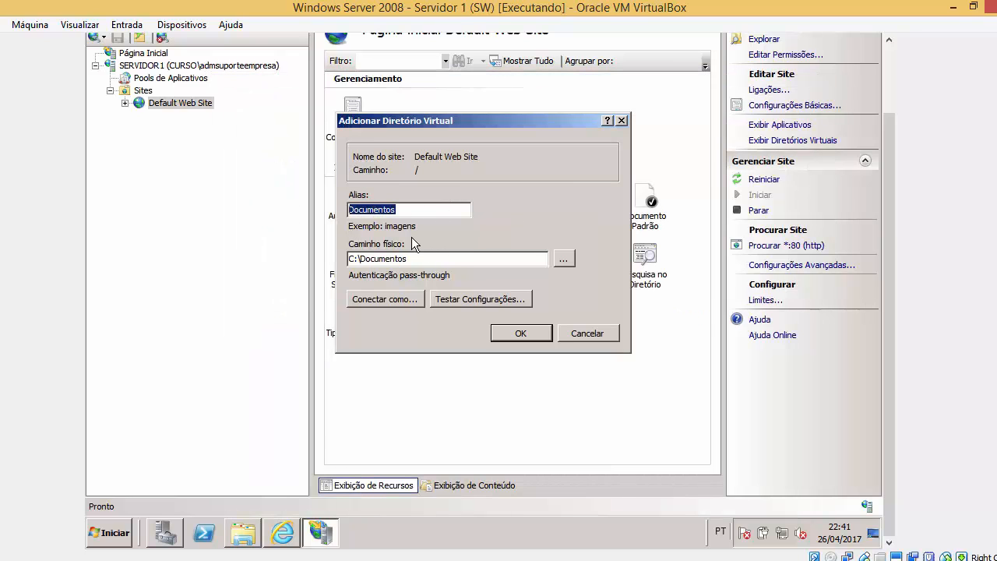
drag(433, 258, 343, 276)
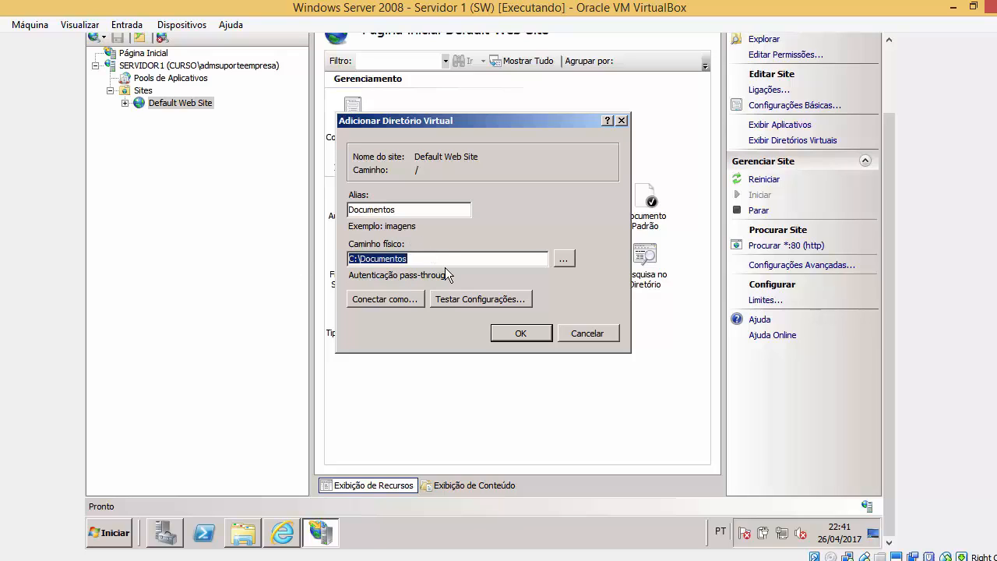
Create the Documentos virtual directory and open its Autenticação settings.
click(522, 335)
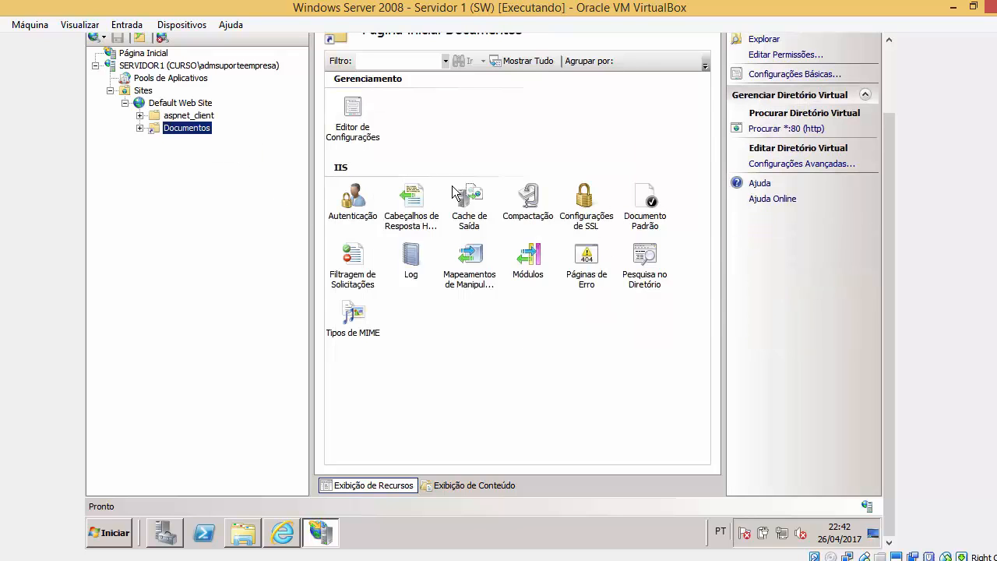
scroll(895, 196, up, 1)
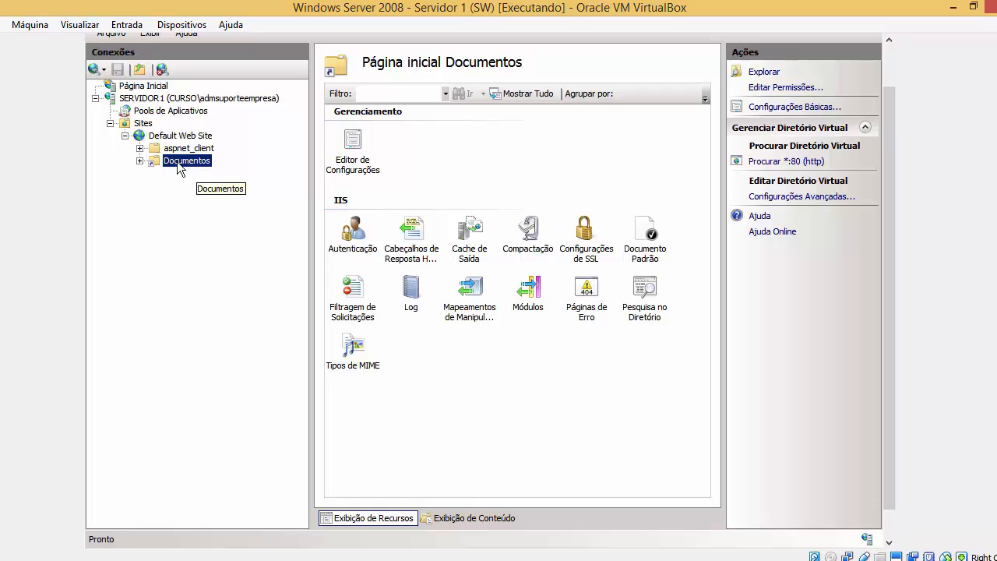
double_click(364, 233)
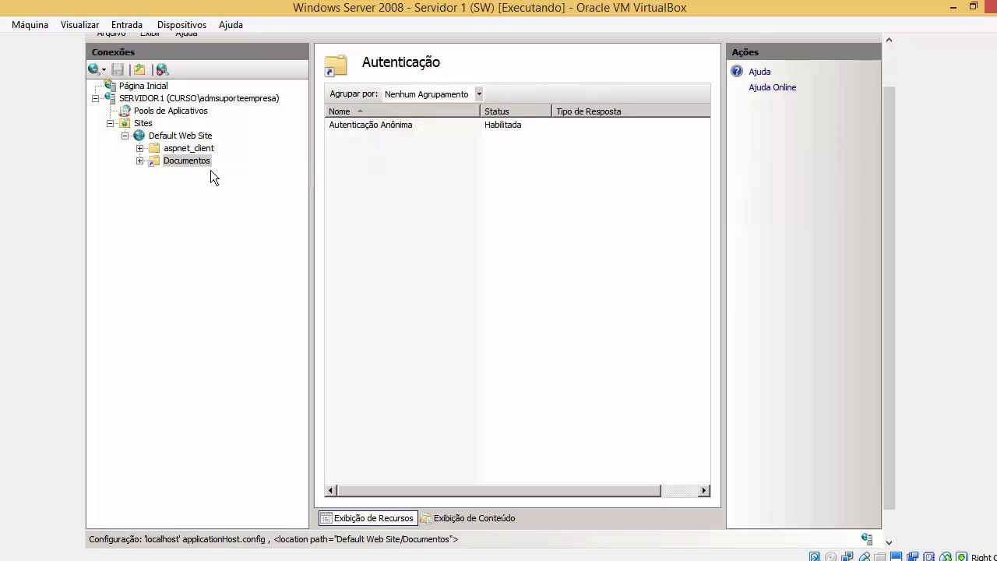
Leave the authentication list ungrouped, then show the Documentos home page with Pasta1 and Pasta2.
click(479, 94)
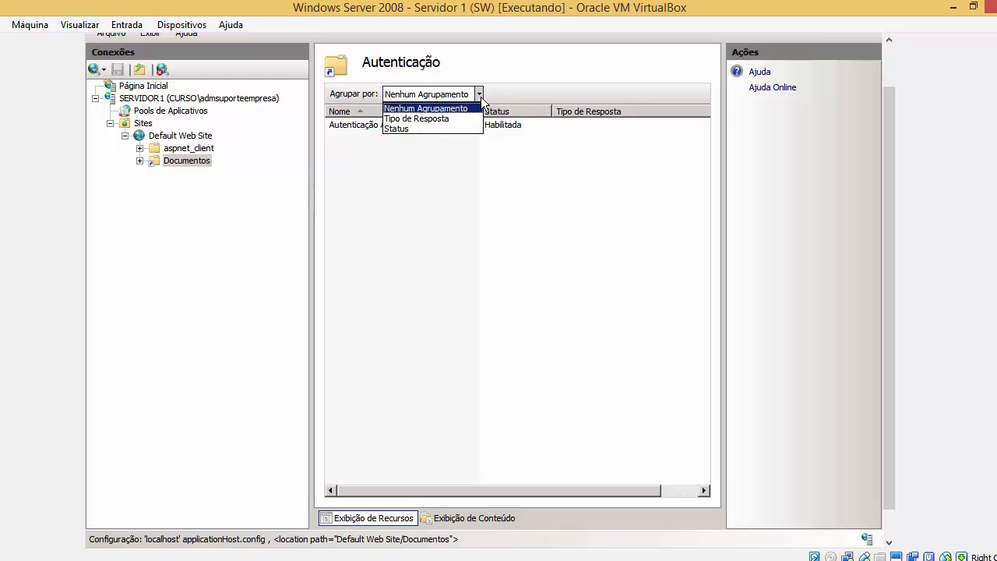
click(480, 96)
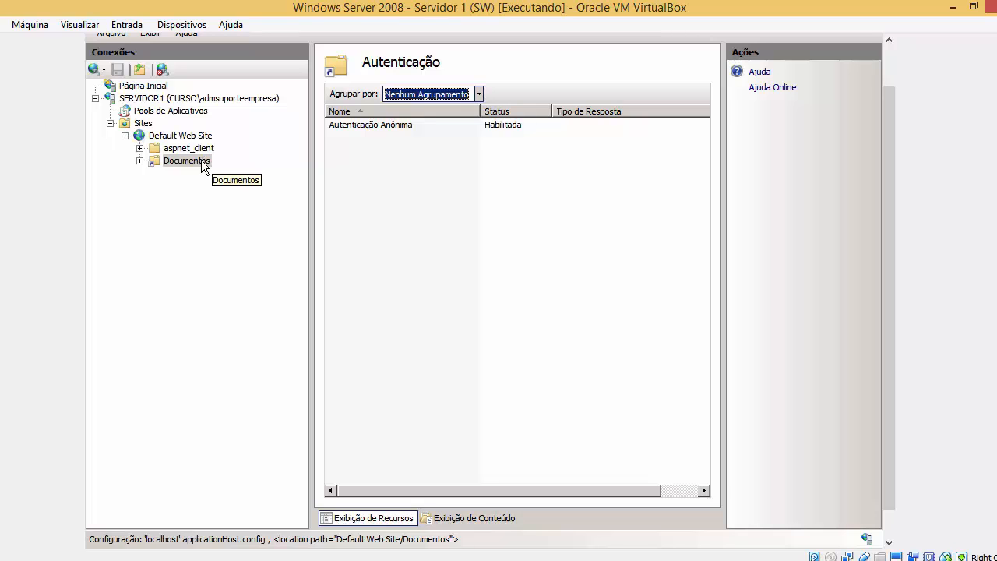
drag(893, 376, 893, 347)
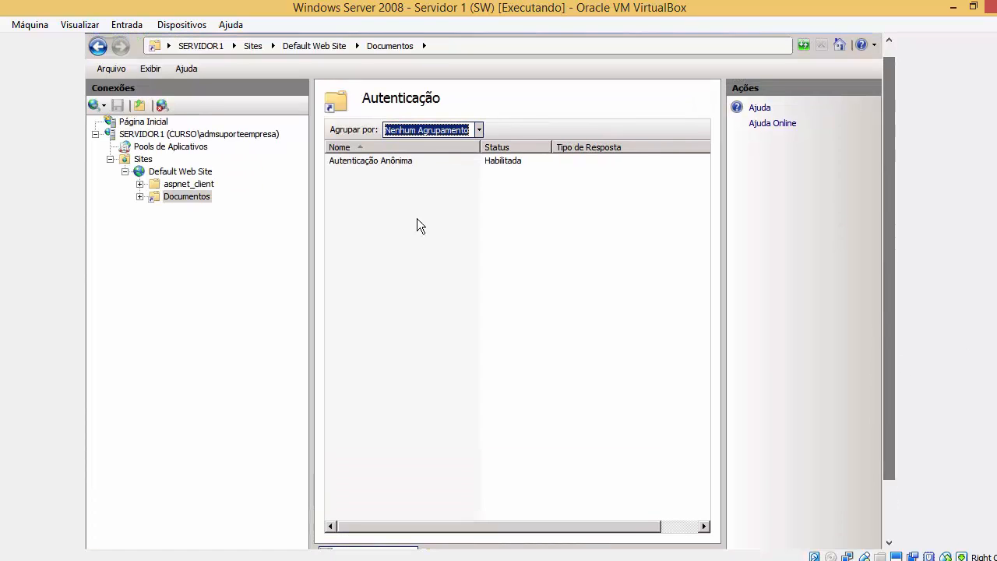
click(194, 196)
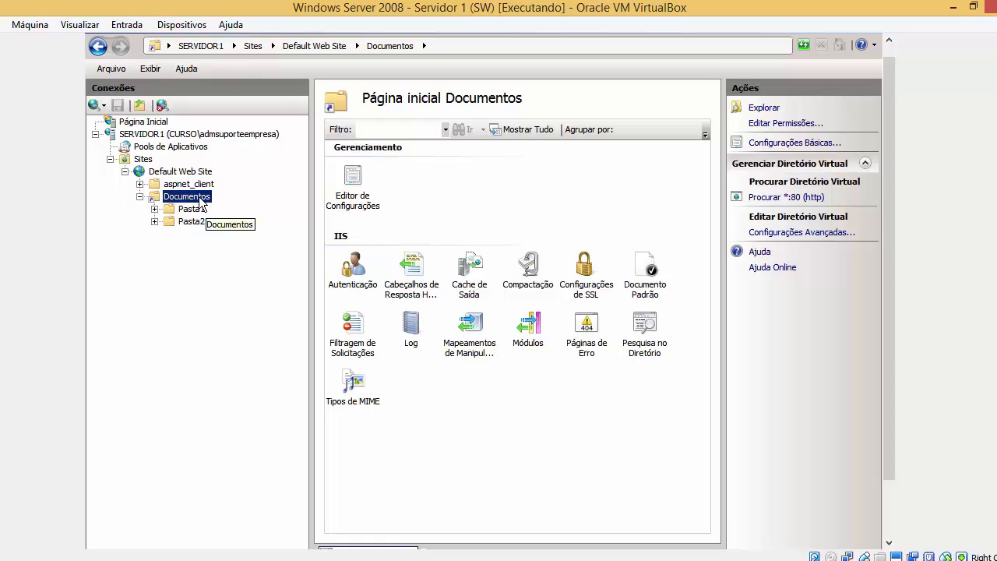
double_click(415, 331)
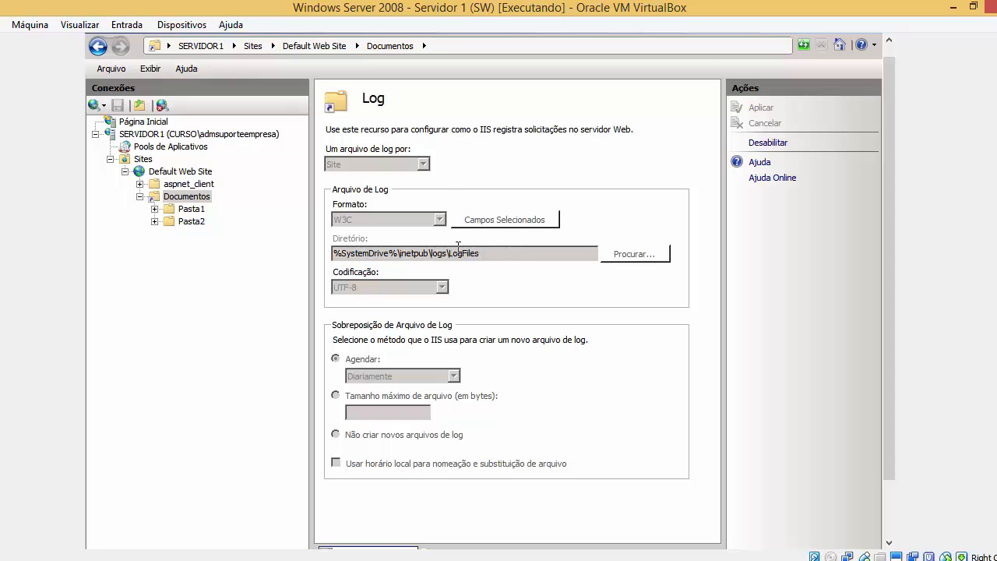
drag(489, 257, 261, 257)
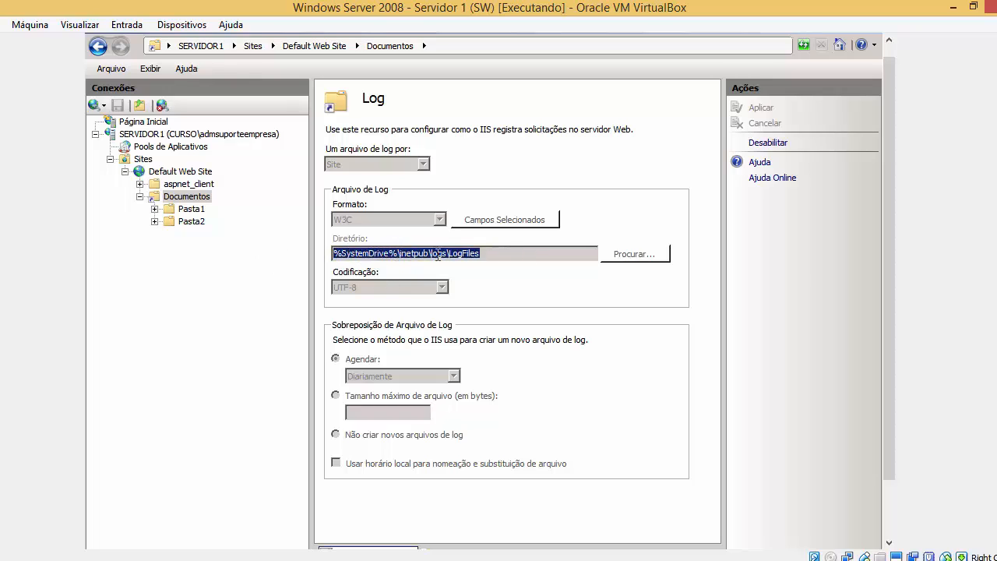
drag(459, 260, 501, 259)
drag(382, 260, 307, 259)
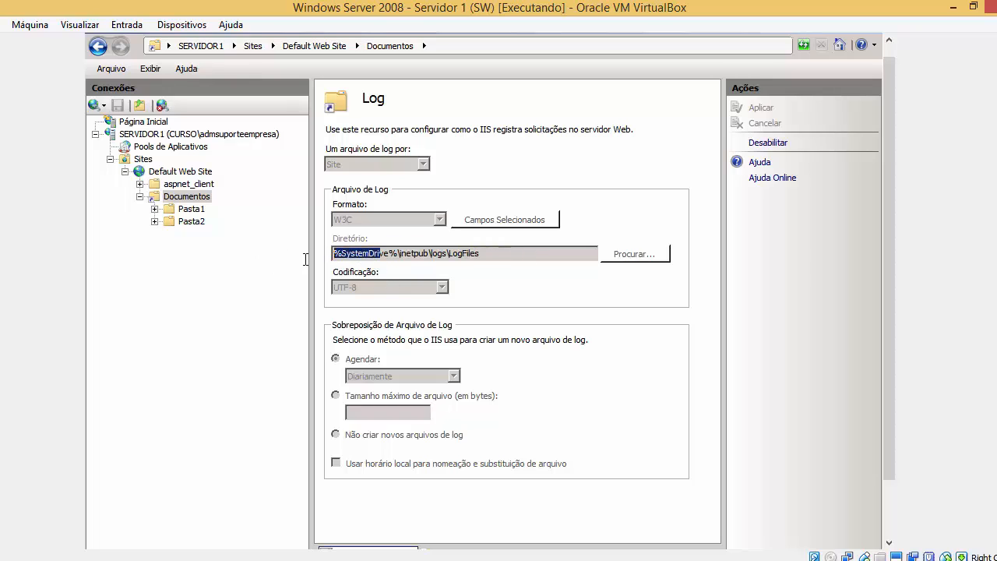
drag(497, 257, 195, 260)
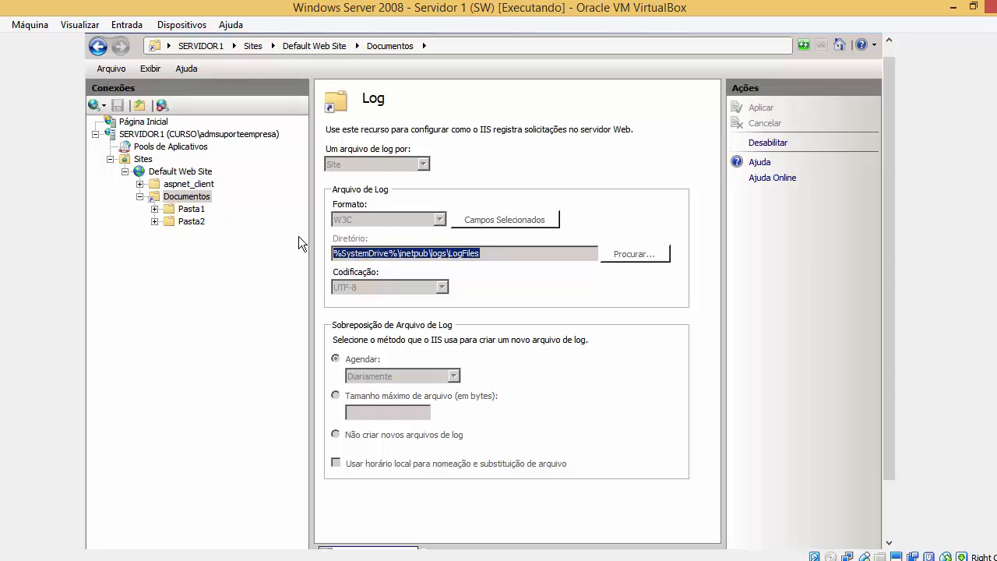
double_click(194, 197)
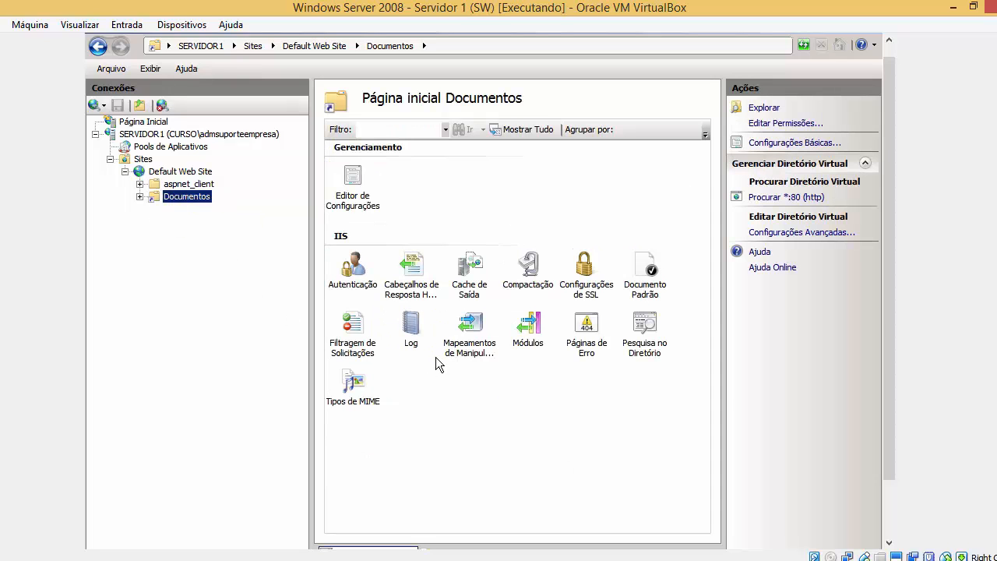
Review the Páginas de Erro, Pesquisa no Diretório, Documento Padrão and SSL feature icons.
click(594, 335)
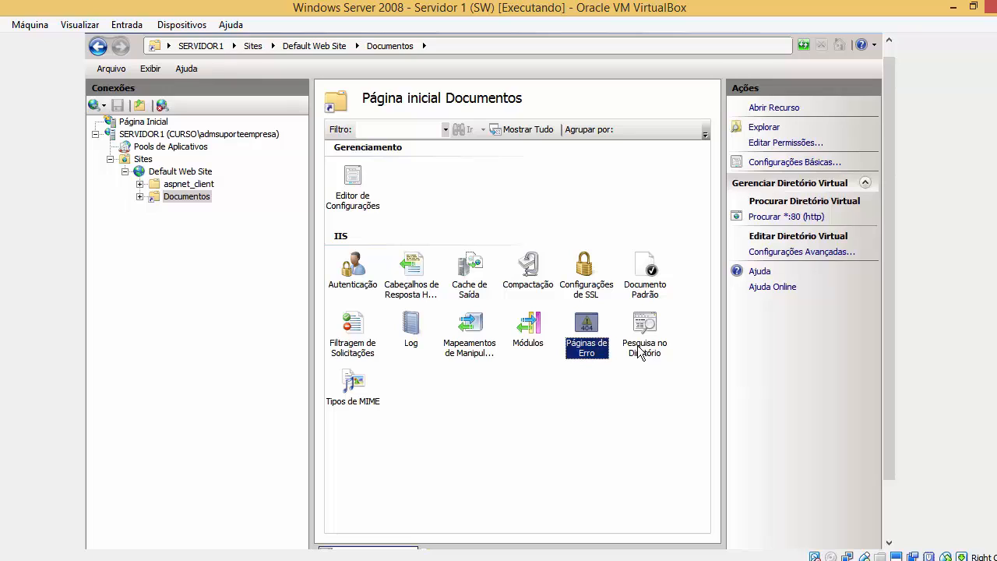
click(639, 350)
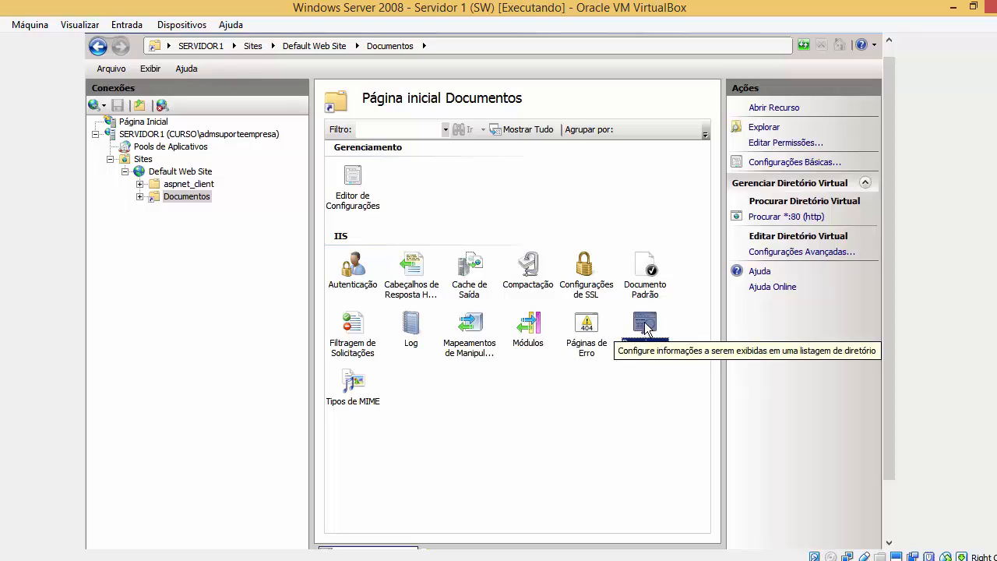
click(645, 290)
click(597, 290)
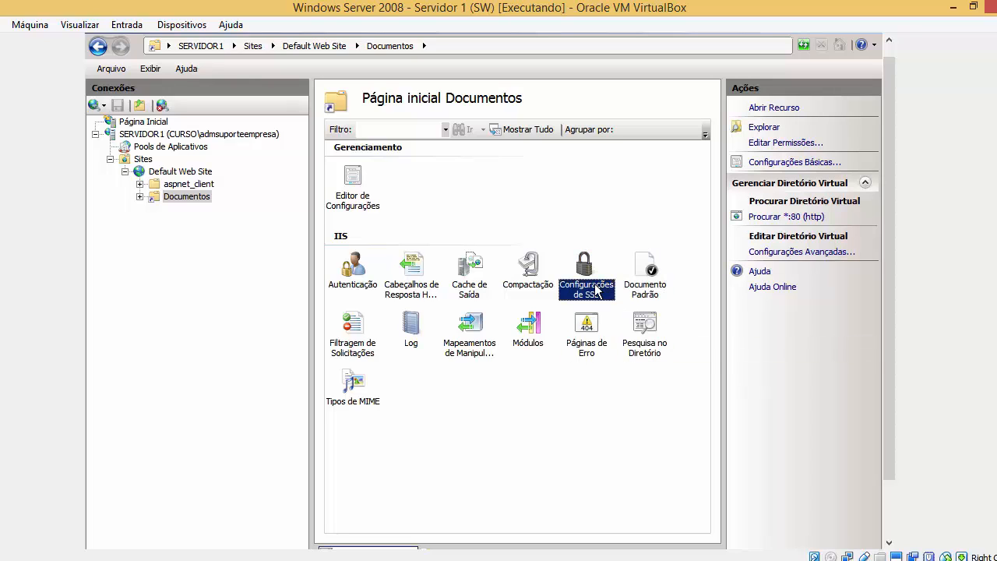
Point out Páginas de Erro, Módulos, Tipos de MIME and Filtragem de Solicitações, then bring back the wwwroot Explorer window.
click(594, 331)
click(542, 329)
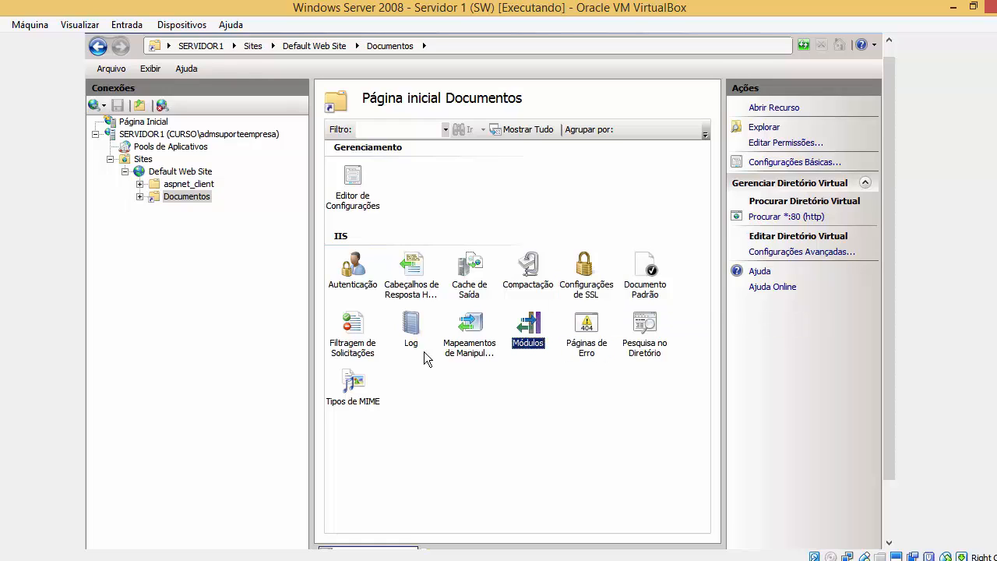
click(348, 383)
click(360, 354)
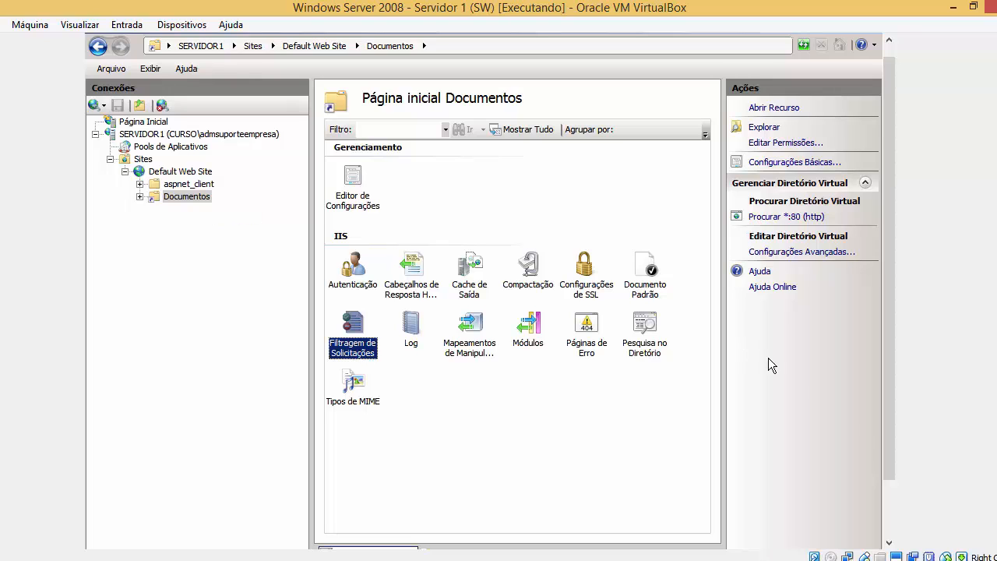
drag(893, 468, 883, 519)
click(241, 536)
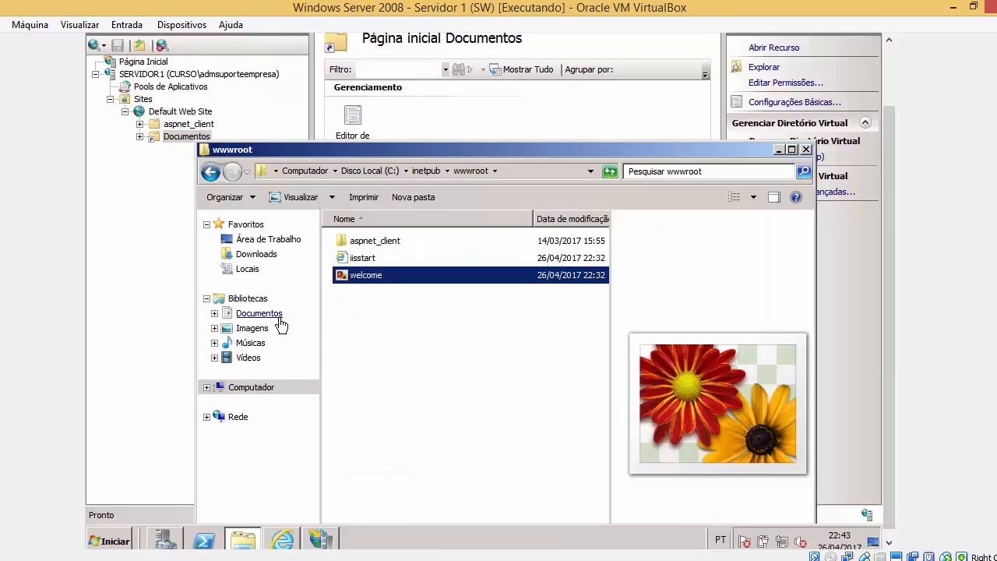
In Explorer, browse to Disco Local (C:) and select the Documentos folder.
click(277, 390)
double_click(405, 265)
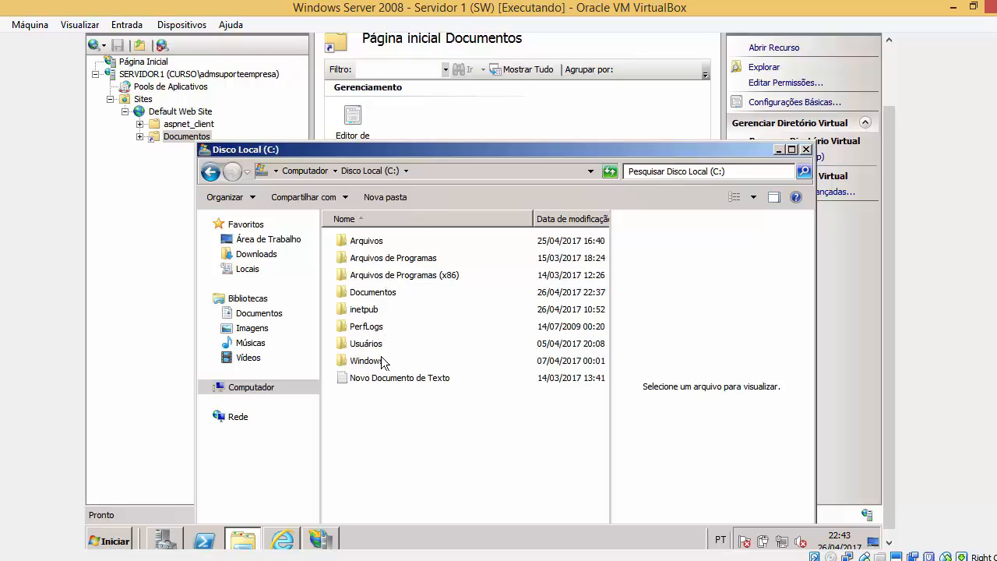
click(379, 294)
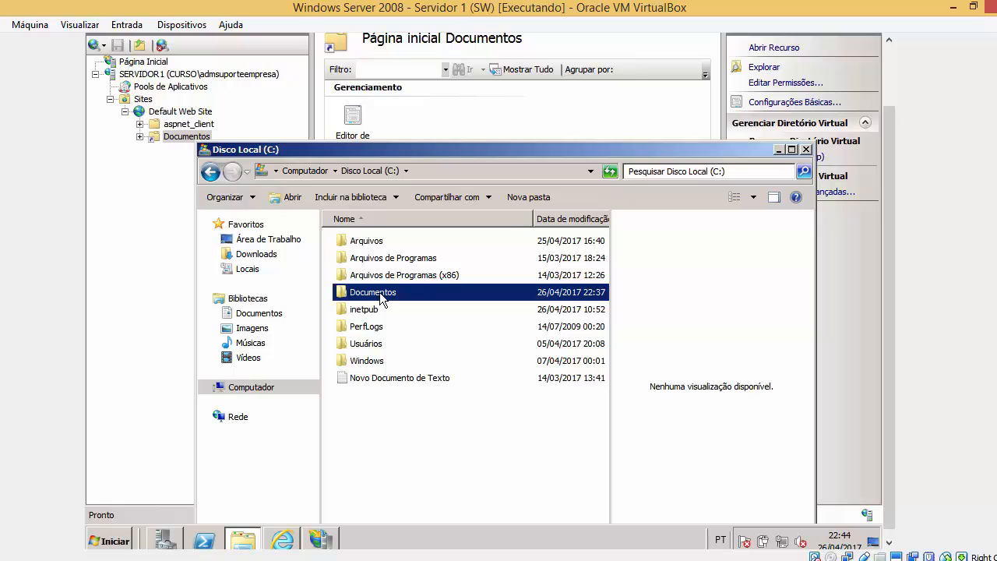
Expand Documentos in IIS Manager to show Pasta1 and Pasta2, then bring up the IIS7 welcome page.
click(147, 165)
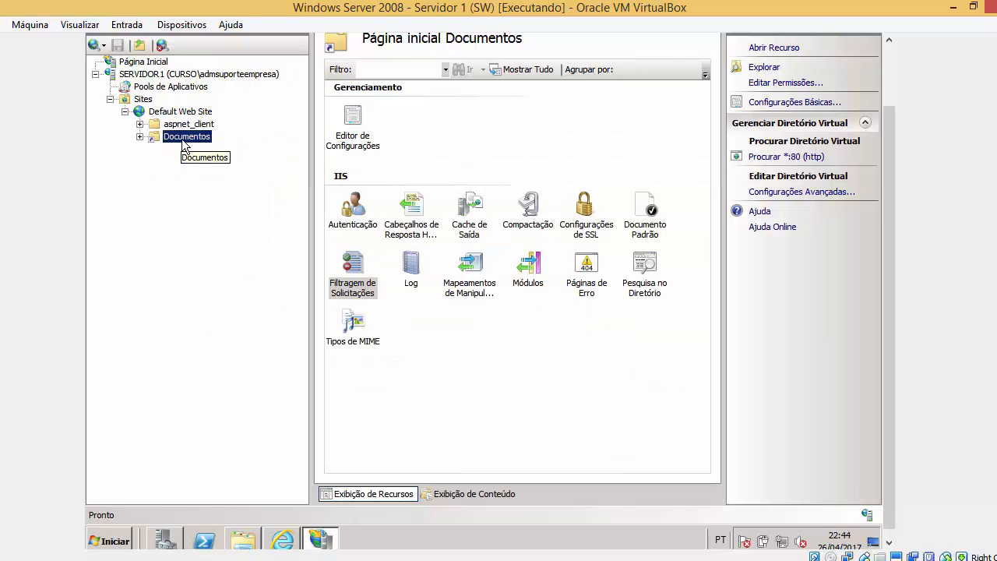
right_click(177, 138)
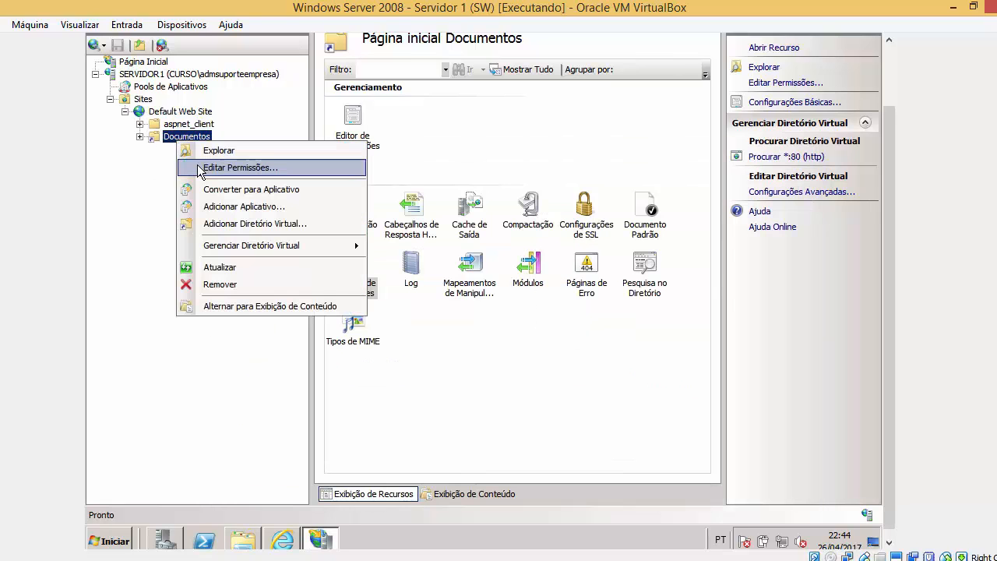
double_click(165, 138)
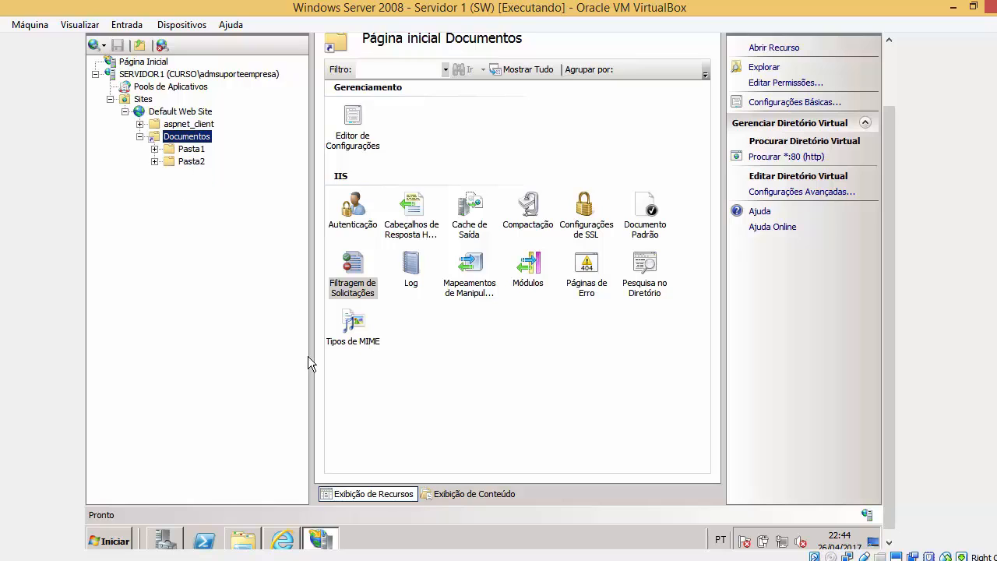
click(282, 541)
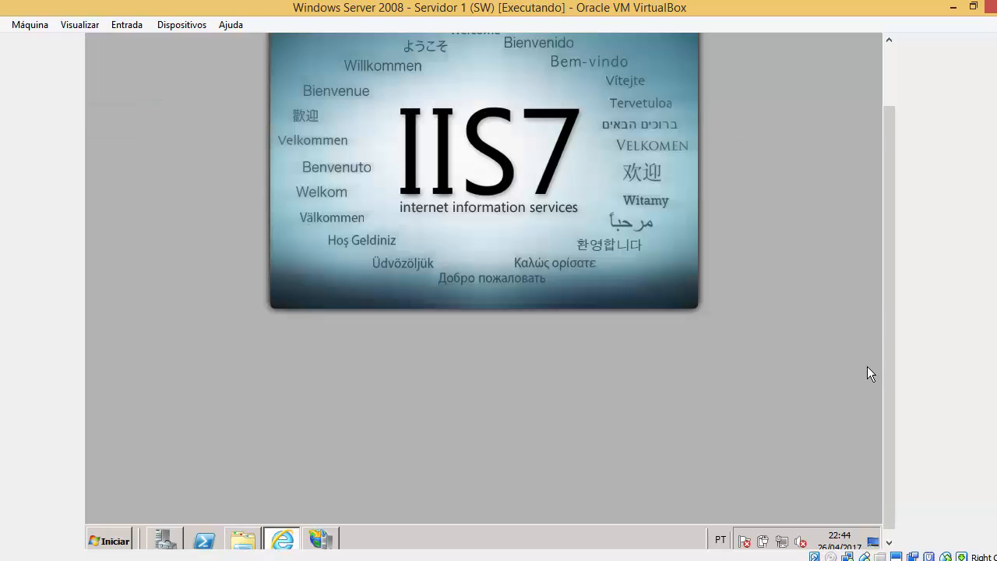
Enter the servidor1.curso.com Documentos address in Internet Explorer's address bar and return to IIS Manager.
drag(890, 316, 886, 149)
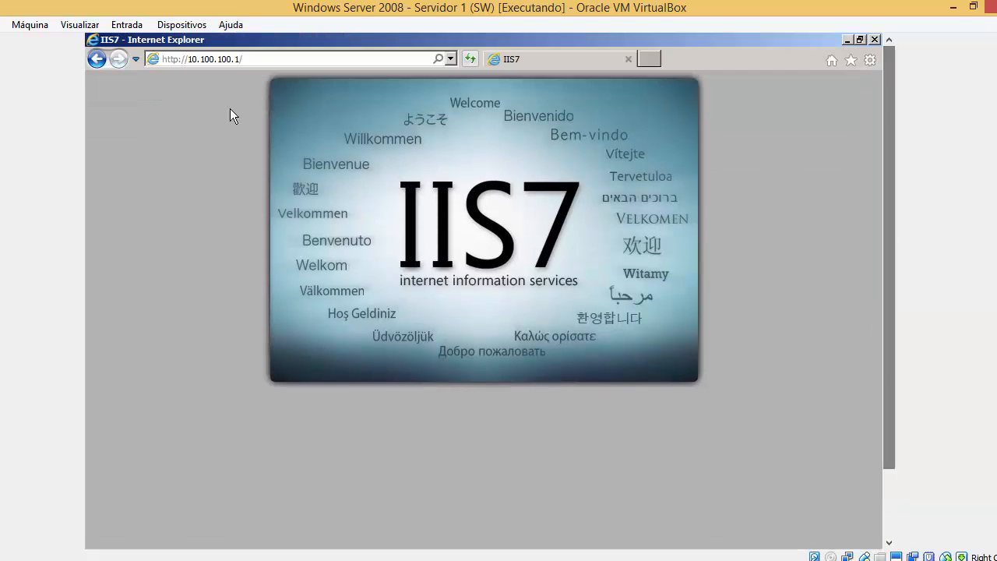
click(272, 60)
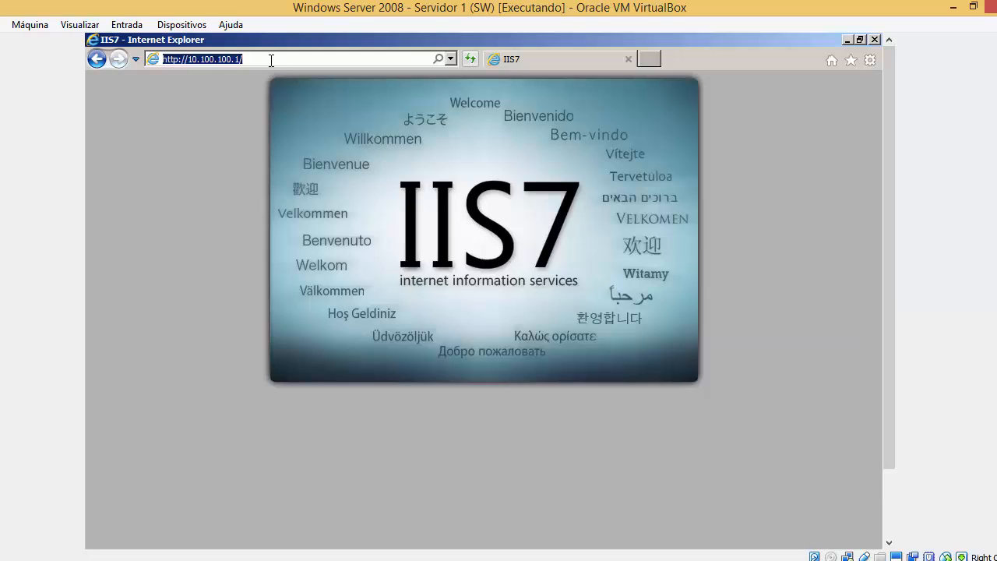
text(htto)
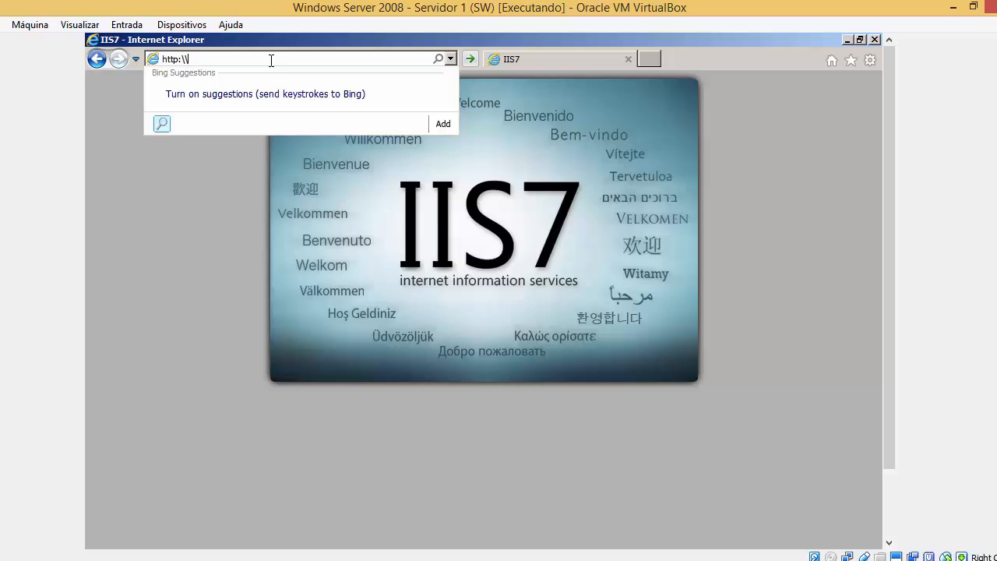
text(:\servor1.curso)
text(entos)
drag(887, 465, 868, 533)
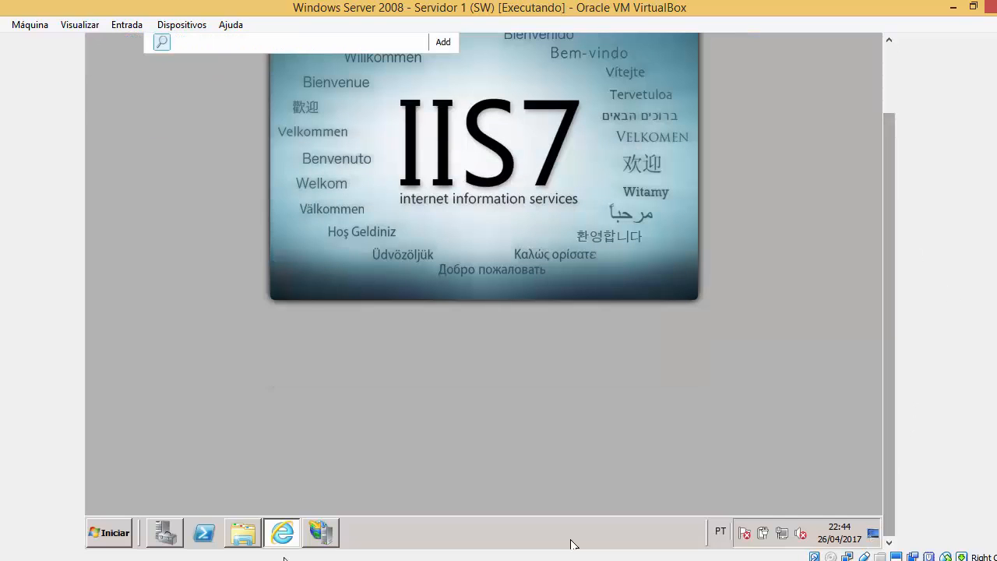
click(330, 536)
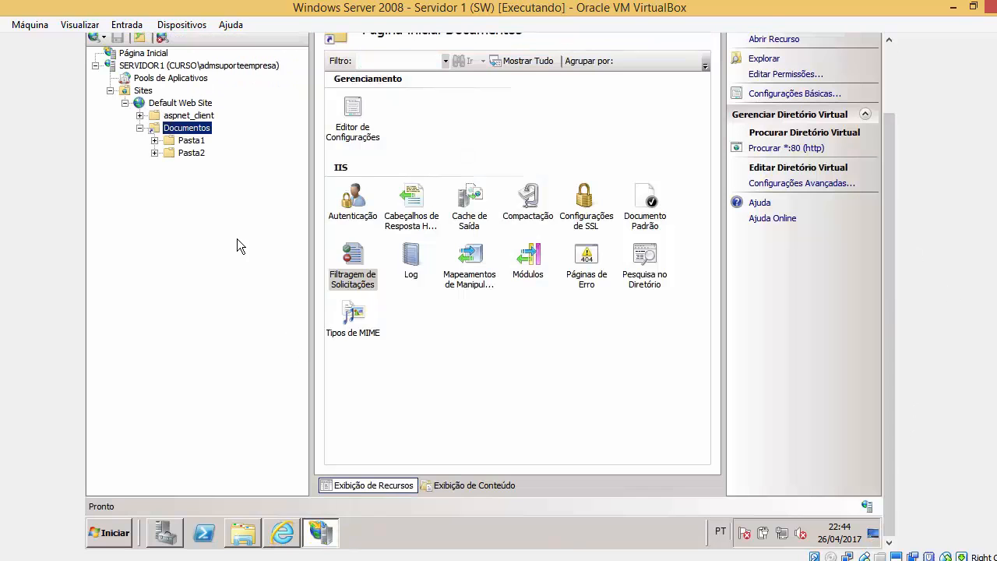
Open C:\Documentos in Explorer and confirm it holds Pasta1 and Pasta2.
click(249, 530)
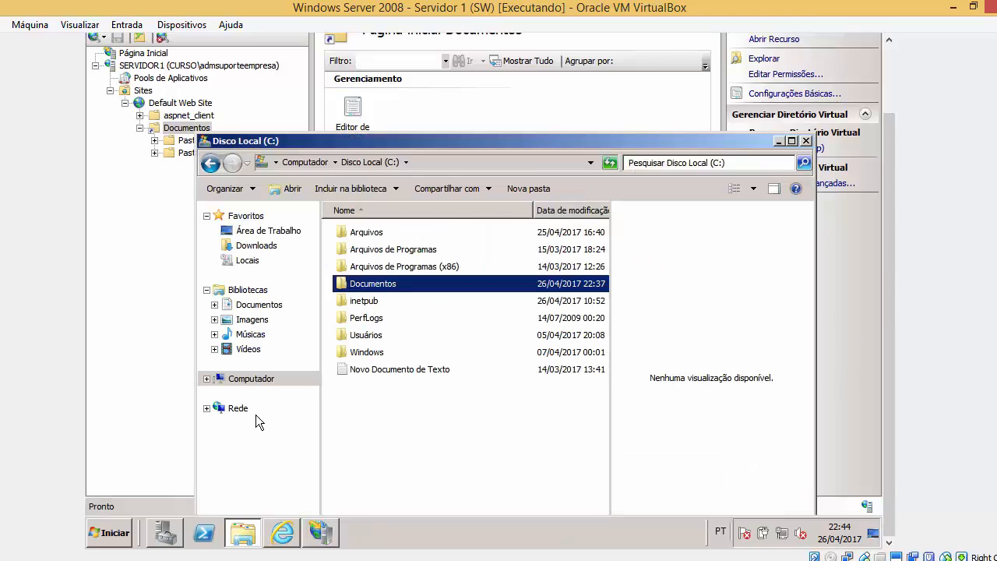
click(282, 533)
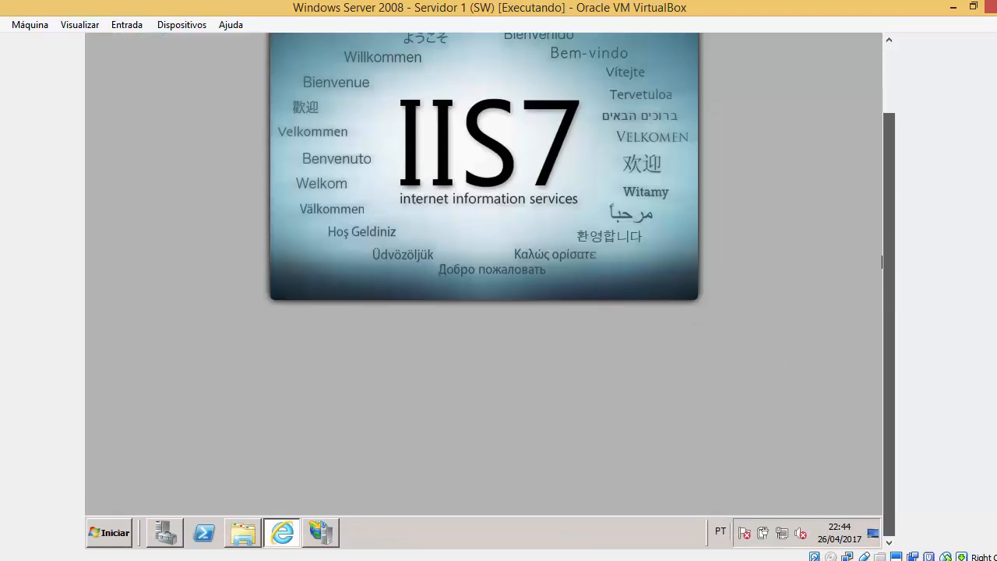
click(254, 532)
double_click(412, 282)
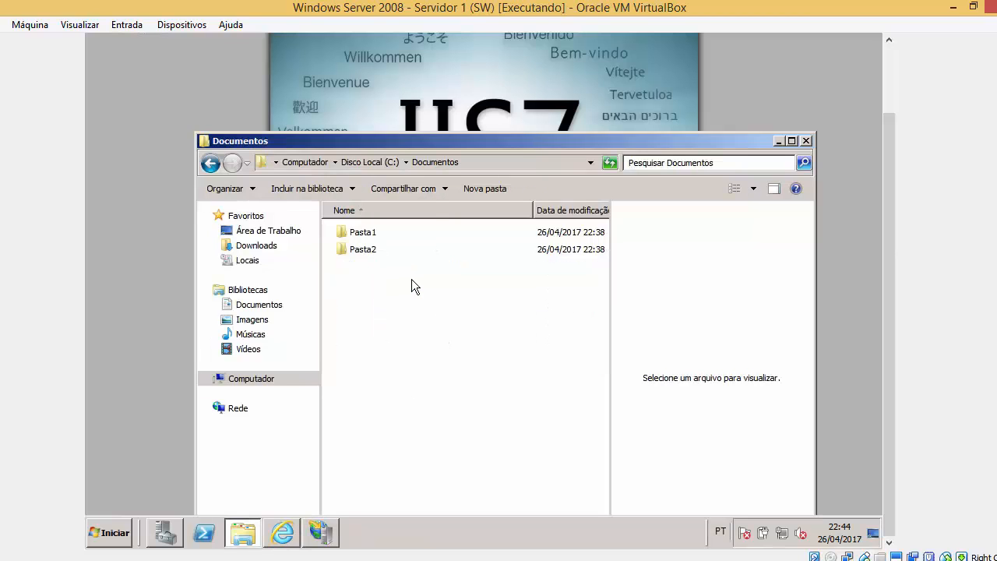
click(385, 239)
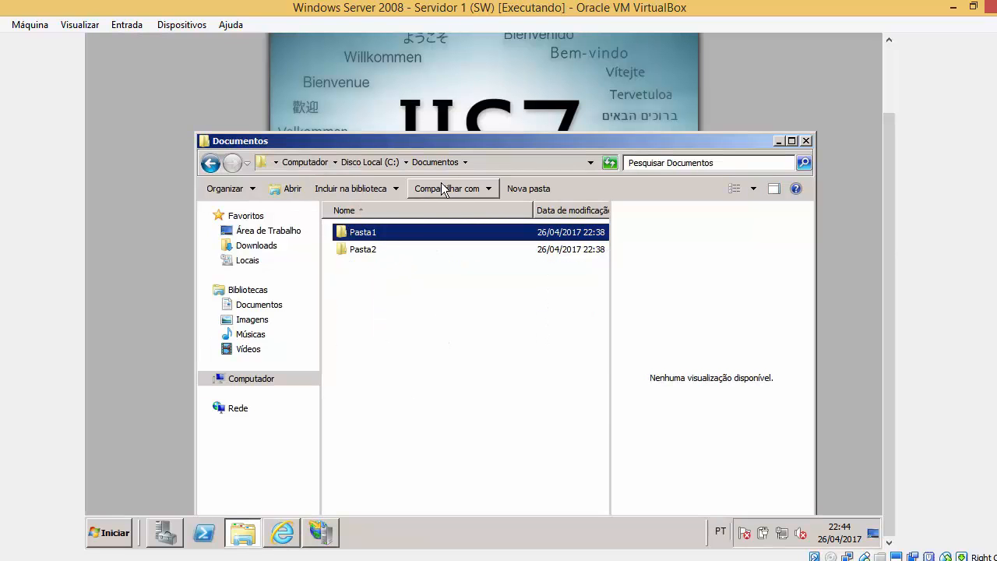
click(379, 247)
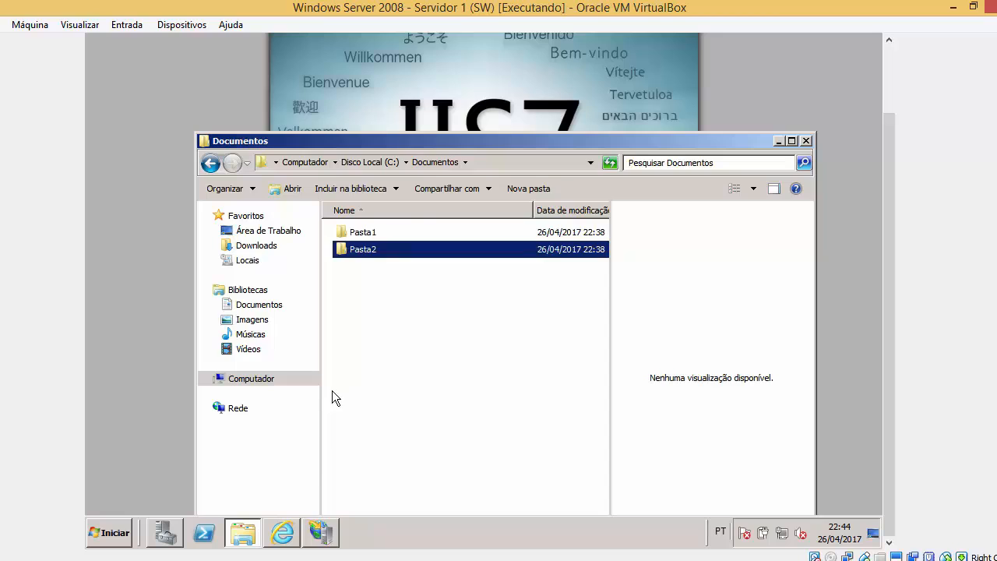
click(321, 532)
Mark the Documentos part of the address in Internet Explorer.
click(279, 535)
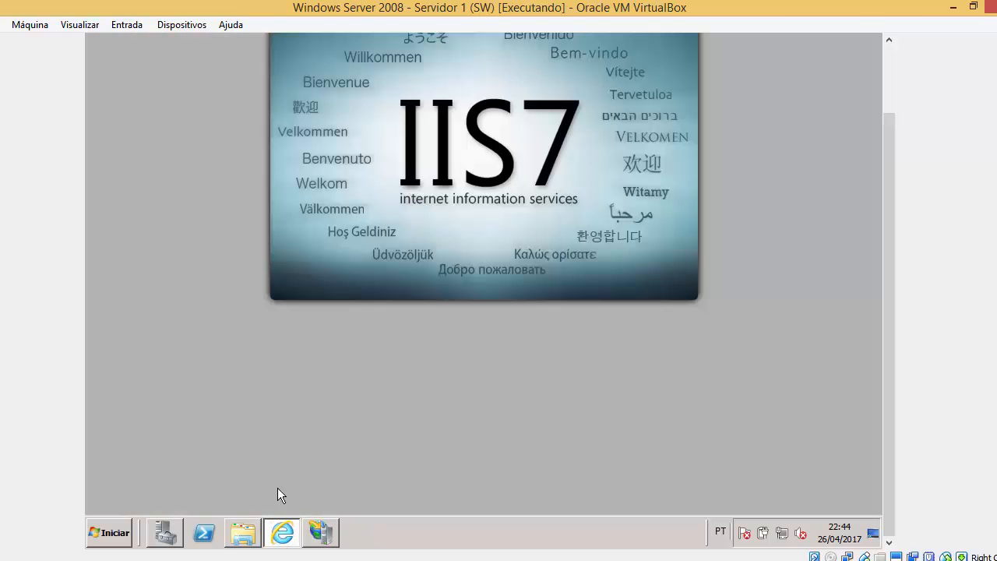
drag(892, 244, 876, 120)
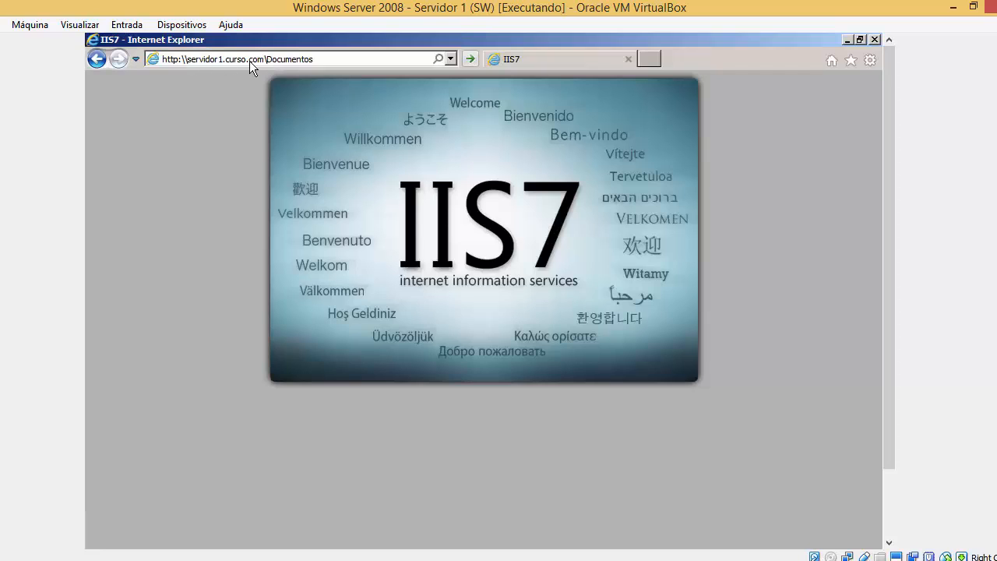
click(273, 59)
drag(321, 62, 269, 59)
drag(891, 304, 891, 369)
click(249, 537)
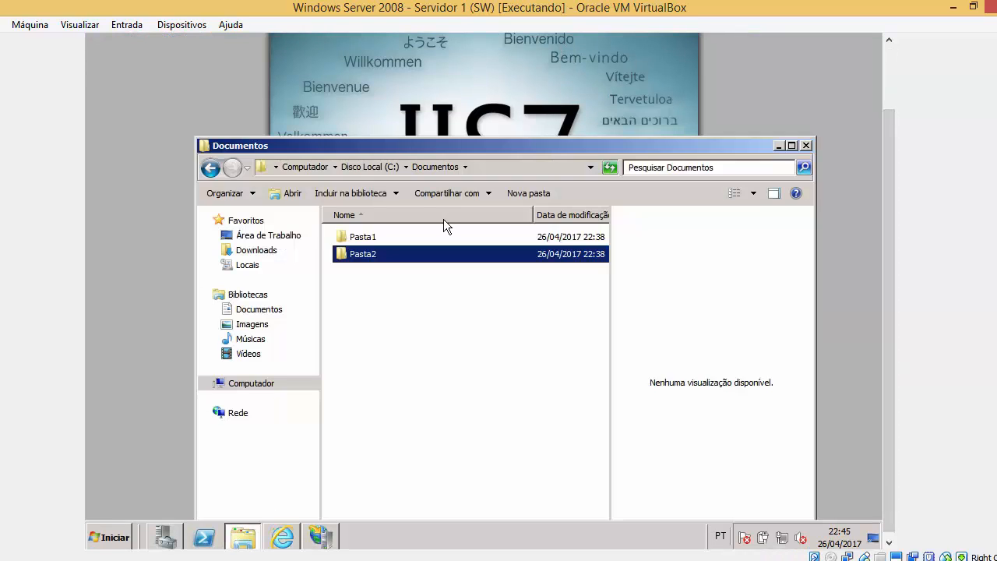
click(782, 100)
drag(891, 153, 892, 91)
click(421, 39)
key(Return)
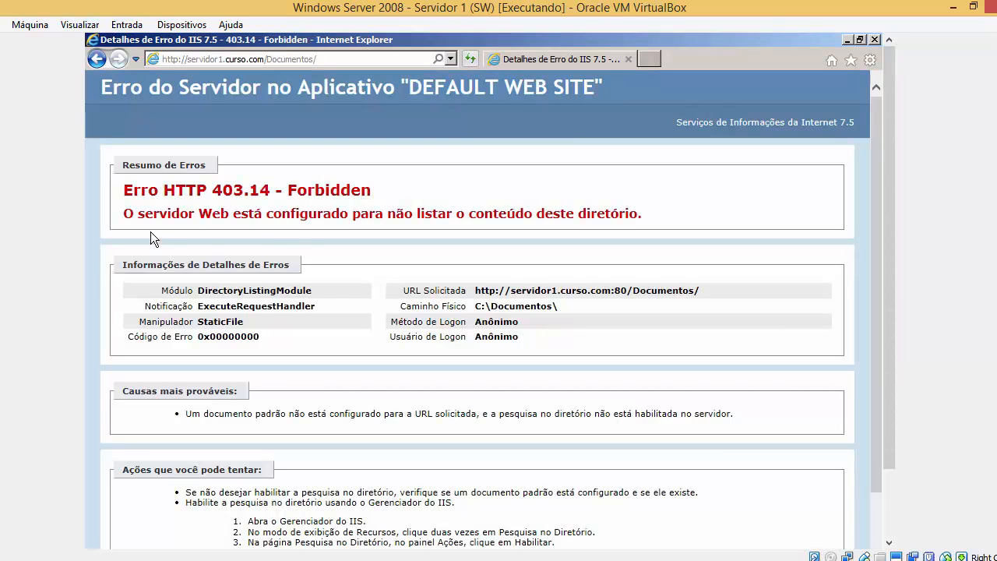
drag(136, 206, 615, 216)
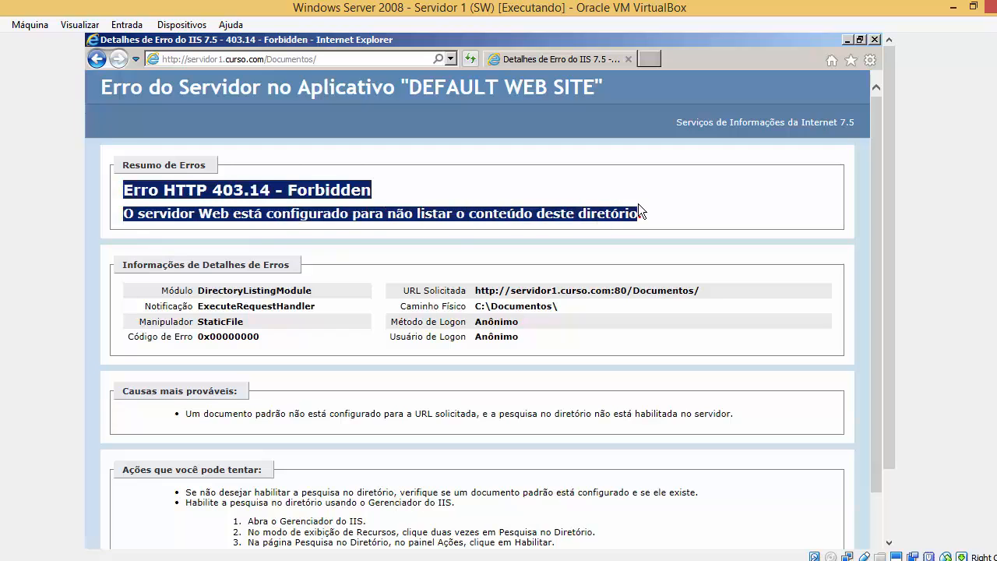
click(645, 208)
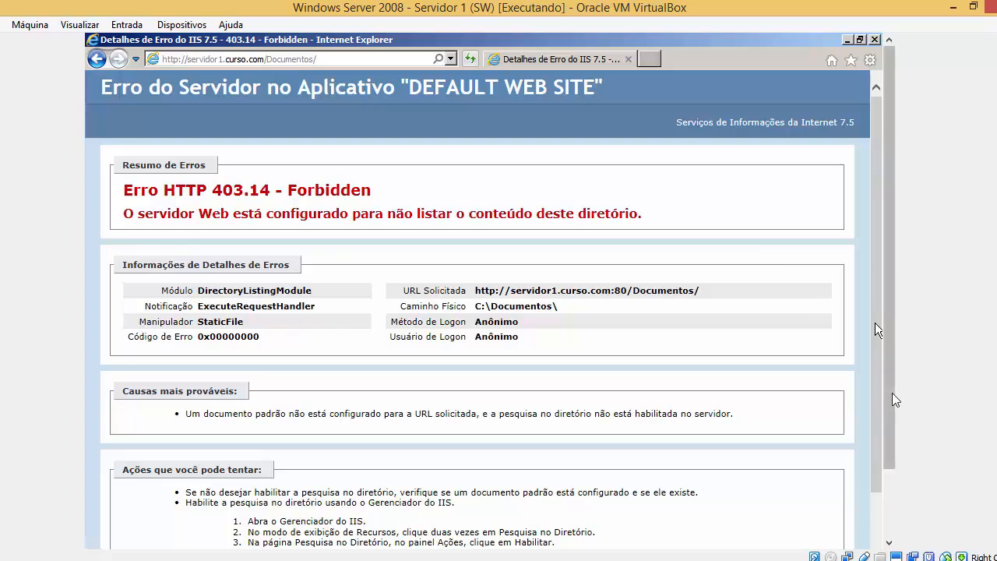
drag(892, 395, 892, 469)
click(322, 532)
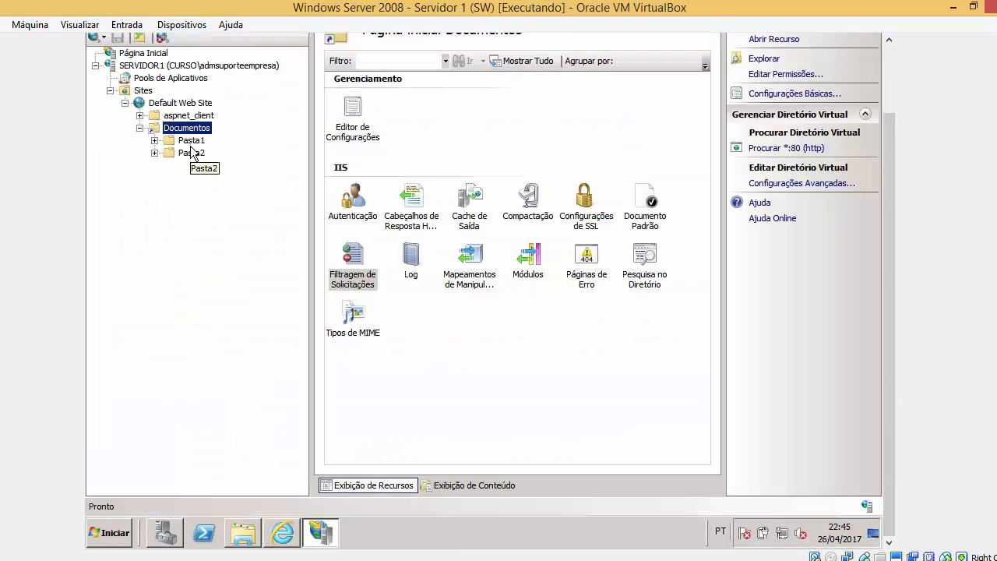
Open Pasta1 and Pasta2 in the Documentos folder window to view their contents.
drag(887, 215, 886, 161)
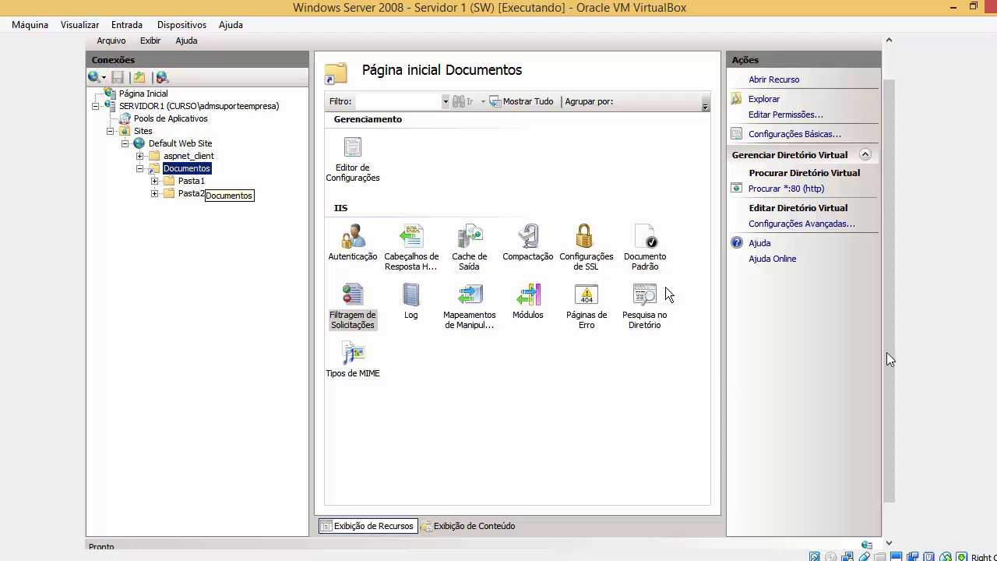
scroll(896, 424, down, 2)
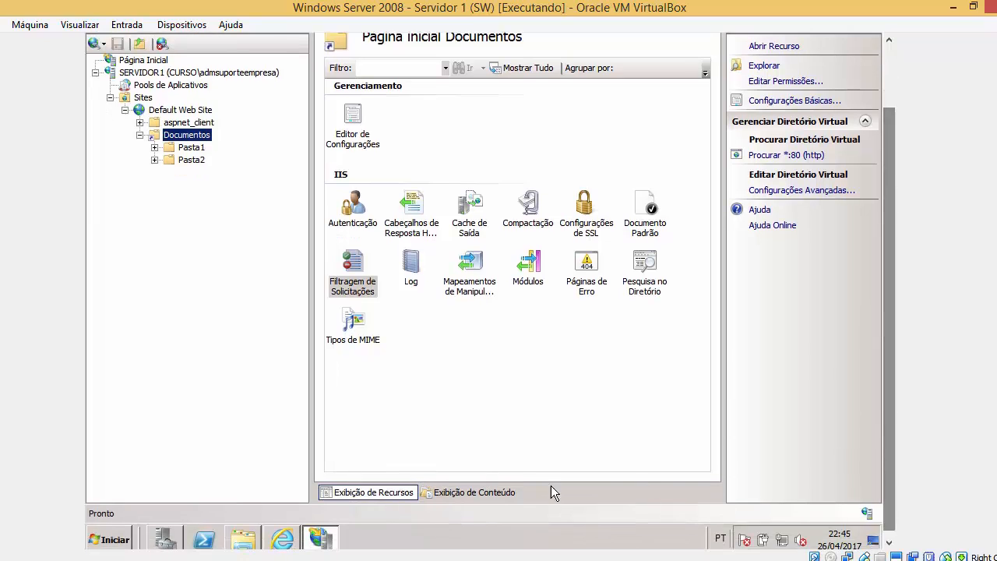
click(293, 538)
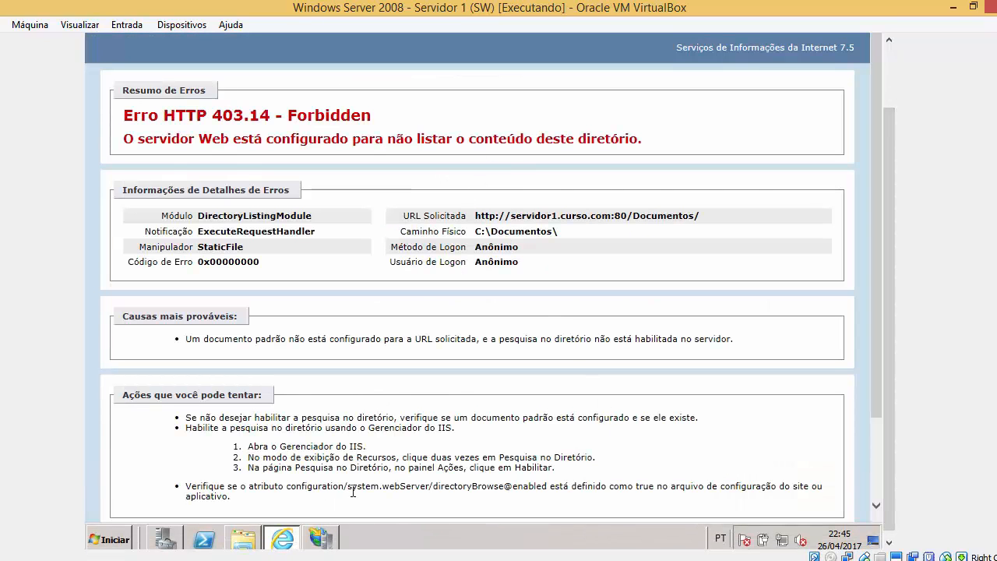
click(240, 536)
double_click(408, 241)
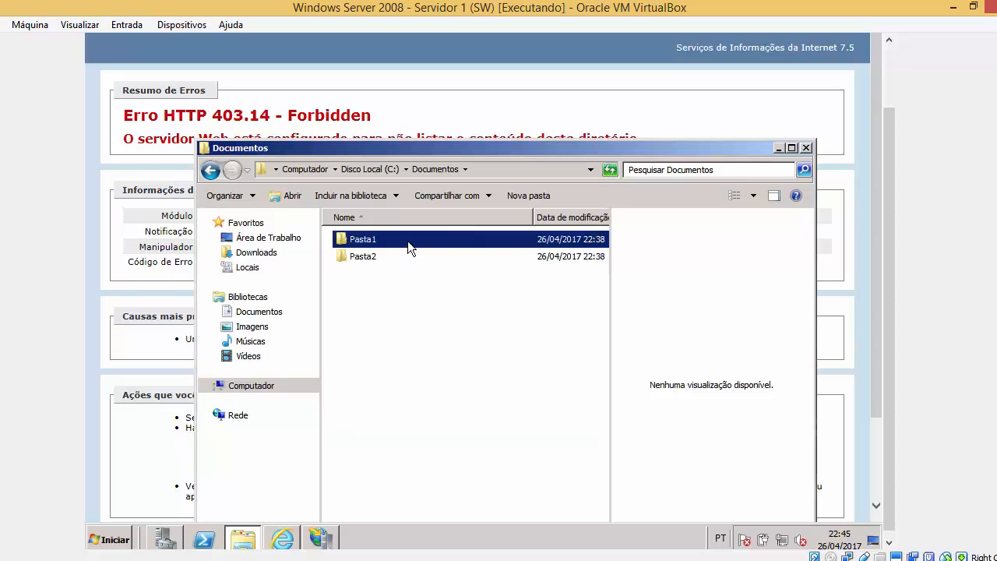
click(211, 170)
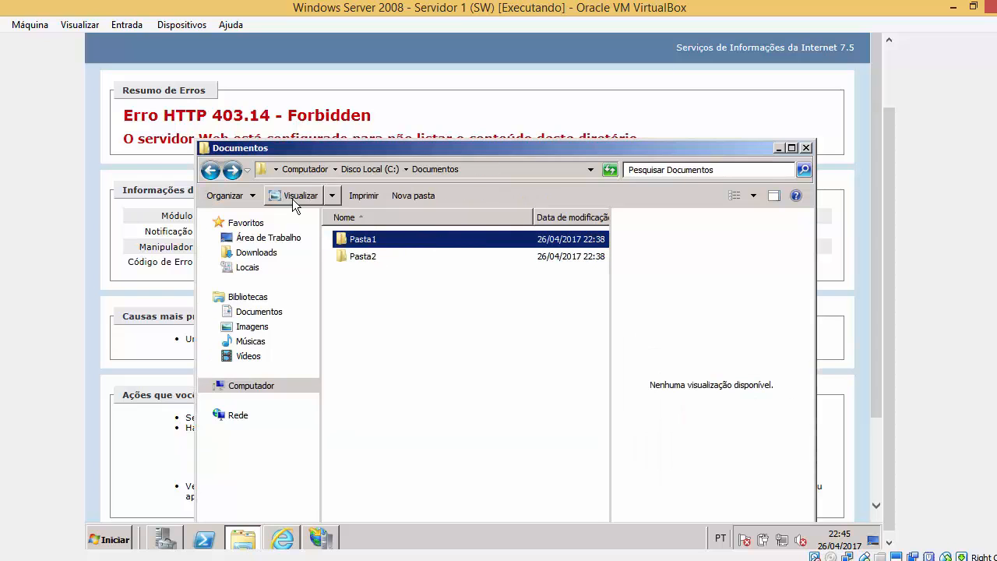
double_click(372, 258)
click(210, 169)
Check the requested address on the 403.14 error page and highlight the reason it gives.
click(400, 112)
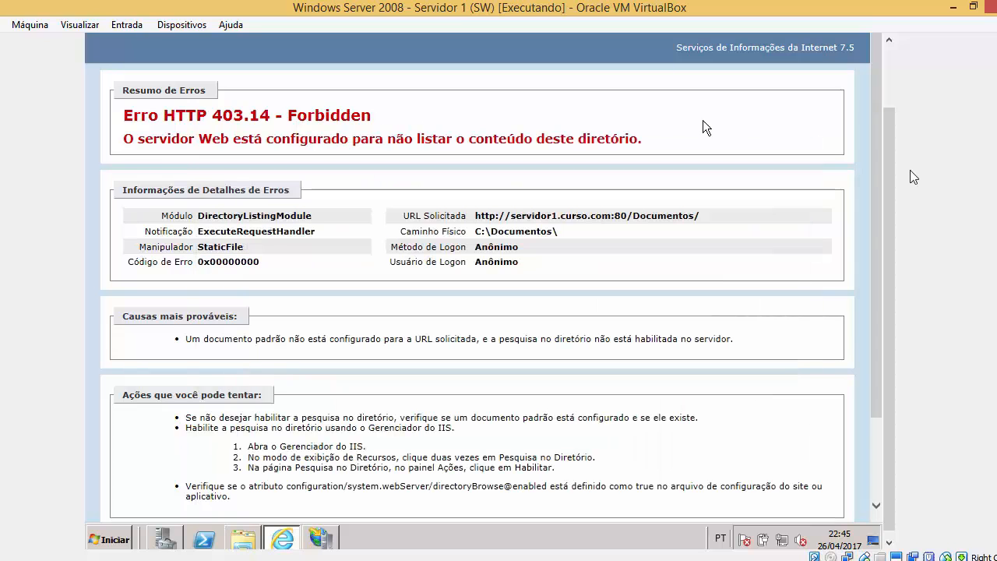
drag(886, 110, 886, 49)
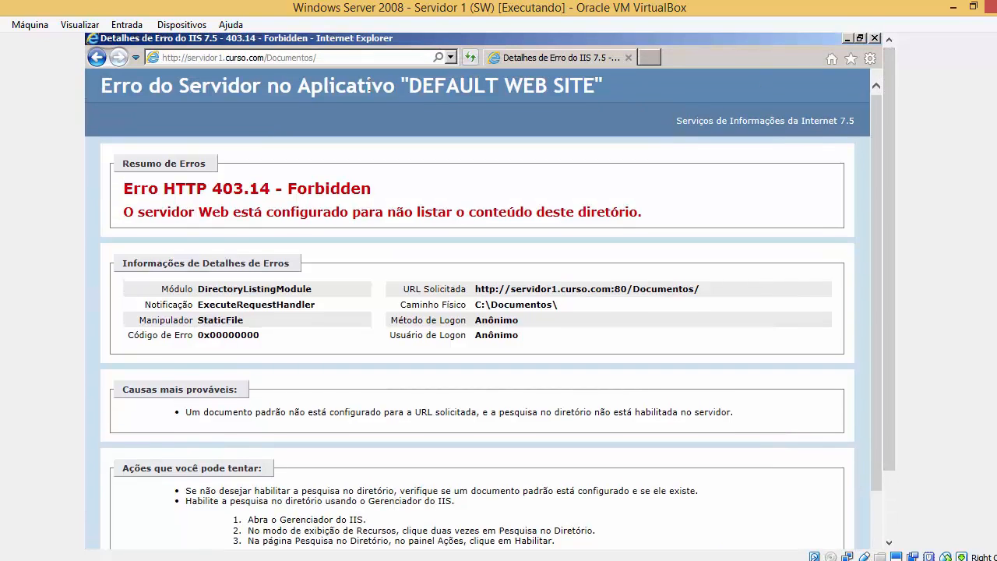
click(365, 61)
click(367, 61)
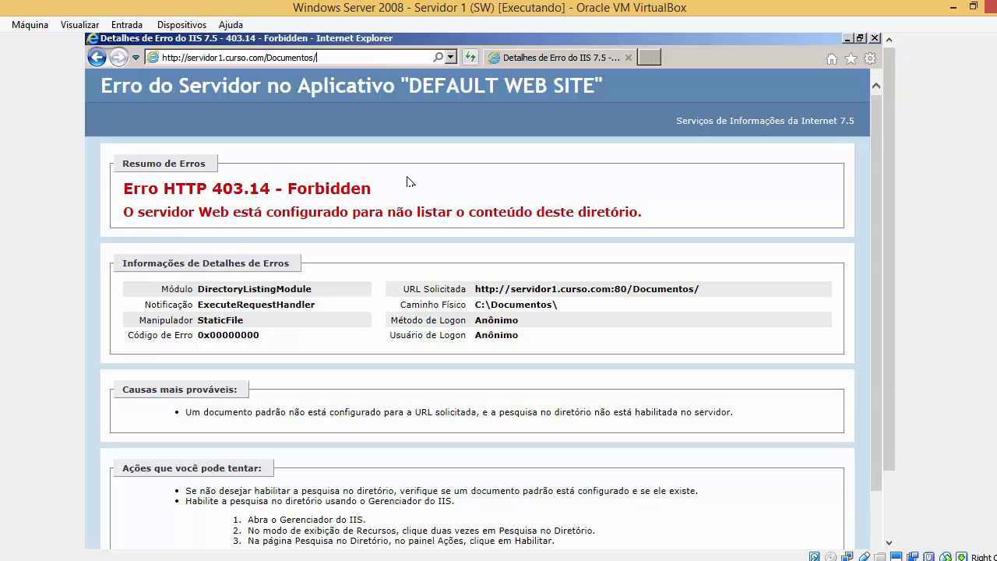
drag(388, 207, 632, 213)
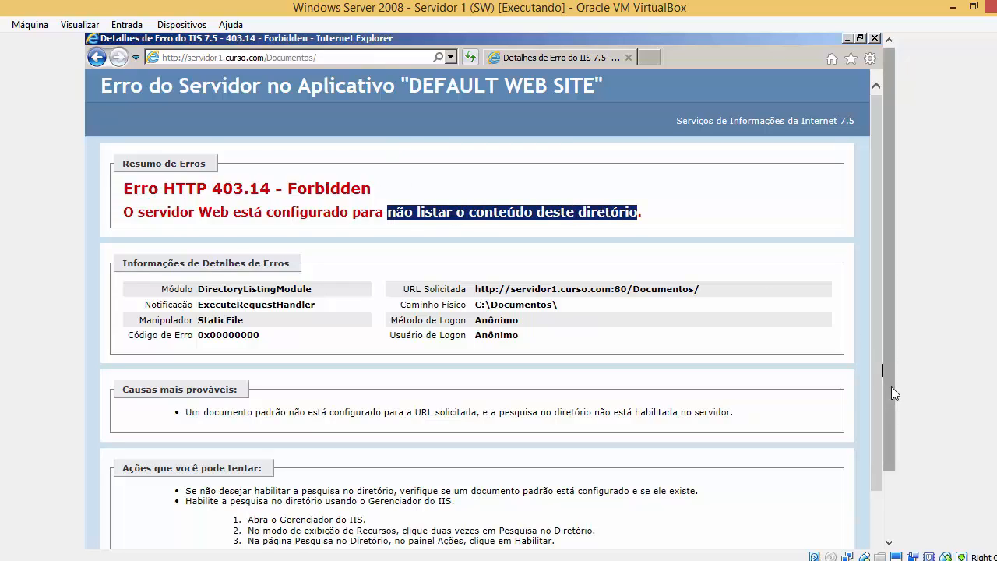
drag(891, 388, 892, 466)
click(334, 529)
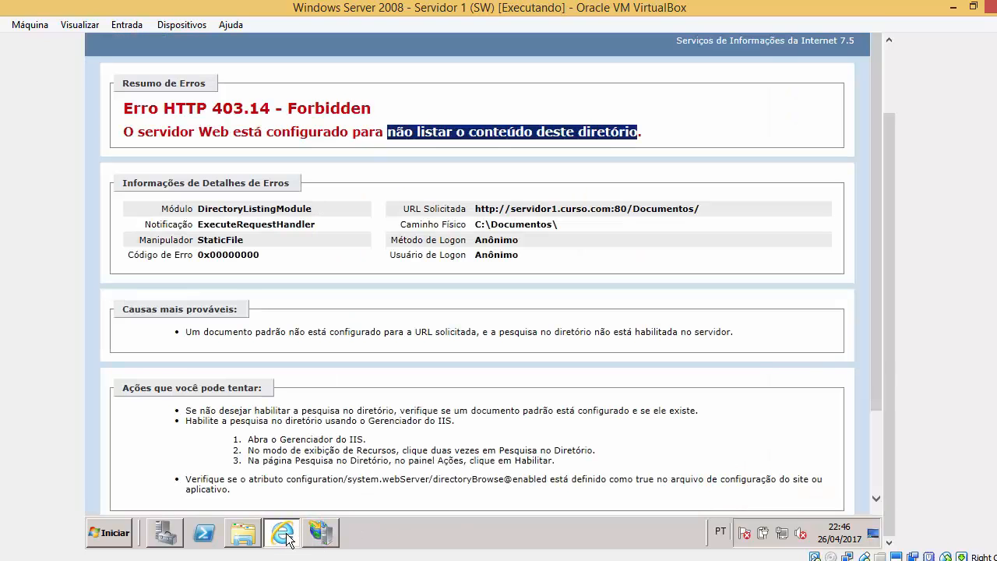
Highlight 'para não listar o conteúdo' and 'diretório' in the error, then select Documentos in IIS Manager.
click(286, 533)
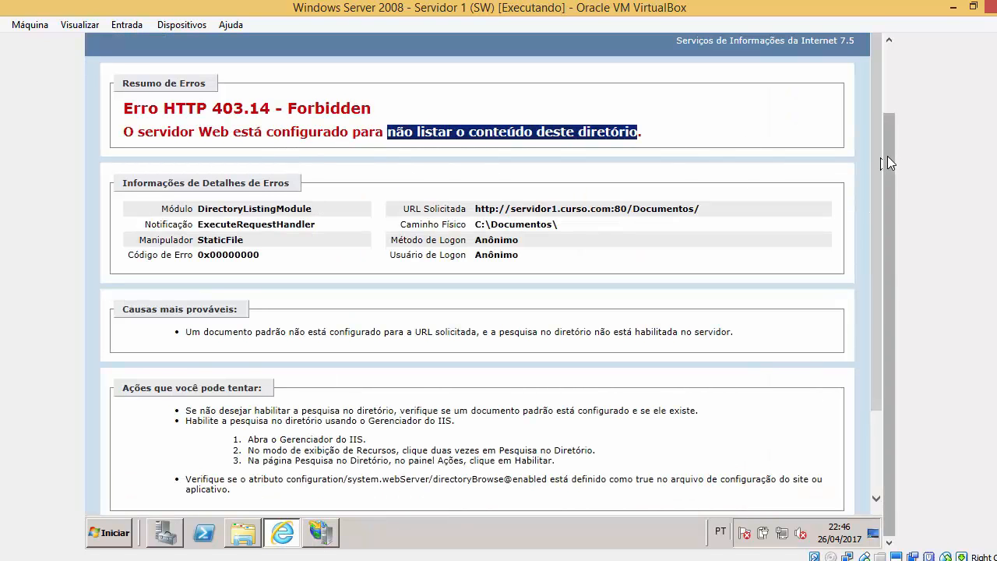
scroll(887, 156, up, 1)
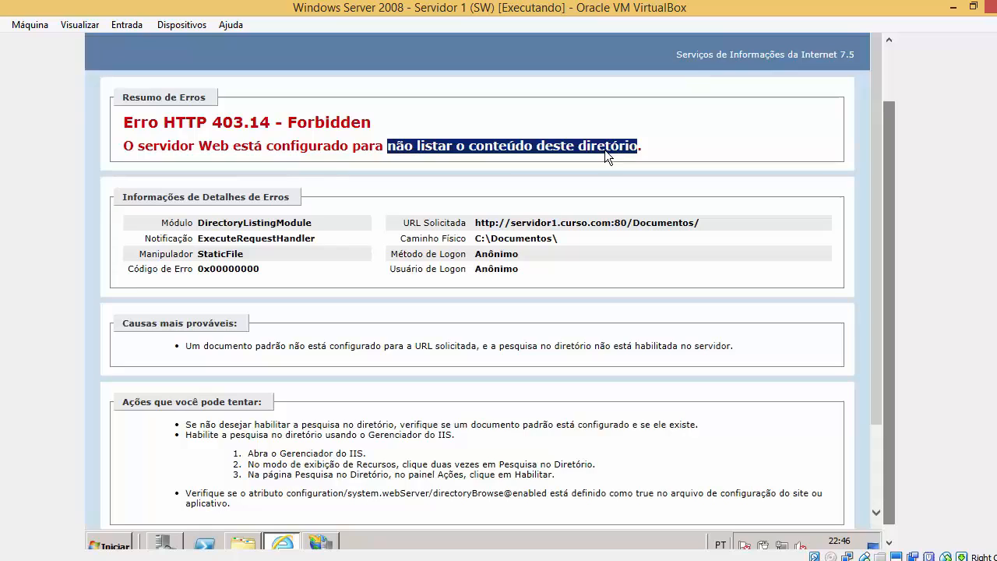
click(486, 145)
drag(353, 146, 636, 148)
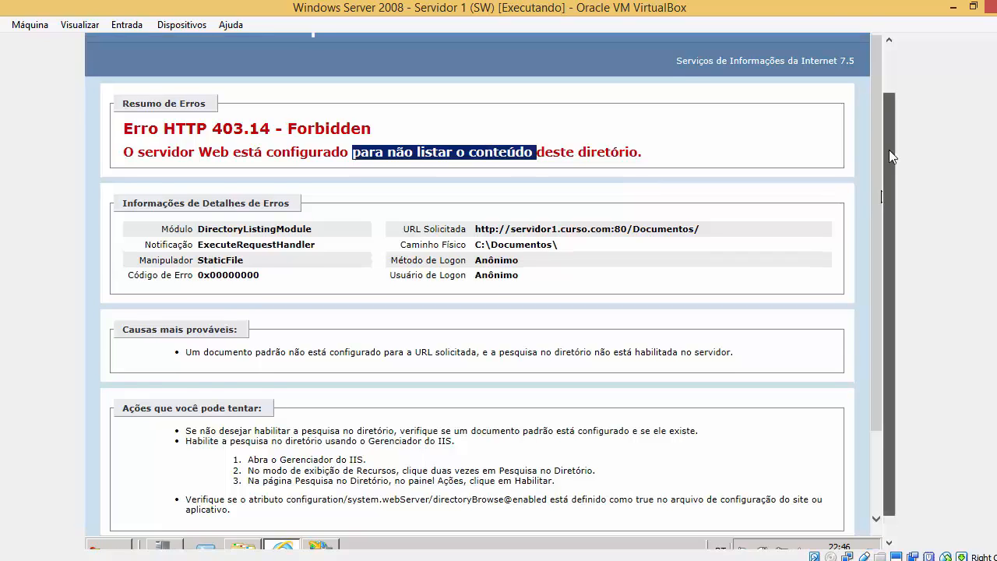
scroll(869, 190, up, 3)
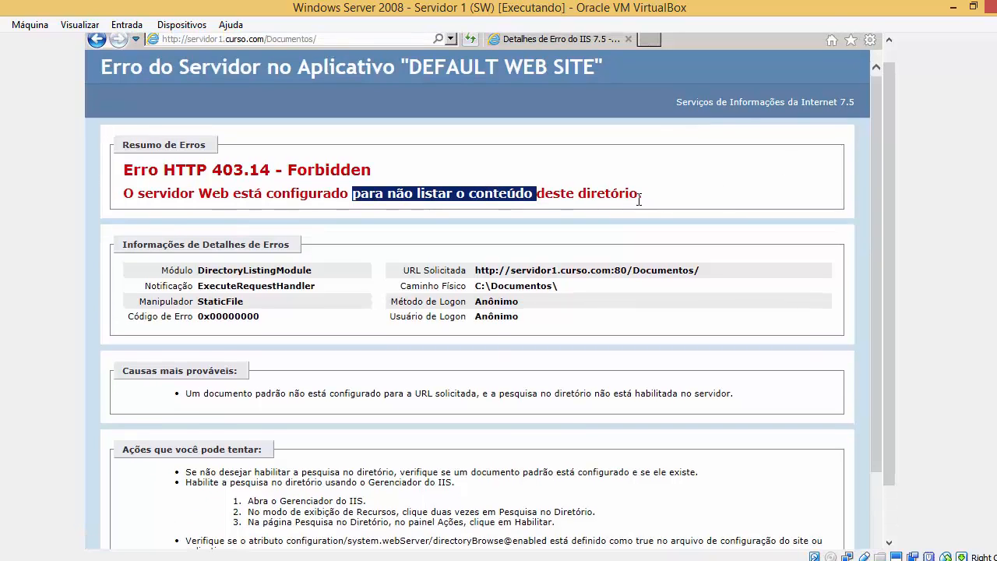
drag(580, 193, 642, 193)
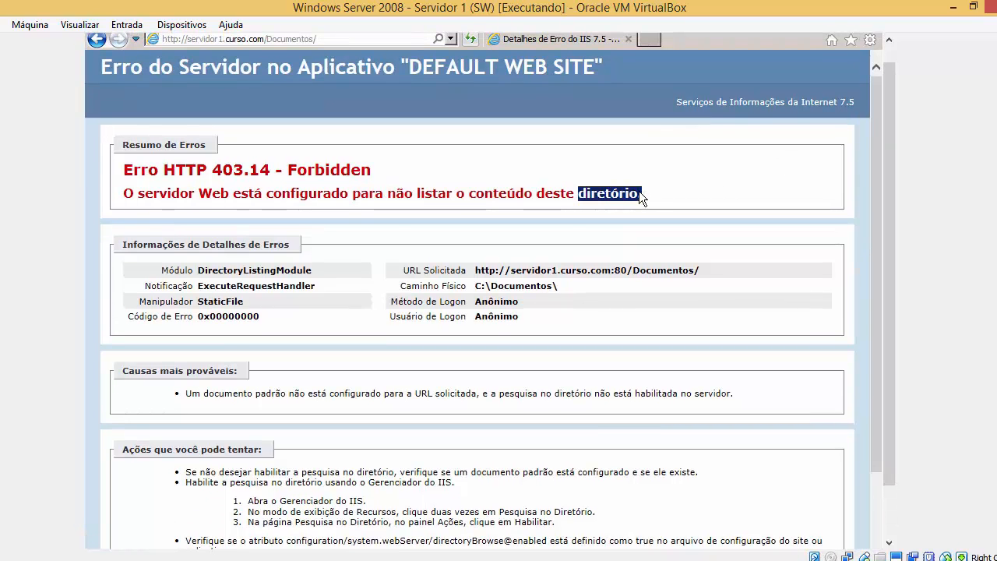
drag(893, 235, 893, 276)
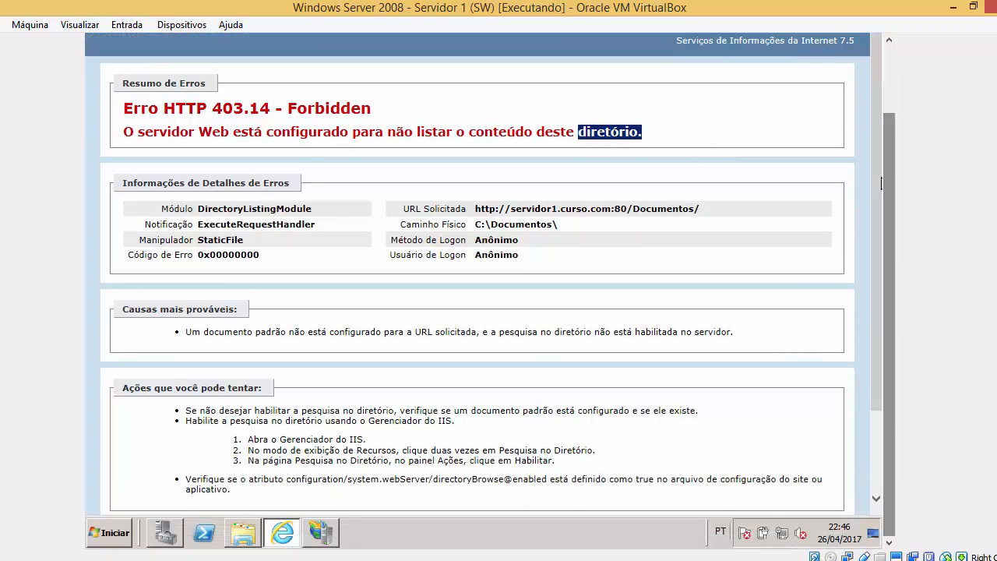
click(322, 533)
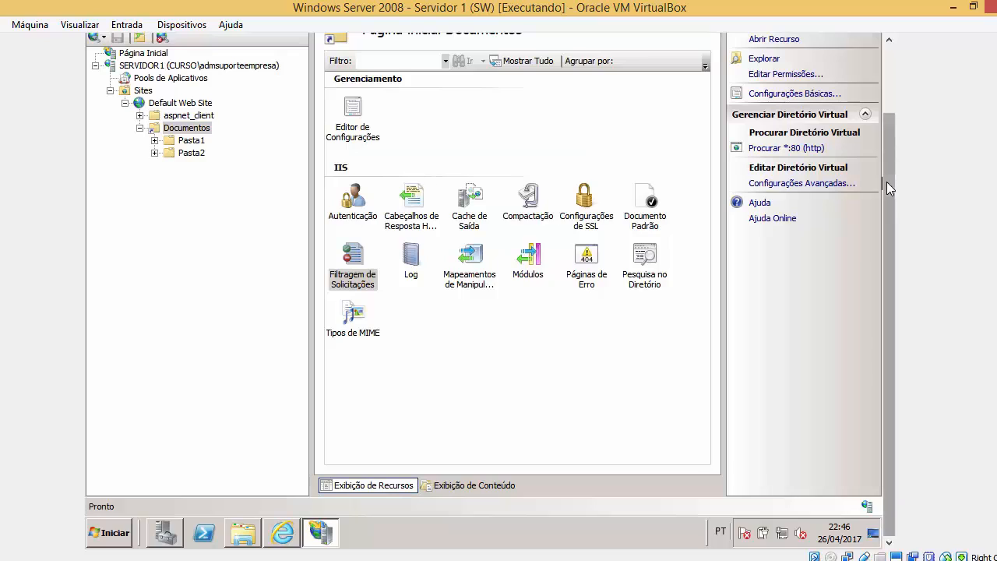
drag(887, 182, 889, 126)
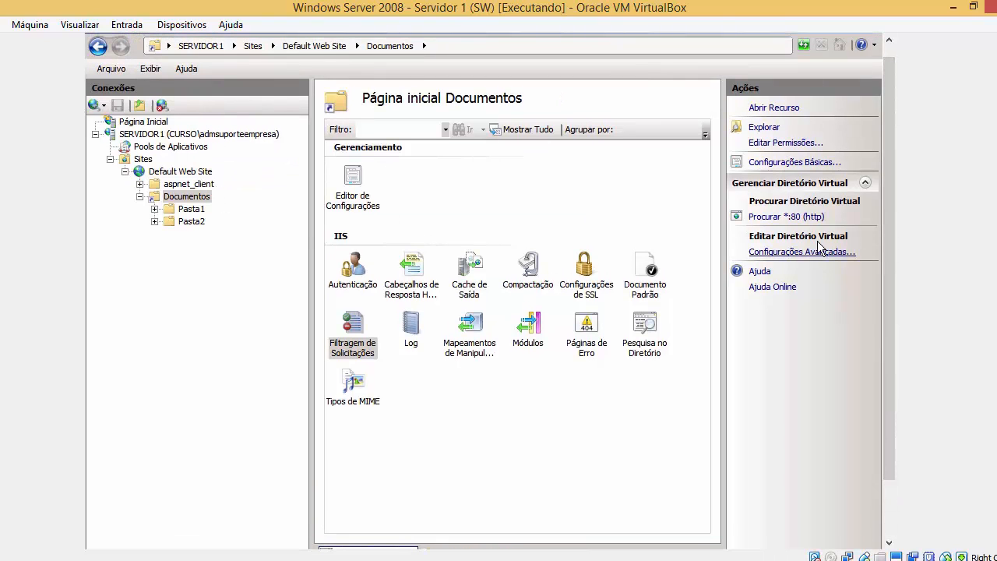
click(186, 199)
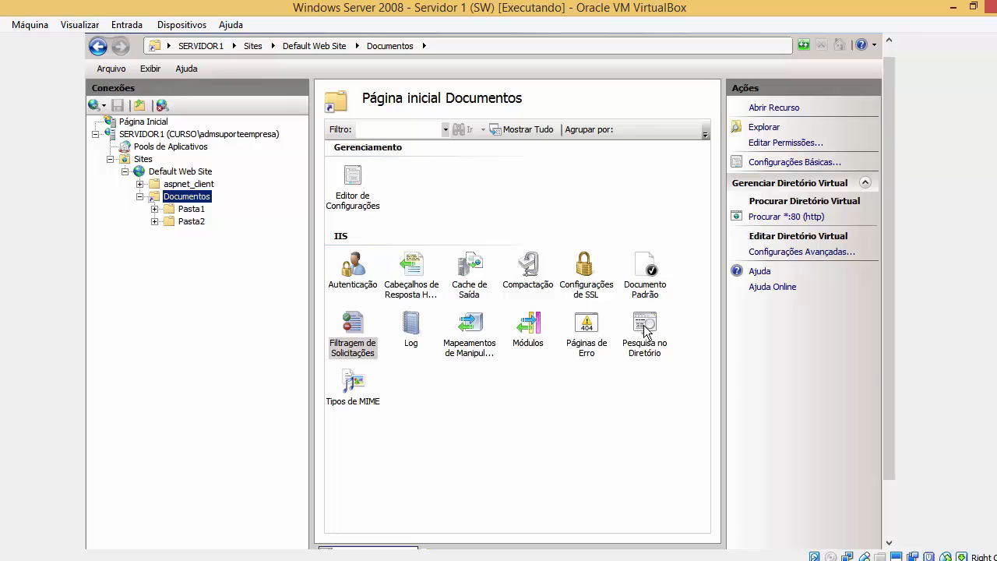
Open Pesquisa no Diretório for Documentos, recheck the 403.14 page, then minimize Internet Explorer.
double_click(651, 347)
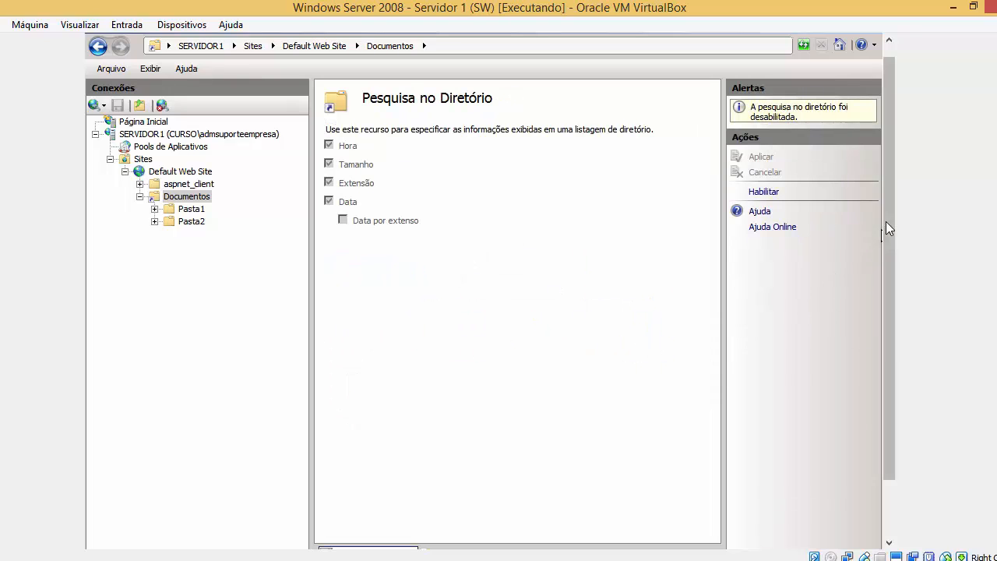
drag(889, 223, 874, 192)
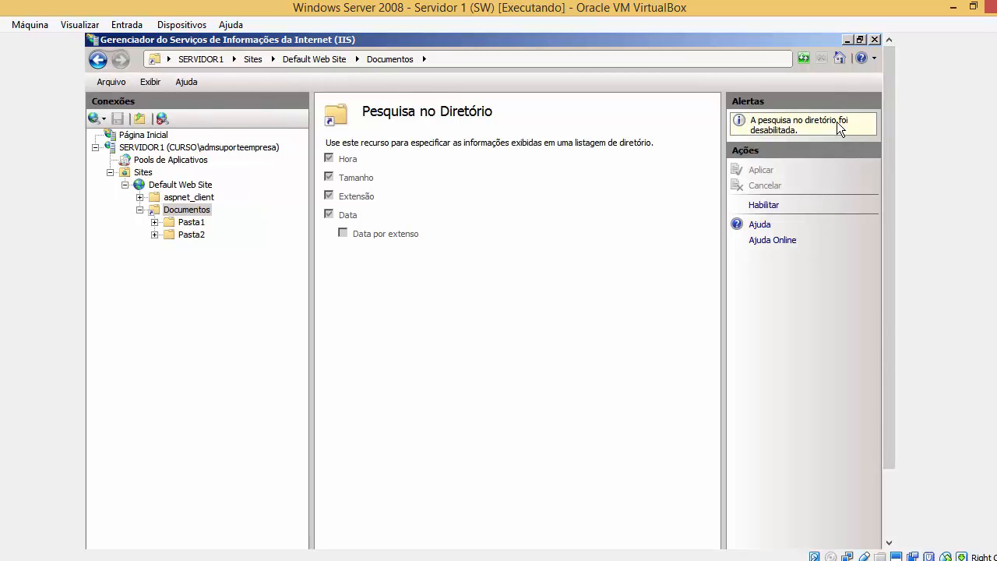
drag(888, 238, 889, 312)
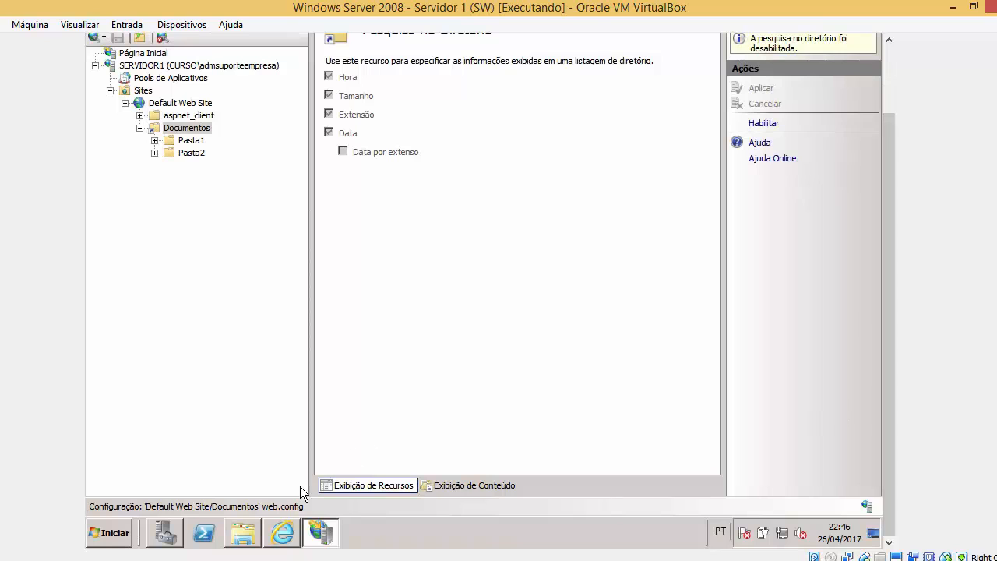
click(254, 533)
click(295, 536)
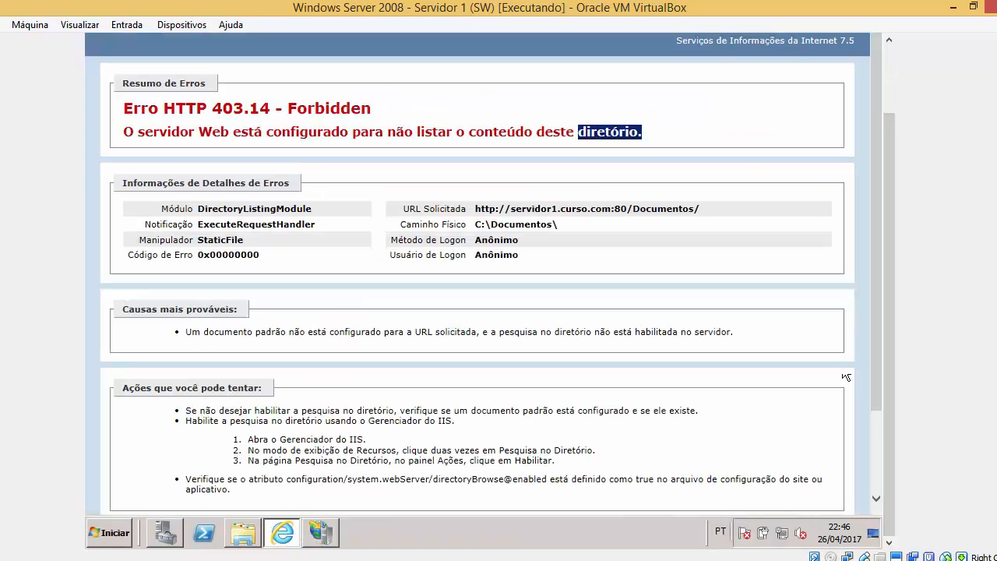
drag(887, 175, 888, 125)
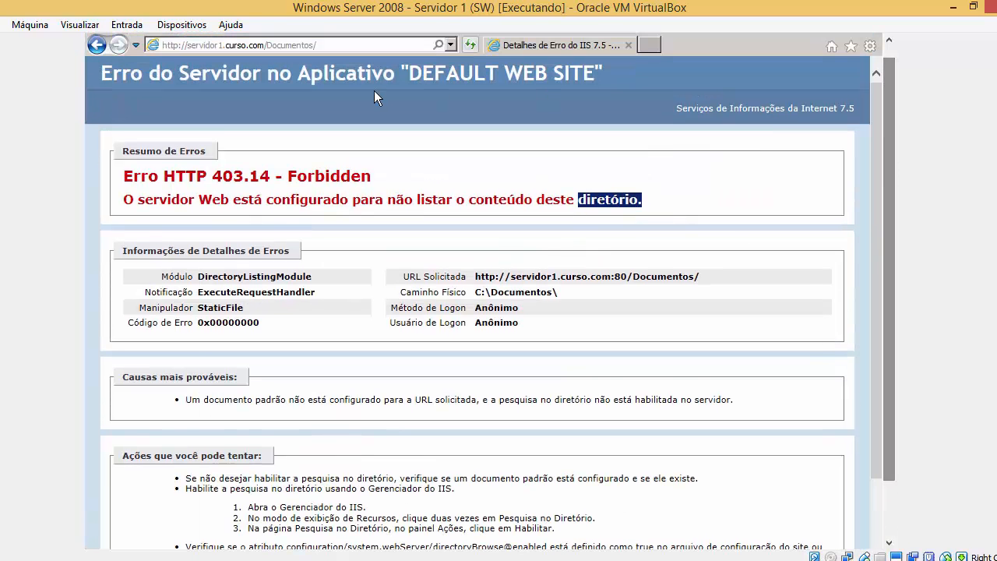
click(330, 47)
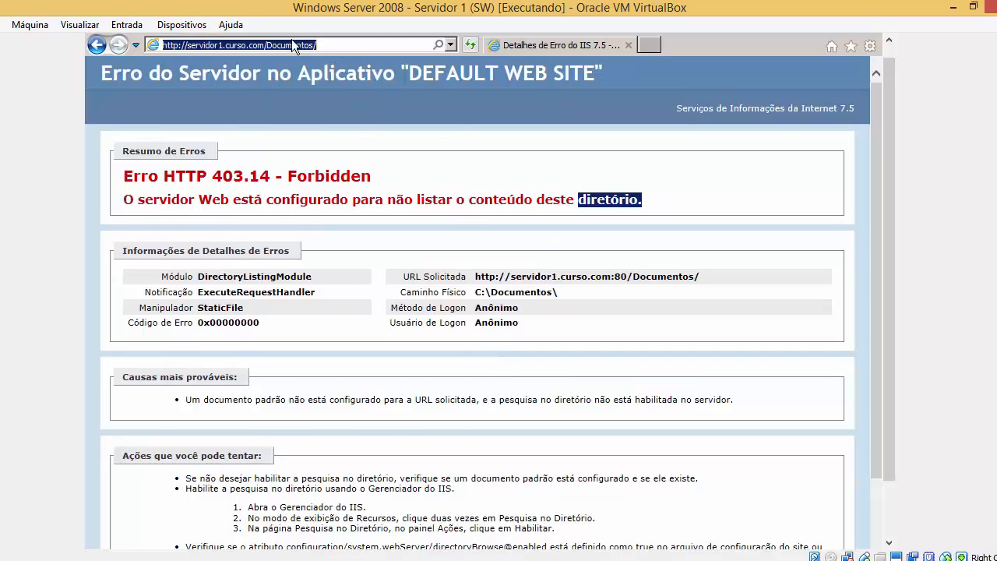
click(538, 129)
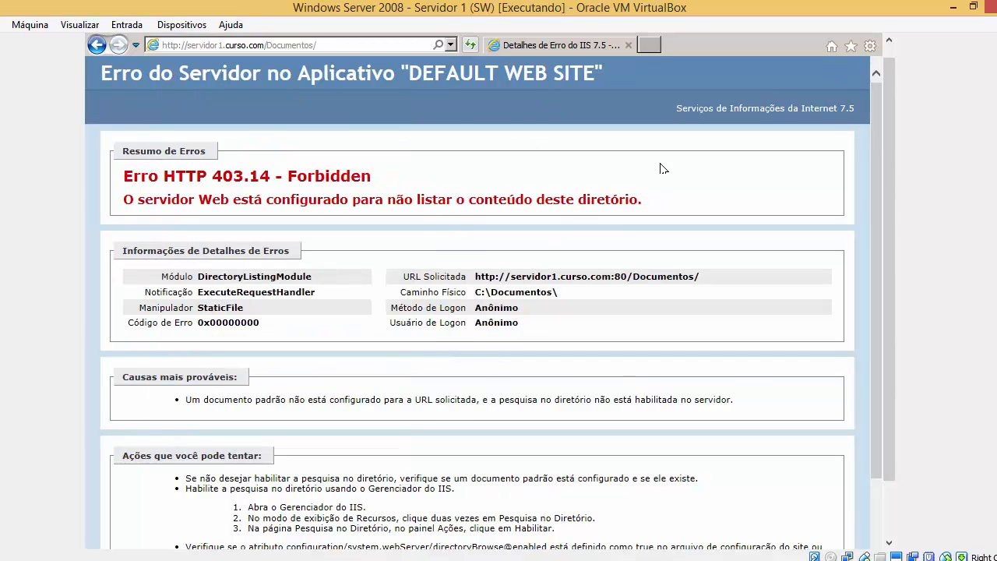
drag(889, 73, 889, 63)
click(847, 38)
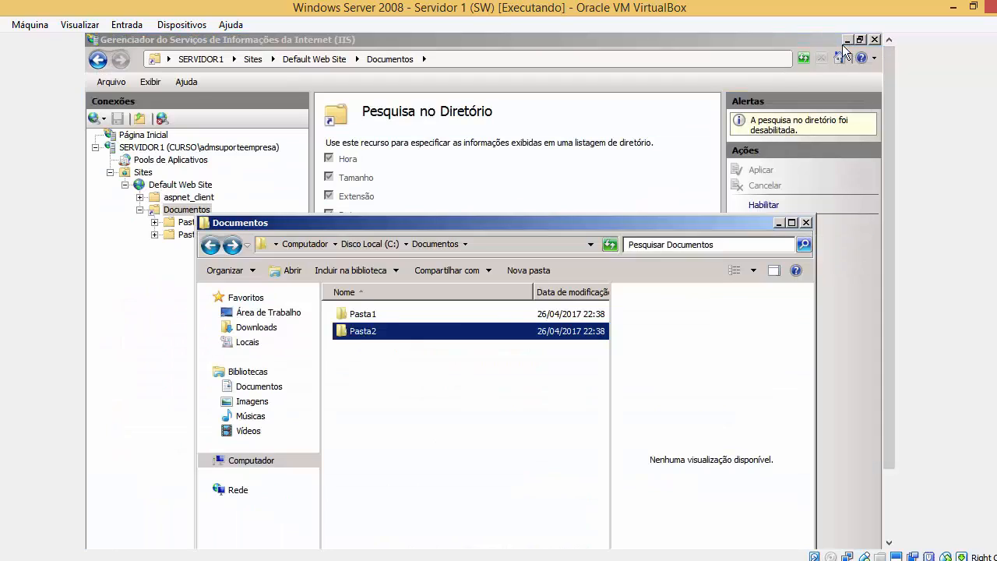
Close the folder window and enable Pesquisa no Diretório, toggling it off and back on.
click(806, 224)
click(768, 206)
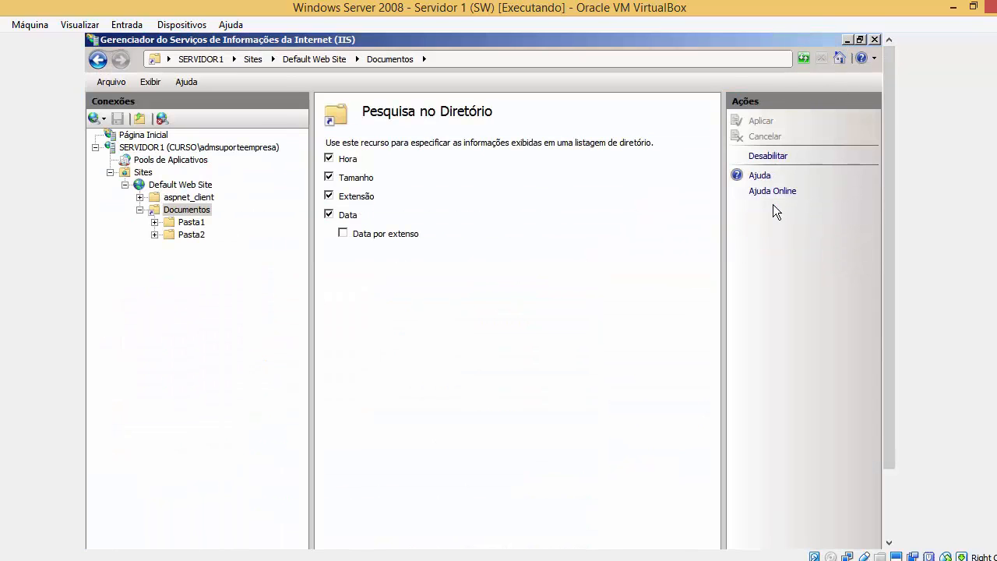
click(787, 158)
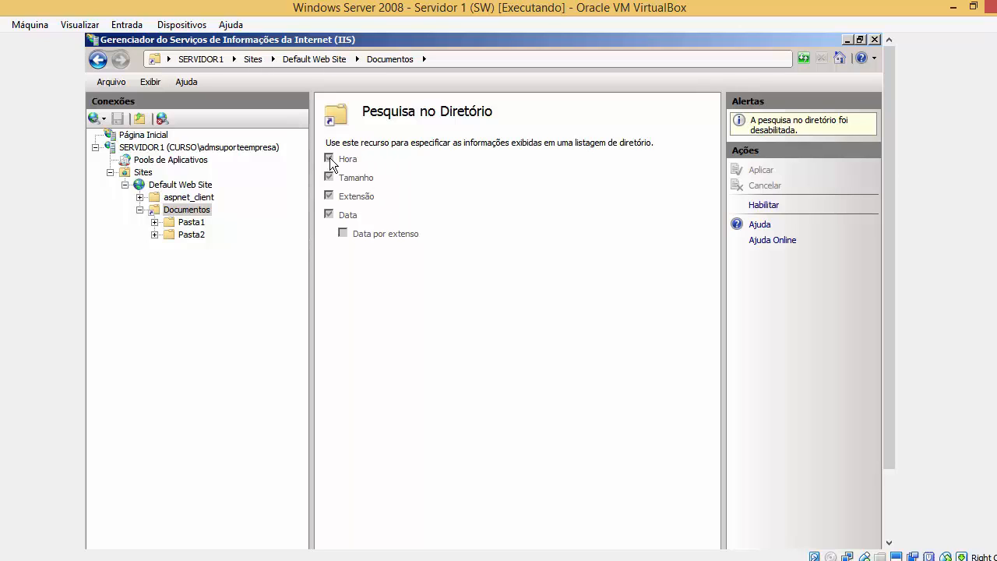
click(783, 204)
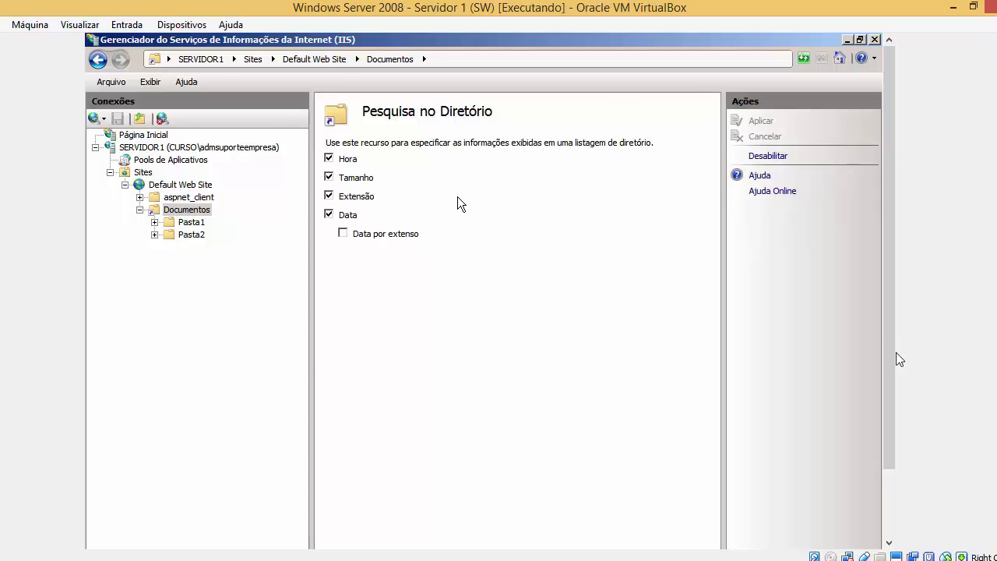
drag(891, 413, 891, 482)
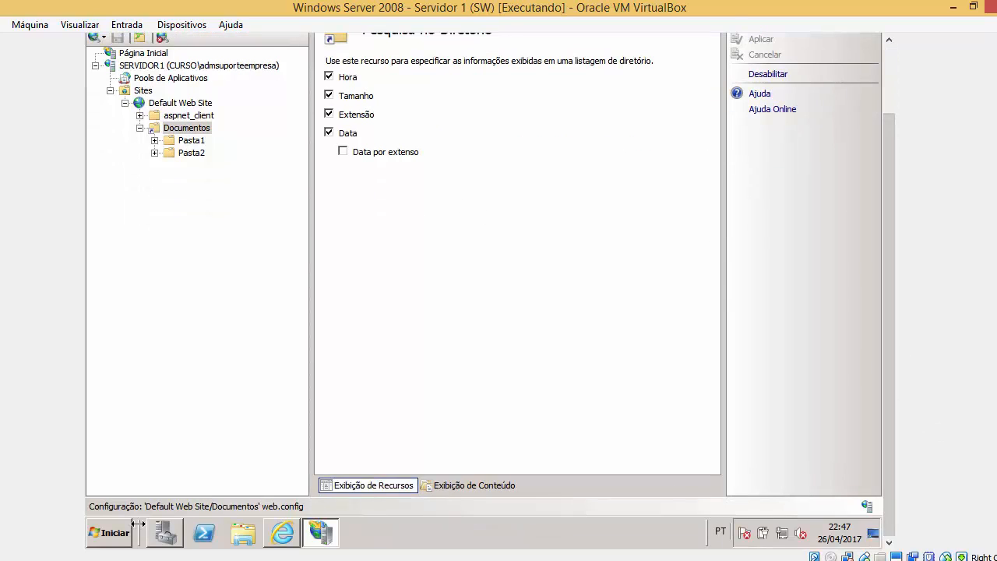
click(109, 534)
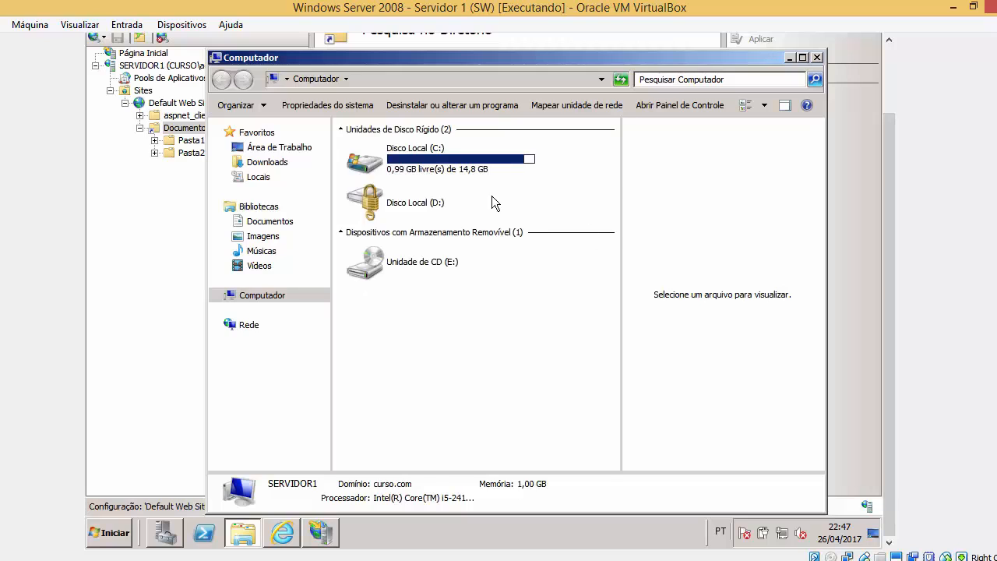
double_click(450, 166)
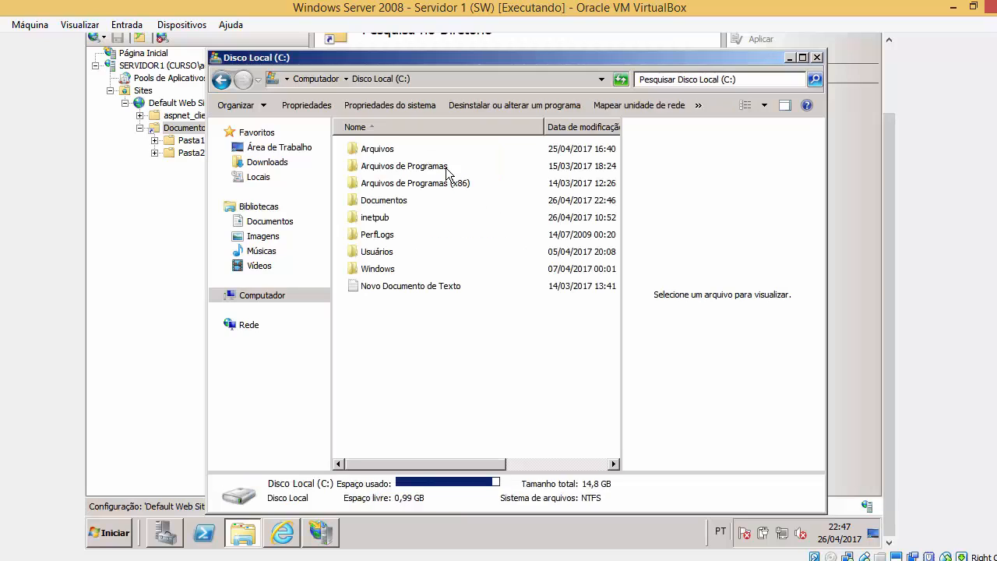
double_click(408, 201)
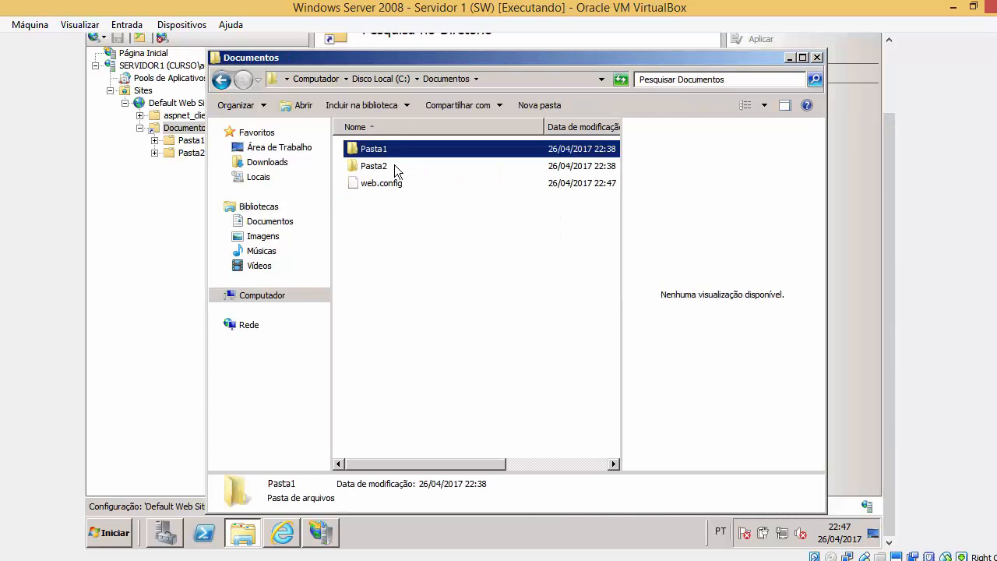
click(397, 166)
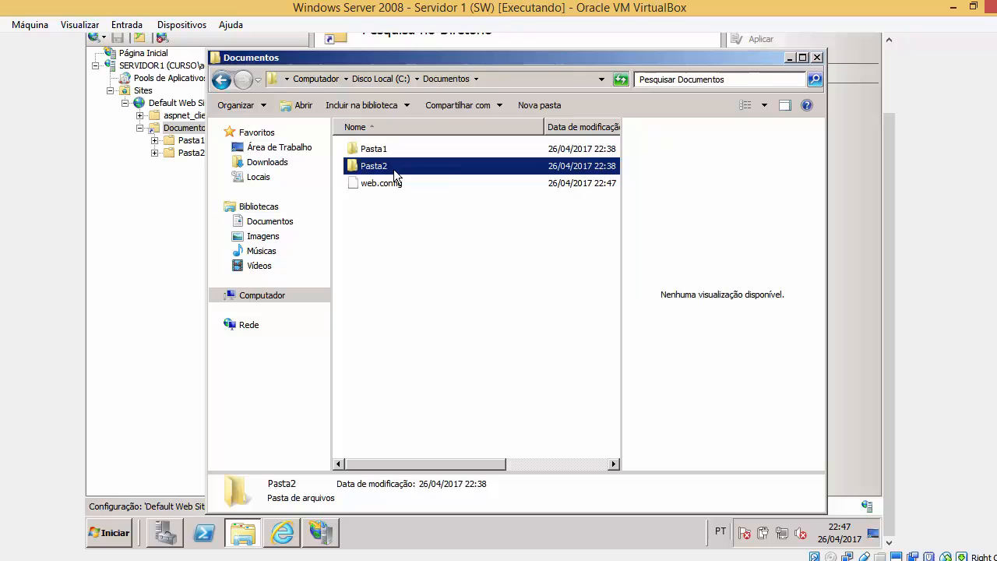
click(817, 57)
drag(885, 146, 884, 81)
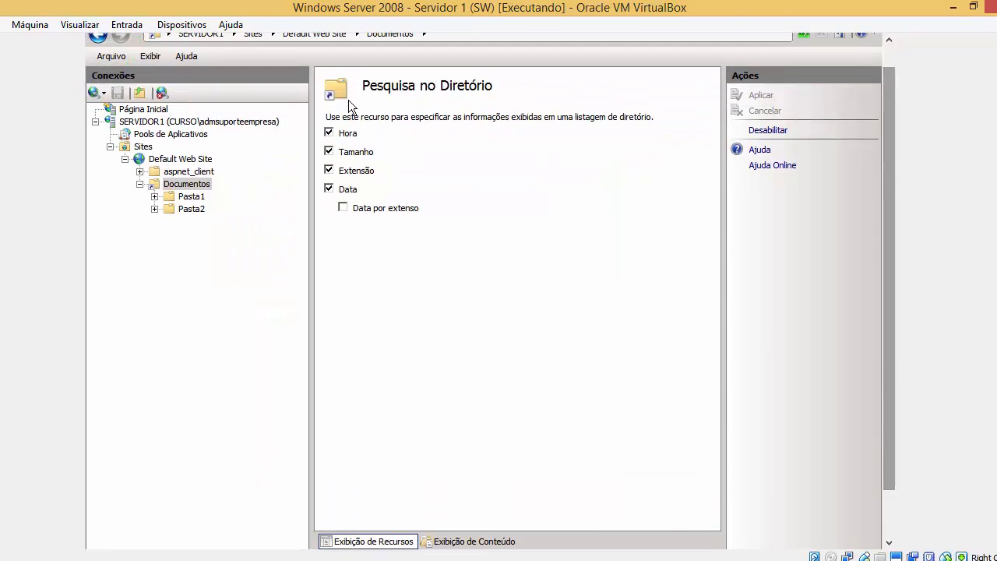
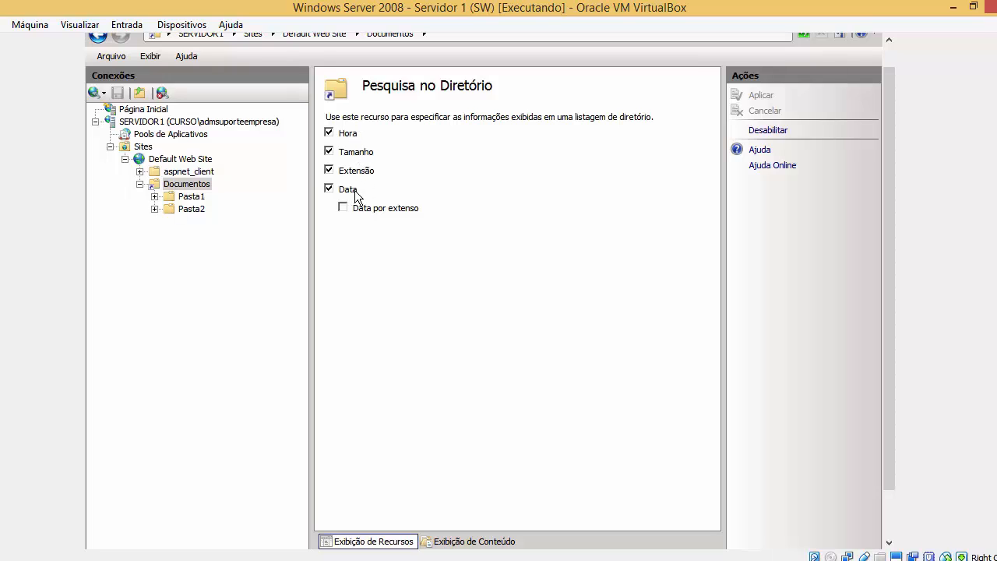
Tick 'Data por extenso' for directory browsing, then bring up the 403.14 error page in Internet Explorer.
click(345, 209)
drag(890, 421, 892, 485)
click(298, 523)
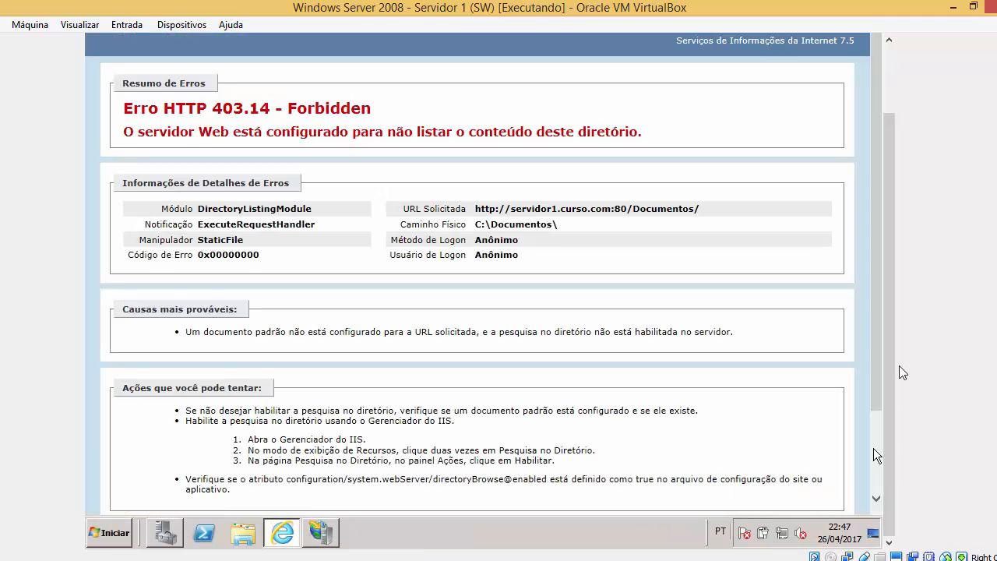
drag(894, 357, 894, 276)
Reload the /Documentos/ address so the browser lists Pasta1, Pasta2 and web.config.
click(366, 60)
click(277, 59)
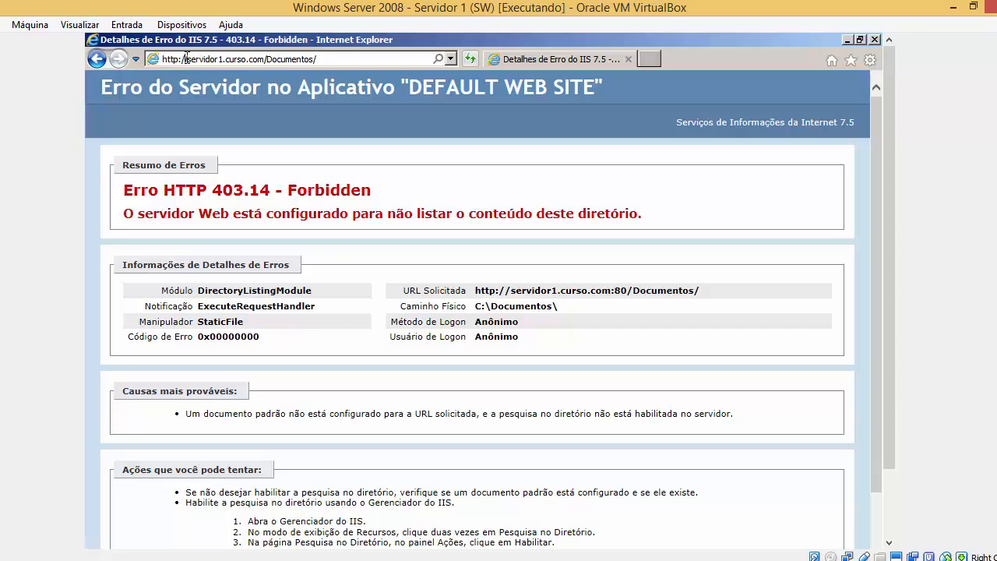
drag(186, 59, 339, 64)
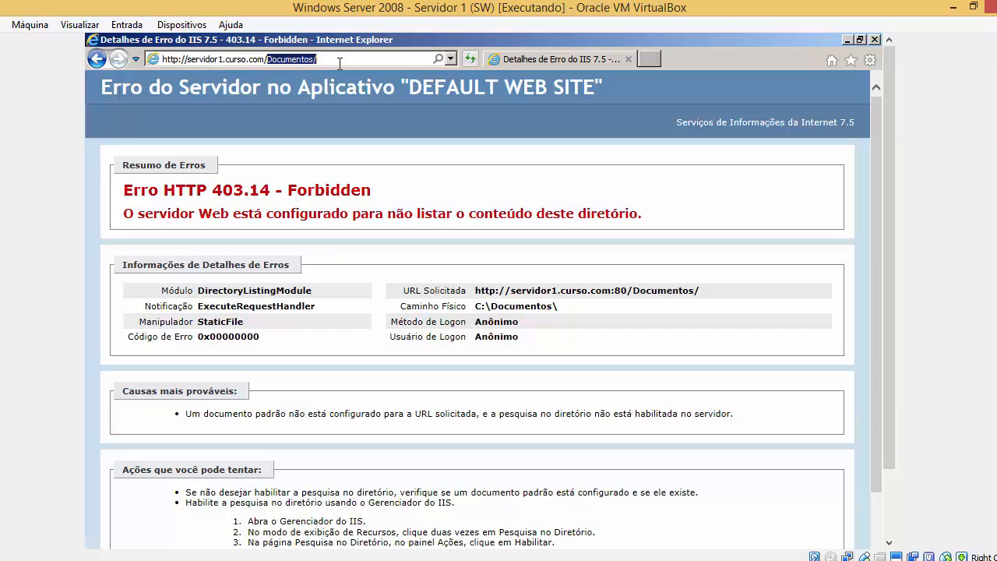
drag(268, 62, 328, 61)
key(Return)
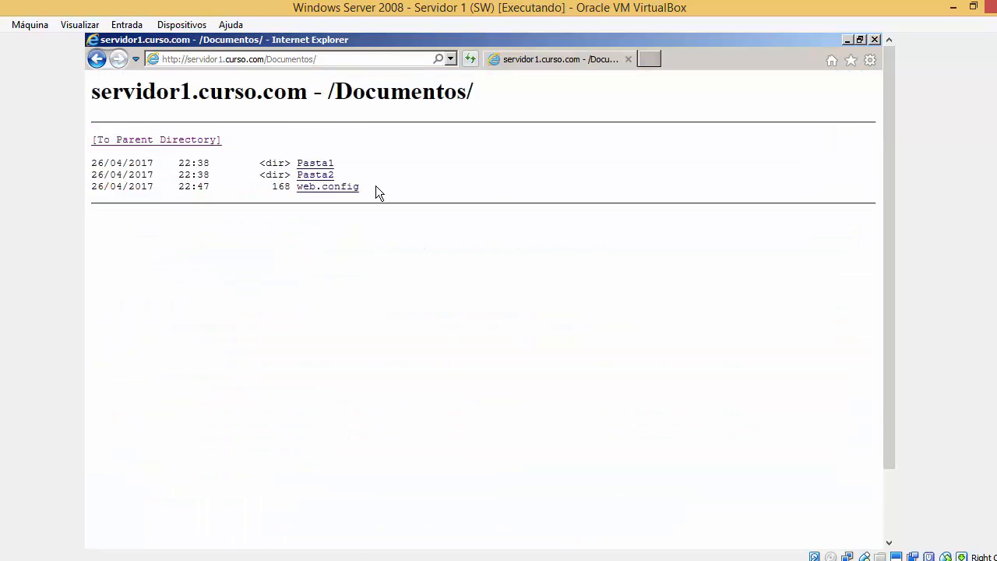
click(343, 60)
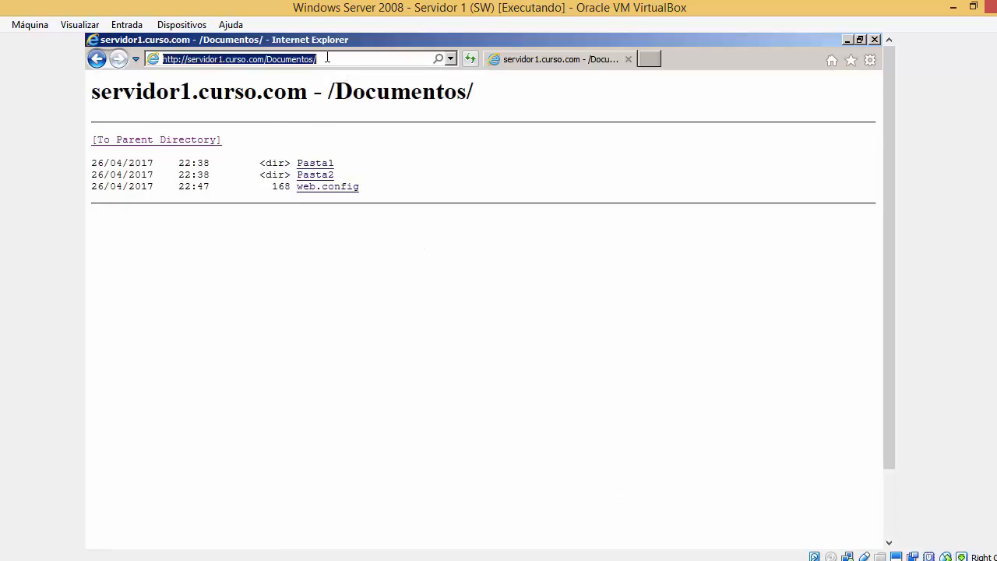
drag(318, 60, 294, 61)
scroll(893, 462, down, 3)
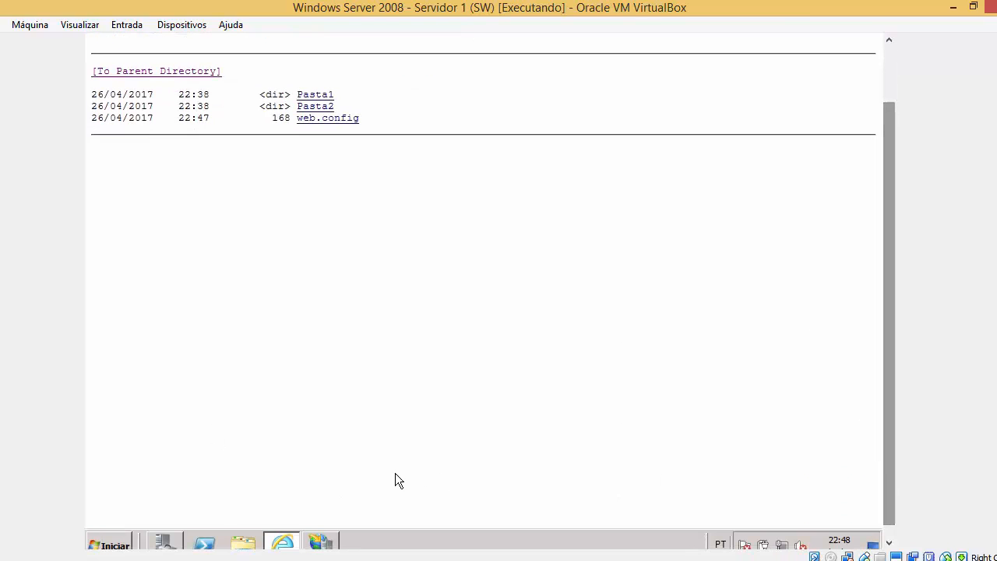
click(124, 540)
Open C:\Documentos from Computador and place the folder window beside the browser.
click(366, 304)
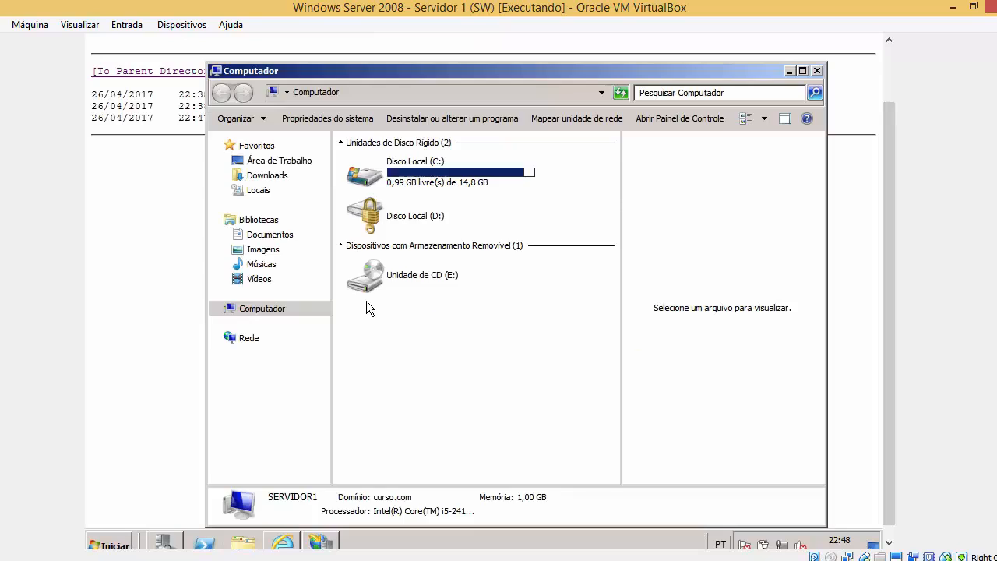
double_click(451, 180)
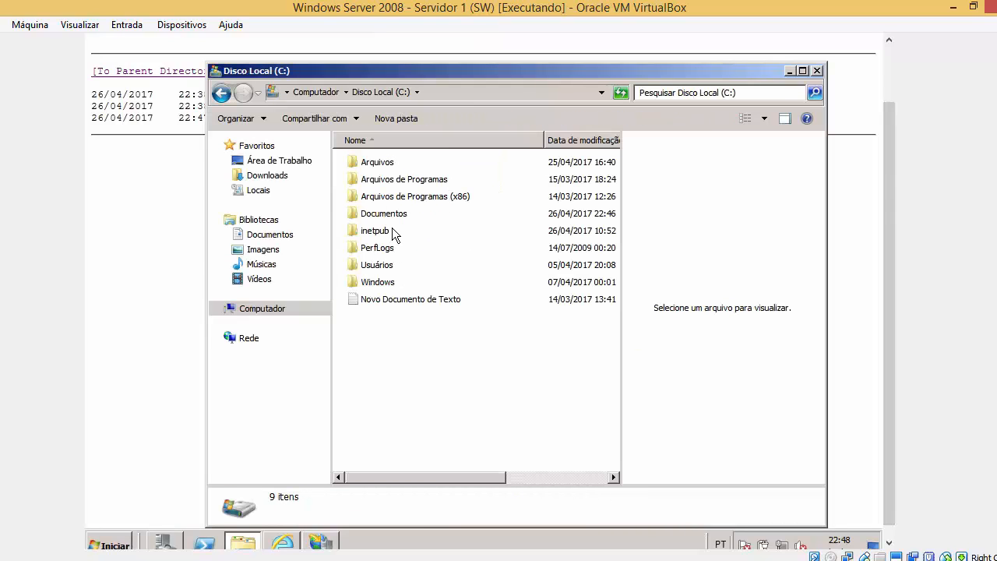
double_click(394, 214)
drag(447, 81, 635, 102)
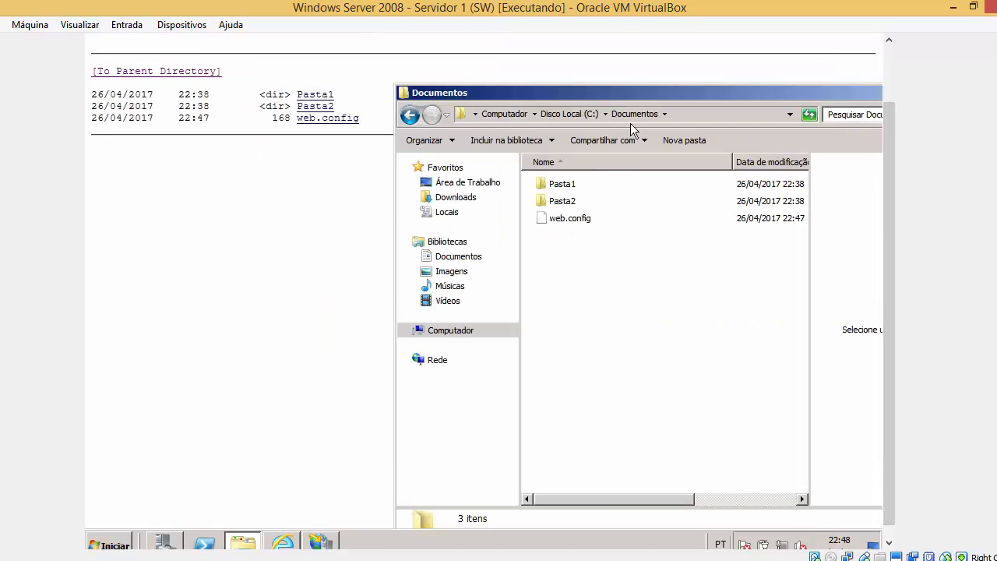
Look inside Pasta1 and Pasta2, return to Documentos, and uncover the browser listing.
double_click(581, 185)
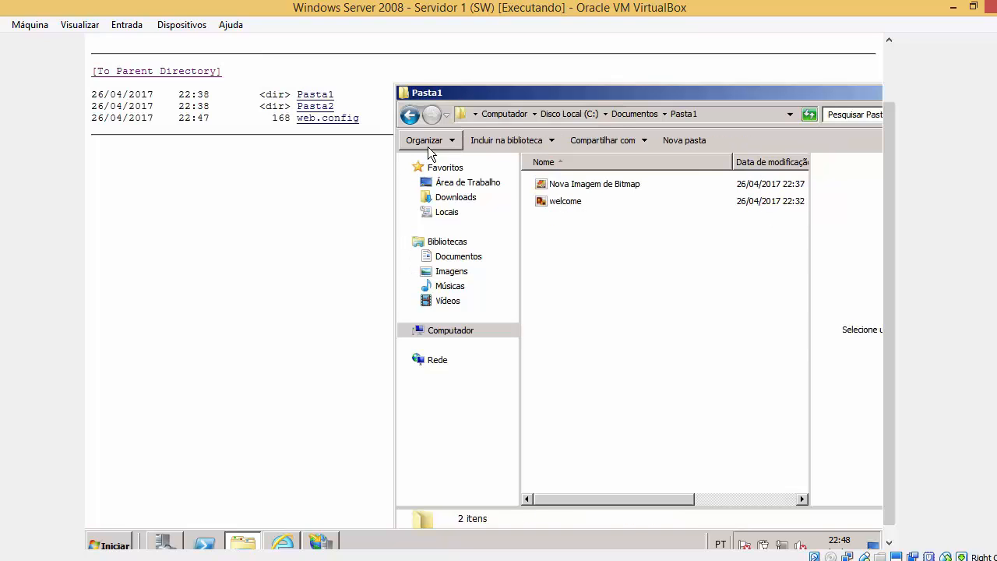
click(410, 115)
click(578, 200)
double_click(579, 200)
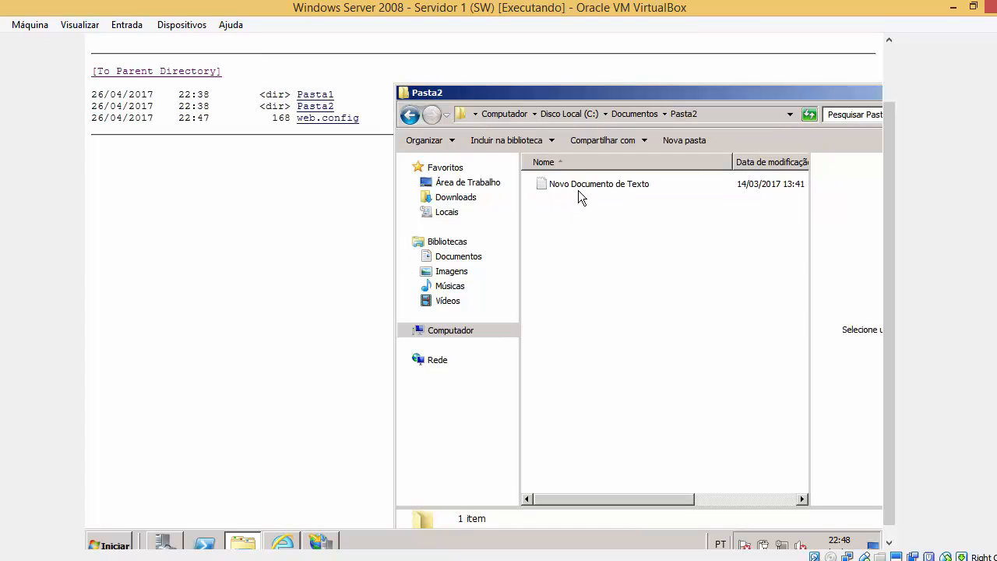
click(409, 114)
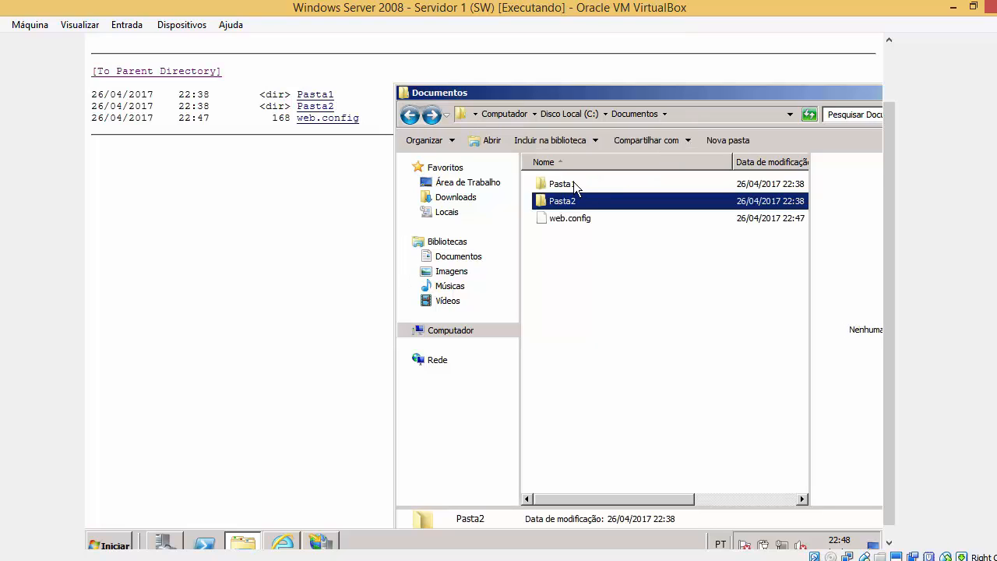
drag(888, 166, 887, 92)
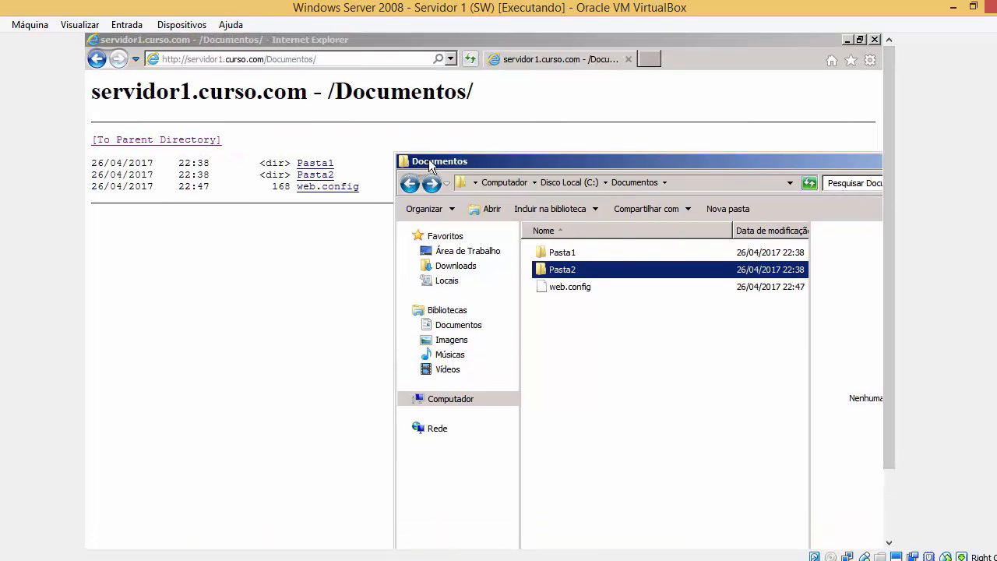
drag(428, 159, 550, 139)
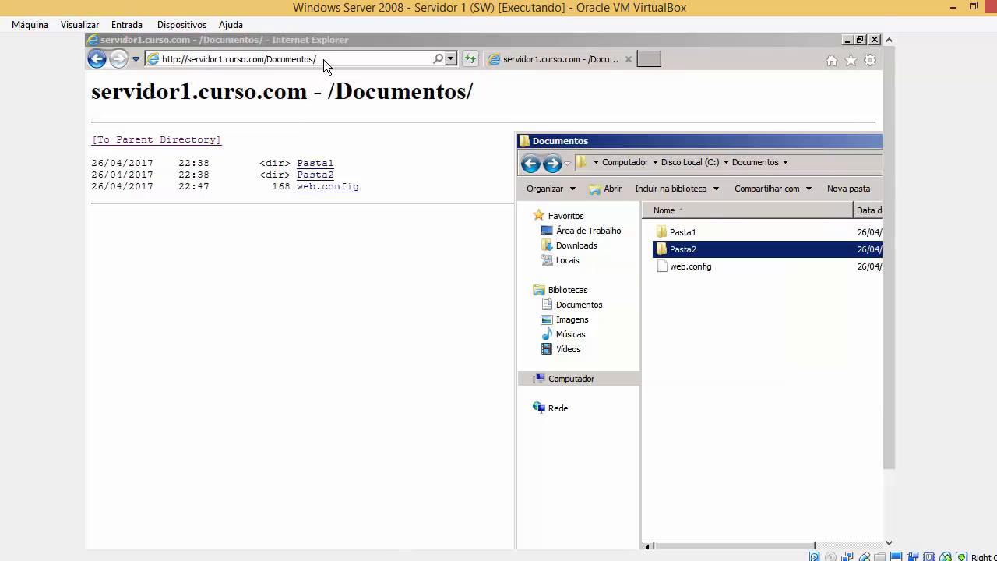
Open the Pasta1 listing in the browser, view welcome.png, and go back.
click(327, 165)
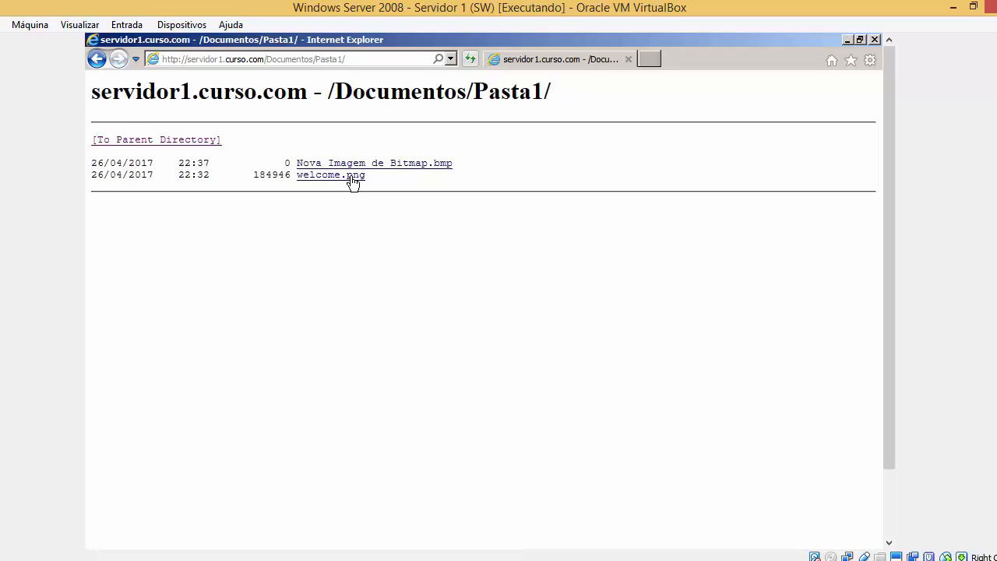
click(351, 176)
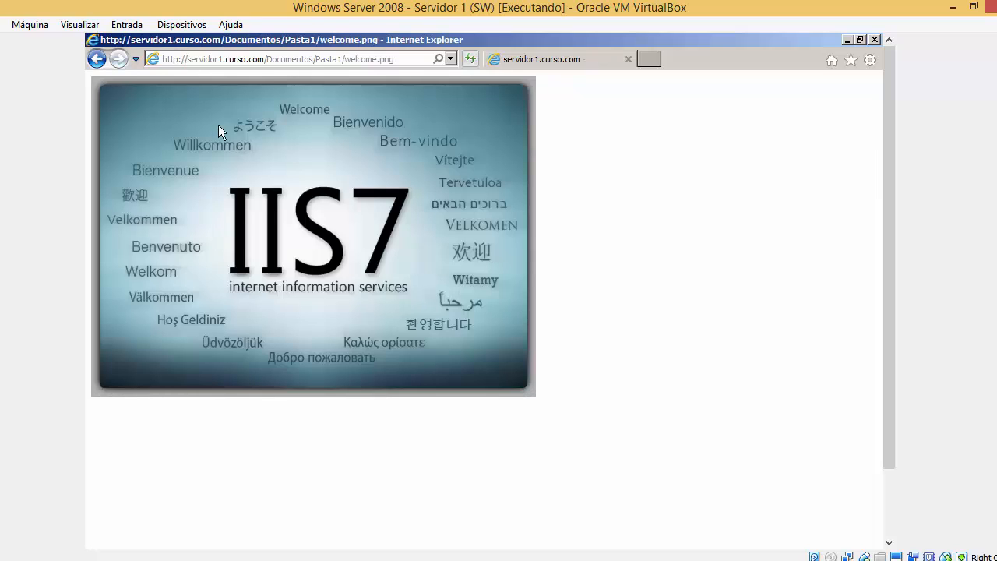
click(98, 61)
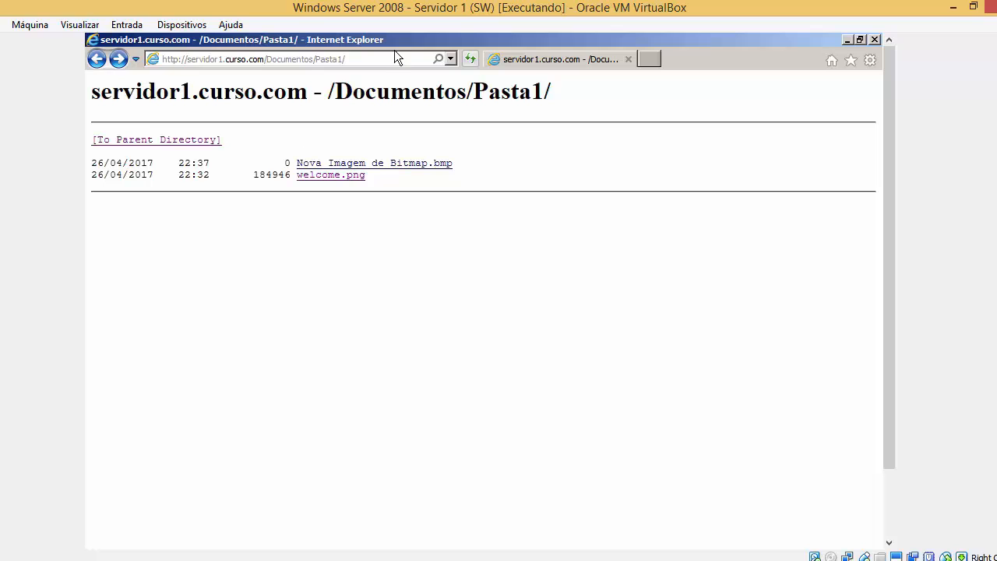
Highlight the /Documentos/Pasta1/ part of the address, then switch to IIS Manager.
click(336, 60)
click(325, 61)
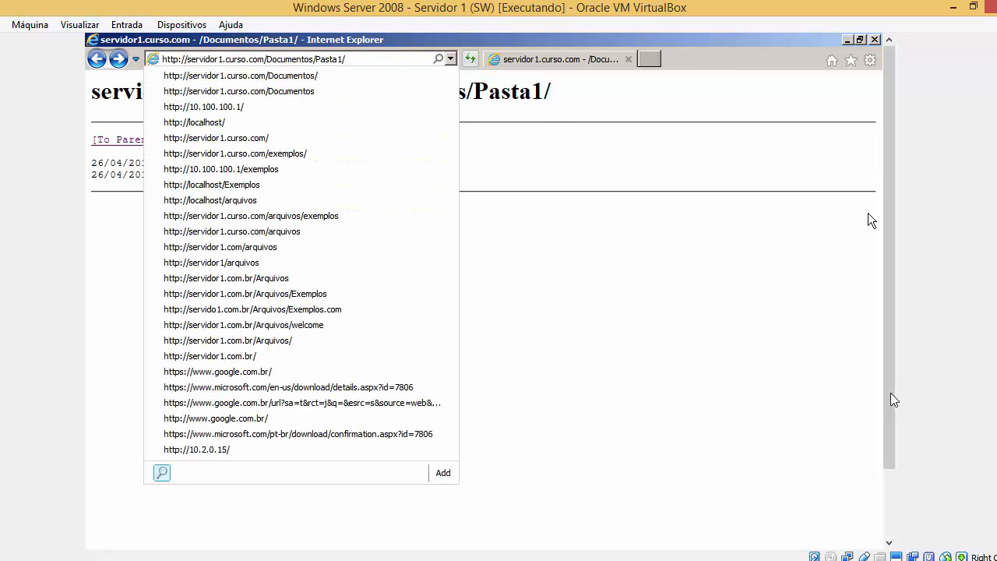
scroll(888, 417, down, 2)
scroll(889, 417, up, 2)
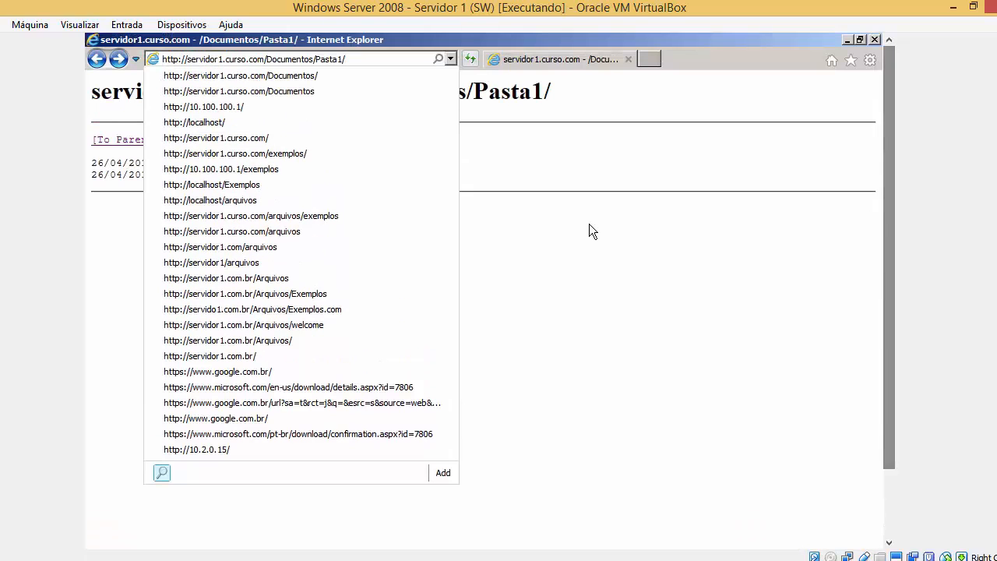
drag(347, 60, 394, 69)
click(654, 341)
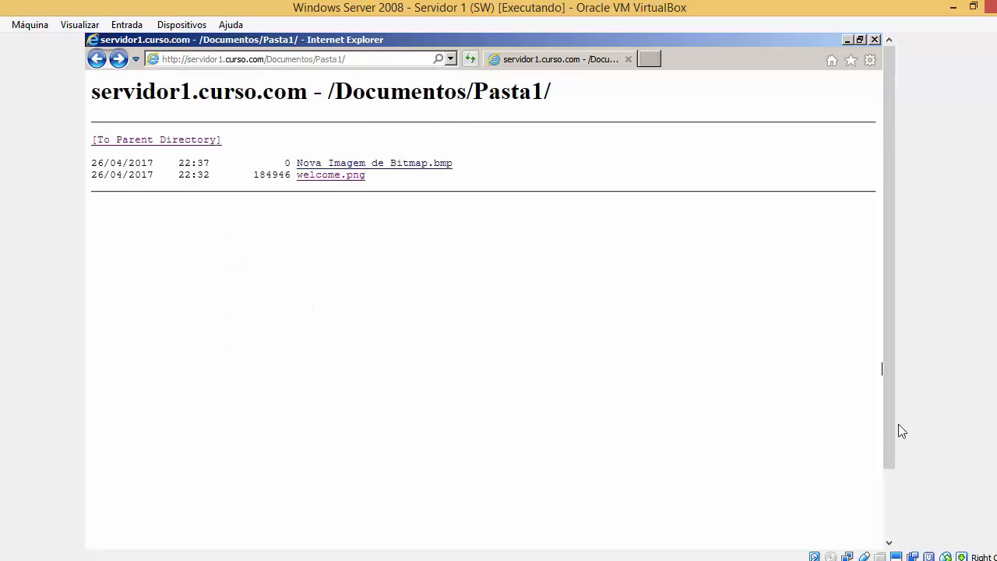
drag(890, 433, 876, 508)
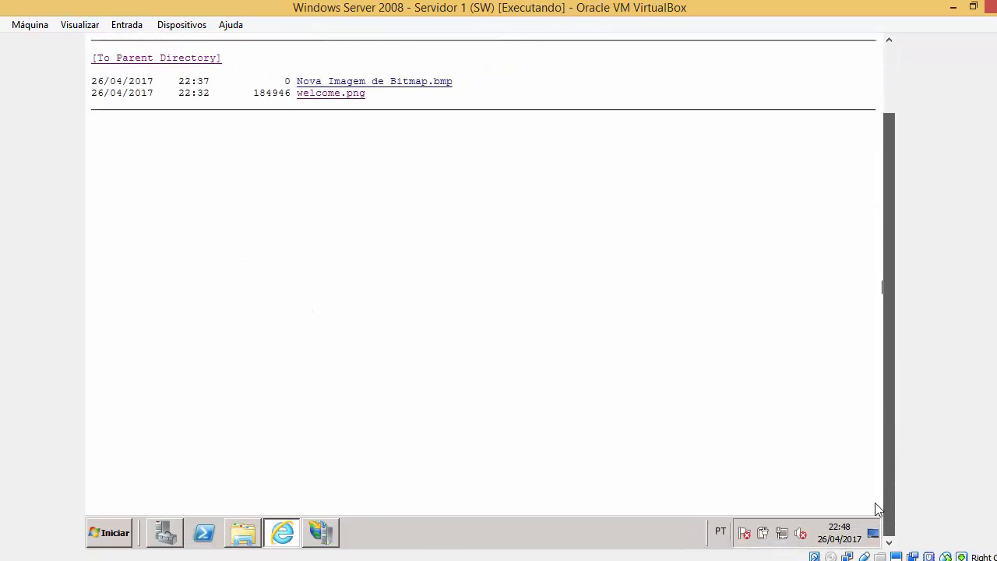
click(326, 532)
drag(891, 229, 891, 148)
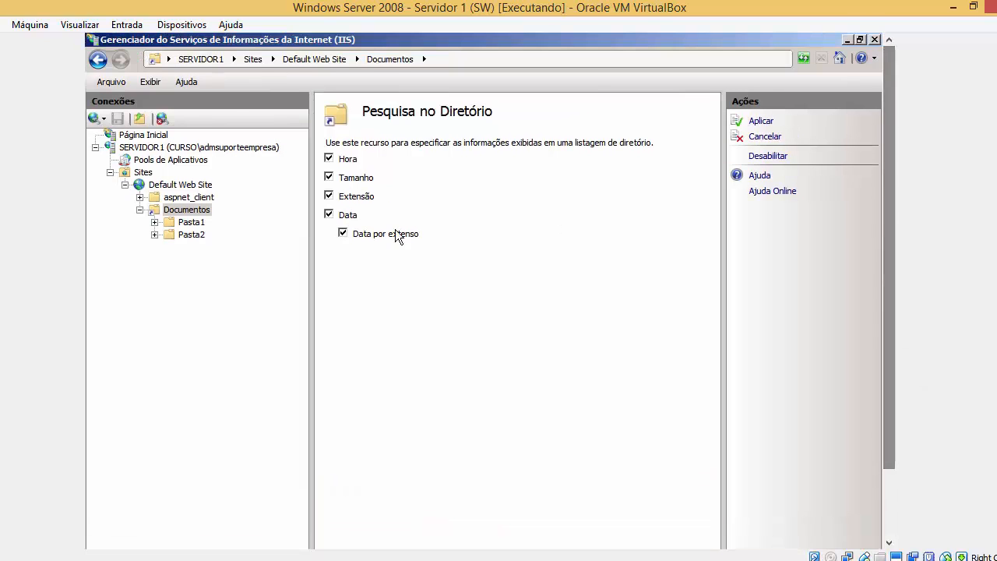
Start adding a virtual directory under Default Web Site with the alias Documentos2.
right_click(143, 173)
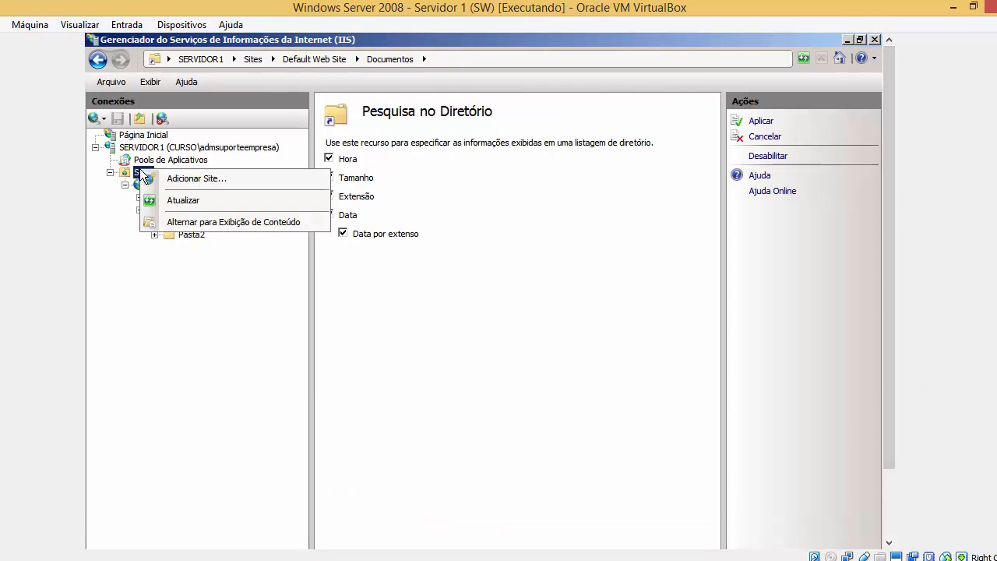
click(191, 314)
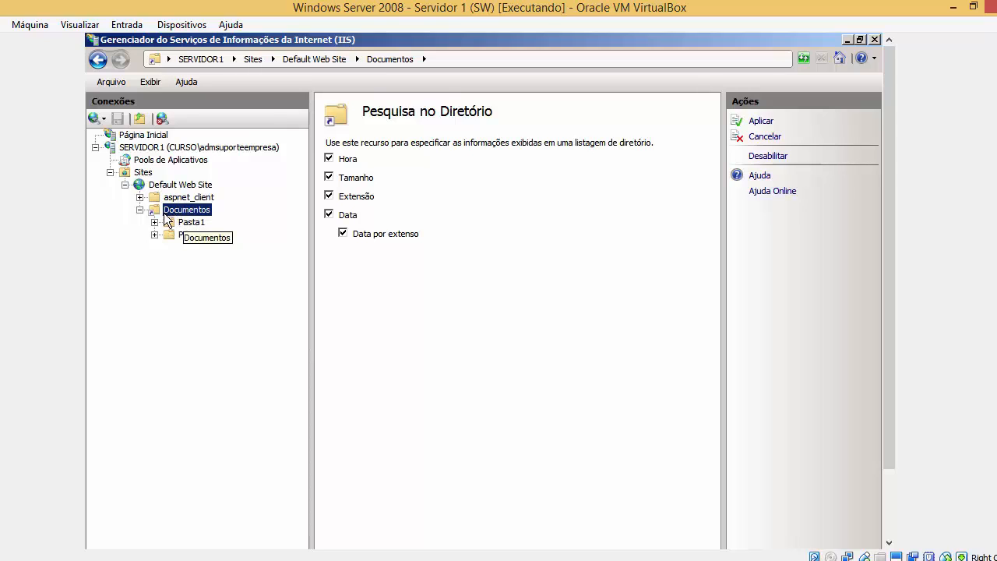
right_click(201, 187)
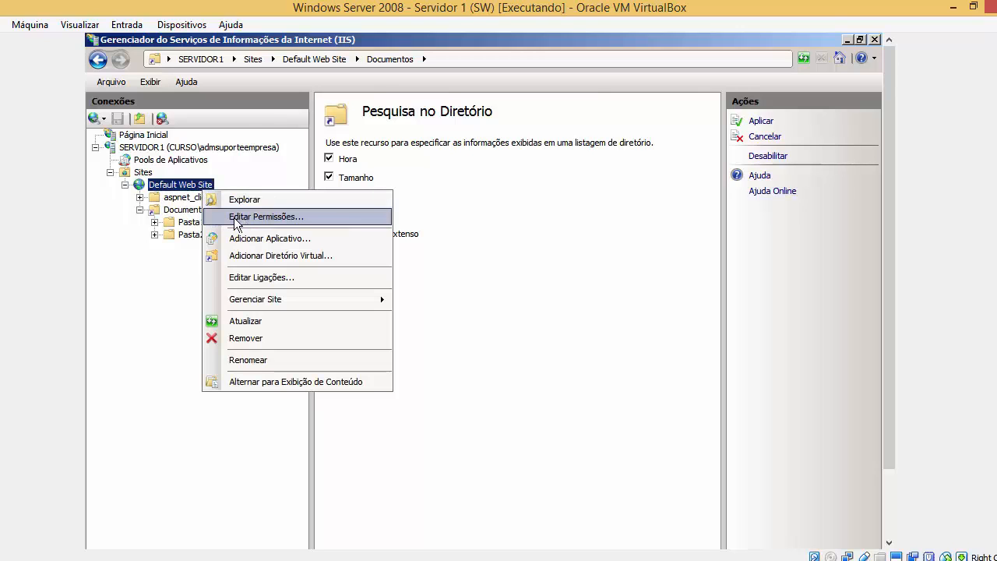
click(253, 259)
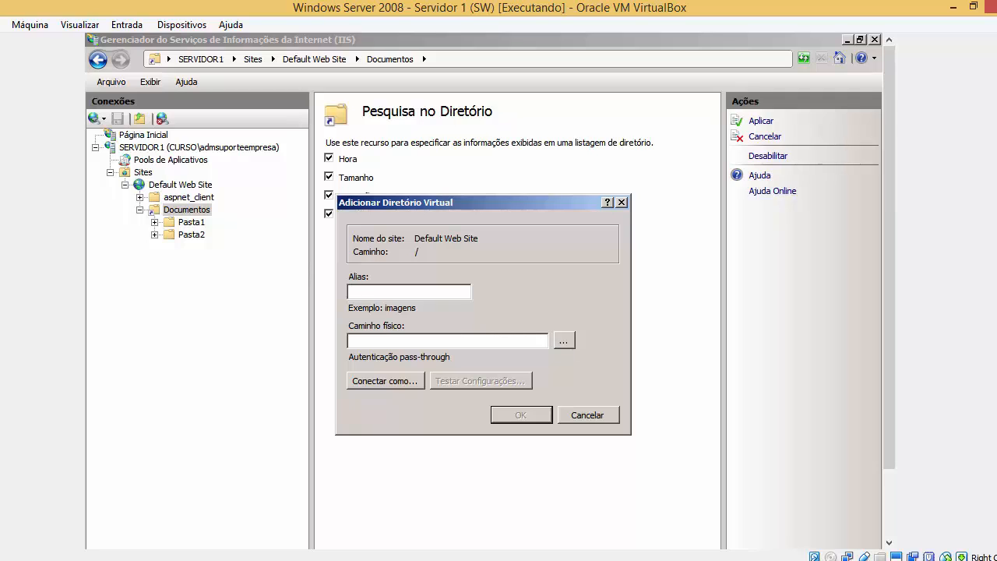
text(Documen)
key(BackSpace)
text(ent)
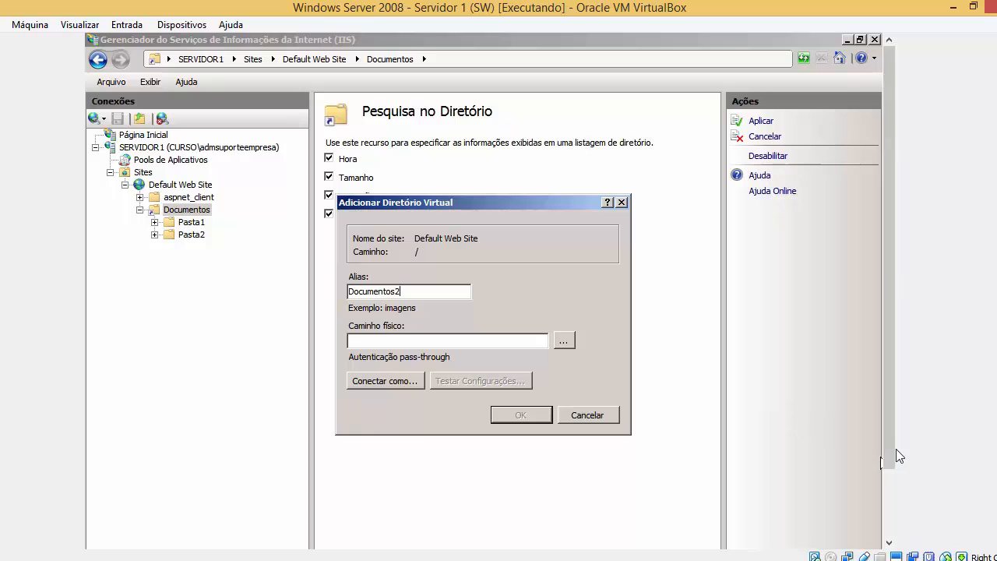
drag(889, 454, 888, 524)
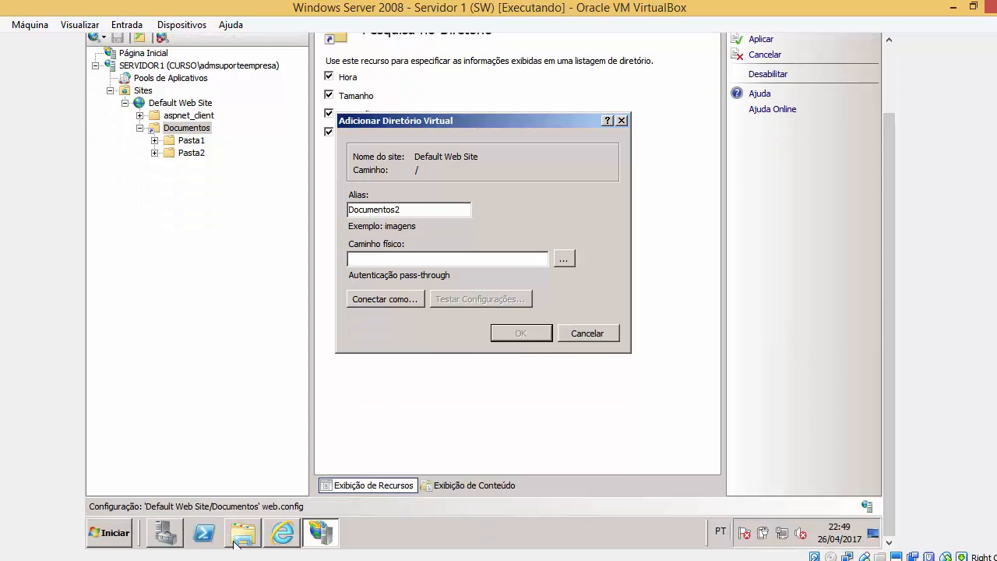
Create a new folder named Documentos2 on drive C:.
click(236, 540)
drag(622, 63, 378, 63)
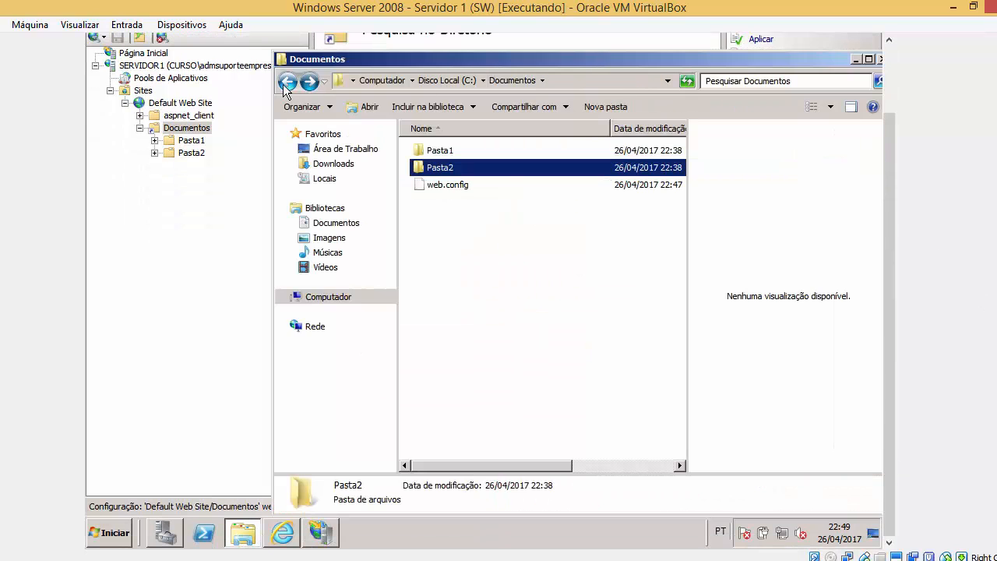
click(447, 80)
right_click(450, 350)
mouse_move(526, 483)
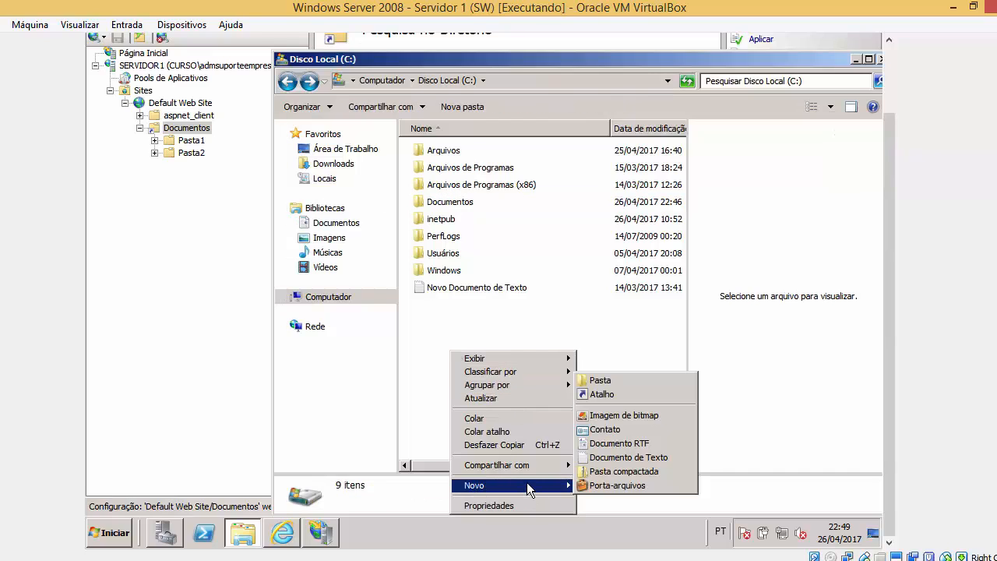
click(604, 380)
text(D)
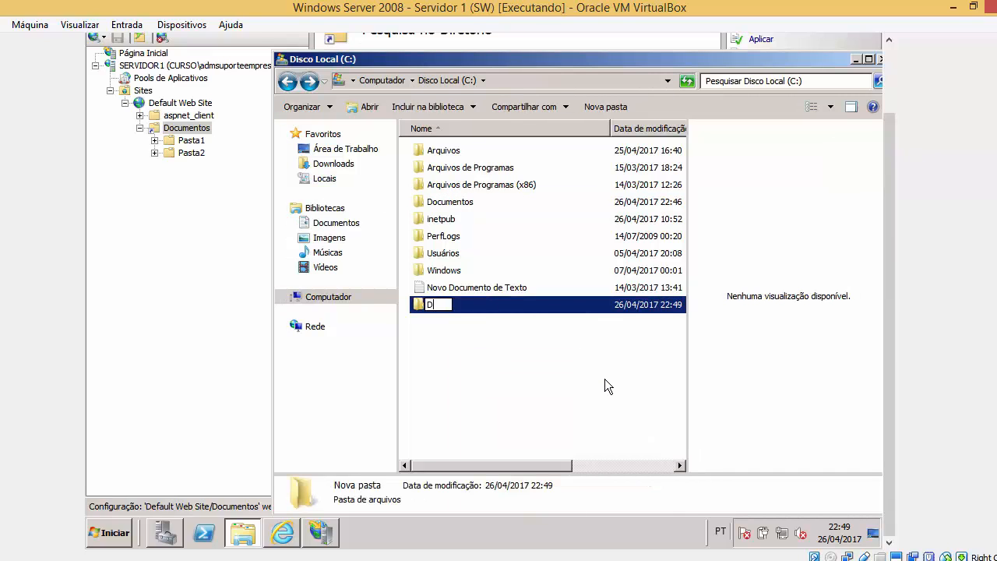
text(ocumentos2)
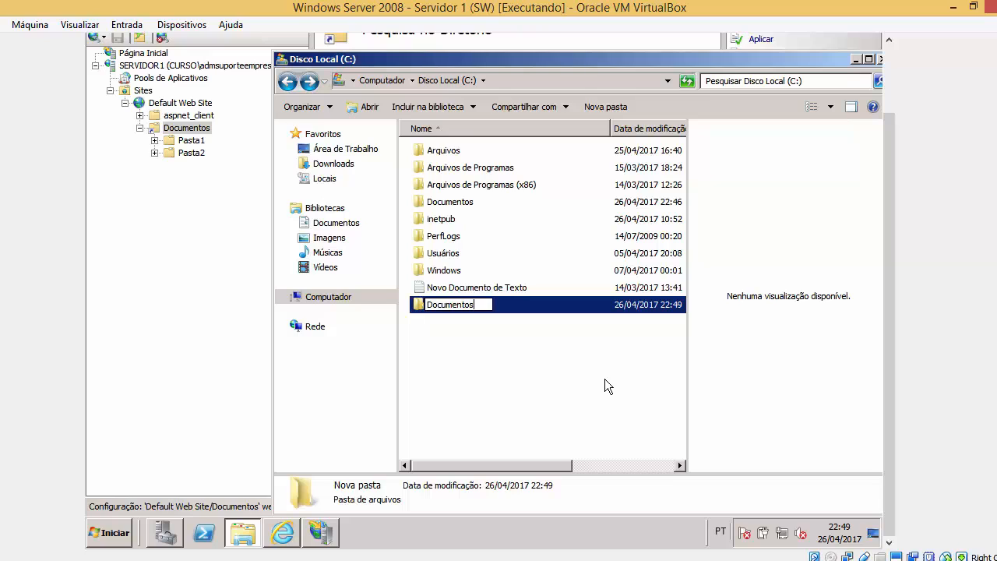
click(605, 379)
Inside Documentos2, create an empty subfolder named Pasta1.
double_click(588, 305)
right_click(589, 302)
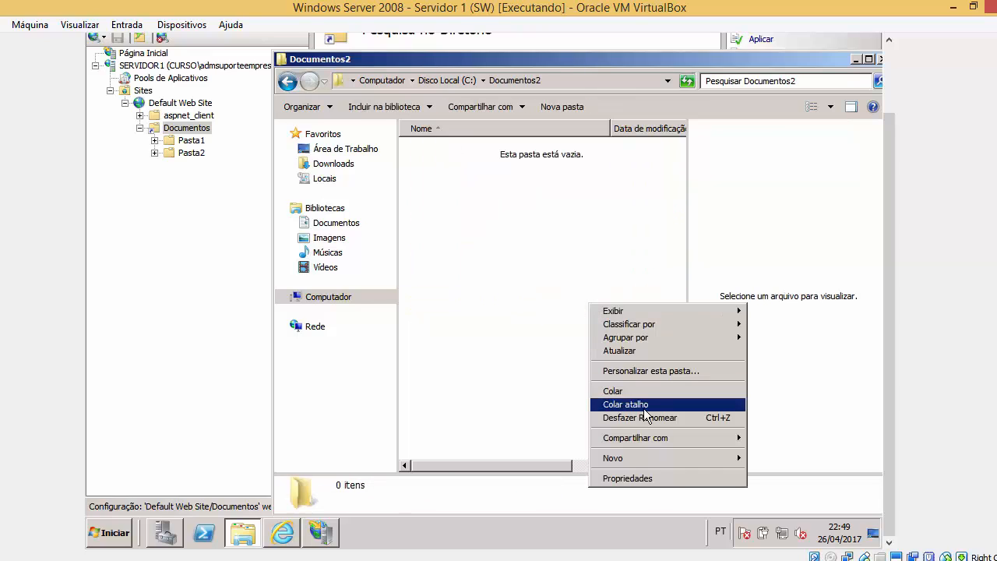
click(771, 353)
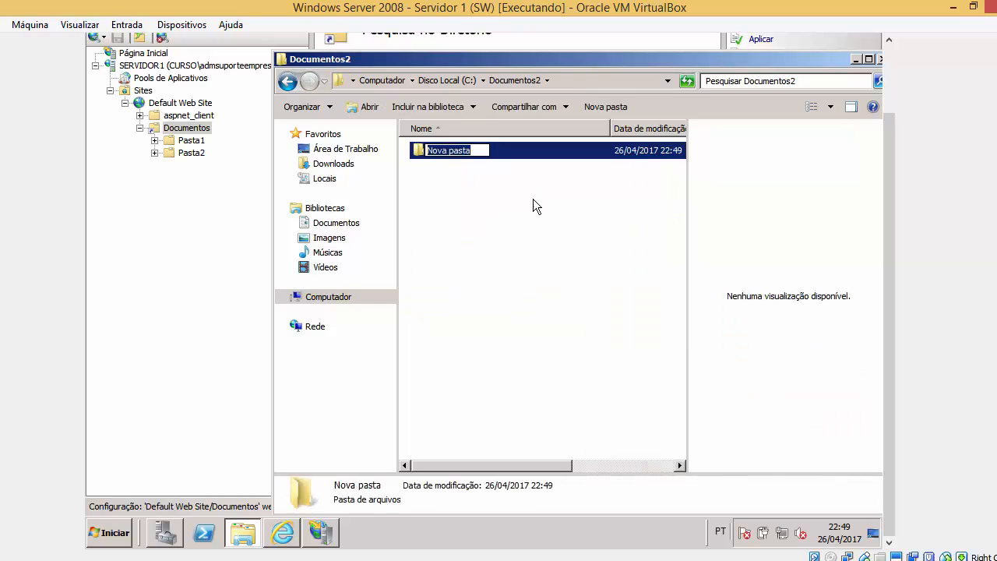
text(Pasta1)
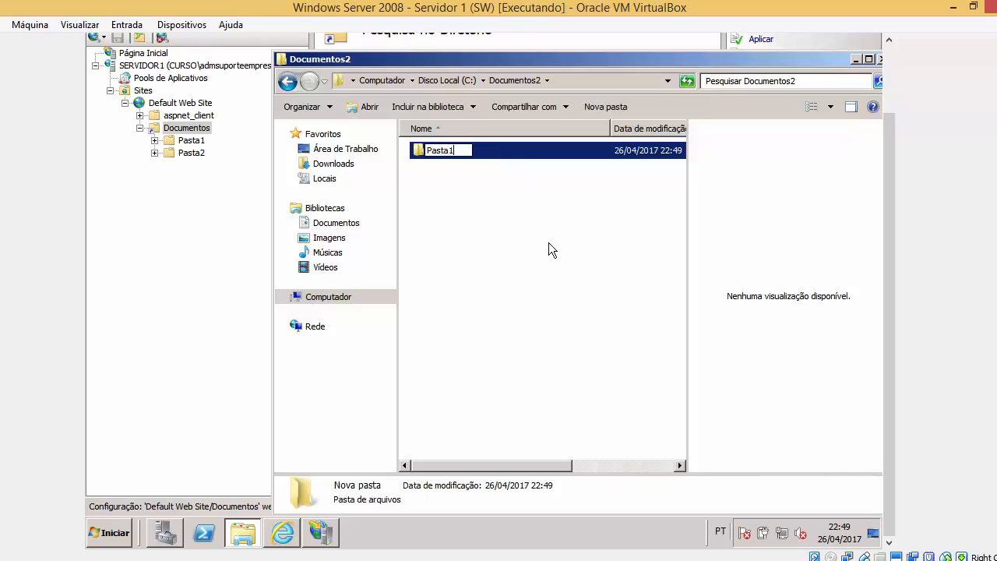
click(549, 242)
drag(889, 156, 887, 97)
drag(766, 129, 684, 100)
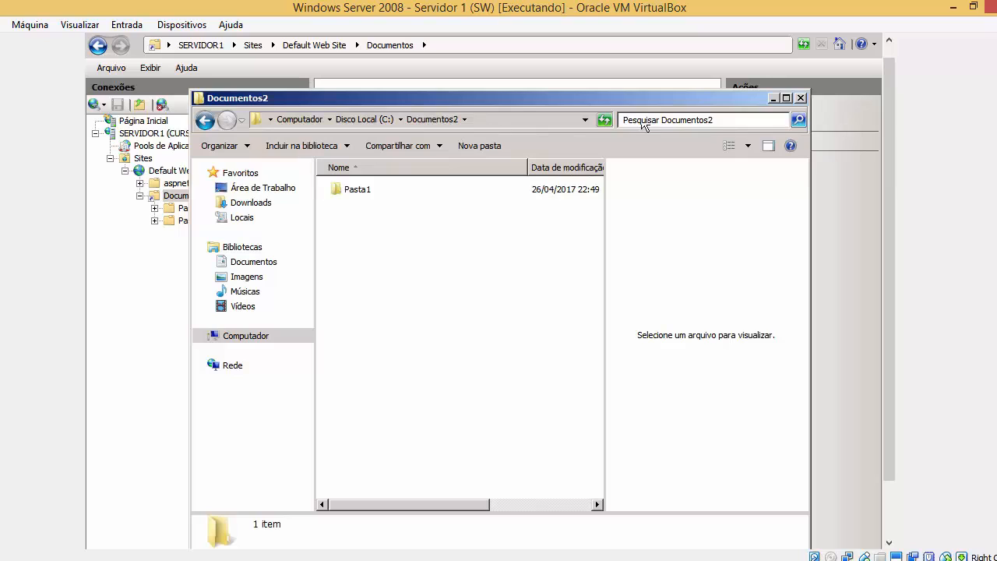
Map the Documentos2 virtual directory to C:\Documentos2, confirm it, and save the pending changes.
click(774, 98)
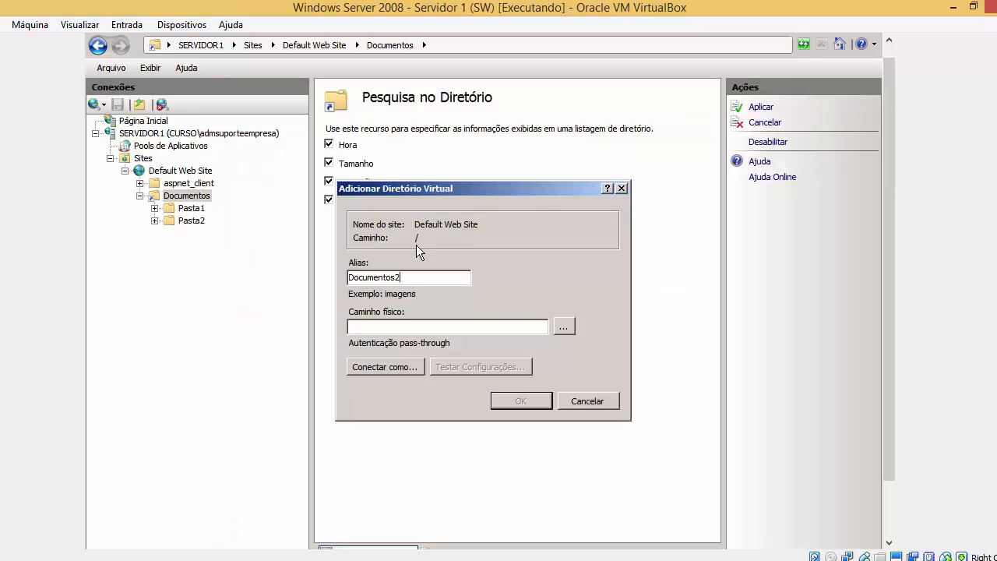
click(563, 327)
double_click(429, 308)
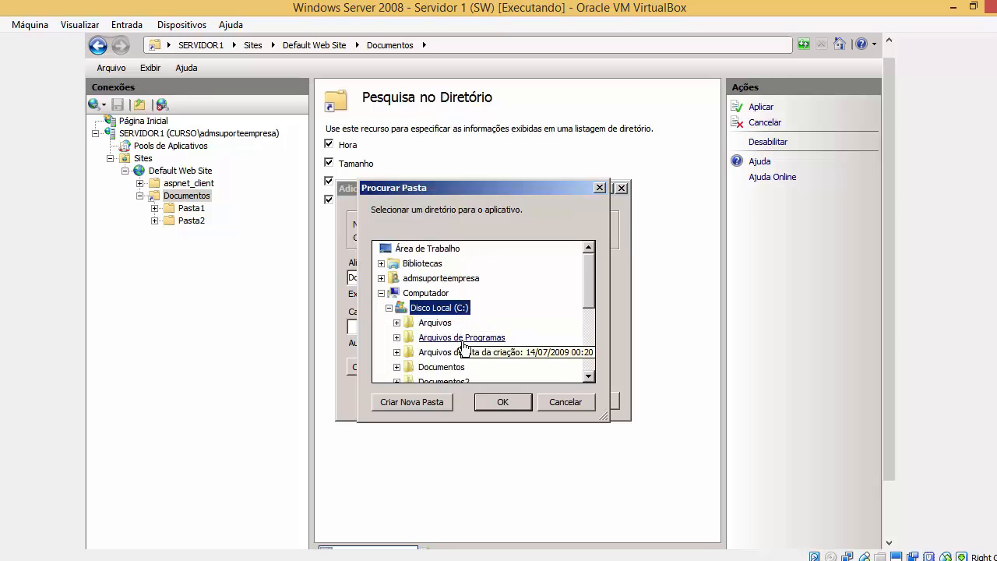
click(443, 381)
click(501, 402)
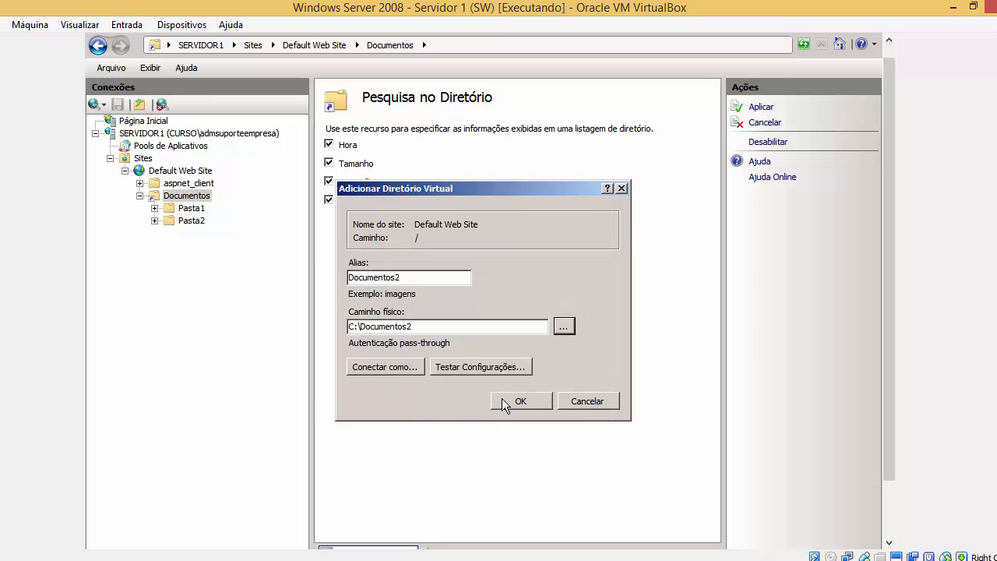
click(522, 400)
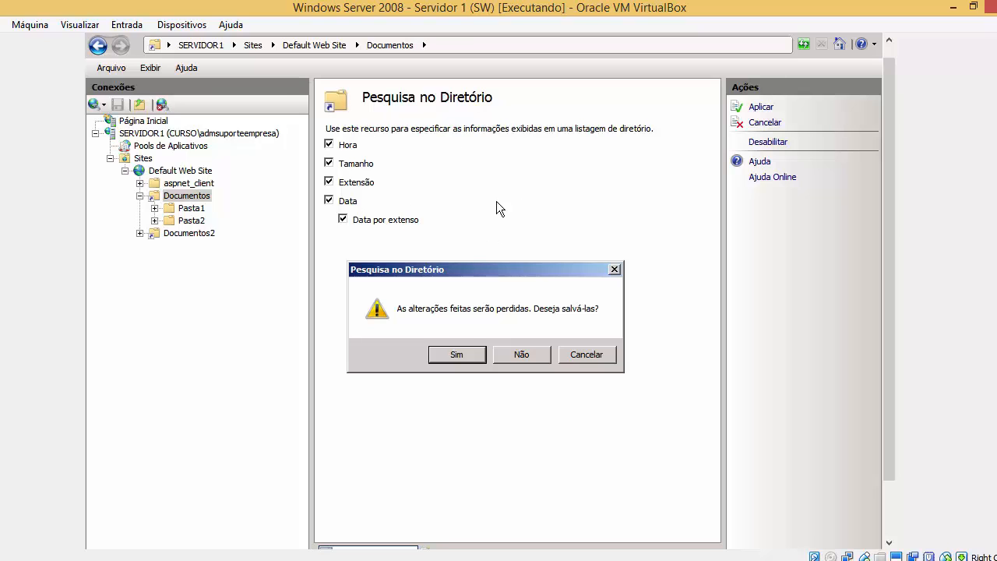
click(457, 356)
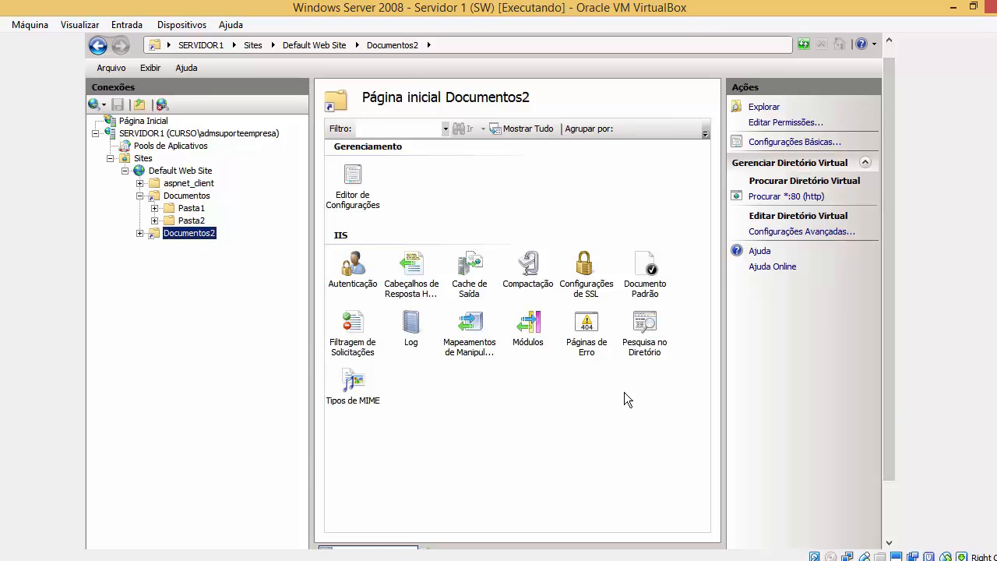
Enable Pesquisa no Diretório for Documentos2, then return to Internet Explorer.
double_click(654, 347)
click(758, 193)
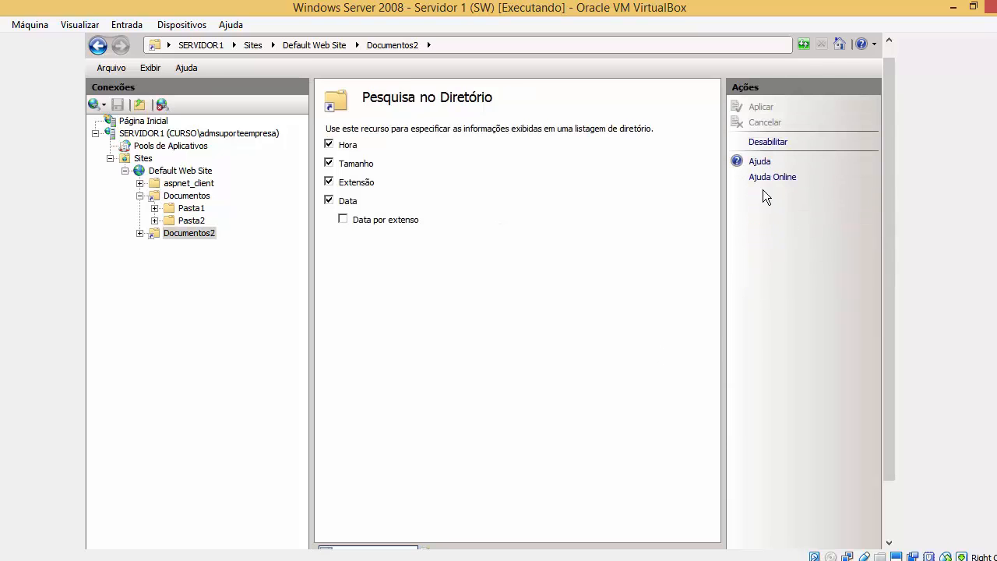
drag(889, 394, 890, 461)
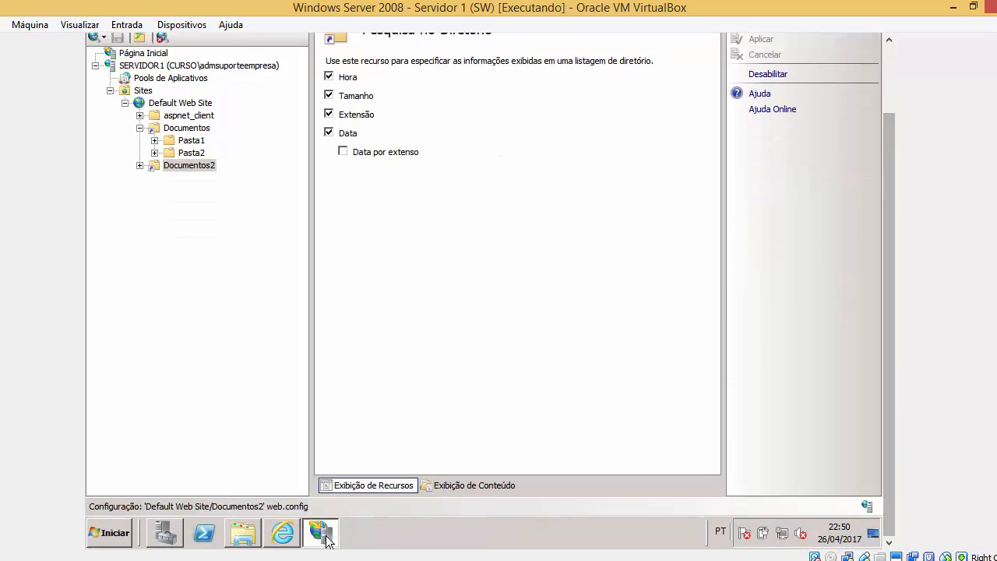
click(244, 533)
click(282, 533)
Change the address from /Documentos/Pasta1/ to /Documentos2 and load its Pasta1 and web.config listing.
scroll(892, 293, up, 2)
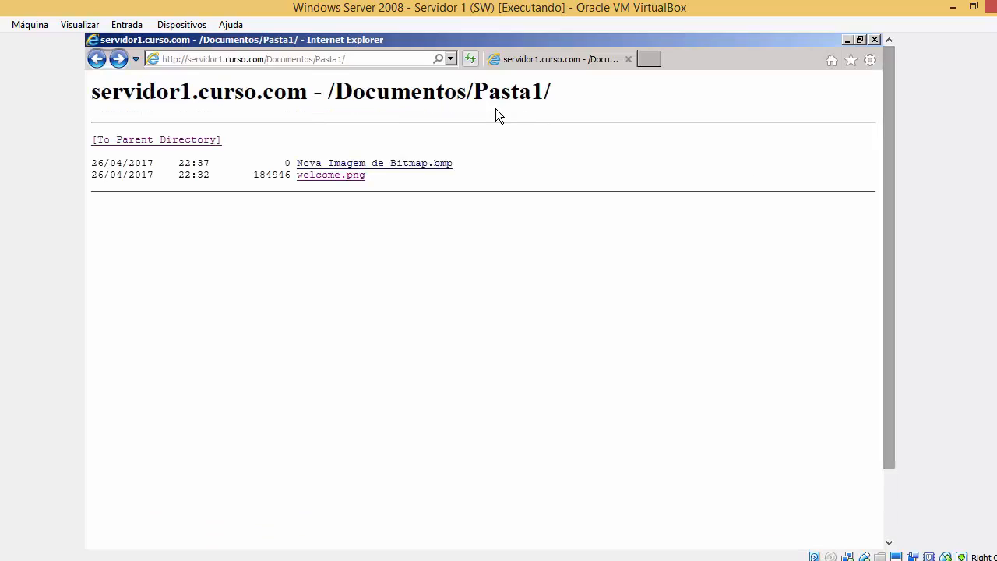
click(382, 60)
drag(314, 60, 461, 91)
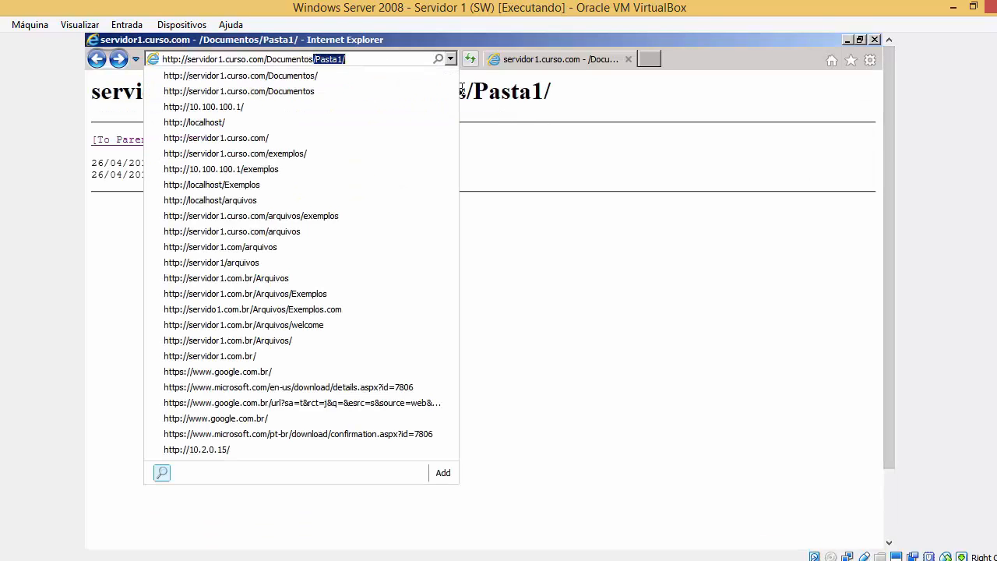
key(BackSpace)
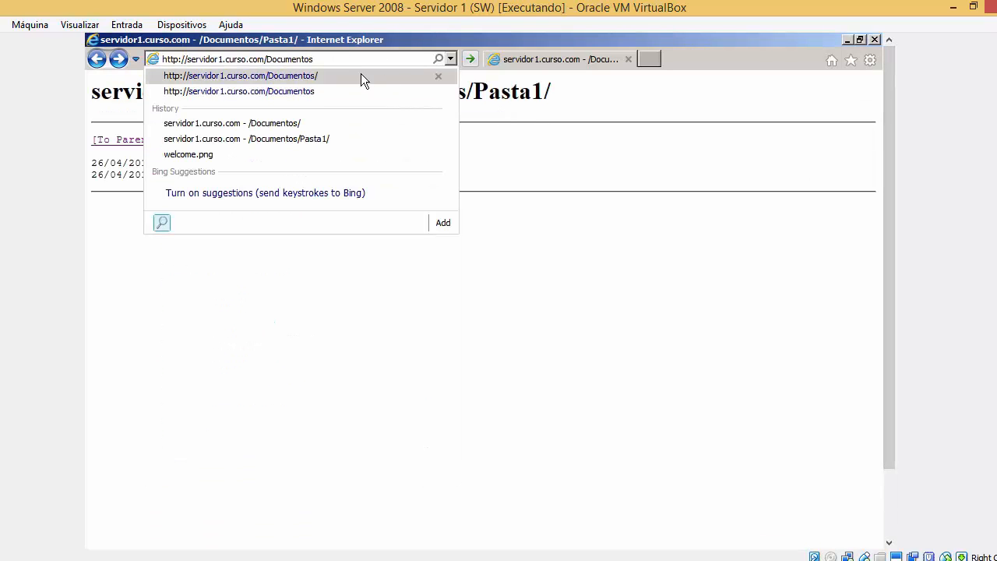
text(2)
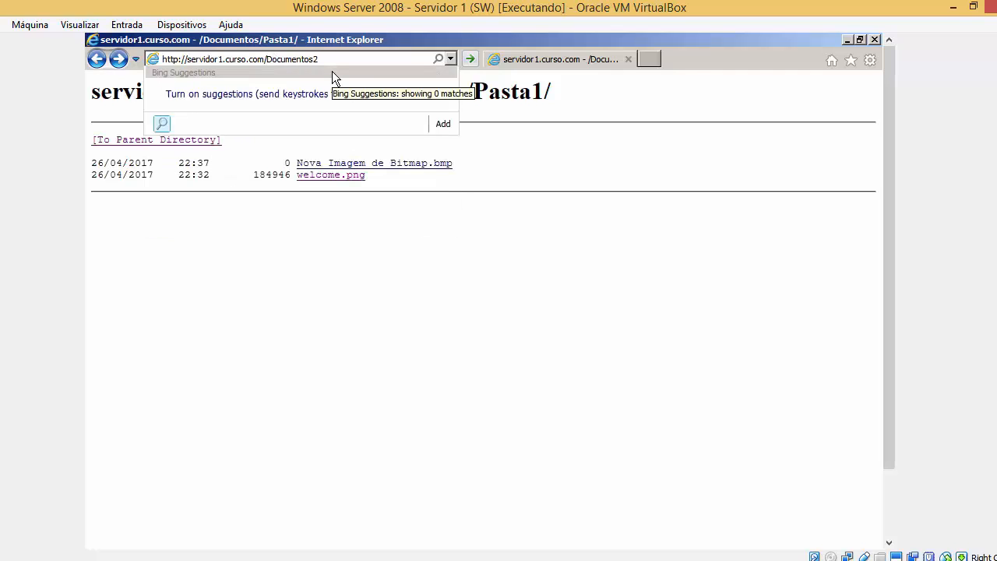
key(Return)
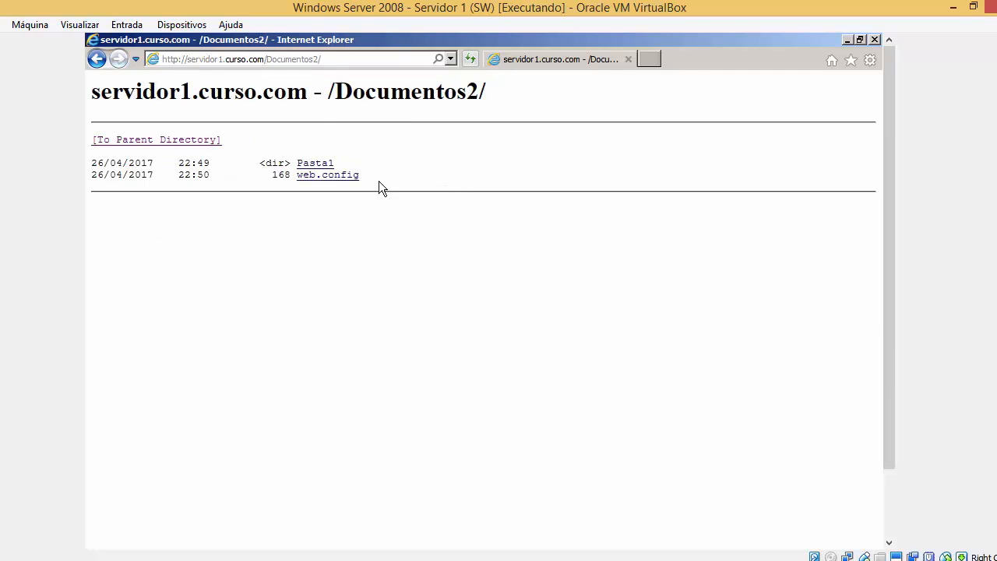
drag(893, 416, 809, 494)
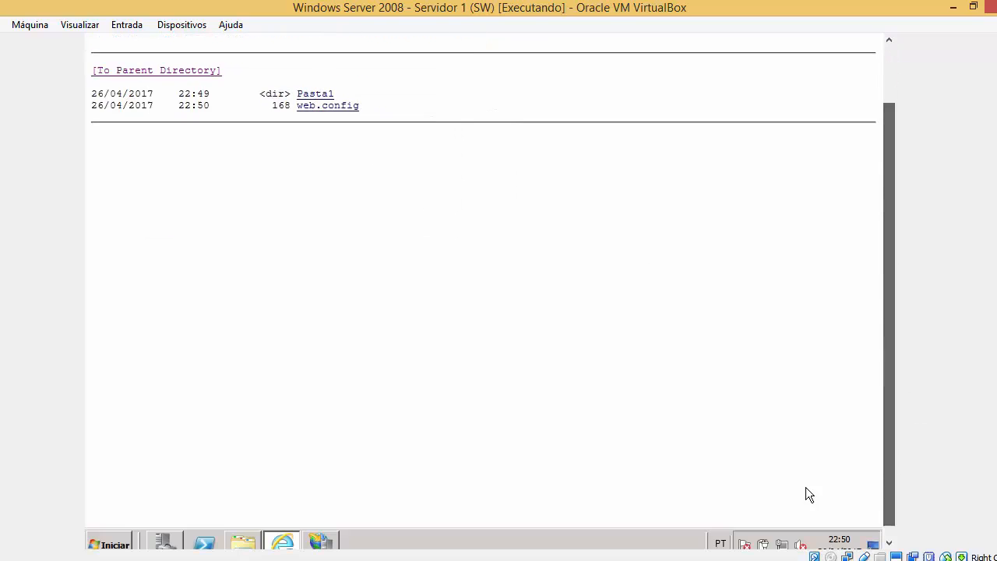
click(243, 543)
Move the folder window and check its path reads C:\Documentos2.
drag(489, 43, 558, 85)
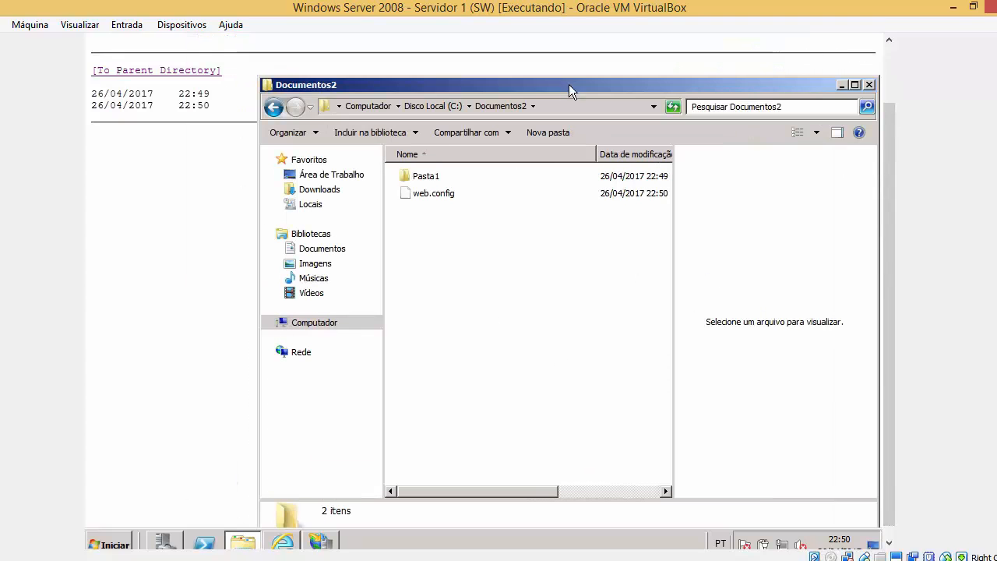
click(553, 102)
click(426, 106)
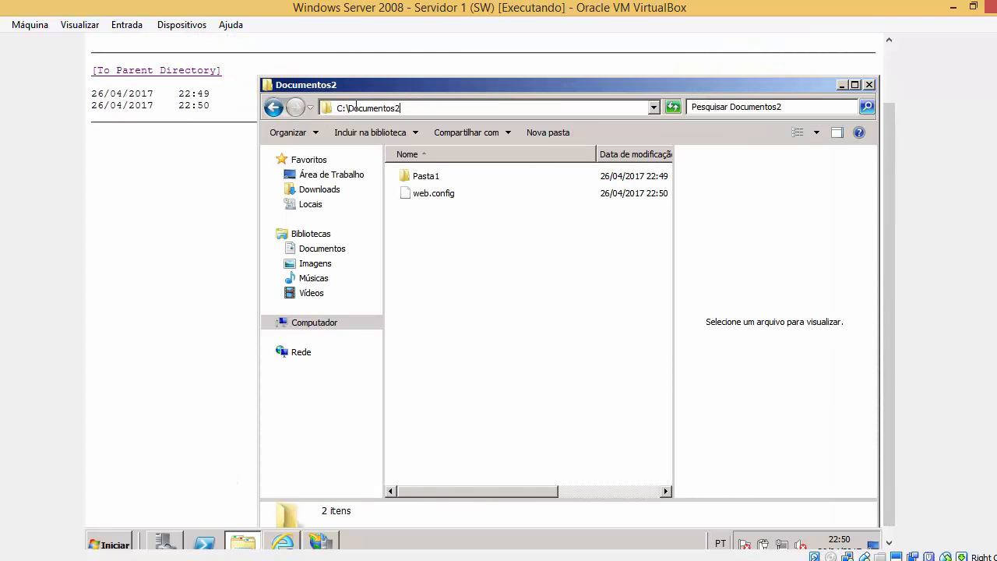
drag(352, 108, 435, 109)
Glance at the browser listing, then open the Documentos home page in IIS Manager.
click(215, 191)
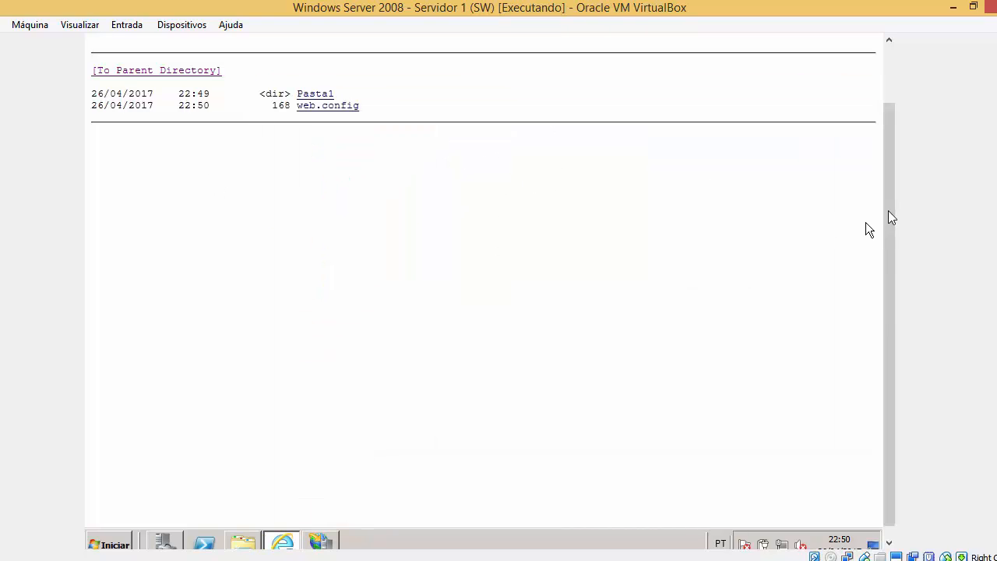
drag(888, 212, 882, 124)
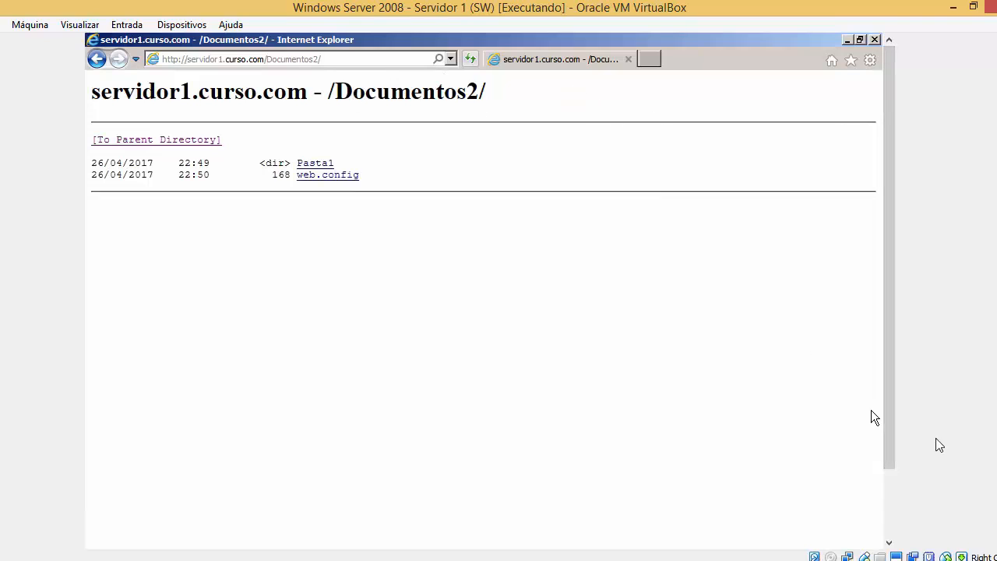
drag(891, 430, 891, 506)
click(321, 533)
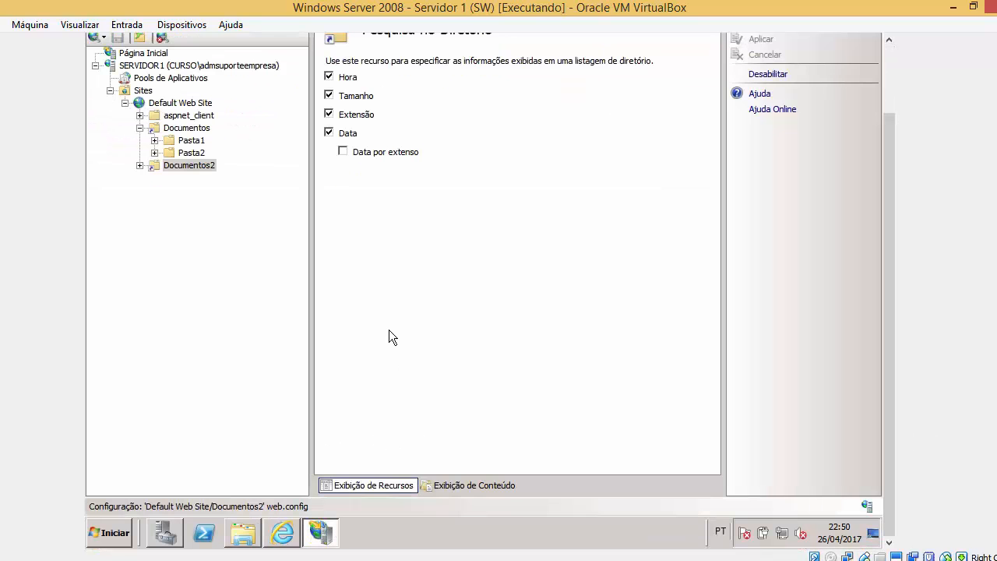
click(186, 130)
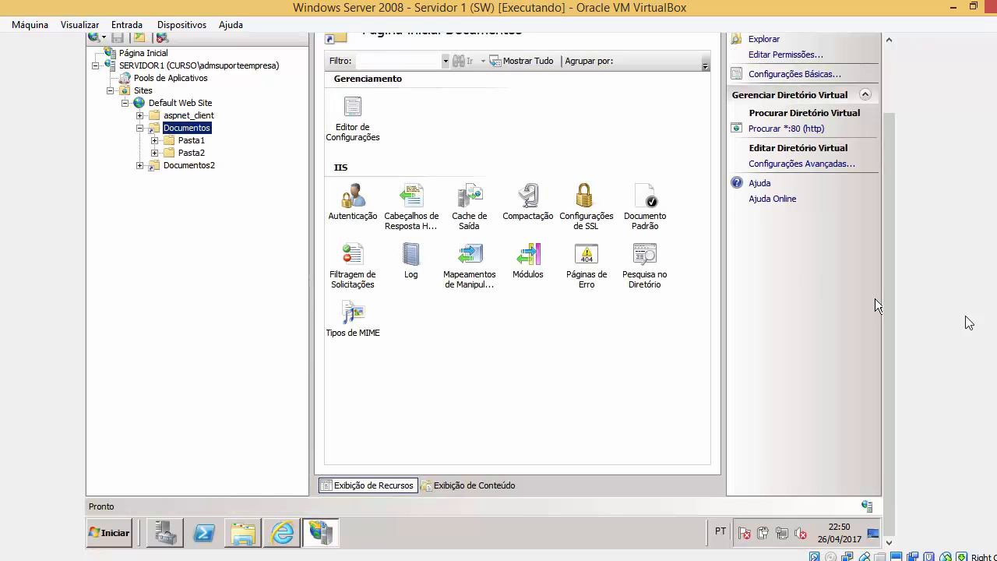
scroll(896, 226, up, 1)
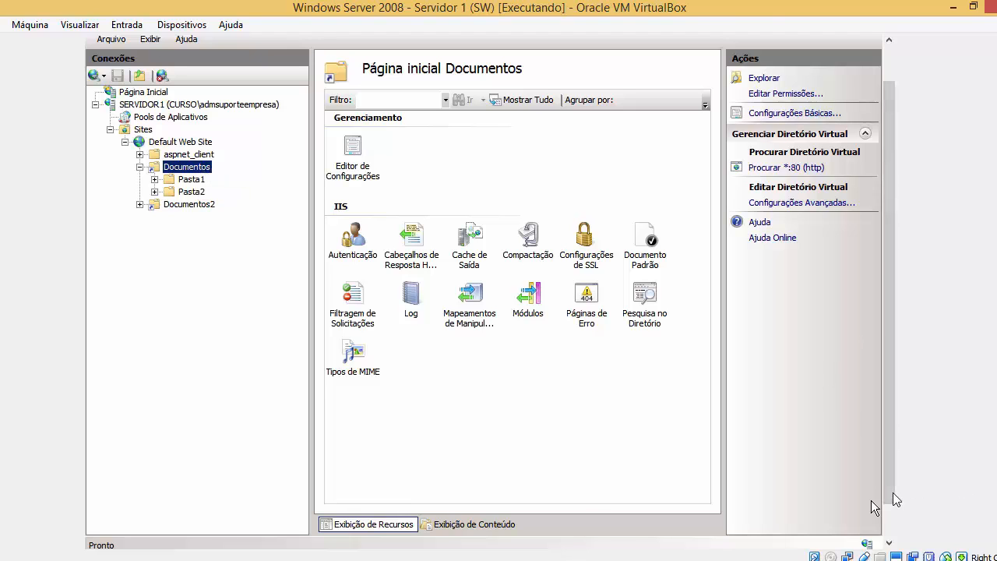
drag(893, 492, 889, 542)
Compare C:\Documentos and C:\Documentos2 in Explorer, then minimize the folder window.
click(246, 535)
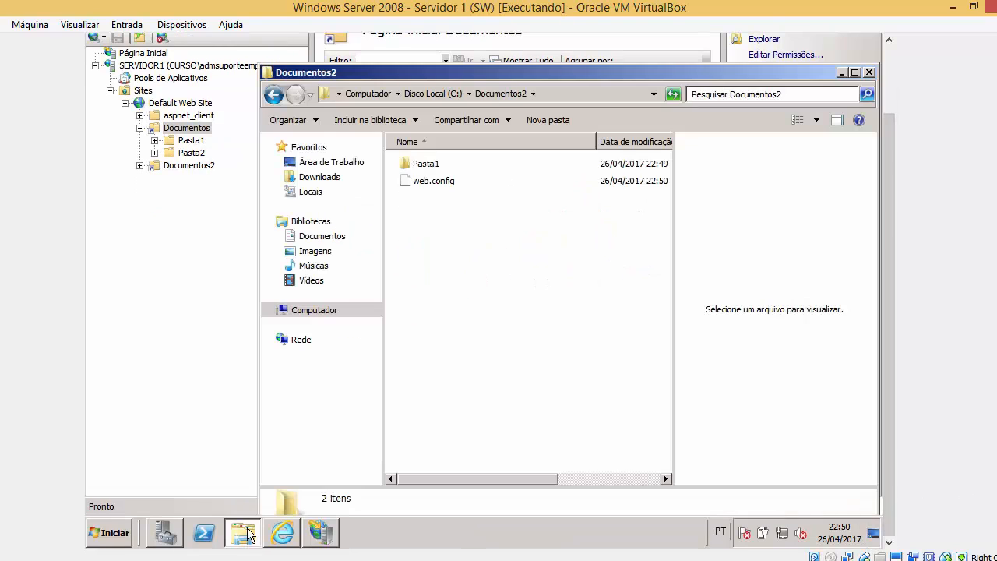
click(273, 95)
double_click(452, 215)
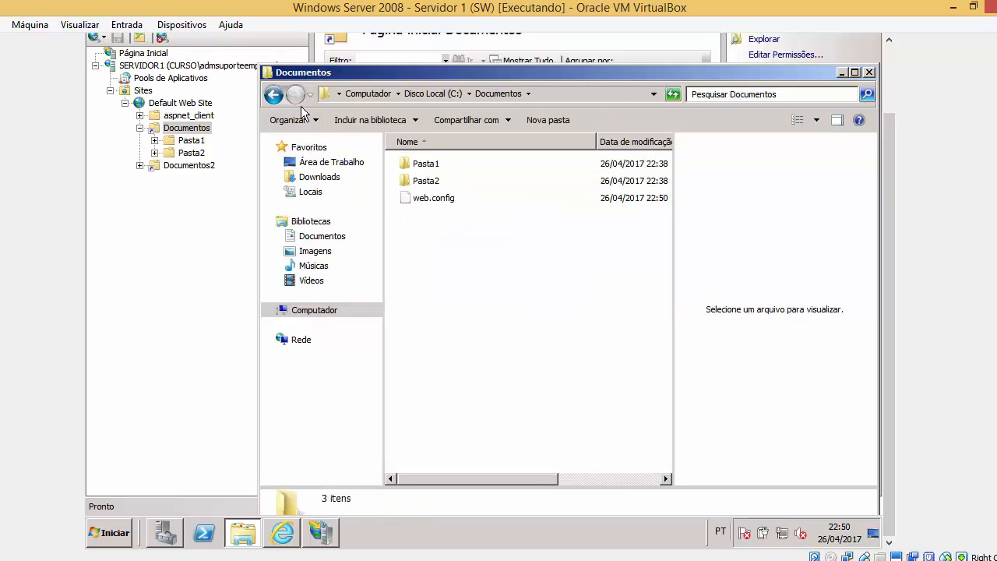
click(274, 95)
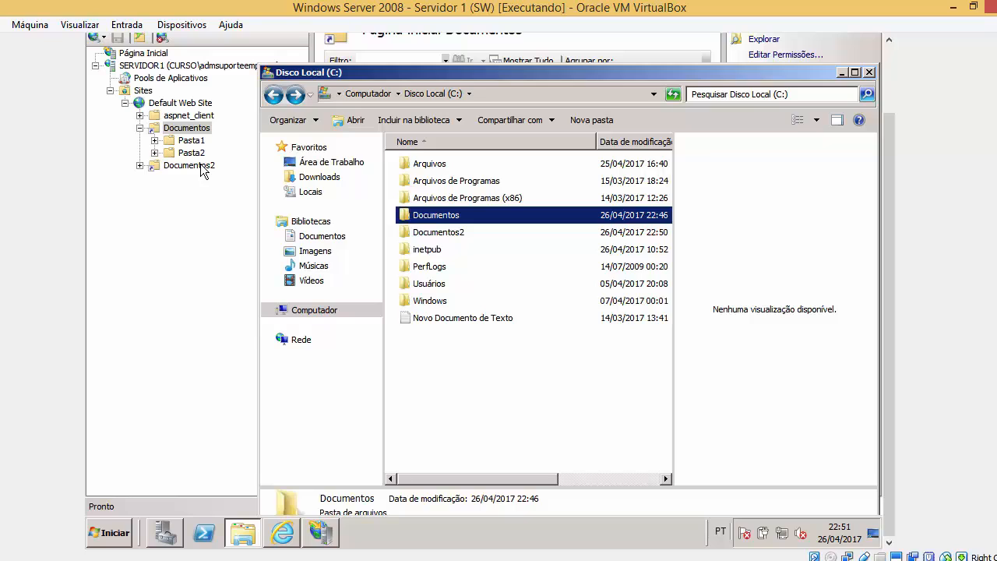
double_click(464, 233)
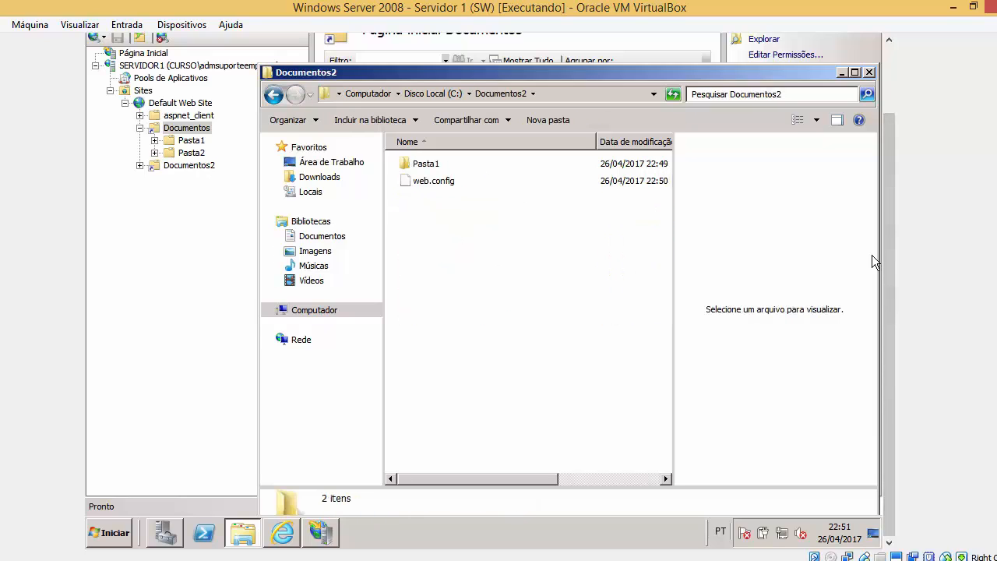
drag(890, 246, 891, 207)
click(843, 121)
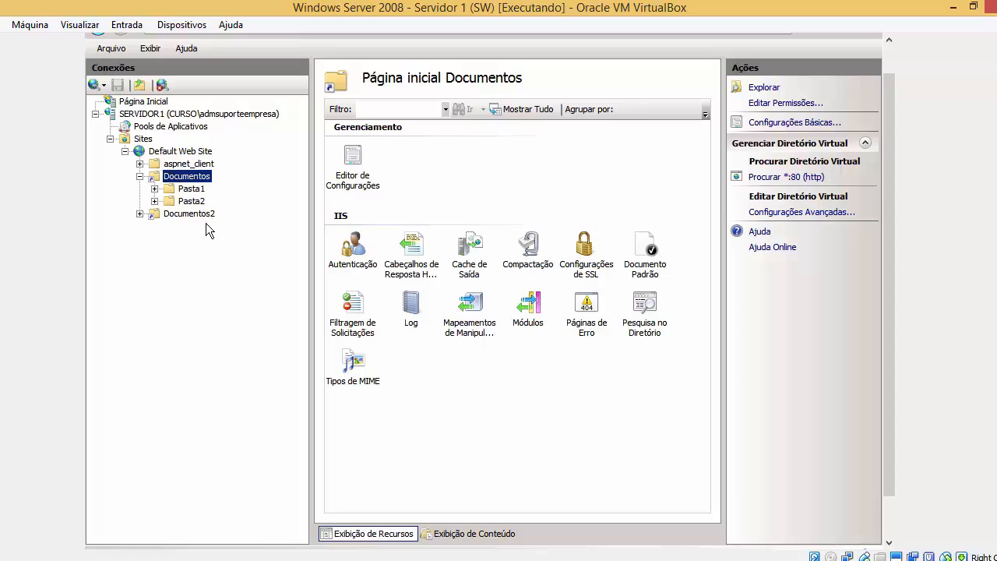
Select Documentos2, then Documentos and its subfolders, ending on the Documentos home page.
click(208, 216)
click(205, 177)
click(192, 189)
click(195, 202)
click(206, 177)
Disable Pesquisa no Diretório for Documentos and bring back the browser's /Documentos2/ listing.
double_click(640, 316)
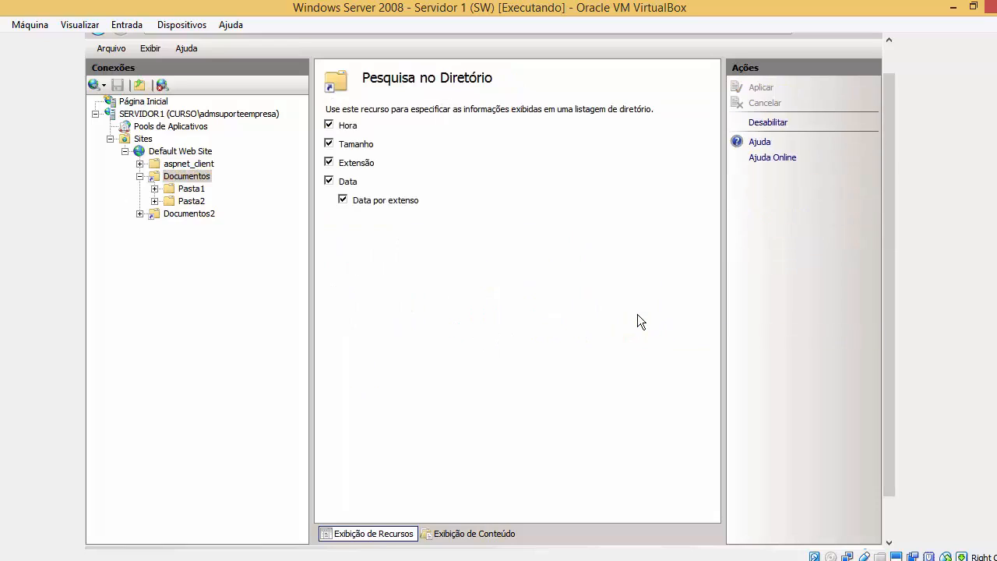
click(767, 125)
scroll(881, 300, down, 2)
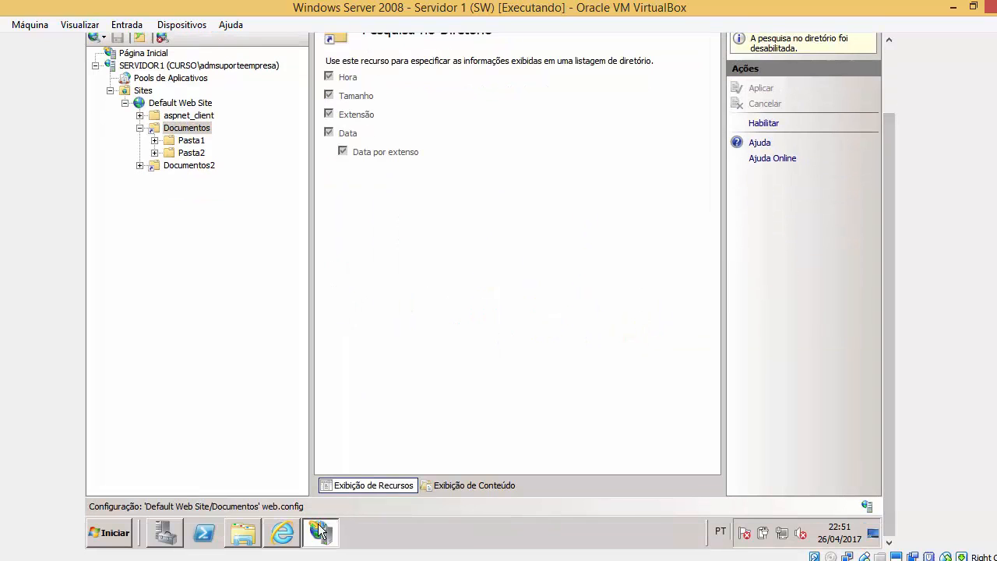
click(282, 533)
scroll(877, 341, up, 2)
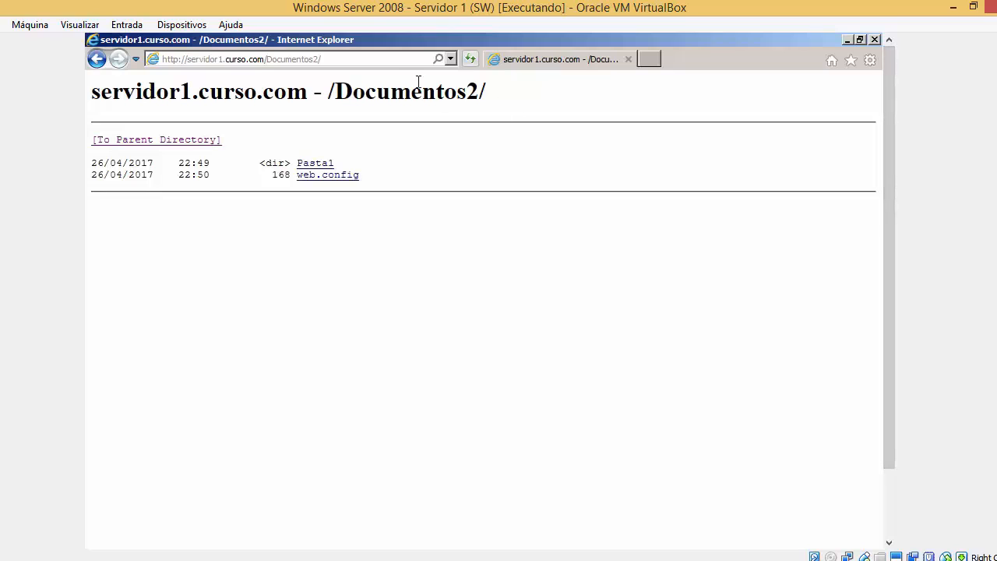
Remove the trailing 2 from the address to load /Documentos/, which returns the 403.14 error.
click(396, 60)
click(398, 63)
key(BackSpace)
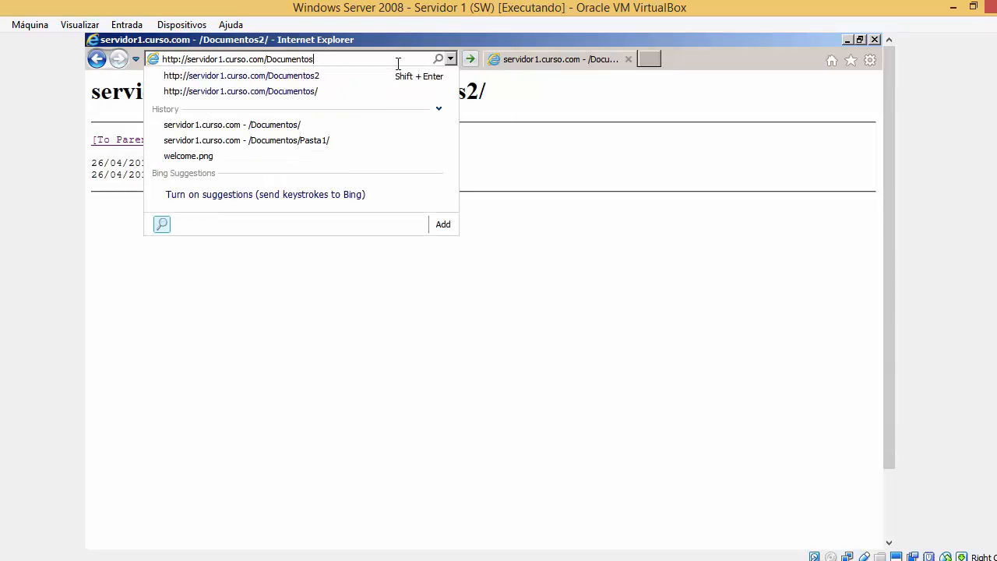
key(Return)
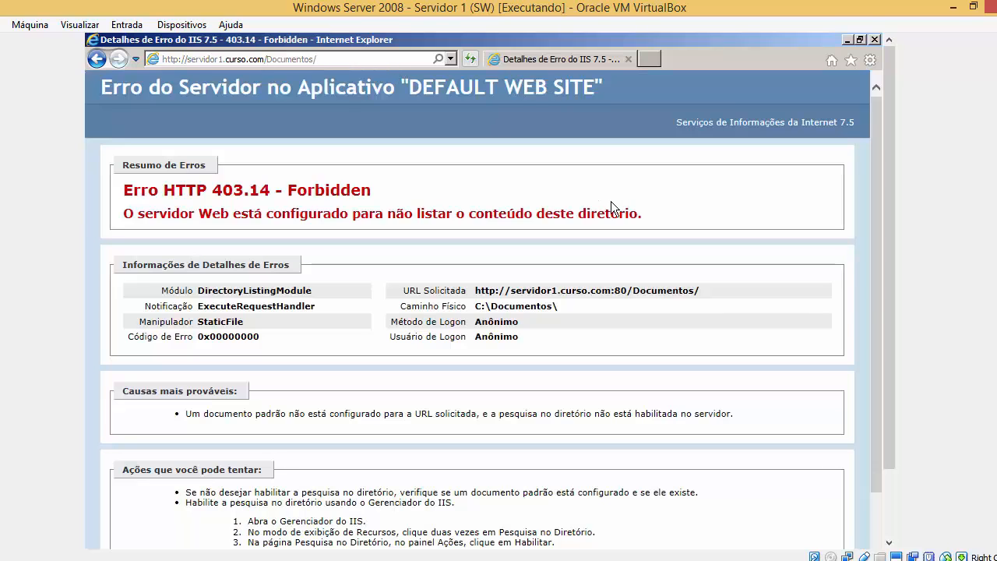
drag(892, 308, 900, 287)
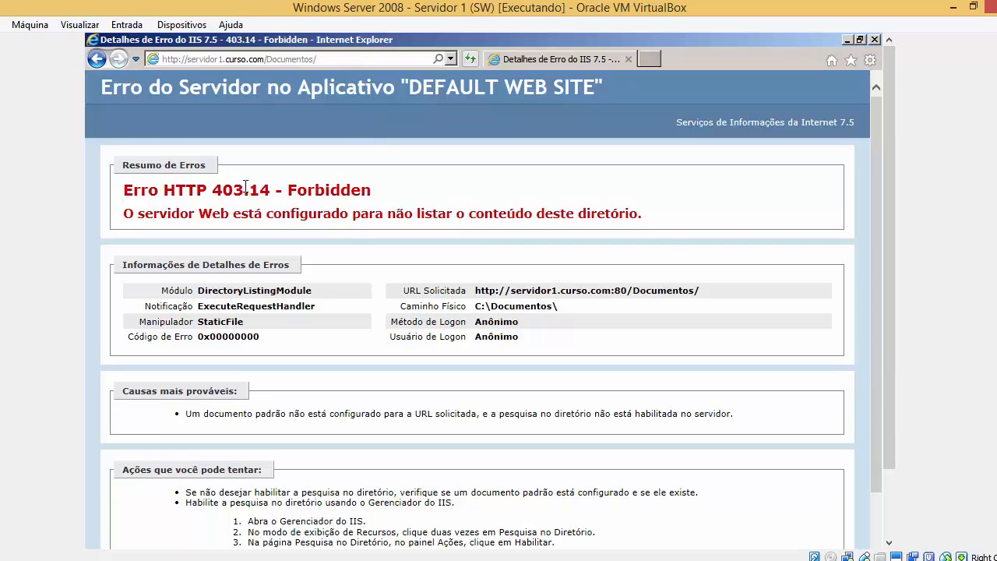
Highlight the 403.14 error code and the explanation that listing is blocked, then switch to IIS Manager.
drag(163, 189, 667, 227)
click(677, 216)
drag(138, 215, 606, 222)
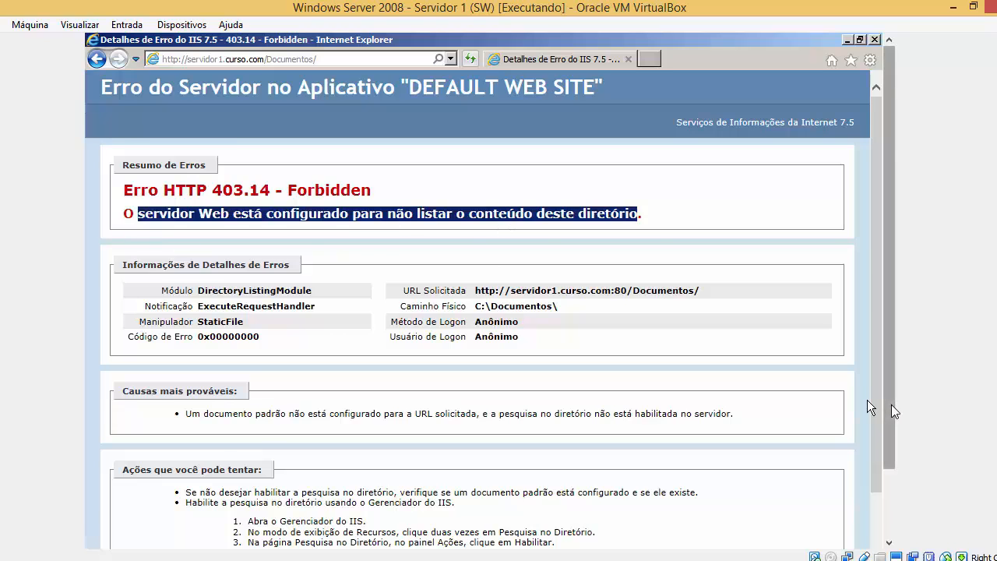
scroll(868, 400, down, 3)
click(320, 533)
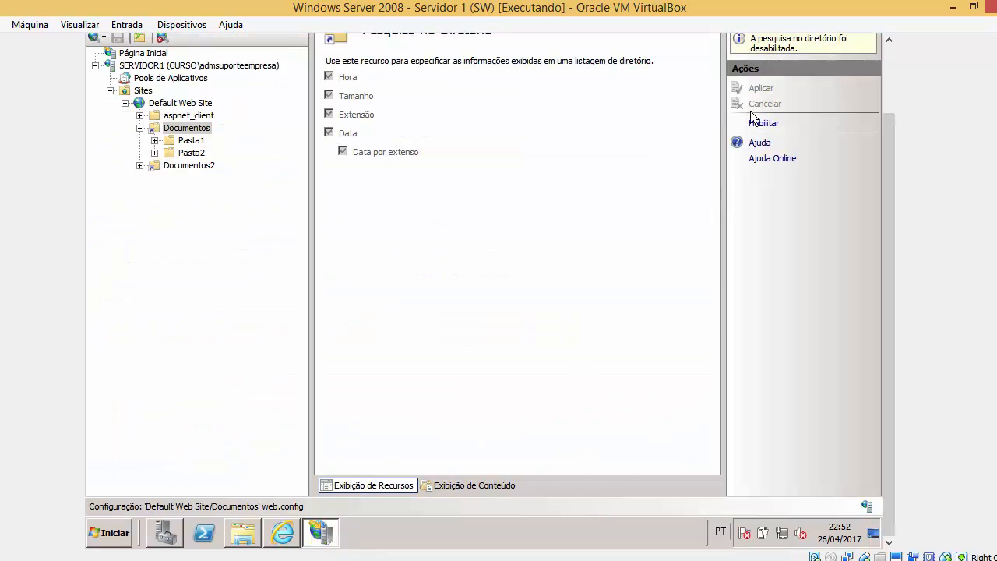
scroll(892, 194, up, 2)
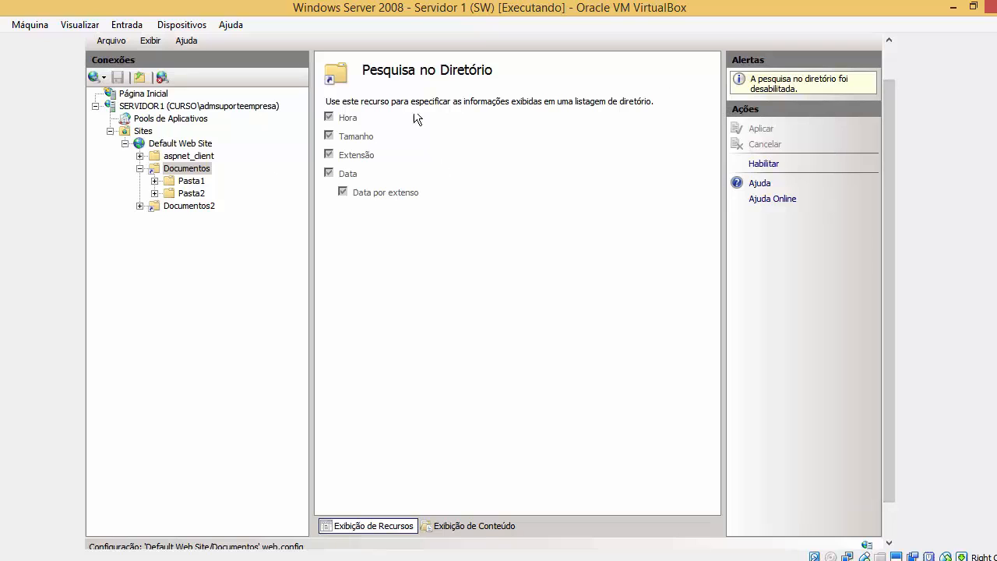
scroll(879, 375, down, 2)
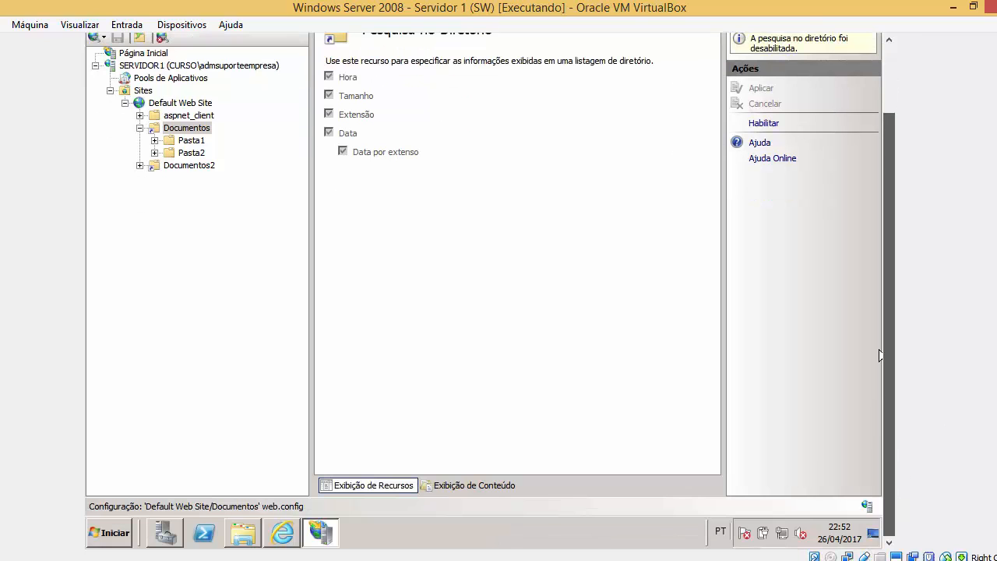
Back on the error page, highlight the HTTP 403 code and the sentence about not listing contents.
click(298, 536)
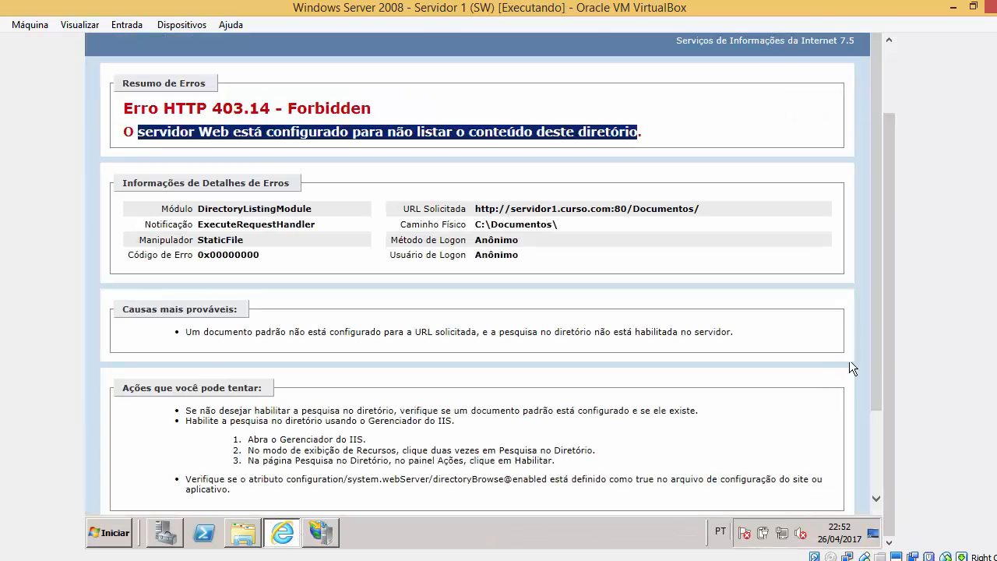
scroll(890, 366, up, 2)
click(178, 212)
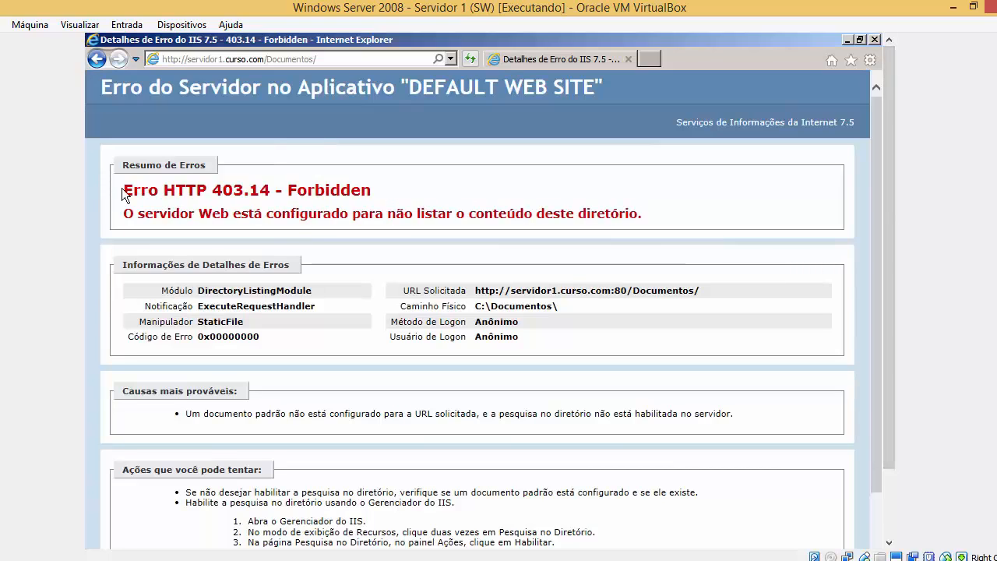
drag(123, 190, 254, 200)
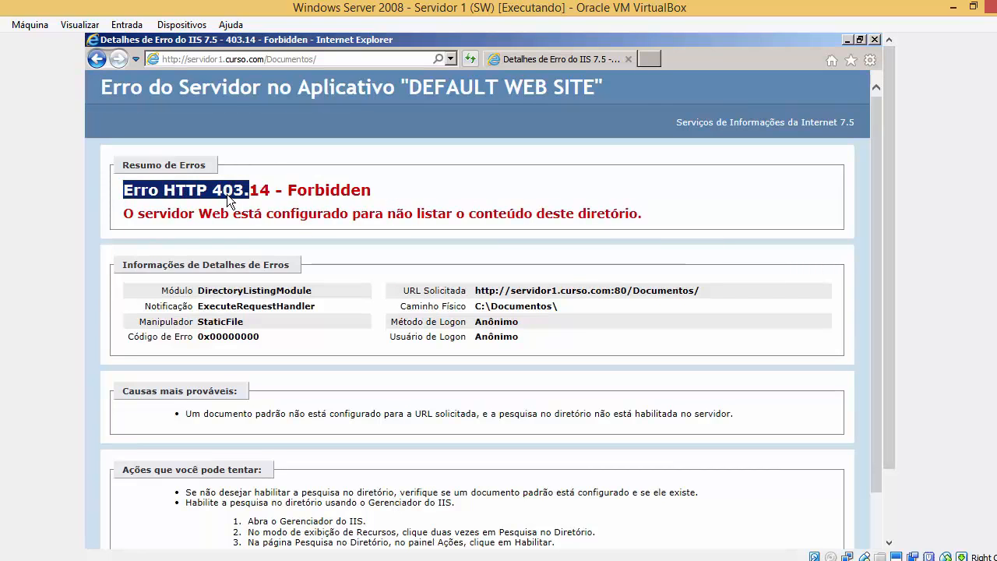
click(256, 198)
drag(135, 213, 638, 213)
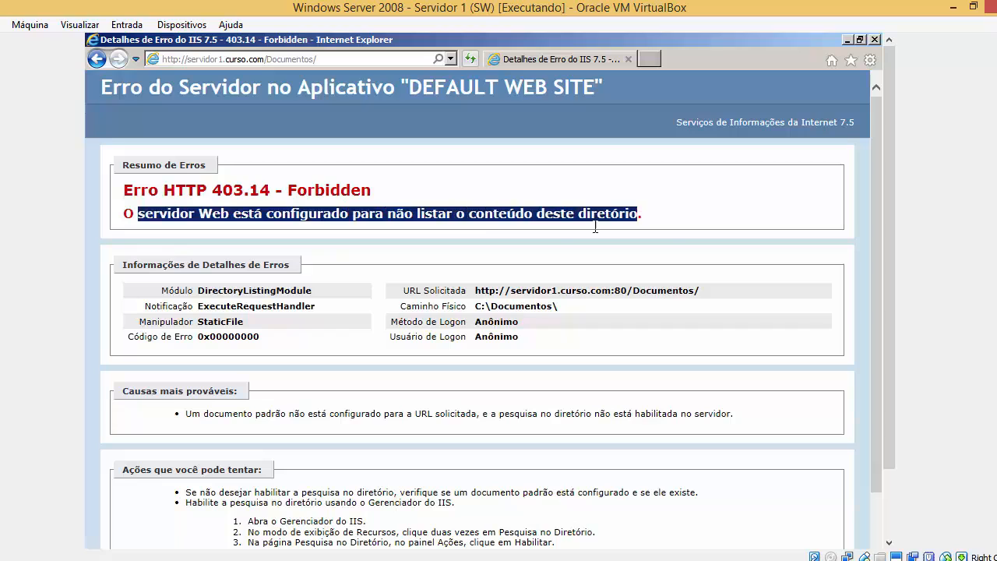
click(670, 226)
drag(135, 213, 676, 216)
drag(140, 216, 606, 234)
click(618, 212)
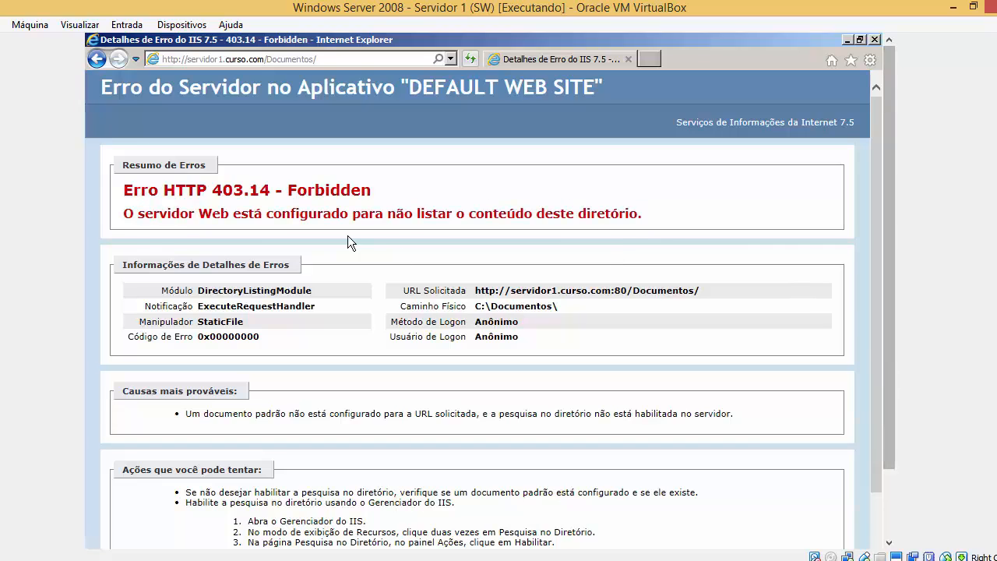
drag(161, 213, 698, 214)
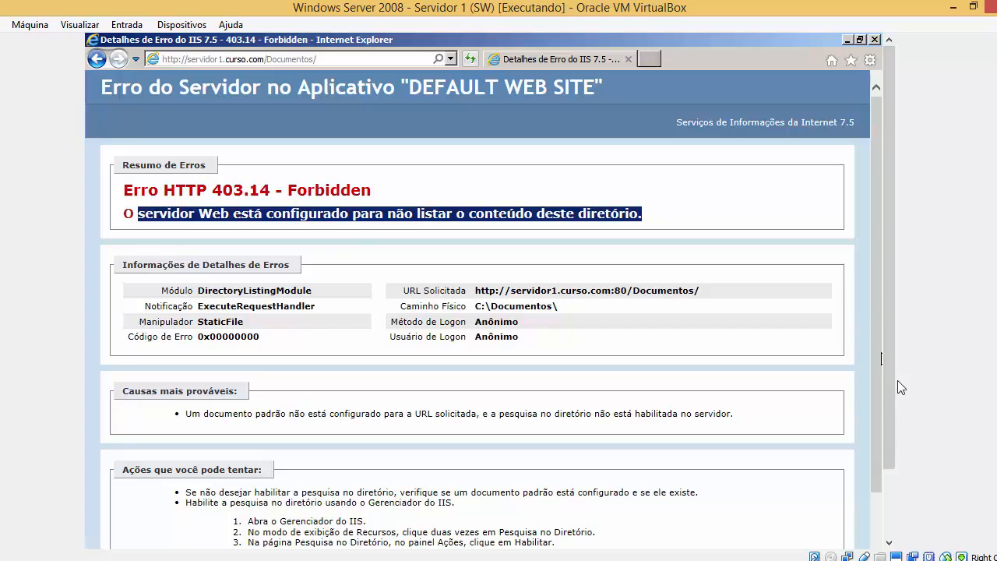
drag(897, 387, 898, 453)
Open Páginas de Erro for Documentos, widen the Código de Status column, and return to the browser.
click(328, 542)
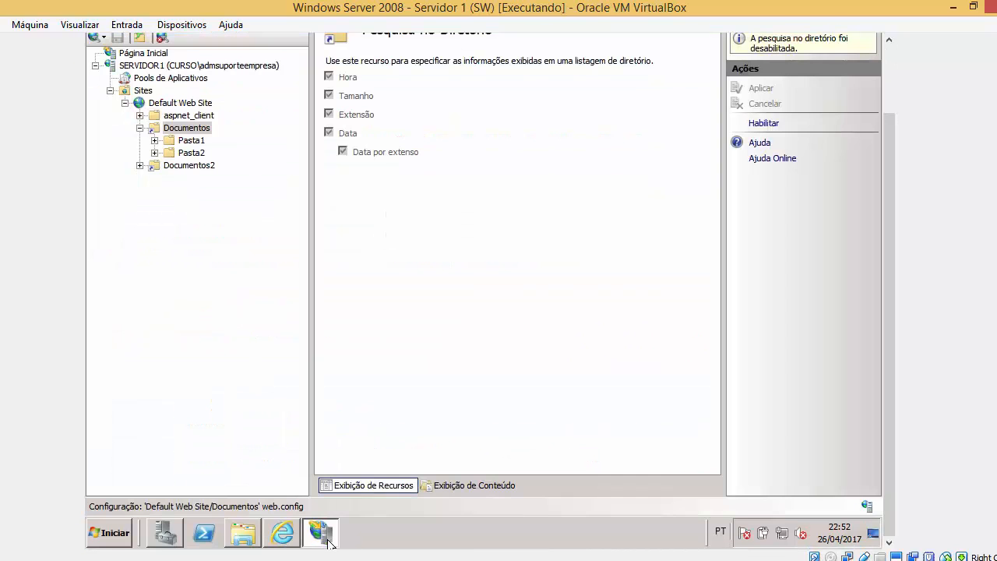
click(193, 131)
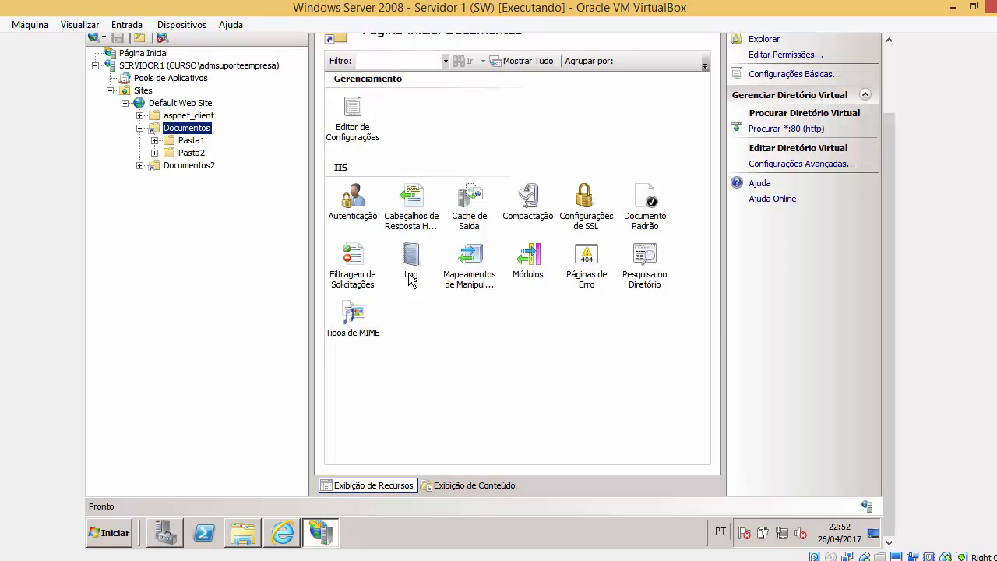
double_click(586, 265)
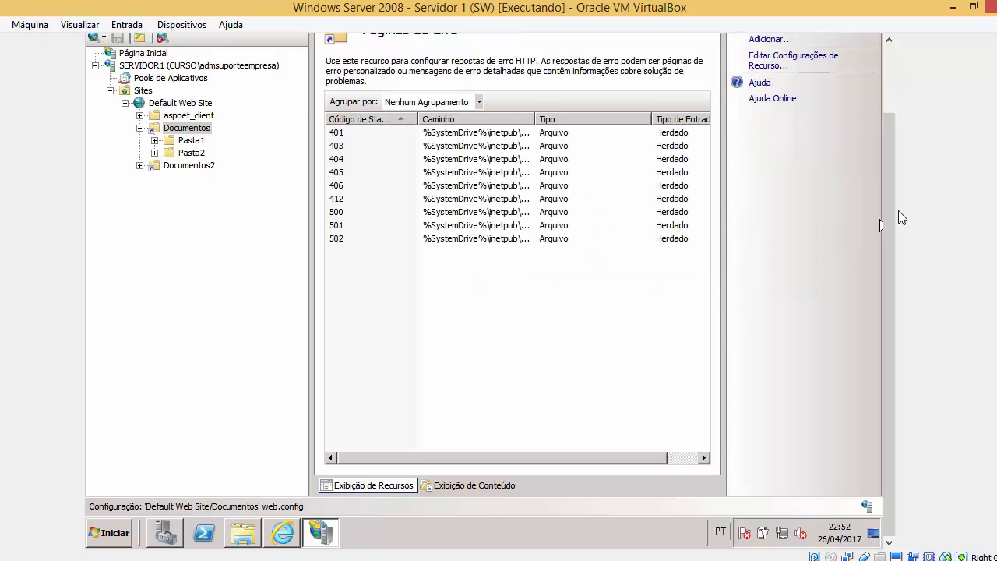
scroll(898, 211, up, 2)
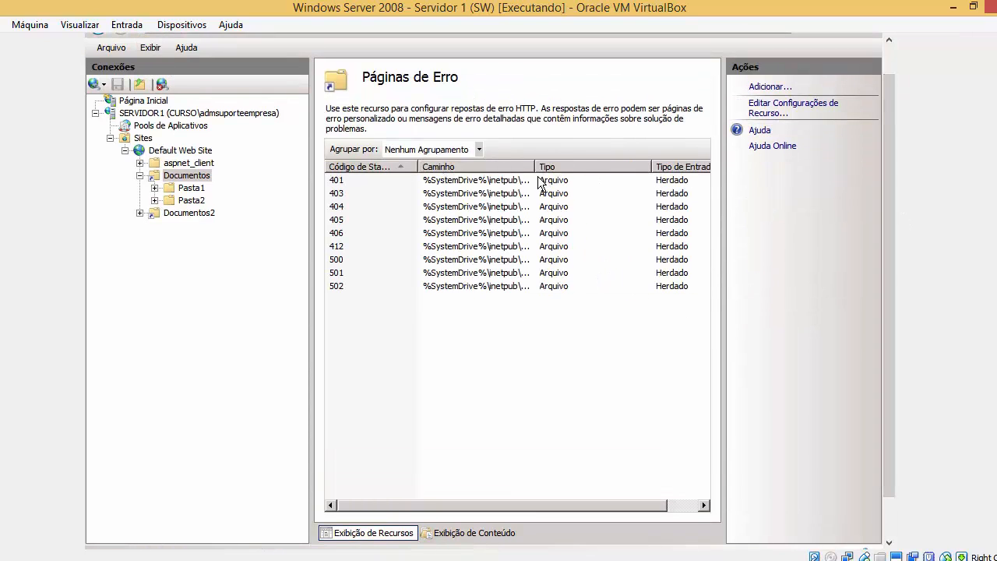
drag(536, 167, 539, 167)
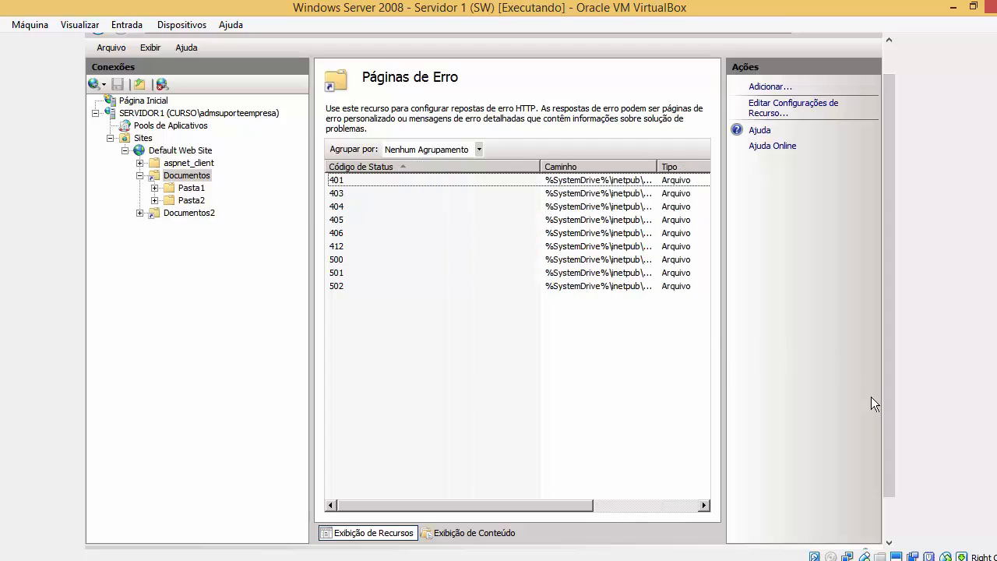
scroll(889, 405, down, 2)
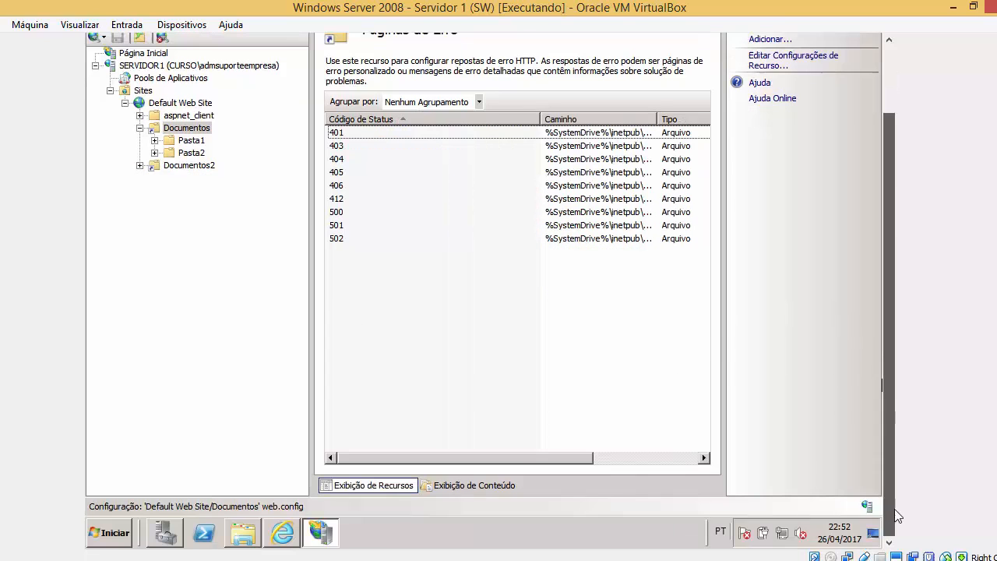
click(283, 532)
scroll(884, 146, up, 2)
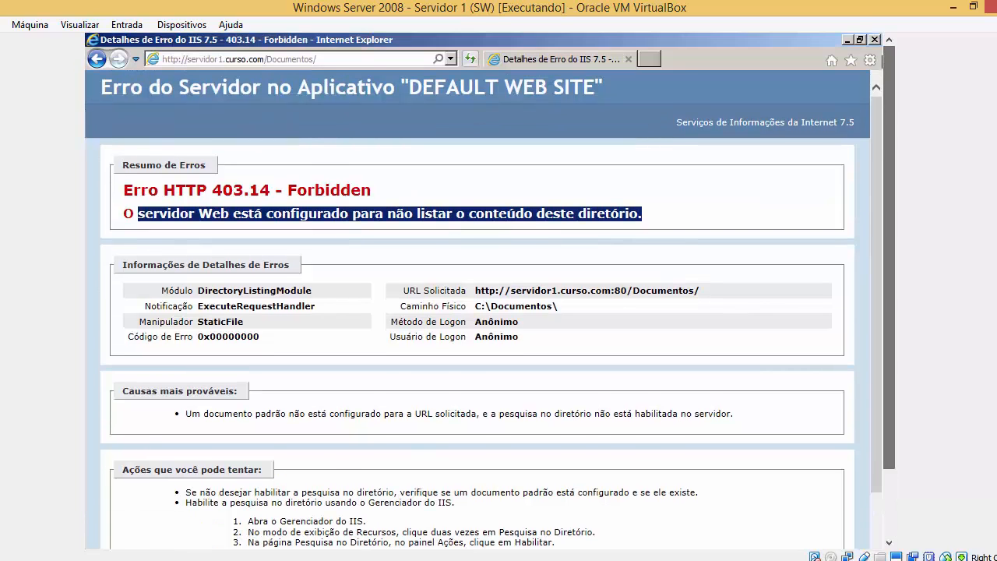
Highlight Documentos/ in the address bar and the 403.14 status code in the error heading.
click(331, 60)
click(328, 61)
drag(268, 62, 331, 61)
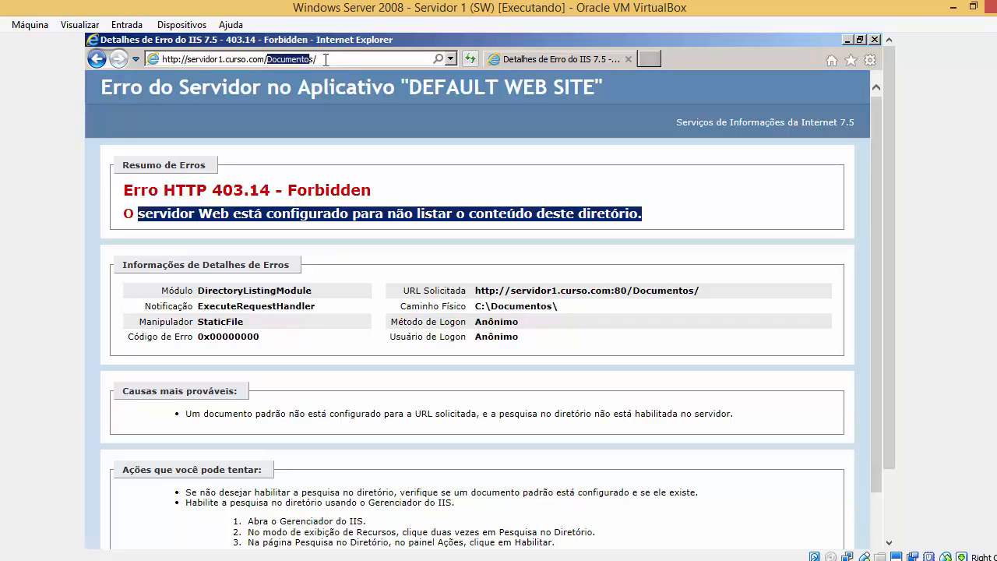
drag(268, 60, 338, 60)
drag(212, 190, 276, 190)
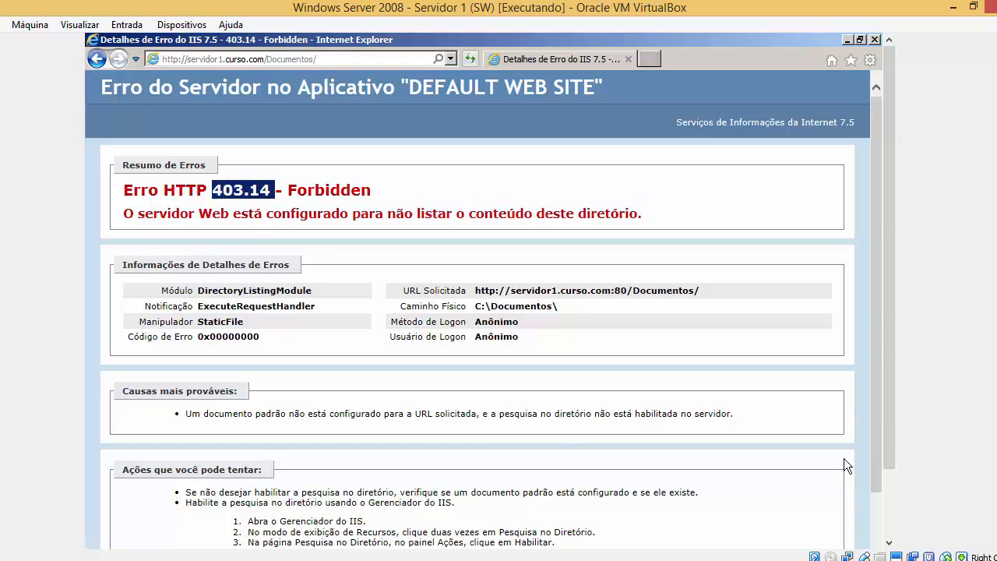
scroll(892, 442, down, 3)
Open the 403 entry's Editar Página de Erro Personalizado dialog and reveal its full 403.htm path.
click(320, 533)
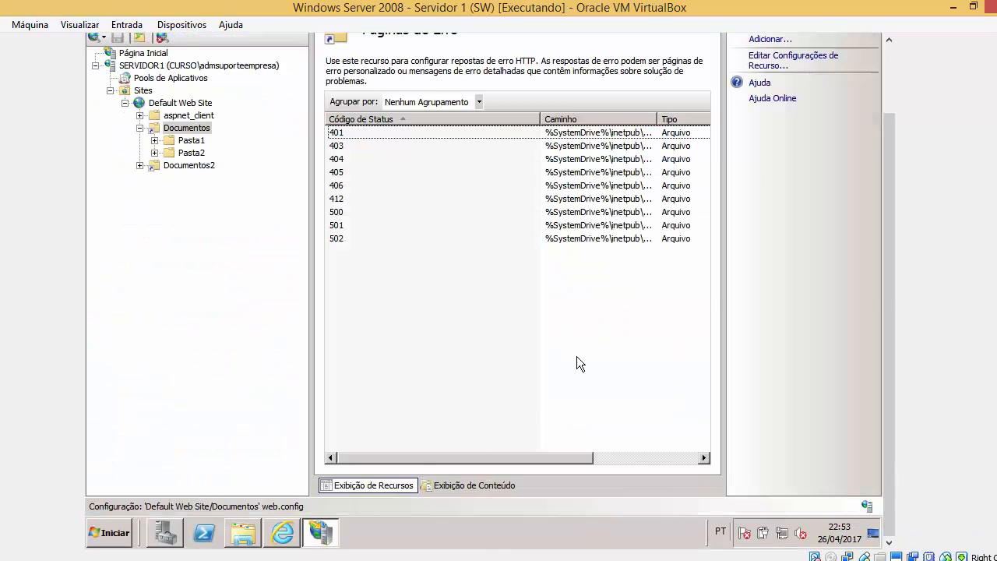
click(338, 146)
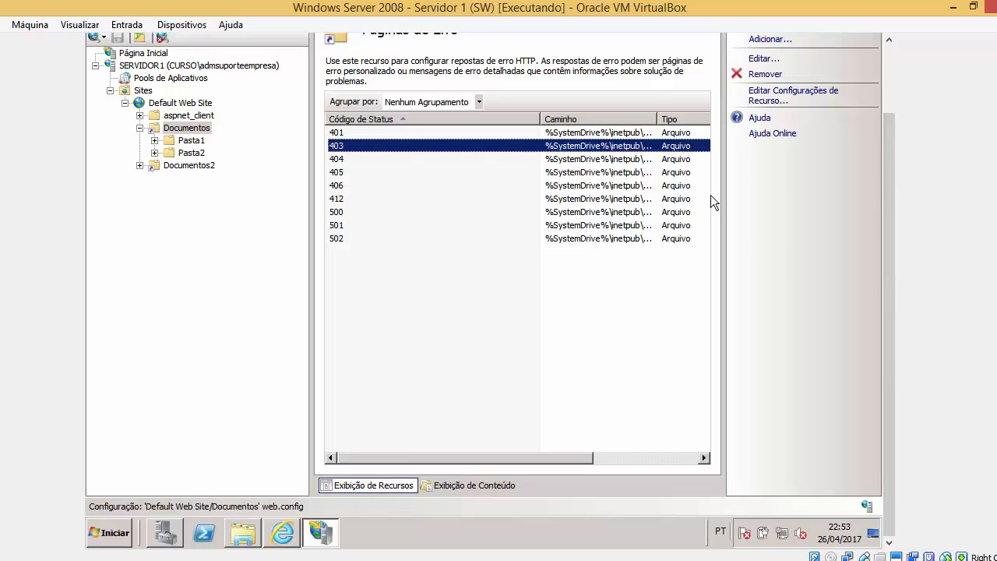
double_click(439, 146)
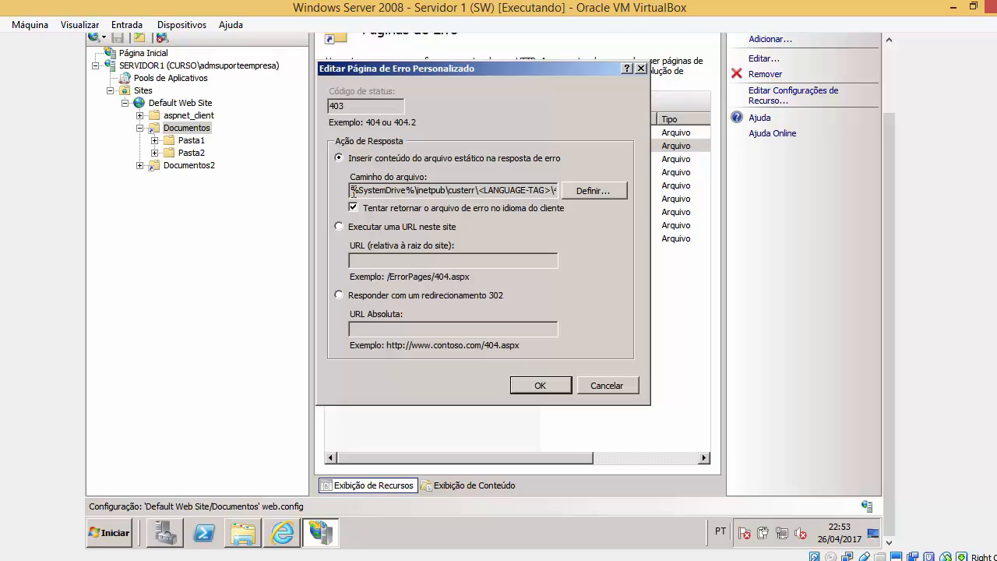
drag(354, 192, 615, 200)
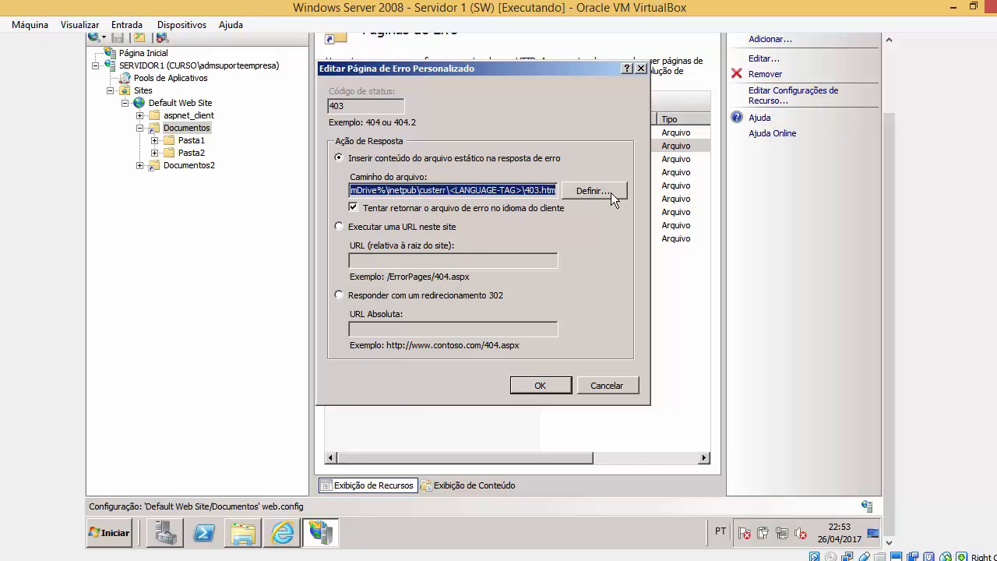
Navigate a folder window to C:\inetpub\custerr\pt-BR.
click(257, 546)
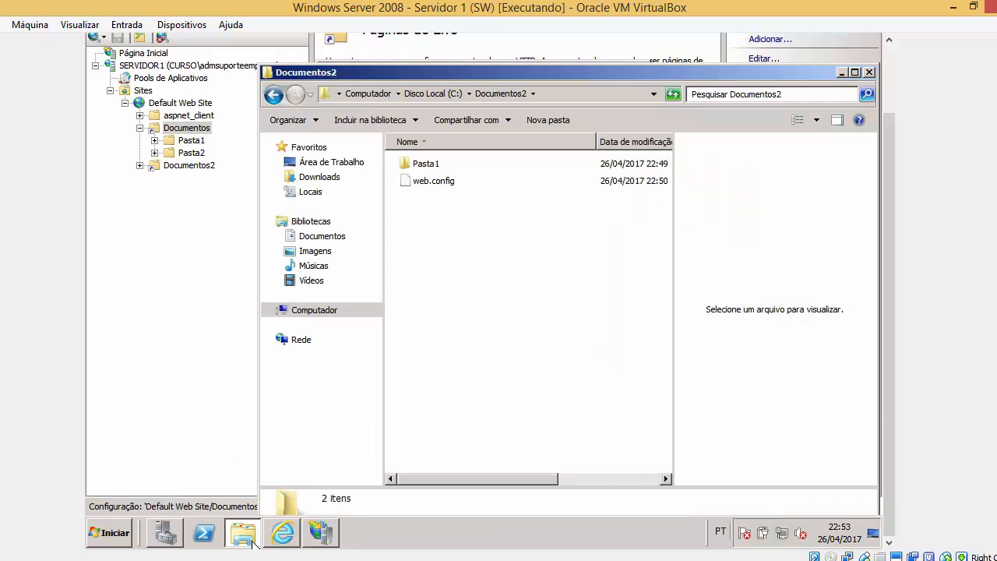
click(269, 96)
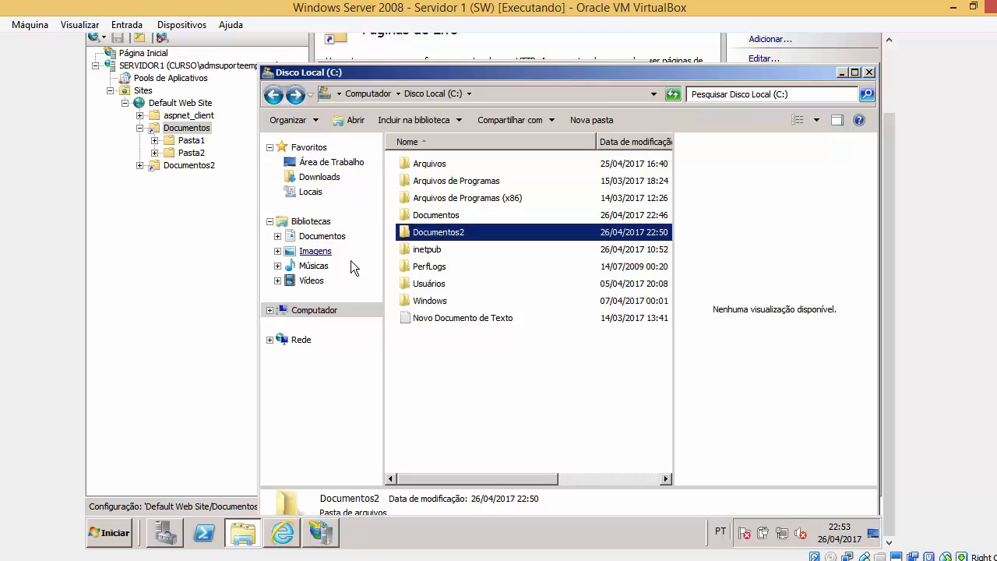
click(327, 311)
double_click(457, 184)
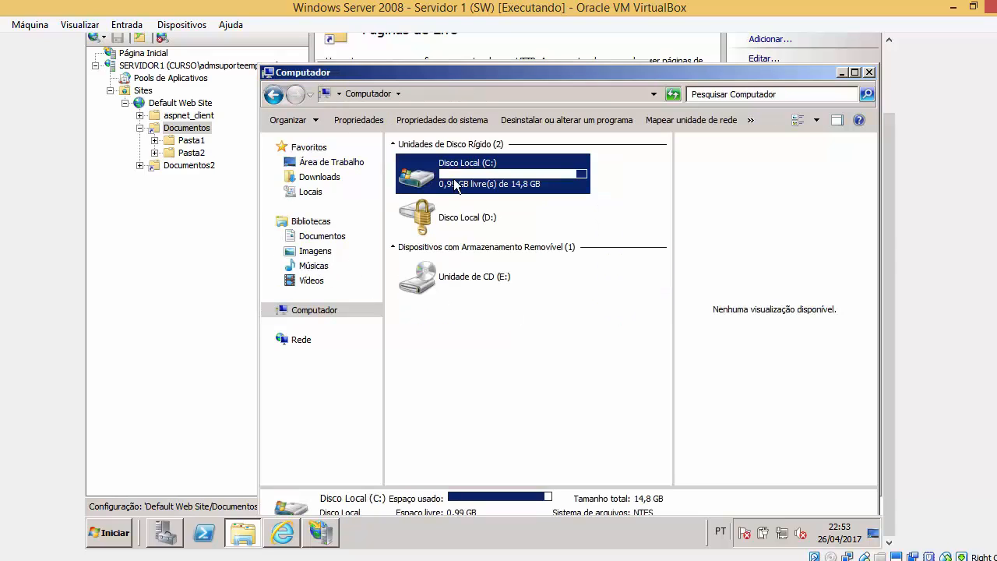
double_click(434, 250)
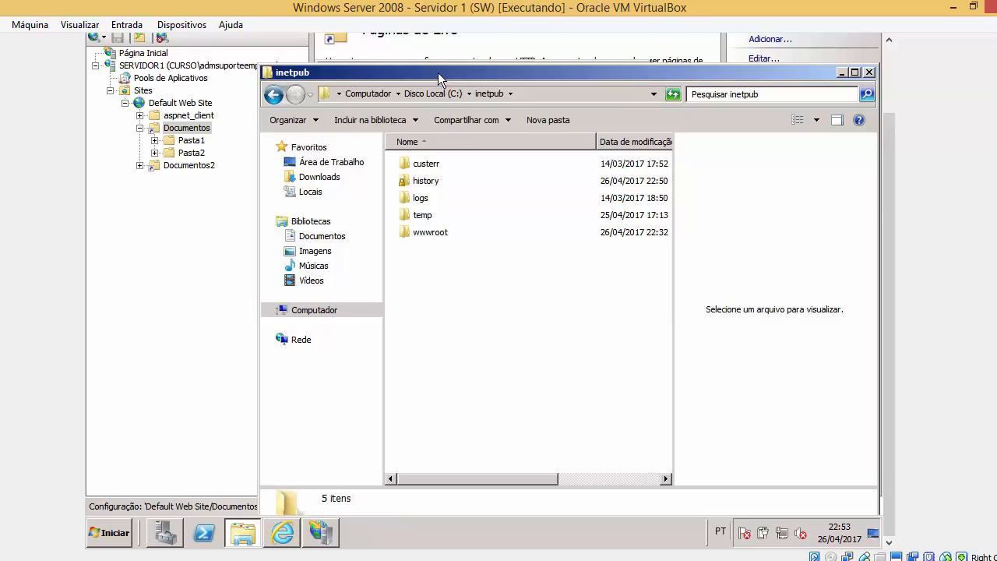
drag(437, 73, 558, 253)
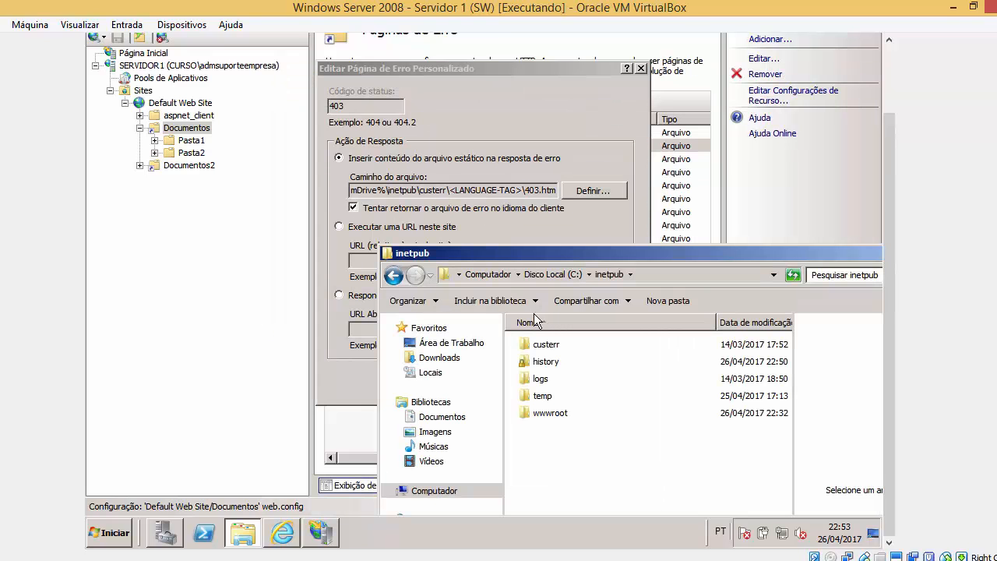
double_click(546, 346)
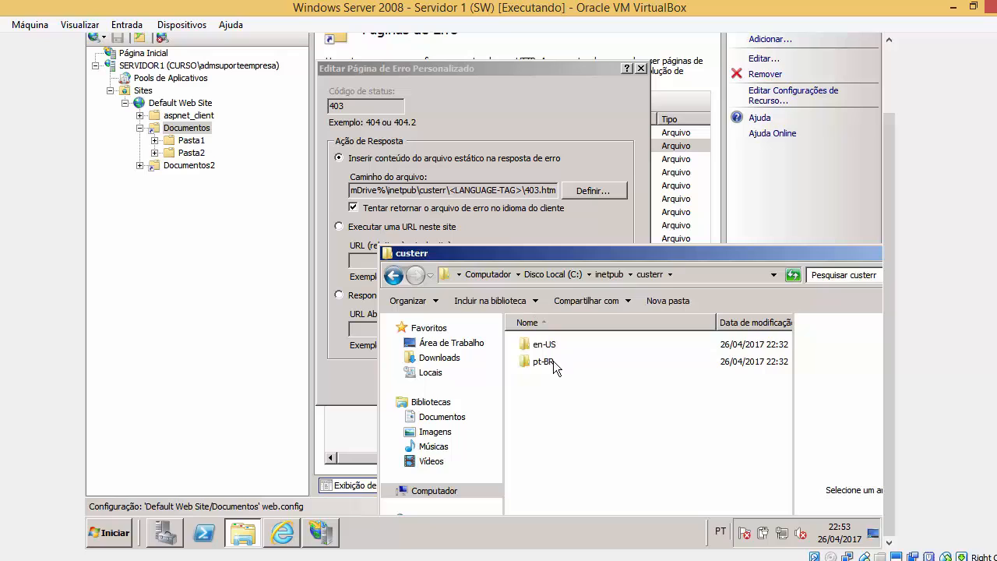
double_click(544, 362)
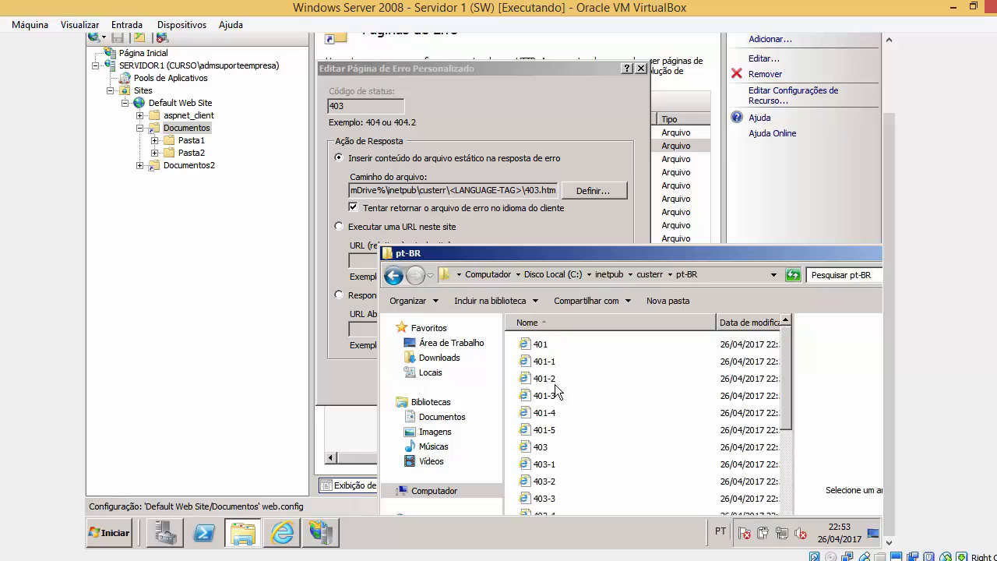
Preview the 401, 401-1, 401-2, 401-3 and 403 pages, highlighting 'Proibido: acesso negado.'.
click(556, 395)
right_click(556, 395)
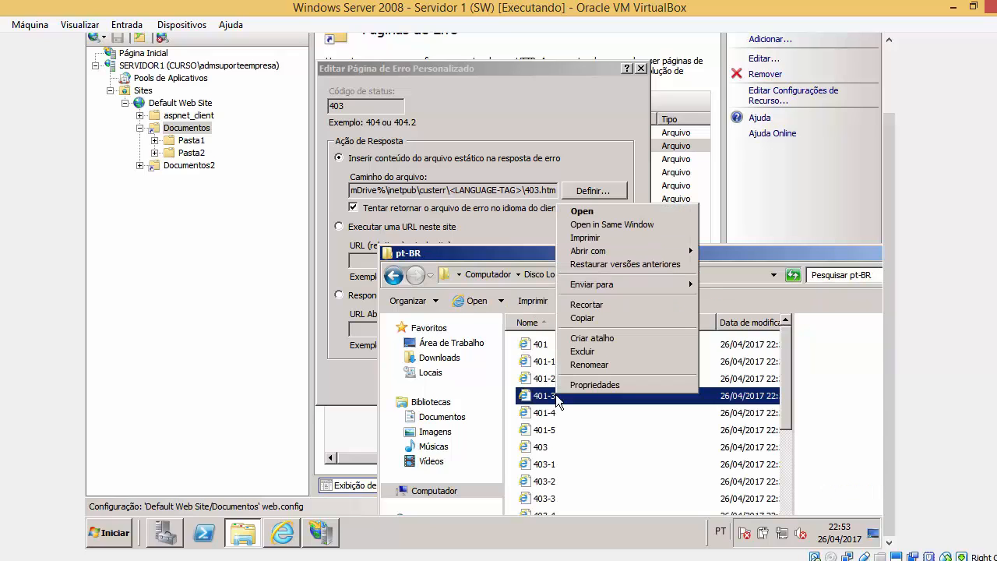
key(Escape)
click(551, 383)
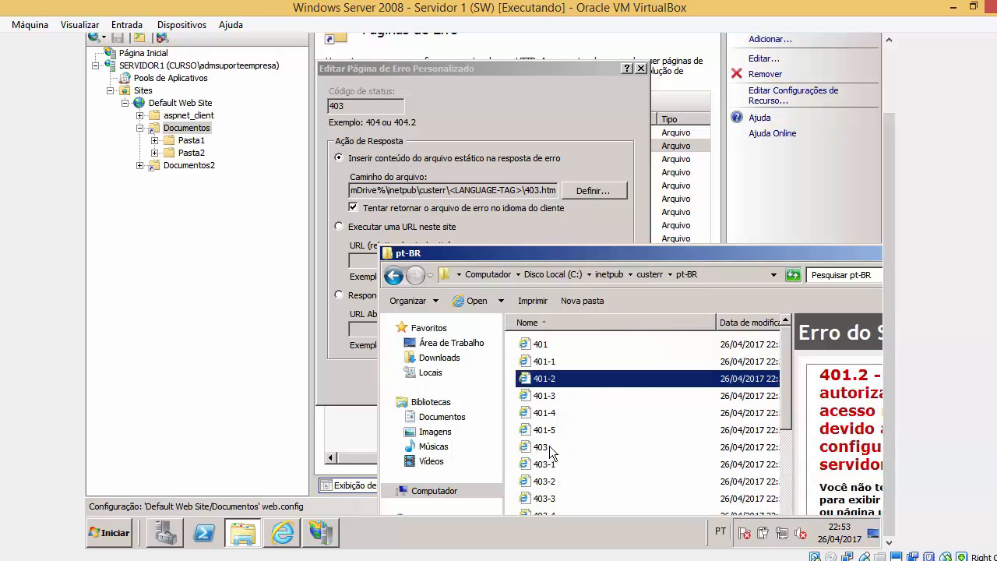
click(551, 449)
drag(655, 258, 540, 198)
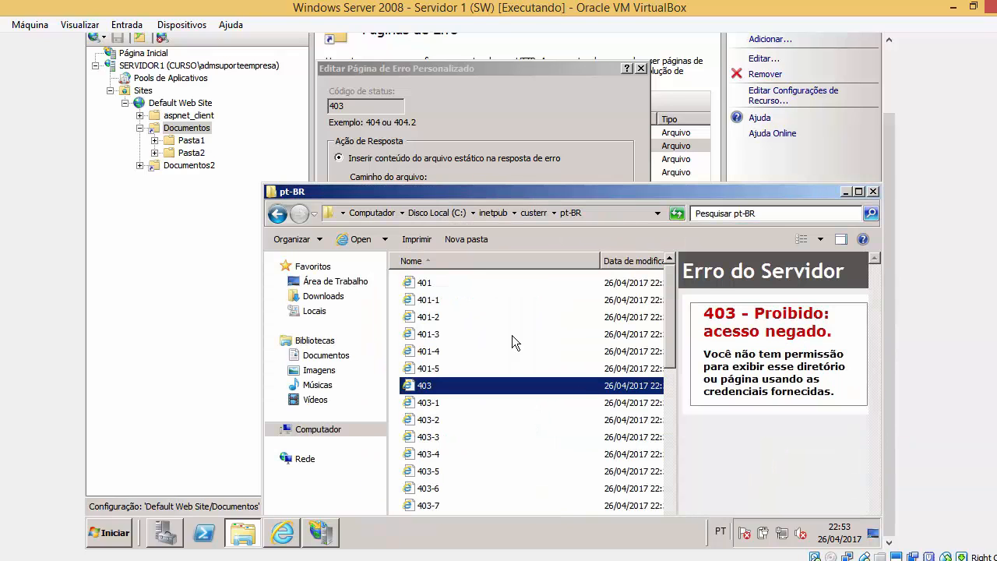
click(447, 286)
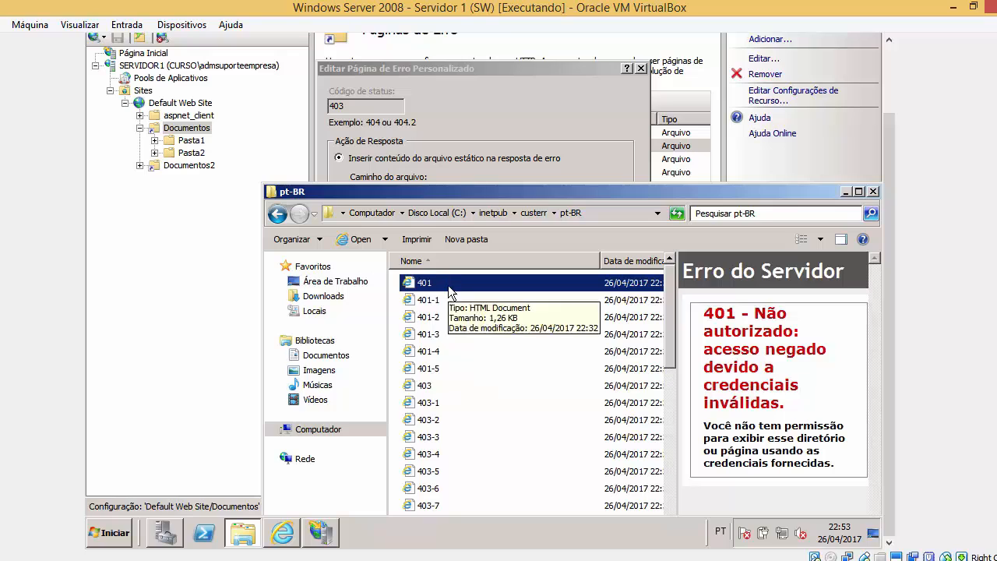
click(442, 304)
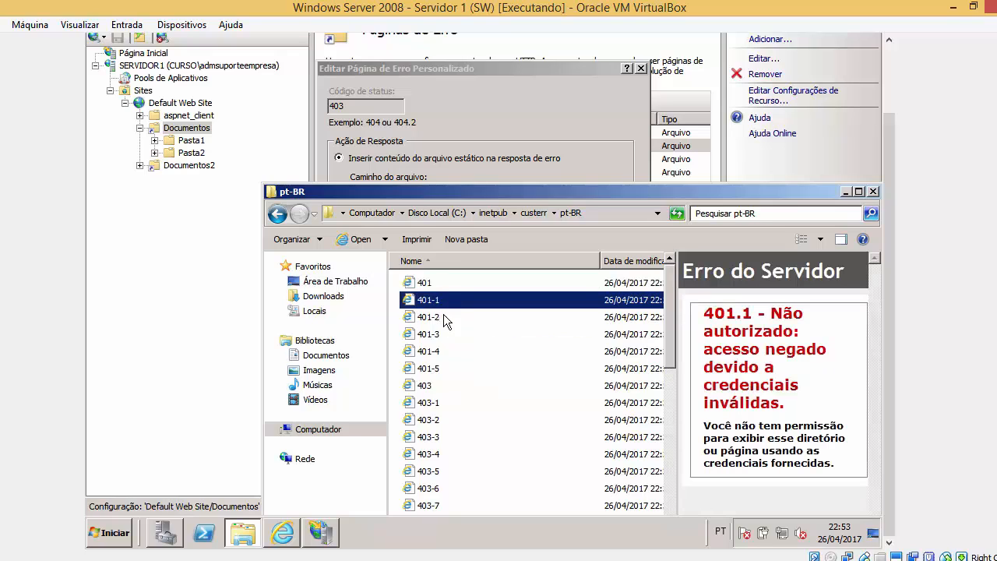
click(441, 318)
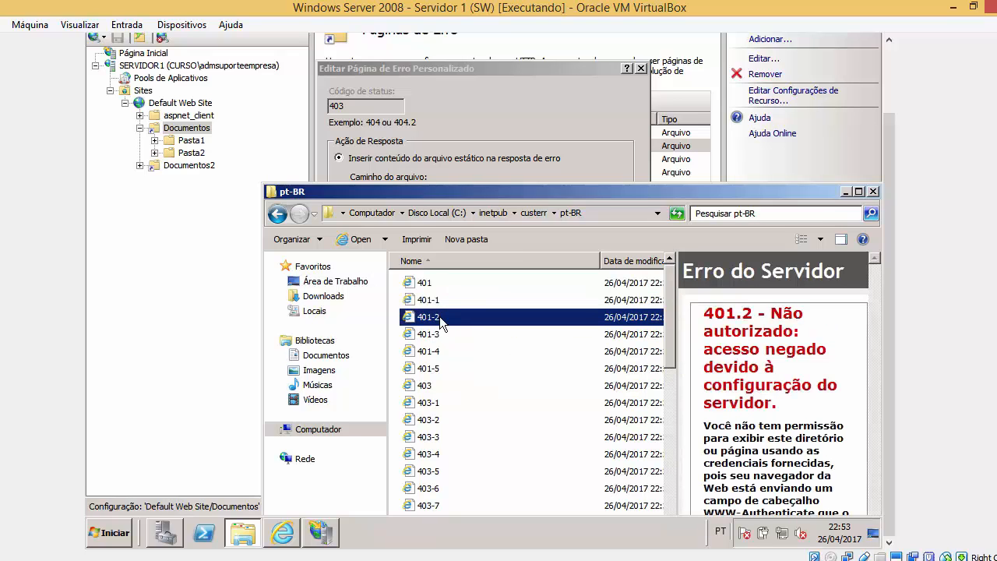
key(Down)
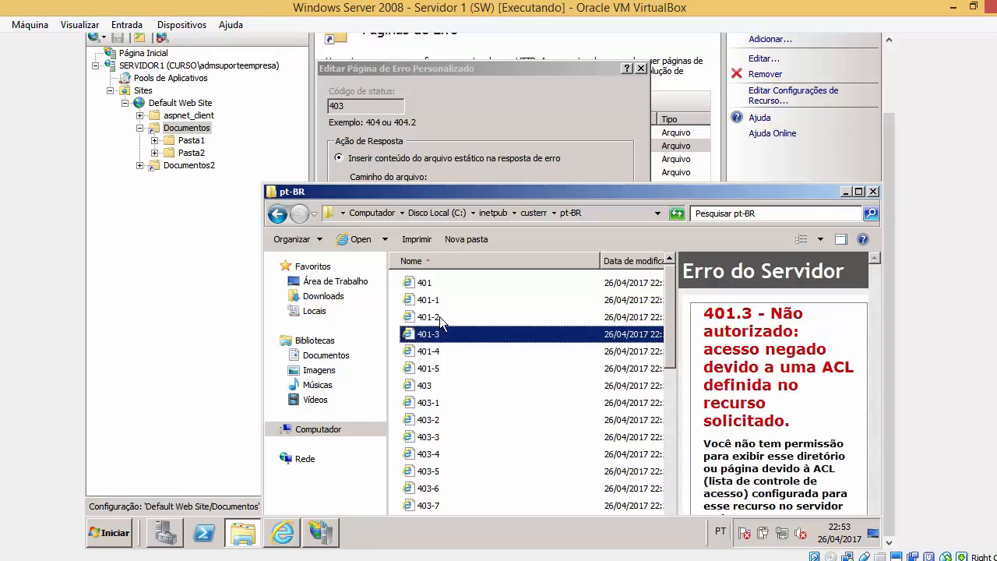
click(437, 386)
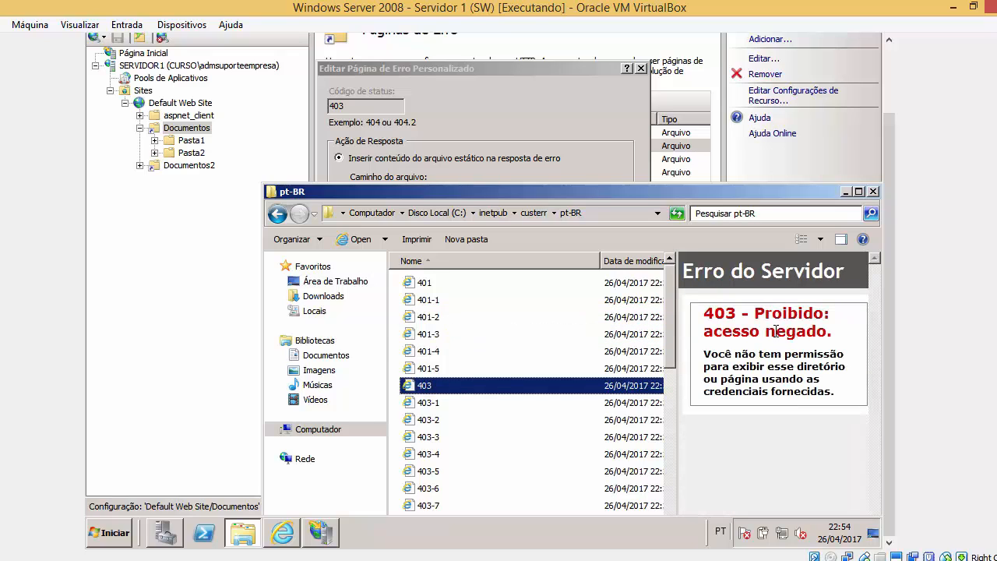
drag(766, 313, 836, 343)
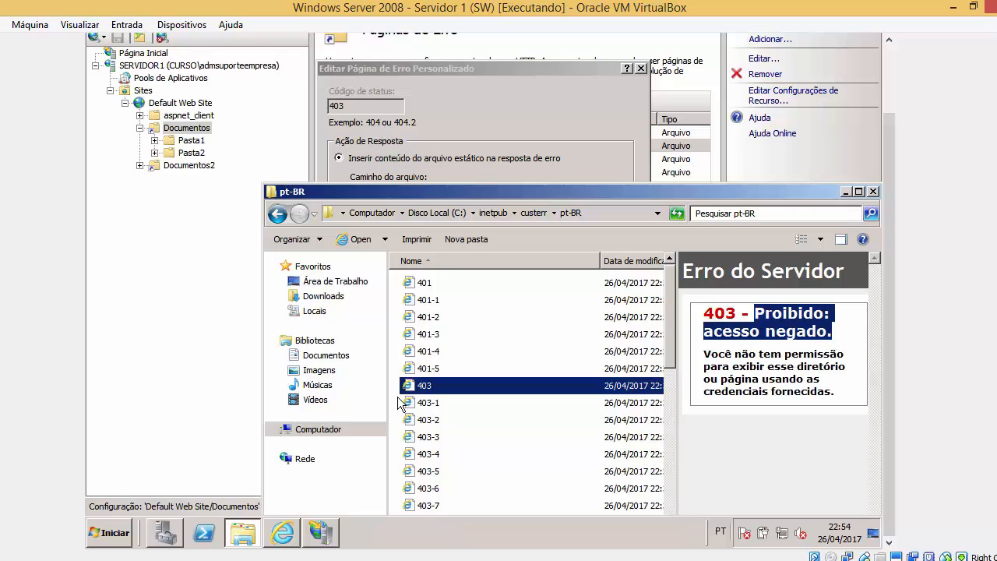
Compare with the browser's directory listing message, then step through previews from 401 to 403-19.
click(283, 537)
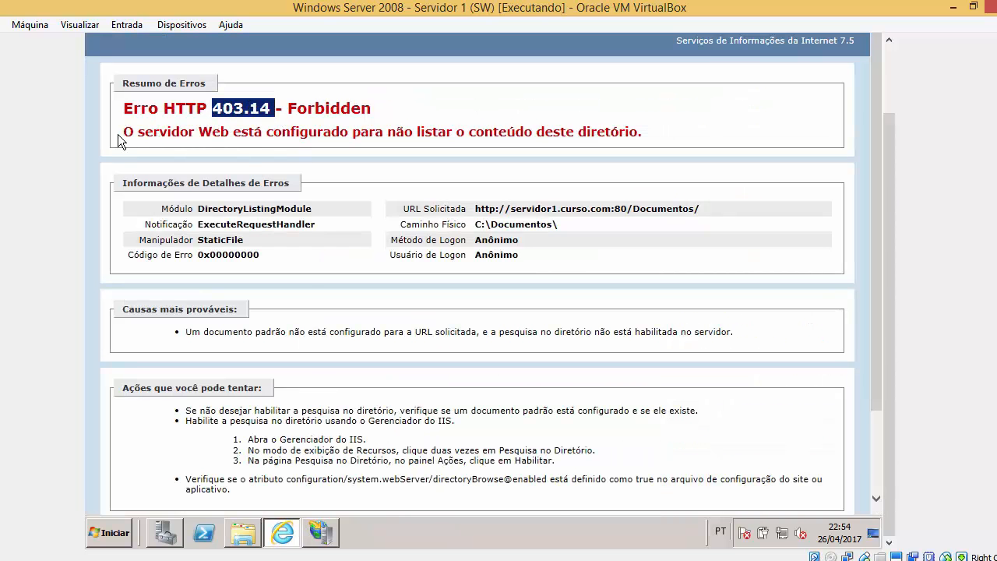
drag(118, 134, 645, 134)
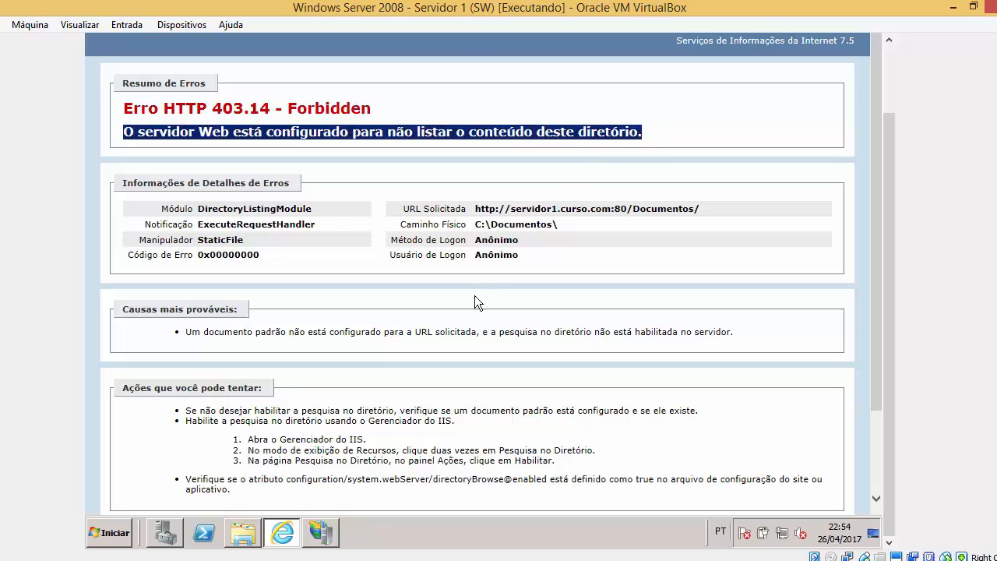
click(332, 537)
click(248, 534)
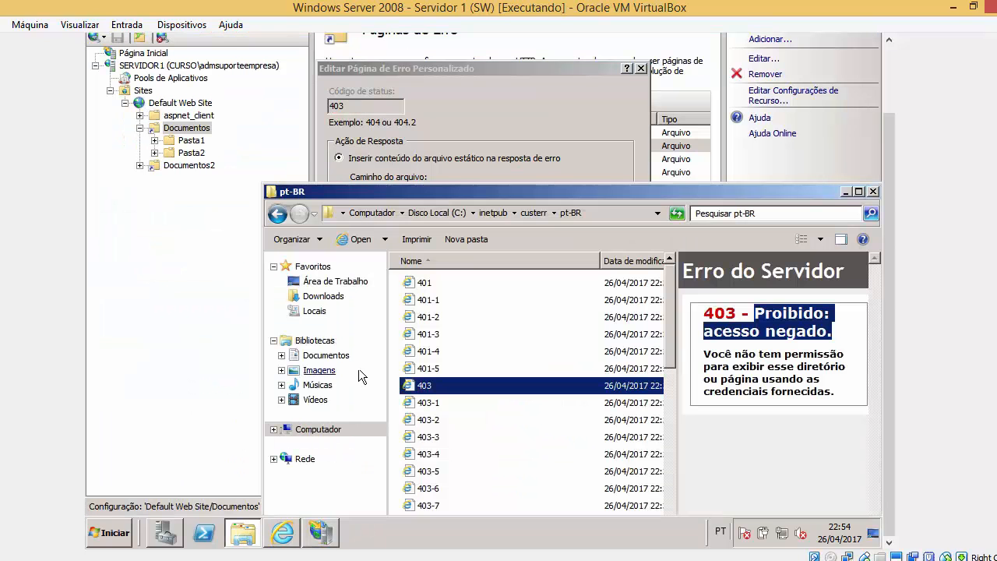
click(425, 284)
key(Down)
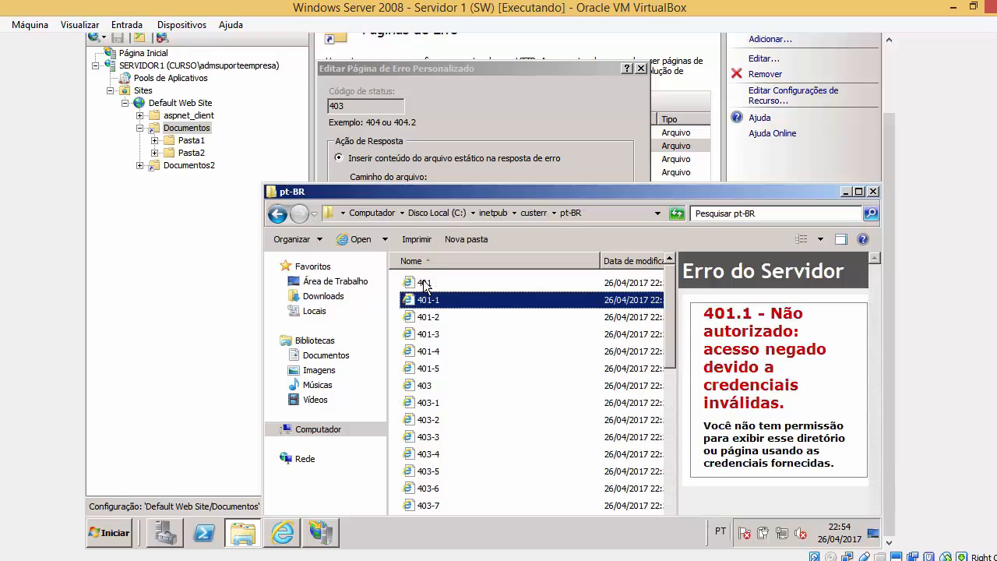
key(Down)
key(Down)
key(Down)
key(Down)
key(Down)
key(Down)
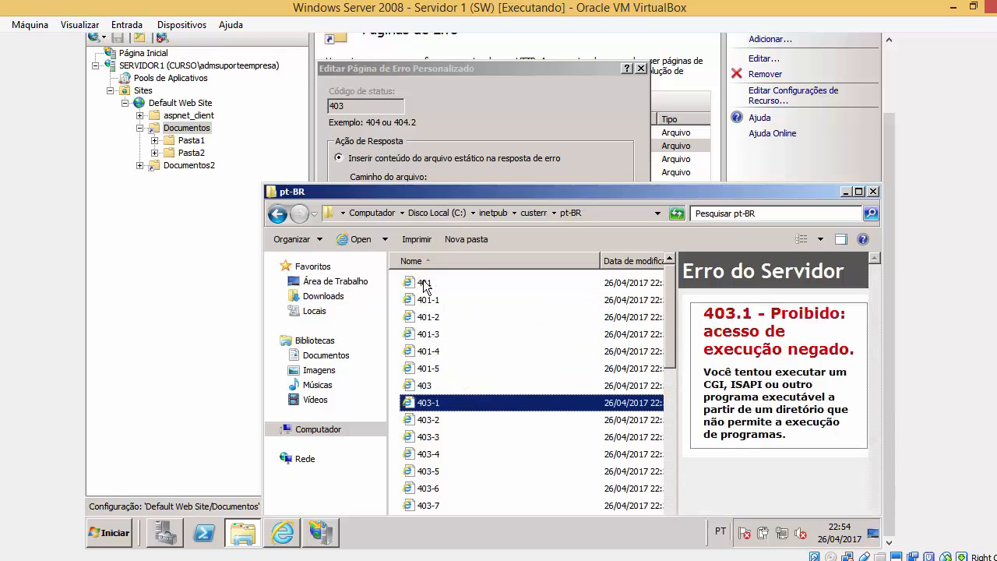
key(Down)
key(Down)
key(Down)
key(Down)
key(Down)
key(Down)
key(Down)
key(Down)
key(Down)
key(Down)
key(Down)
key(Down)
key(Down)
key(Down)
key(Down)
key(Down)
key(Down)
key(Down)
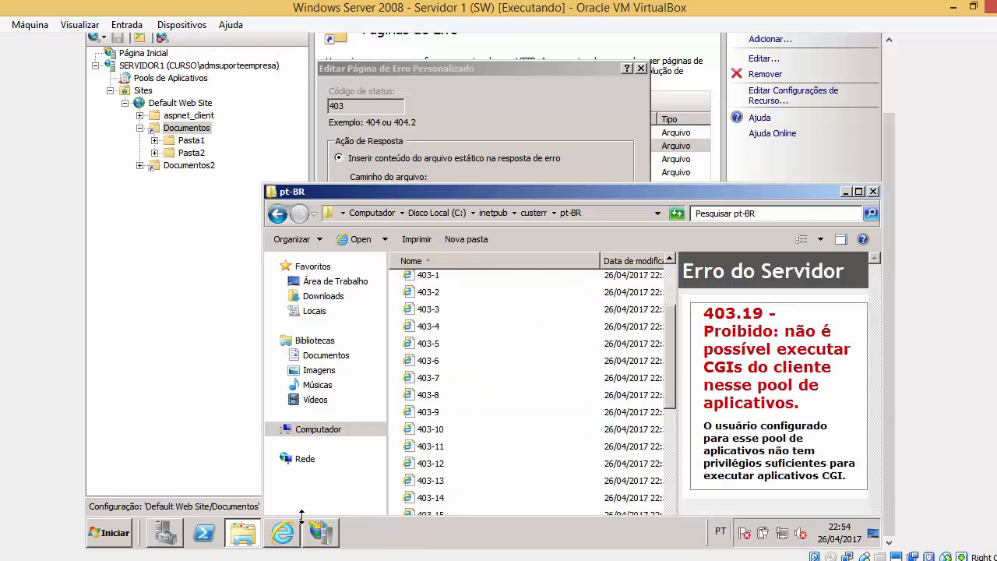
click(295, 533)
Preview the 403-11 and 404-12 pages, then select and preview the 403-14 page.
click(254, 534)
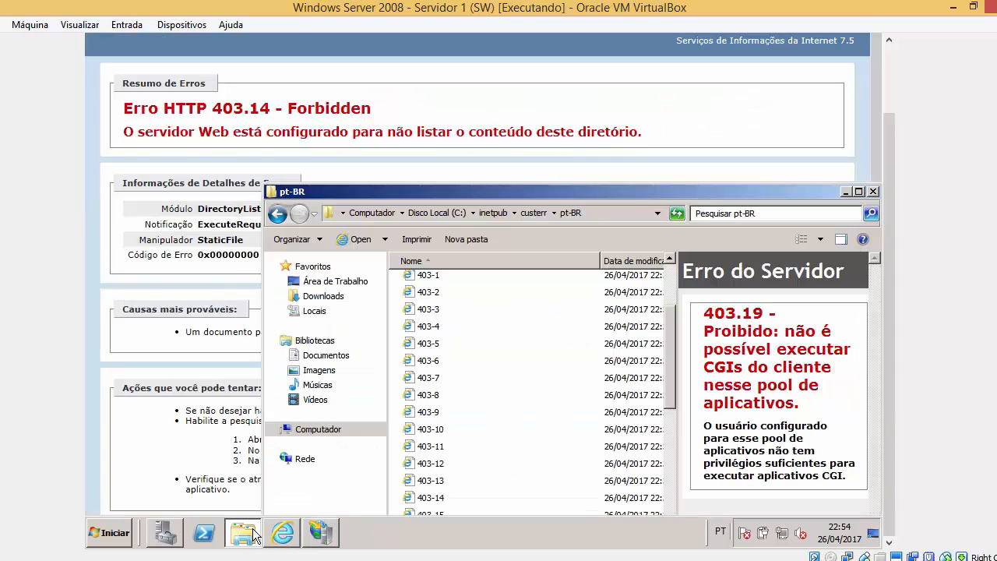
click(484, 454)
scroll(484, 454, down, 6)
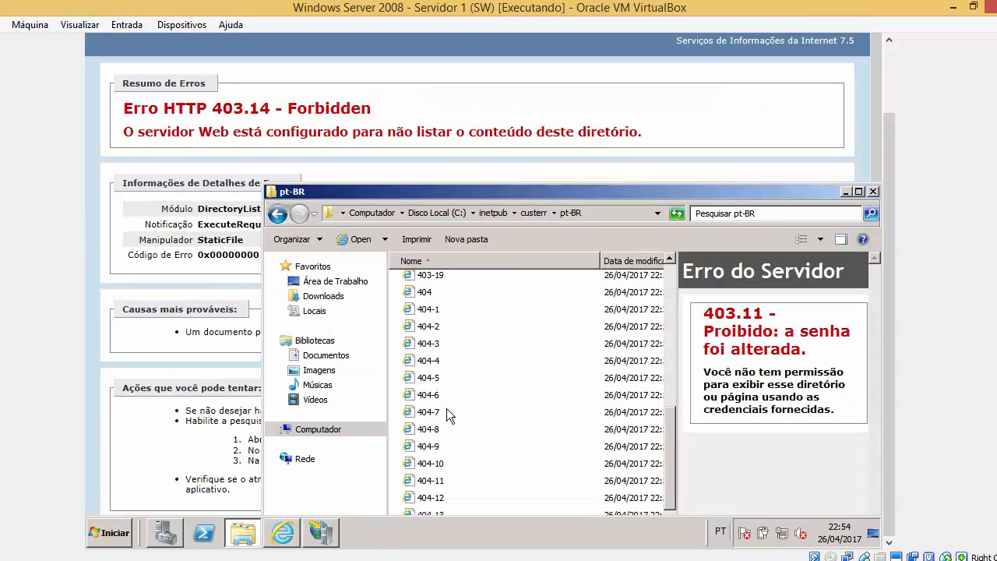
click(441, 496)
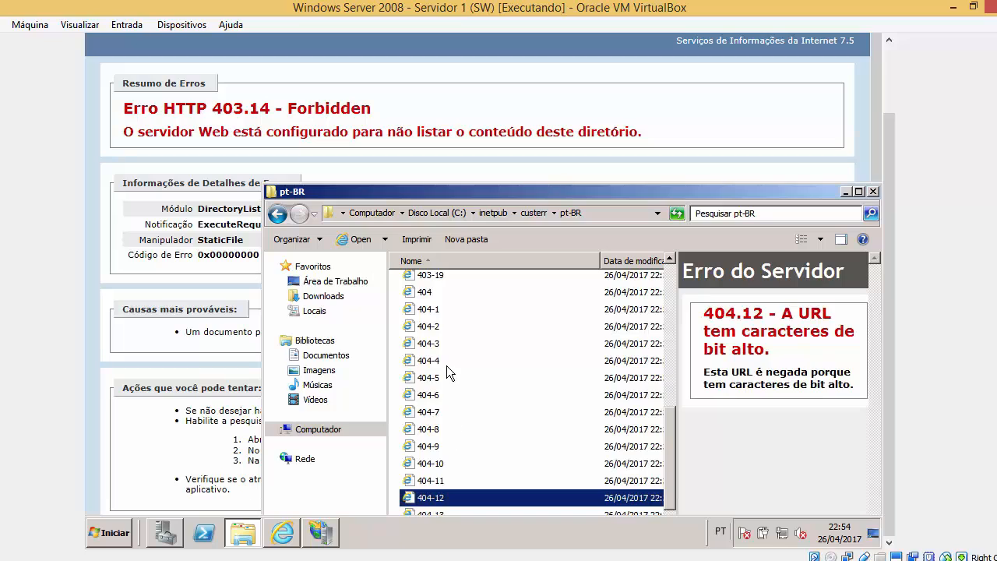
scroll(446, 398, up, 1)
scroll(450, 450, down, 1)
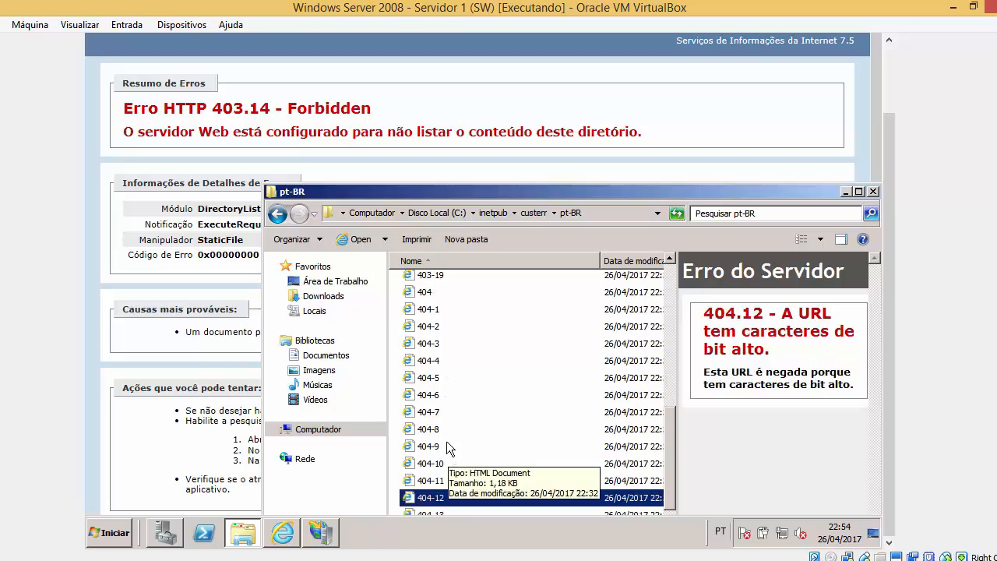
scroll(464, 418, down, 4)
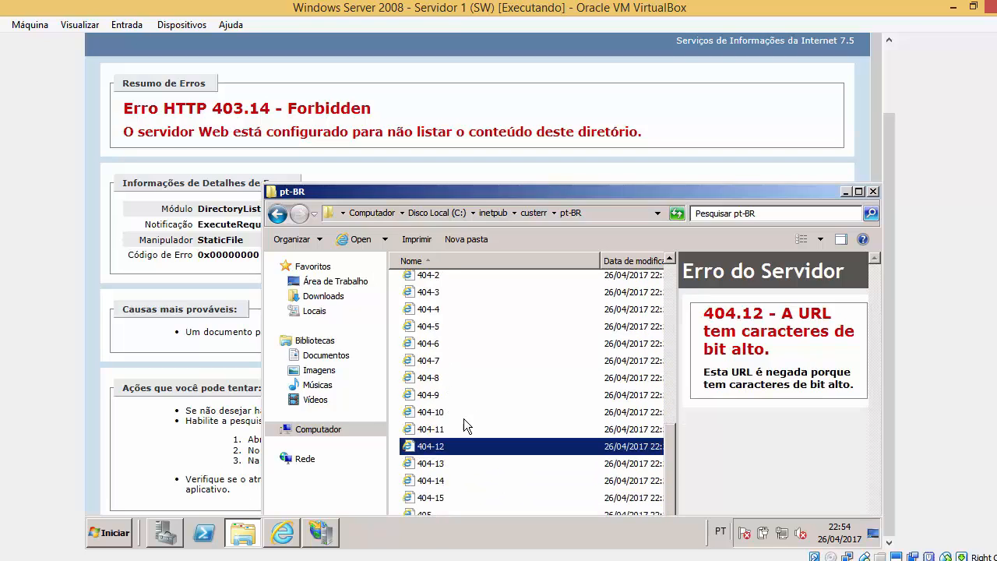
scroll(462, 422, up, 5)
scroll(465, 430, up, 3)
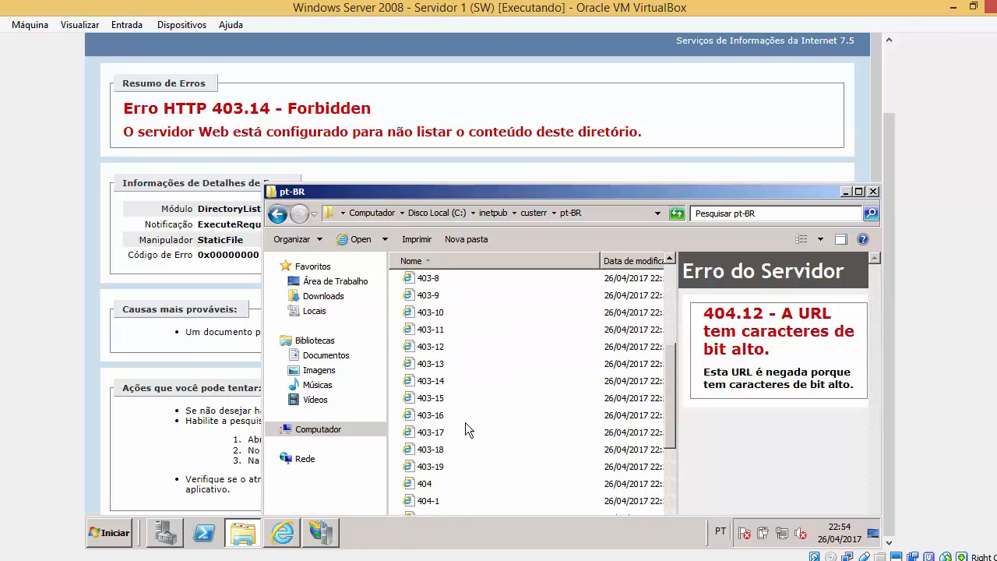
click(445, 382)
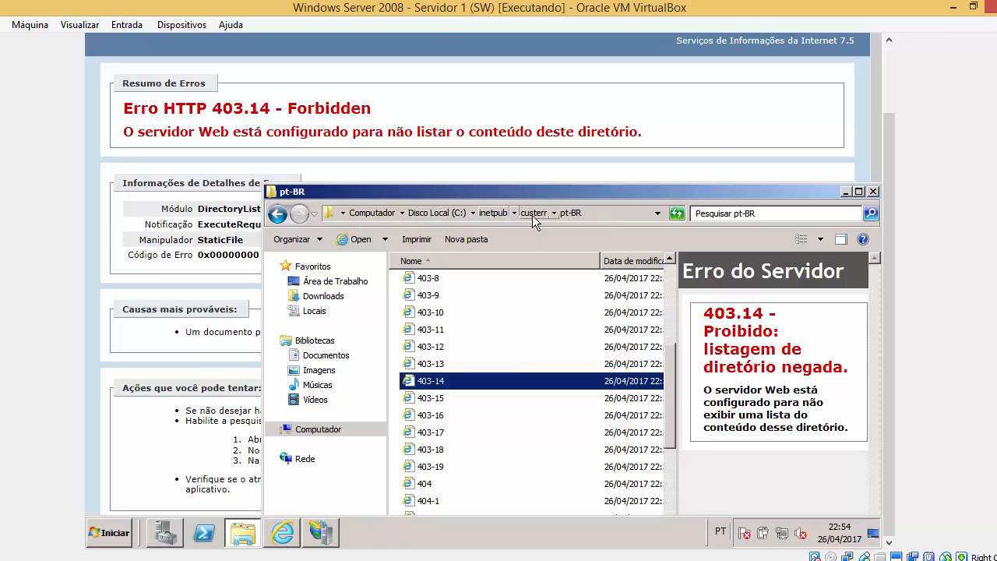
Open 403-14 in Bloco de notas with Abrir com and highlight its h3 message.
right_click(494, 378)
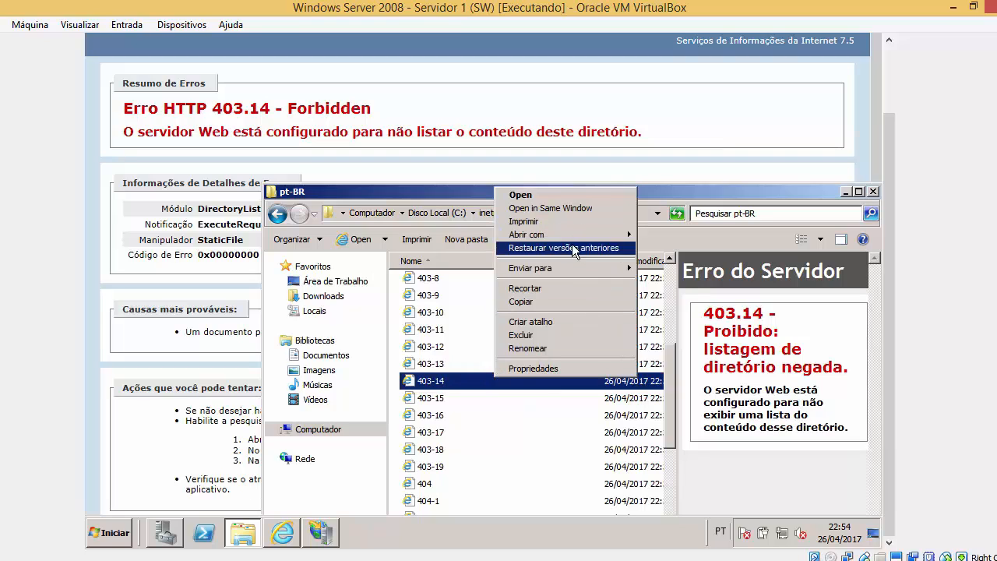
mouse_move(588, 232)
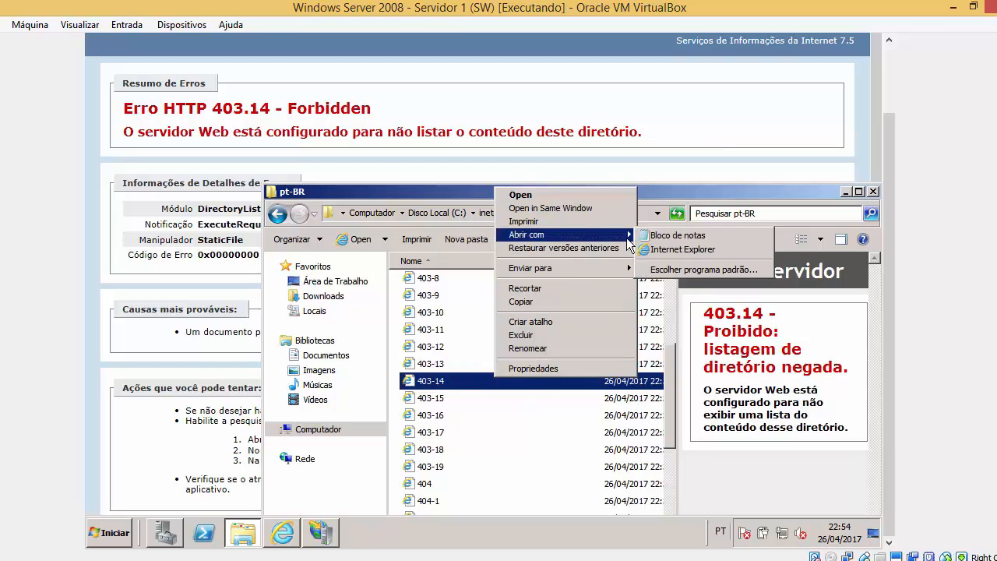
click(676, 234)
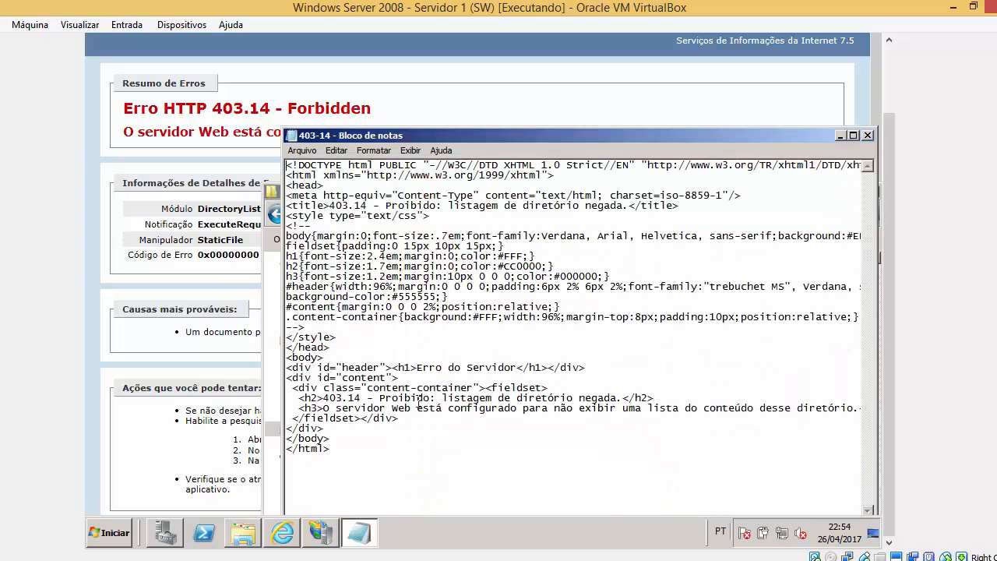
drag(325, 408, 524, 409)
drag(597, 408, 772, 417)
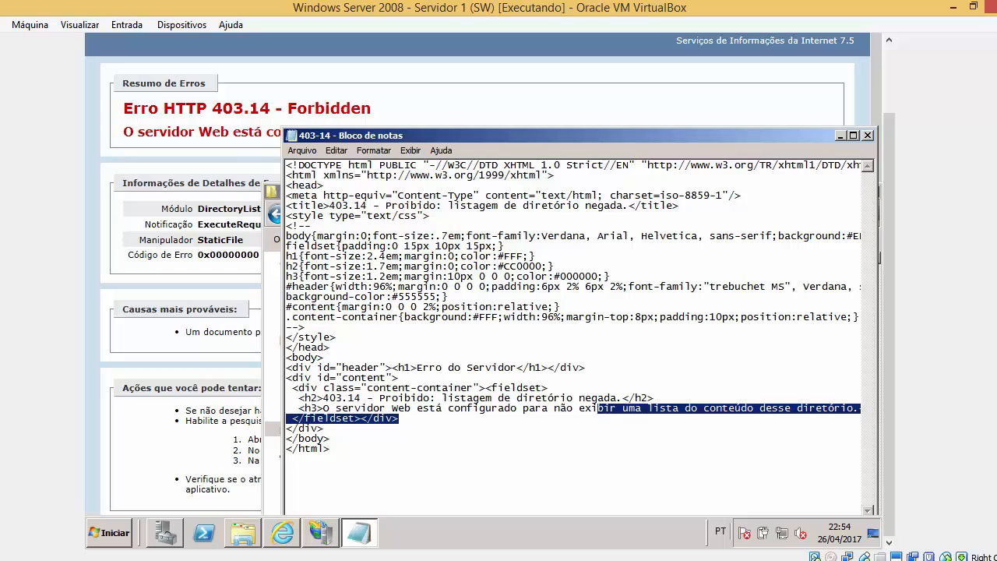
Select parts of the h3 message in Notepad and begin editing the text around 'lista'.
drag(371, 137, 489, 183)
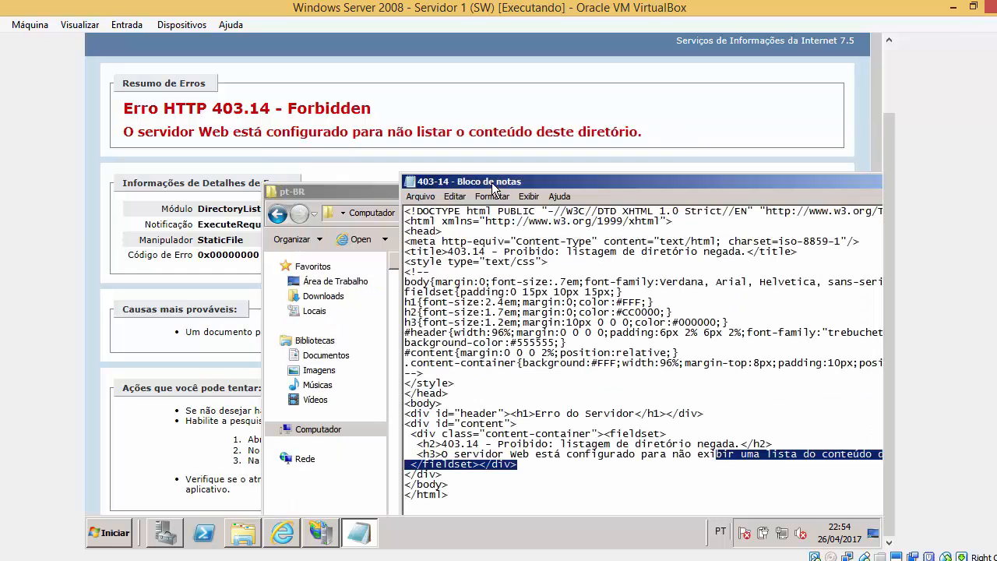
click(499, 470)
drag(441, 454, 535, 455)
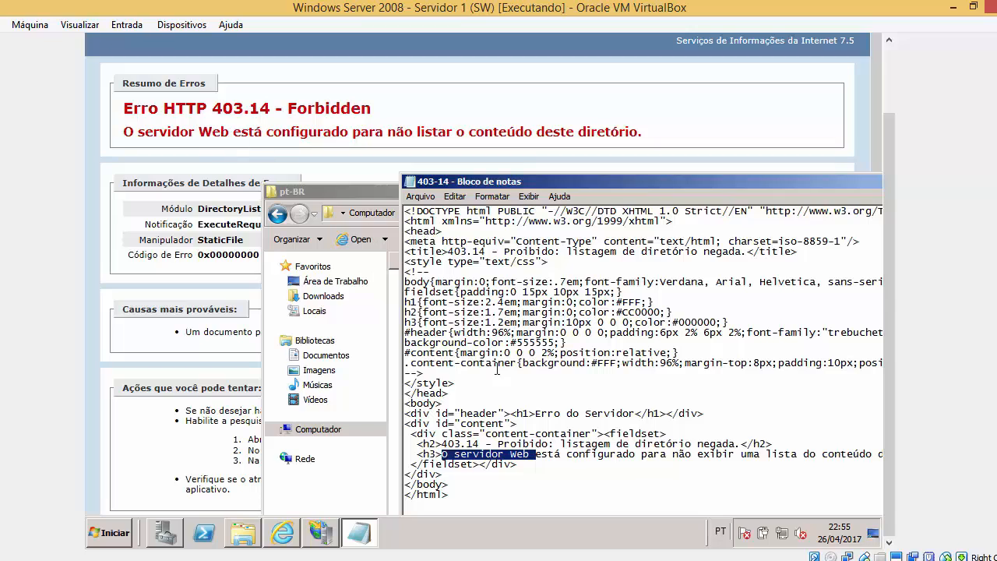
drag(443, 456, 817, 456)
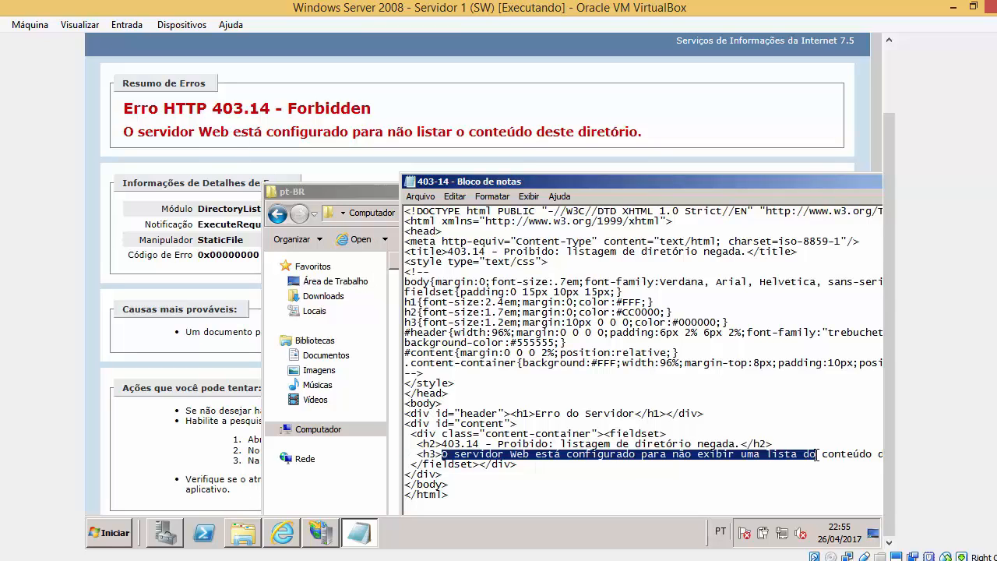
click(549, 467)
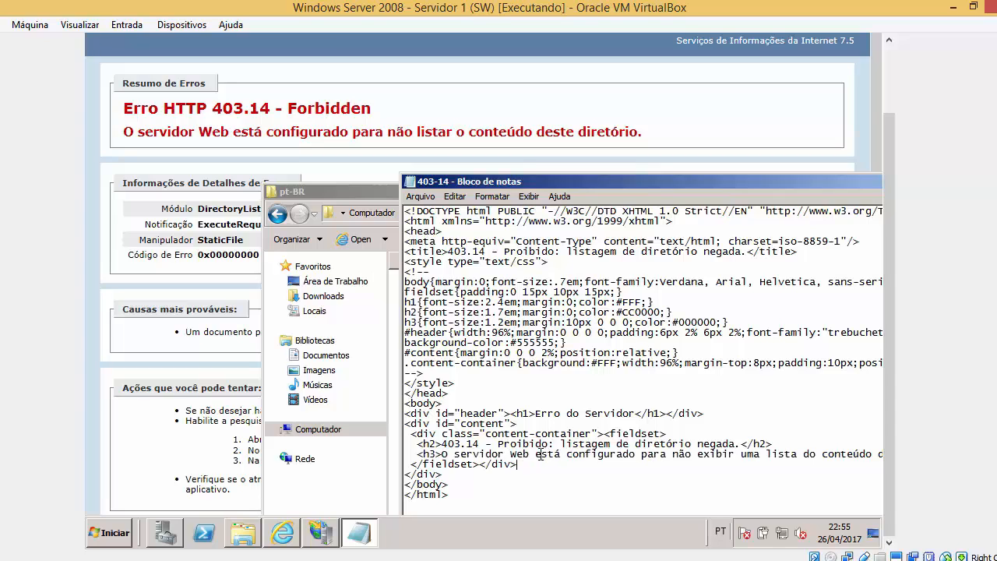
drag(537, 455, 572, 456)
drag(699, 185, 595, 164)
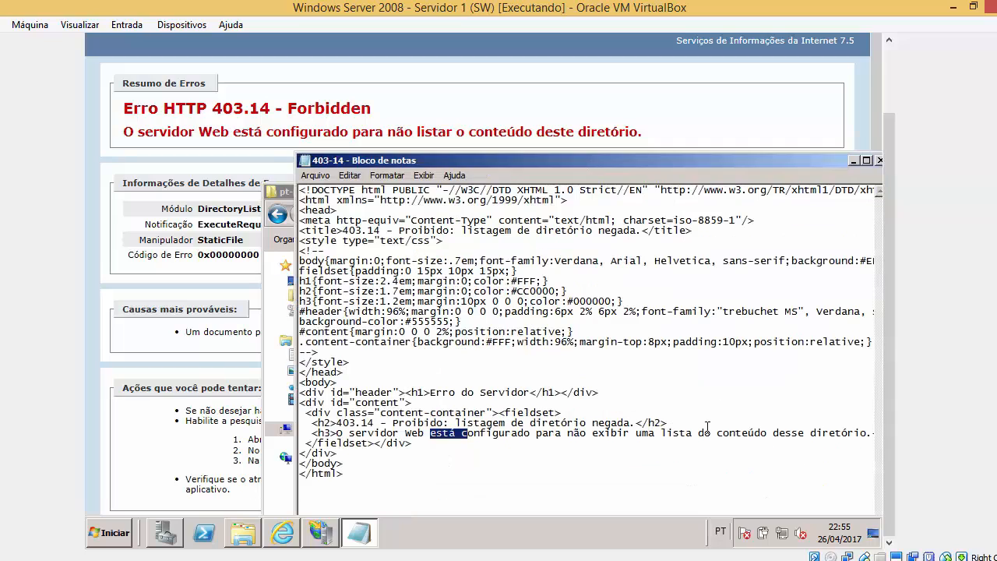
click(660, 438)
key(BackSpace)
key(BackSpace)
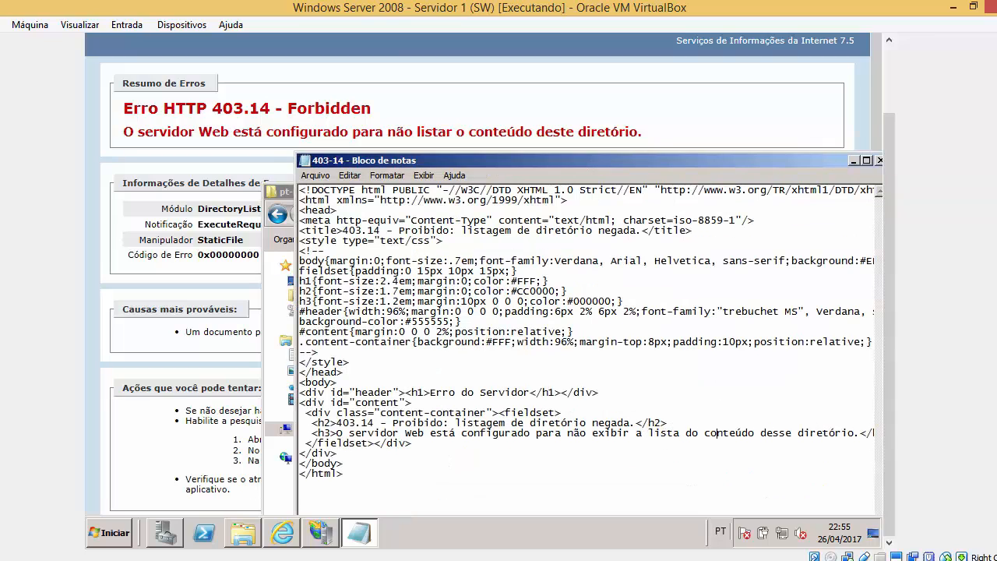
text(s)
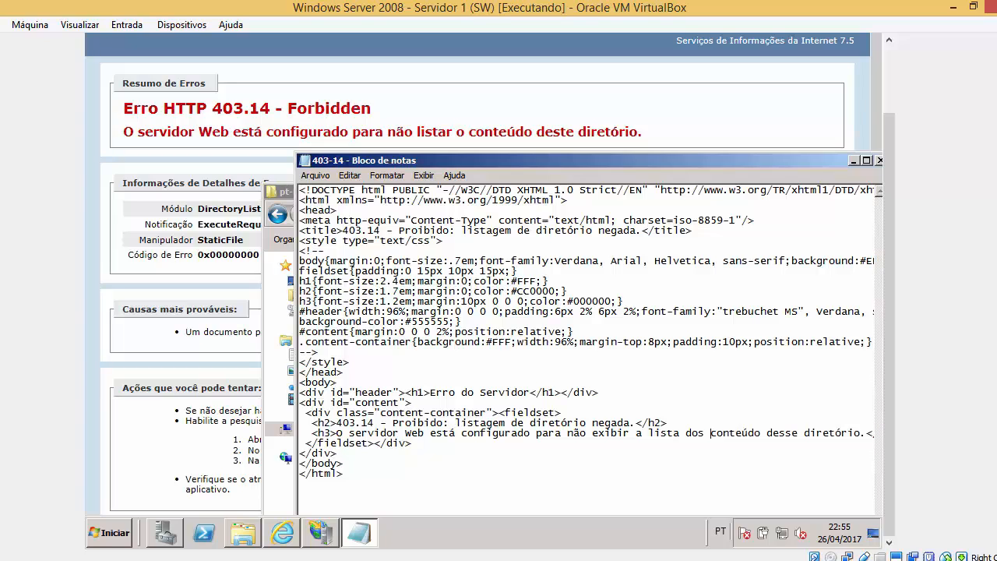
text(s)
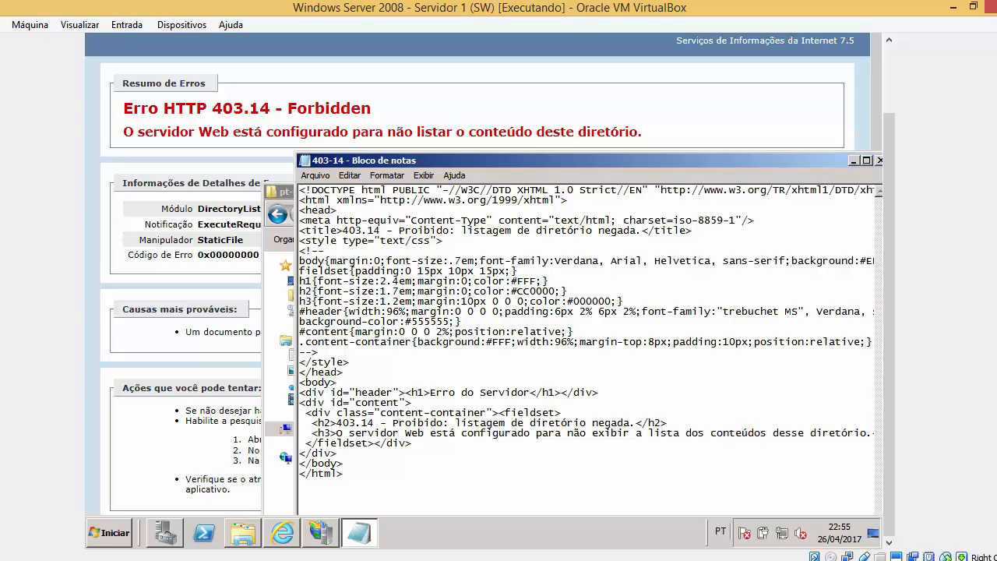
key(Right)
key(Right)
key(Right)
key(Right)
key(Right)
key(Right)
key(Right)
key(Right)
key(Right)
key(Right)
key(Right)
key(Right)
key(Right)
key(Right)
key(Right)
key(Right)
drag(599, 436, 562, 331)
click(672, 423)
Change 'servidor' to 'Server', insert 'não', and form 'listar os', then close Notepad.
drag(401, 434, 350, 429)
text(Server)
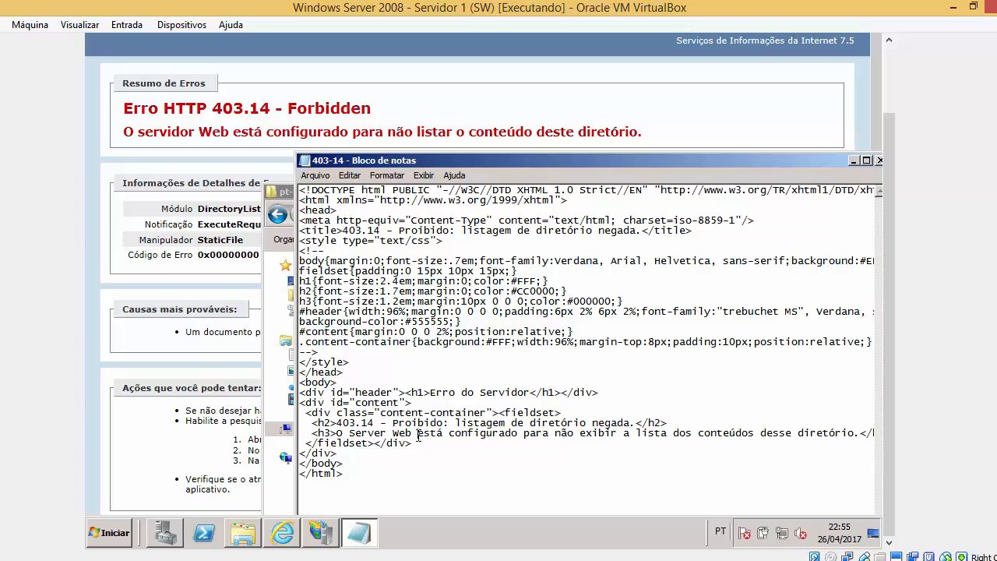
click(418, 433)
text(não)
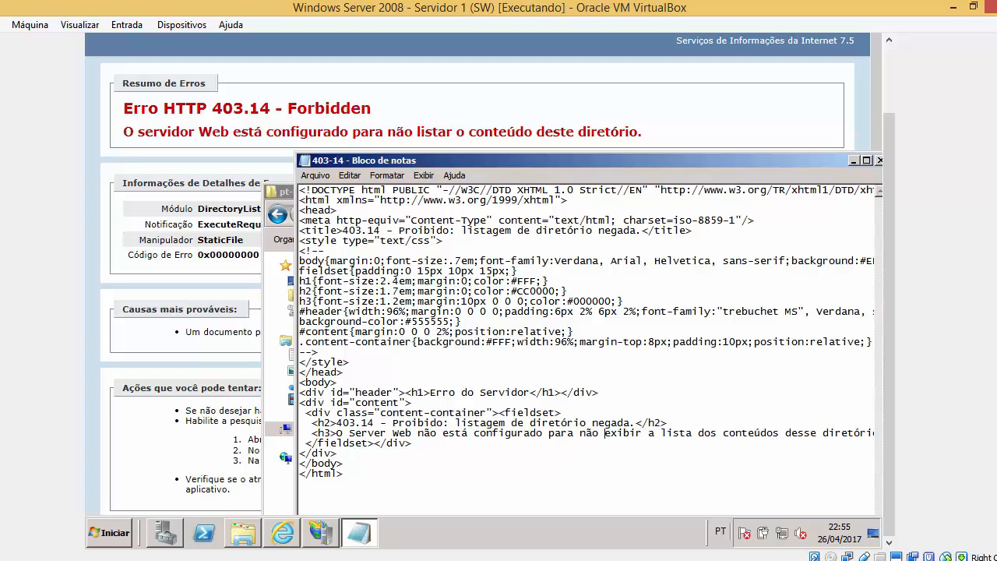
click(667, 433)
key(BackSpace)
key(BackSpace)
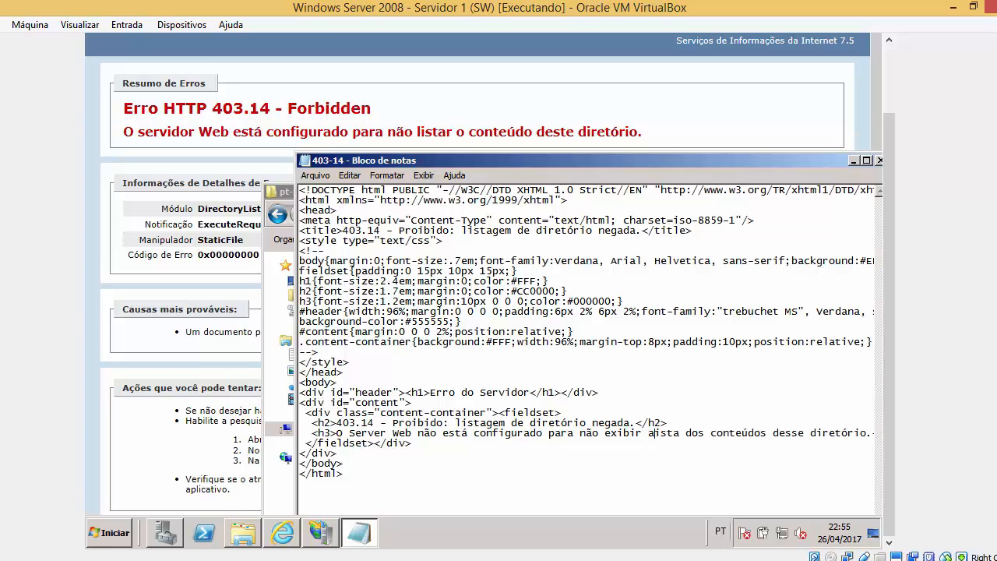
key(BackSpace)
key(BackSpace)
key(BackSpace)
key(BackSpace)
key(BackSpace)
key(BackSpace)
key(BackSpace)
key(BackSpace)
key(BackSpace)
key(BackSpace)
key(BackSpace)
key(BackSpace)
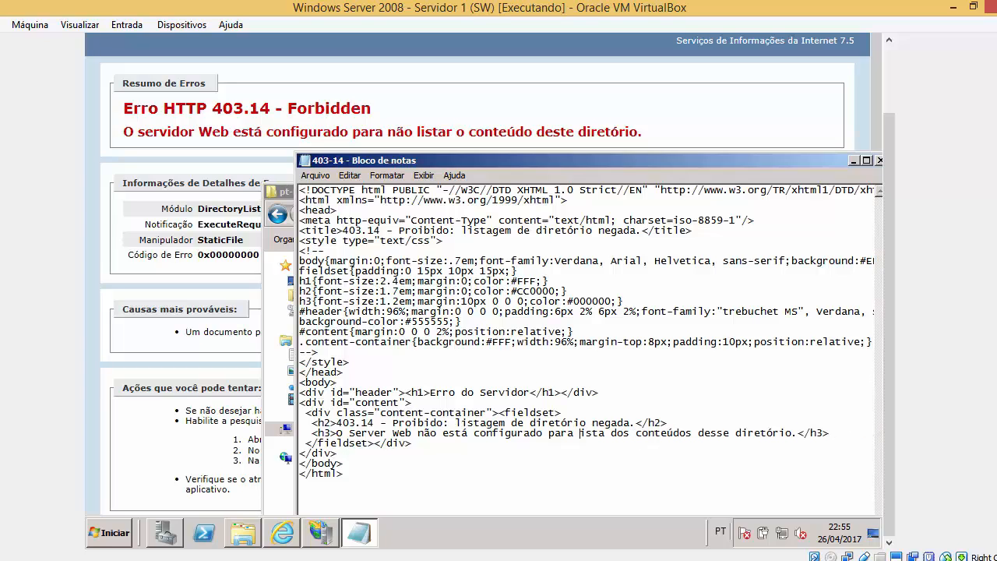
text(l)
key(Right)
key(Right)
key(Right)
key(Right)
text(r)
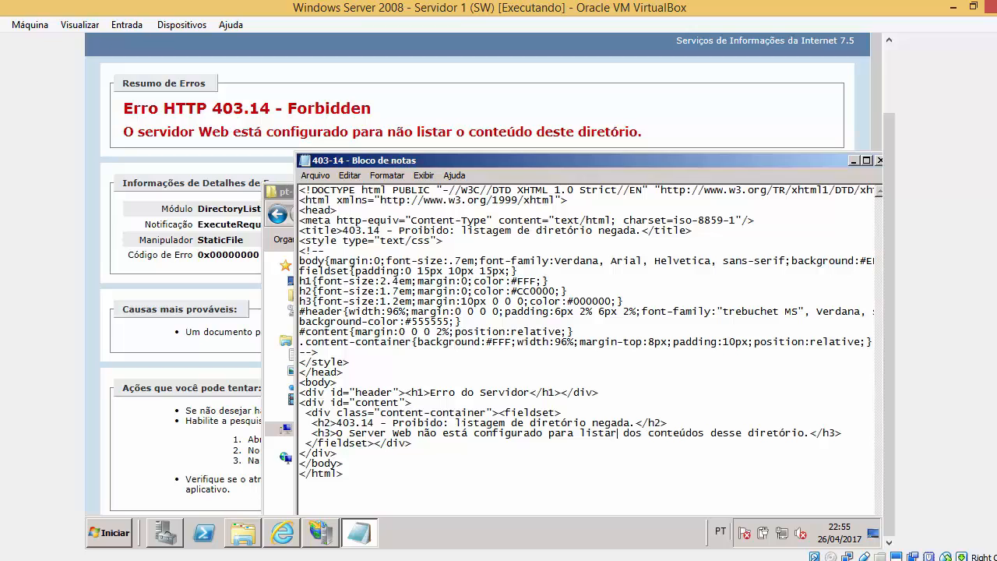
click(623, 433)
key(Delete)
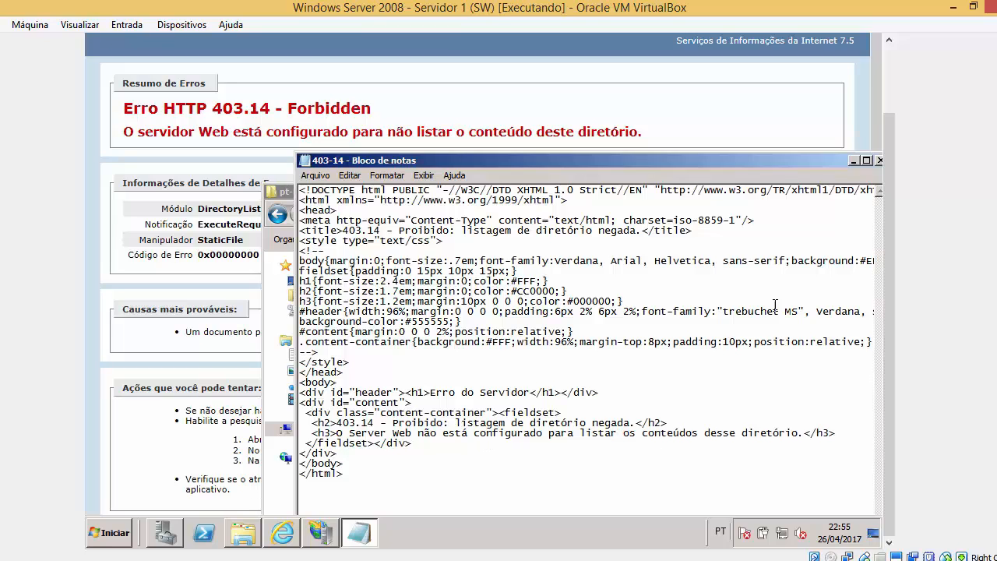
click(879, 161)
Save the edited 403-14 page and preview its reworded message.
click(458, 253)
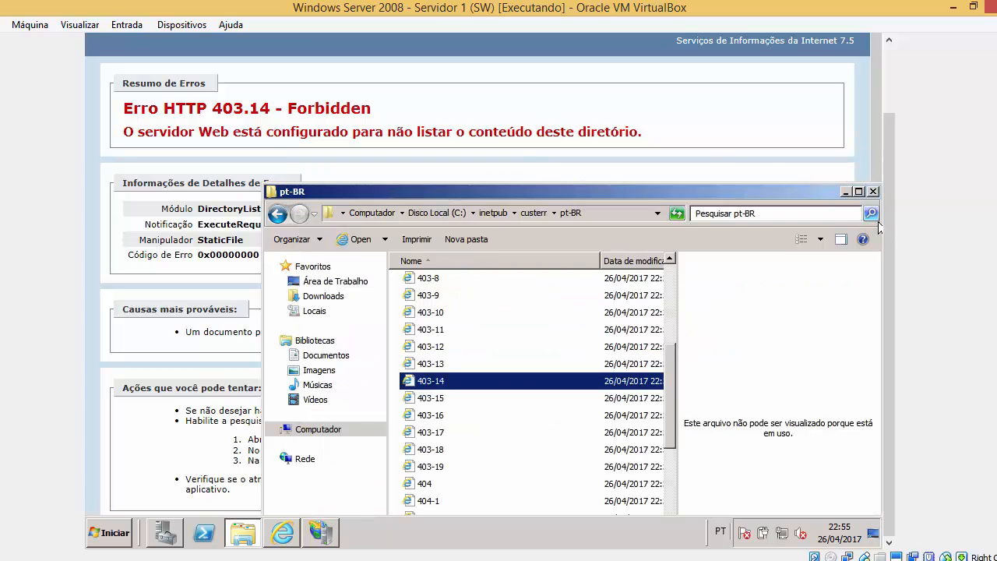
click(465, 384)
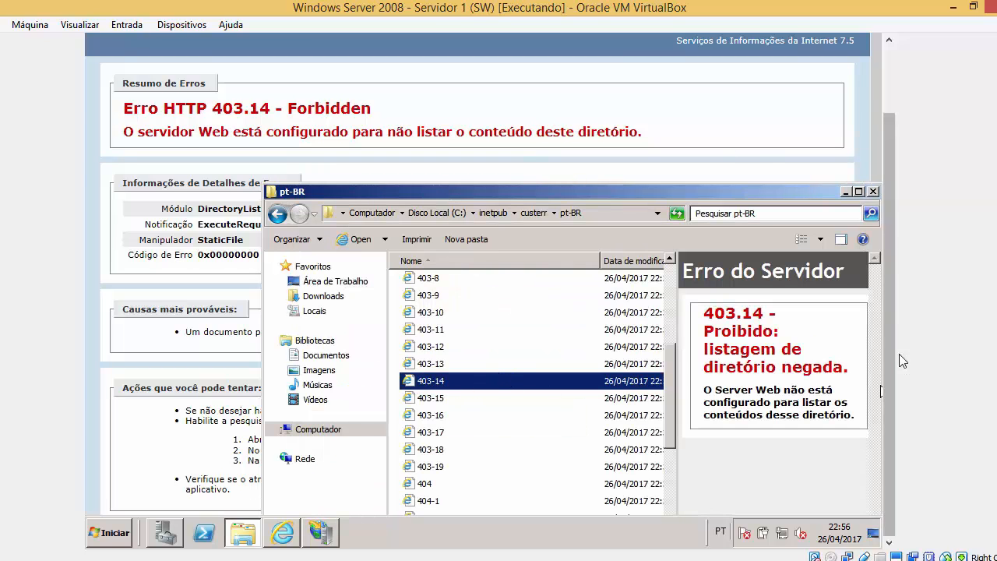
drag(891, 347, 870, 205)
Highlight the 403.14 error sentence in the browser, then return to the 403 error page settings.
click(369, 59)
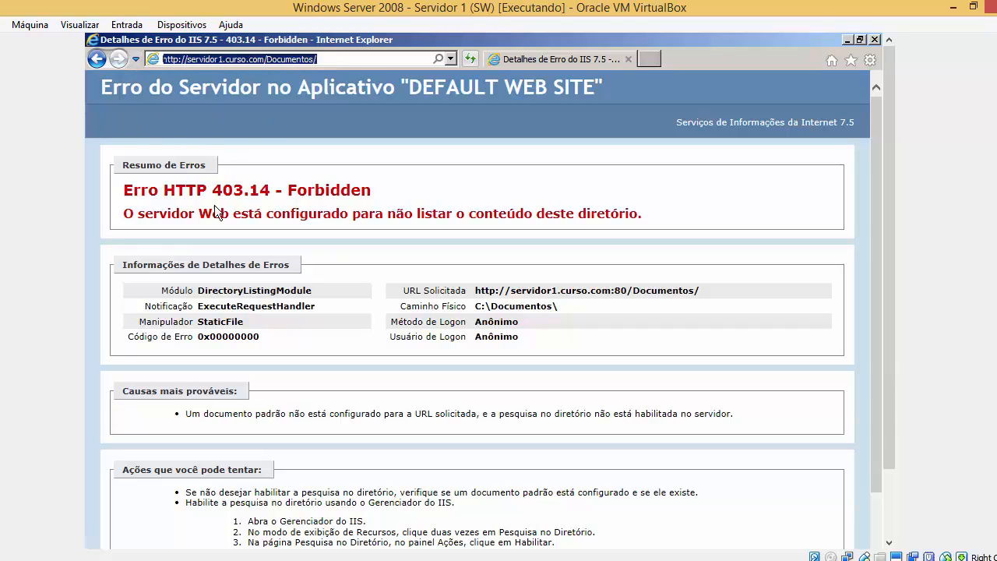
click(148, 215)
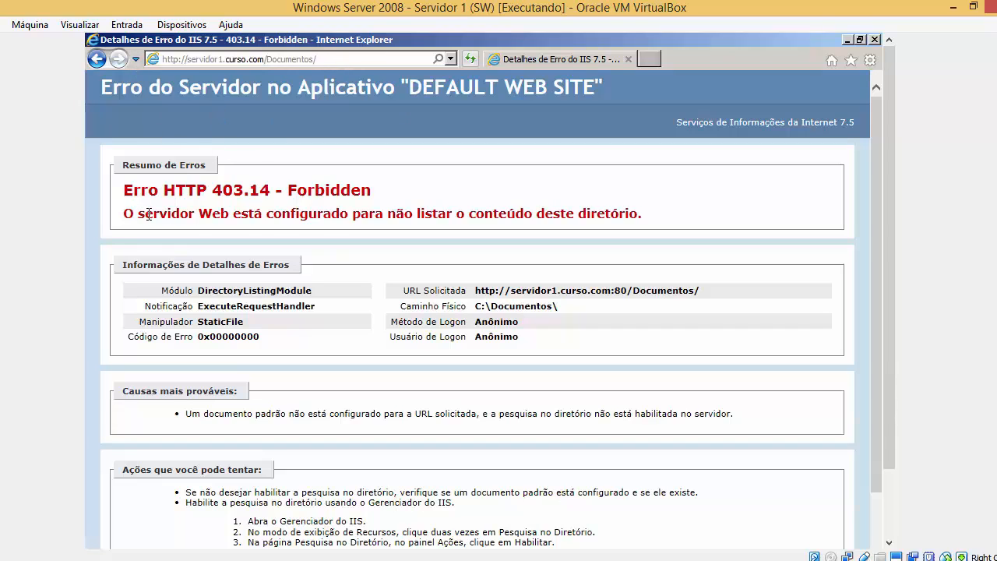
drag(132, 215, 629, 228)
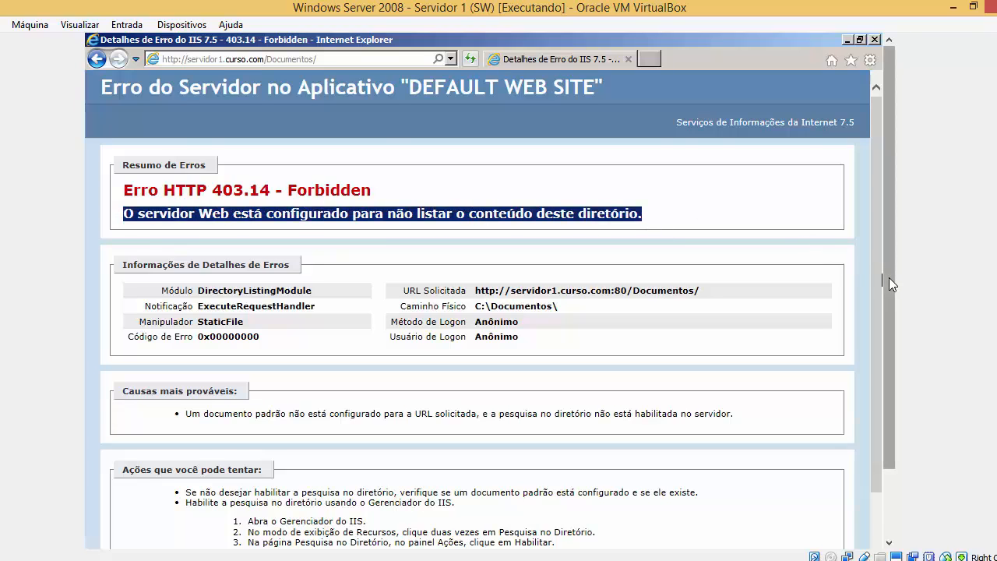
drag(889, 277, 887, 371)
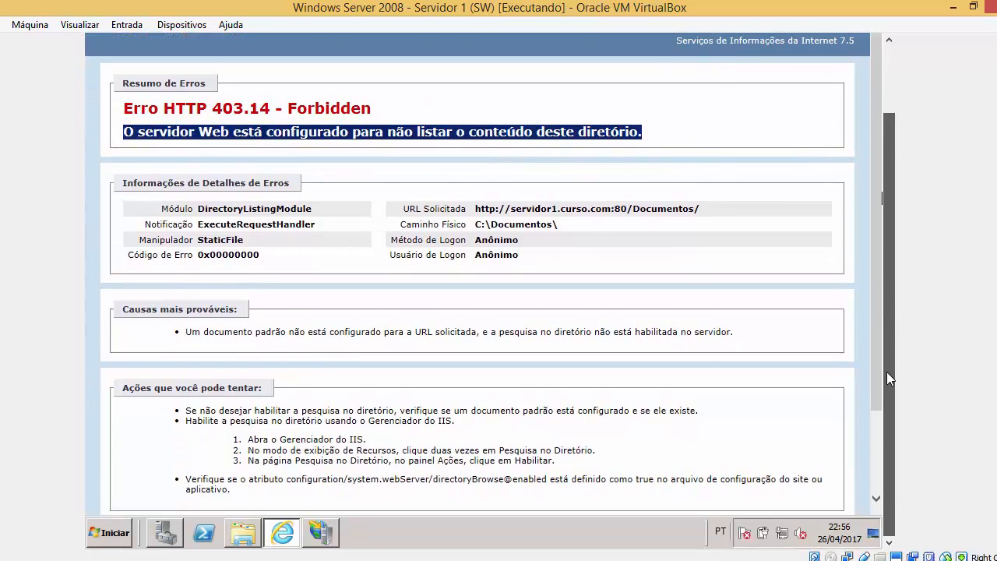
click(336, 529)
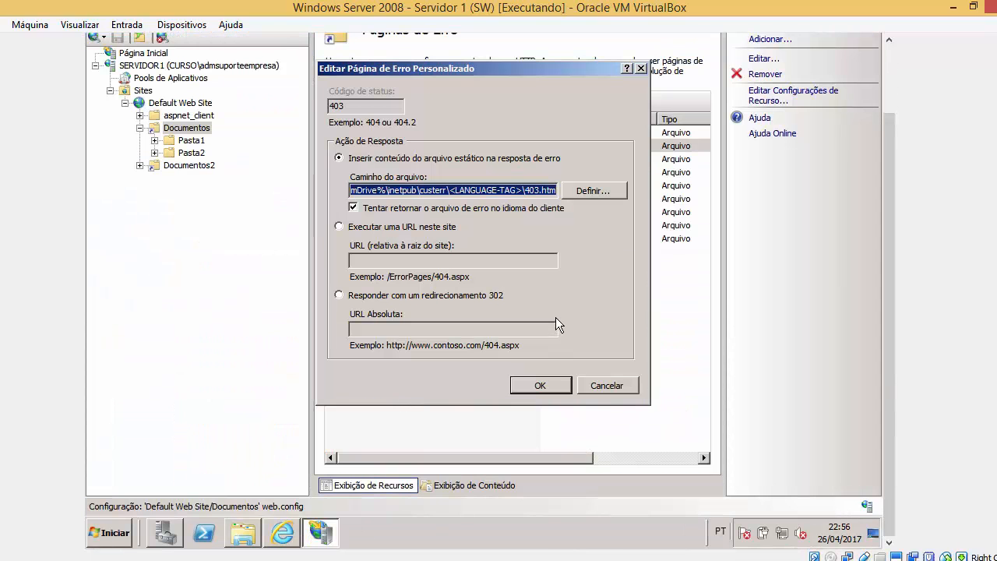
Cancel the 403 settings, browse the error codes, and open Documentos2's home page.
click(613, 390)
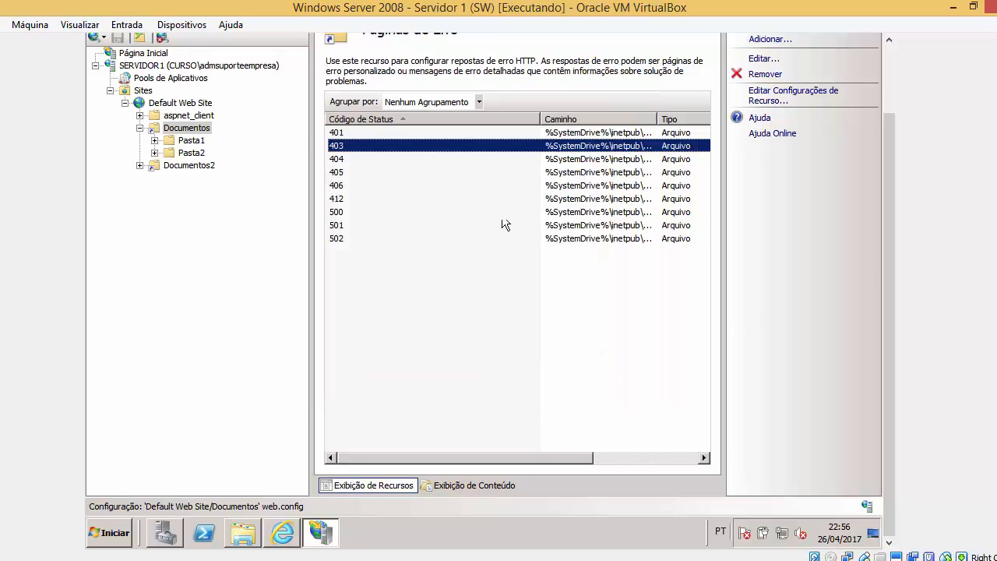
drag(890, 248, 890, 170)
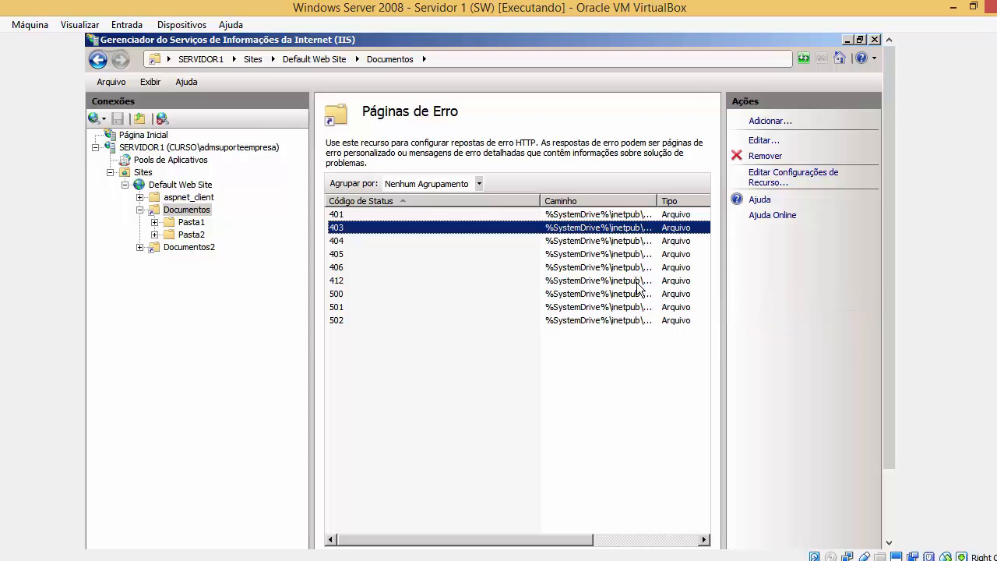
click(349, 322)
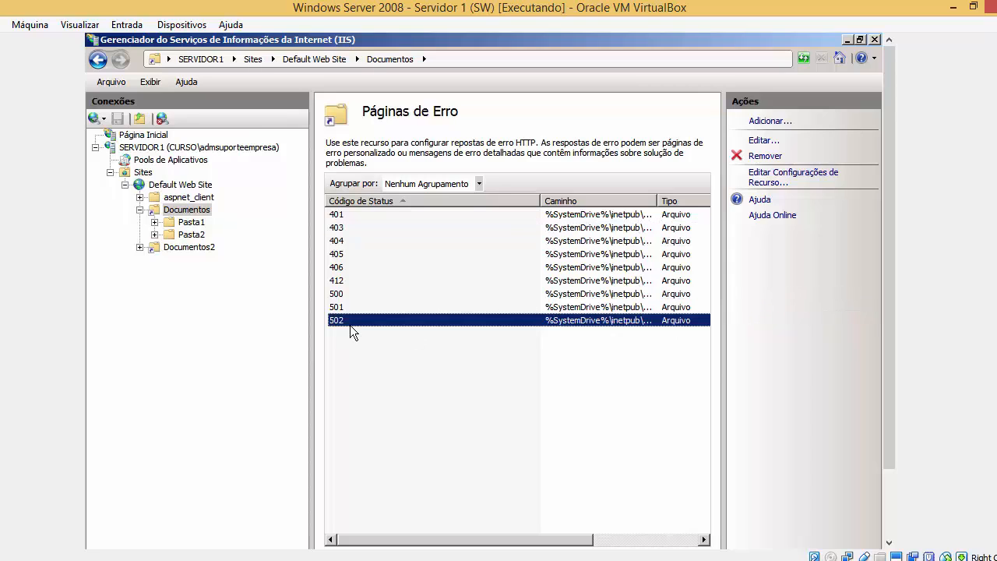
drag(341, 226, 357, 215)
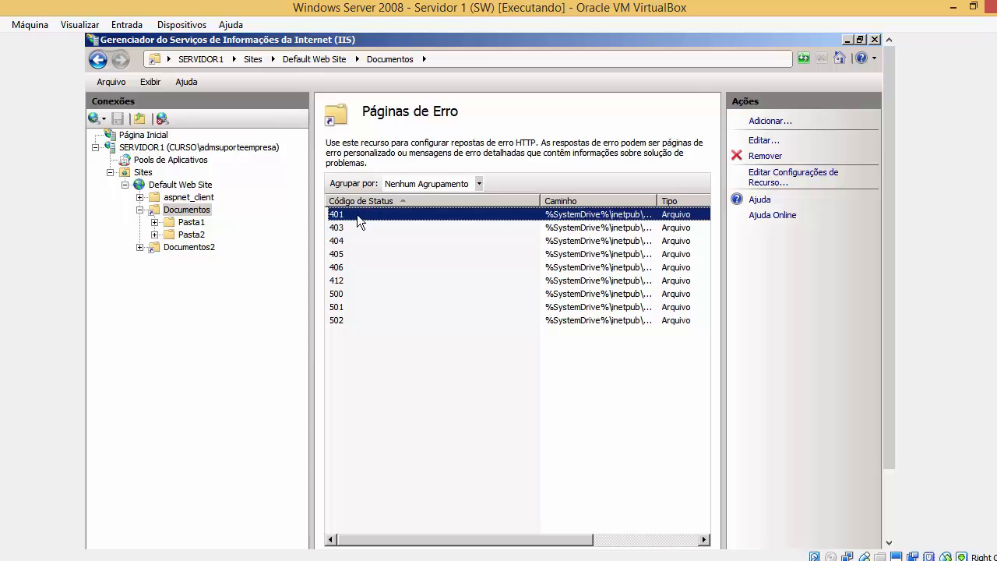
click(216, 244)
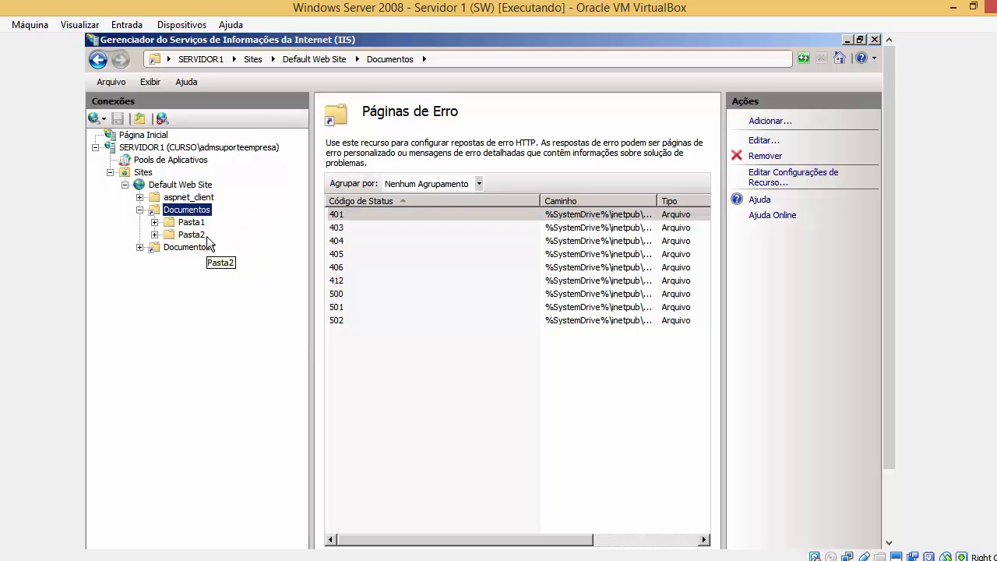
click(206, 247)
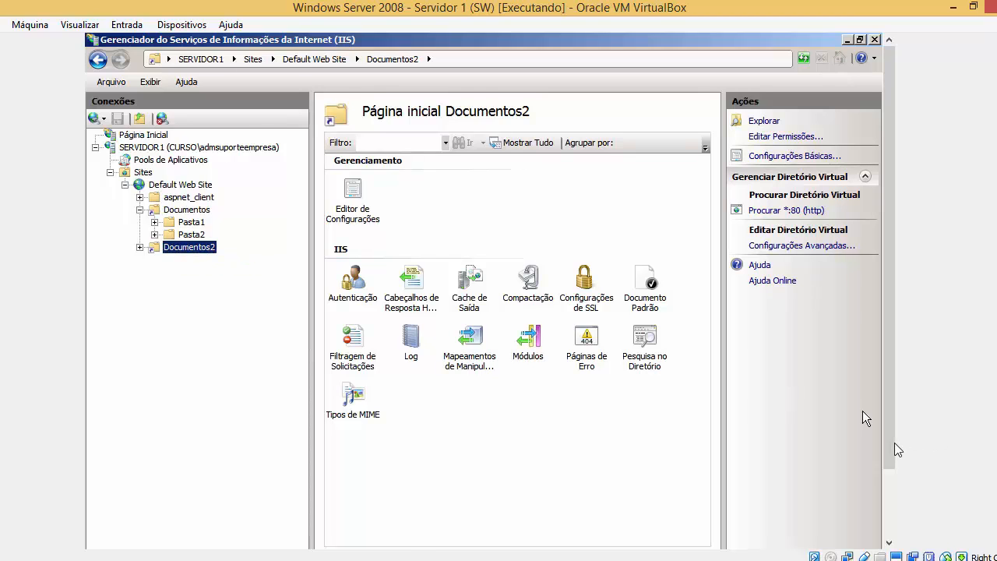
click(254, 538)
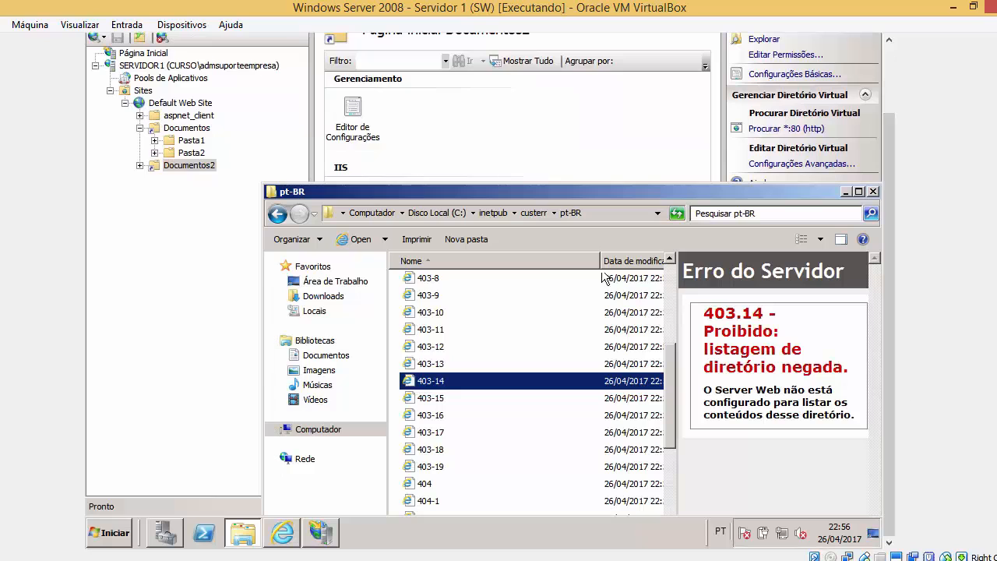
Append 2 to the address to load the /Documentos2/ listing, then return to IIS Manager.
click(282, 533)
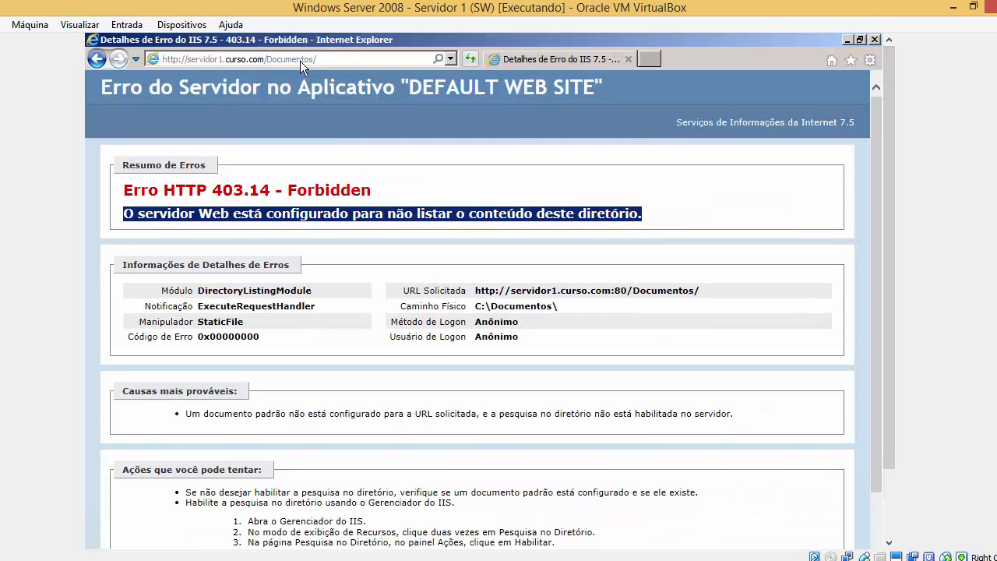
text(2)
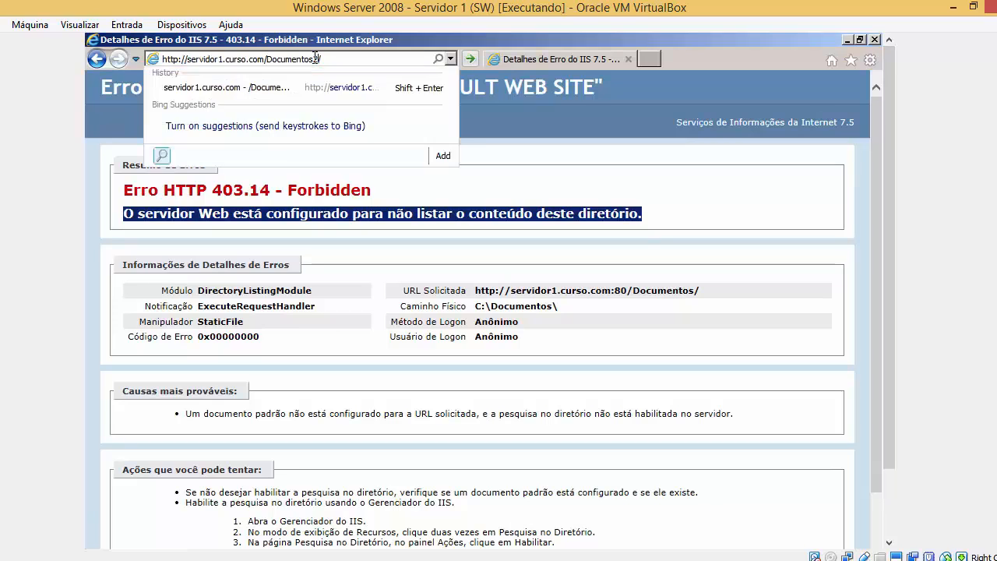
key(Return)
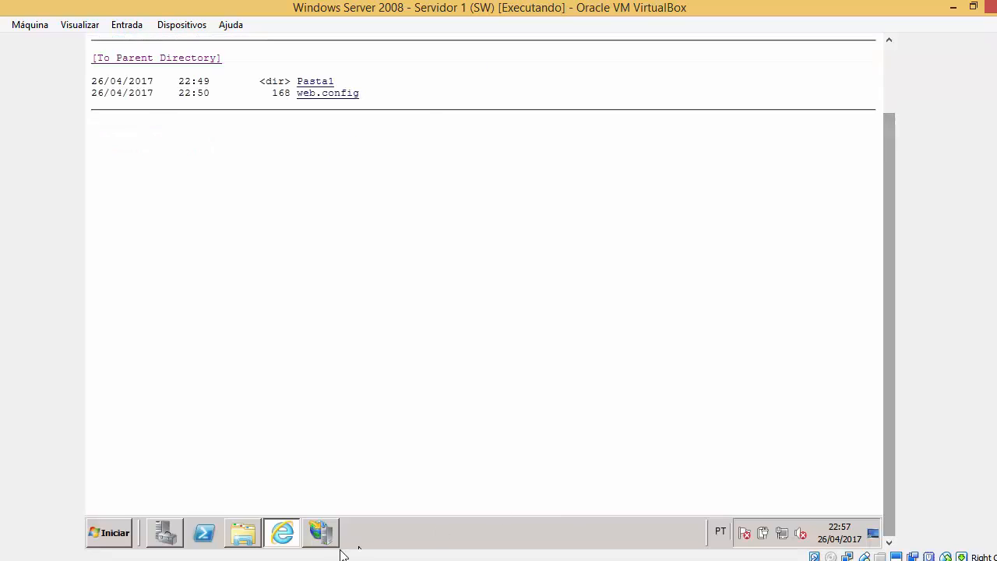
click(322, 533)
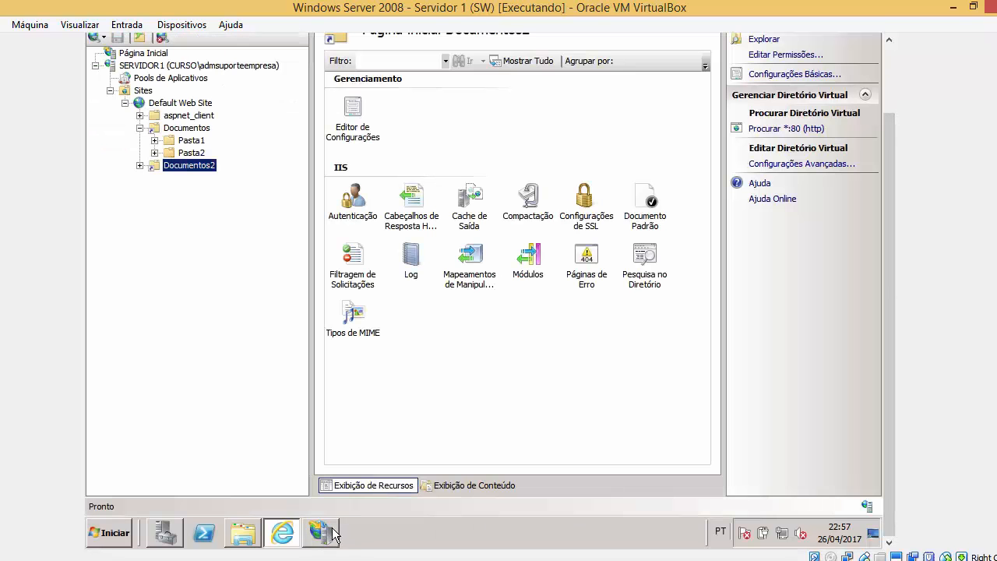
Inspect the 403 entry in the Error Pages of Documentos and then Documentos2.
click(198, 130)
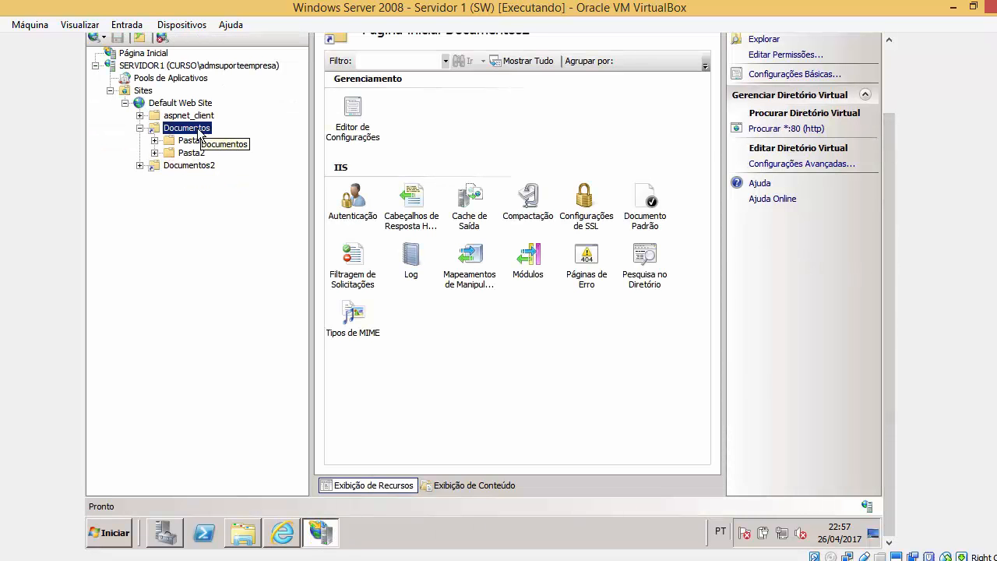
double_click(596, 262)
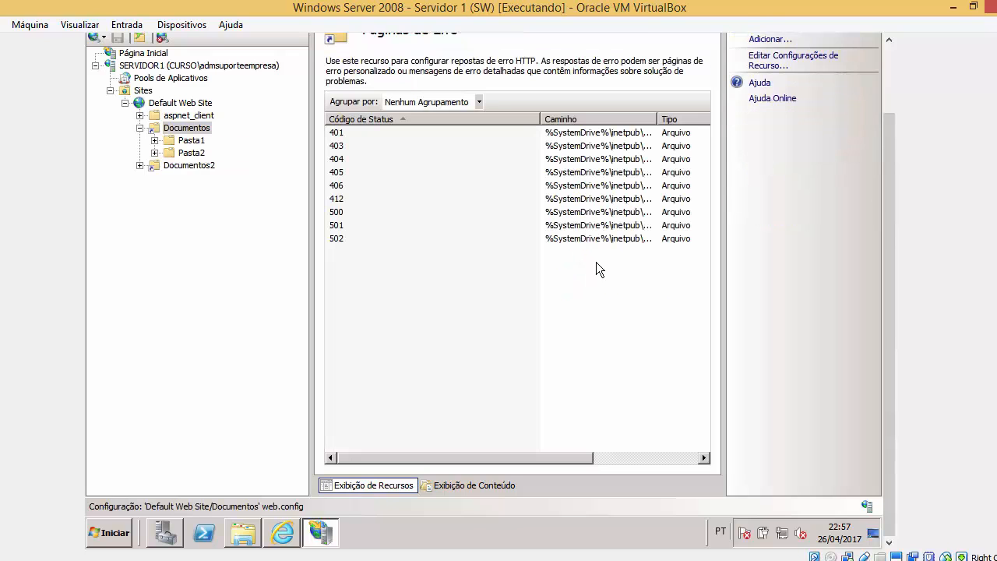
click(346, 146)
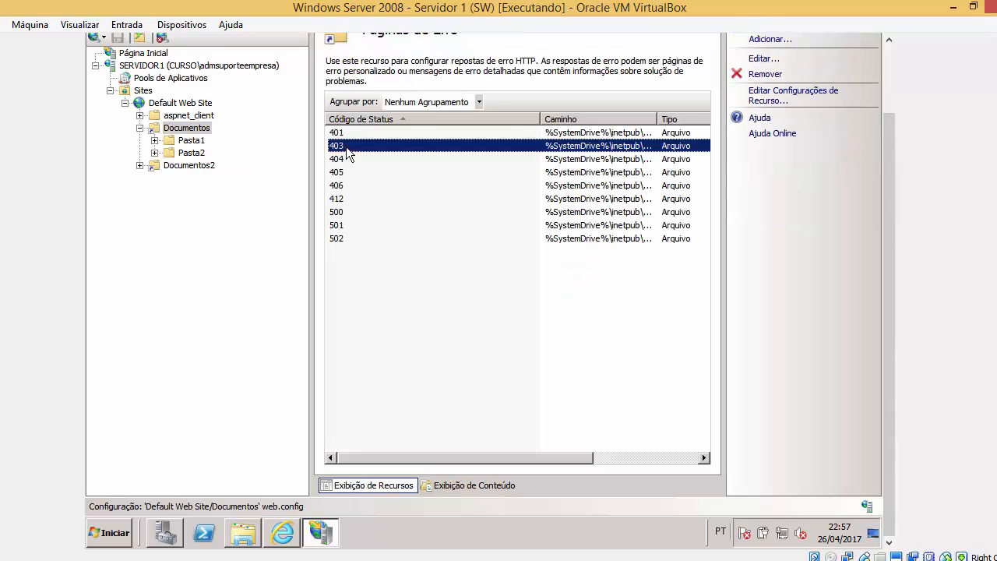
click(182, 102)
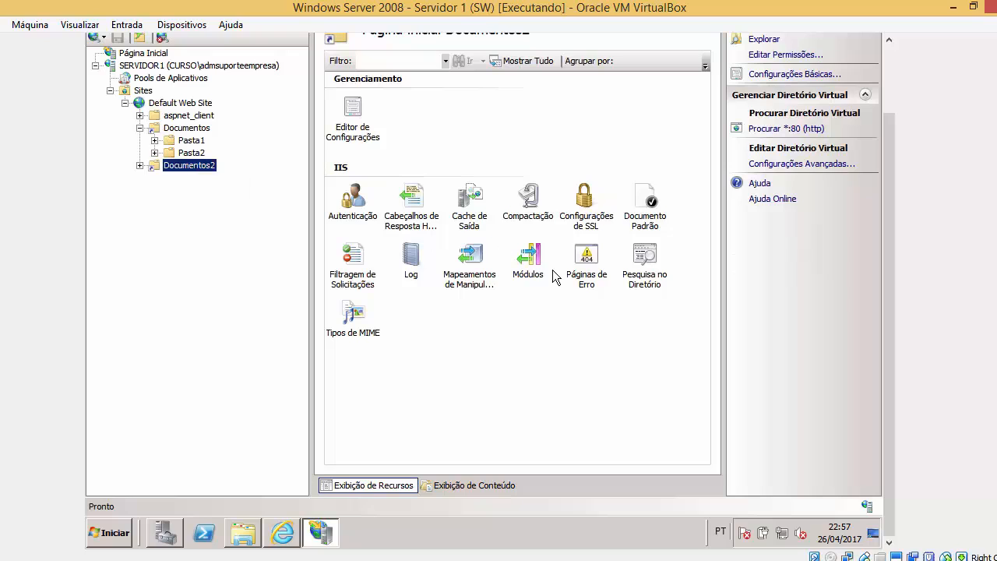
double_click(589, 255)
click(339, 146)
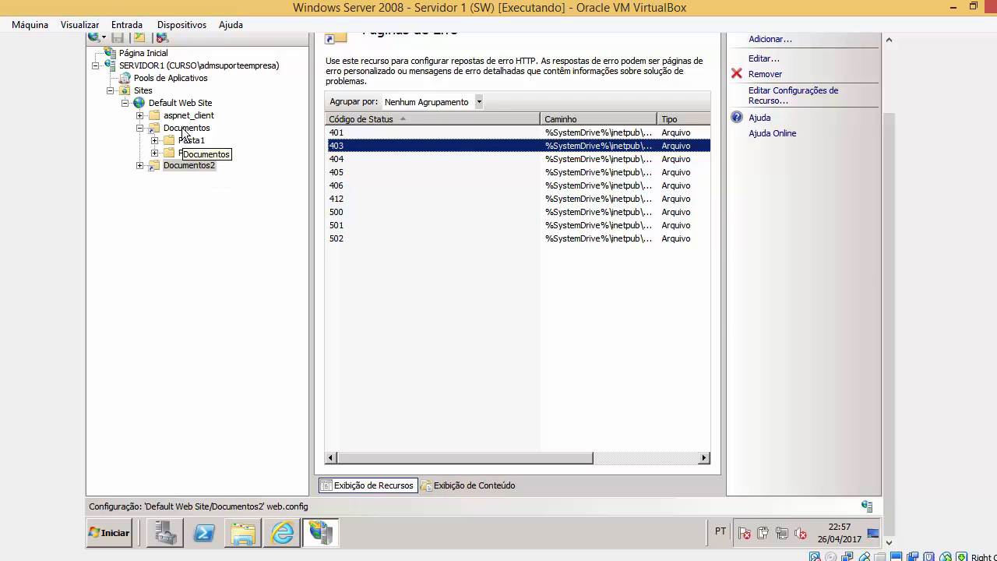
Open the Default Web Site's Error Pages and inspect its 403 entry.
click(184, 104)
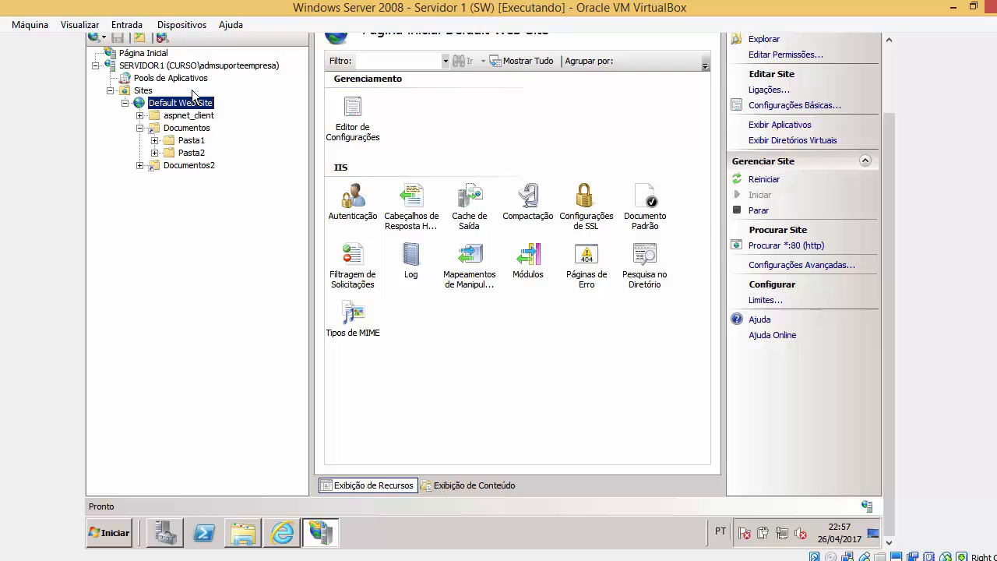
click(583, 260)
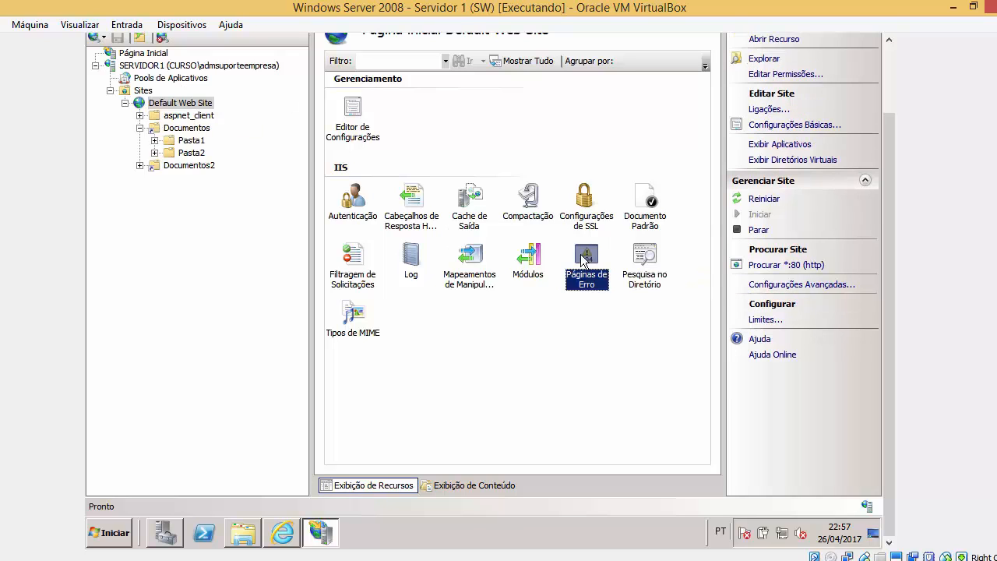
double_click(584, 260)
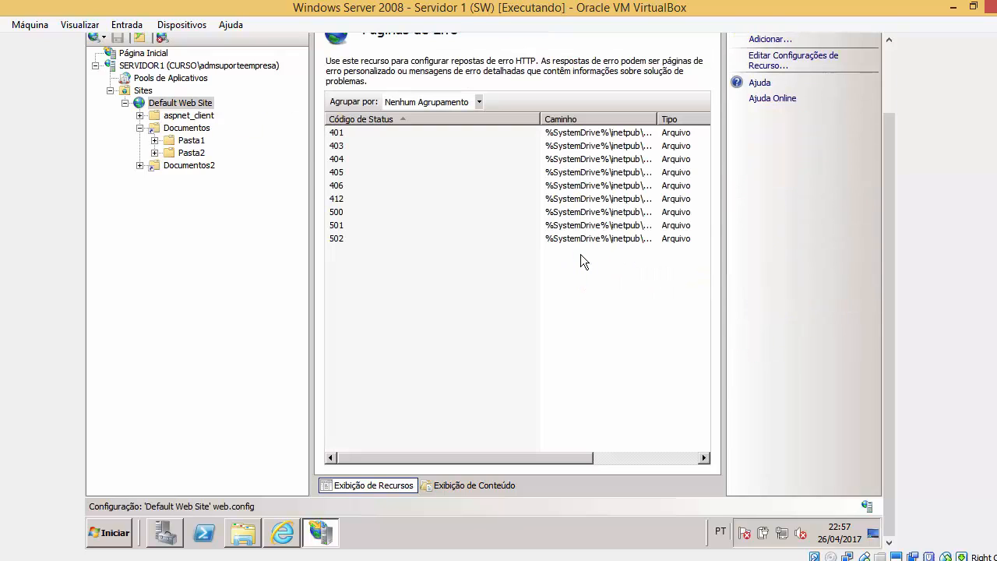
click(343, 149)
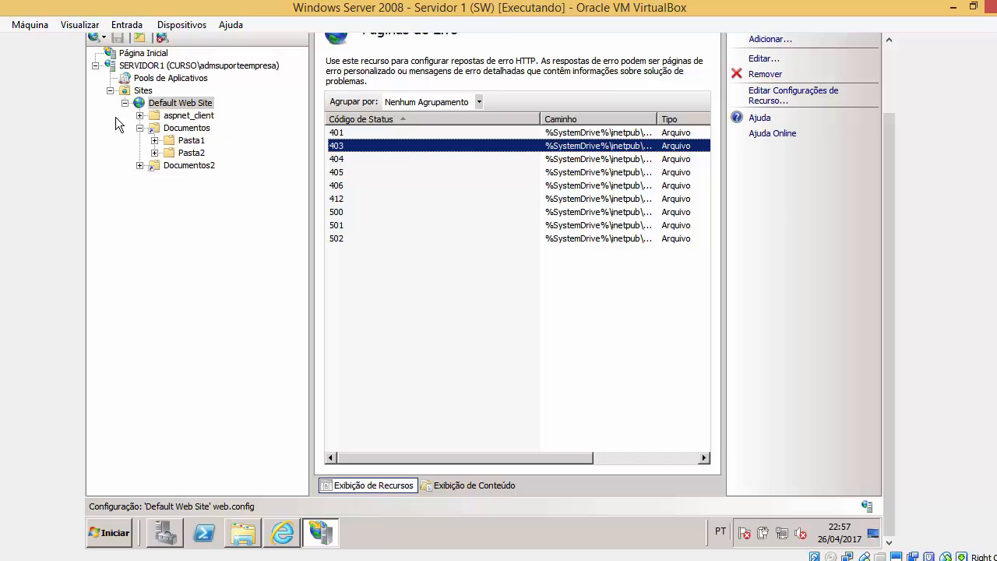
Switch between Documentos and Documentos2, ending on the Documentos home page.
click(199, 129)
click(191, 166)
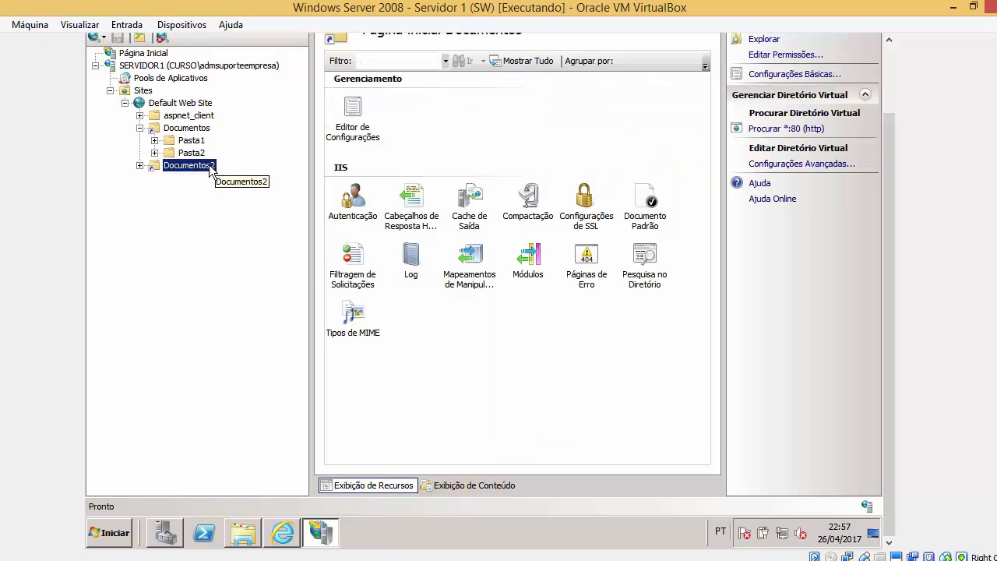
click(206, 130)
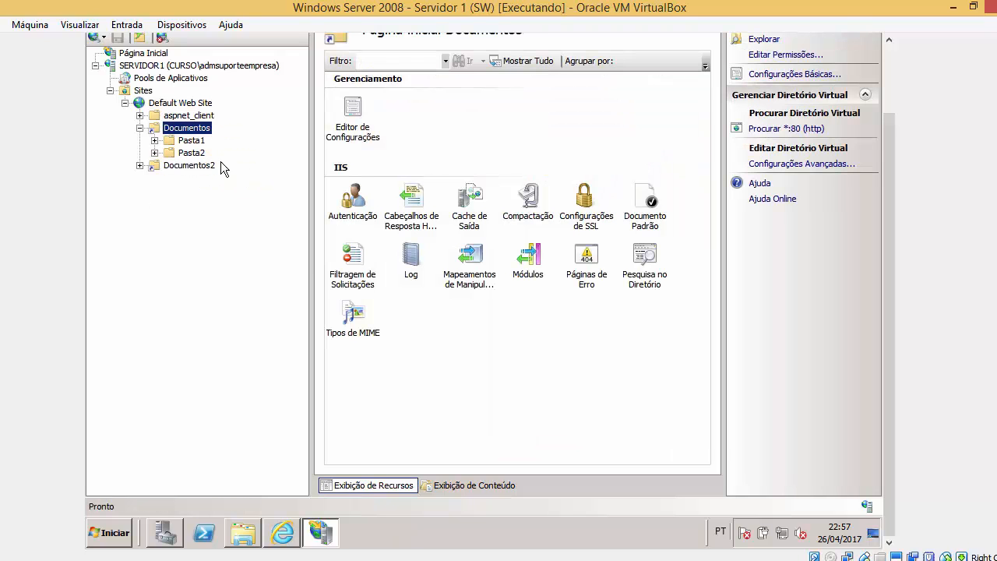
click(208, 167)
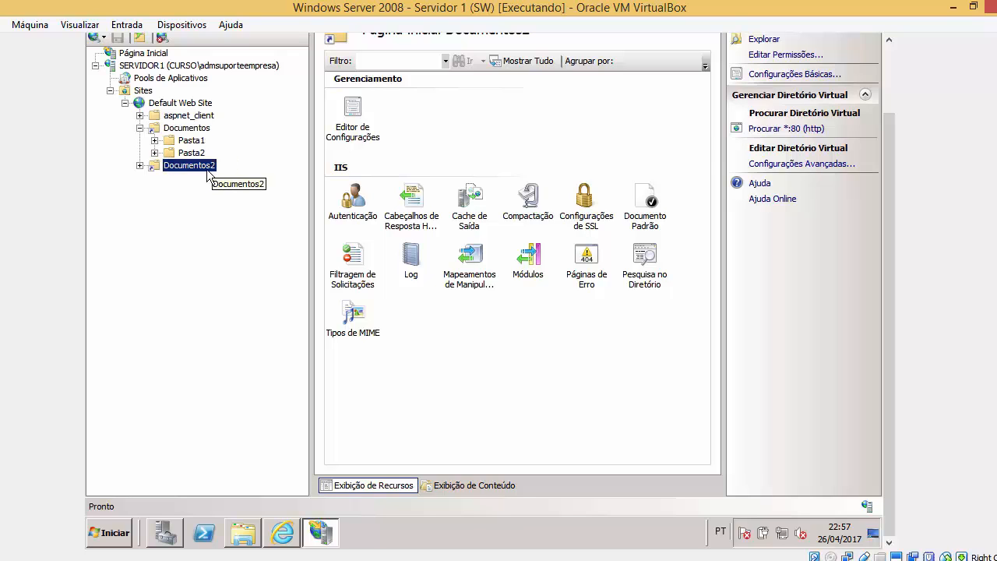
click(177, 129)
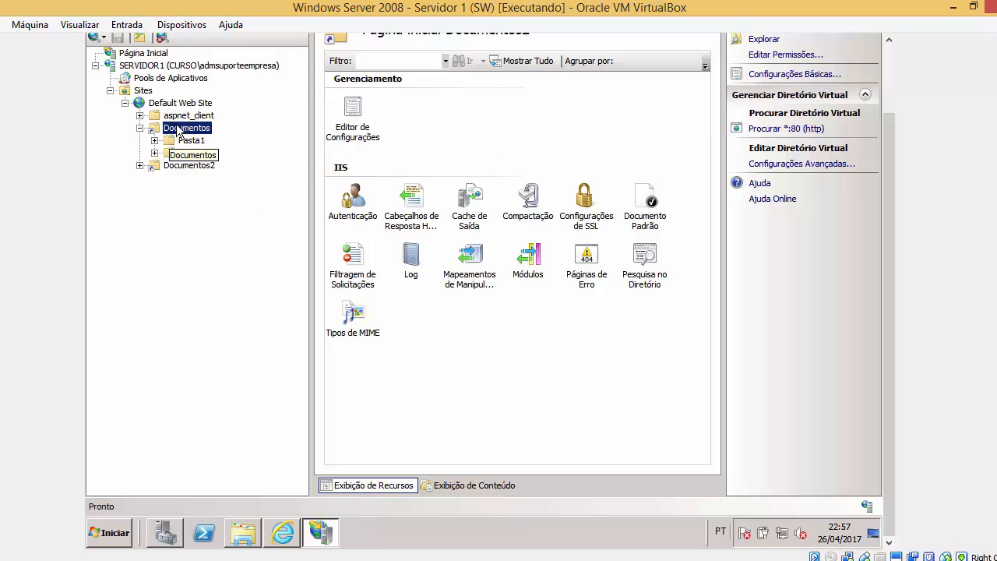
scroll(889, 265, up, 1)
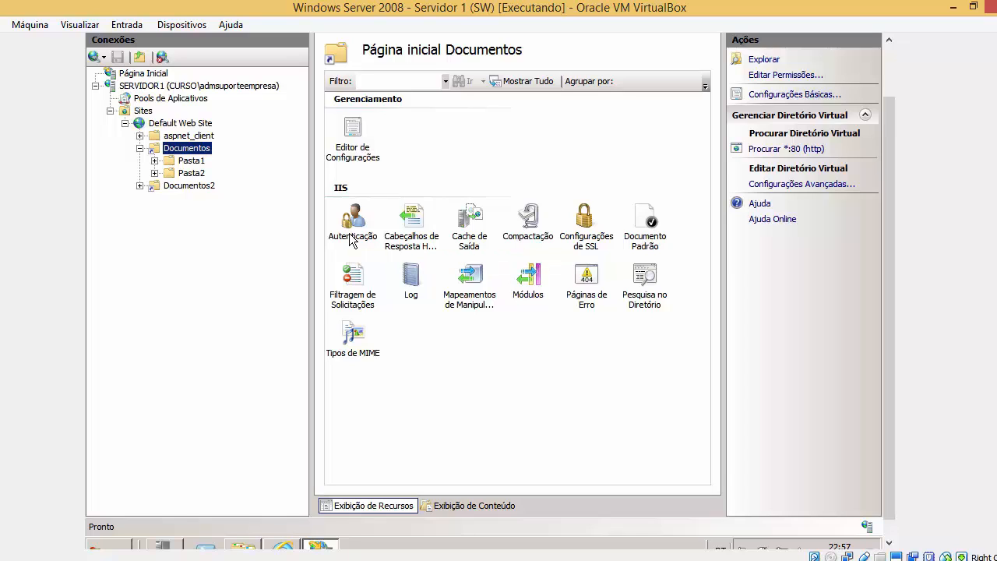
click(597, 300)
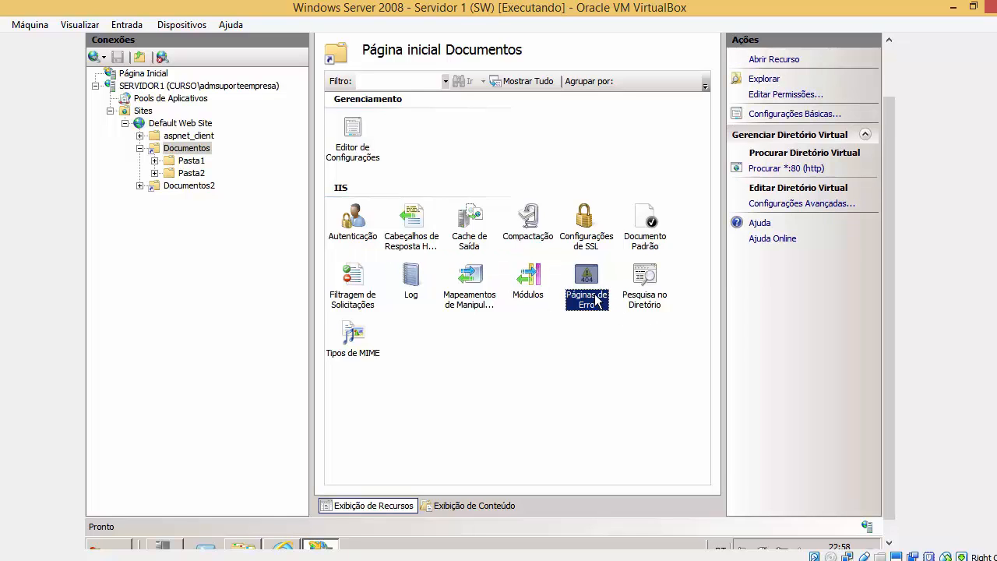
click(643, 302)
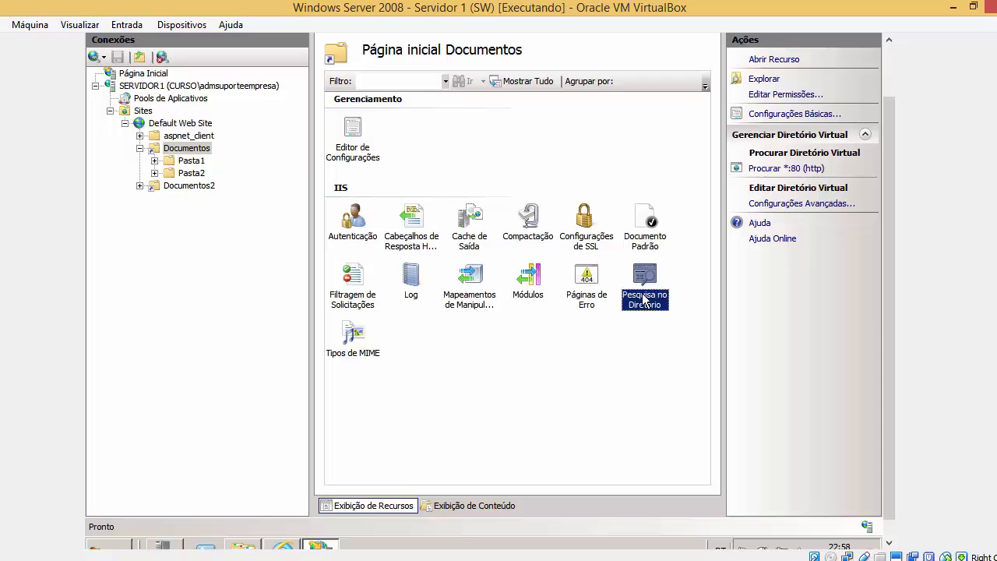
double_click(643, 302)
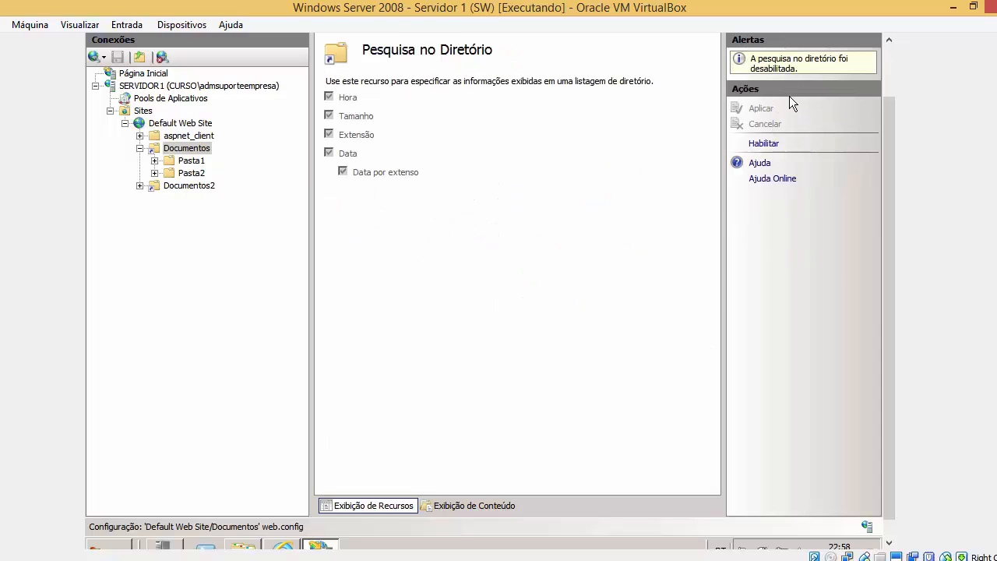
click(207, 153)
double_click(207, 155)
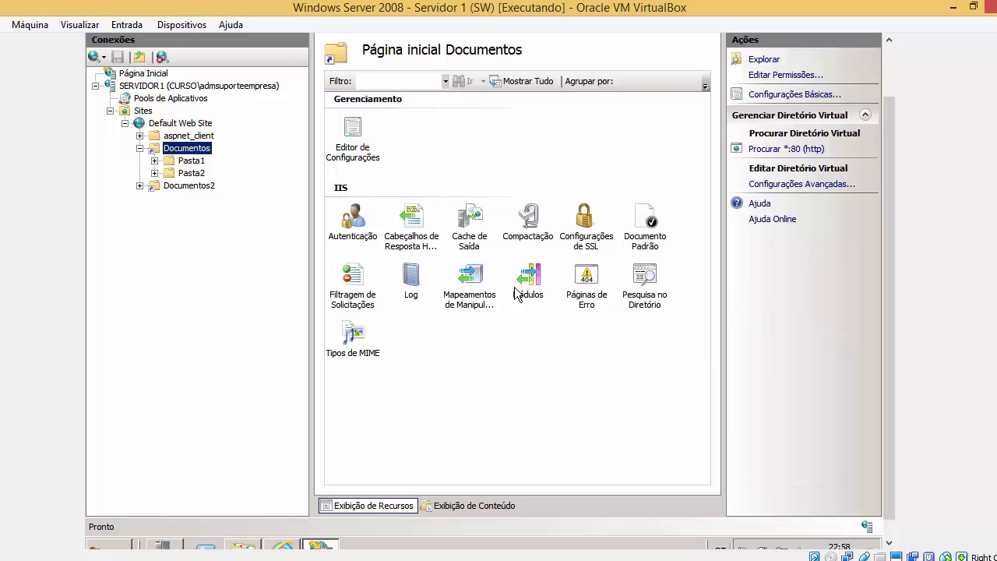
click(586, 234)
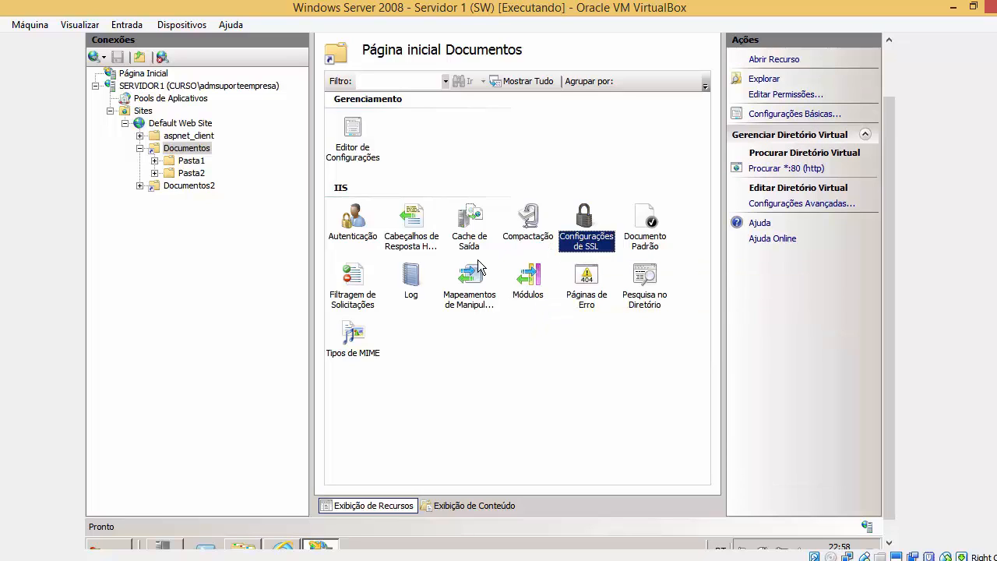
click(473, 309)
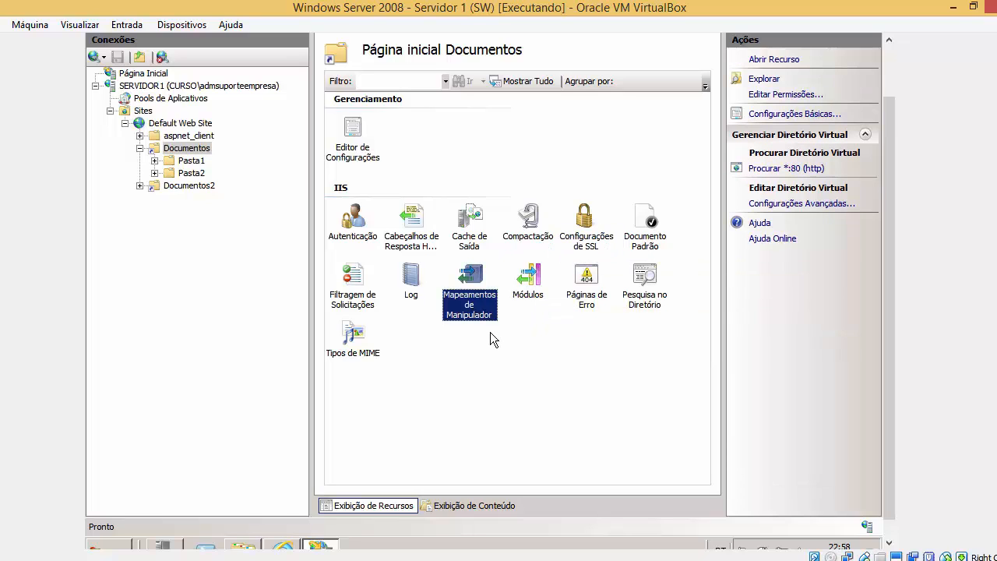
double_click(371, 148)
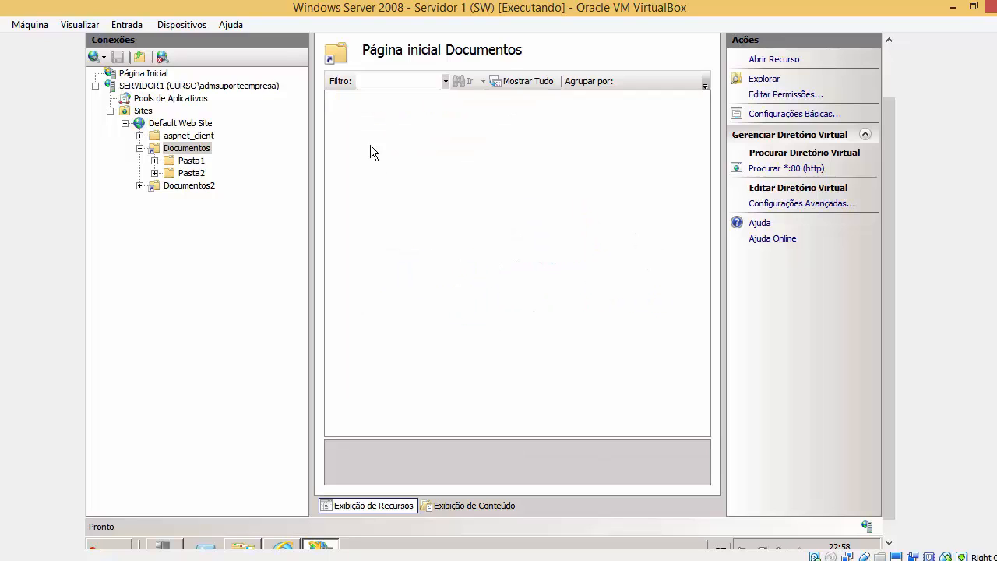
click(204, 149)
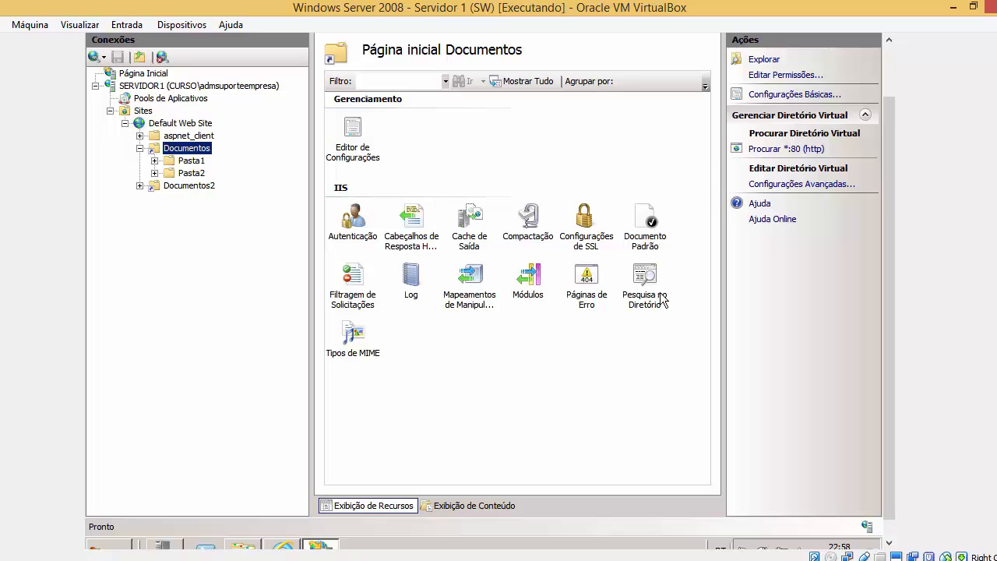
drag(891, 187, 887, 277)
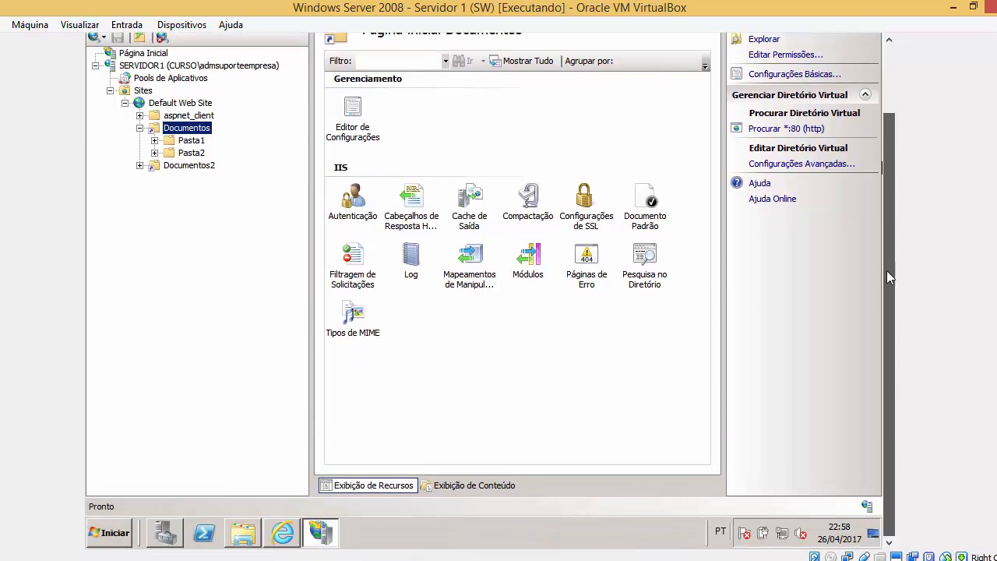
click(282, 531)
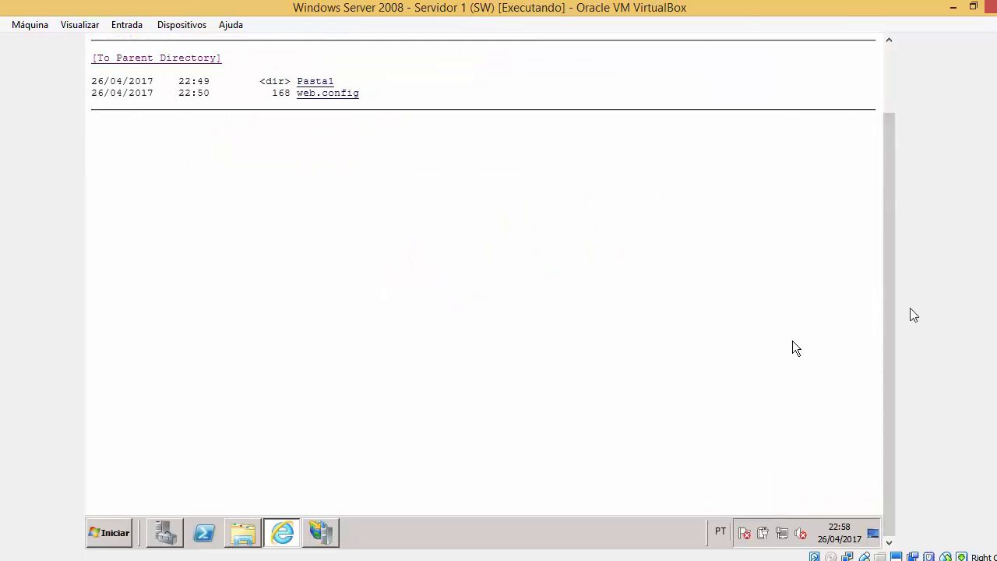
drag(893, 249, 875, 153)
click(344, 59)
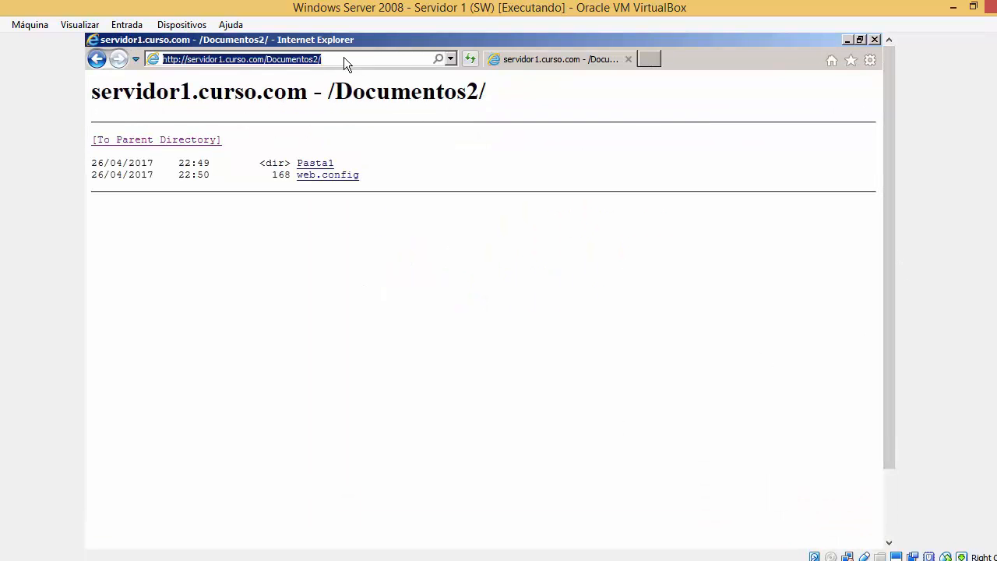
drag(299, 60, 308, 59)
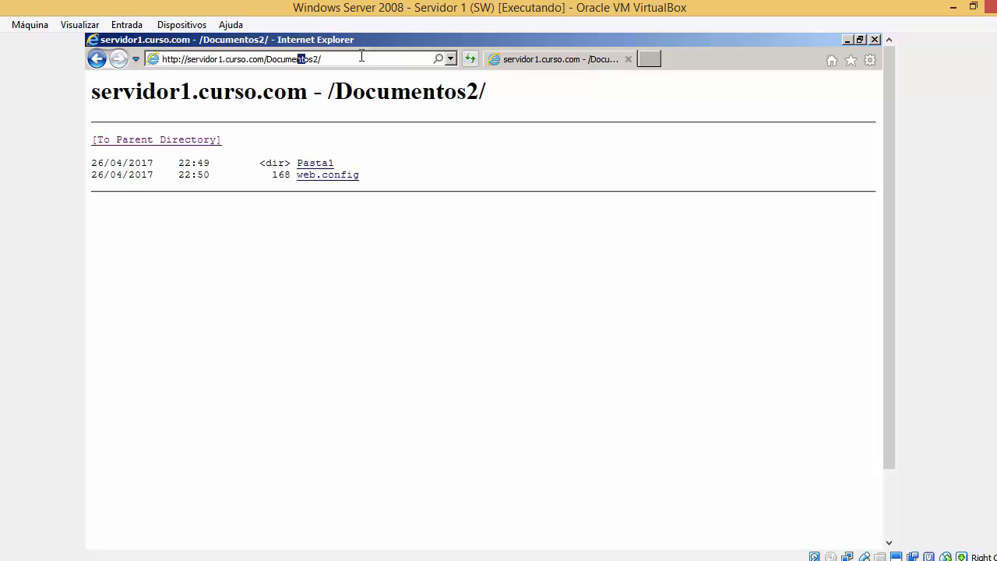
click(451, 60)
click(339, 60)
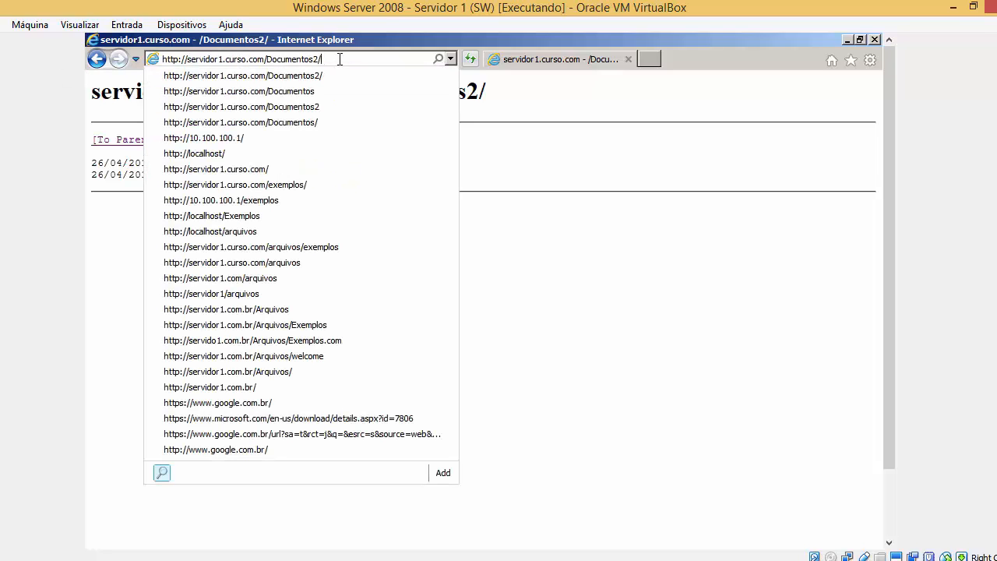
drag(339, 59, 140, 61)
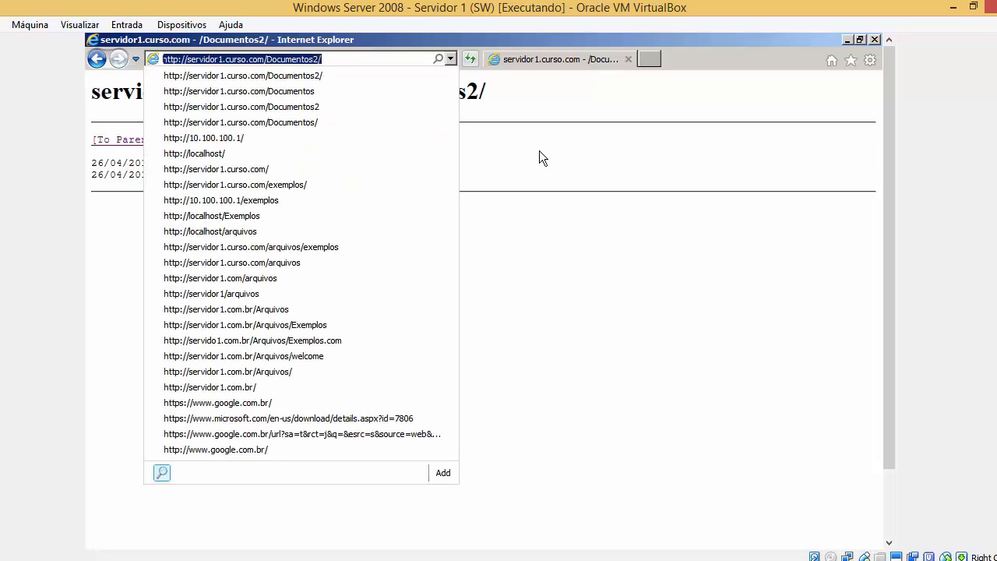
click(539, 151)
click(337, 59)
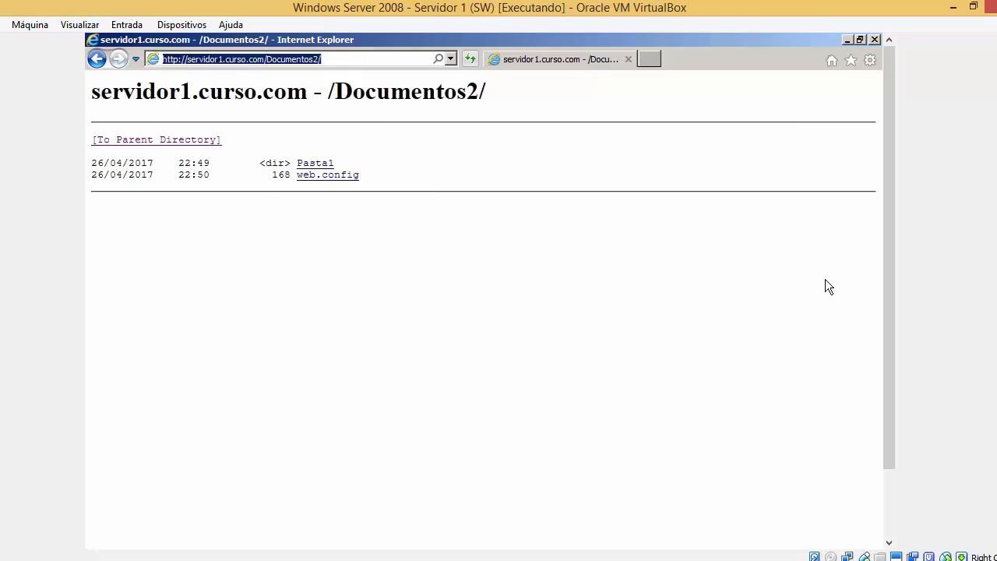
drag(888, 304, 883, 395)
Back in IIS Manager, compare the Documentos and Documentos2 virtual directory feature pages.
click(332, 520)
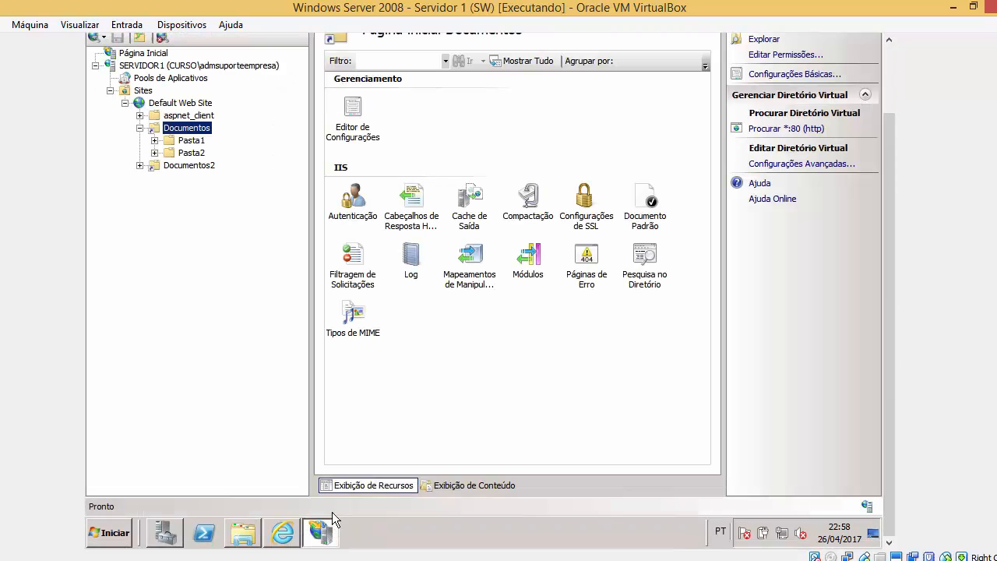
click(191, 165)
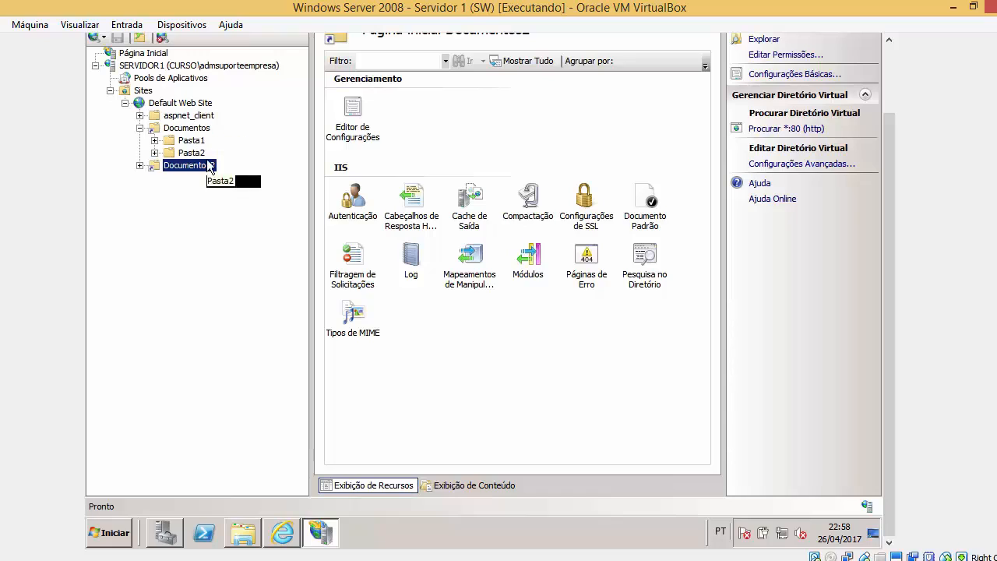
click(202, 129)
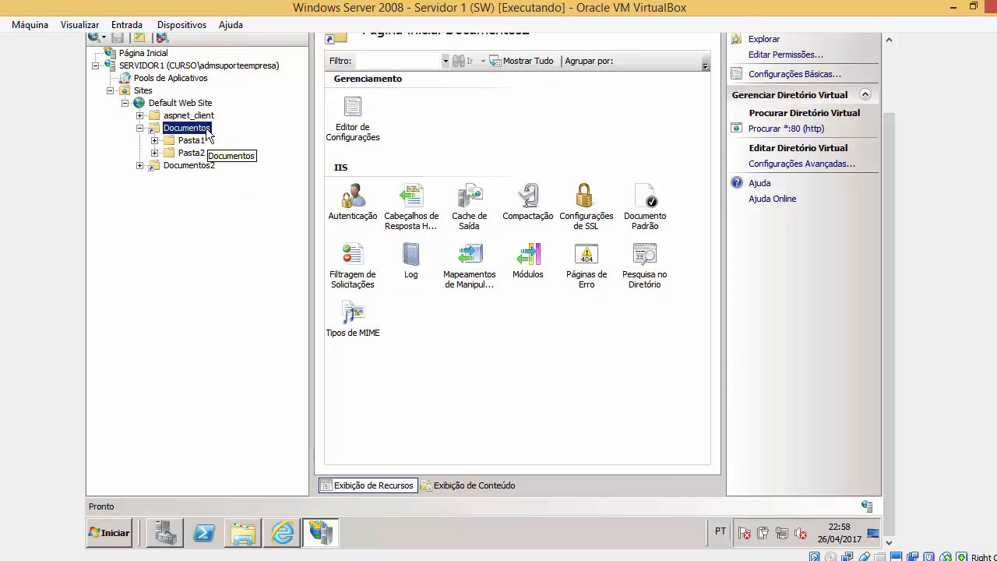
click(207, 168)
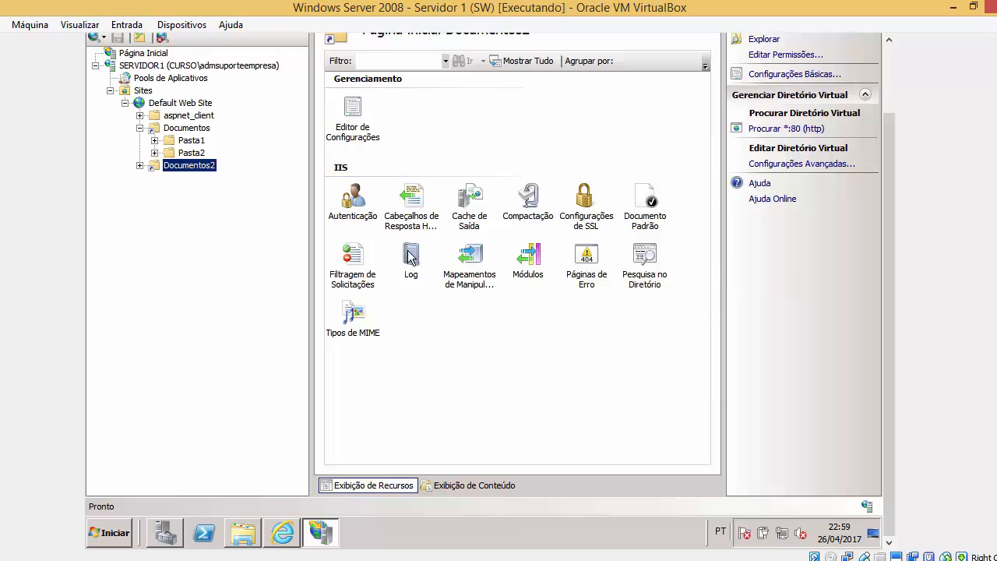
drag(890, 195, 890, 162)
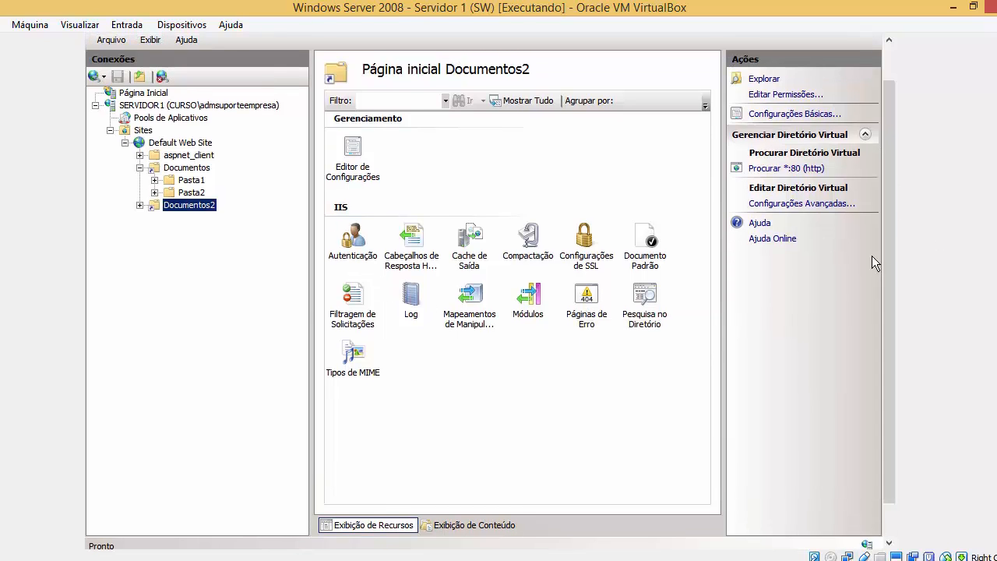
click(192, 156)
click(190, 167)
click(198, 205)
Alternate between Documentos and Documentos2, settling on Documentos2's home page.
click(194, 169)
click(200, 193)
click(202, 169)
click(203, 206)
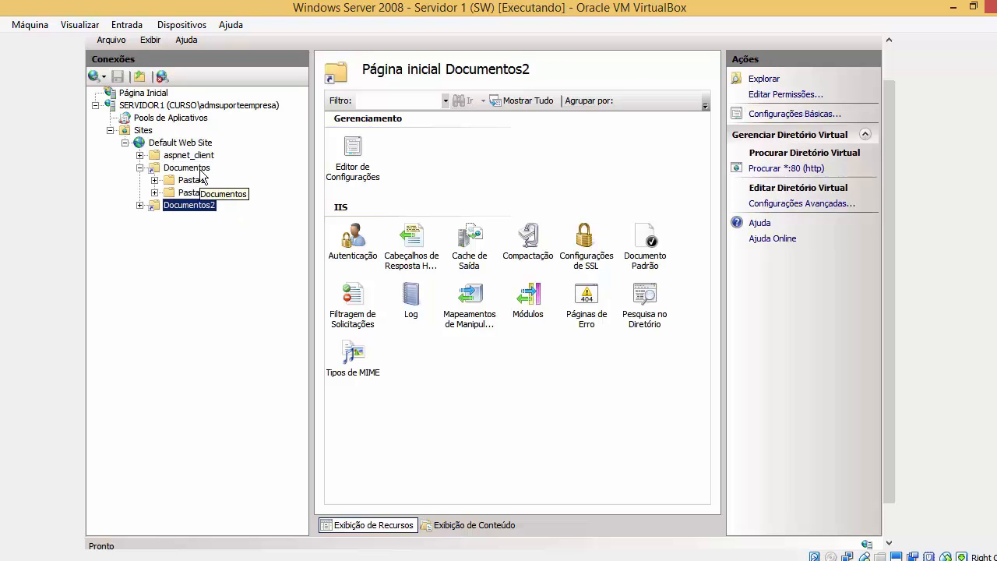
click(201, 169)
click(203, 206)
click(201, 169)
click(209, 206)
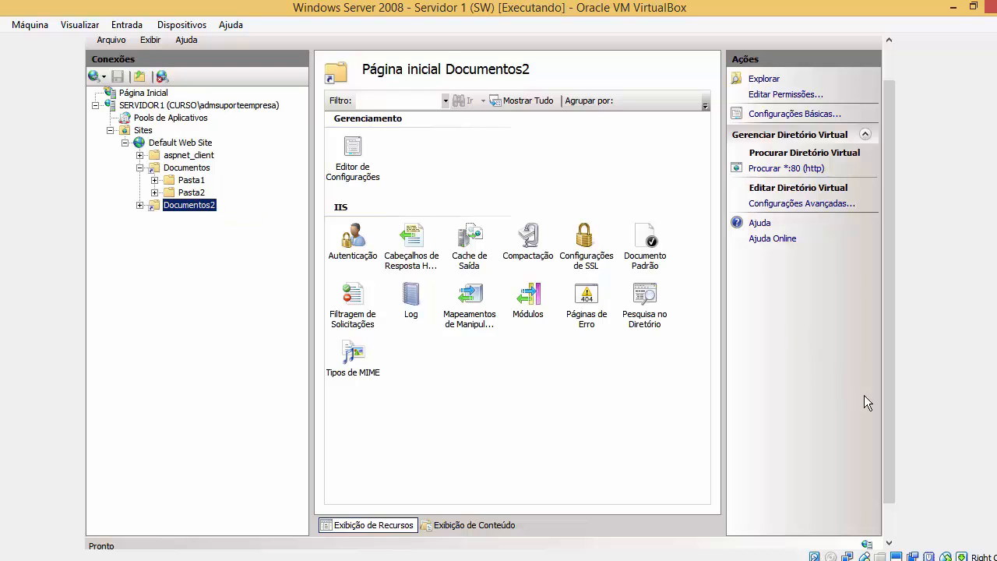
scroll(888, 451, down, 1)
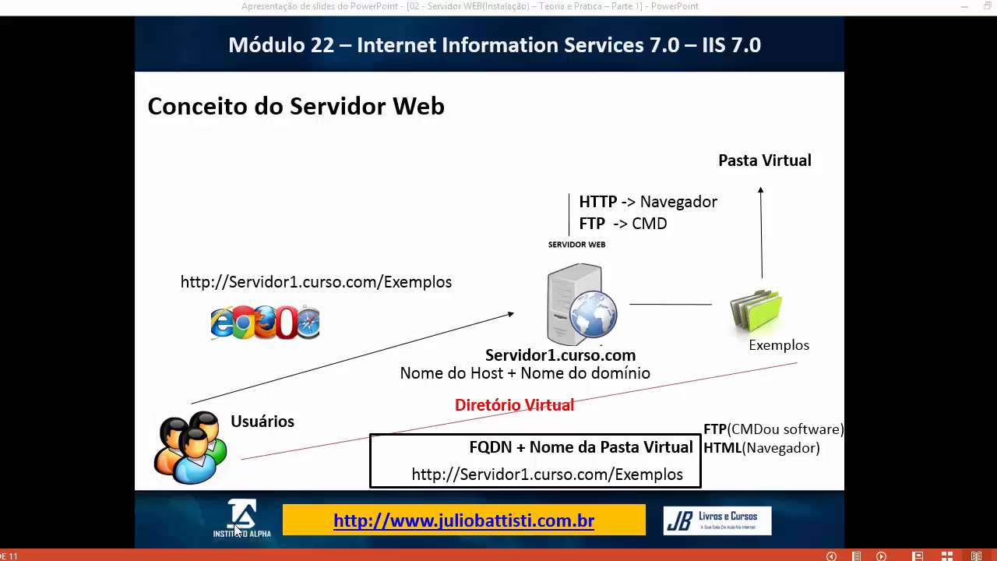
click(172, 559)
click(232, 513)
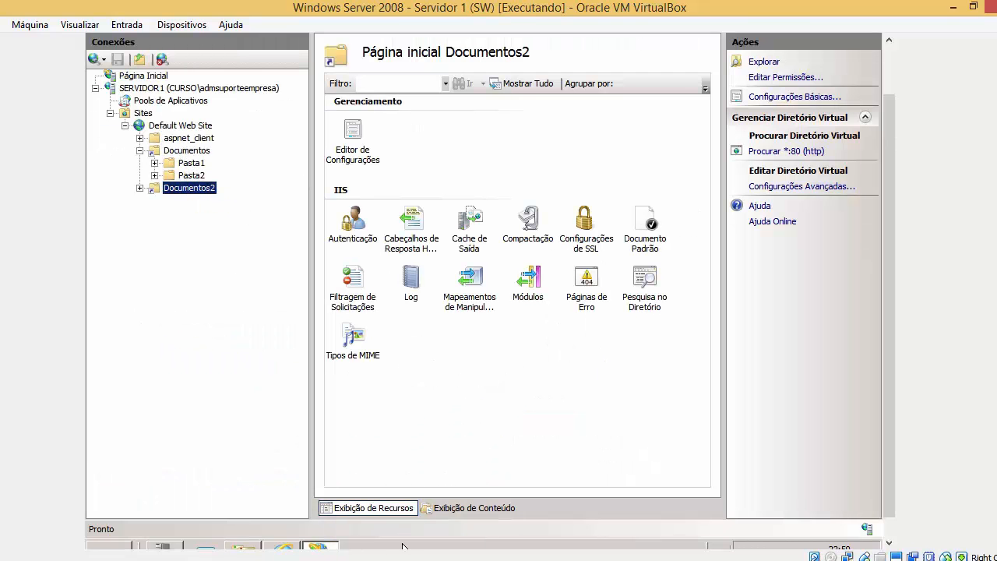
Check the /Documentos2/ listing with Pasta1 and web.config in Internet Explorer, then close it.
click(285, 548)
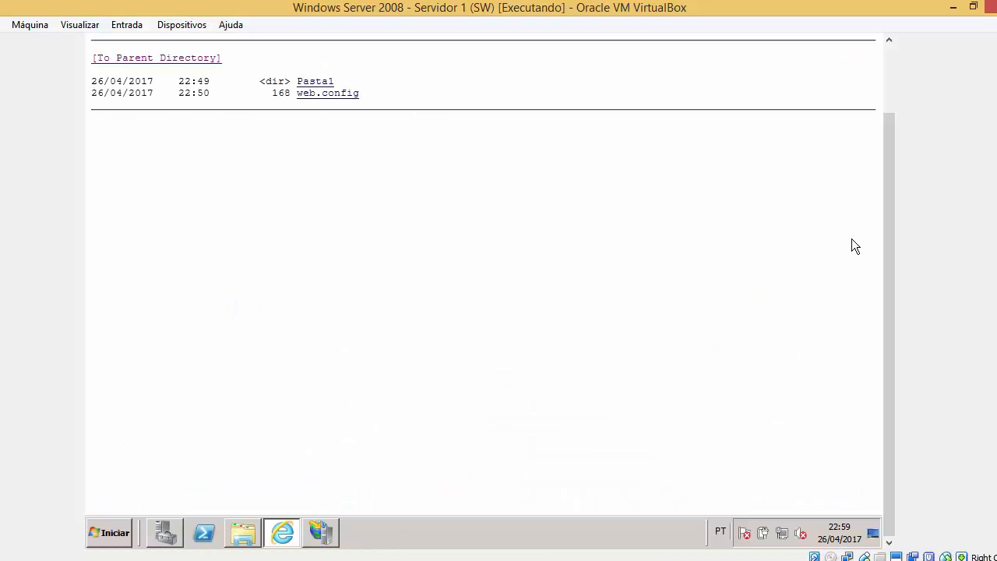
scroll(888, 201, up, 3)
click(330, 58)
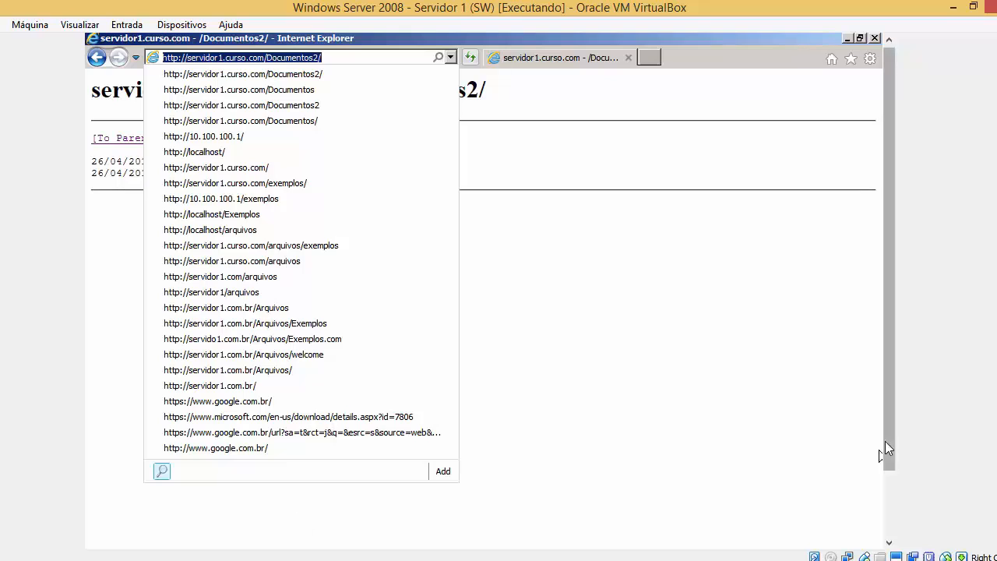
drag(886, 441, 887, 506)
click(109, 533)
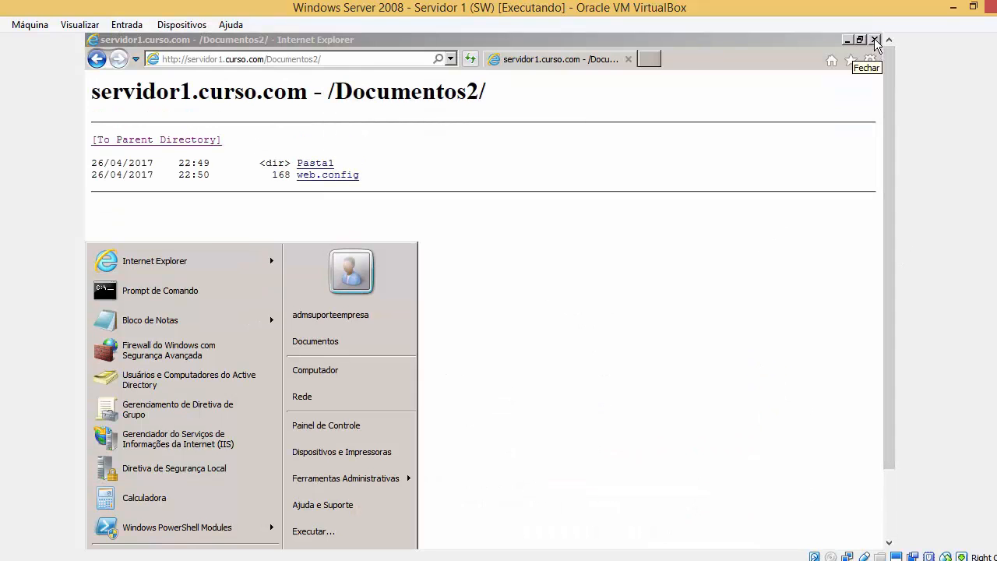
click(875, 40)
Close IIS Manager and the pt-BR folder, then show Server Manager's Servidor Web (IIS) role.
click(875, 40)
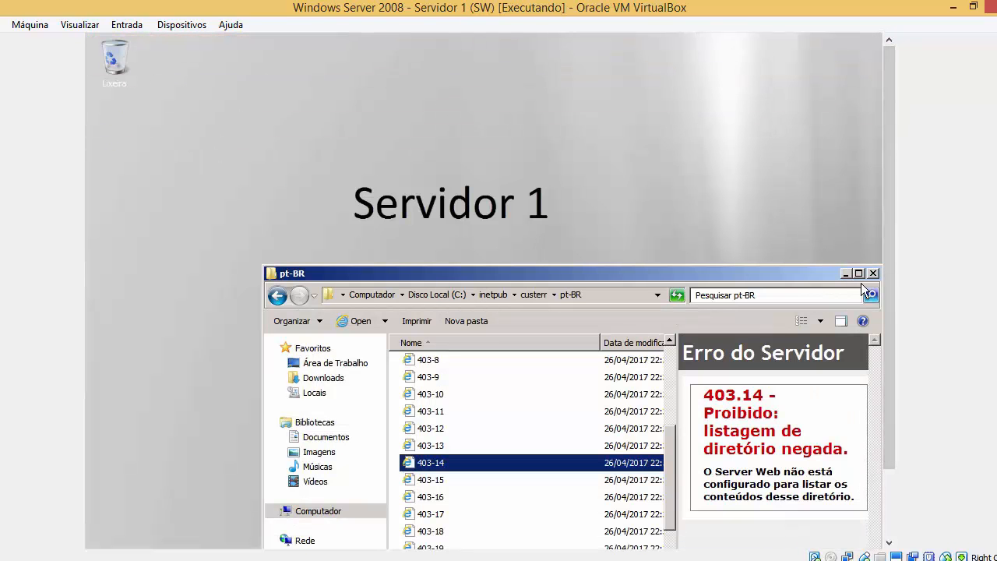
click(874, 275)
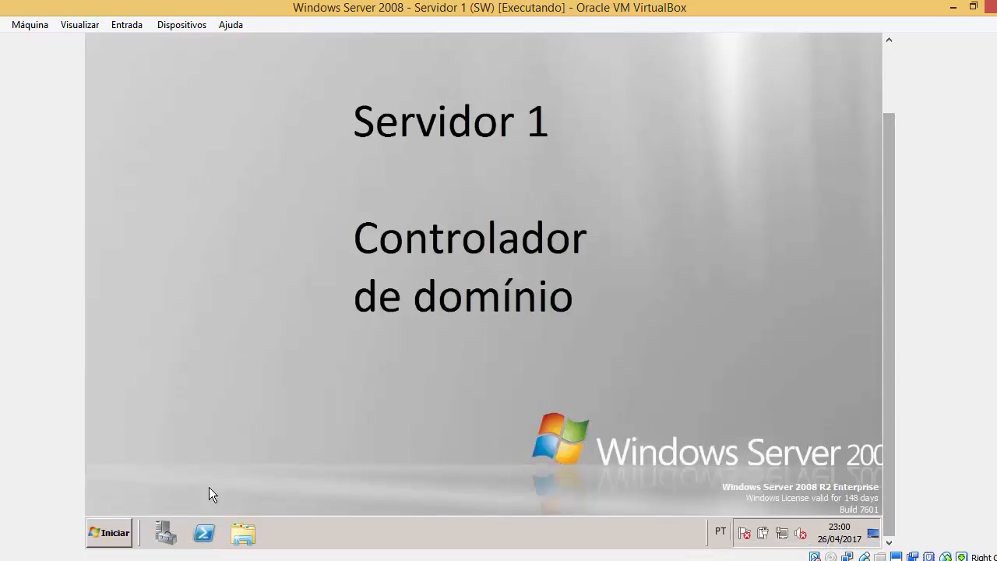
click(109, 538)
mouse_move(372, 408)
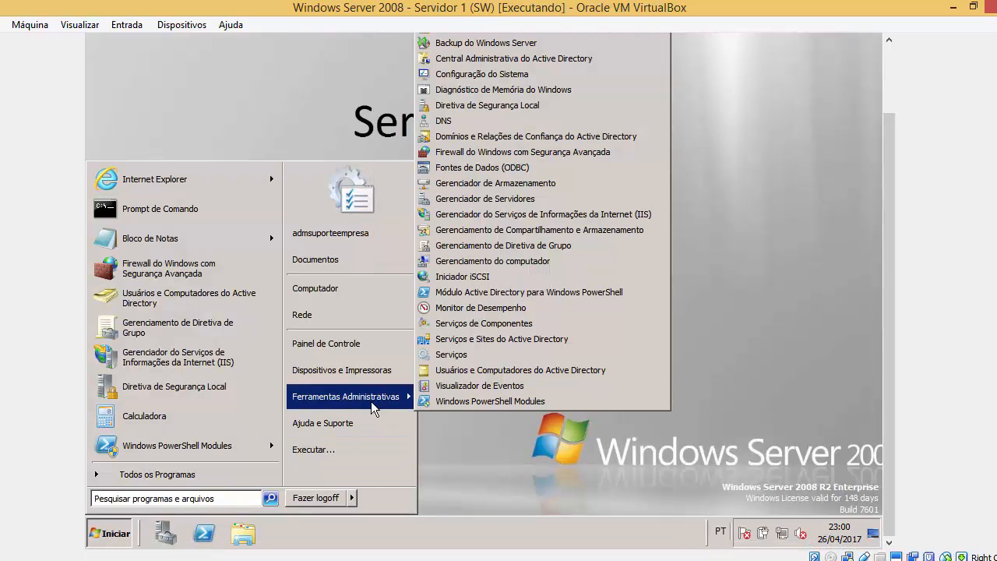
click(552, 200)
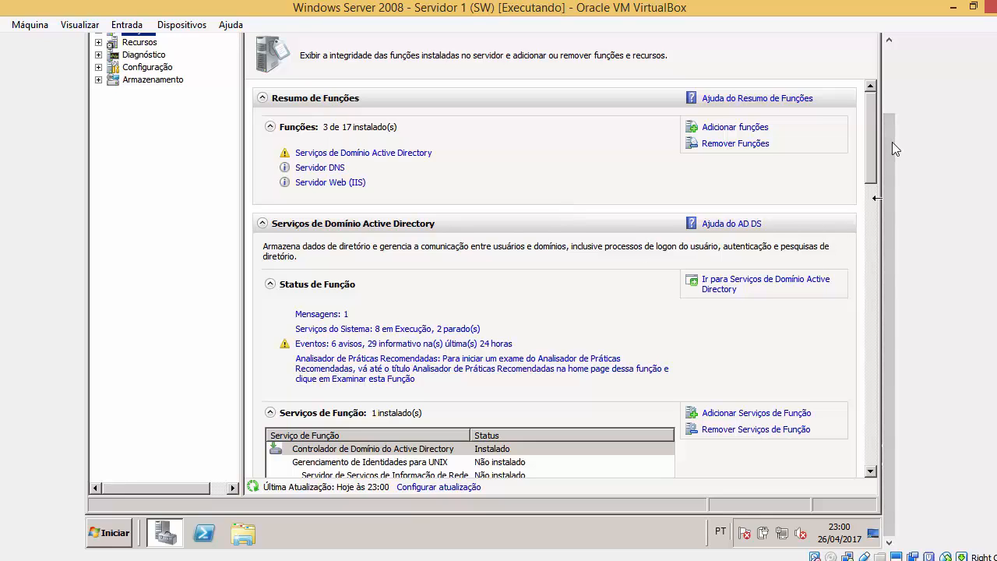
drag(889, 153, 889, 131)
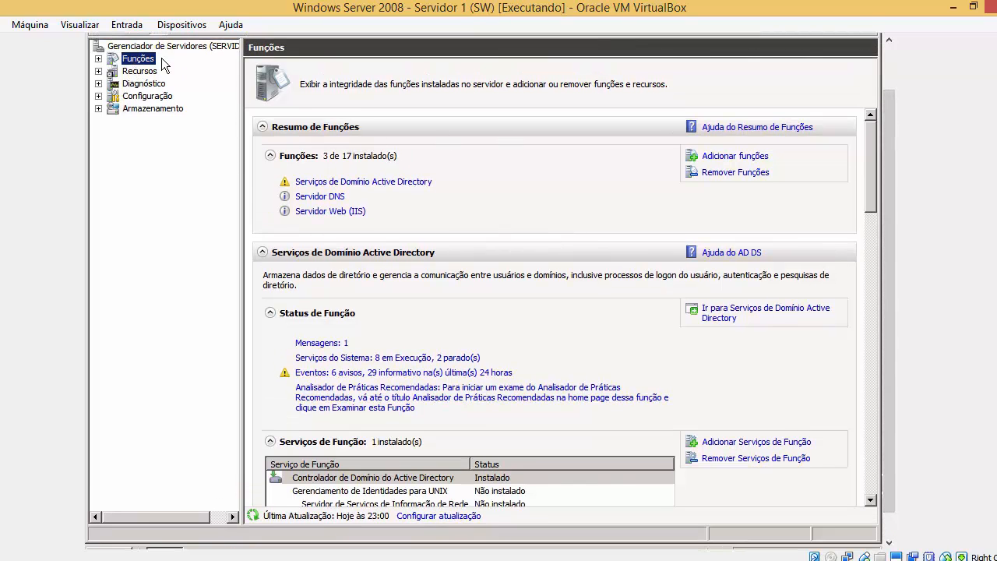
click(336, 212)
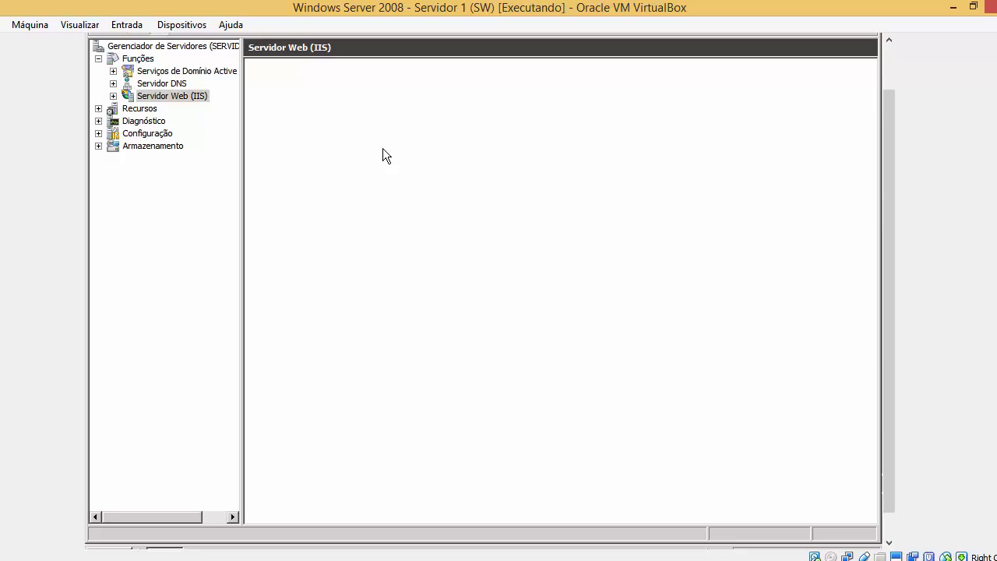
Shut down the frozen Server Manager with Fechar o programa.
drag(888, 181, 854, 290)
drag(892, 188, 869, 74)
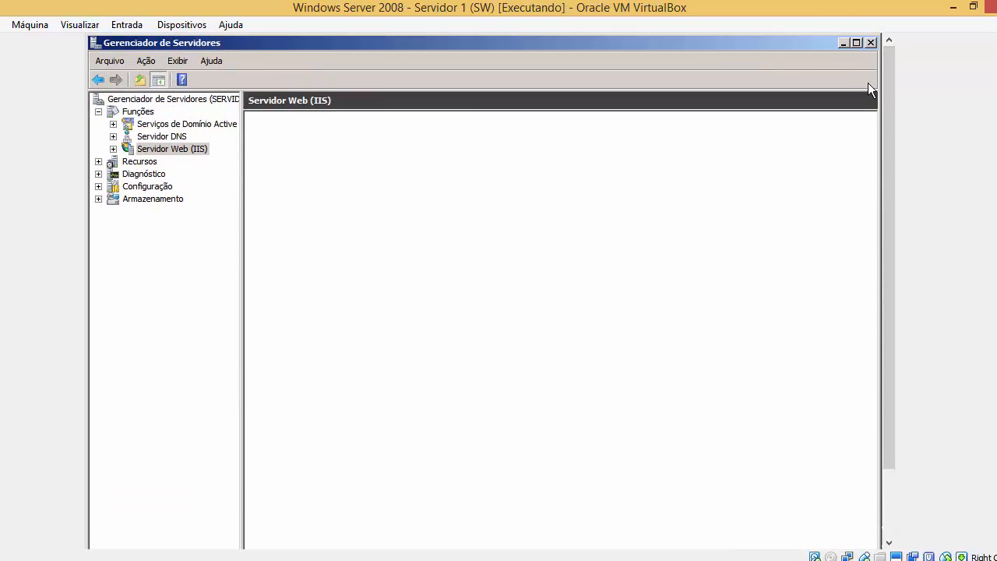
drag(886, 124, 893, 252)
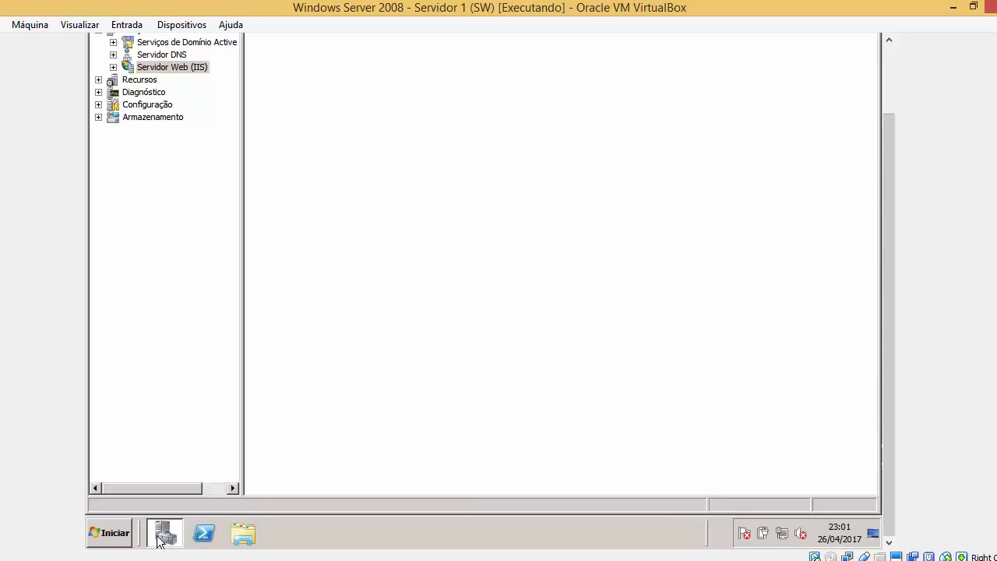
mouse_move(889, 320)
mouse_down()
mouse_move(854, 109)
mouse_move(884, 327)
mouse_up()
click(841, 44)
click(164, 534)
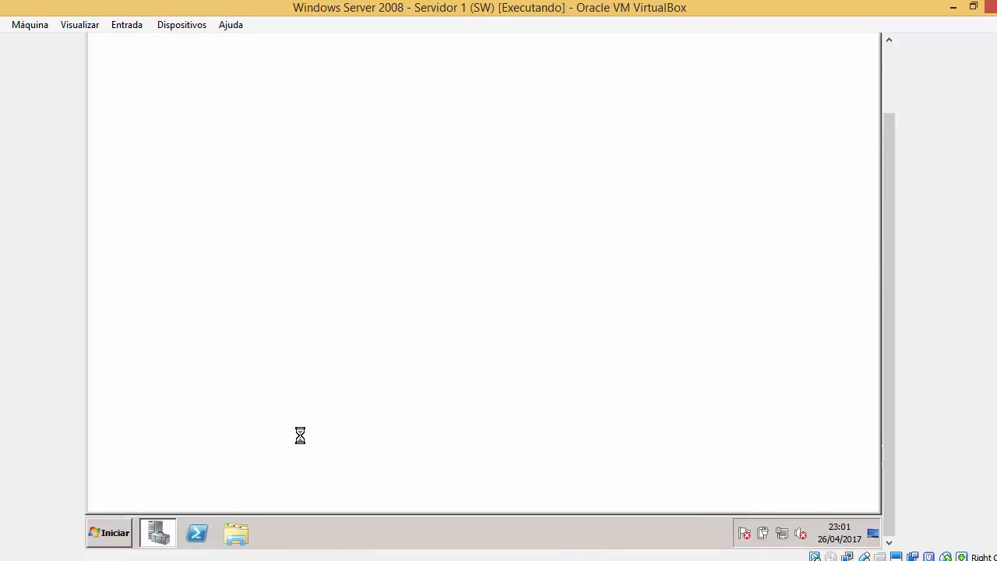
drag(893, 206, 865, 84)
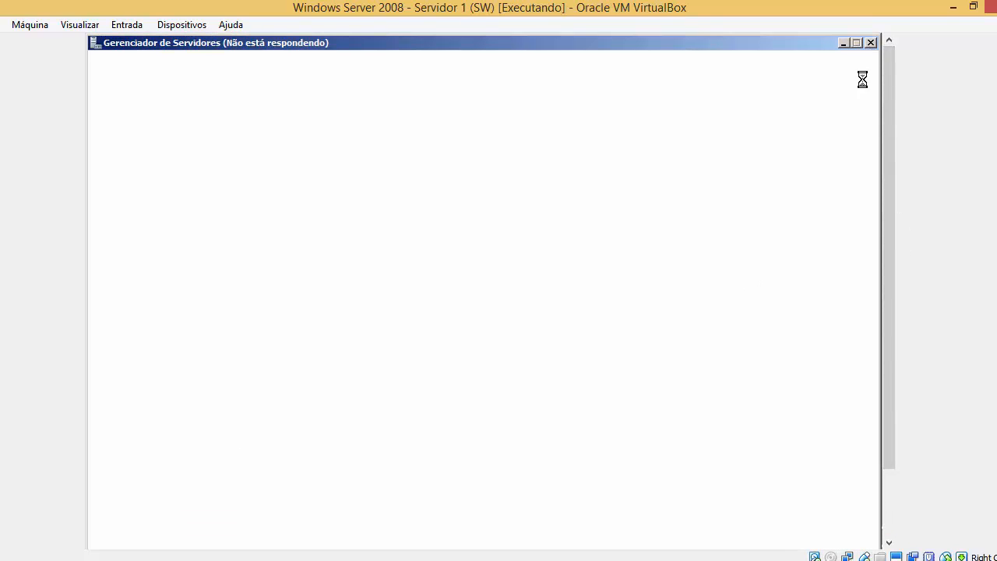
click(871, 43)
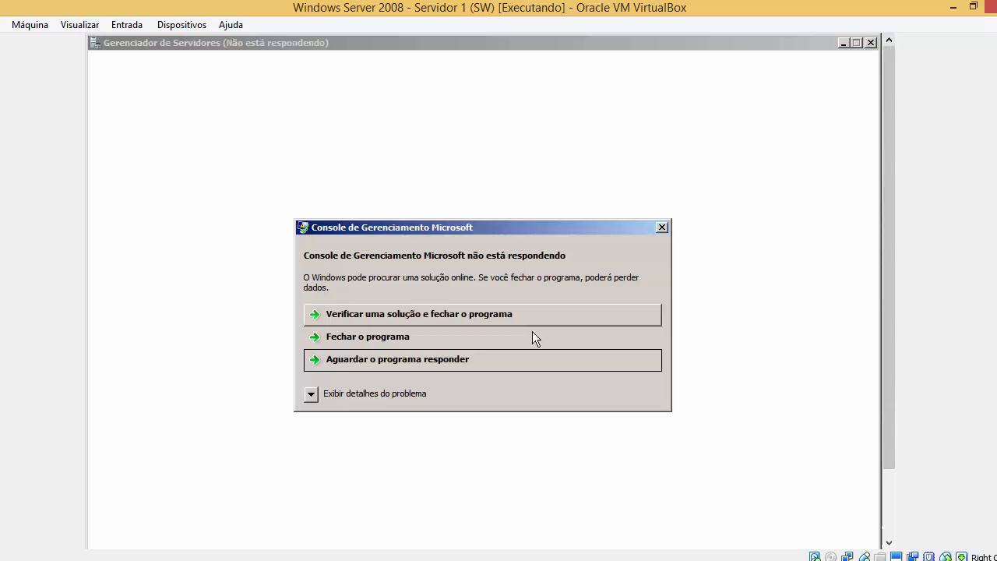
click(432, 346)
drag(889, 441, 885, 539)
click(121, 536)
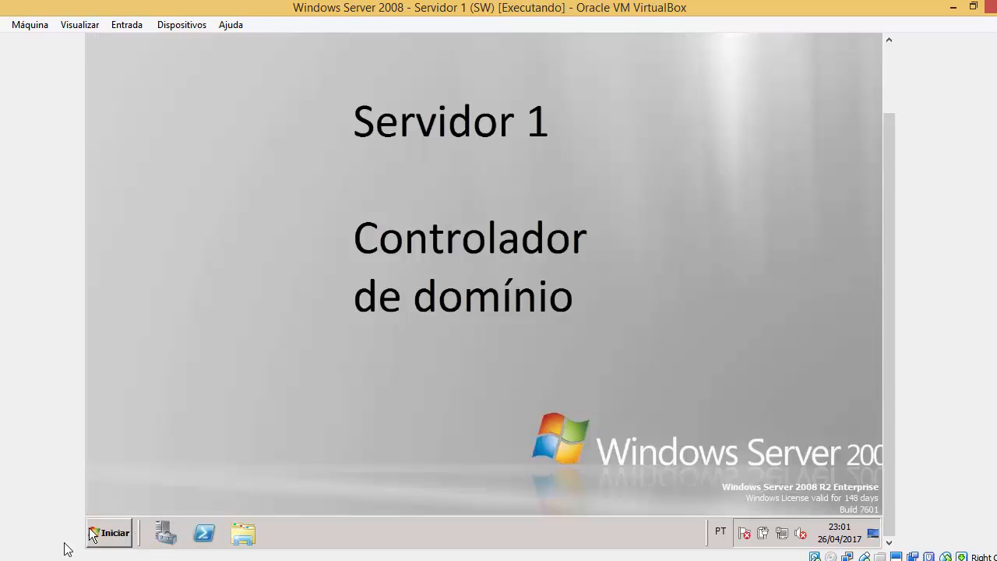
Relaunch Server Manager on the Servidor Web (IIS) page listing 15 installed role services.
click(110, 541)
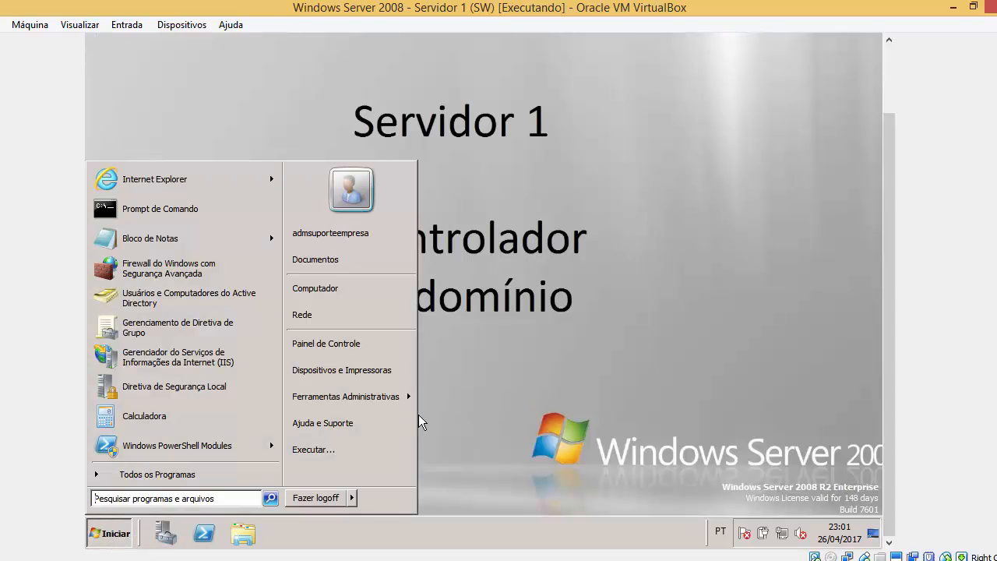
mouse_move(402, 408)
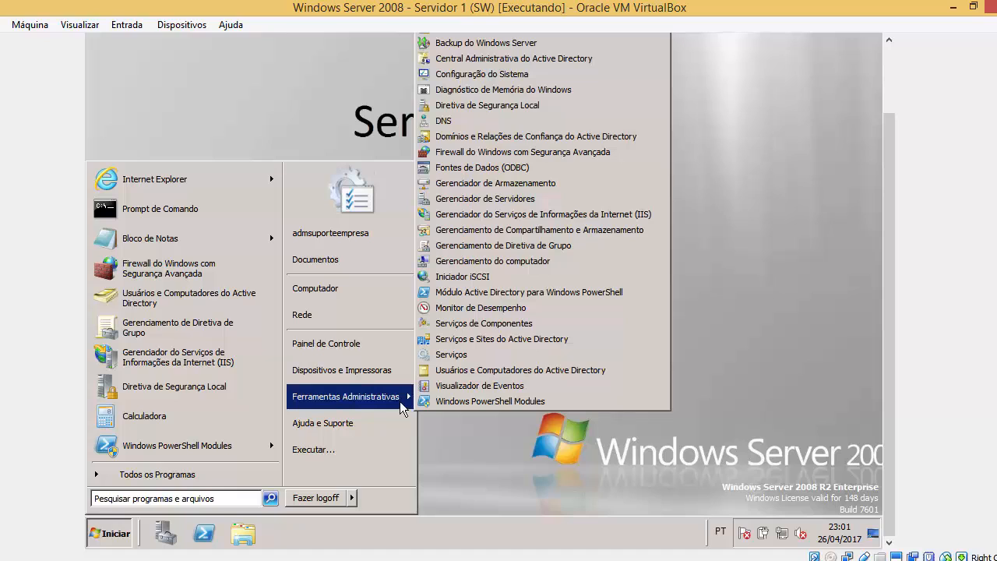
click(551, 198)
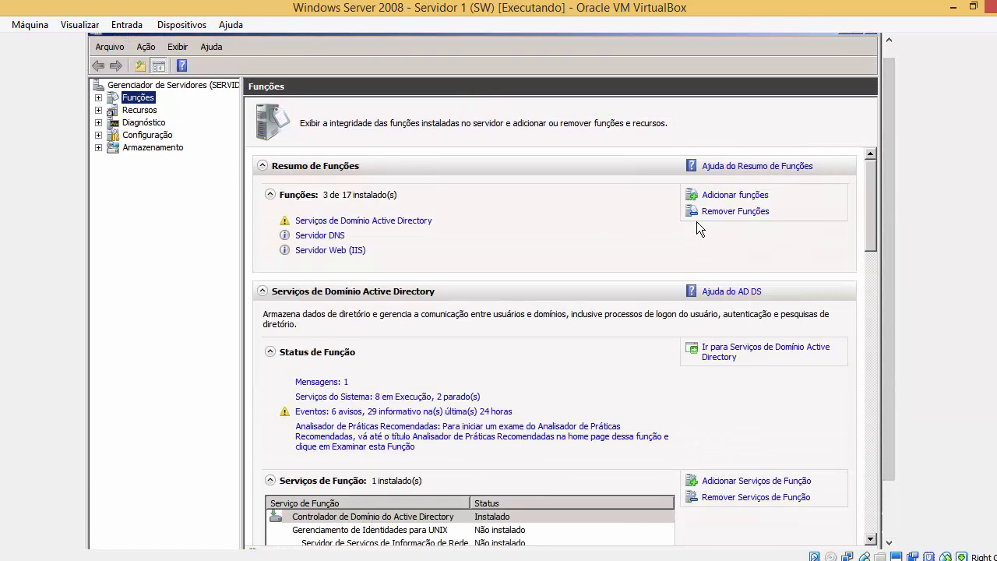
click(348, 249)
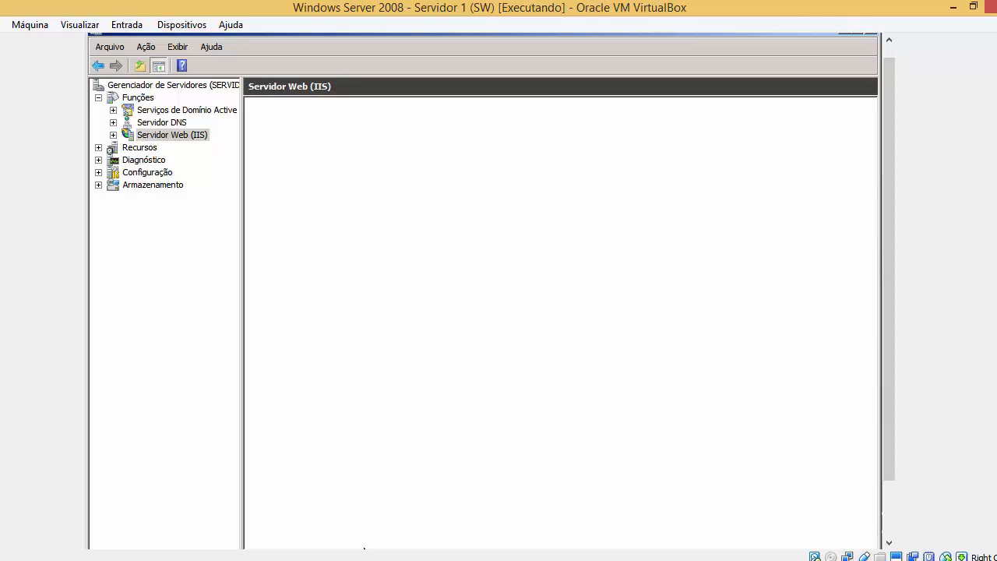
click(428, 559)
click(958, 464)
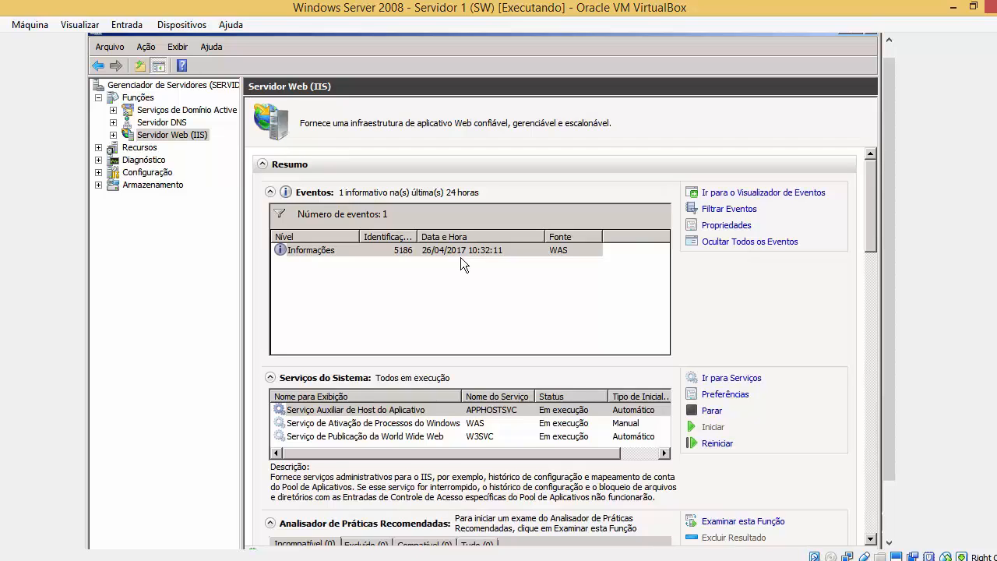
drag(890, 328, 877, 407)
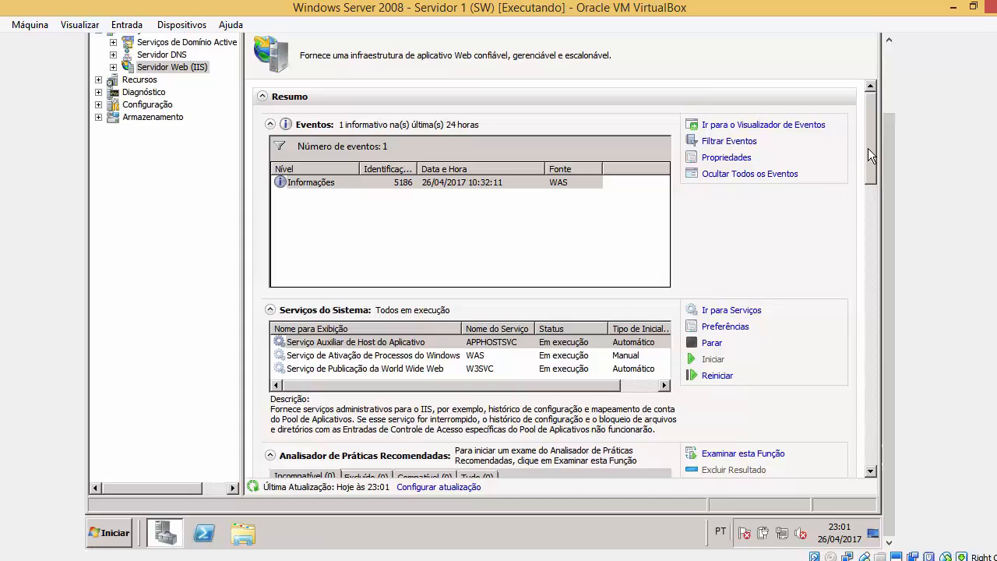
drag(869, 152, 870, 247)
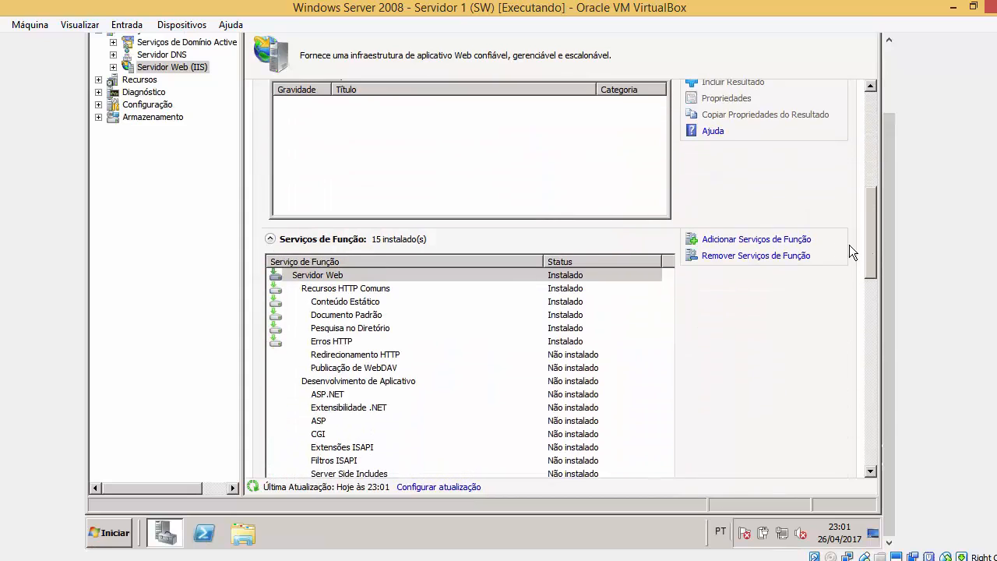
Start Add Role Services and read descriptions from Conteúdo Estático through Erros HTTP.
click(776, 241)
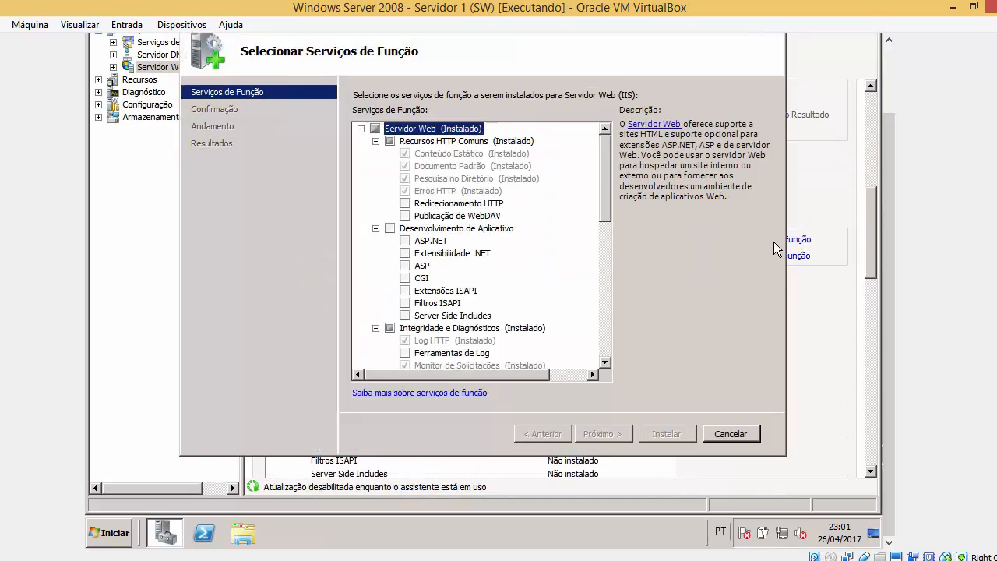
drag(882, 257, 877, 189)
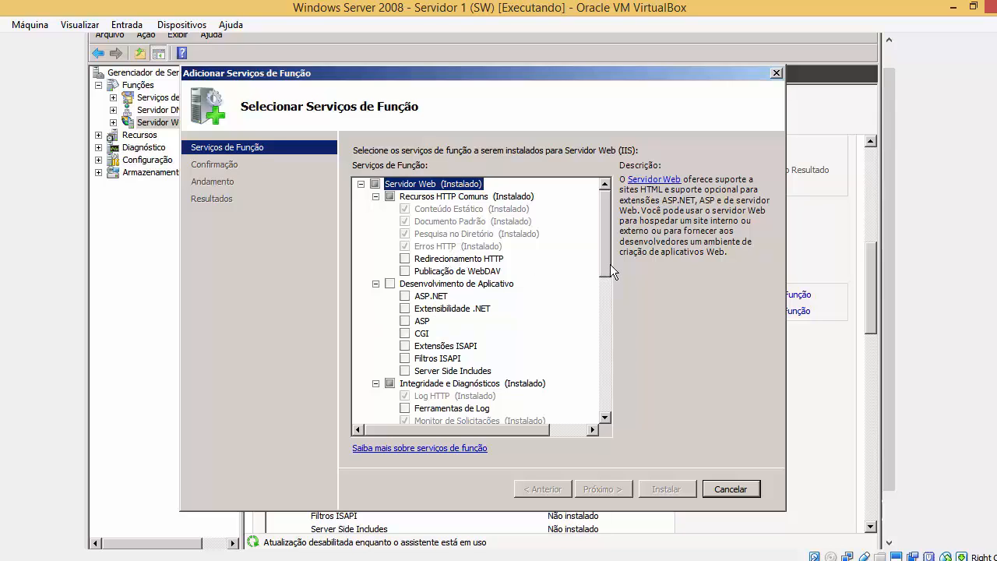
click(502, 234)
click(506, 210)
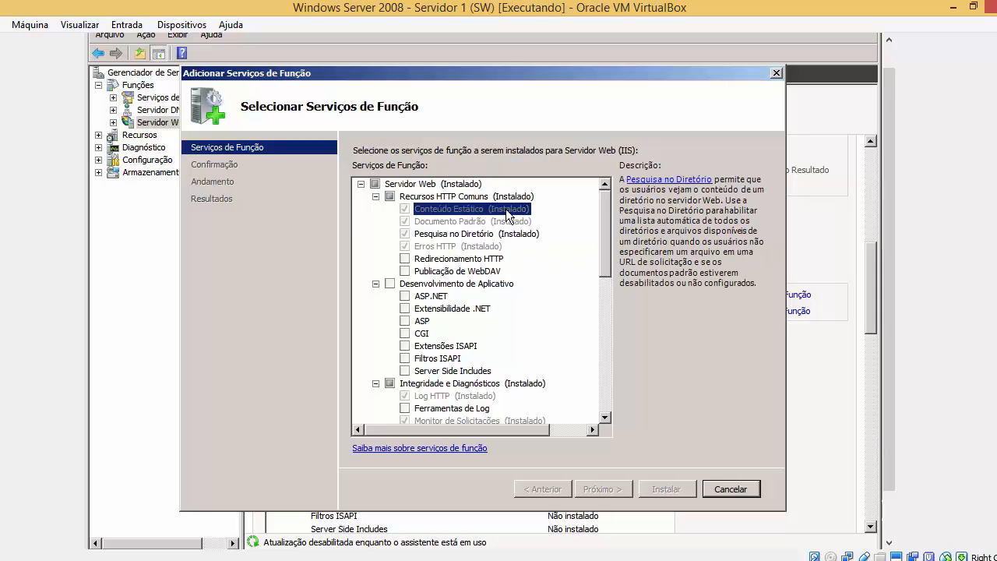
key(Down)
key(Down)
key(Down)
key(Down)
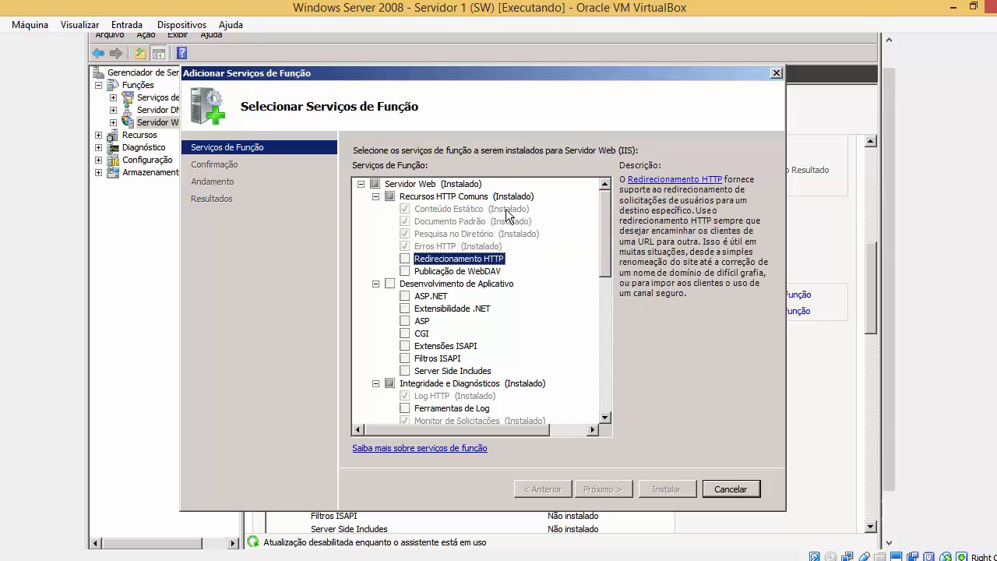
key(Down)
key(Down)
key(Down)
key(Down)
key(Down)
key(Down)
key(Down)
key(Down)
key(Down)
key(Down)
key(Down)
key(Down)
key(Down)
key(Down)
key(Down)
key(Down)
key(Down)
key(Down)
key(Down)
key(Down)
key(Up)
key(Up)
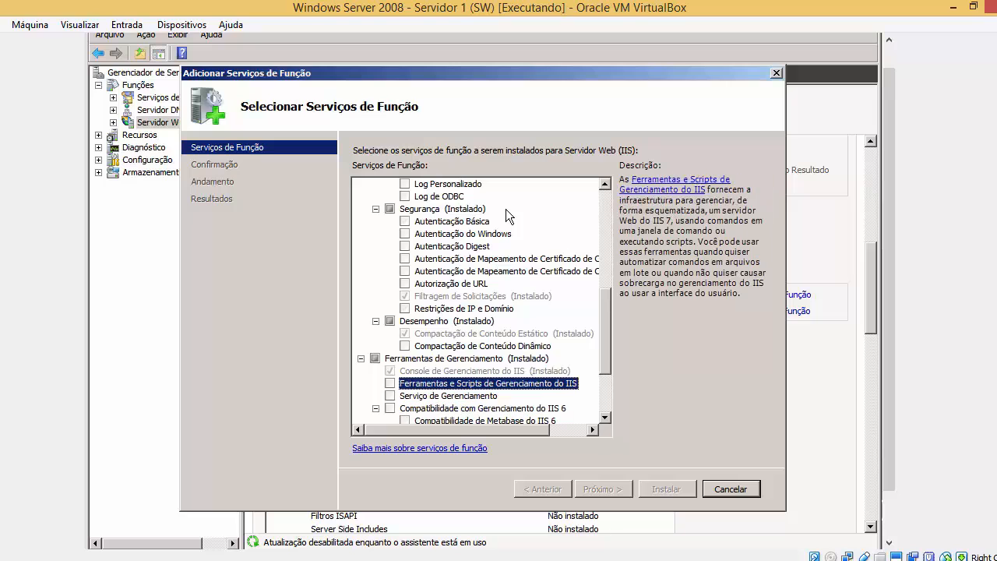
key(Up)
key(Up)
key(Up)
key(Up)
key(Up)
key(Up)
key(Up)
key(Up)
key(Up)
key(Up)
key(Up)
key(Up)
key(Up)
key(Up)
key(Up)
key(Up)
key(Up)
key(Up)
key(Up)
key(Up)
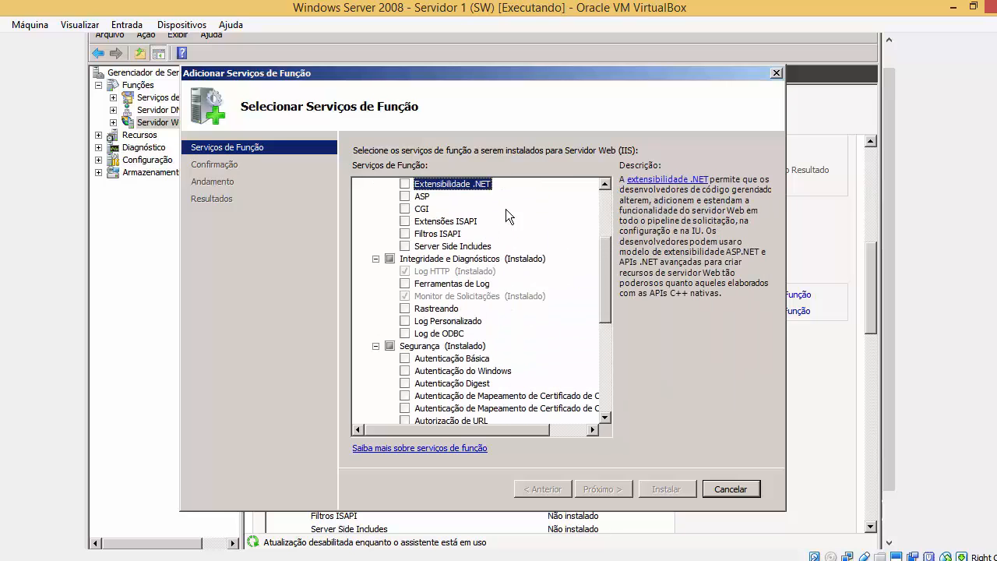
key(Up)
key(Up)
key(Up)
key(Up)
key(Up)
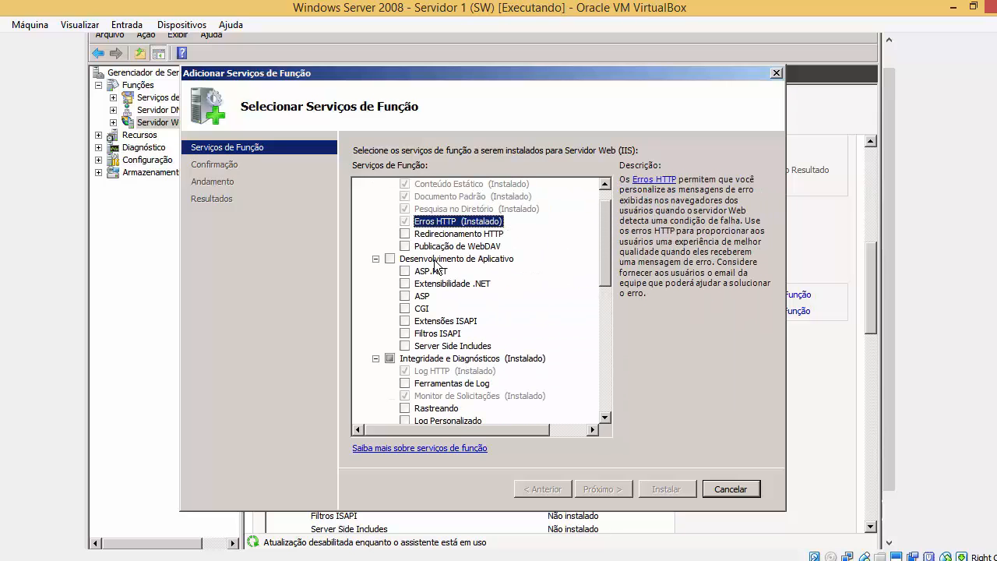
Tick Desenvolvimento de Aplicativo and Servidor FTP with all their sub-services.
click(391, 260)
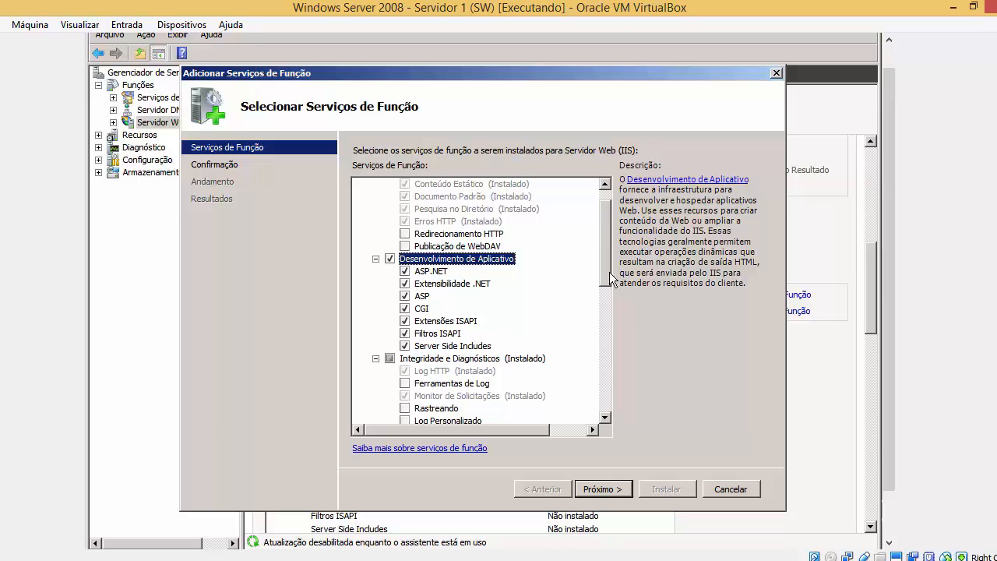
drag(608, 275, 605, 399)
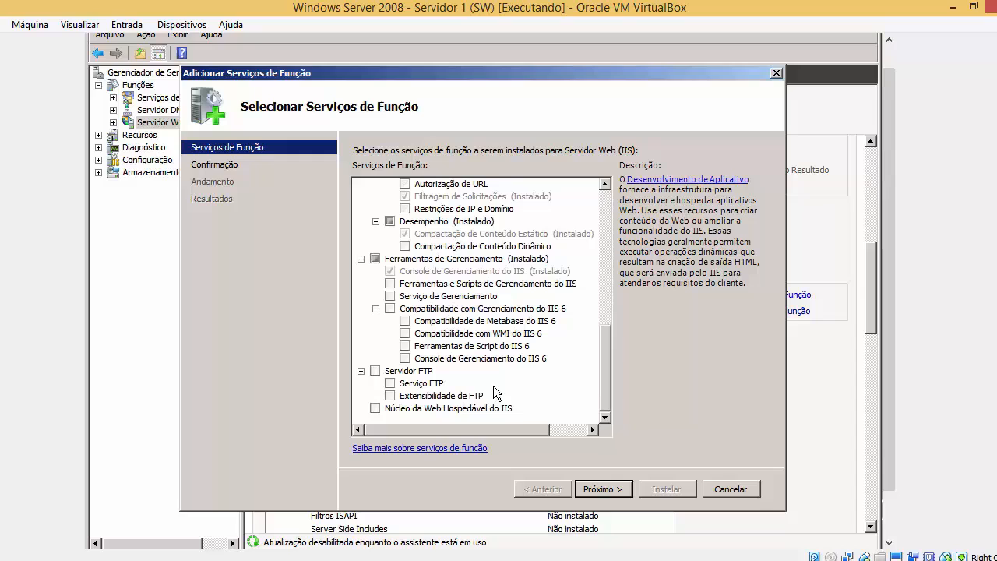
click(375, 371)
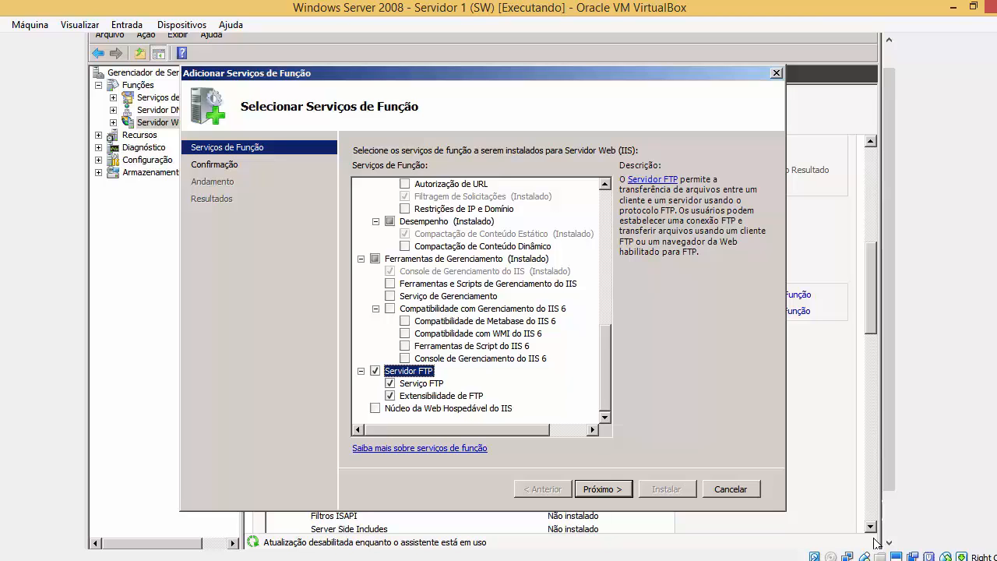
drag(892, 477, 891, 528)
click(109, 533)
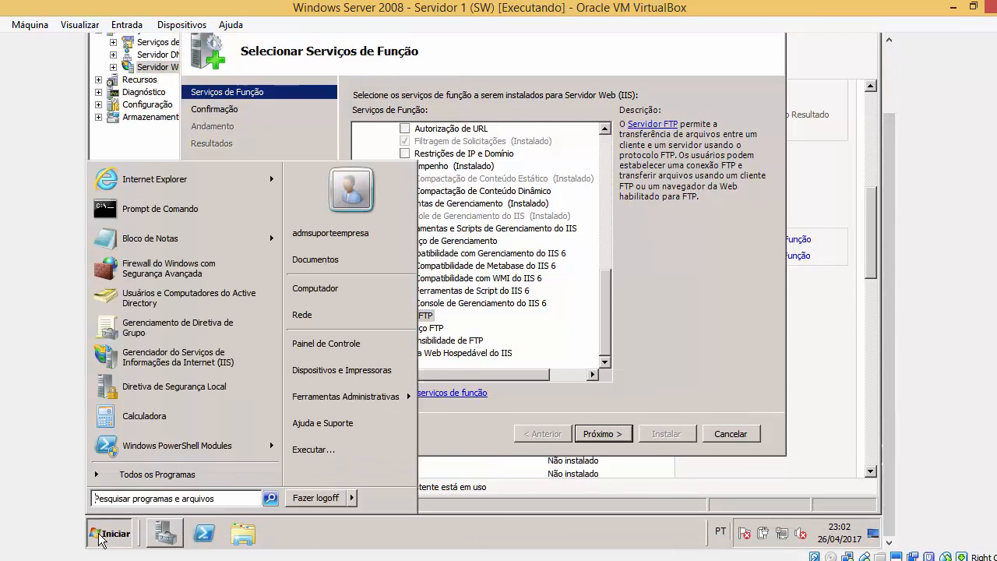
click(347, 286)
double_click(468, 156)
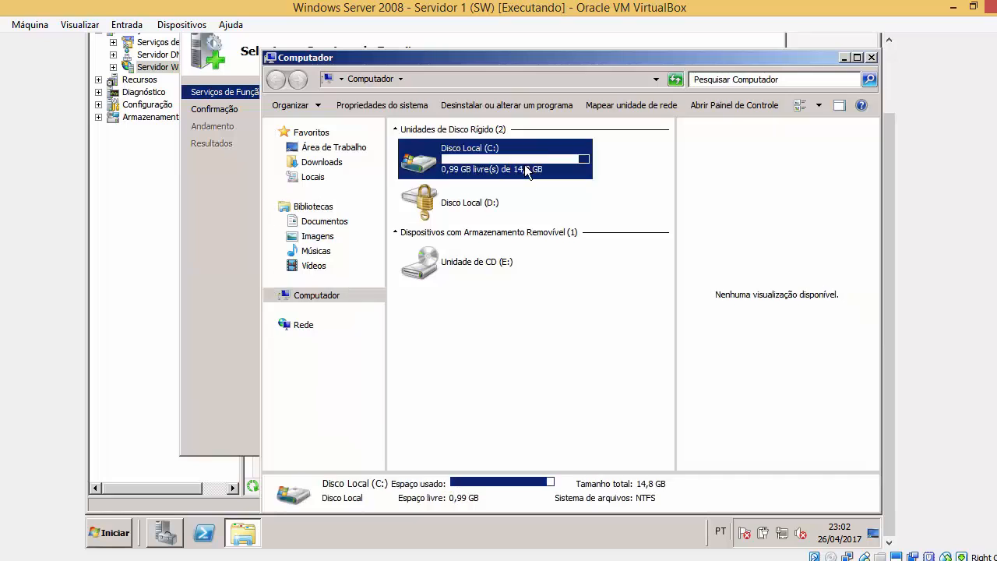
double_click(451, 202)
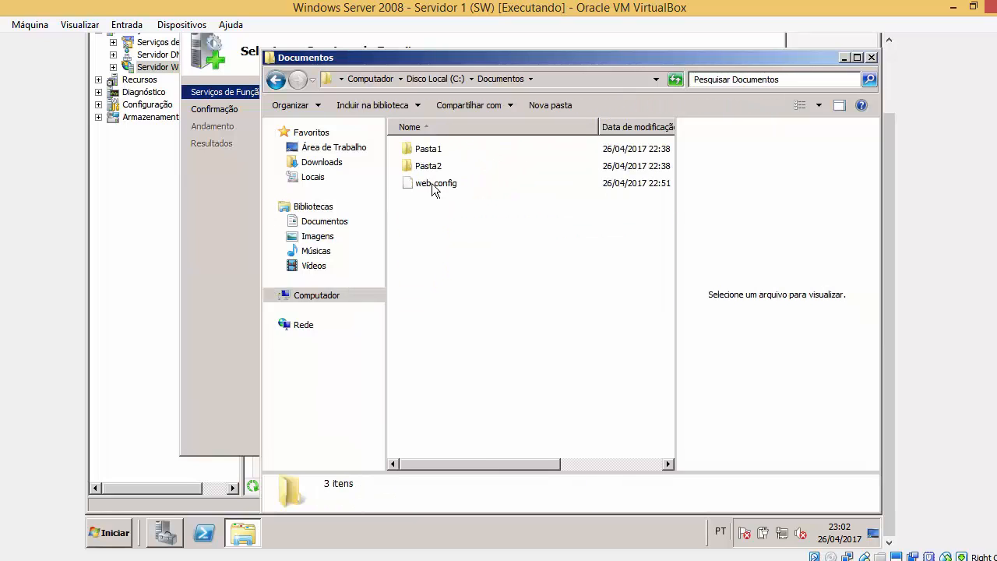
click(872, 59)
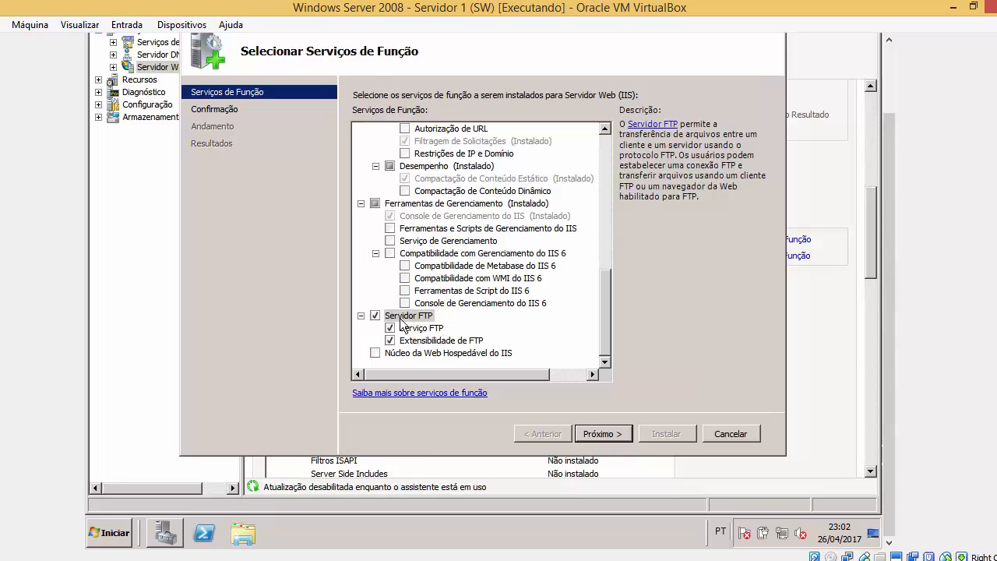
Confirm the application development and FTP selections and start the installation with Instalar.
drag(607, 319, 598, 187)
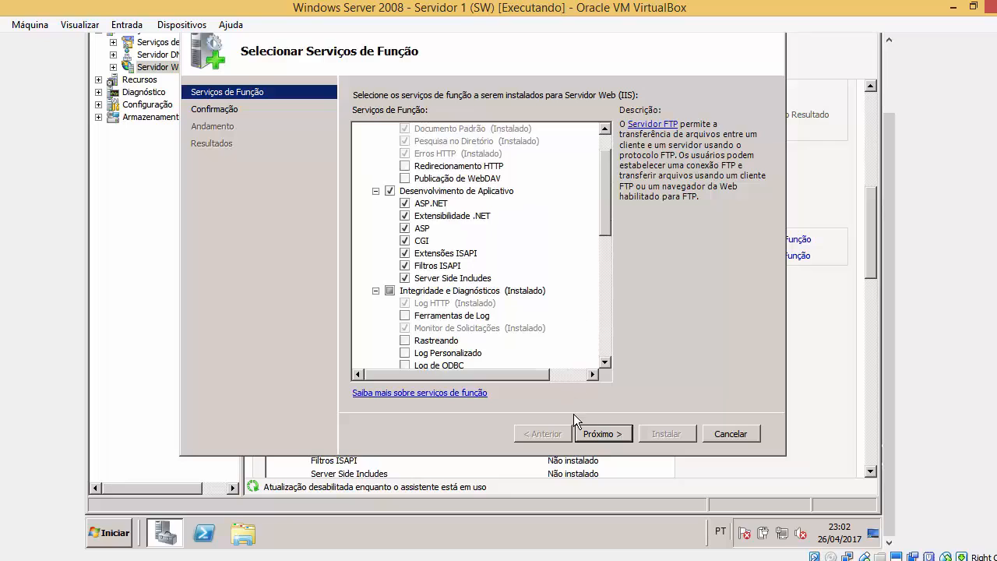
click(590, 434)
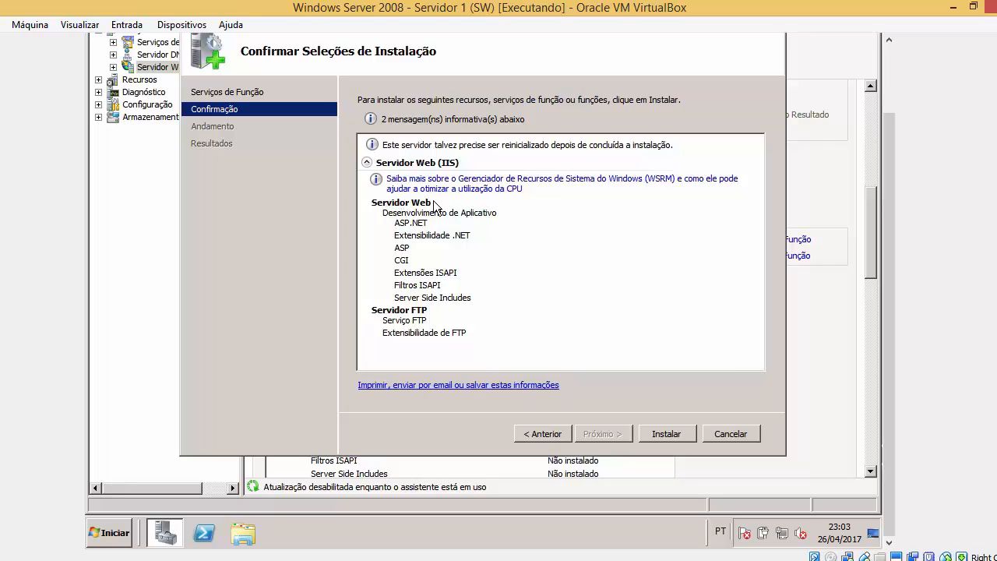
click(647, 435)
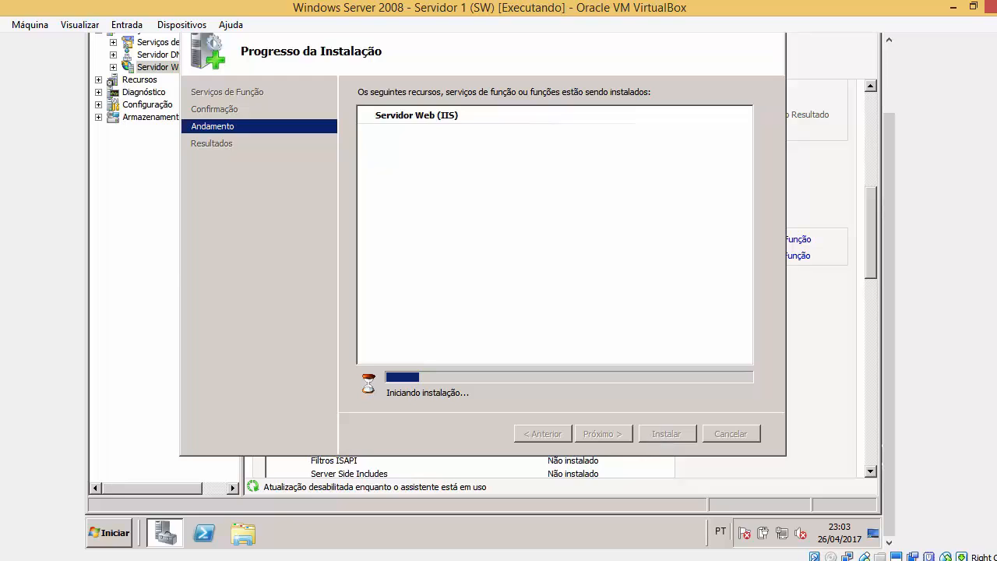
Launch the IIS manager from Ferramentas Administrativas while the installation continues.
click(109, 533)
mouse_move(382, 411)
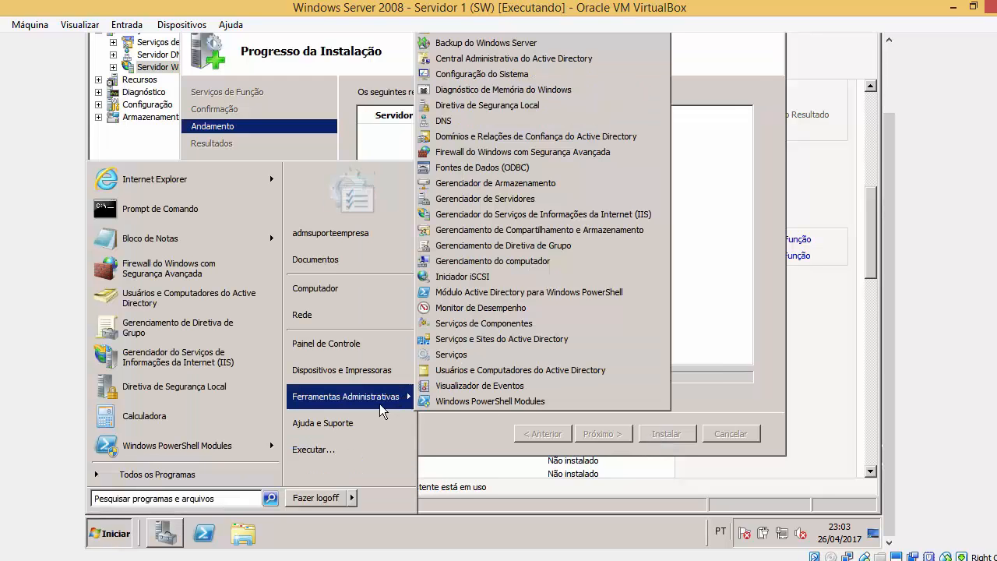
click(732, 396)
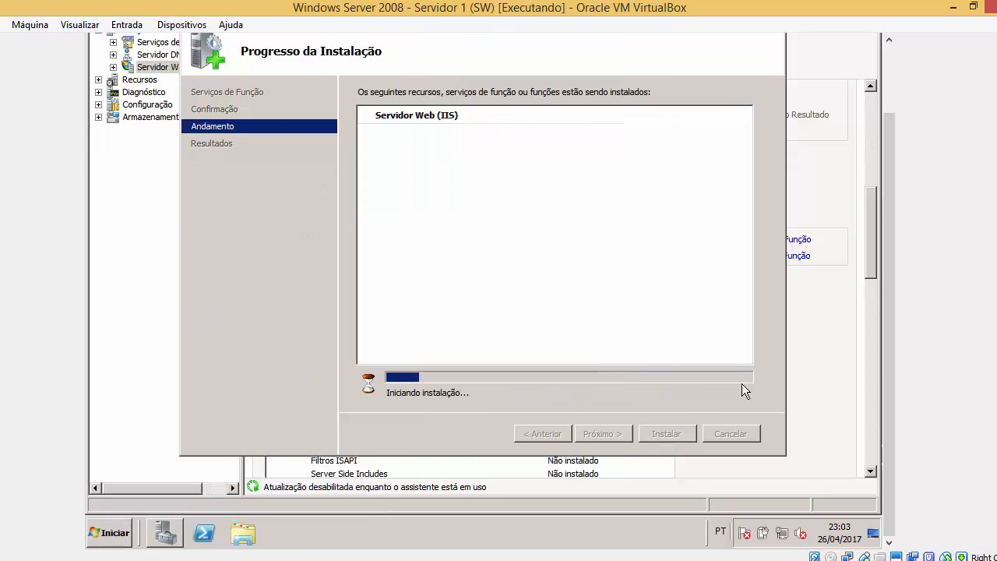
click(98, 537)
mouse_move(366, 399)
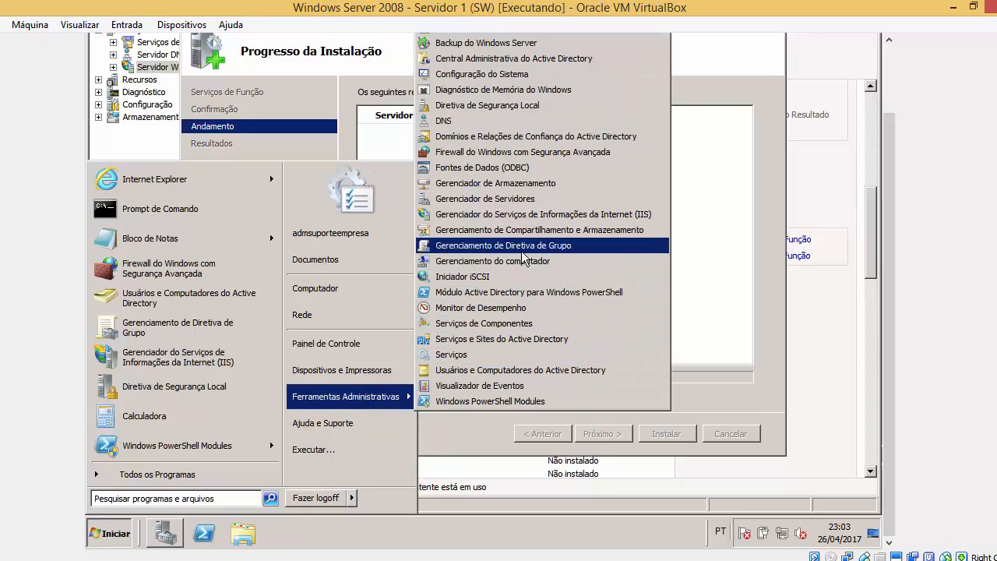
click(530, 217)
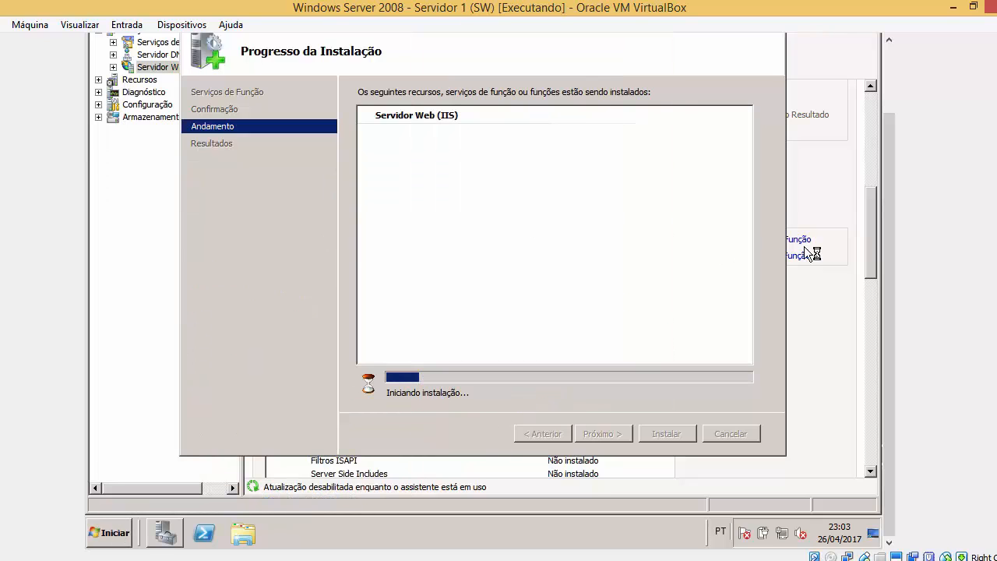
click(105, 533)
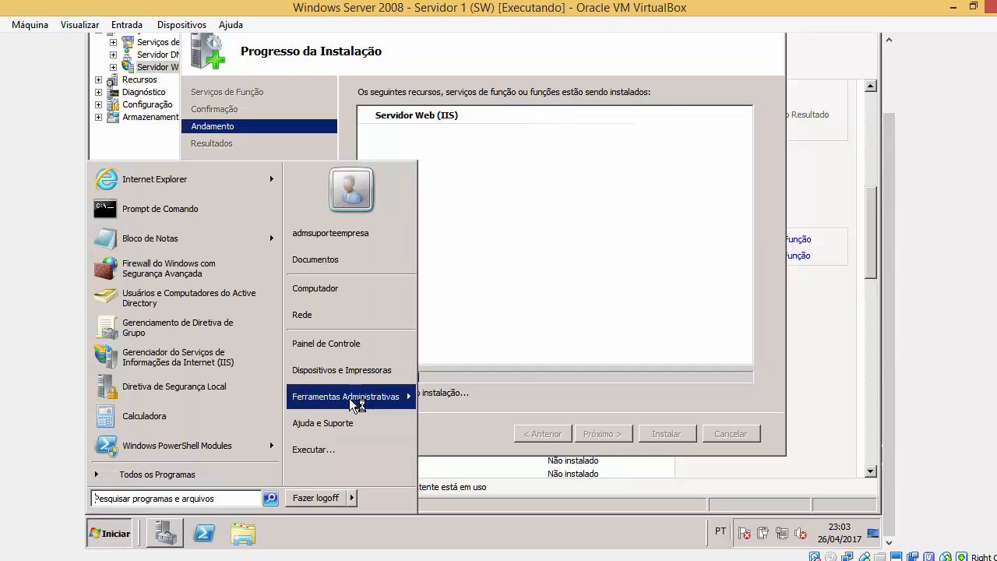
mouse_move(355, 403)
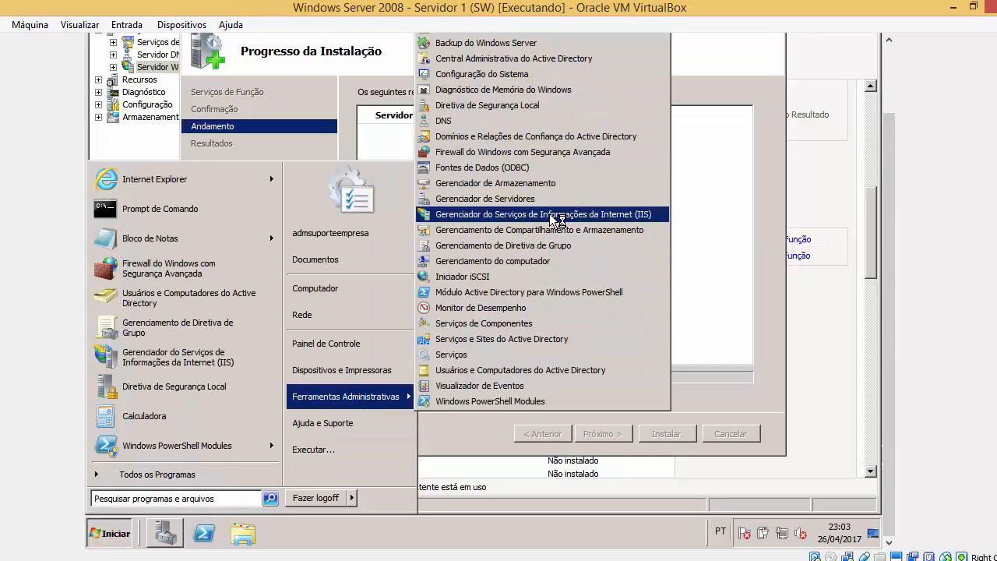
drag(893, 230, 893, 202)
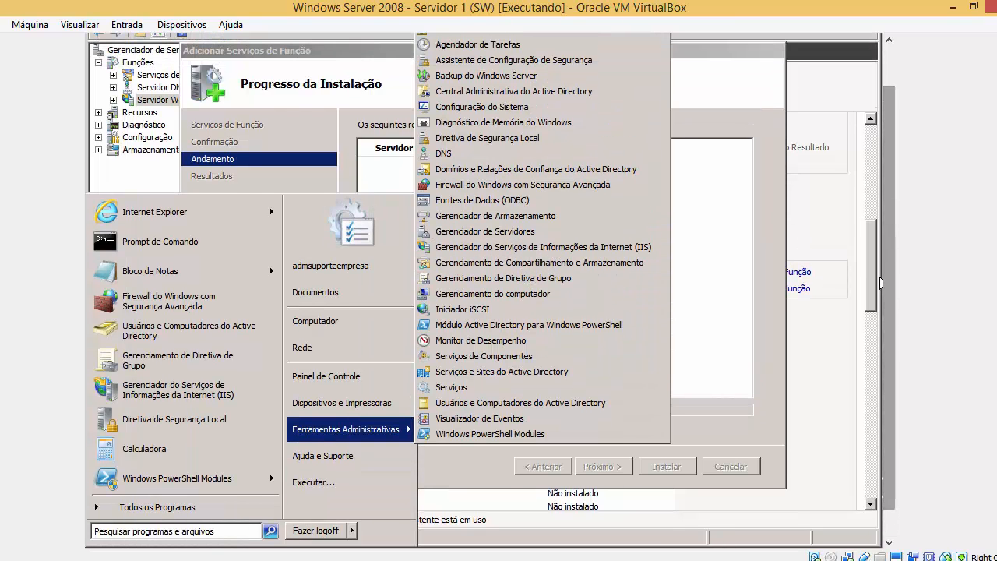
click(772, 185)
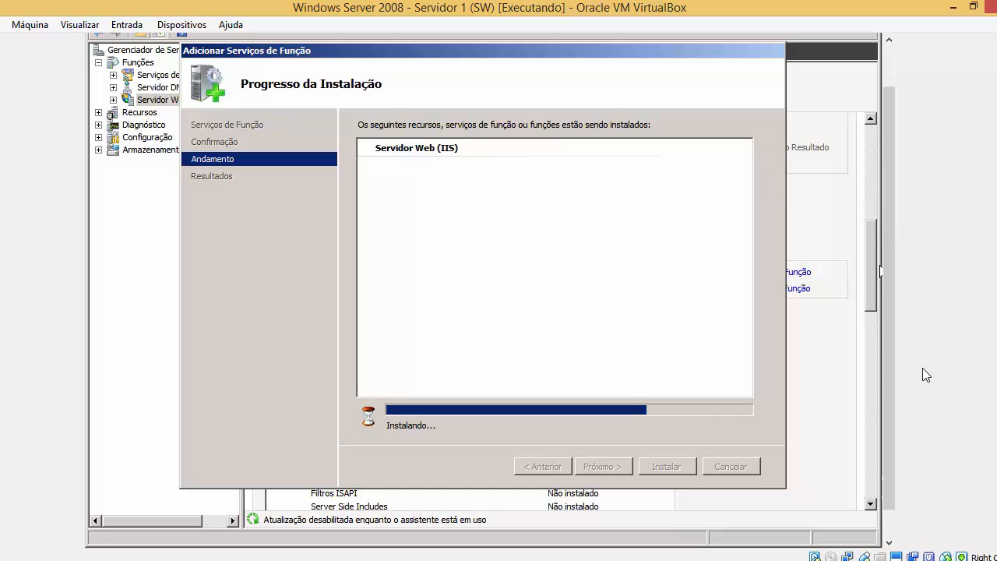
drag(887, 425, 886, 483)
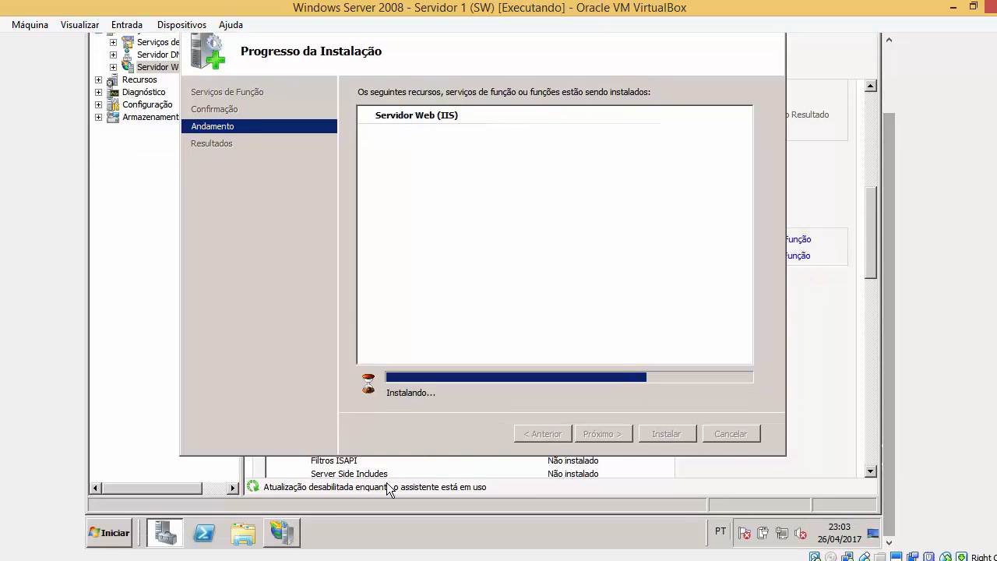
Expand SERVIDOR1 > Sites to view Default Web Site in IIS Manager, then close it.
click(279, 543)
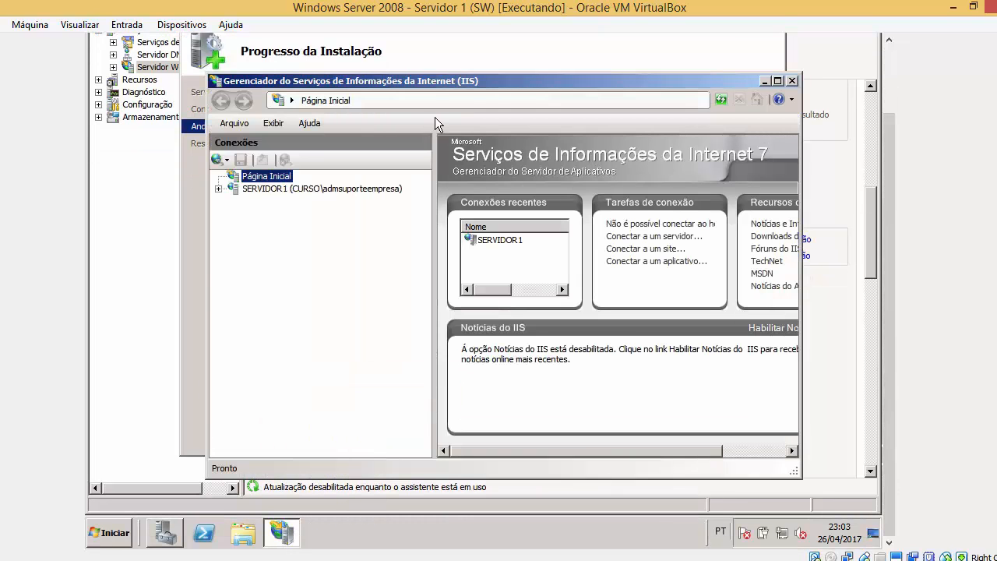
click(229, 193)
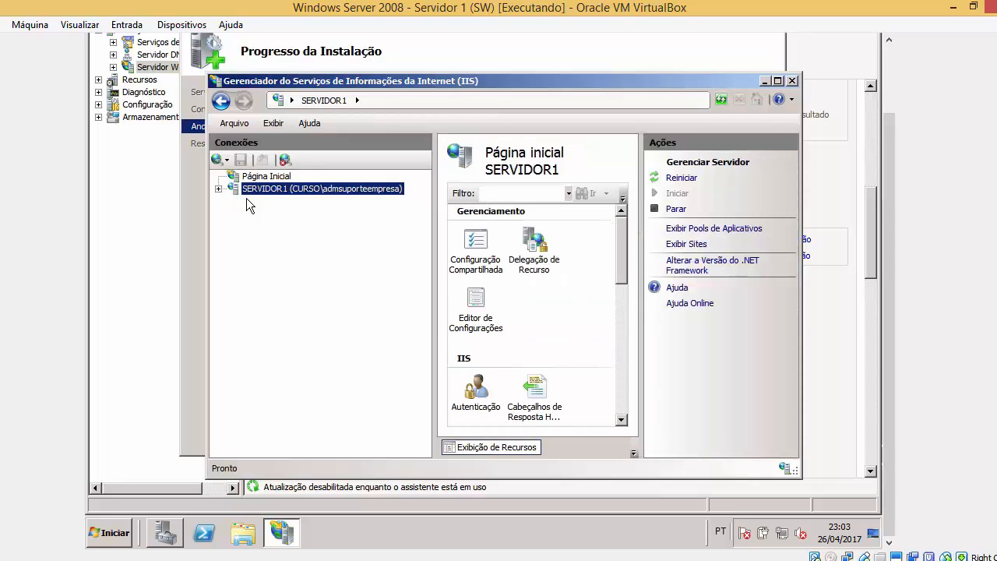
click(219, 188)
click(234, 214)
click(300, 227)
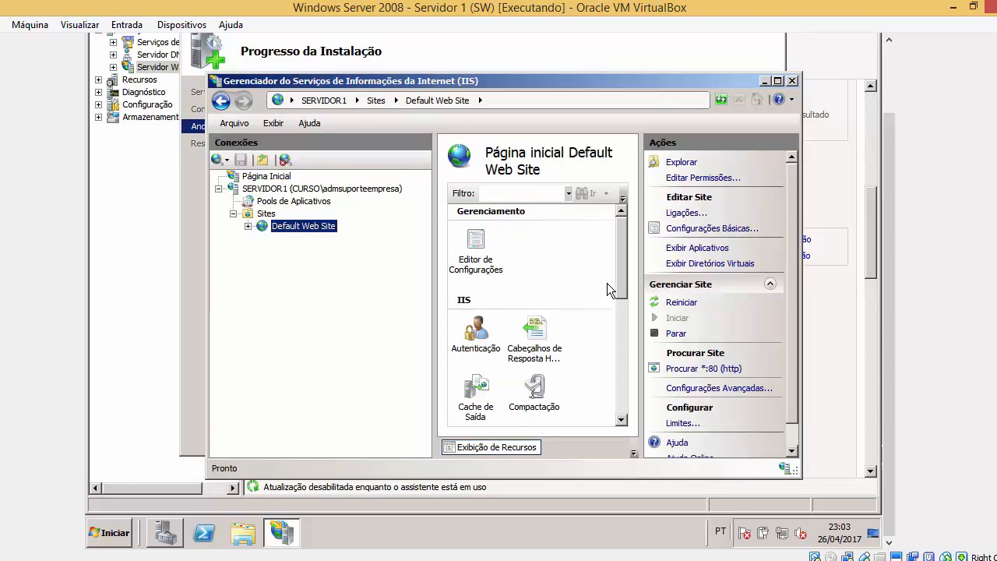
drag(617, 286, 617, 354)
scroll(612, 335, up, 3)
click(792, 81)
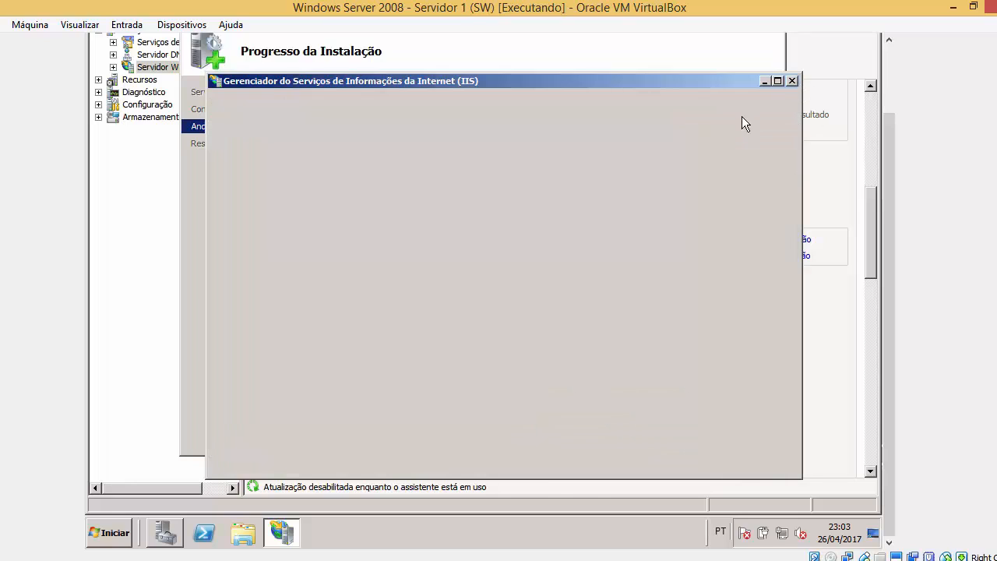
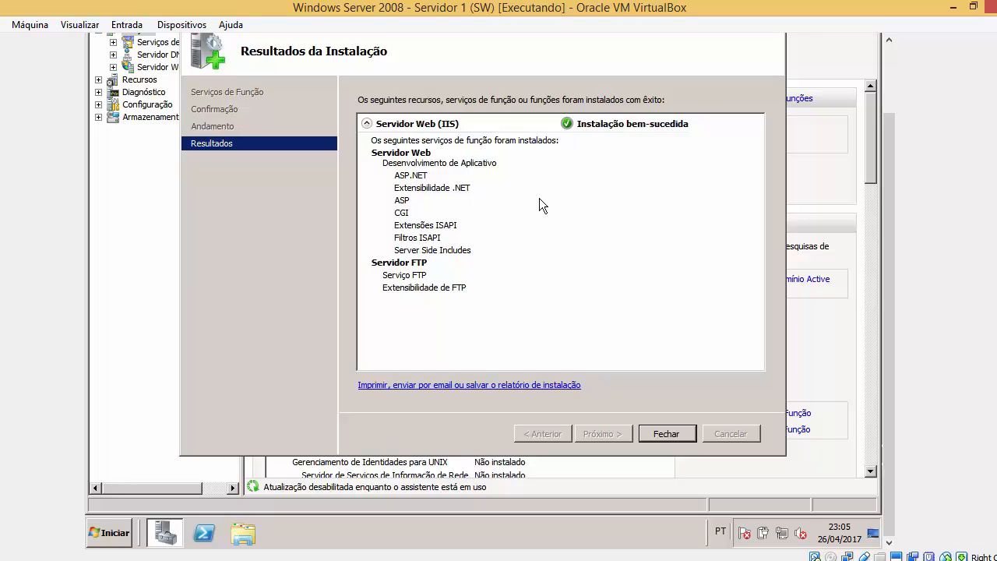
Close the installation results and launch Gerenciador do IIS from Ferramentas Administrativas.
click(668, 438)
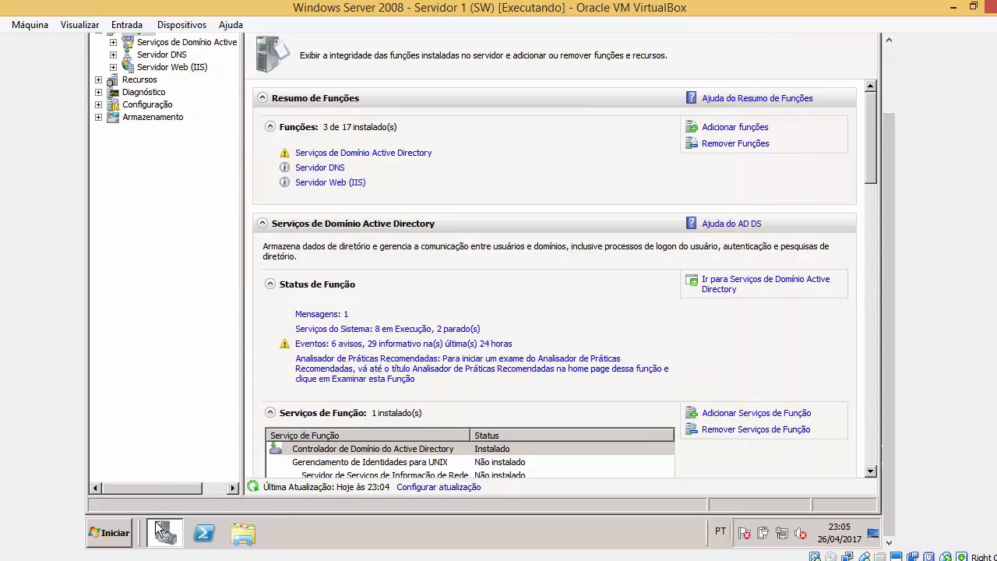
click(125, 534)
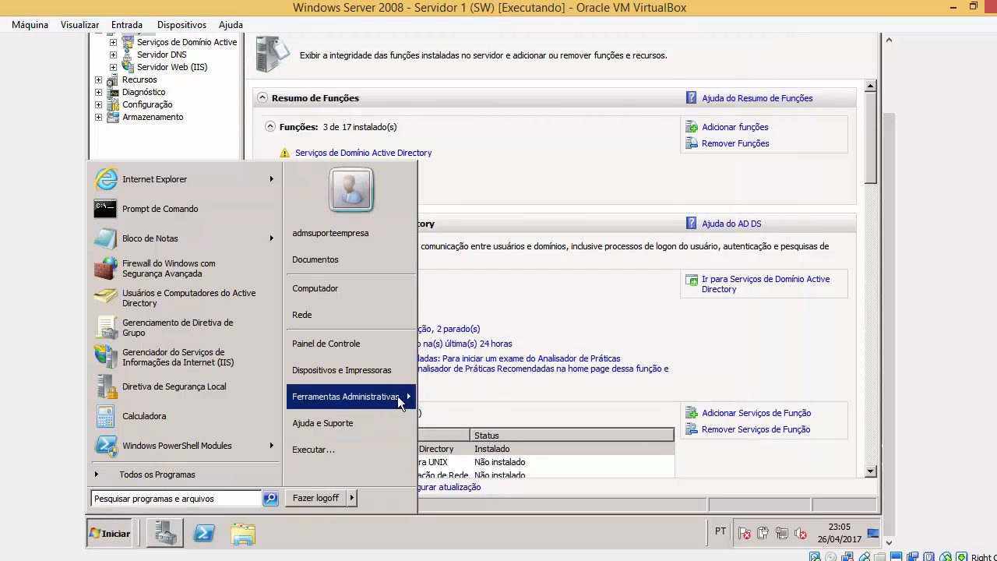
mouse_move(346, 397)
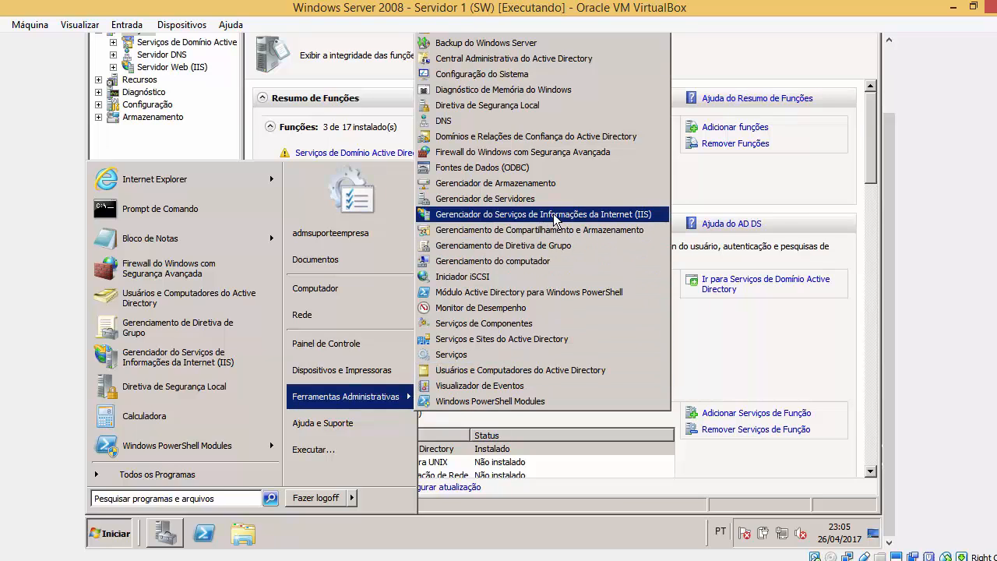
click(602, 219)
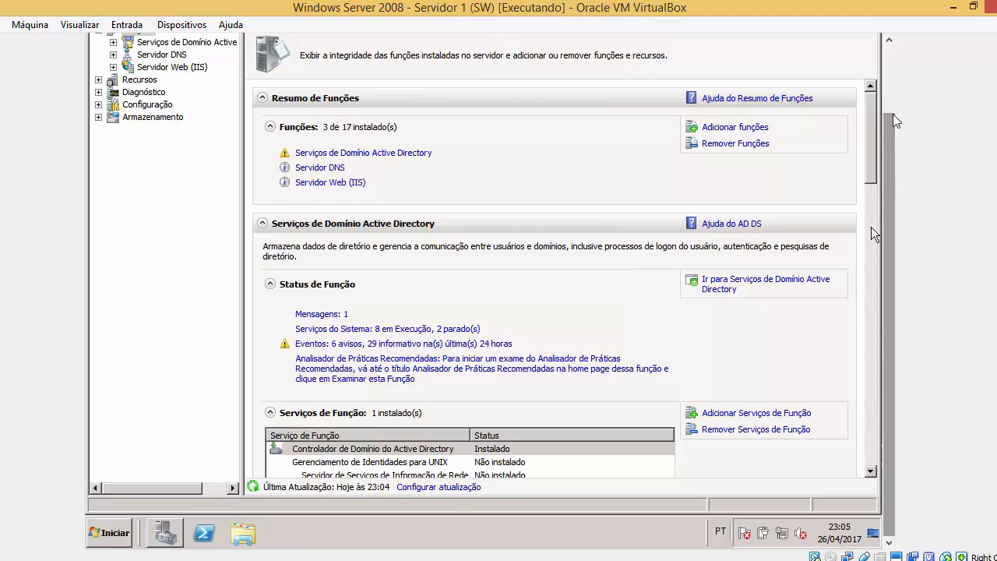
Close Server Manager, leaving IIS Manager open.
scroll(893, 114, up, 3)
click(879, 44)
click(870, 42)
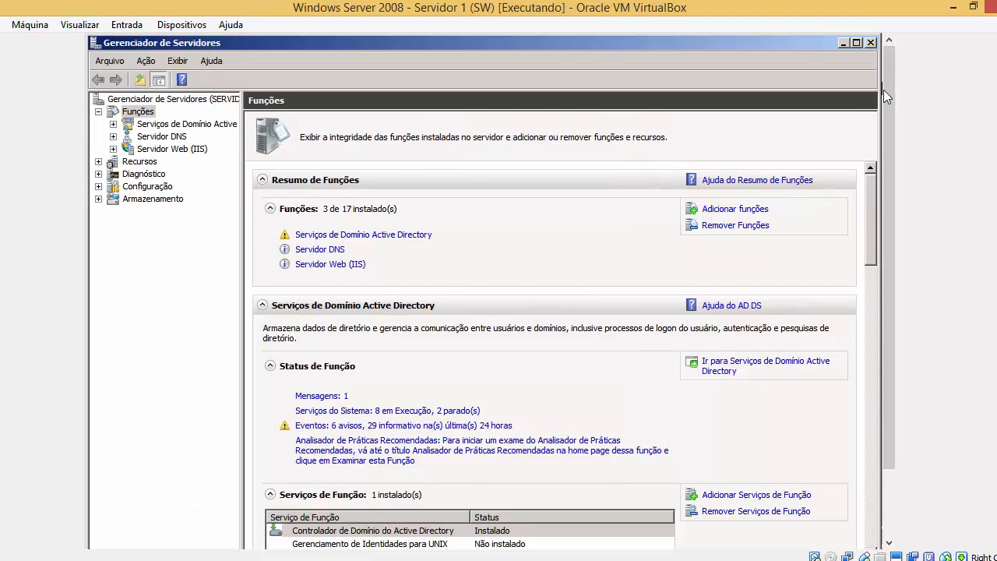
scroll(888, 141, down, 3)
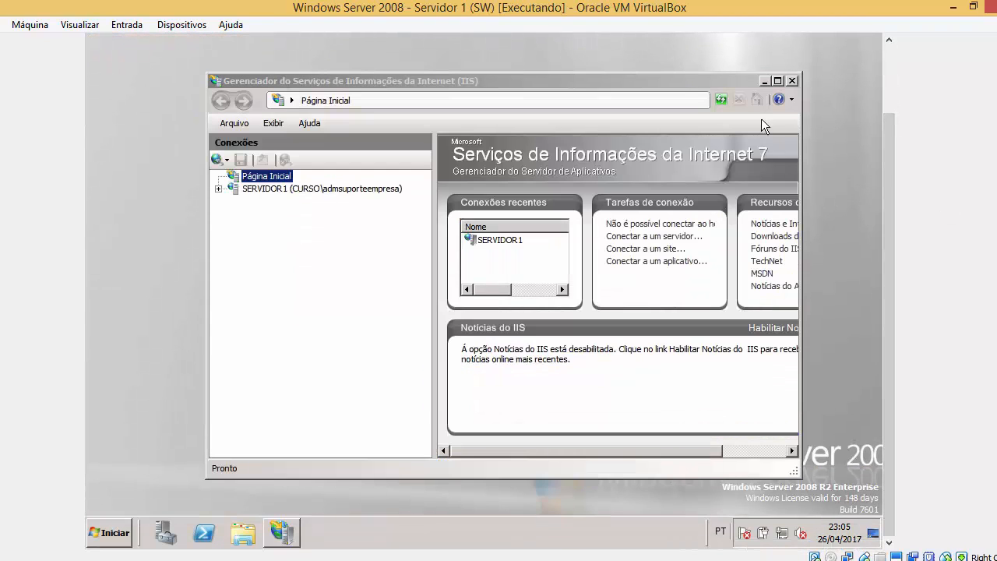
Maximize IIS Manager, expand SERVIDOR1 and Sites, and view Default Web Site and the sites list.
click(777, 81)
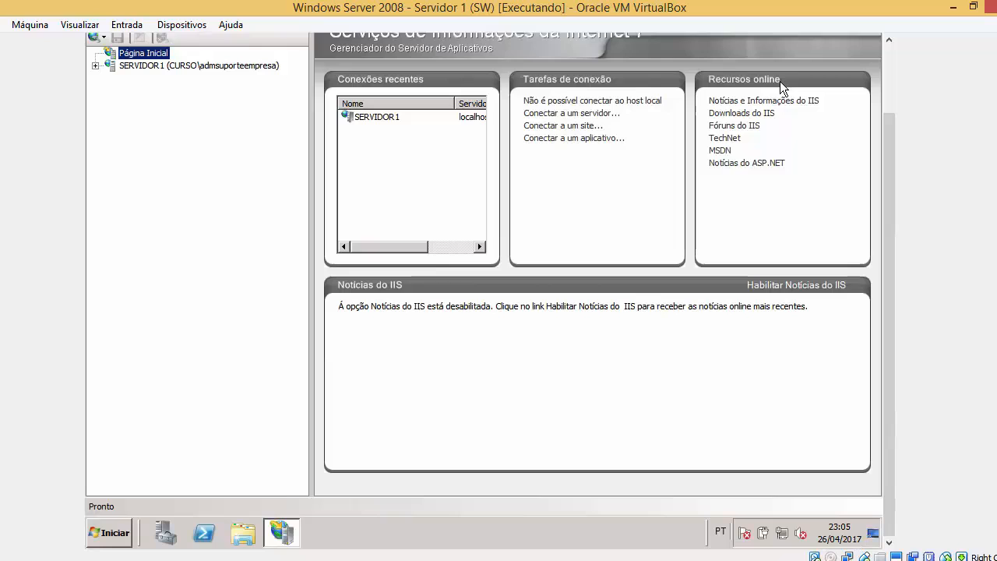
click(96, 66)
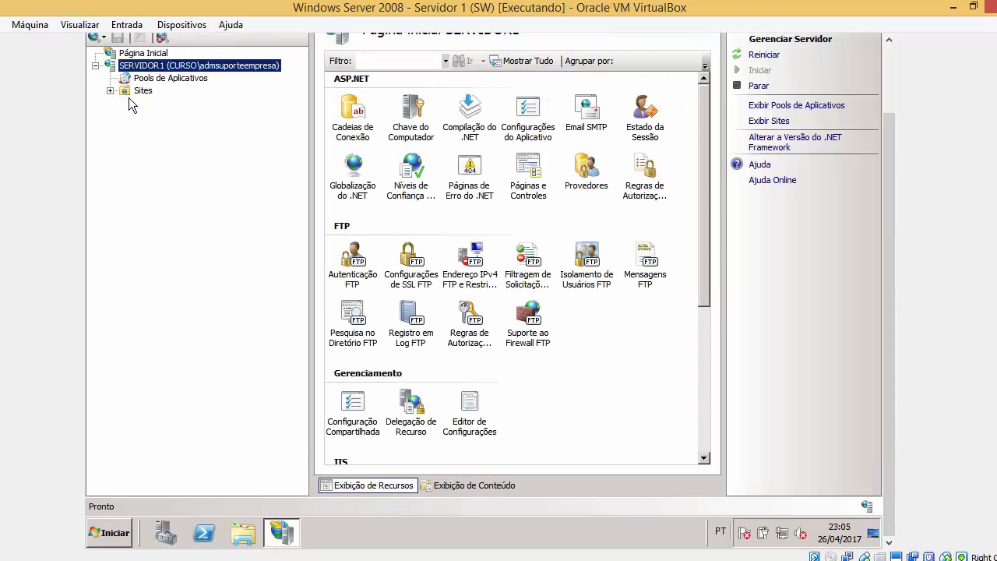
click(110, 90)
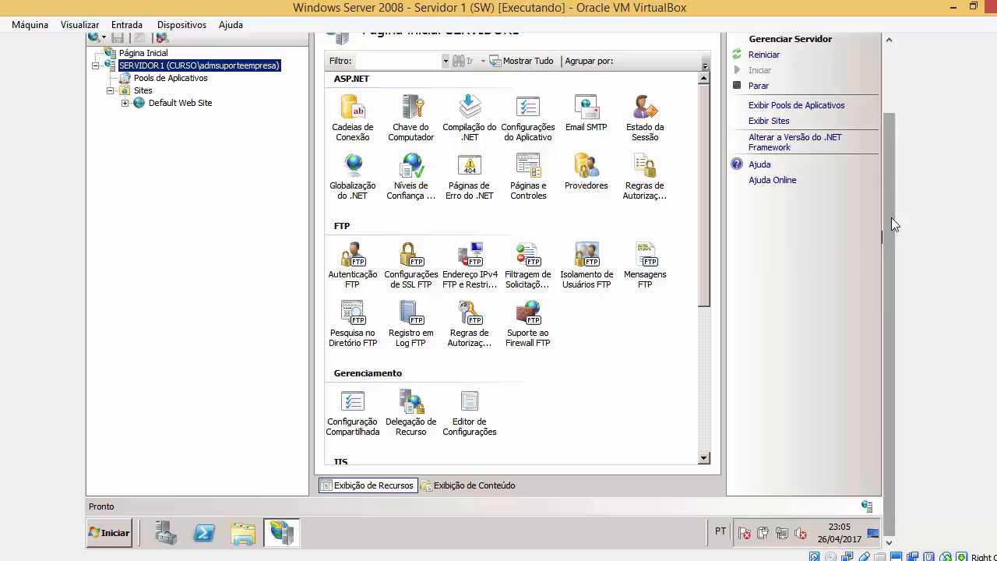
scroll(895, 224, up, 3)
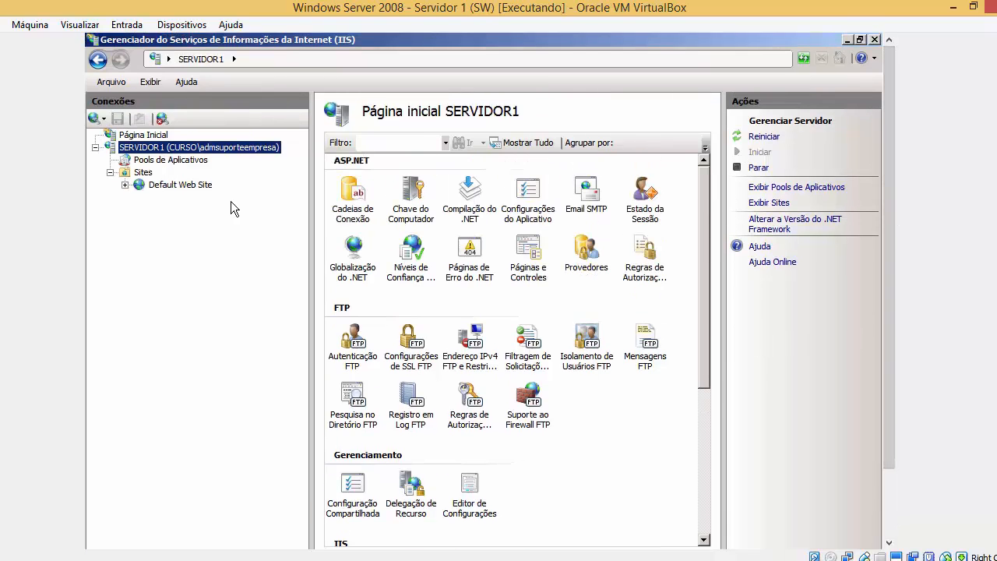
click(184, 185)
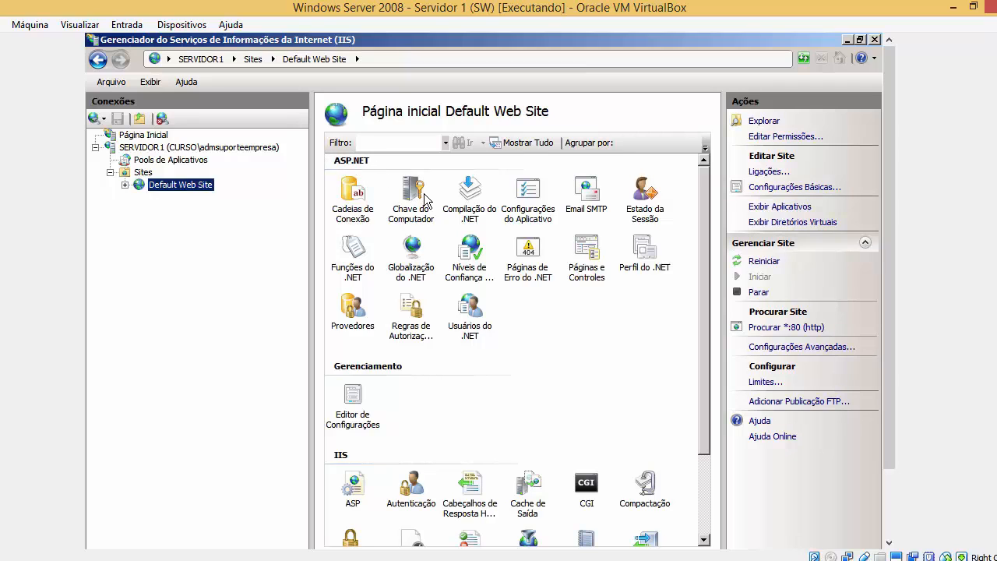
drag(890, 337, 880, 386)
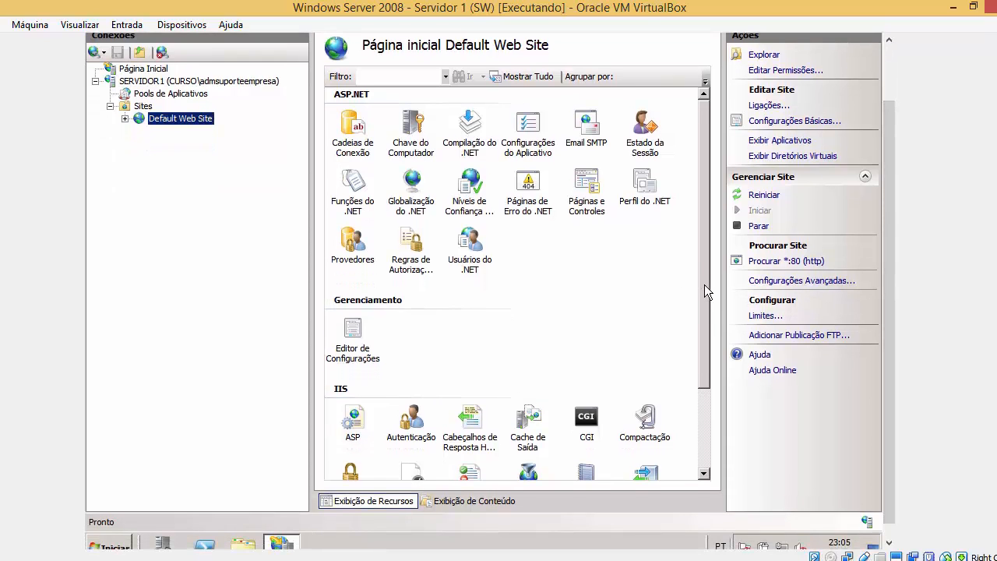
drag(705, 286, 708, 381)
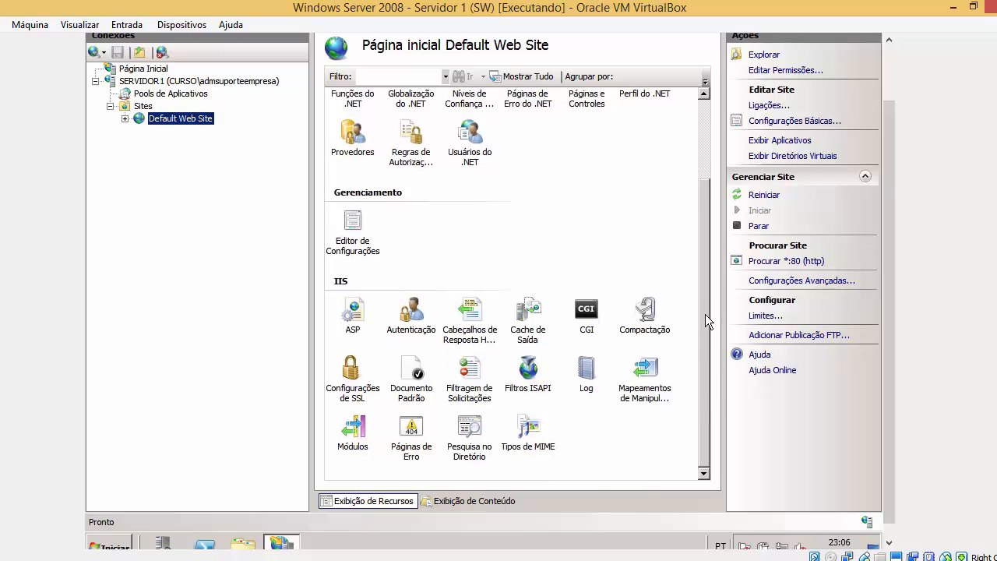
scroll(705, 314, up, 5)
click(148, 108)
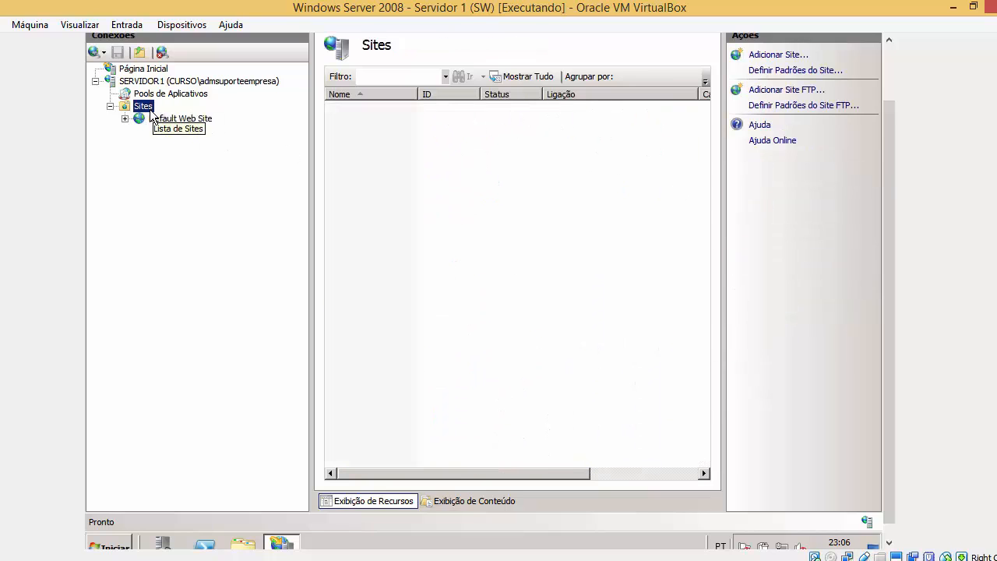
Return to the SERVIDOR1 home page and browse its features, such as Pesquisa no Diretório and Log.
click(158, 81)
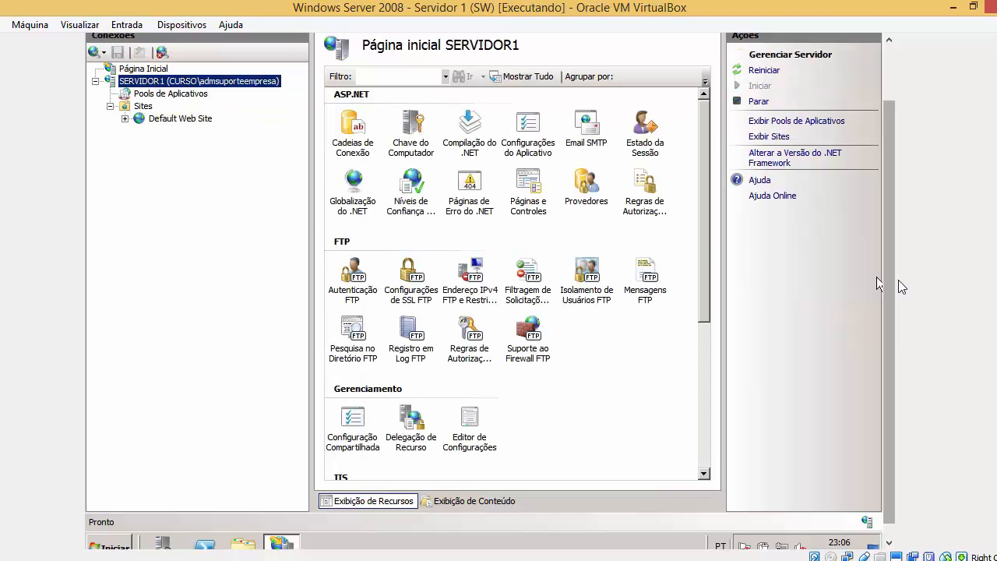
scroll(876, 277, up, 2)
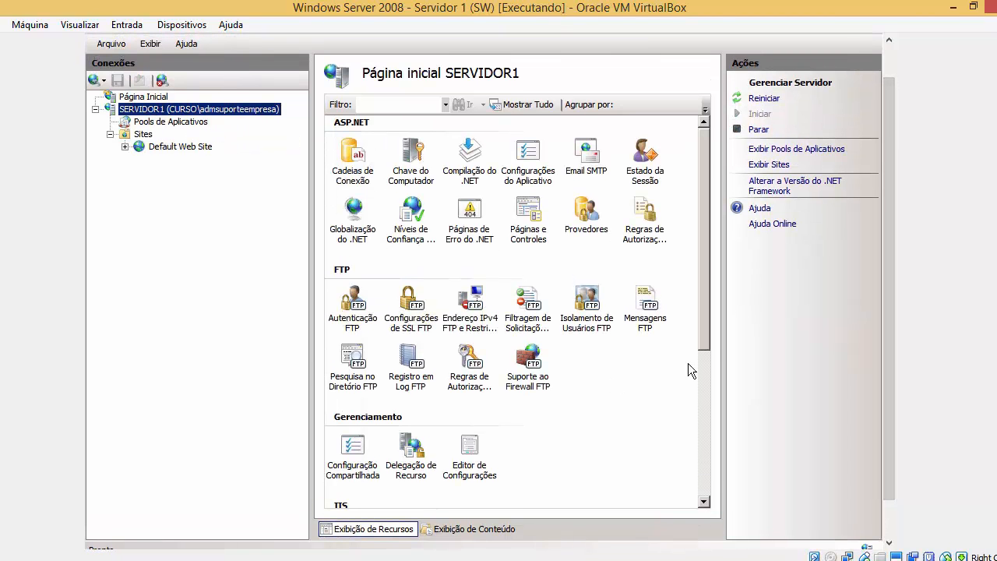
drag(709, 345, 716, 475)
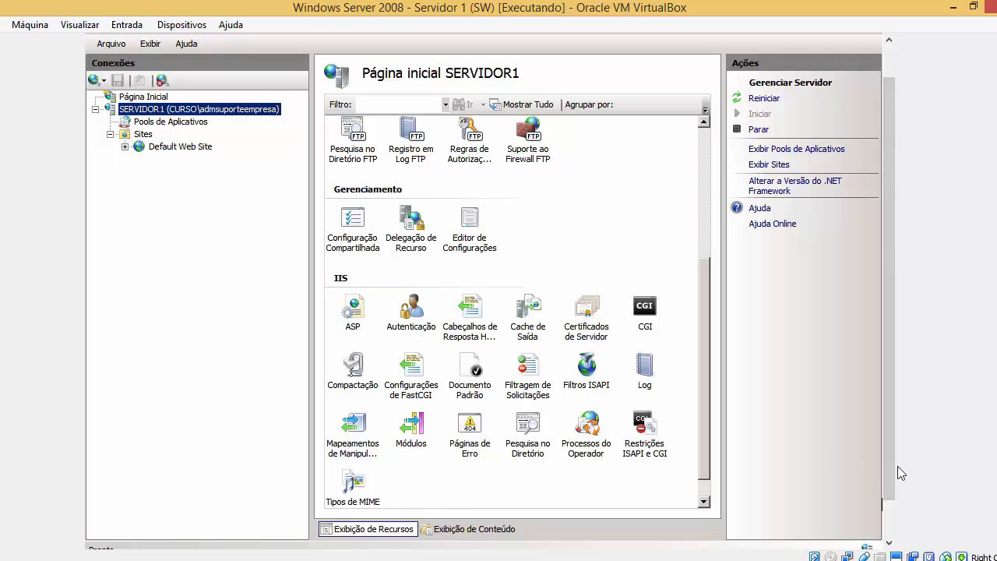
click(536, 445)
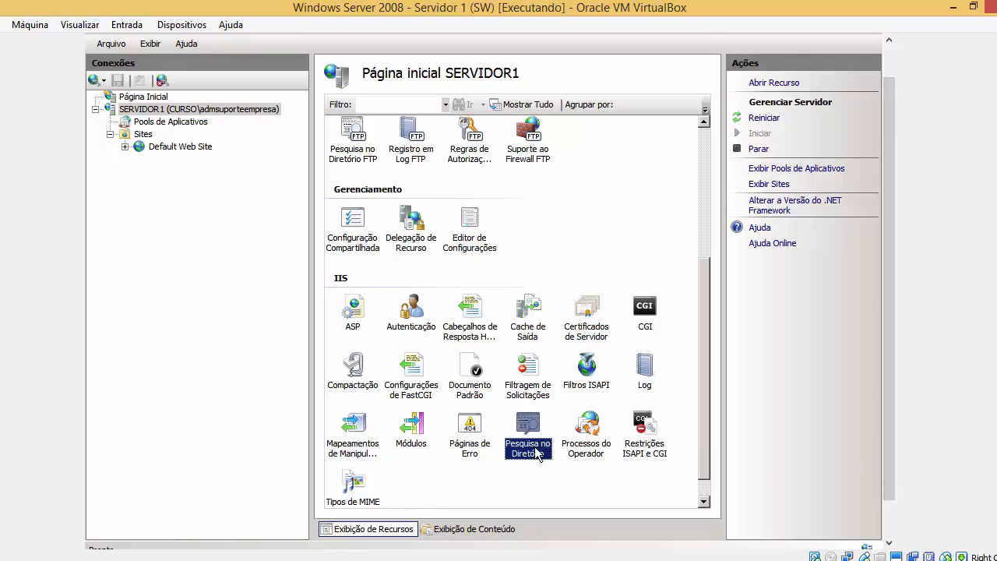
click(661, 380)
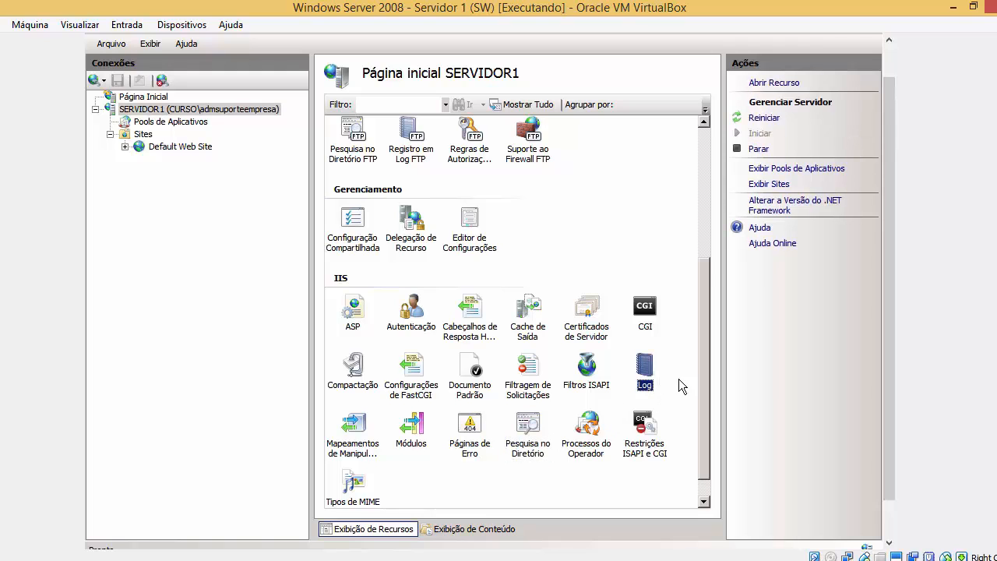
drag(892, 502, 891, 538)
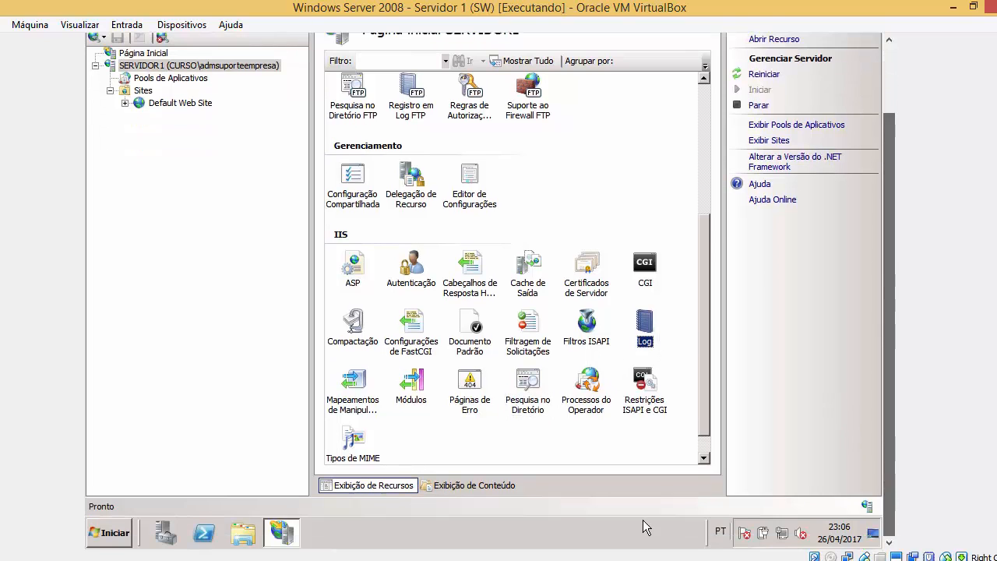
click(129, 534)
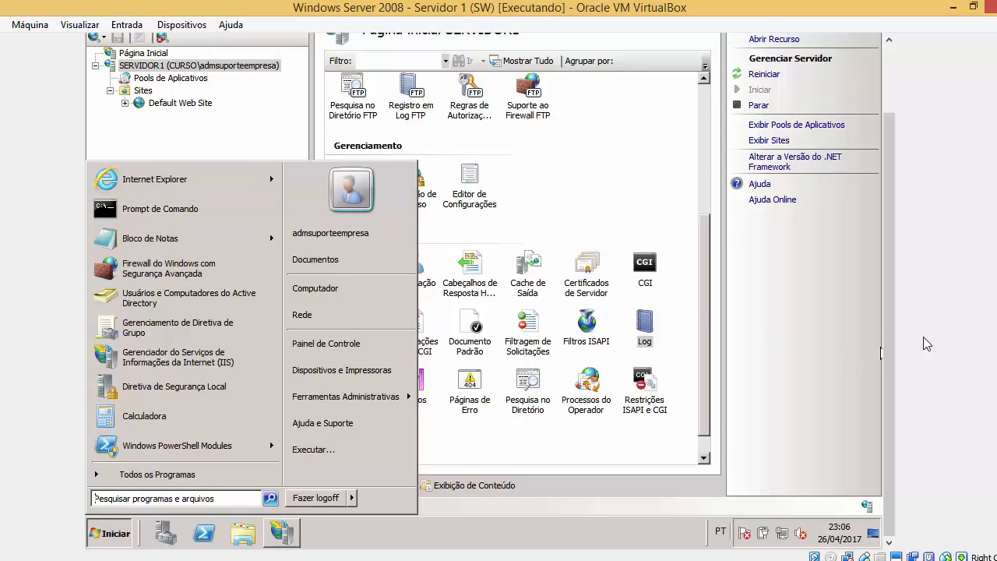
drag(889, 274, 886, 205)
click(635, 243)
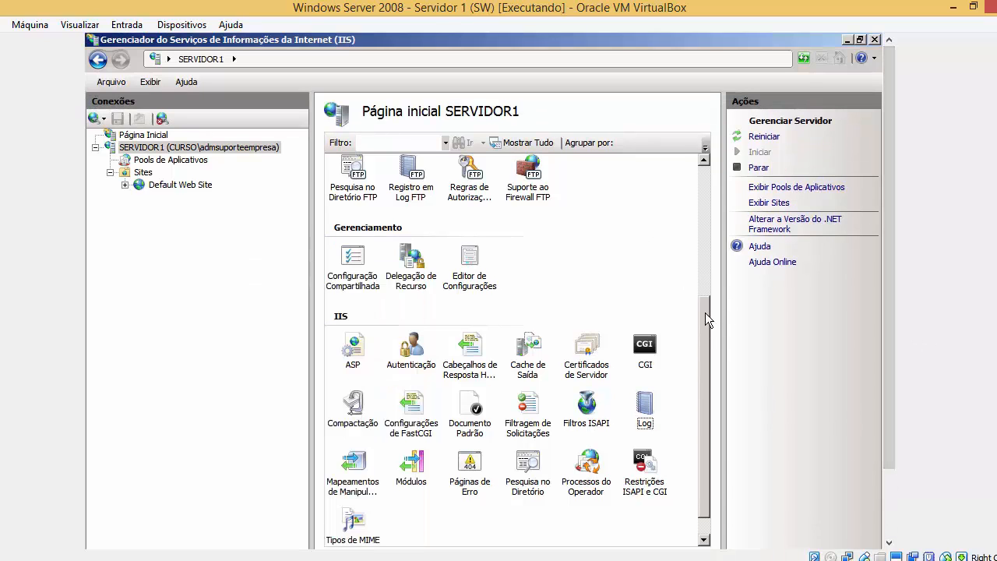
drag(705, 312, 705, 177)
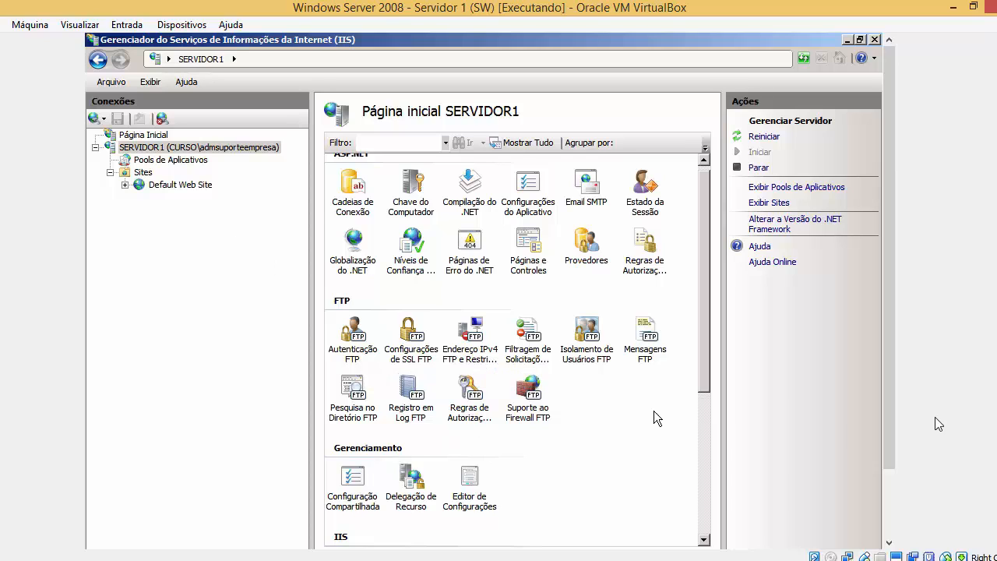
drag(891, 459, 890, 529)
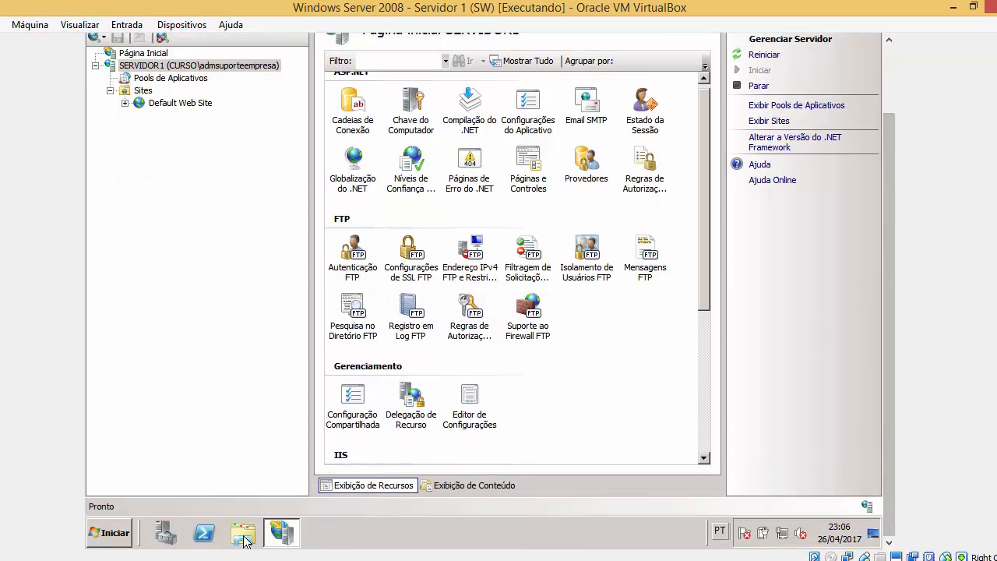
Open Computer, then local disk C:, and browse into the Documentos folder.
click(117, 535)
click(323, 296)
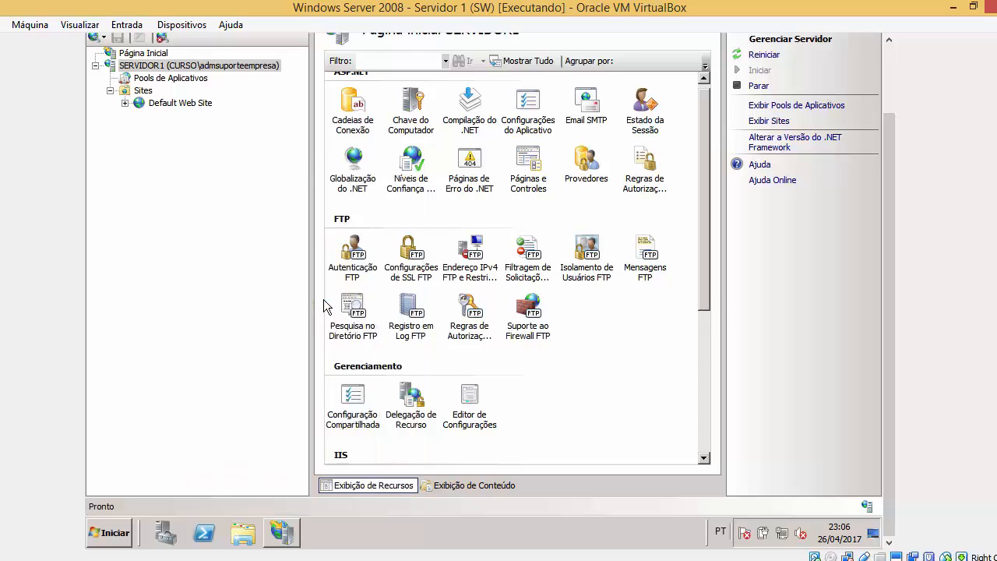
double_click(477, 179)
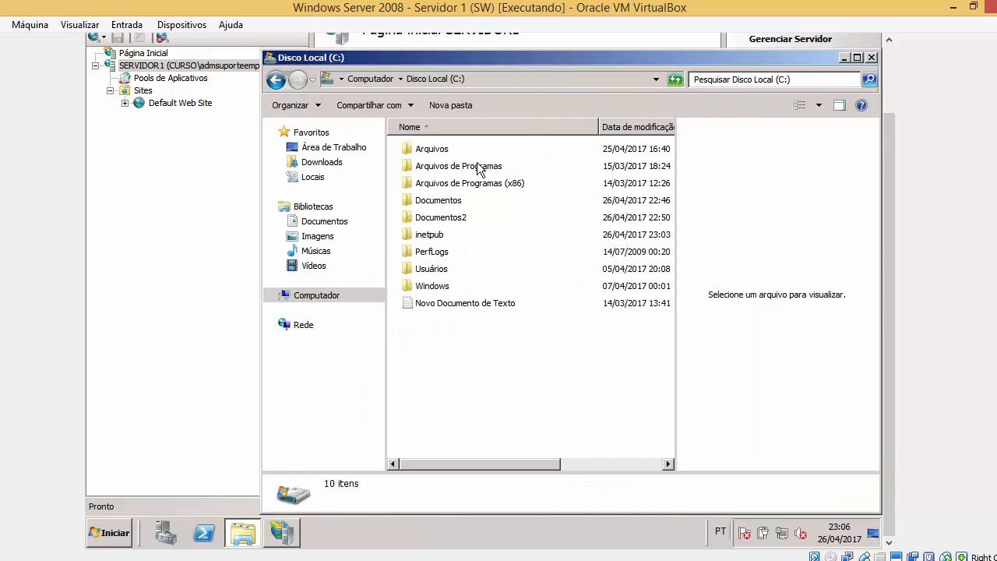
click(445, 200)
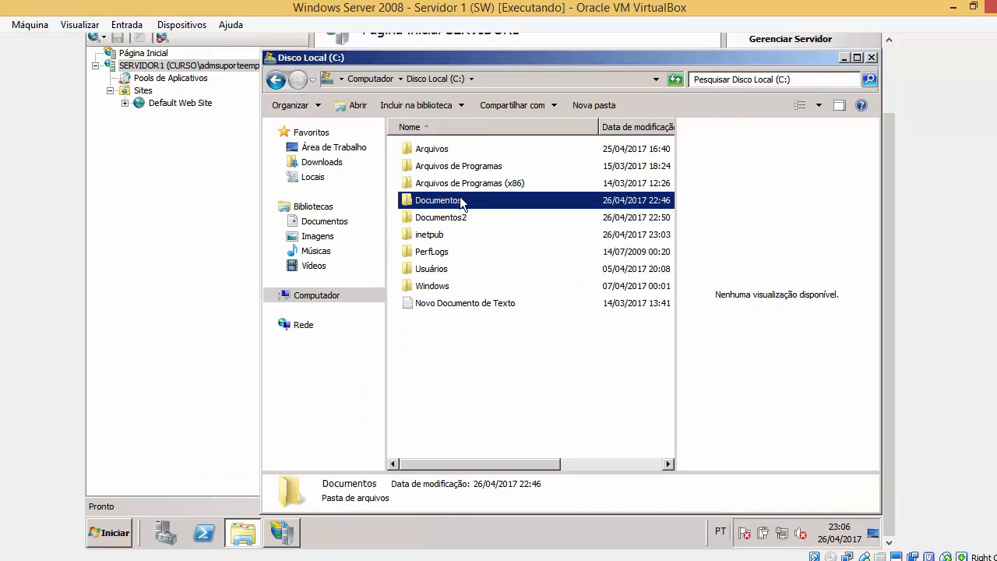
double_click(461, 201)
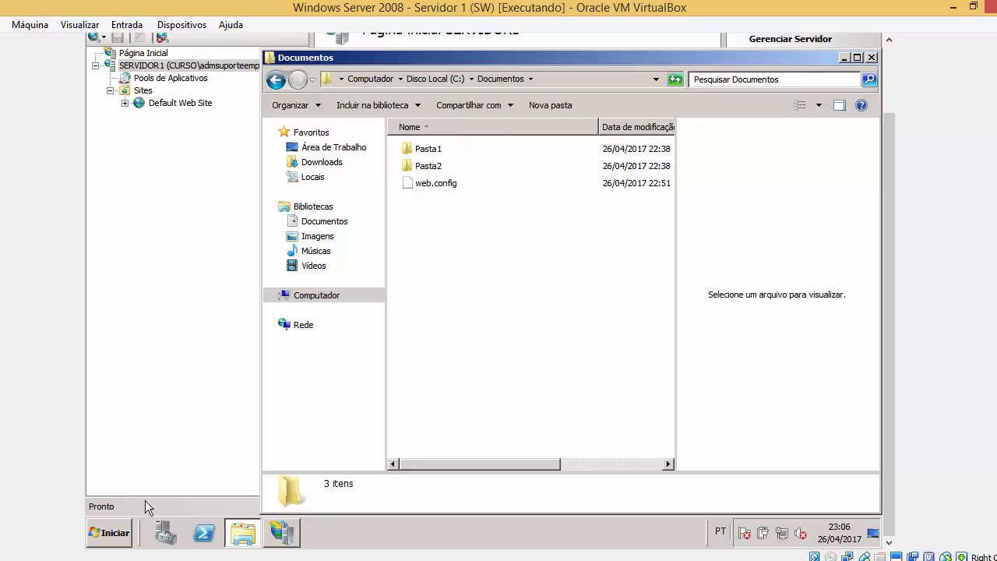
Close and reopen the Documentos folder window, then go back to IIS Manager's Sites.
click(109, 533)
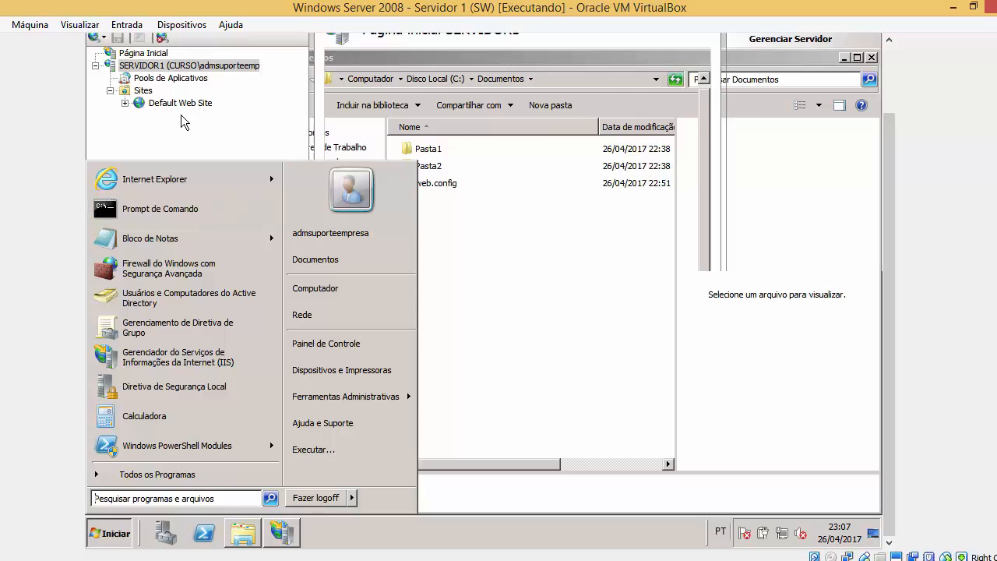
click(444, 151)
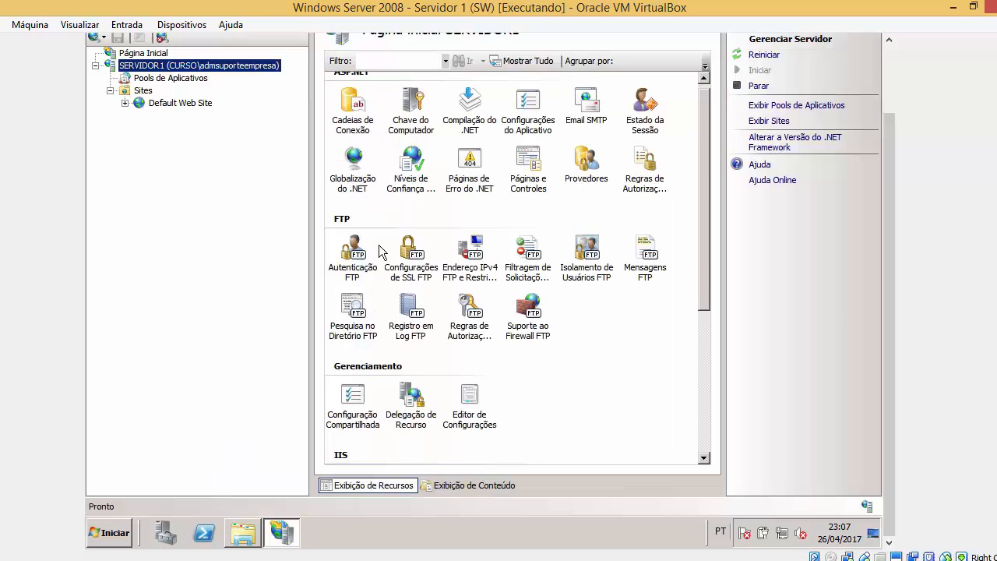
click(92, 523)
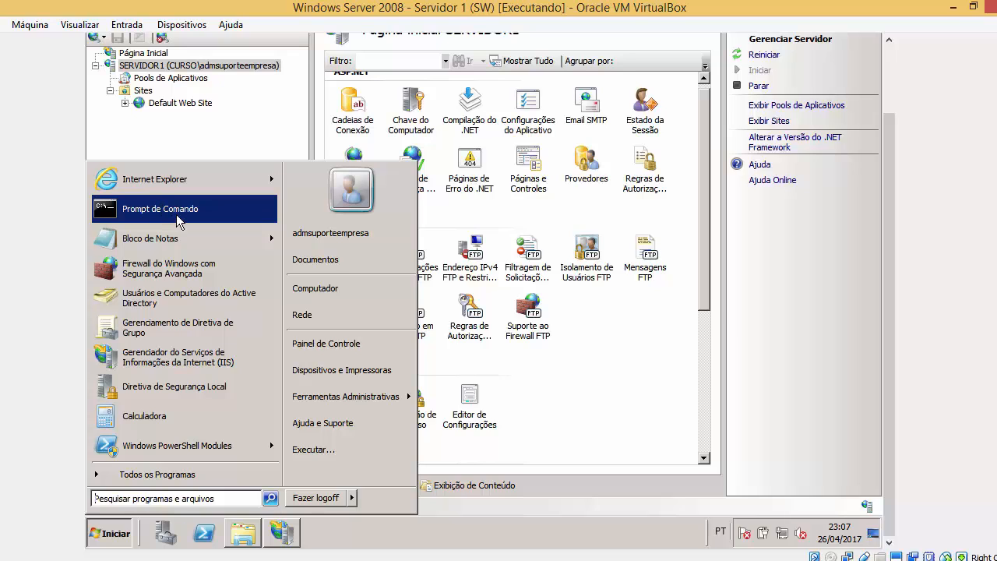
click(243, 533)
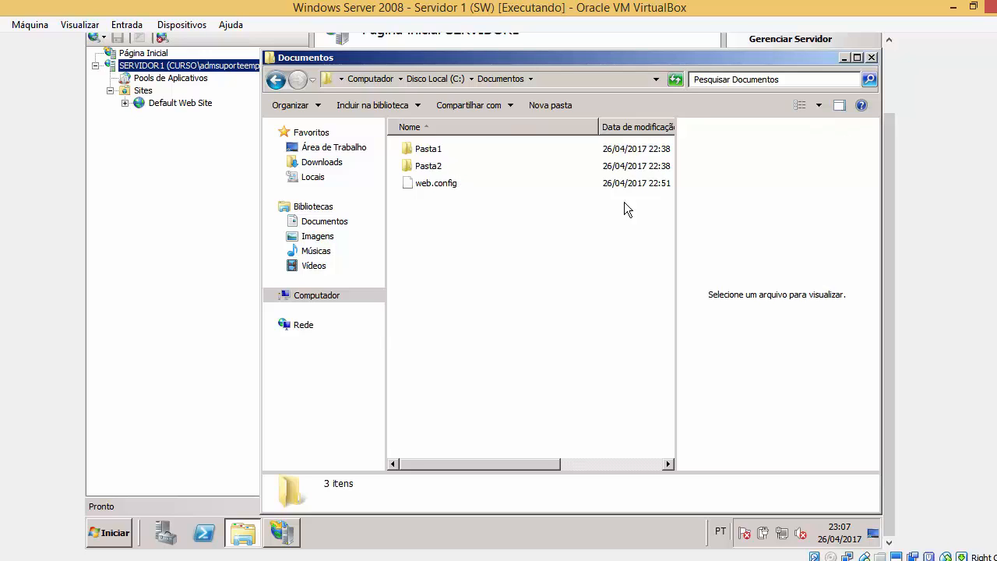
click(126, 529)
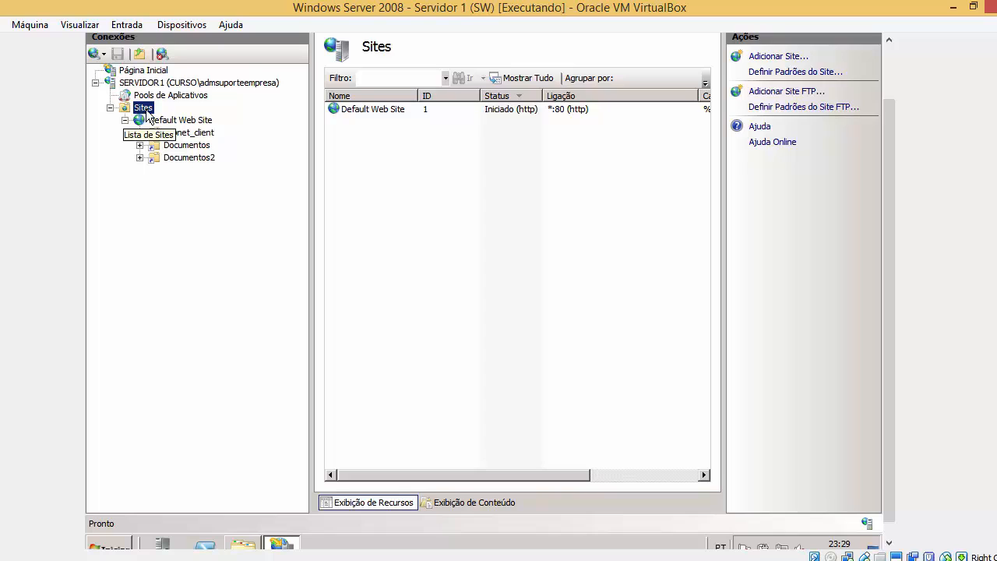
Add an FTP site named 'ftp.curso.com' with physical path C:\Documentos and continue to bindings.
right_click(148, 113)
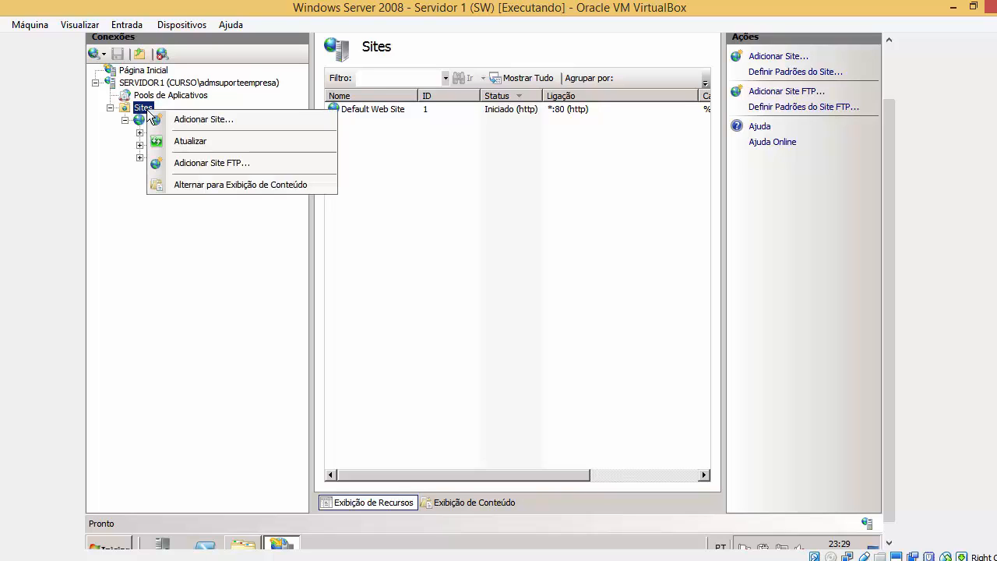
click(227, 165)
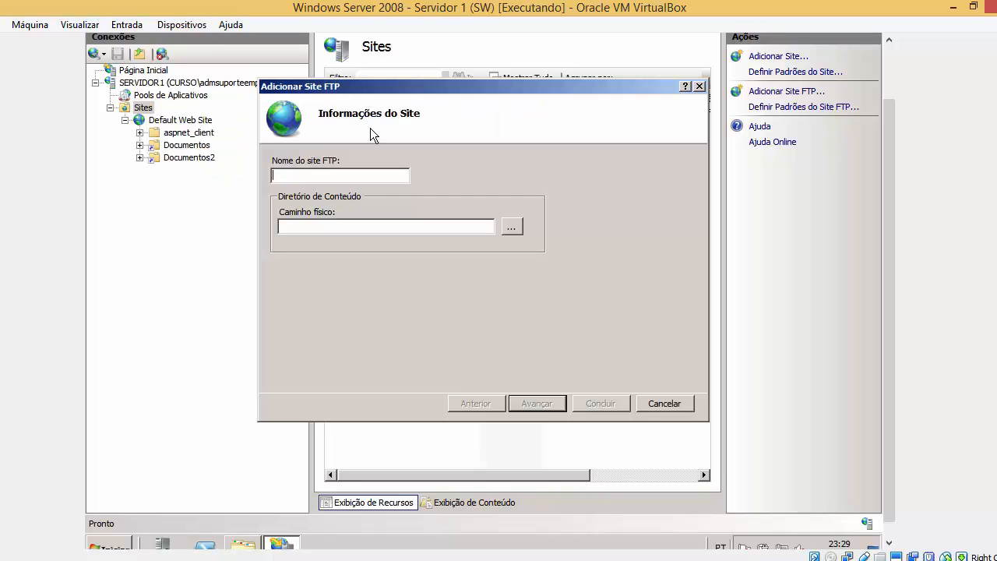
text(ftp.curso.com)
click(320, 225)
double_click(365, 174)
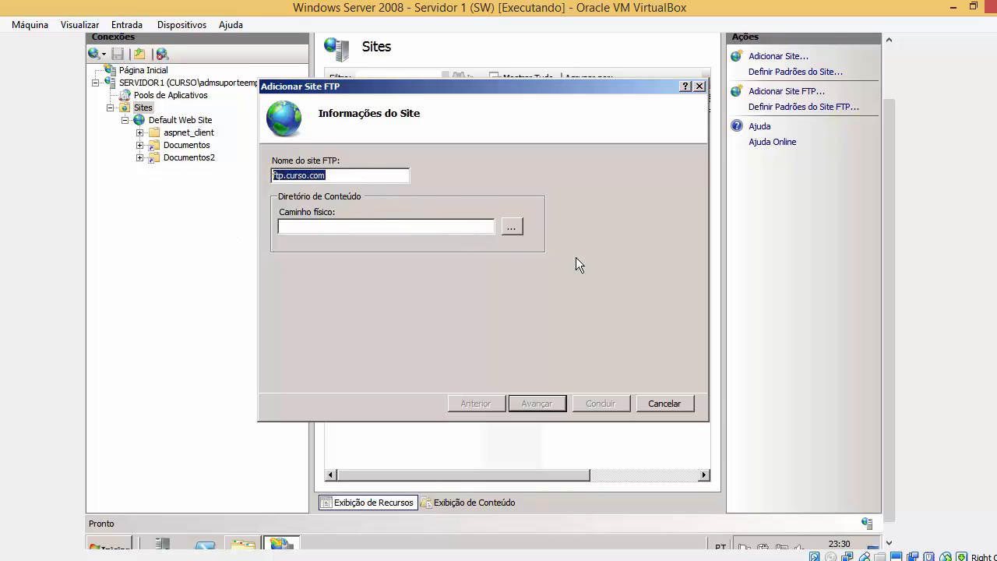
click(512, 229)
double_click(438, 259)
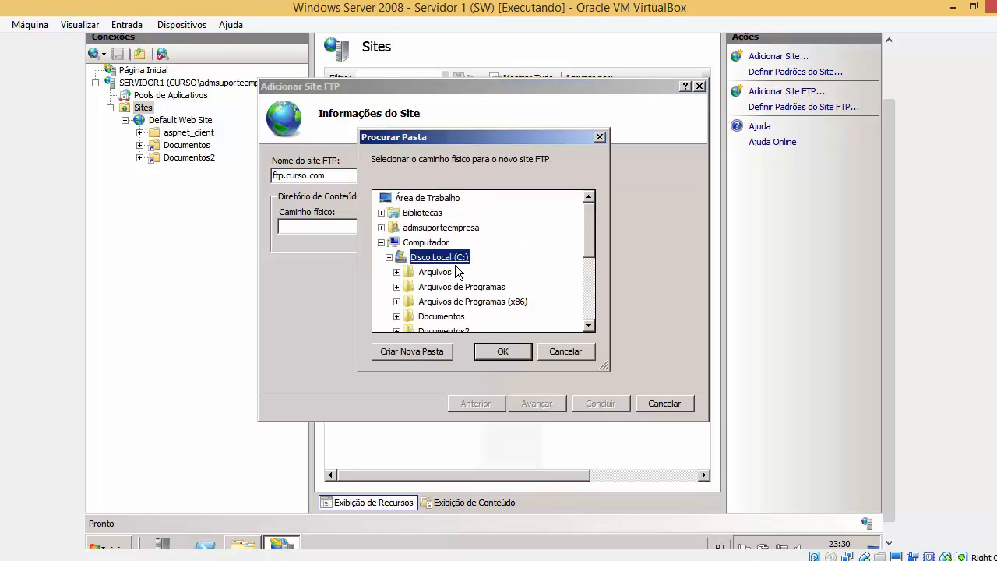
drag(593, 252, 594, 275)
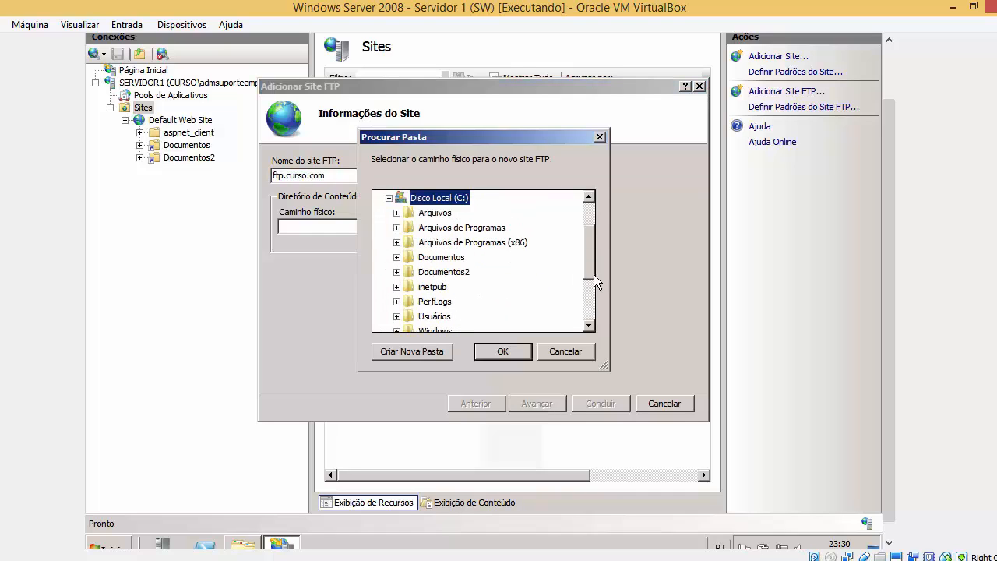
double_click(451, 259)
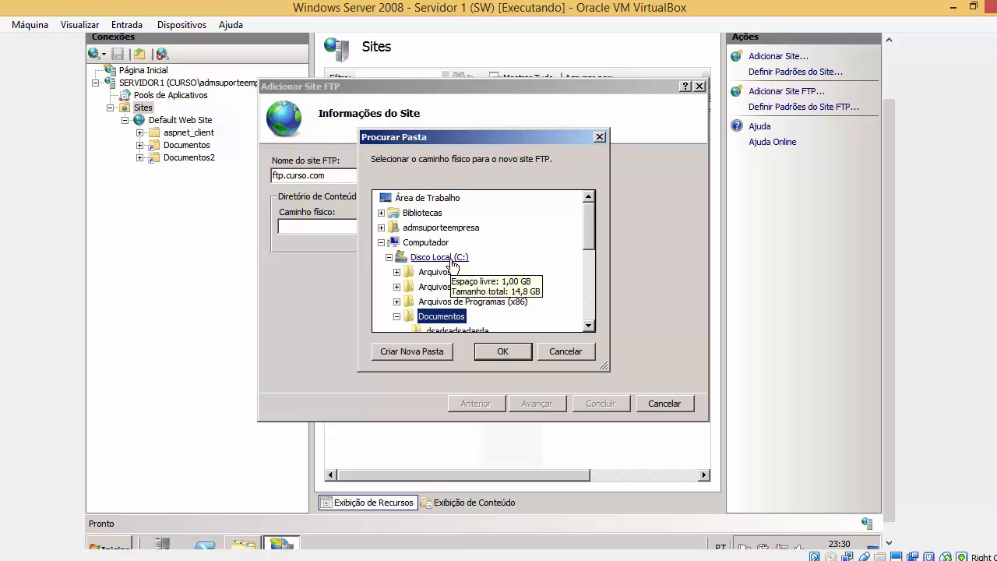
click(504, 352)
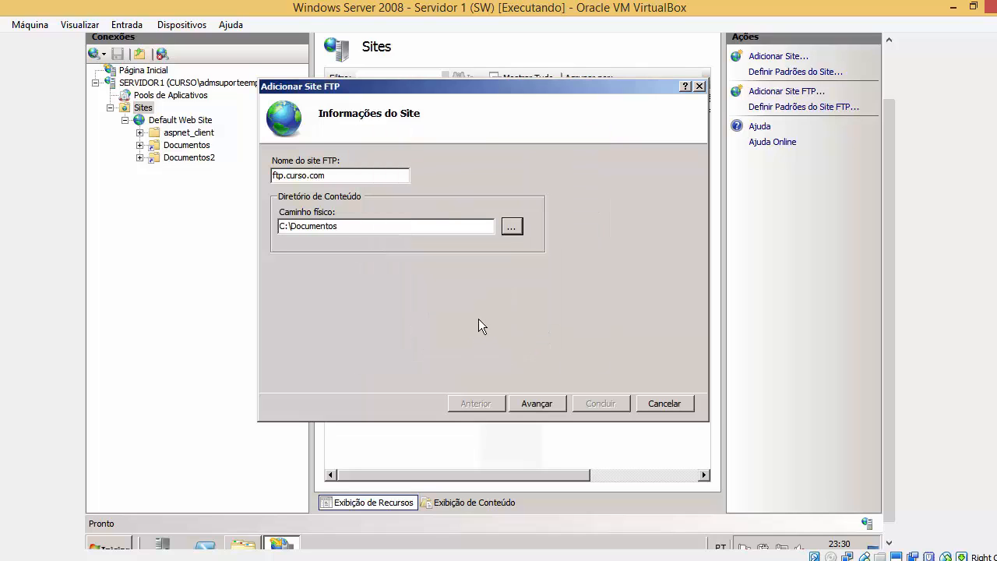
click(535, 406)
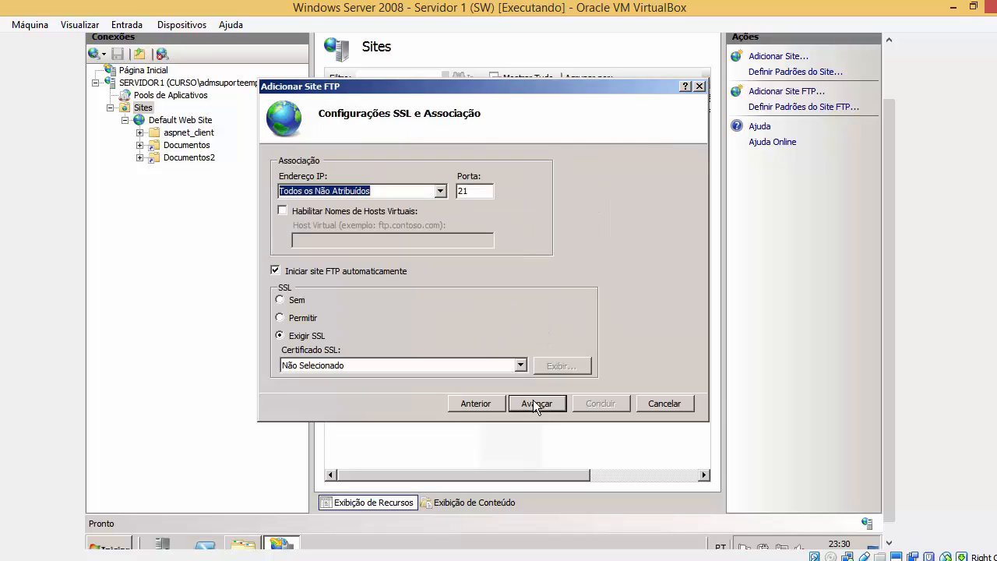
Keep the binding on Todos os Não Atribuídos, port 21, and set SSL to Permitir.
click(444, 195)
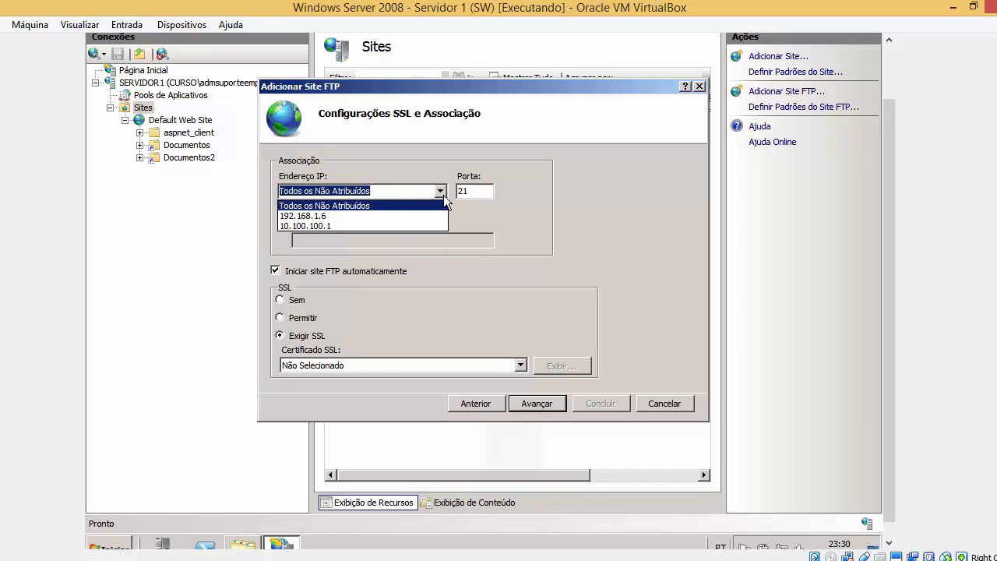
click(336, 226)
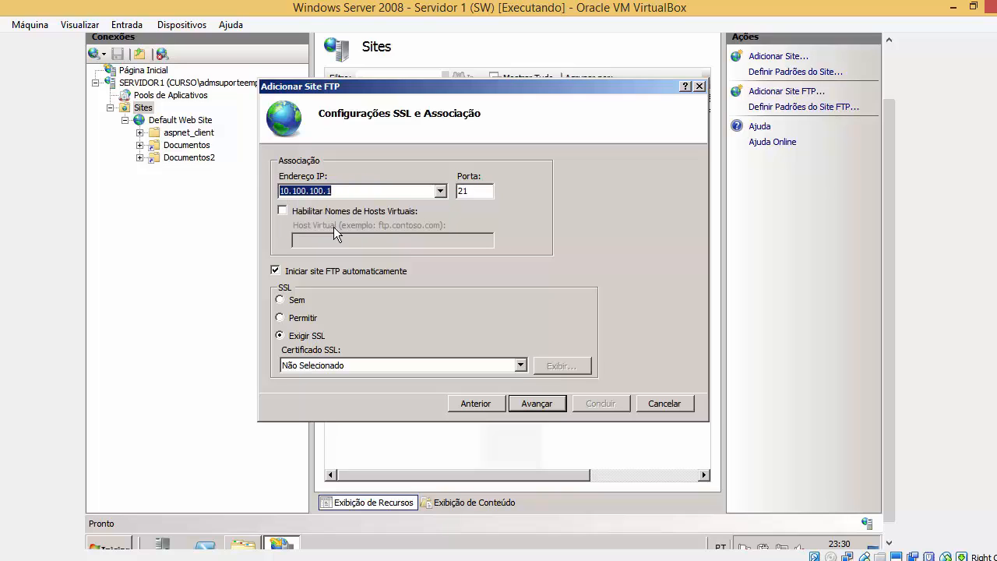
click(436, 193)
click(424, 204)
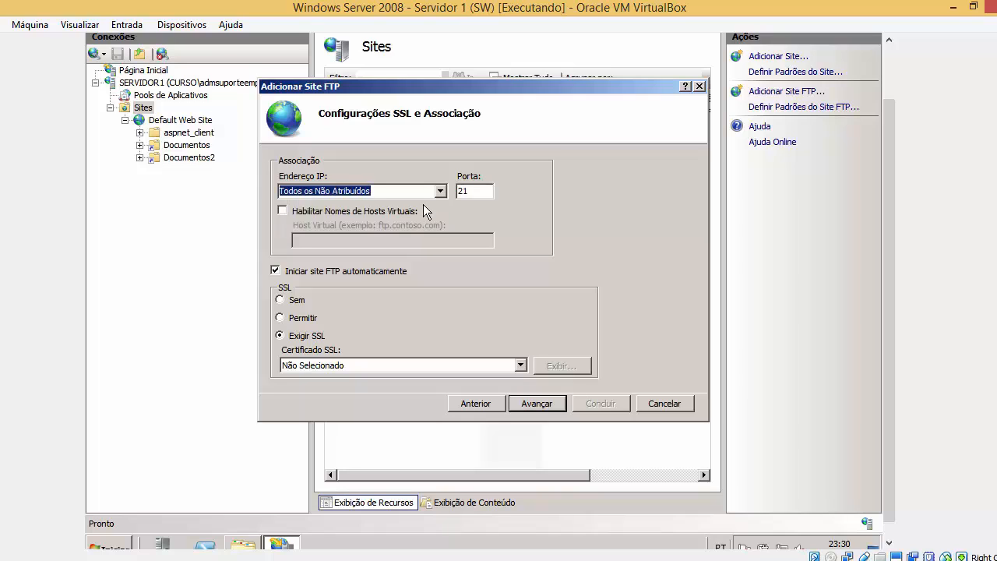
key(Tab)
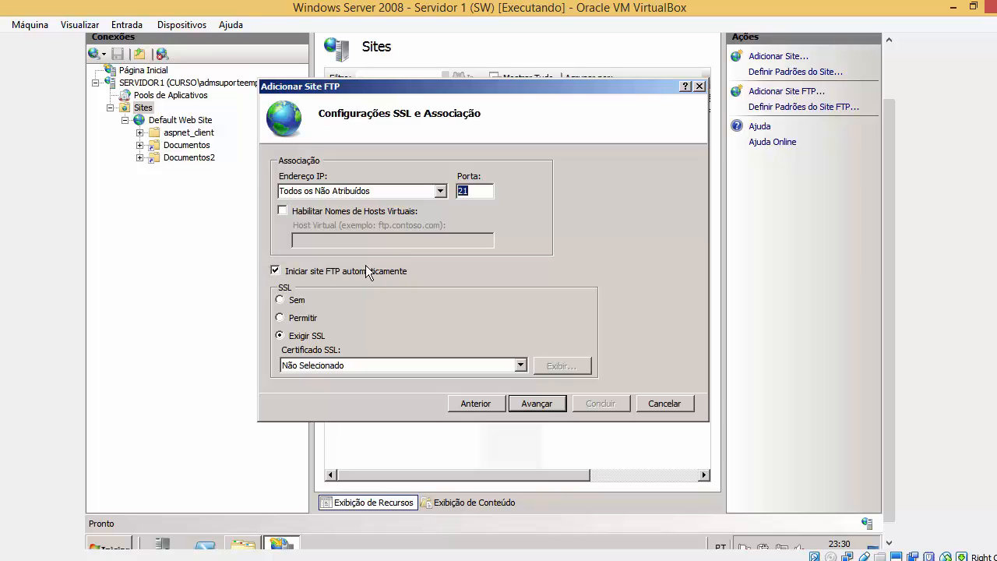
click(280, 317)
click(280, 335)
Enable Básico authentication, open the Permitir acesso a choices, then bring up the C: drive window.
click(542, 404)
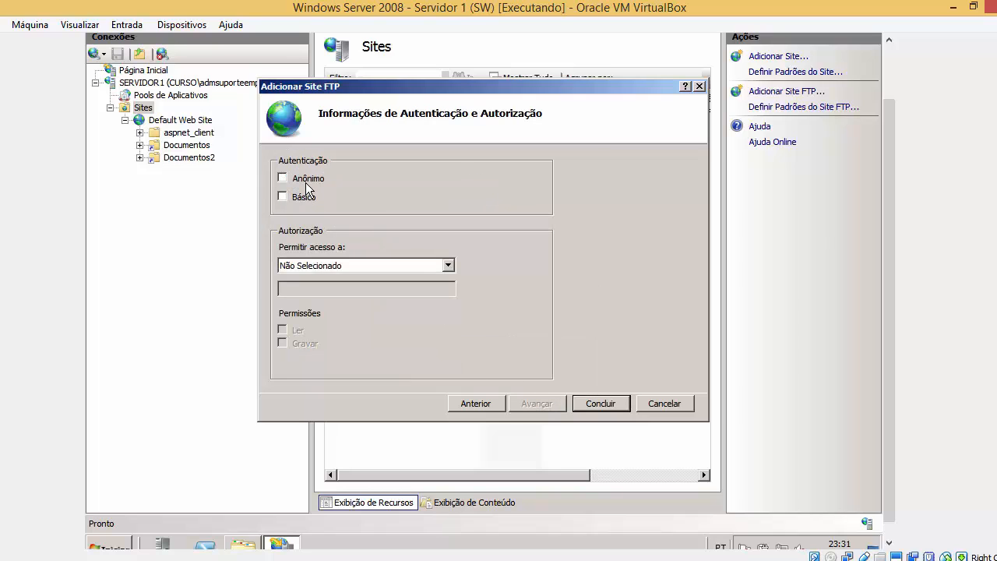
mouse_move(894, 404)
mouse_down()
mouse_move(896, 457)
mouse_move(896, 396)
mouse_up()
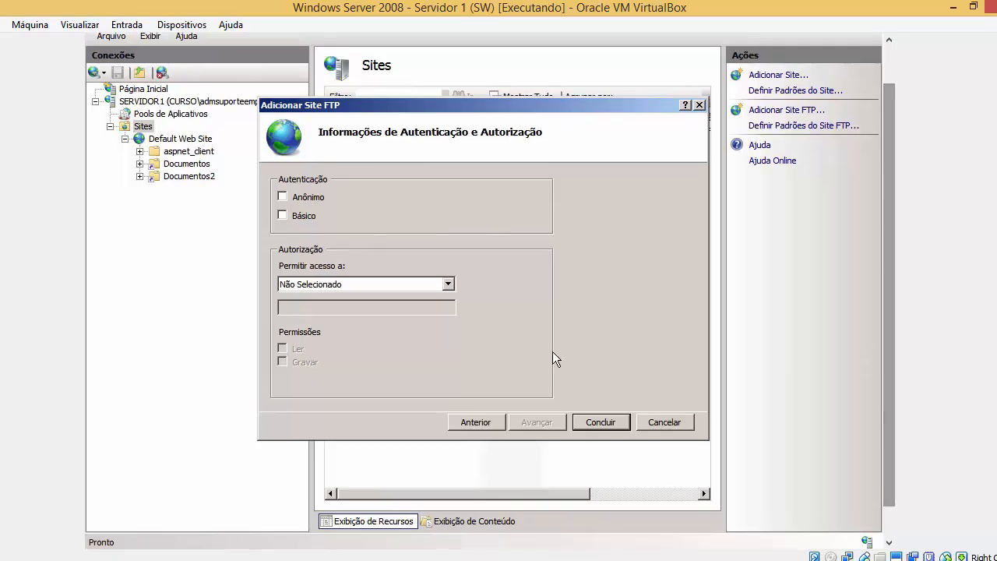
click(282, 216)
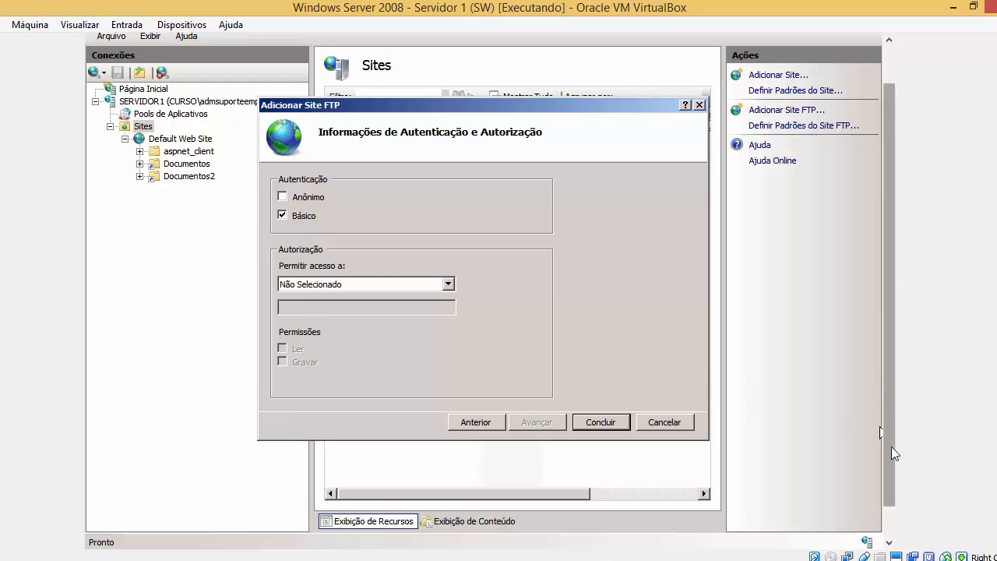
drag(890, 456, 891, 473)
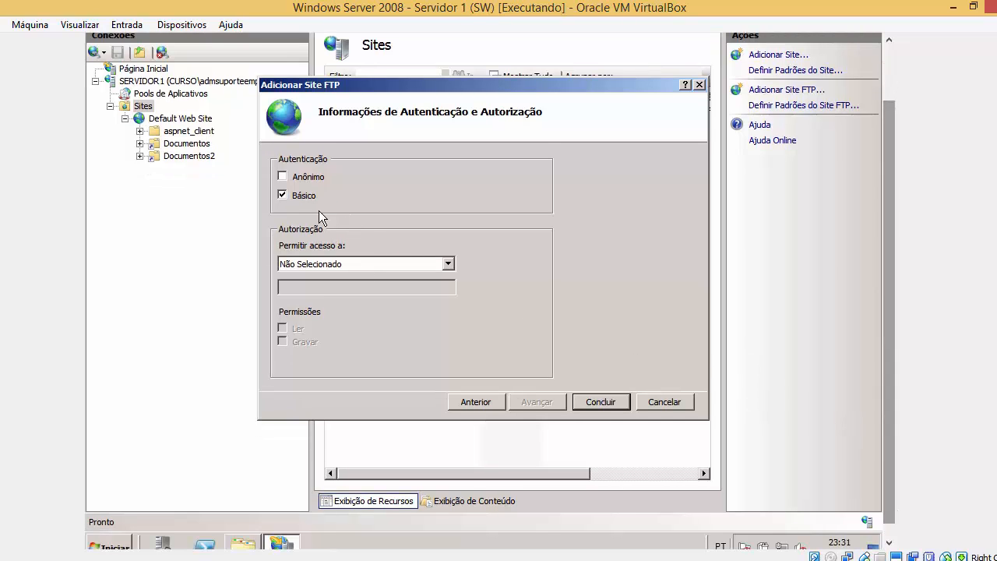
click(347, 259)
click(347, 259)
click(347, 264)
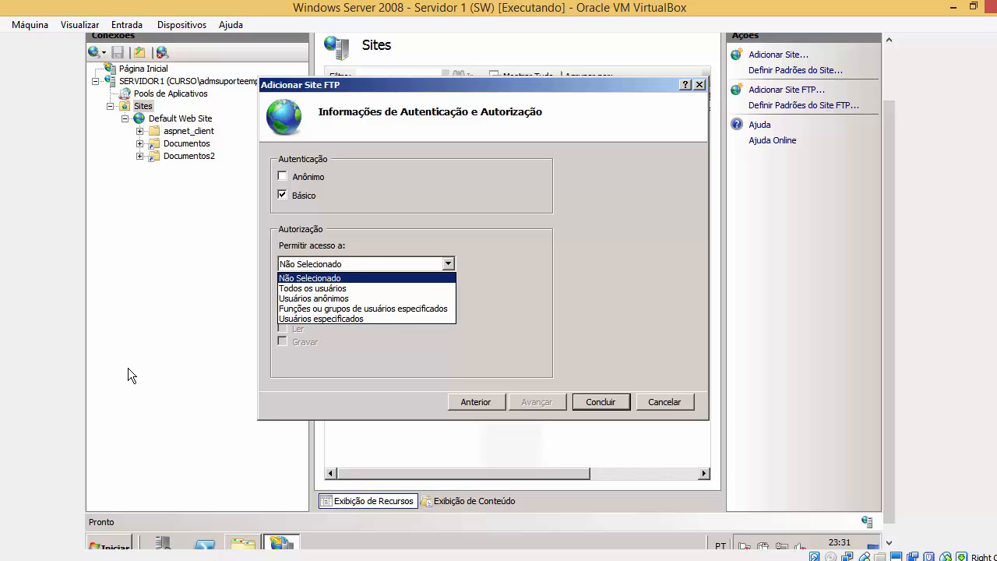
click(244, 543)
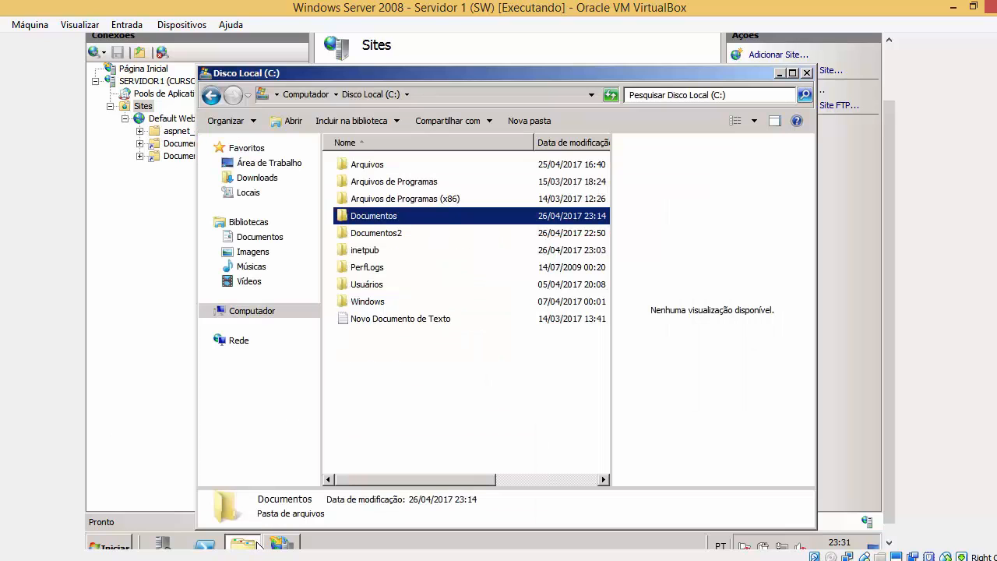
Open C:\Documentos in Explorer and move the window off the wizard.
double_click(383, 221)
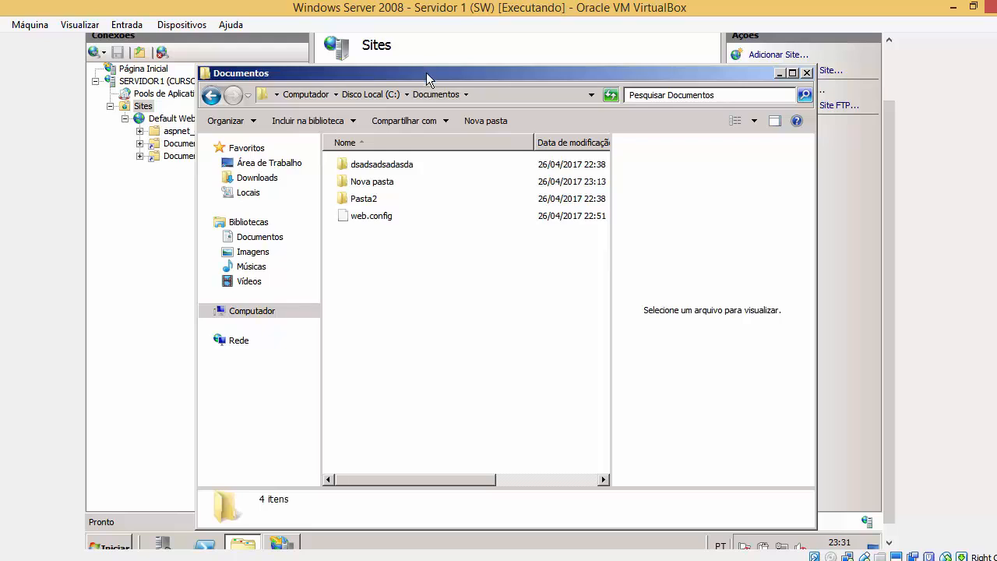
drag(426, 73, 391, 183)
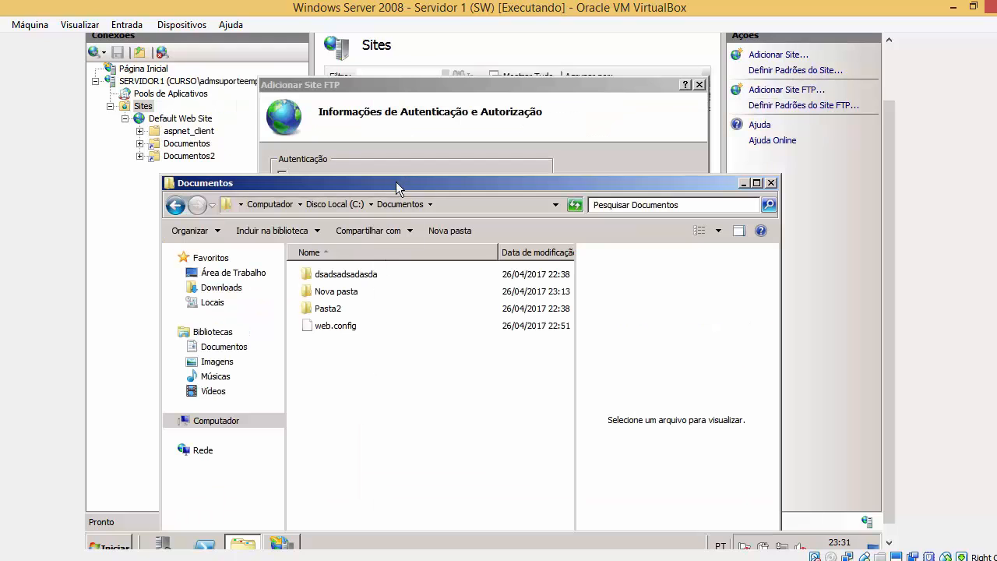
click(508, 274)
drag(413, 188, 719, 367)
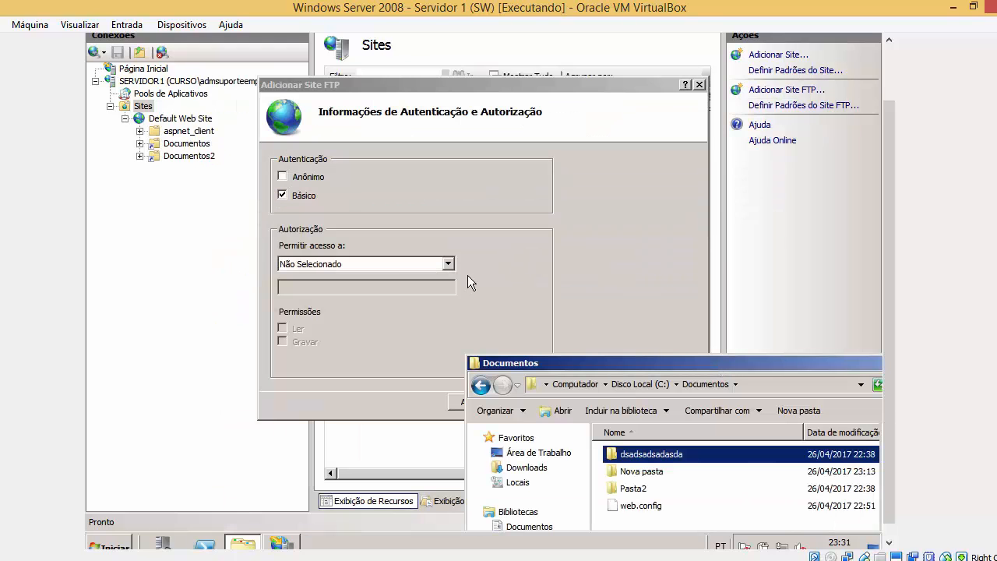
Grant Todos os usuários read and write permission and finish the FTP site with Concluir.
click(445, 266)
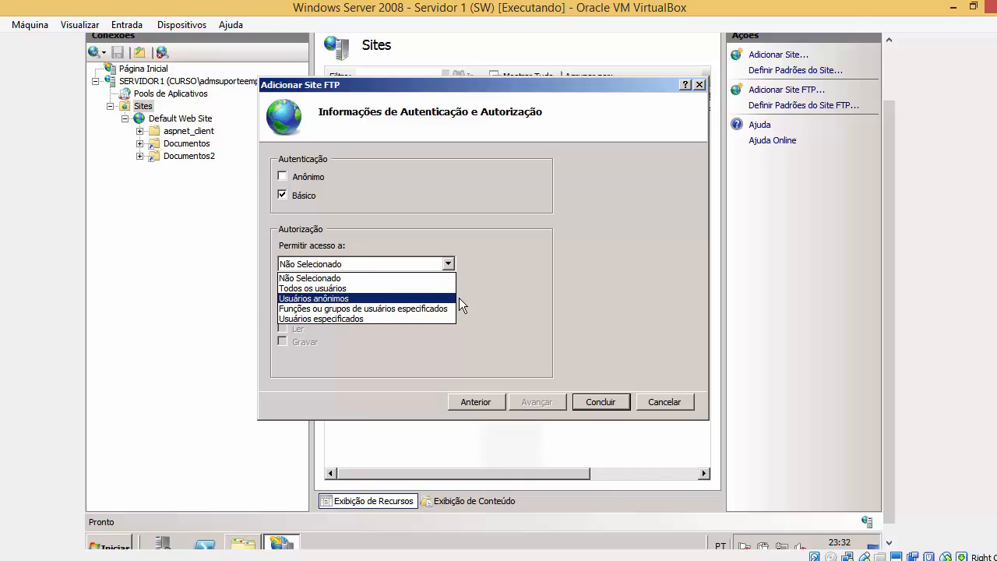
click(511, 271)
click(348, 264)
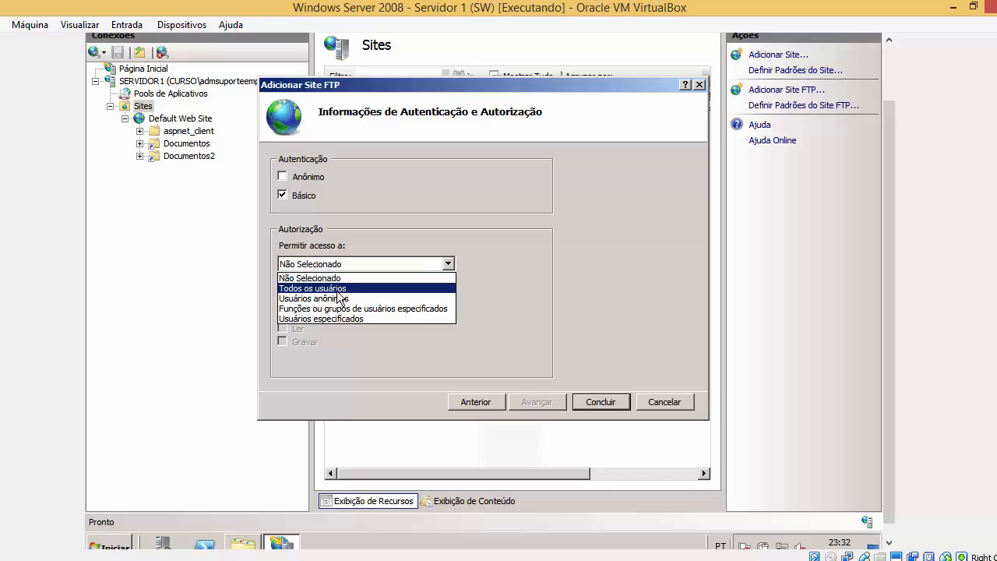
click(338, 290)
click(283, 327)
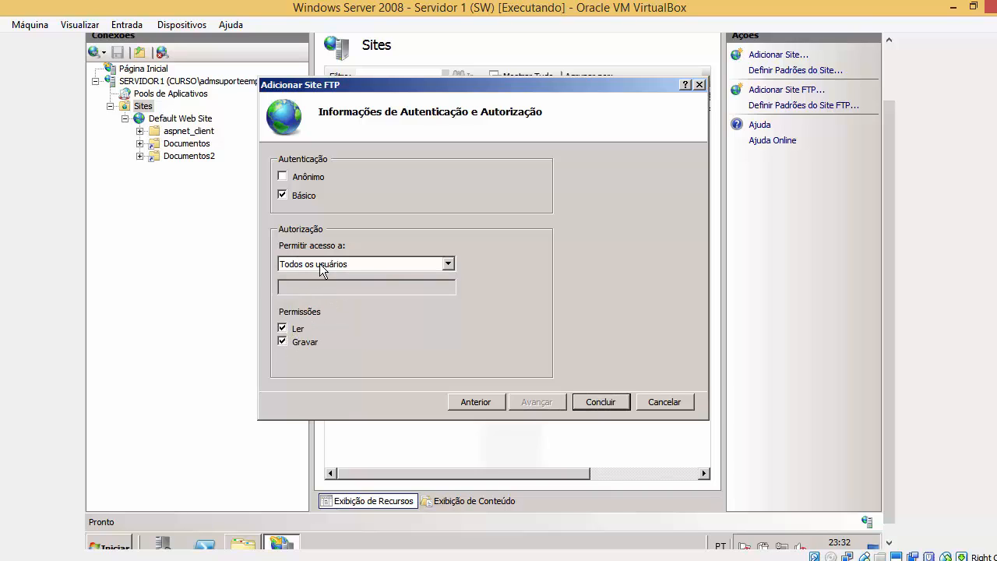
click(594, 402)
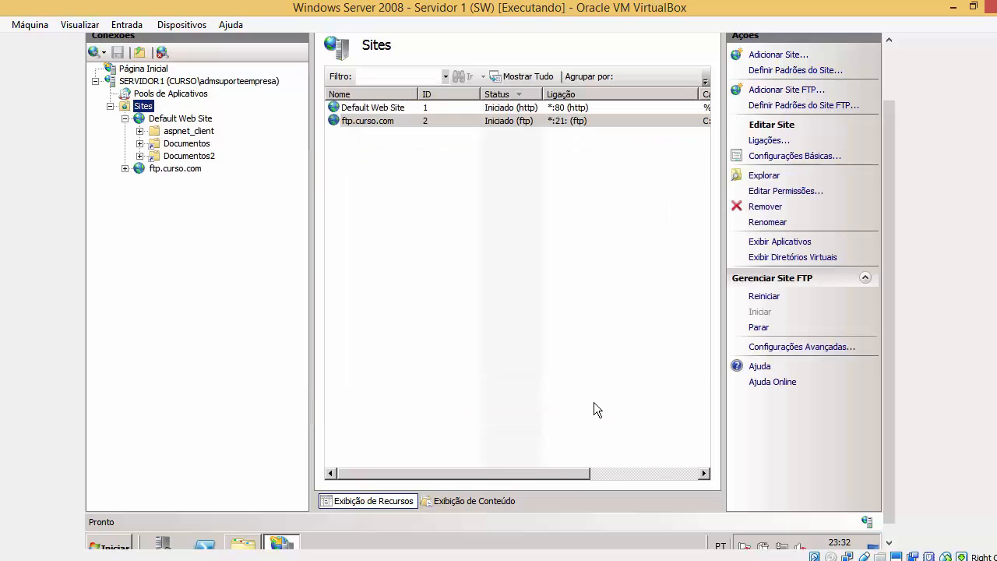
Select ftp.curso.com in the sites list and briefly sort the list by status.
click(375, 120)
click(375, 121)
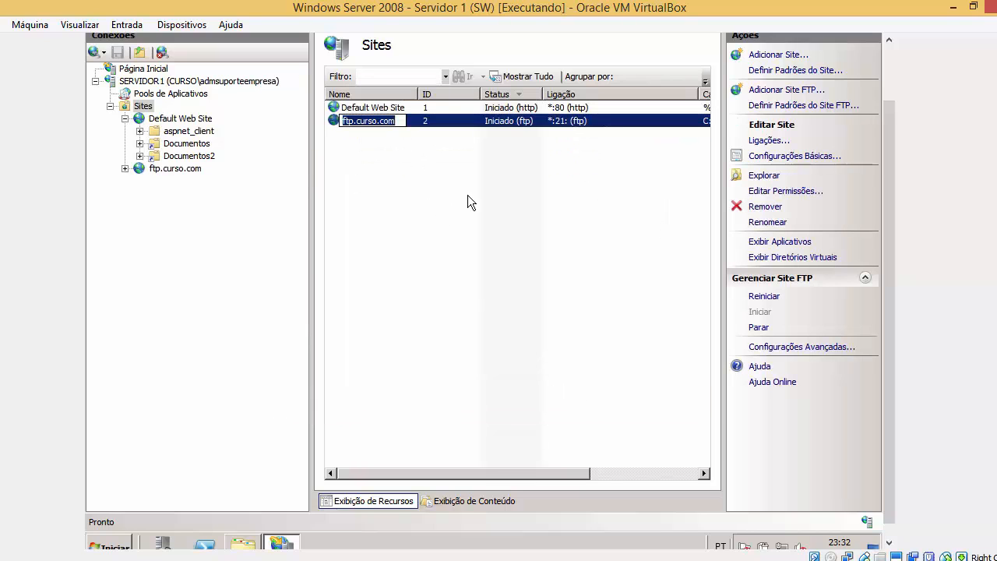
click(142, 106)
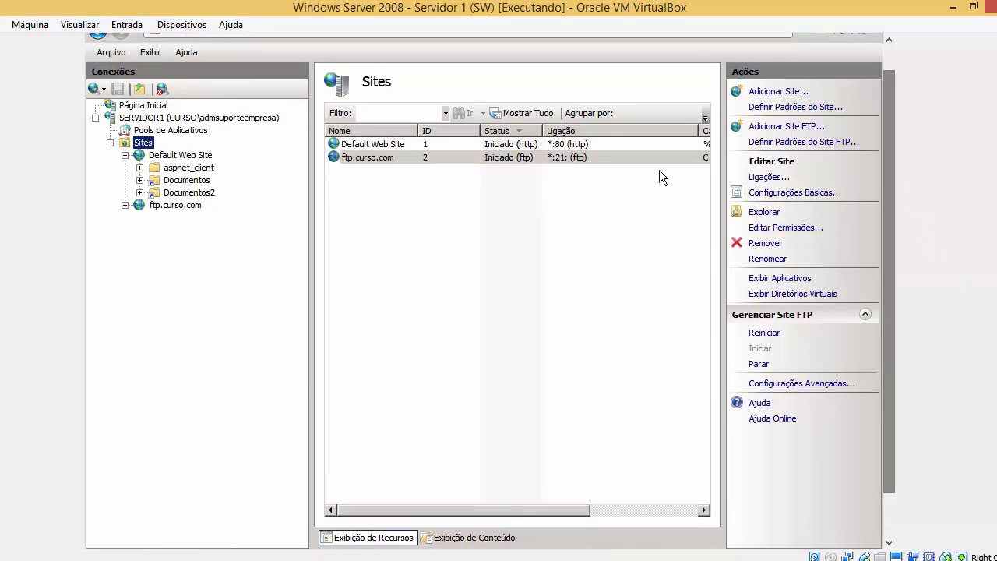
click(505, 157)
click(525, 134)
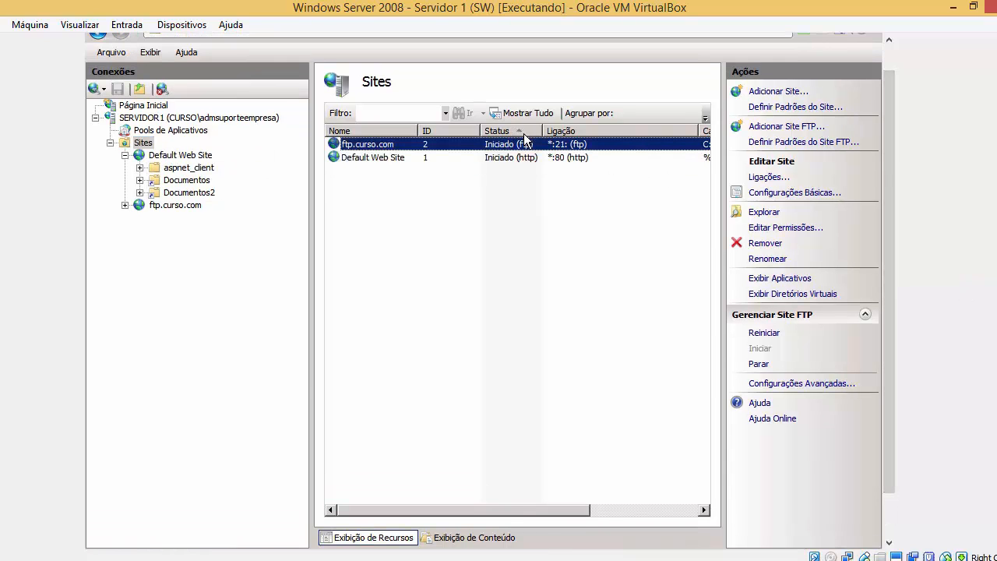
click(527, 134)
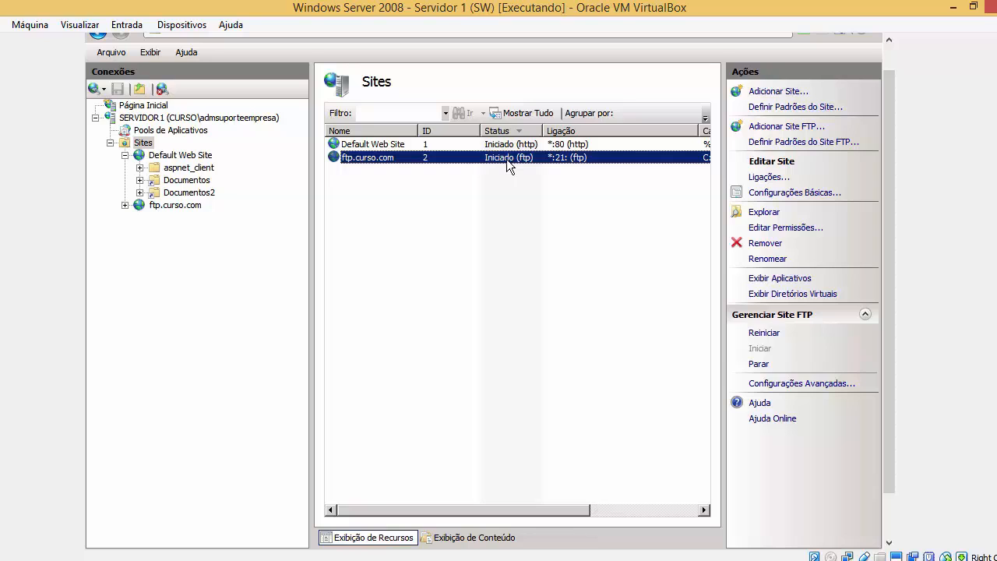
Launch Prompt de Comando from the Start menu.
click(890, 503)
click(109, 533)
click(121, 187)
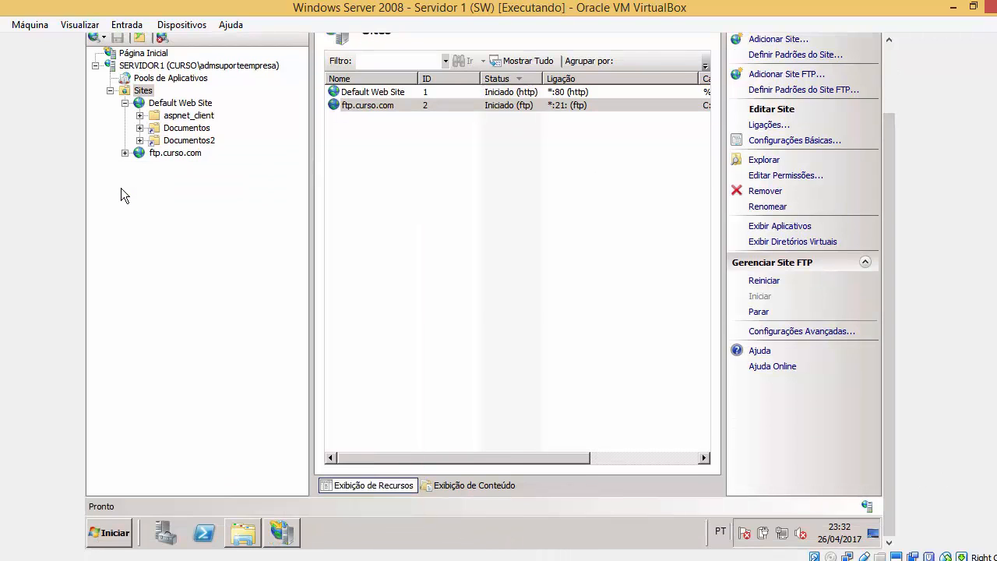
Type the command 'ftp Servidor1.curso.com', correcting the host-name typo.
drag(889, 213, 884, 119)
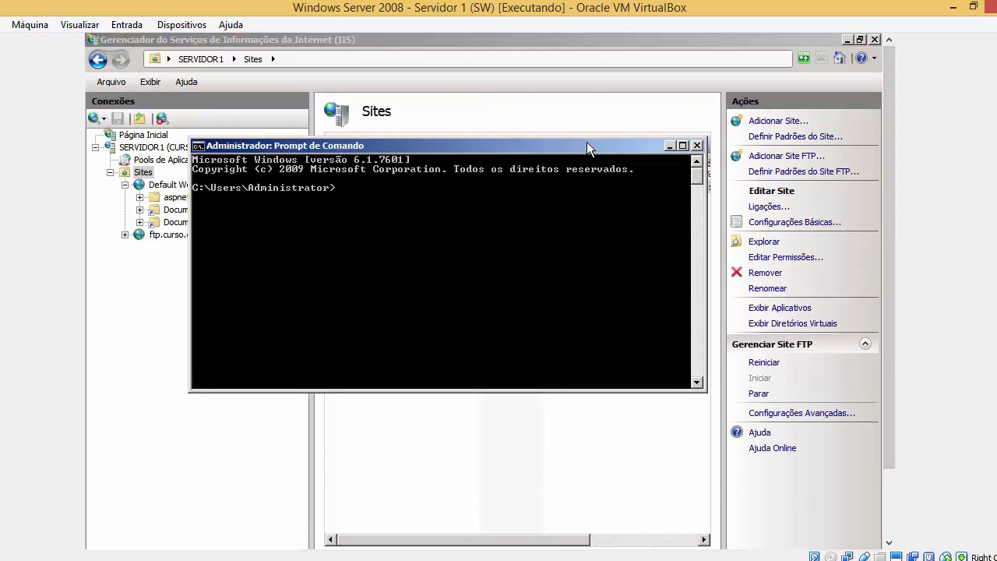
text(ftp Servidor)
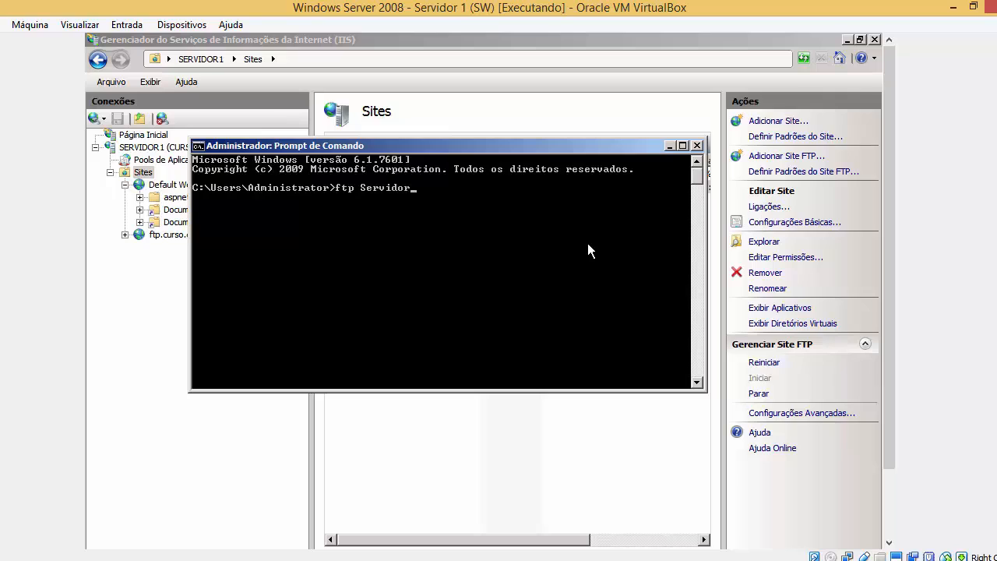
text(1.urso)
key(BackSpace)
key(BackSpace)
key(BackSpace)
text(cu)
key(BackSpace)
key(BackSpace)
key(BackSpace)
text(curso.com)
Rearrange the windows, then run the ftp command to reach the Microsoft FTP Service.
drag(510, 148, 530, 305)
key(alt+space)
key(n)
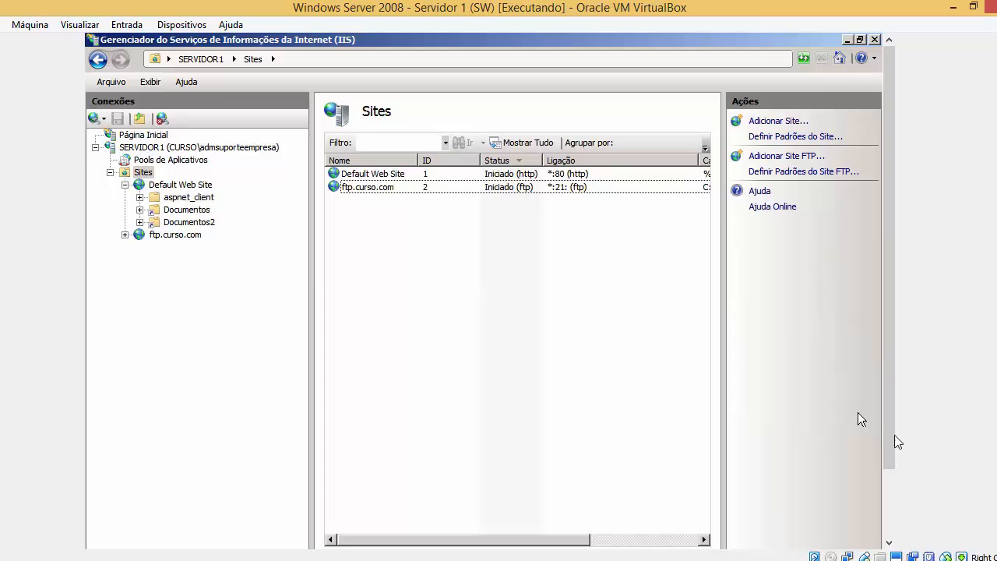
click(320, 526)
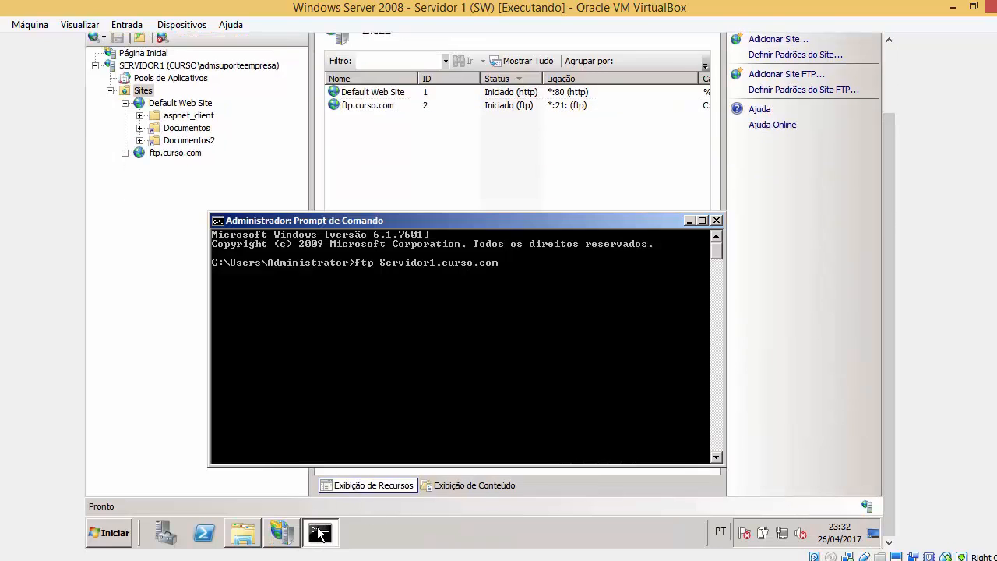
click(248, 534)
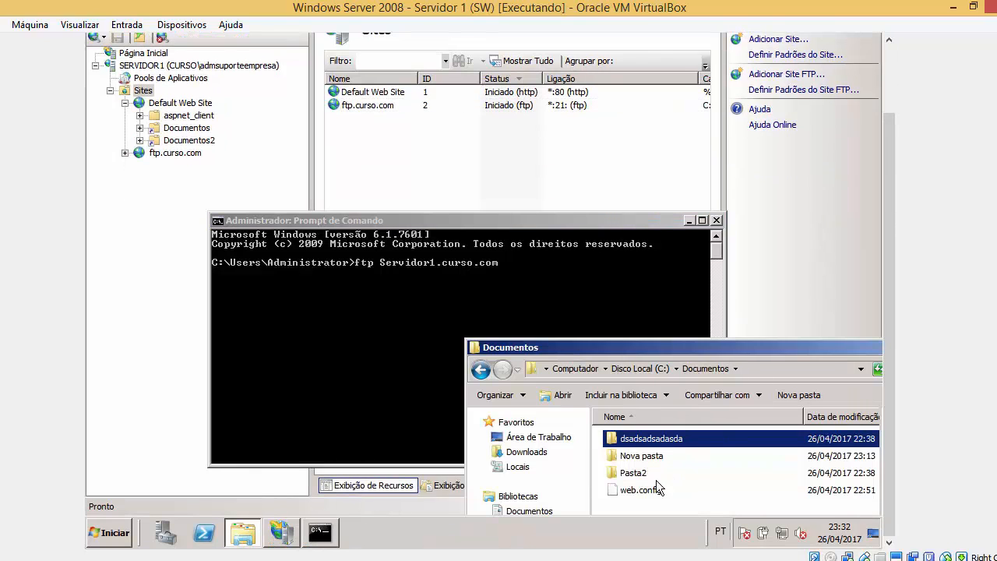
click(522, 273)
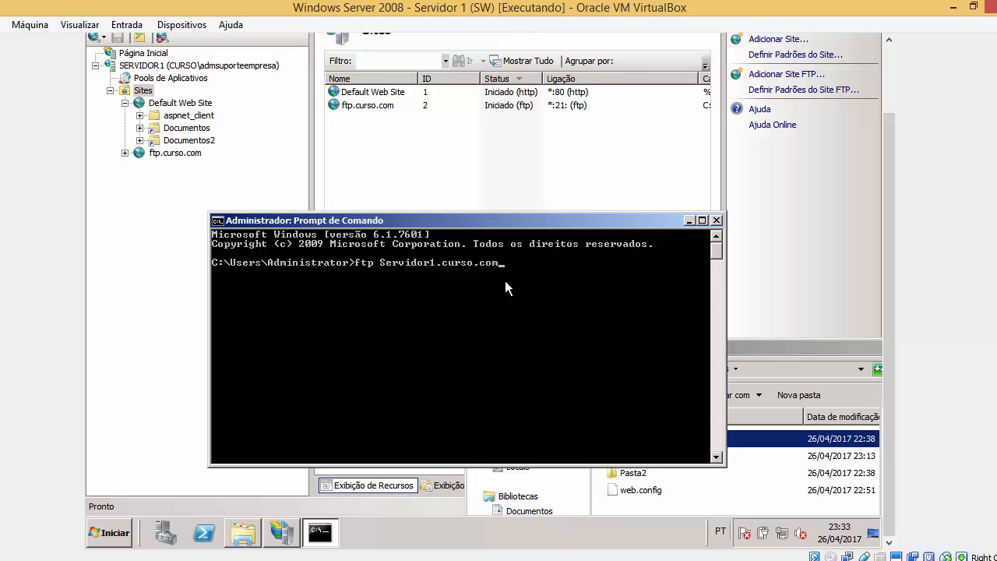
key(Return)
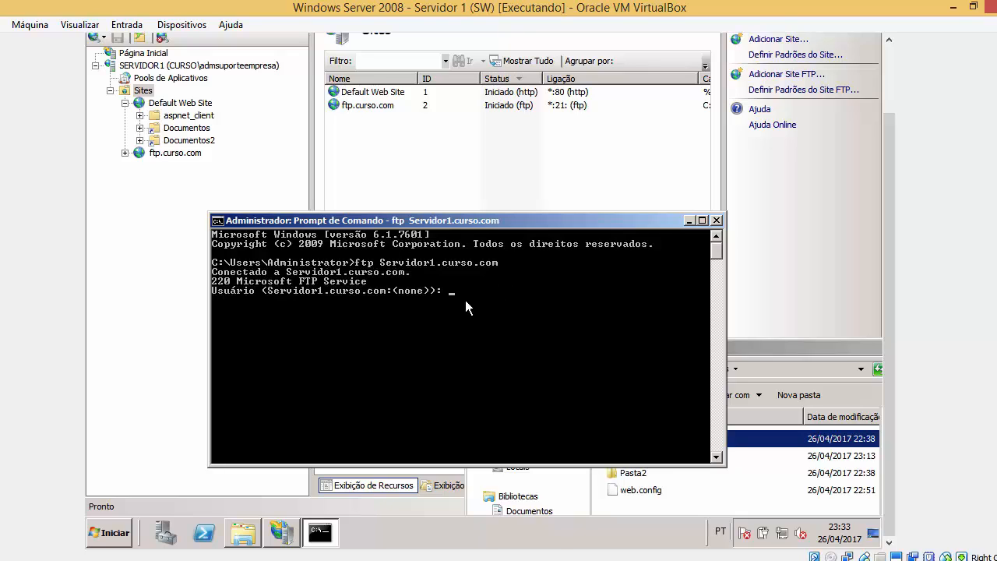
Log in at the FTP prompts with the administrator username and password.
text(.)
key(BackSpace)
key(BackSpace)
key(BackSpace)
key(BackSpace)
key(BackSpace)
key(super)
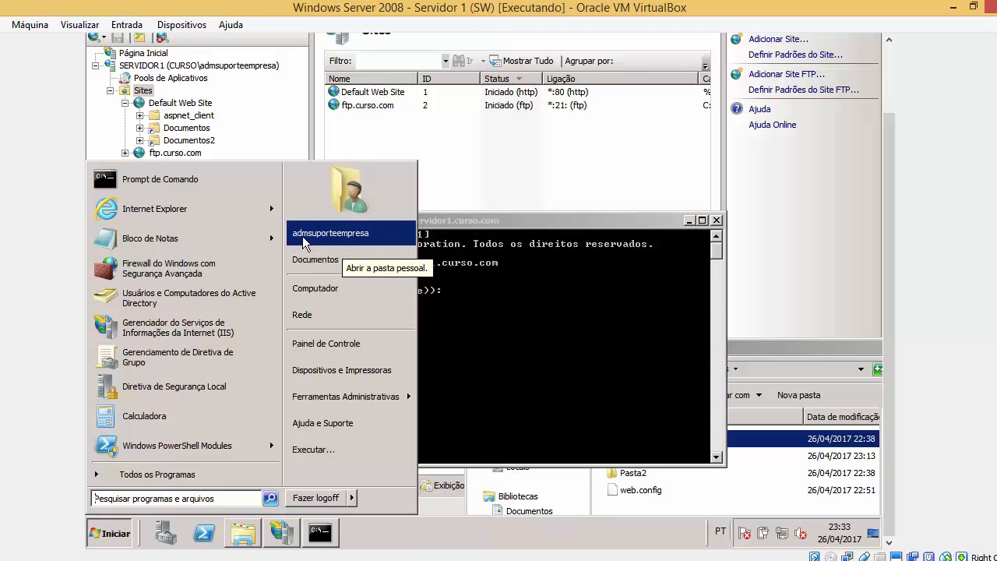
click(456, 294)
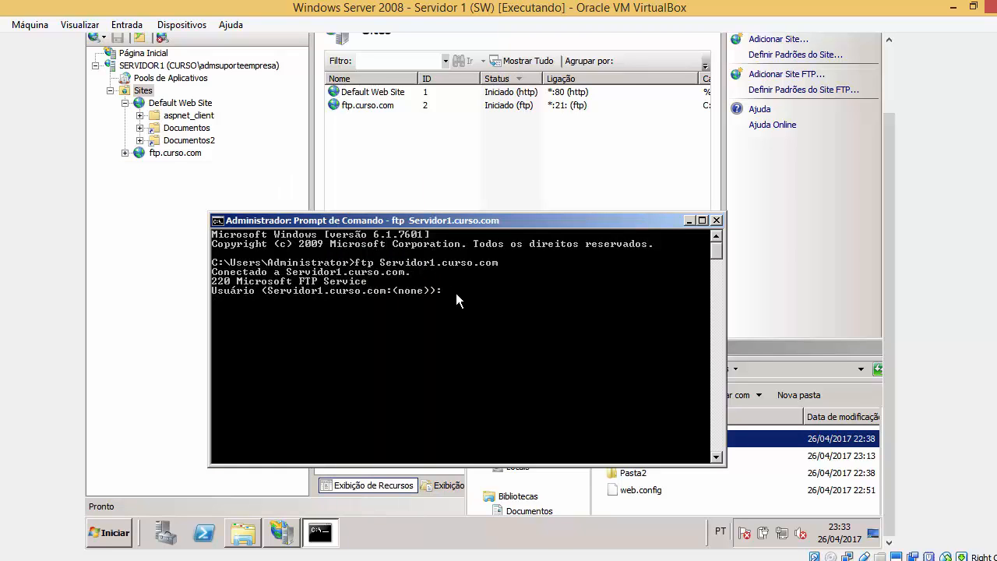
text(admsuporteempresa)
key(Return)
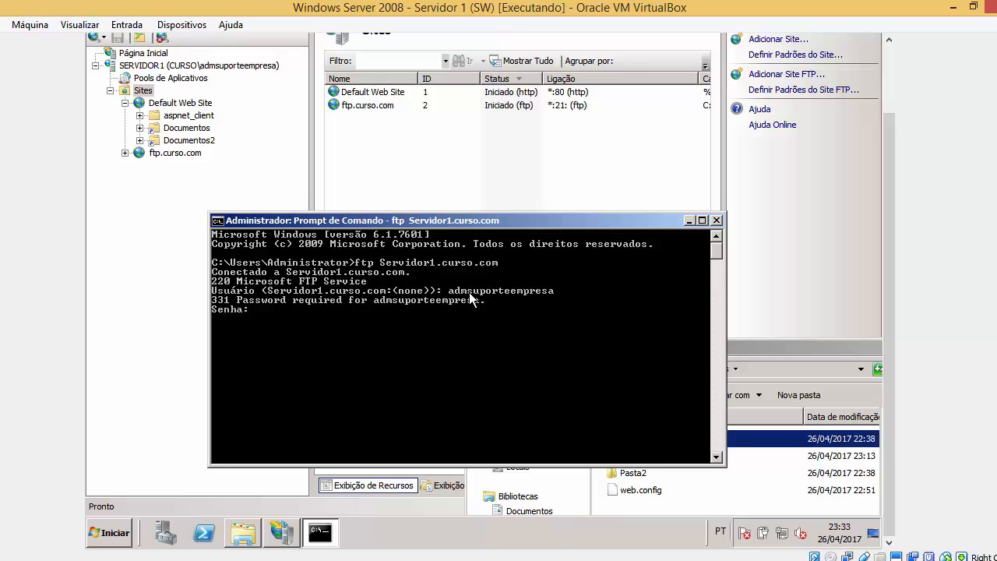
key(Return)
List the FTP site's contents with ls: dsadsadsadasda, Nova pasta, Pasta2 and web.config.
click(248, 530)
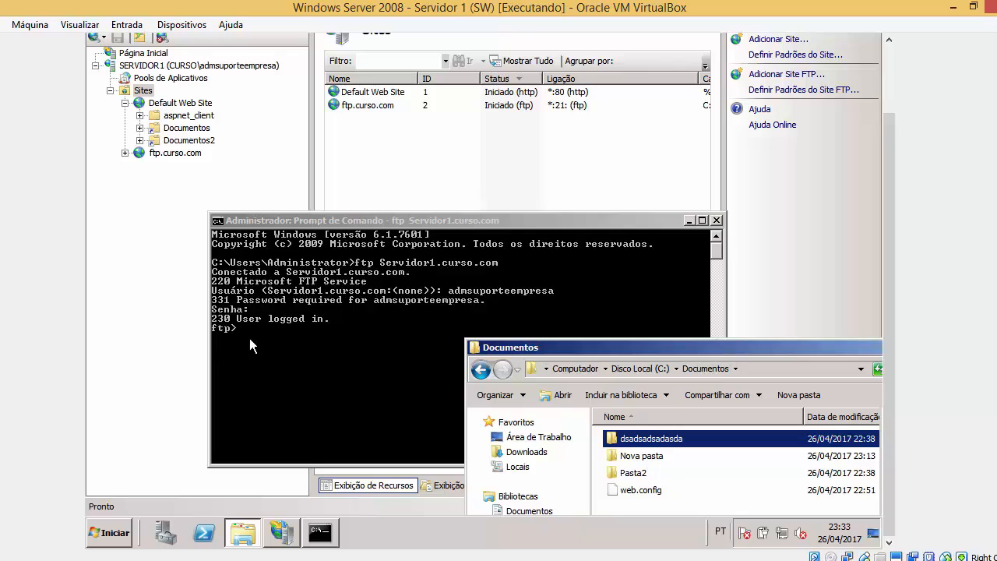
click(230, 327)
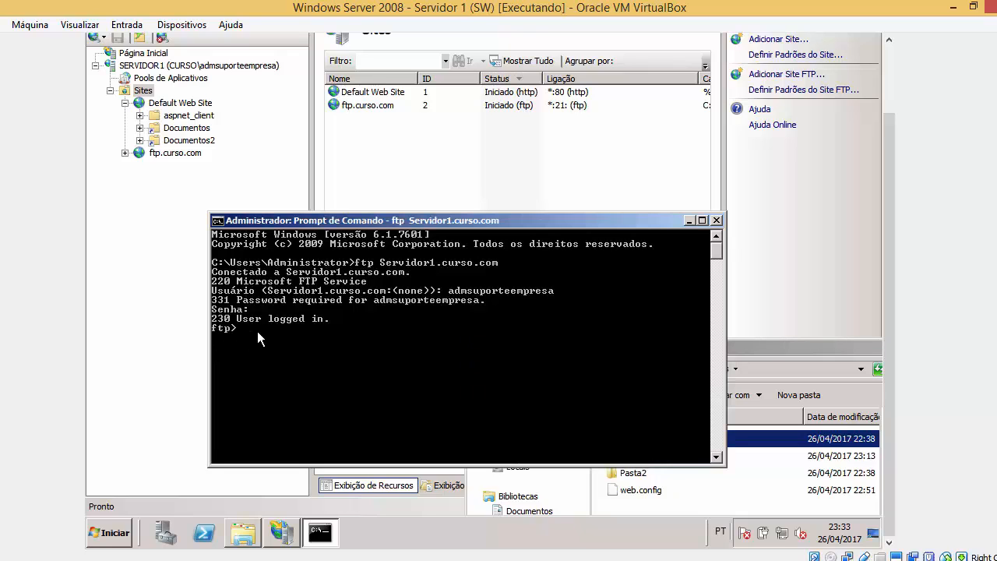
text(ls)
key(Return)
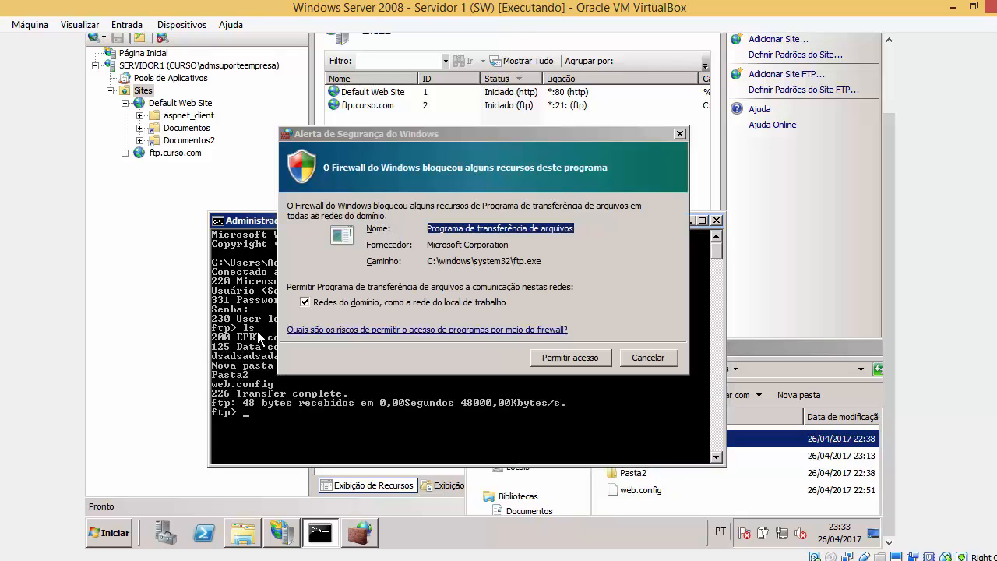
Grant the FTP program firewall access, then make a new folder named Teste in Documentos.
click(592, 361)
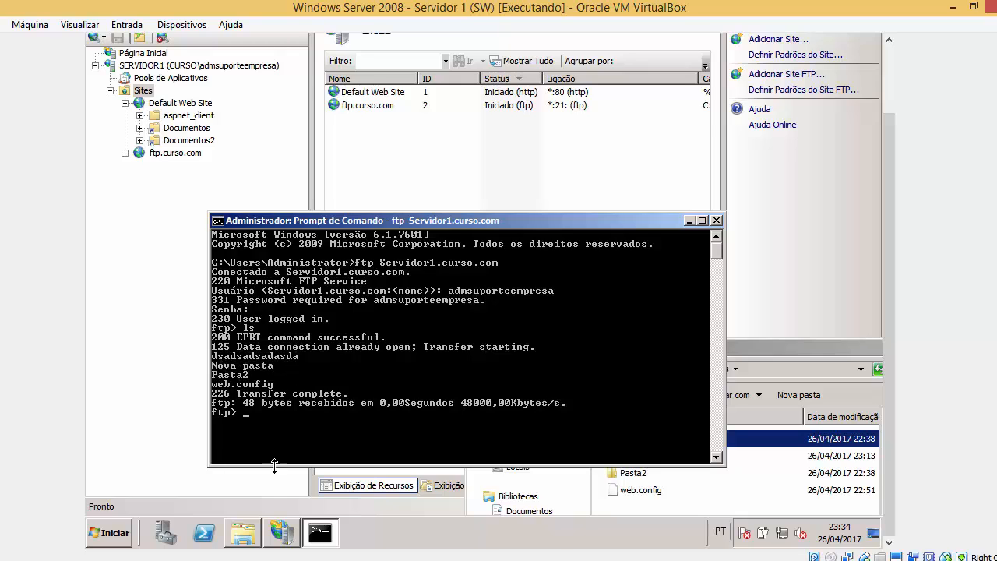
click(243, 533)
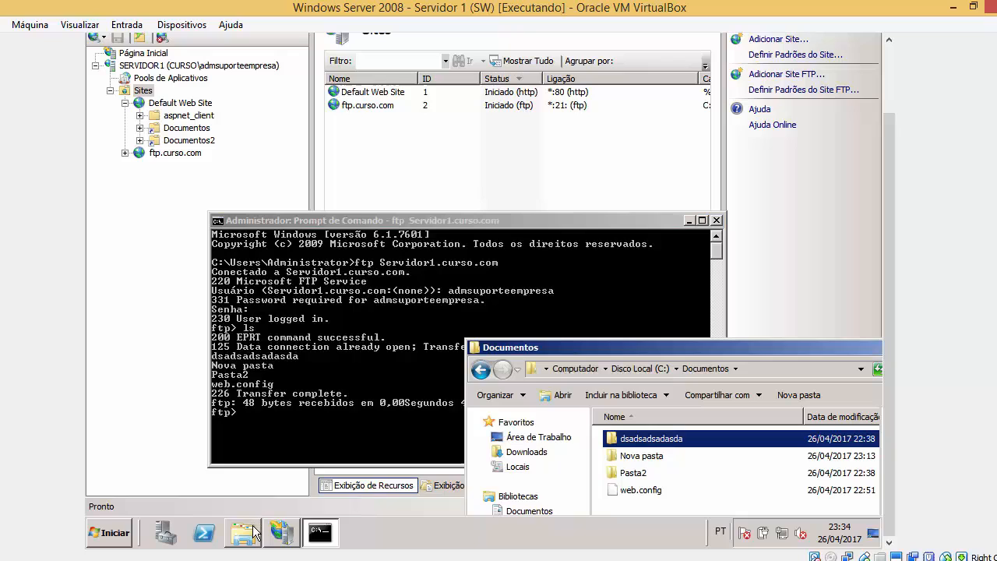
right_click(653, 506)
mouse_move(733, 478)
click(605, 374)
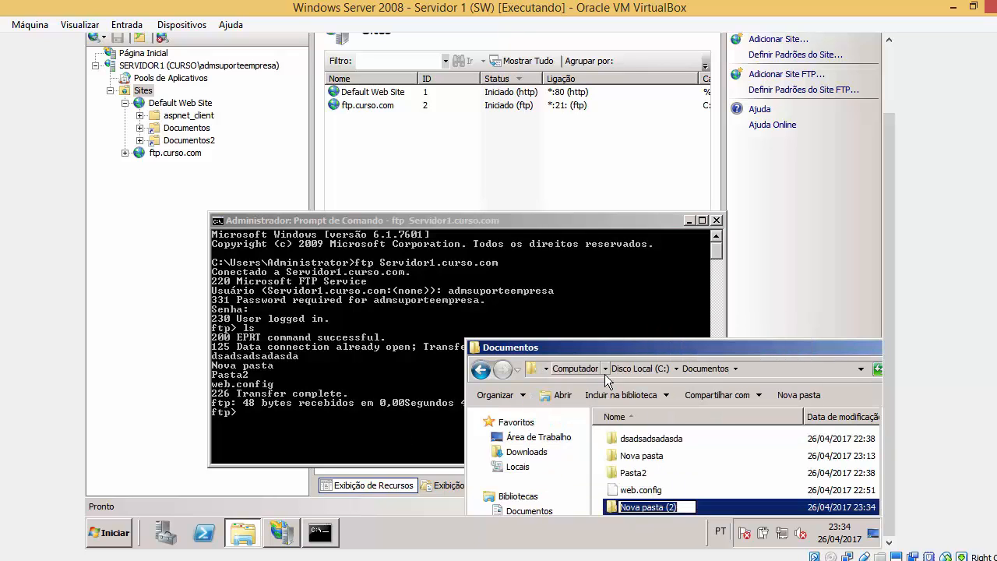
text(Teste)
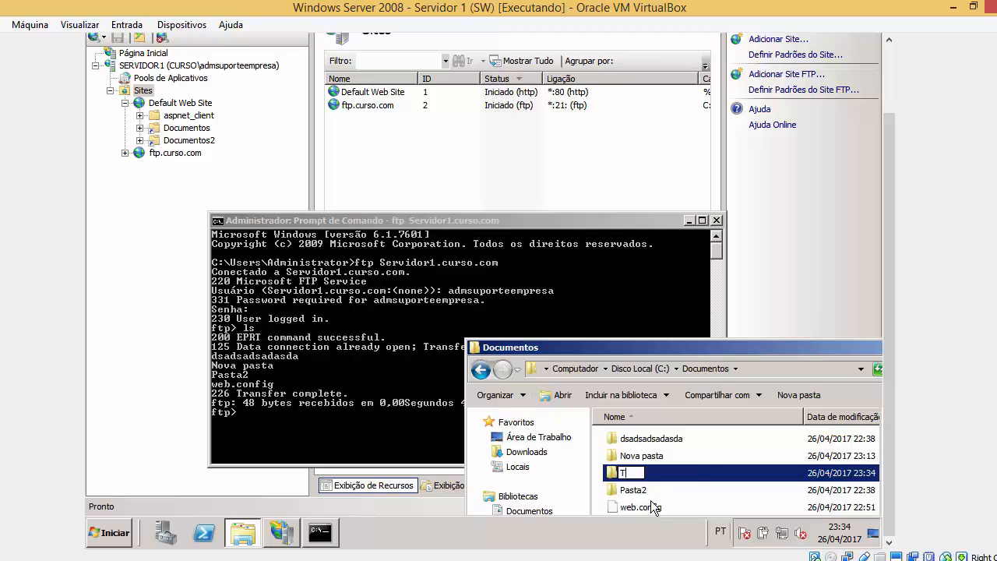
click(272, 426)
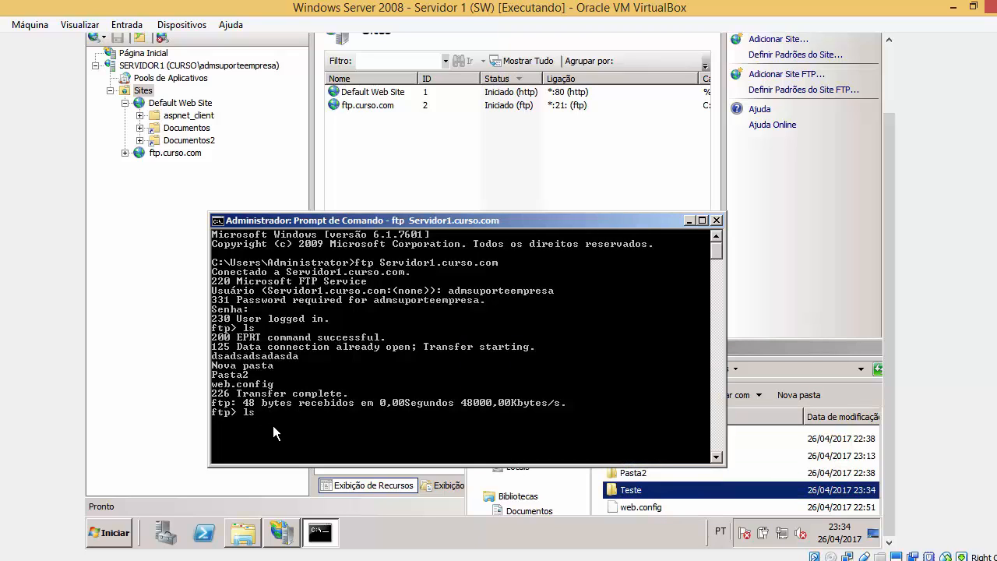
List the FTP site to see Teste, cd into Teste, find it empty, and close the console.
text(ls)
key(Return)
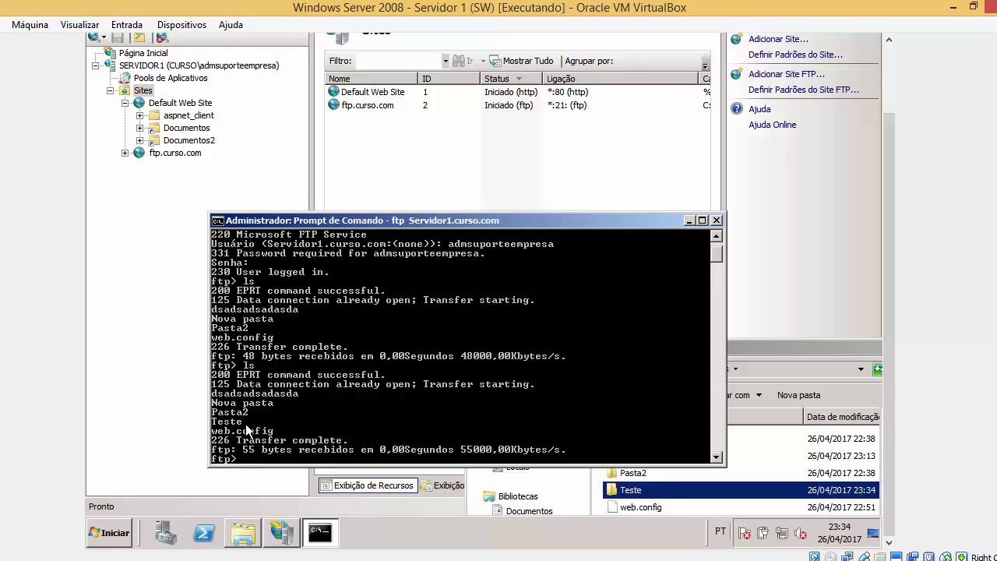
scroll(299, 439, down, 2)
text(cd )
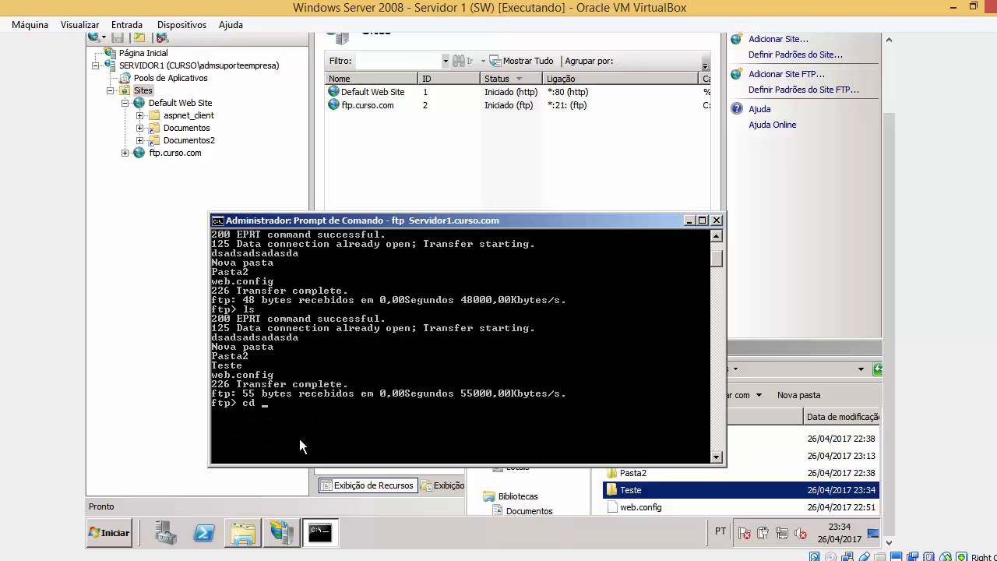
text(Teste)
key(Return)
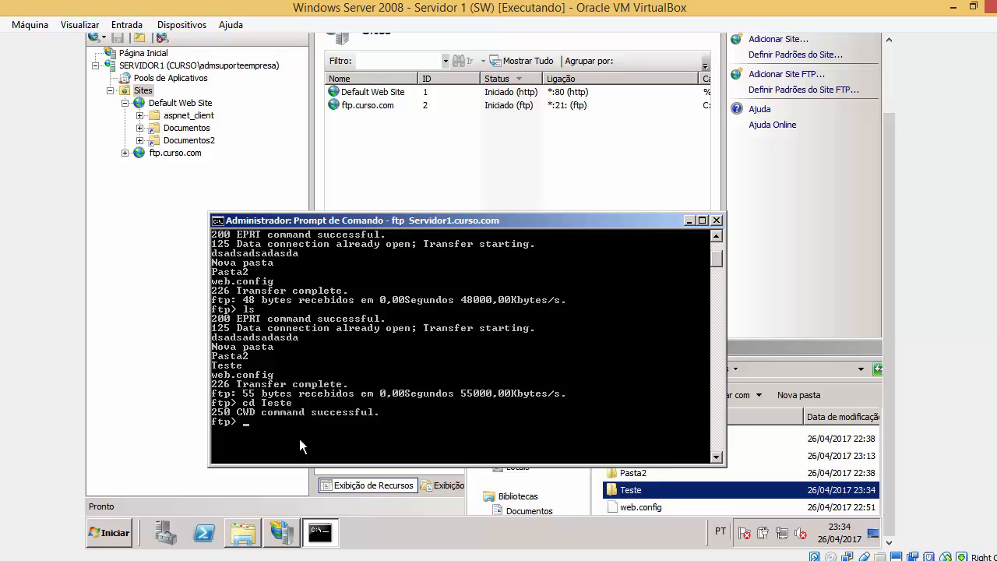
text(ls)
key(Return)
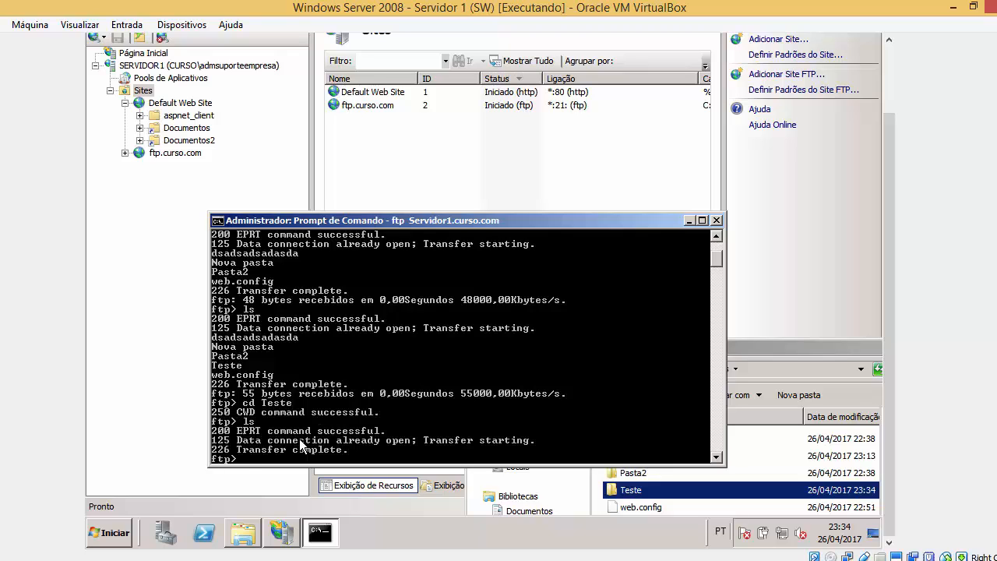
scroll(321, 441, down, 2)
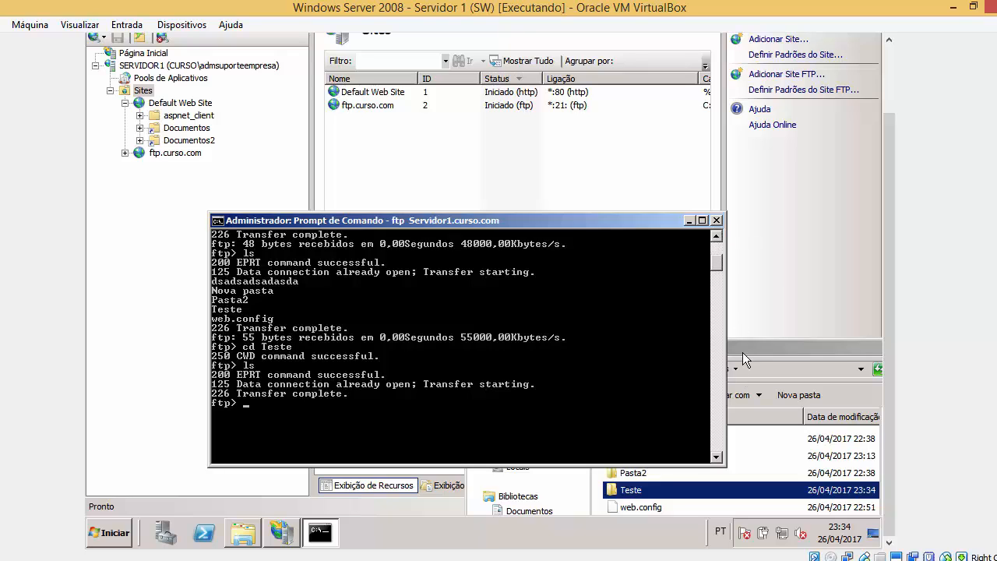
click(716, 220)
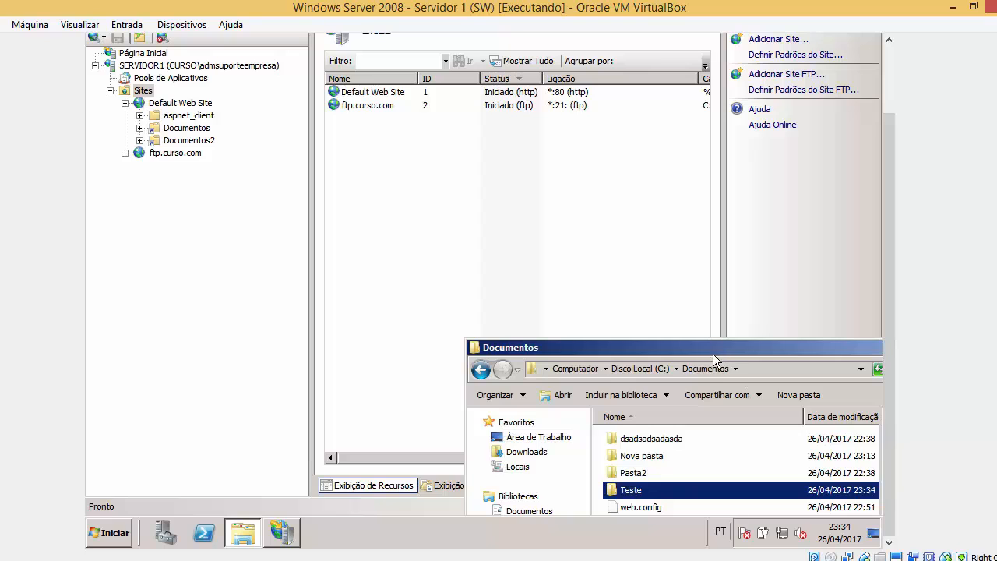
Close the Documentos window and open the ftp.curso.com site in IIS Manager's connections tree.
drag(686, 347, 461, 311)
click(854, 310)
mouse_move(889, 312)
mouse_down()
mouse_move(889, 268)
mouse_move(889, 347)
mouse_move(892, 298)
mouse_up()
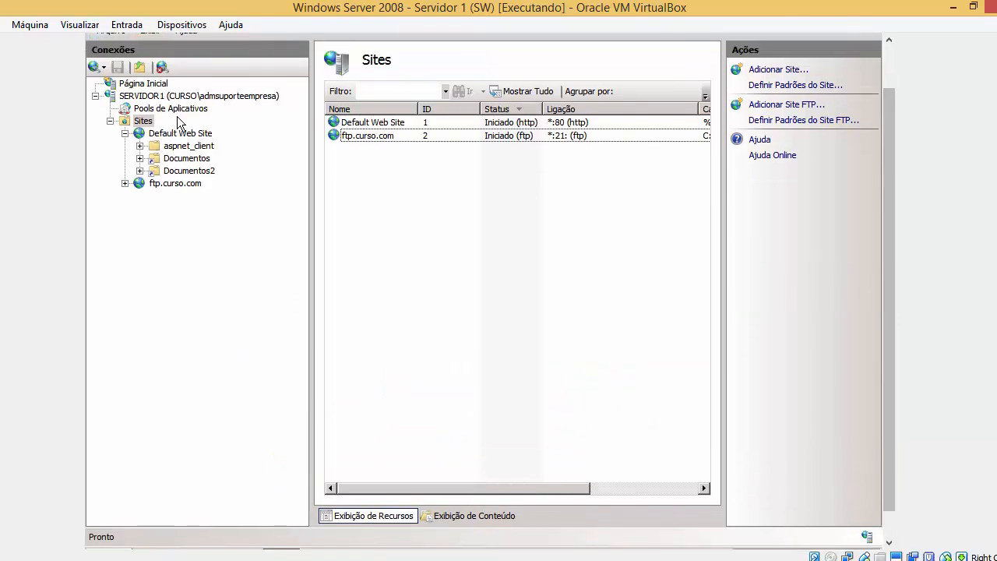
click(192, 191)
click(185, 186)
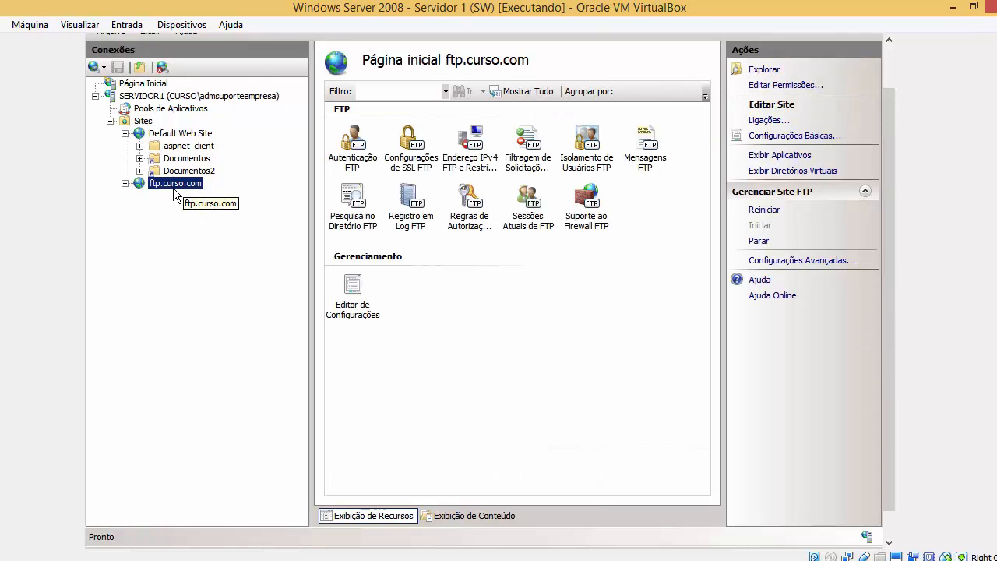
click(124, 184)
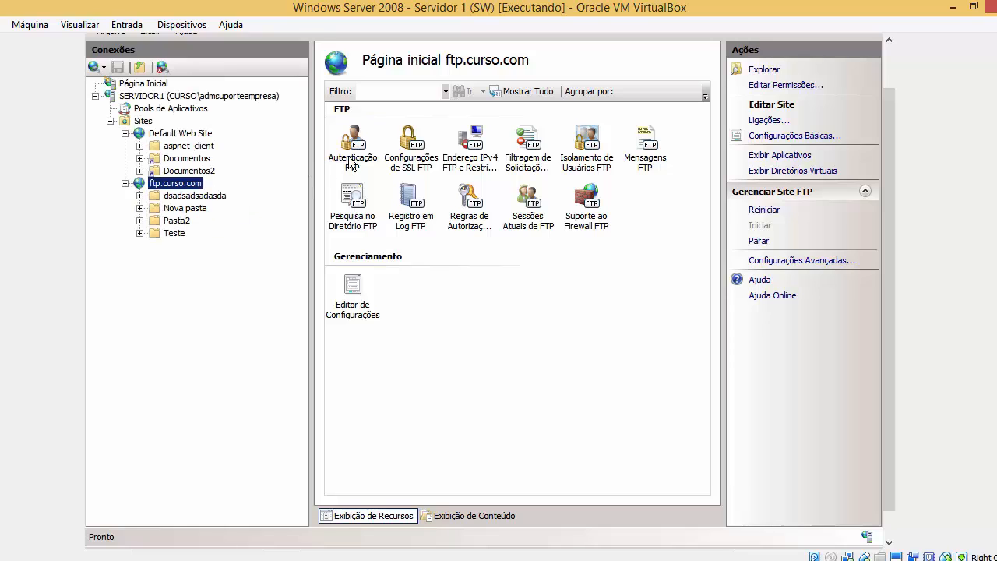
Review the site's Basic Settings, including Connect As and the C:\Documentos physical path.
click(763, 138)
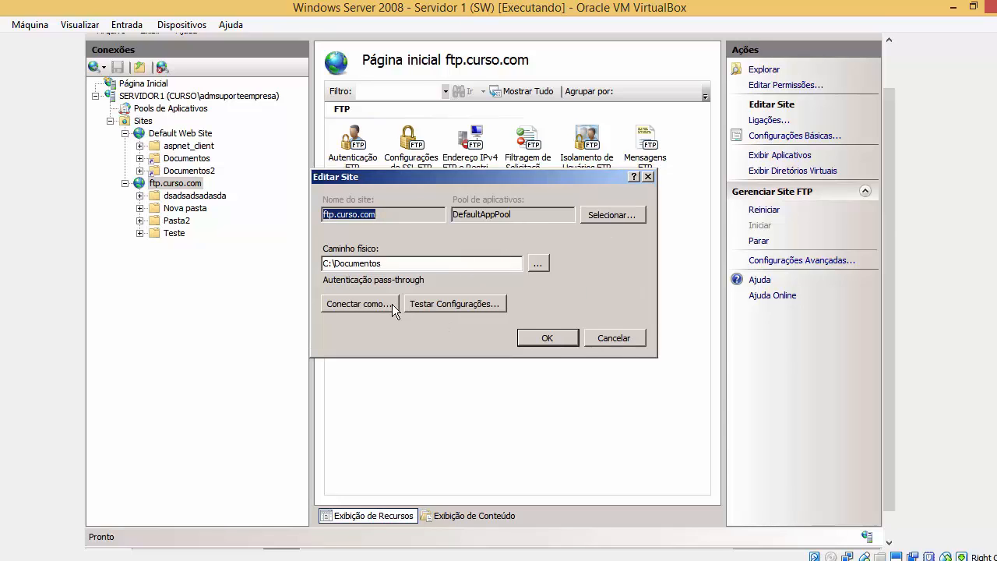
click(389, 304)
click(584, 314)
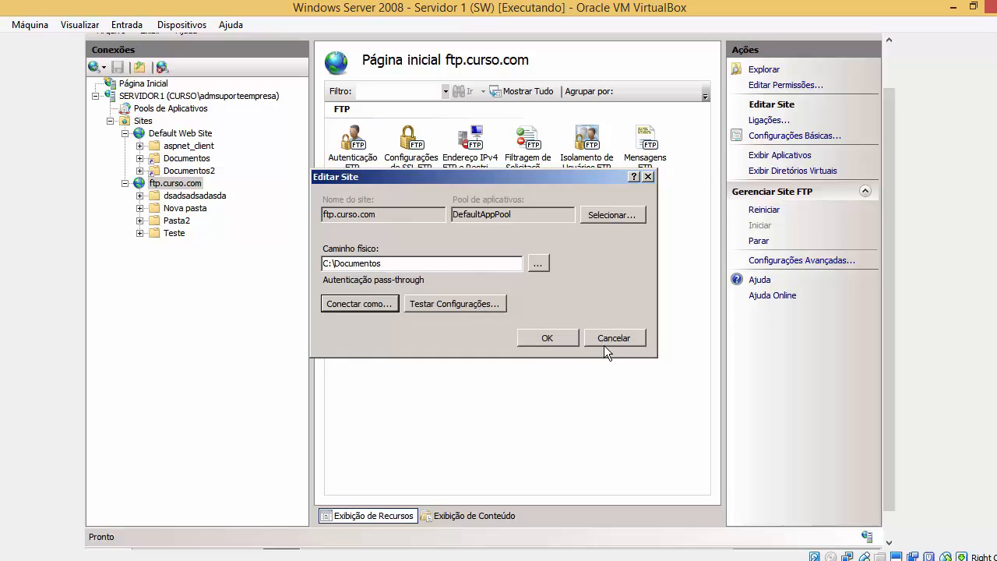
drag(604, 346, 768, 199)
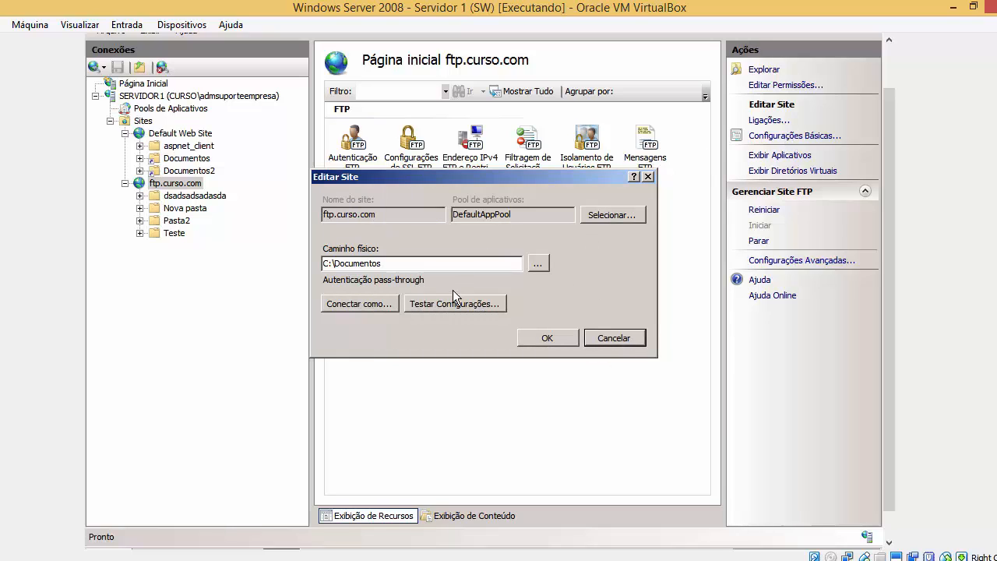
key(Tab)
click(538, 264)
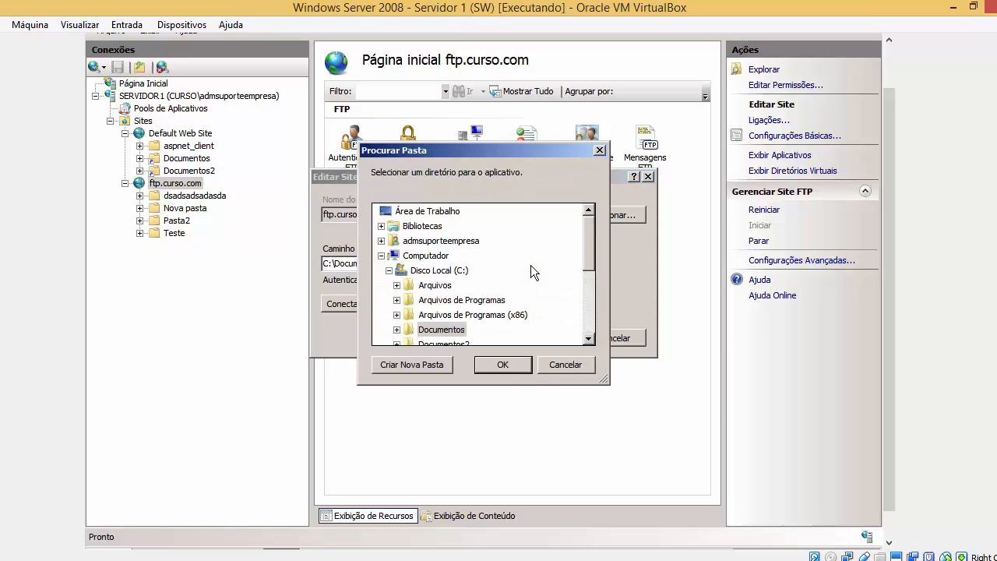
click(564, 364)
Test the site's connection settings, check the path credentials, and cancel the Edit Site dialog.
click(465, 307)
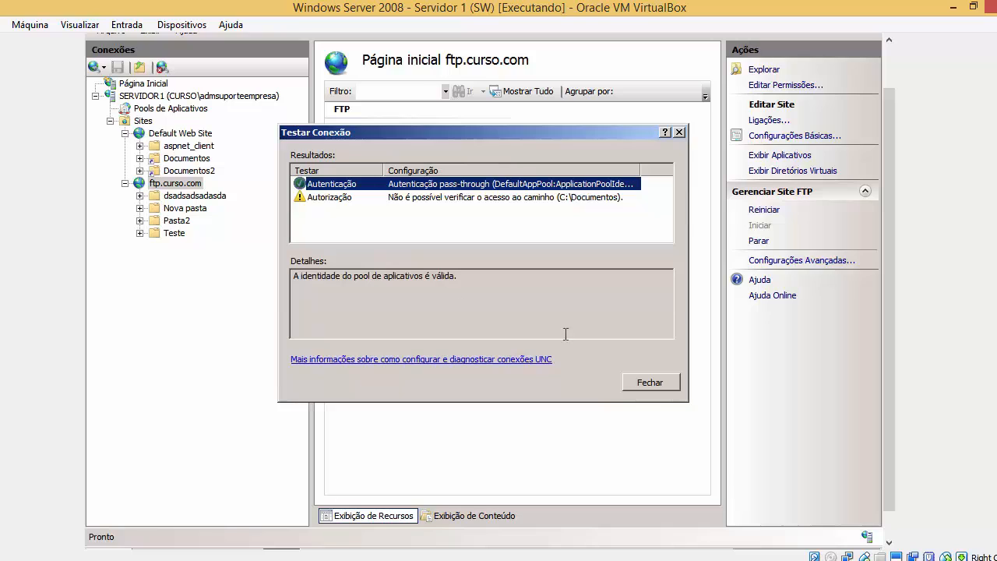
click(656, 382)
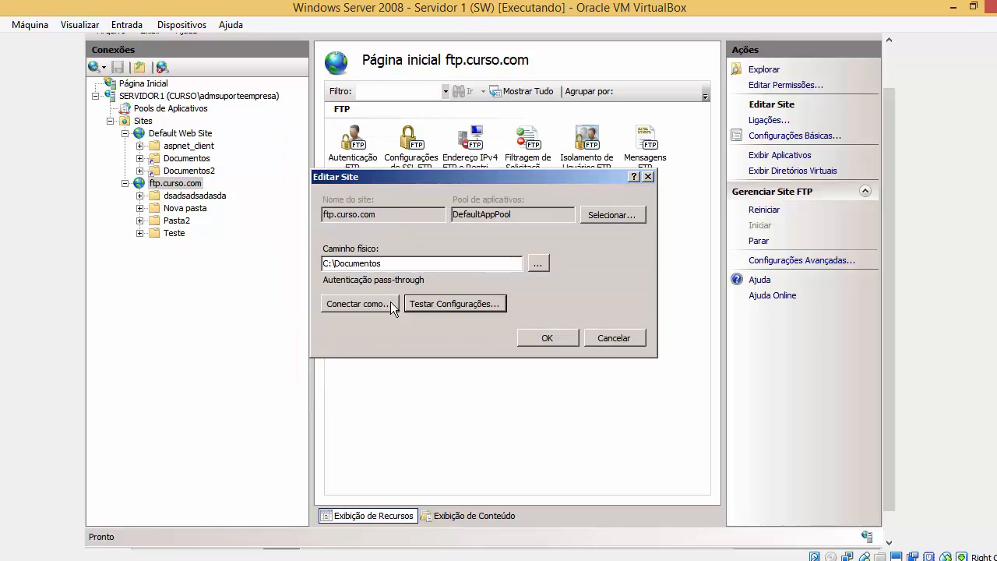
click(386, 307)
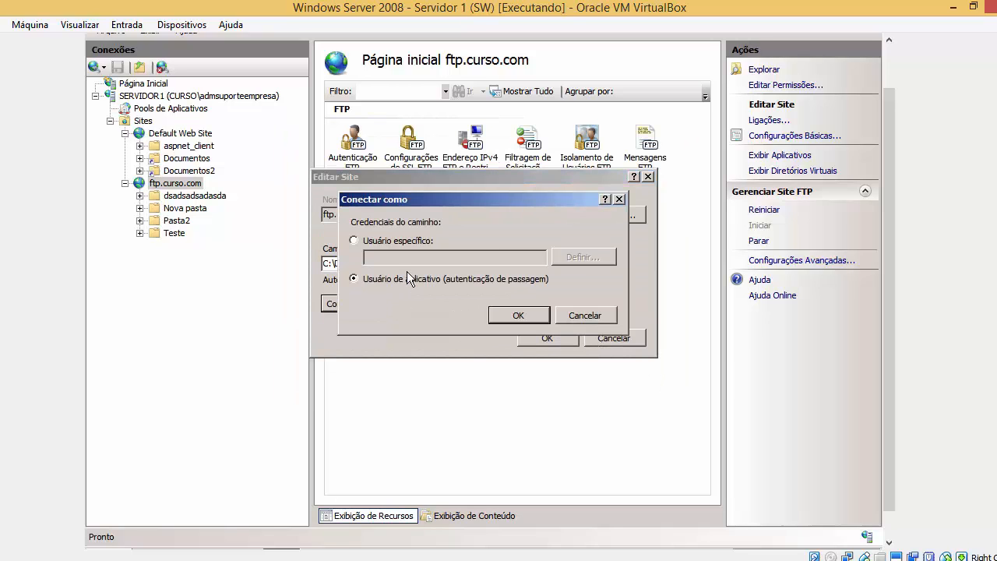
click(608, 314)
click(627, 338)
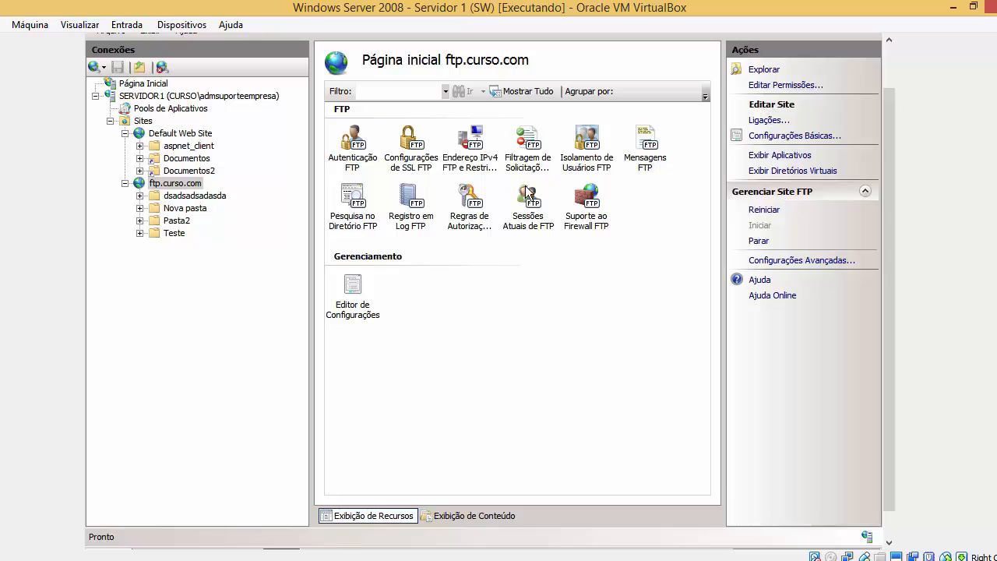
Inspect ftp.curso.com's FTP features, reviewing the FTP Logging directory and daily rollover settings.
click(425, 165)
click(484, 156)
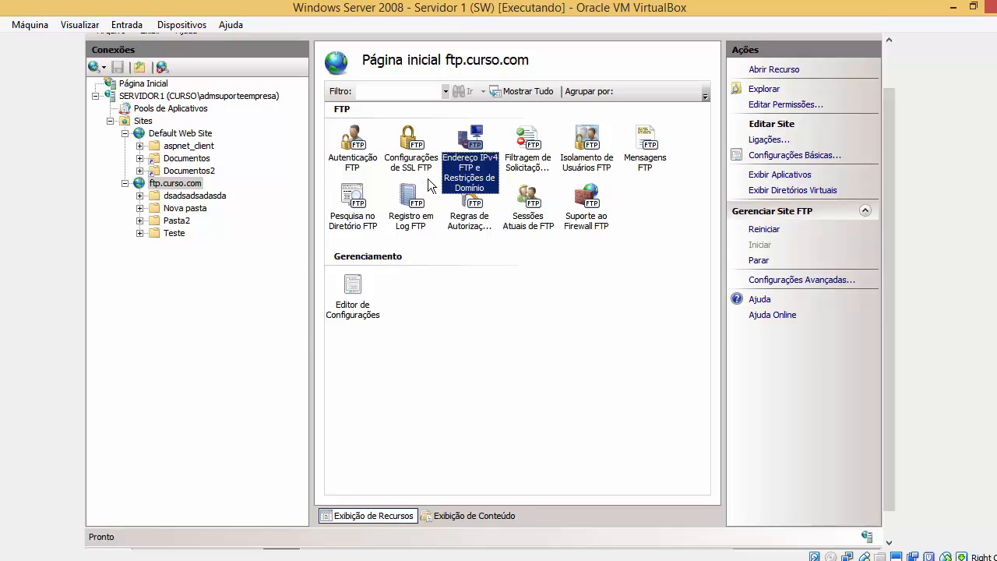
click(353, 201)
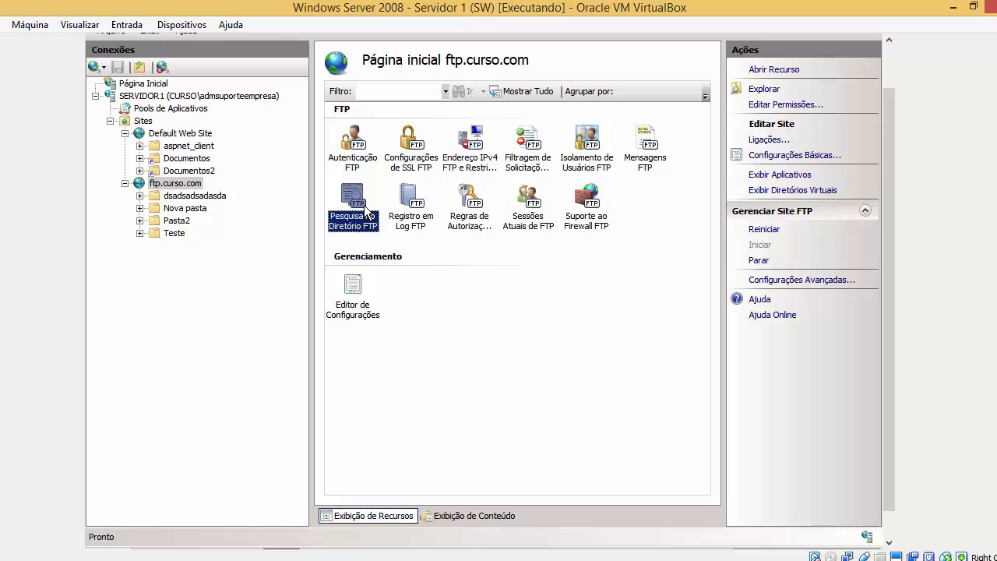
click(419, 228)
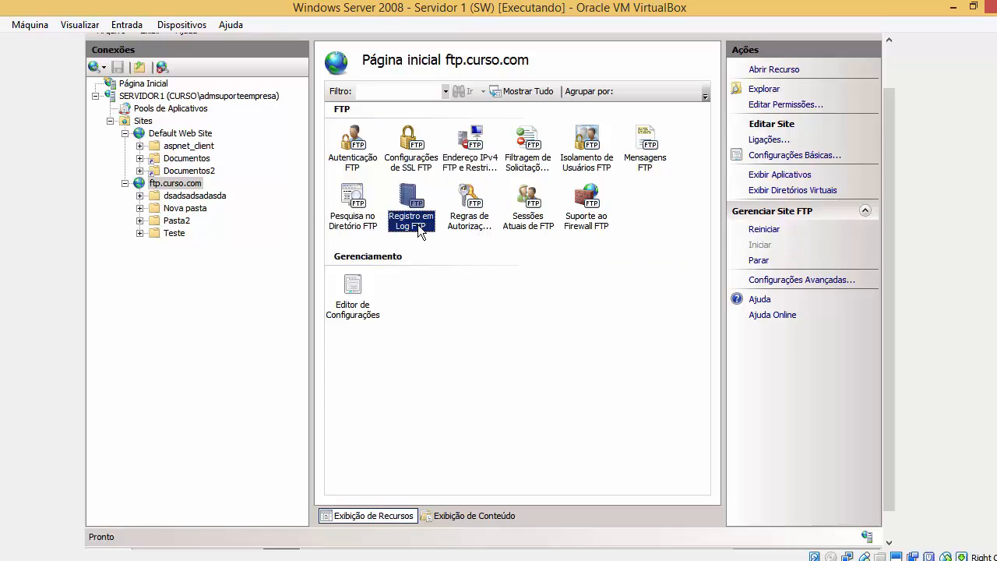
double_click(419, 227)
double_click(444, 195)
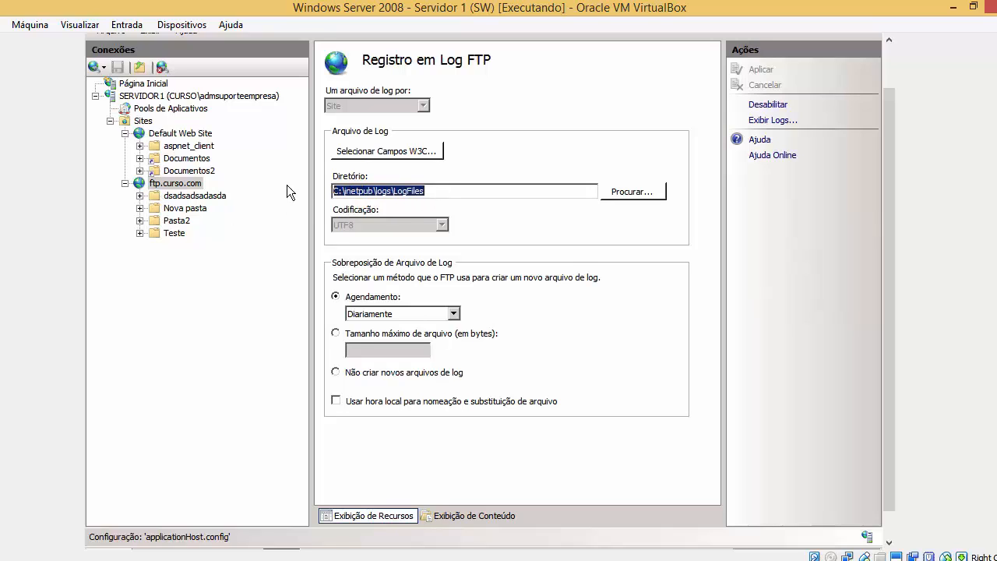
click(427, 319)
click(176, 185)
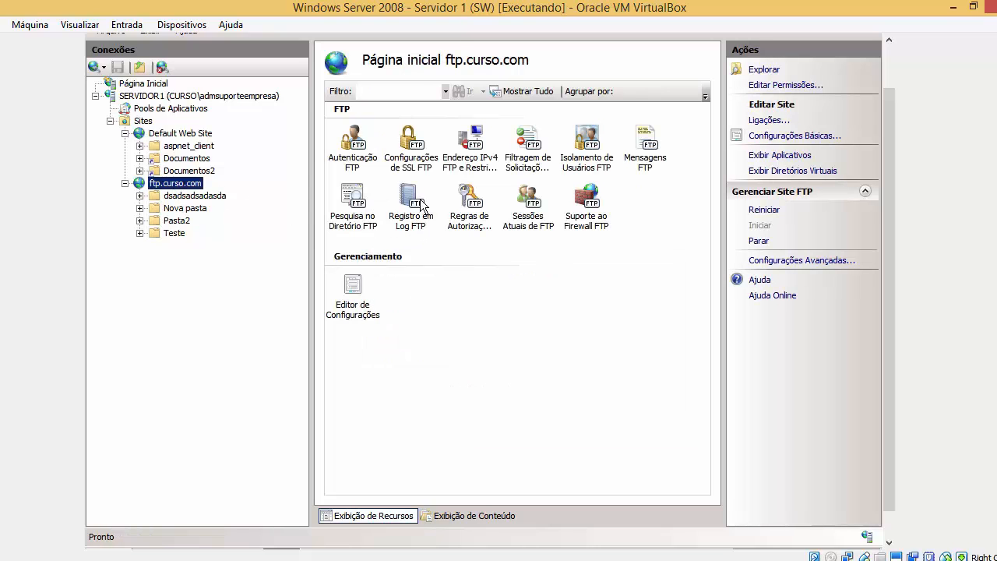
Open FTP Authorization Rules and select the Allow rule for all users.
double_click(475, 228)
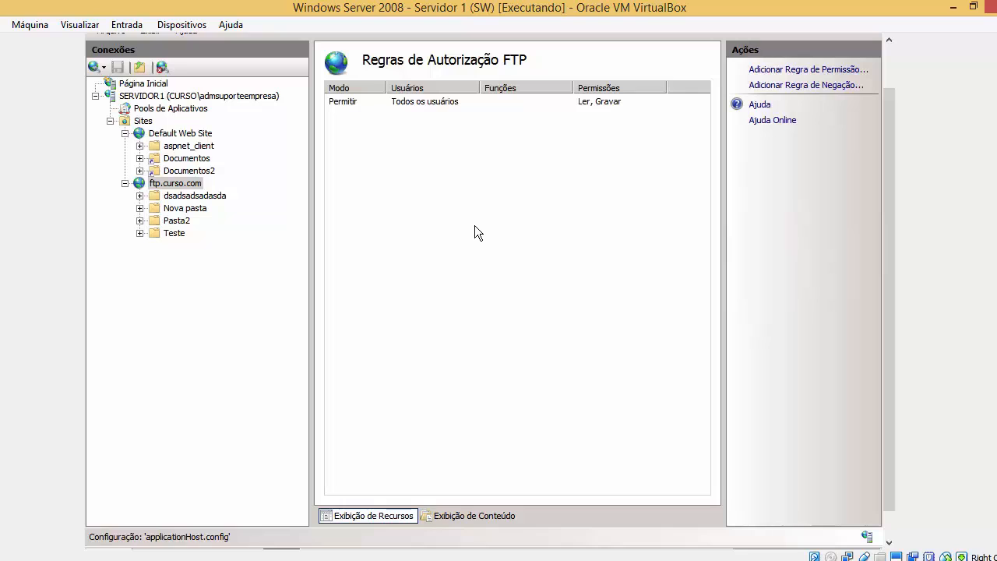
click(452, 101)
scroll(896, 327, down, 1)
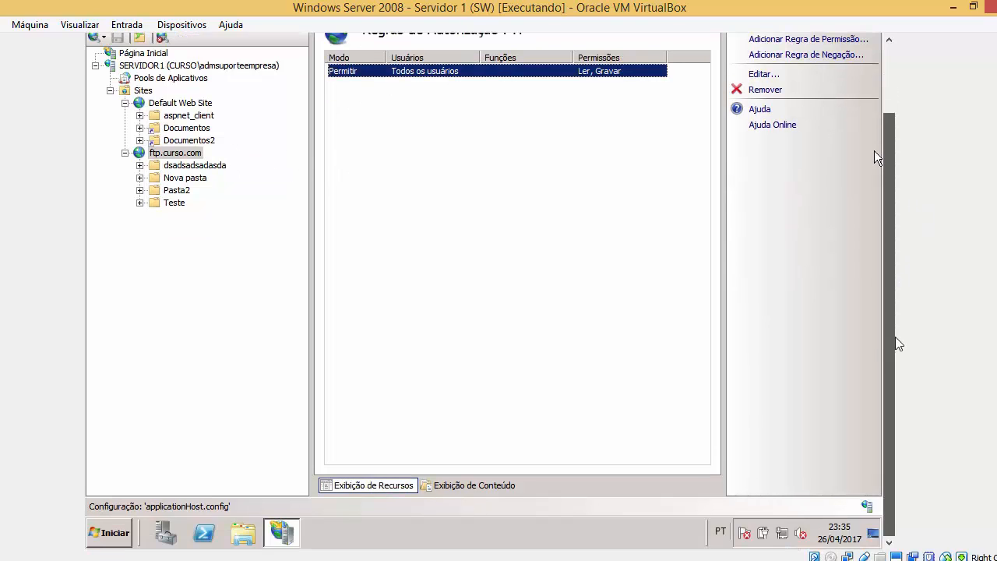
scroll(890, 250, up, 1)
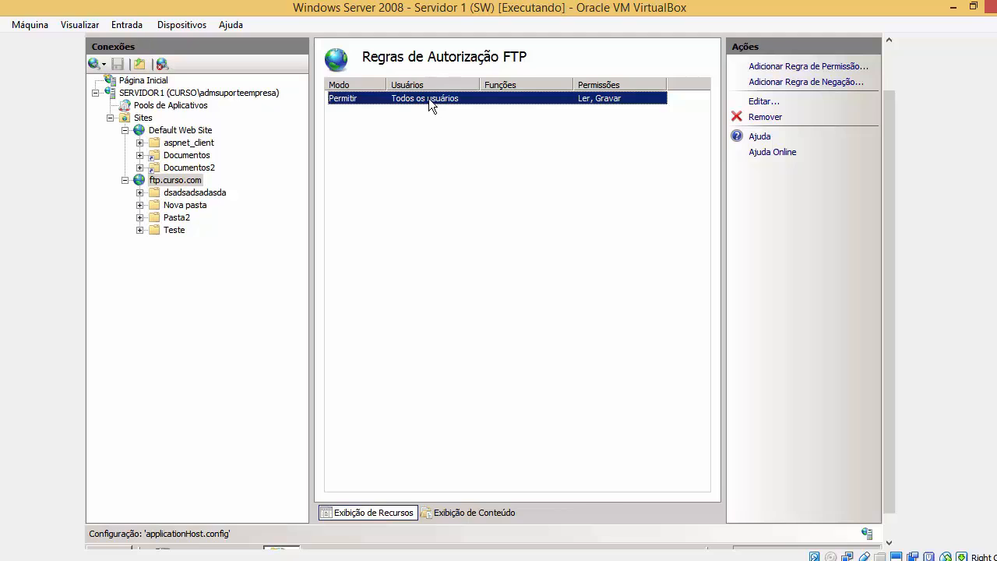
scroll(895, 359, down, 1)
In a new Command Prompt, run 'ftp servidor.1.curso.com' to start an FTP connection, then return to IIS.
click(121, 530)
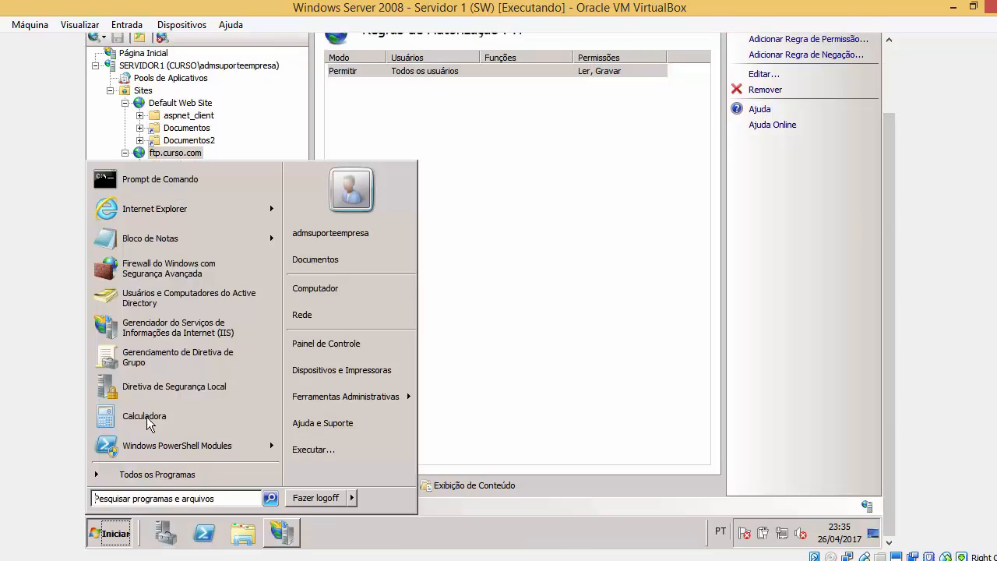
click(184, 184)
scroll(893, 215, up, 1)
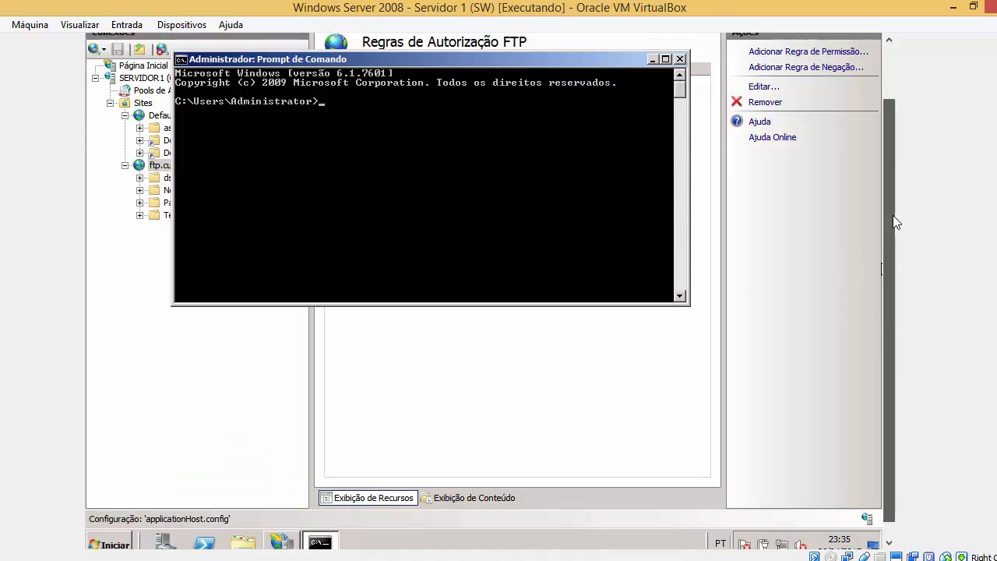
text(ftp)
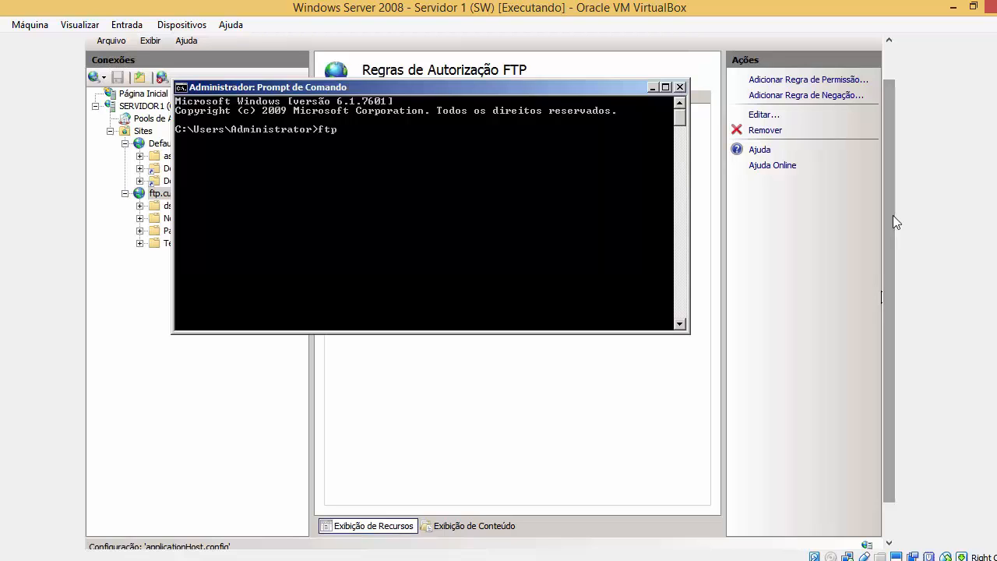
text( servidor.)
text(1.curso.co)
text(m)
key(Return)
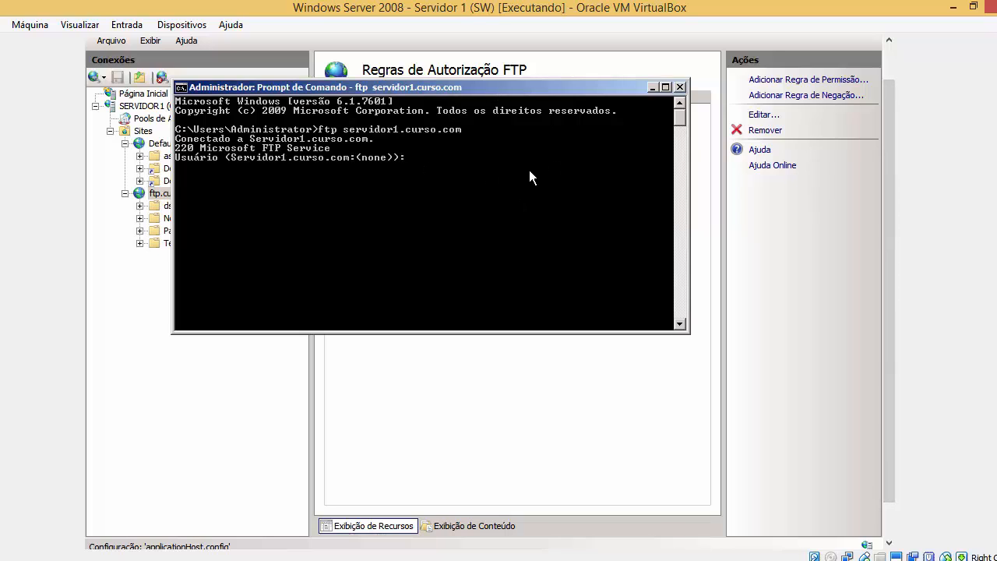
drag(531, 87, 620, 268)
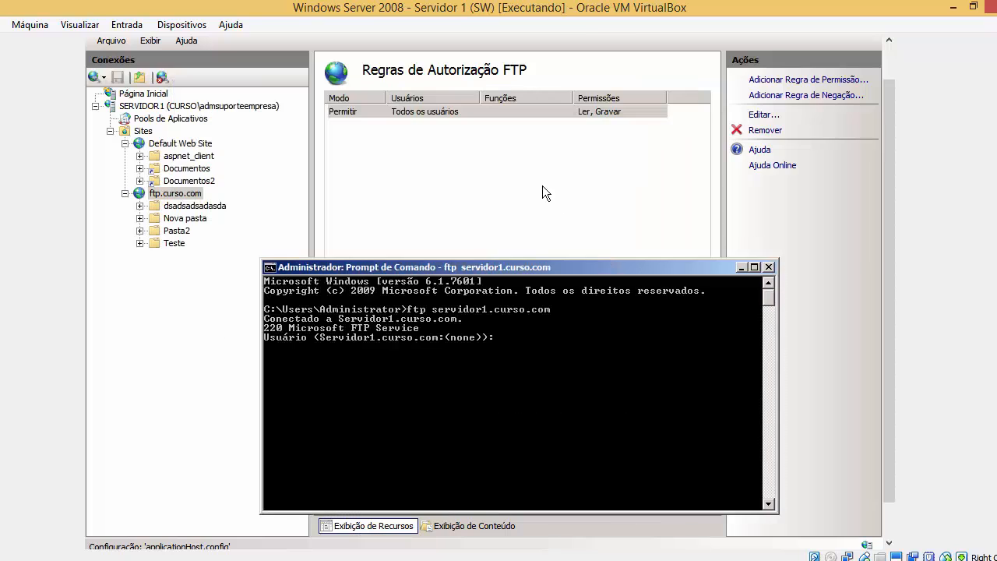
click(579, 111)
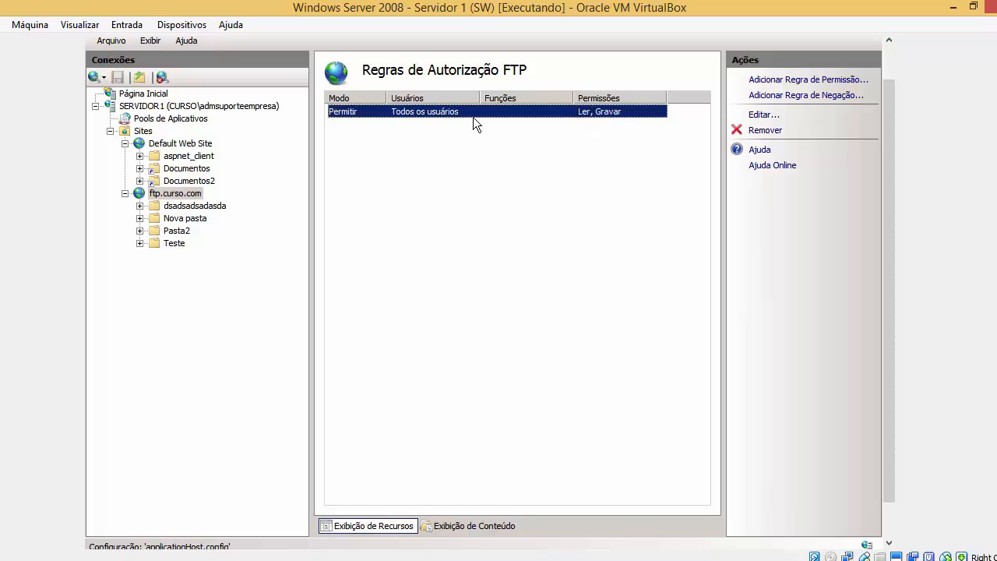
Edit the Allow rule to apply to specified roles or user groups.
click(762, 117)
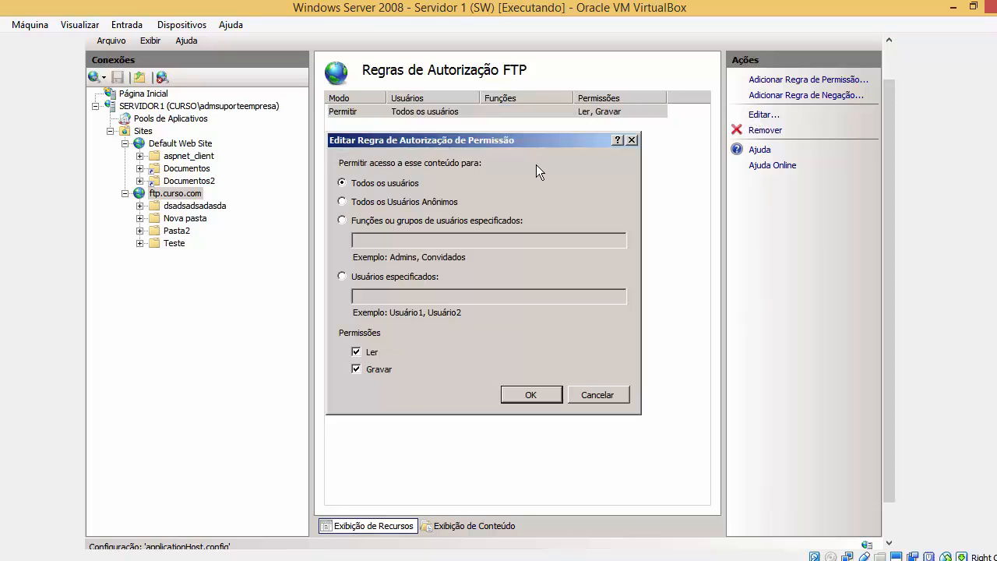
click(387, 218)
drag(474, 144, 519, 136)
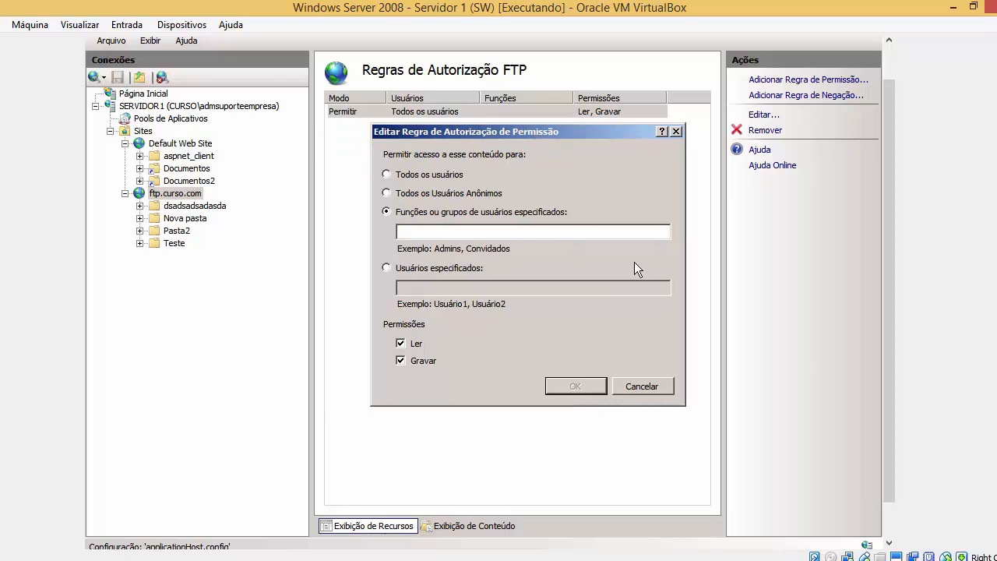
scroll(890, 479, down, 1)
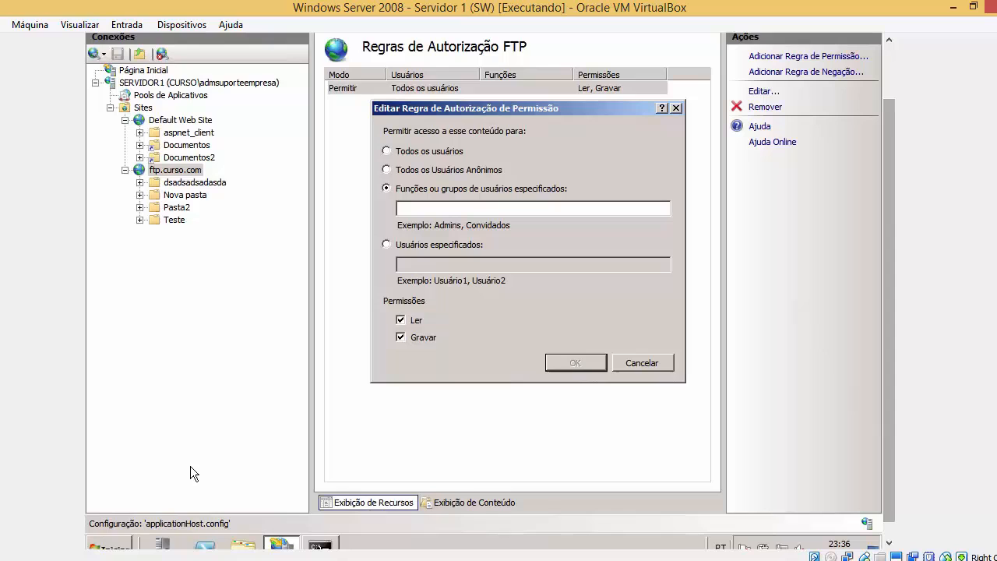
Launch Active Directory Users and Computers from the Start menu's Administrative Tools.
click(117, 546)
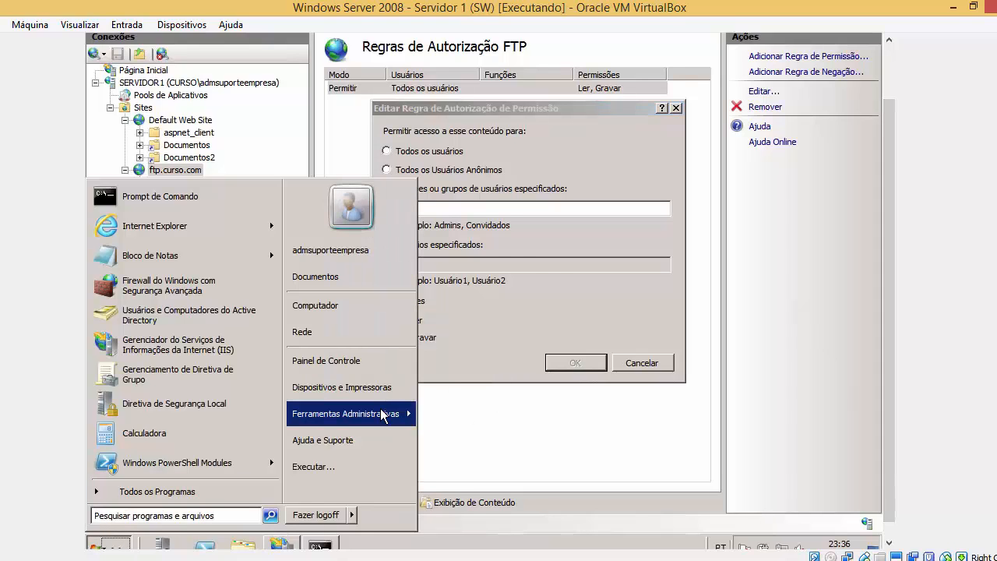
mouse_move(384, 413)
click(505, 389)
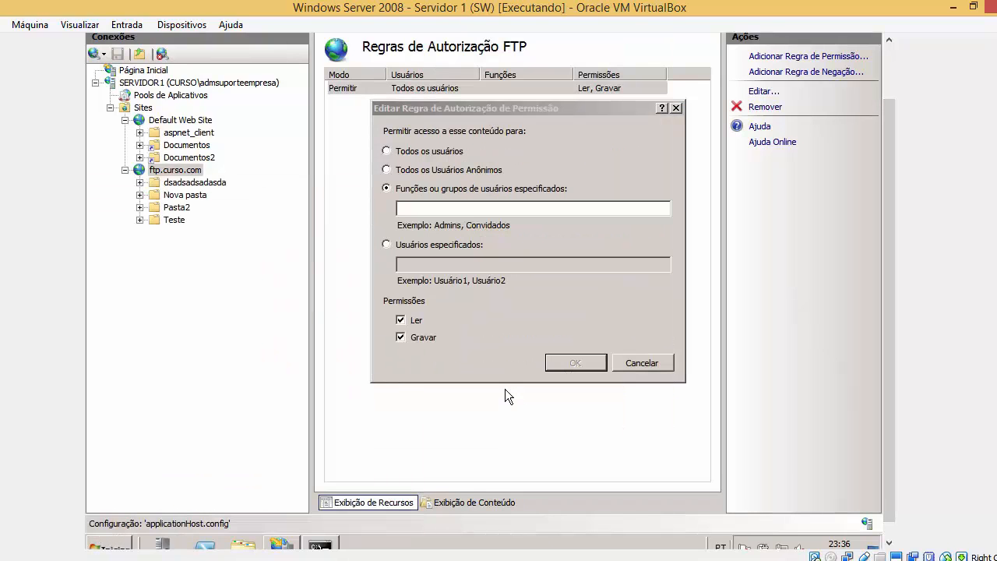
scroll(894, 334, up, 1)
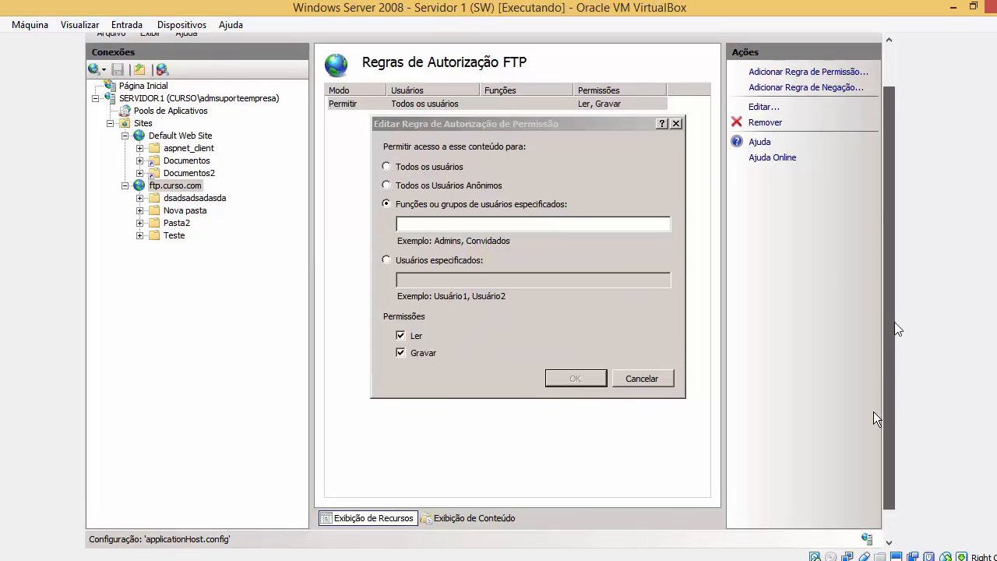
scroll(898, 335, down, 2)
scroll(900, 341, up, 1)
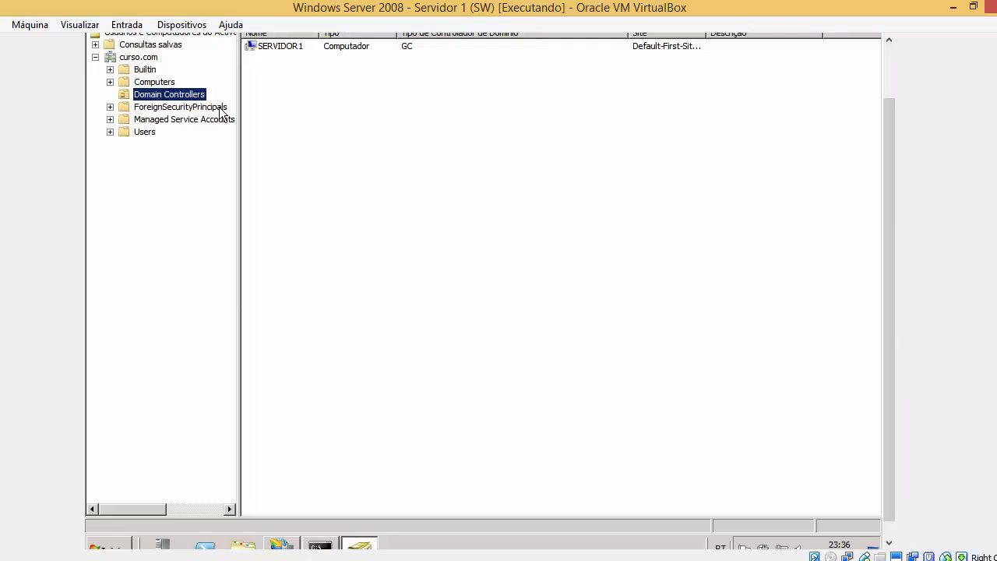
In the Users container, start creating a new group and type a group name.
click(148, 133)
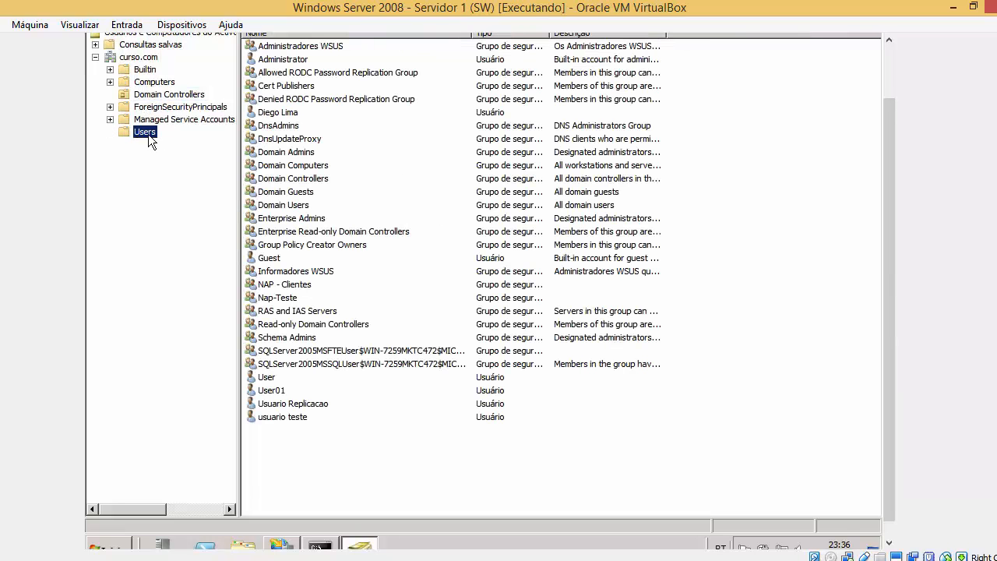
right_click(149, 134)
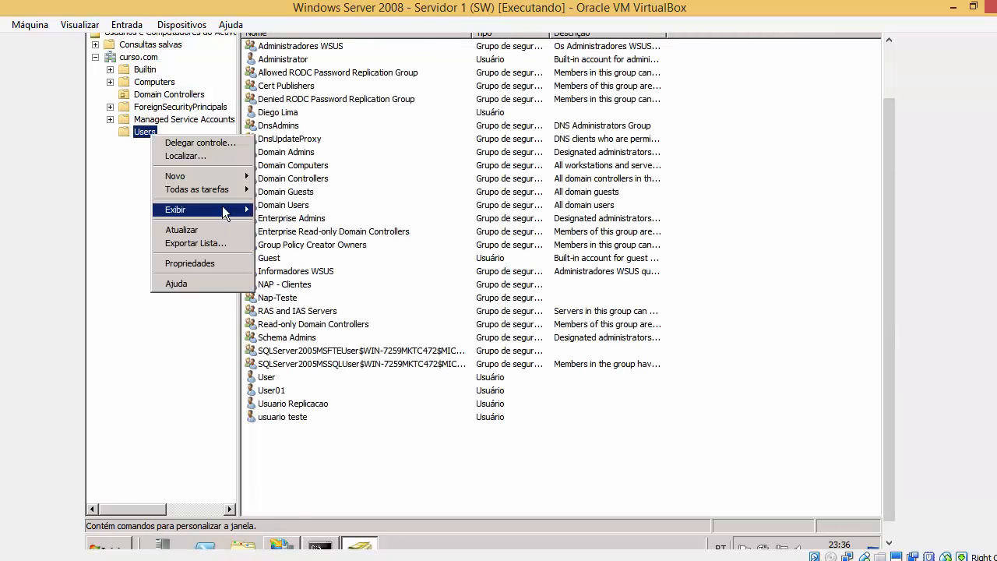
mouse_move(229, 175)
click(300, 210)
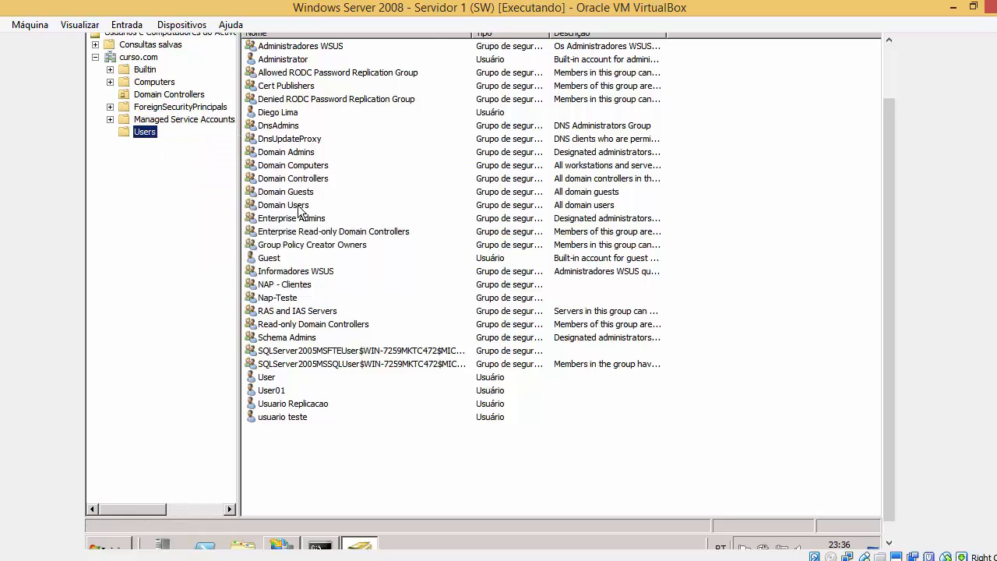
text(G)
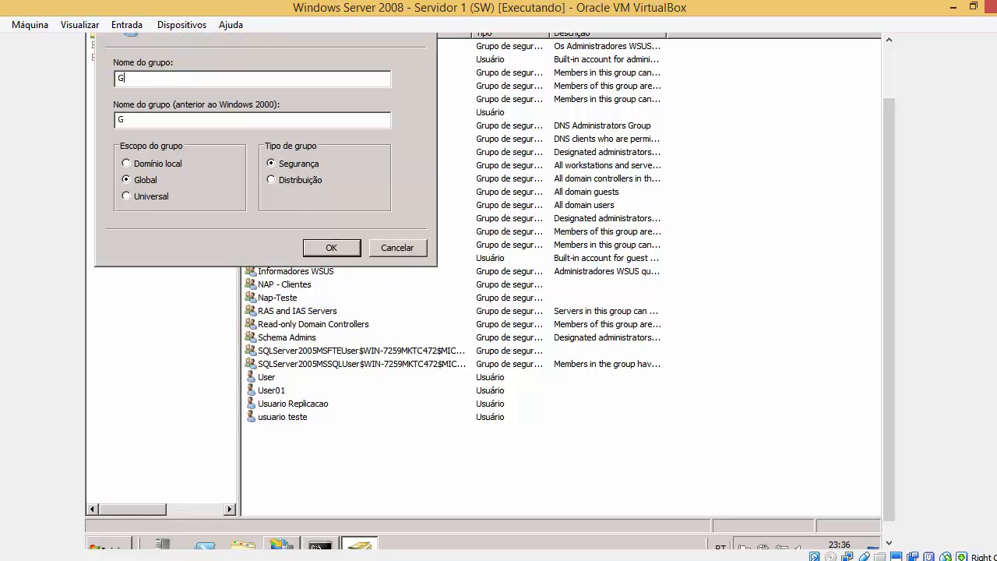
text(rup)
key(BackSpace)
key(BackSpace)
key(BackSpace)
text(rupo_FTO)
Add the domain user account to Grupo_FTP's members, checking the name, and apply the change.
click(328, 248)
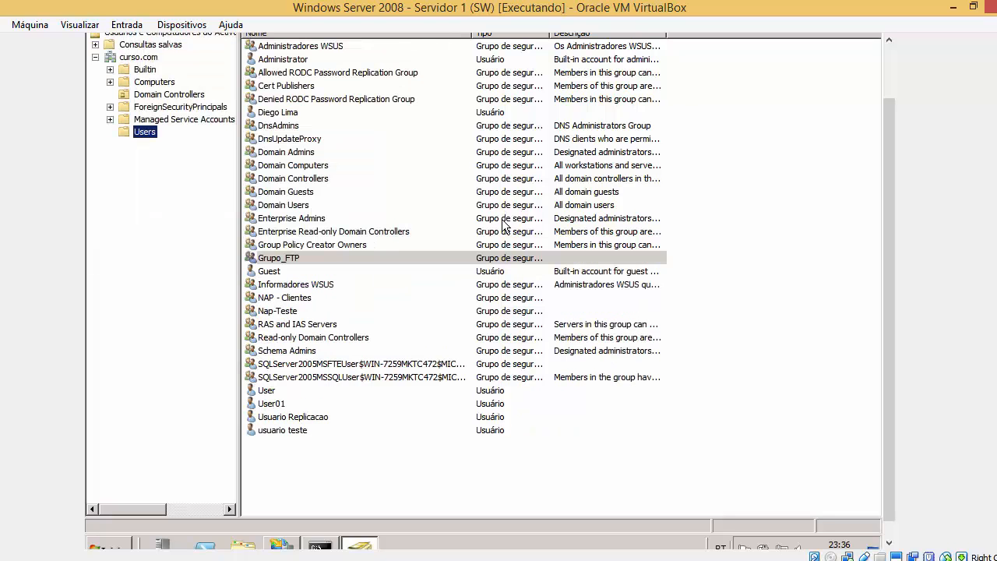
right_click(325, 260)
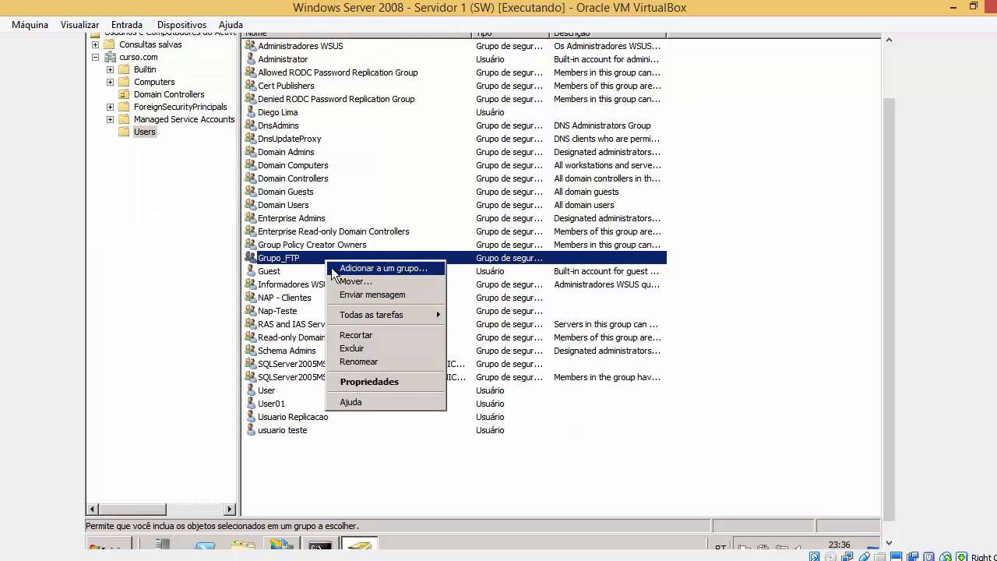
click(331, 261)
double_click(331, 259)
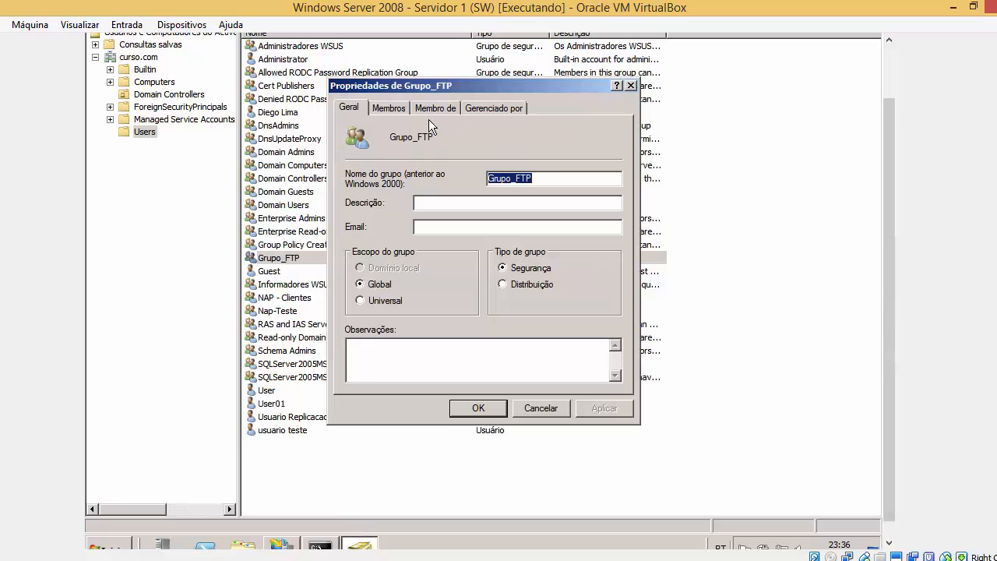
click(397, 109)
click(388, 364)
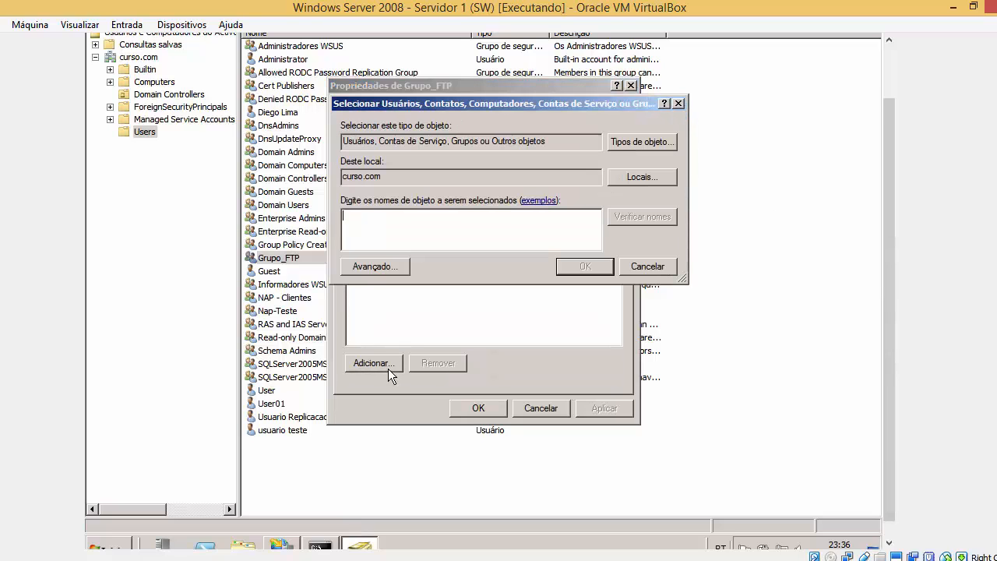
key(Return)
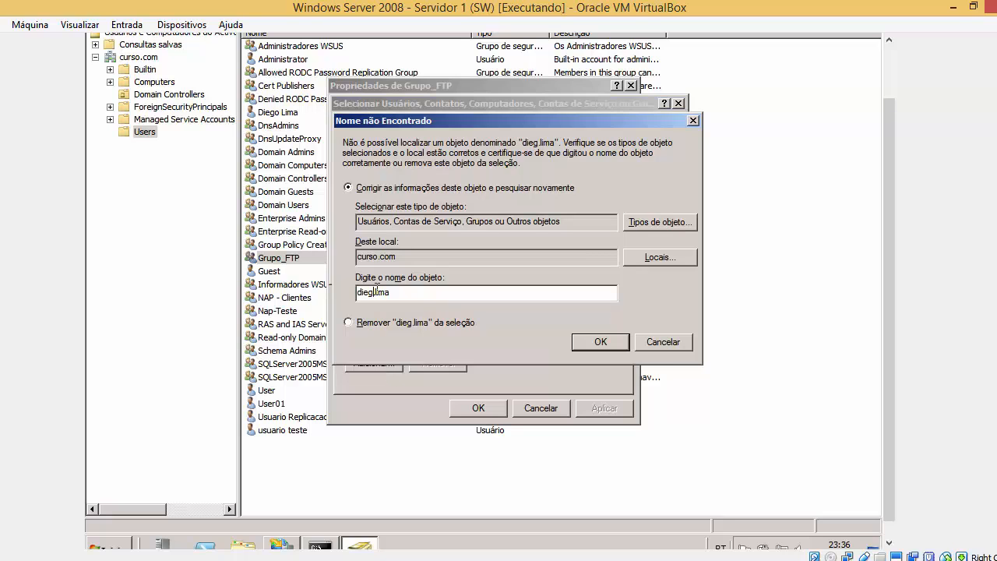
key(Return)
key(Return)
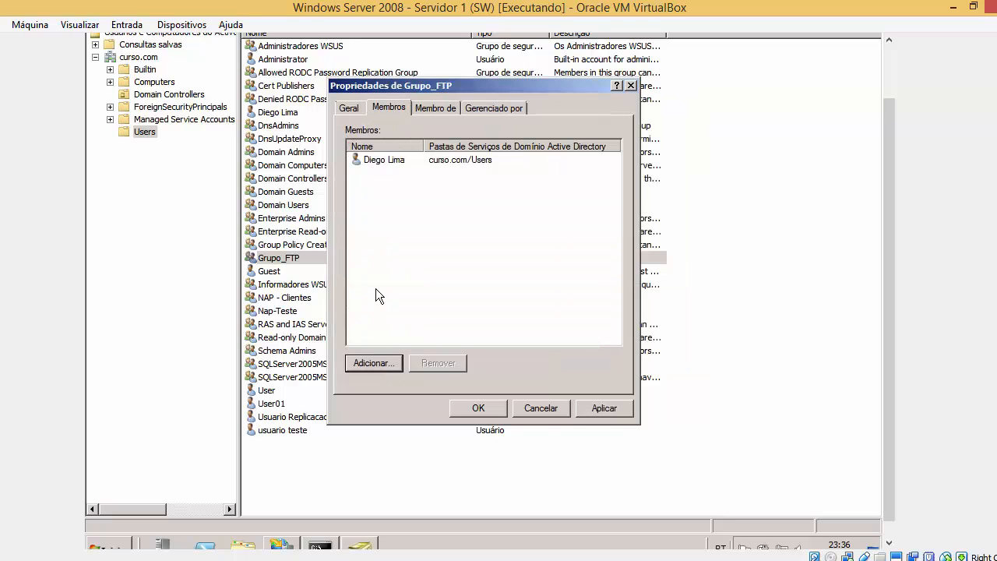
click(605, 413)
click(487, 409)
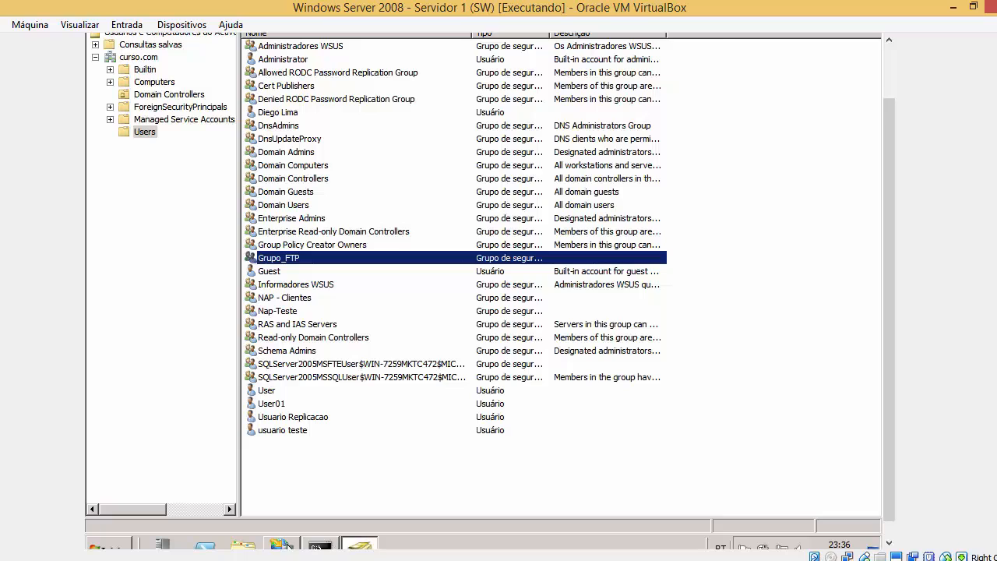
click(283, 545)
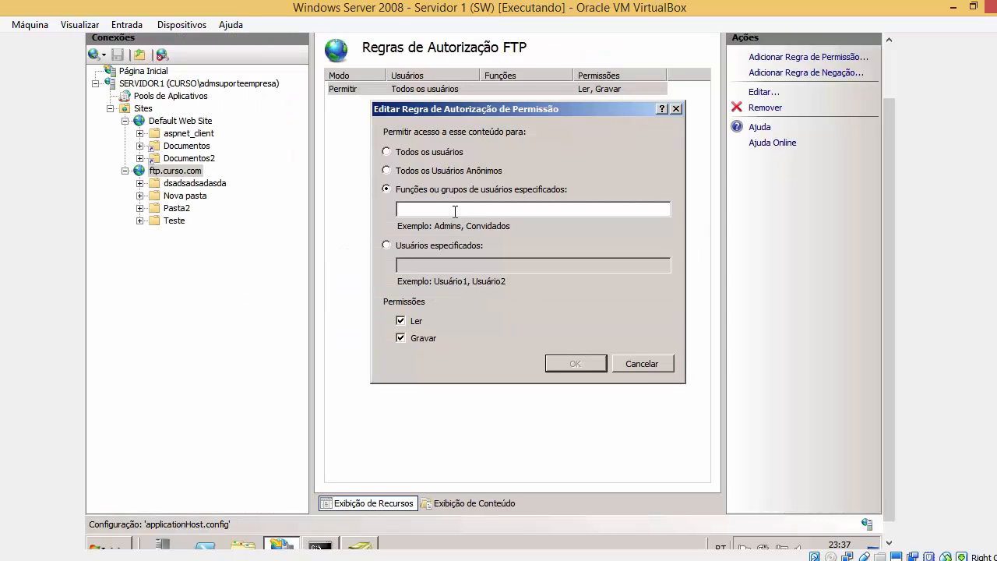
Enter Grupo_FTP as the rule's specified group and save the Allow rule.
text(GTUPO)
key(BackSpace)
key(BackSpace)
key(BackSpace)
key(BackSpace)
text(rupo_FTP)
click(375, 548)
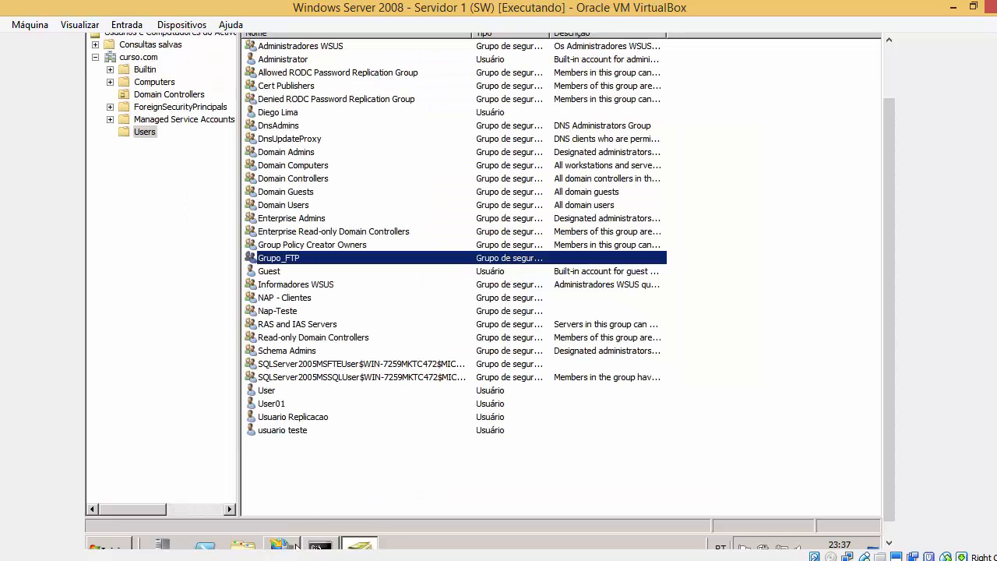
click(296, 547)
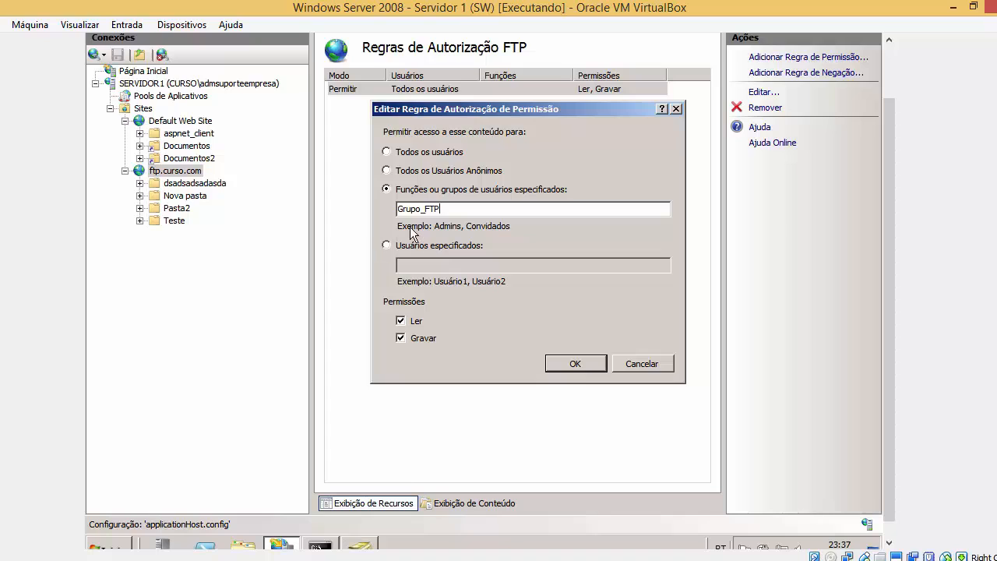
drag(458, 209, 267, 212)
click(583, 364)
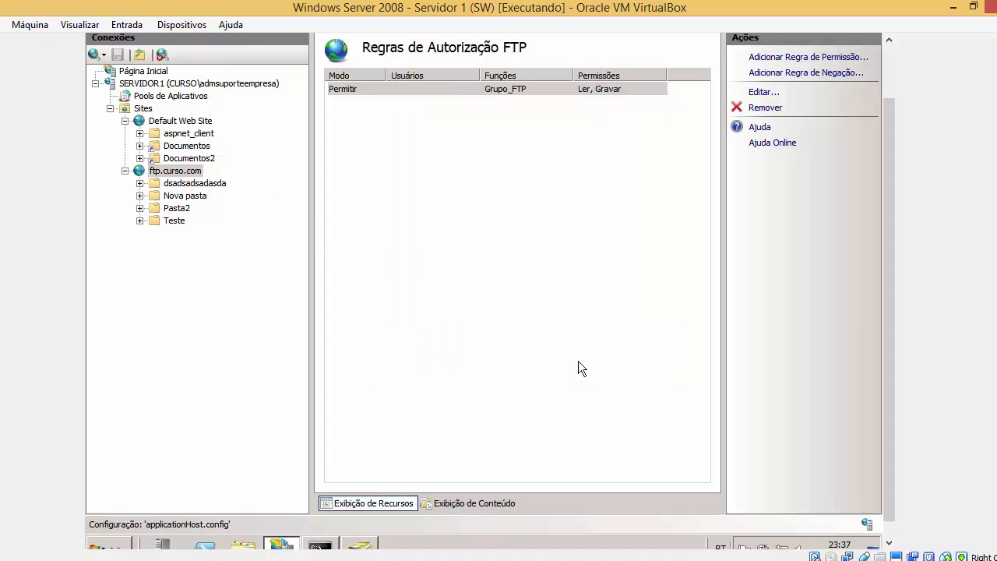
At the FTP user prompt, enter the administrator account name to attempt a login.
click(320, 546)
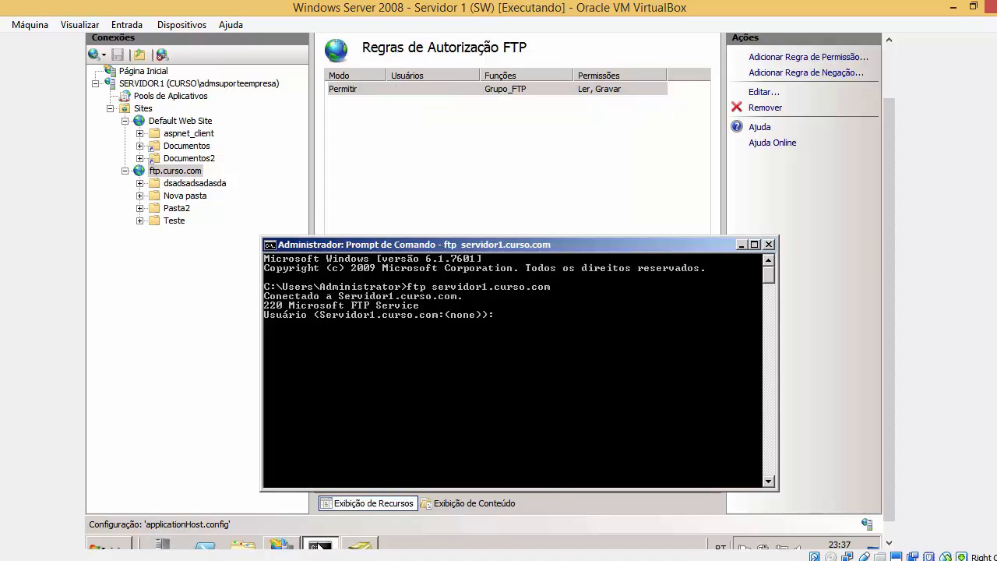
text(adminis)
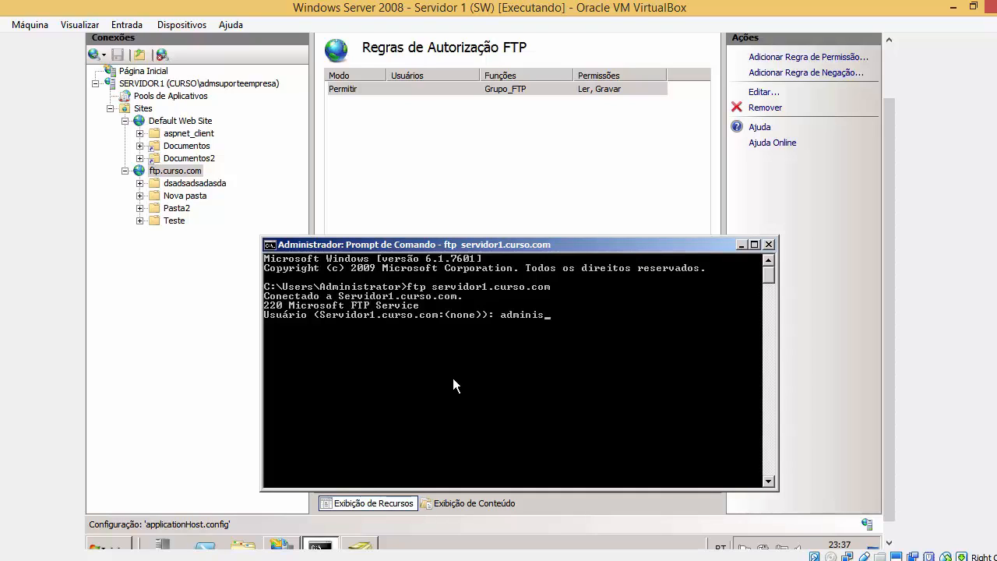
key(BackSpace)
key(BackSpace)
key(BackSpace)
key(BackSpace)
key(BackSpace)
key(BackSpace)
key(BackSpace)
text(admsuporteempresa)
key(Return)
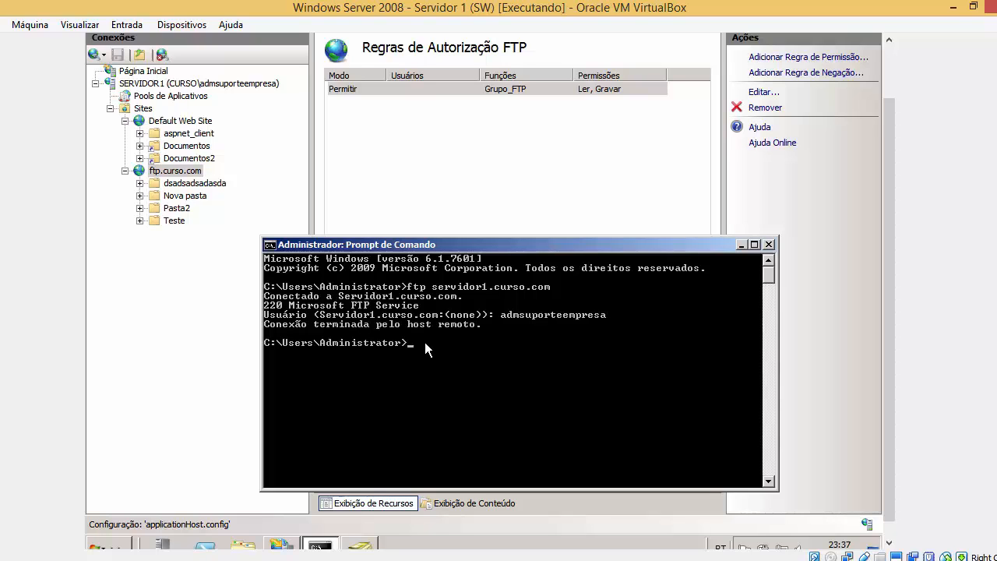
Check Grupo_FTP's Members tab to confirm the domain user is listed.
click(367, 545)
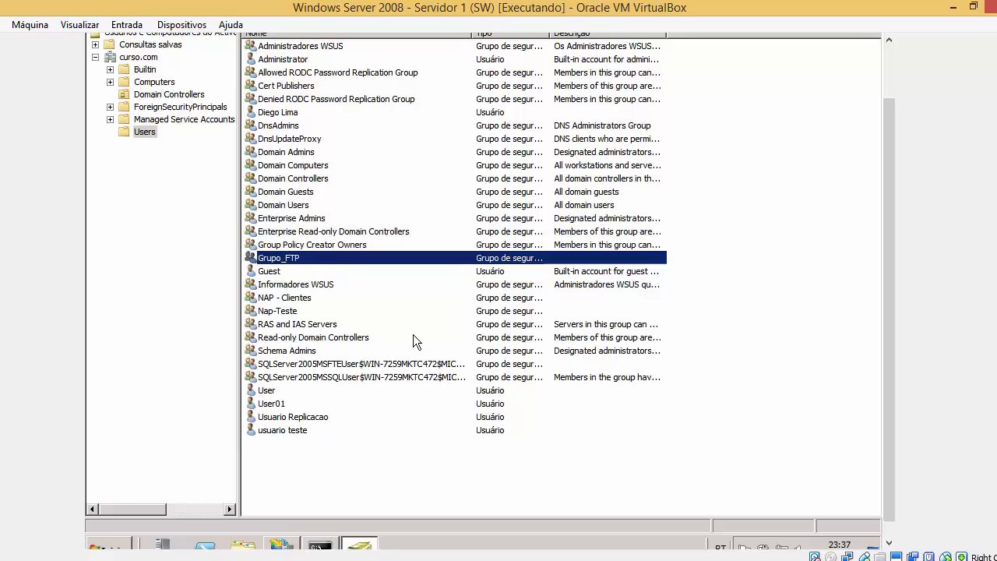
double_click(345, 246)
click(519, 408)
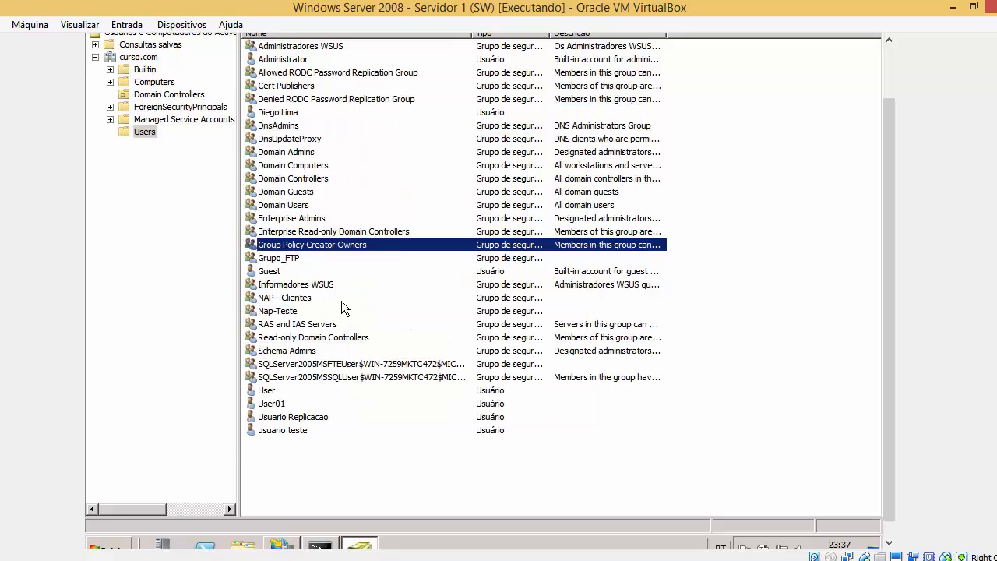
double_click(332, 258)
click(399, 105)
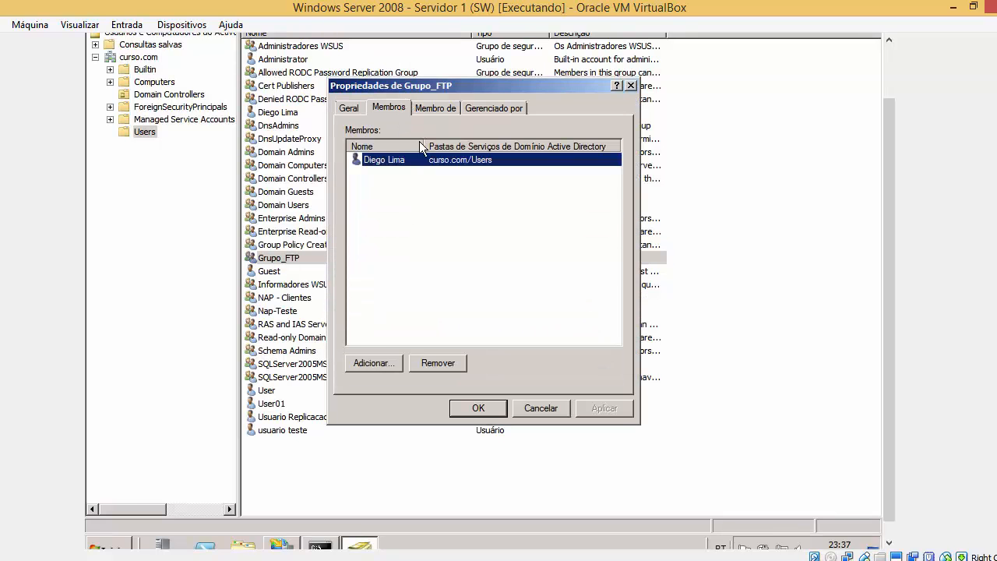
click(539, 409)
Rerun the ftp connection to servidor1.curso.com and log in as the domain user, getting 530 Logon failure.
key(alt+Tab)
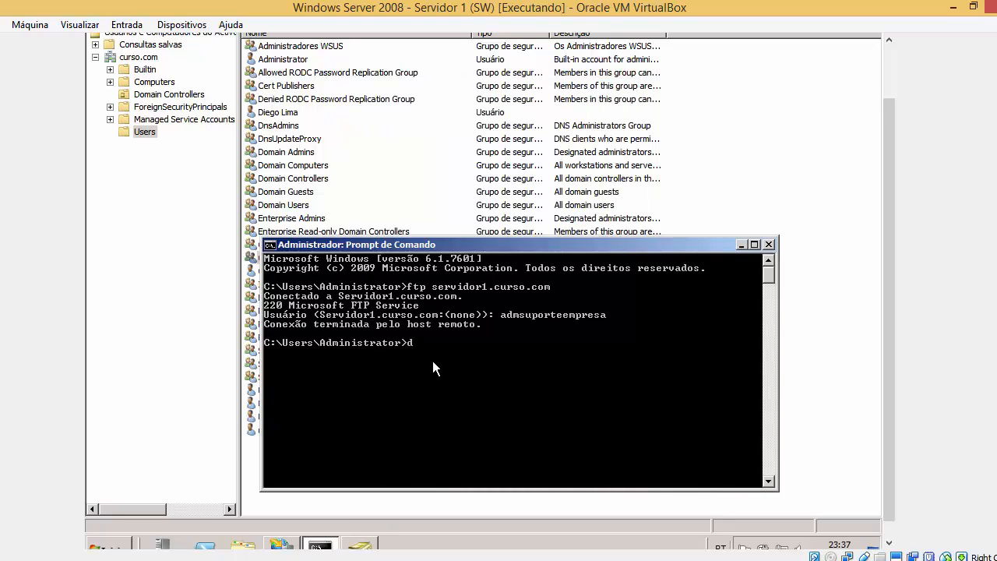
key(Up)
key(Return)
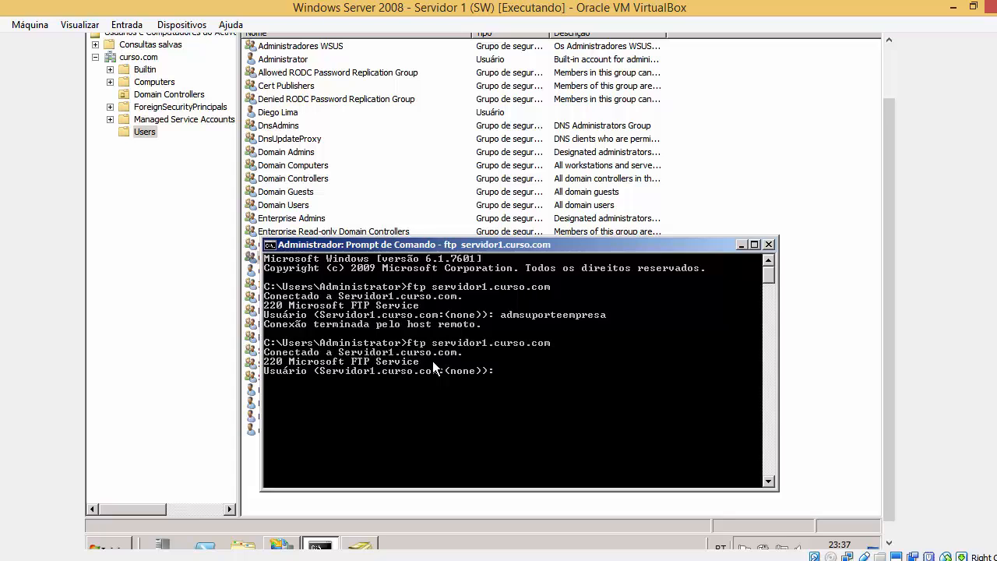
key(Return)
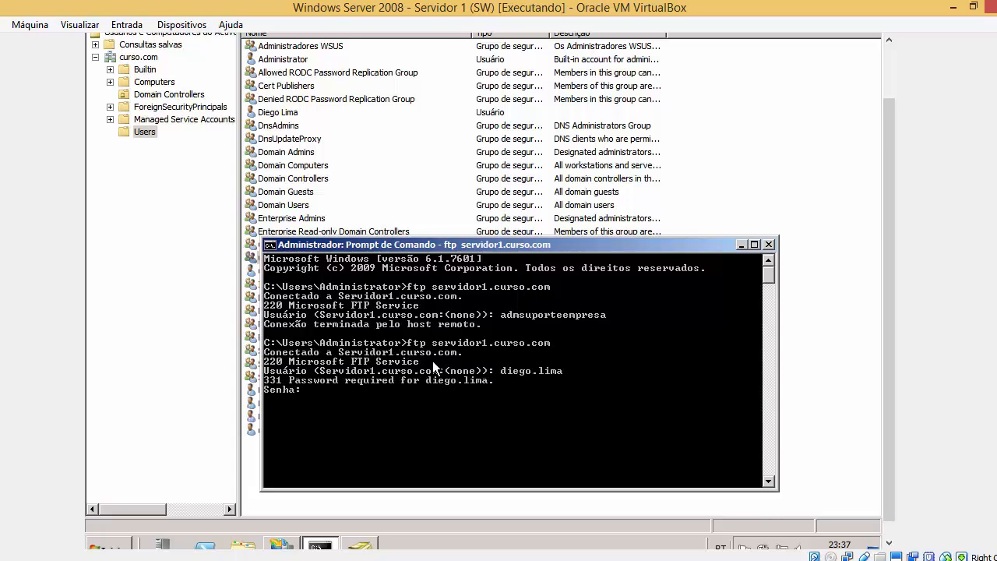
key(Return)
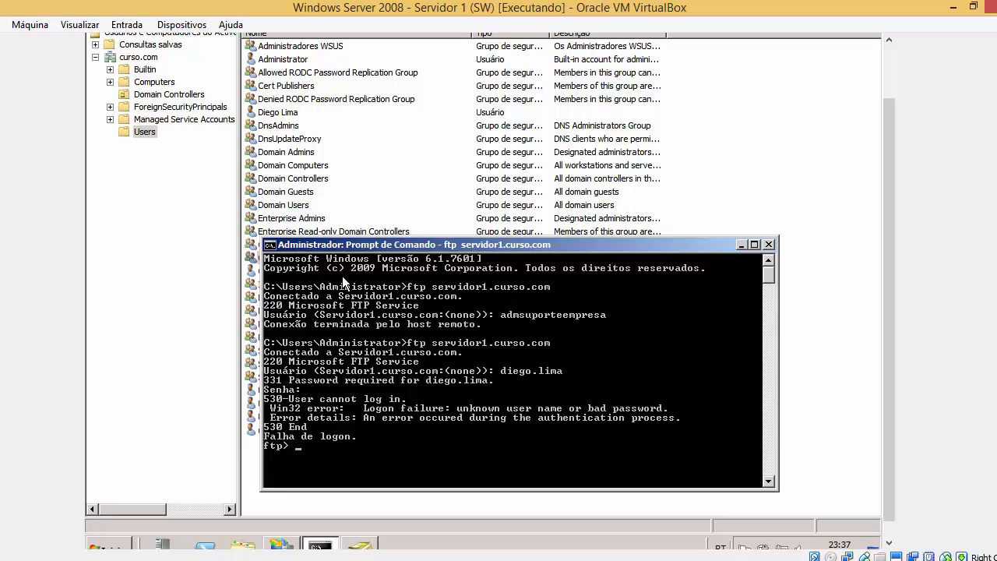
drag(365, 247, 475, 236)
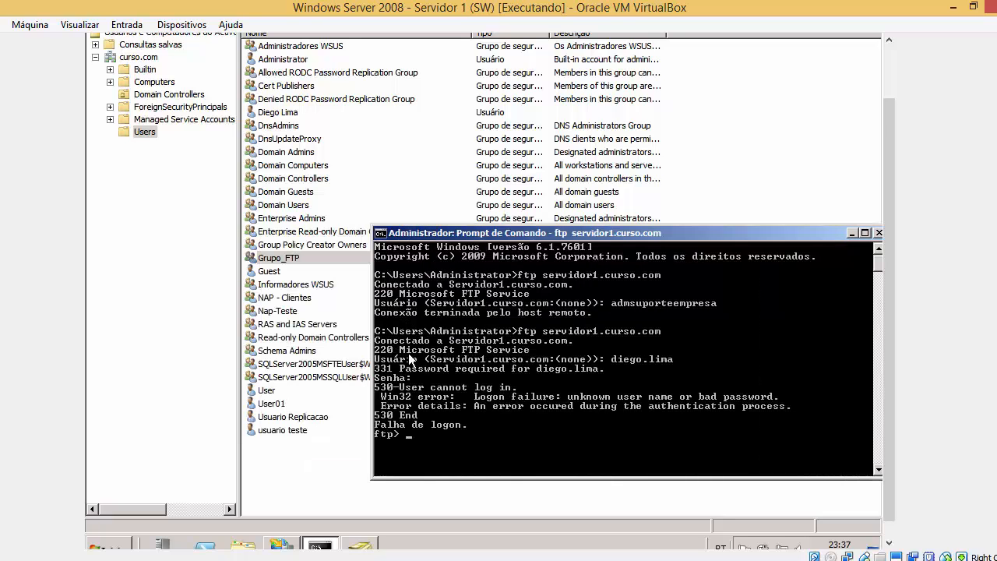
click(275, 258)
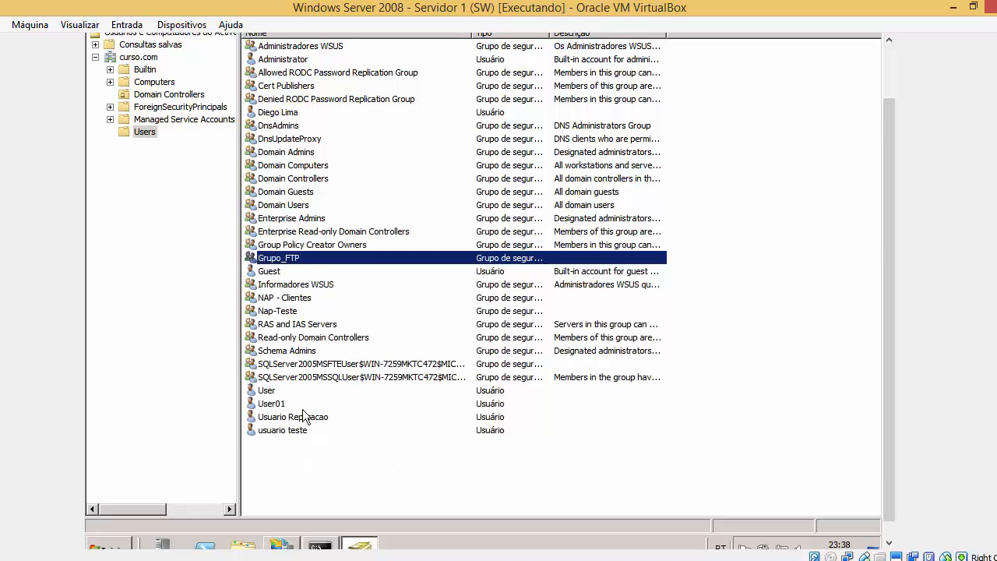
Reset the domain user's password, turning off the change-at-next-logon requirement.
text(di)
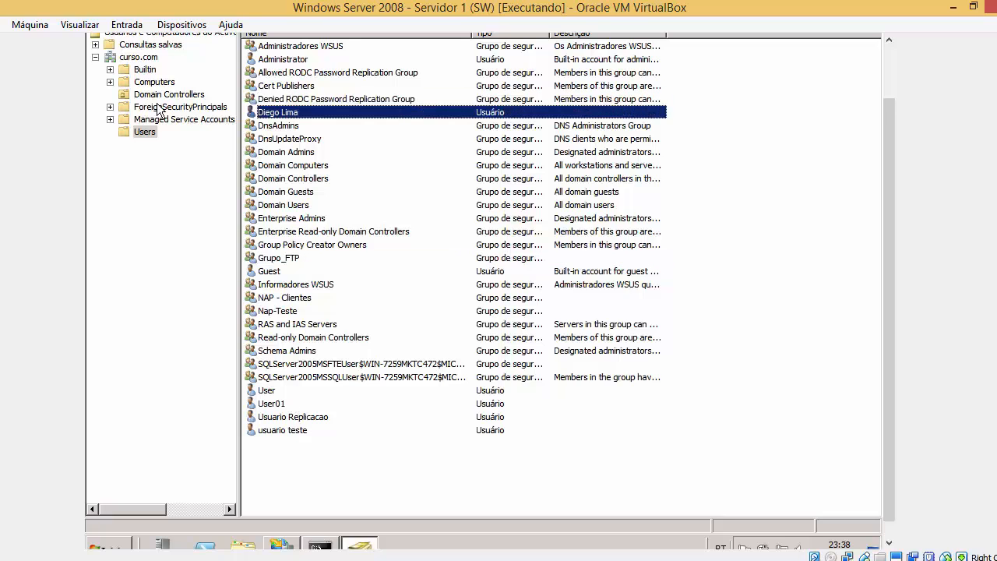
right_click(292, 112)
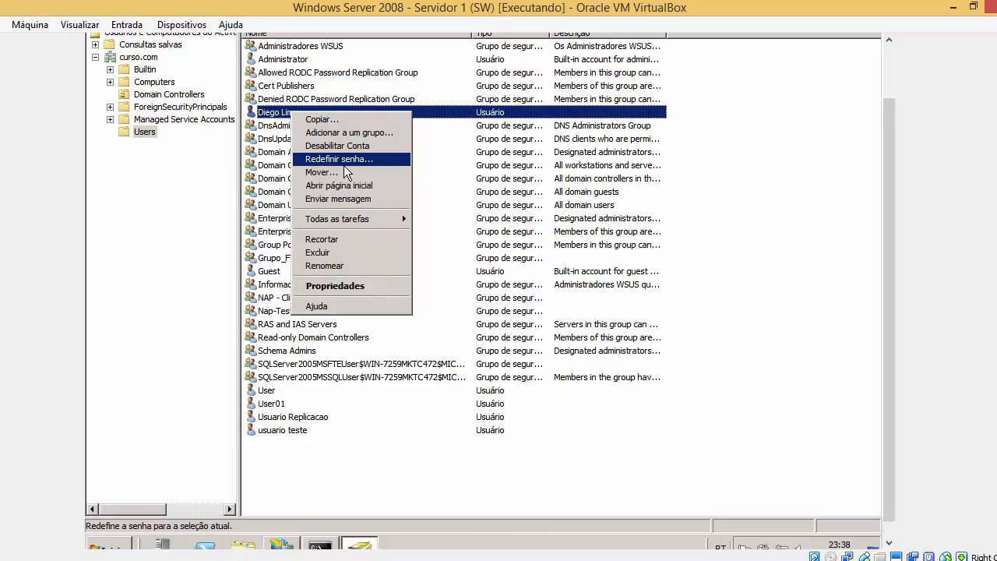
click(344, 162)
click(350, 232)
text(123)
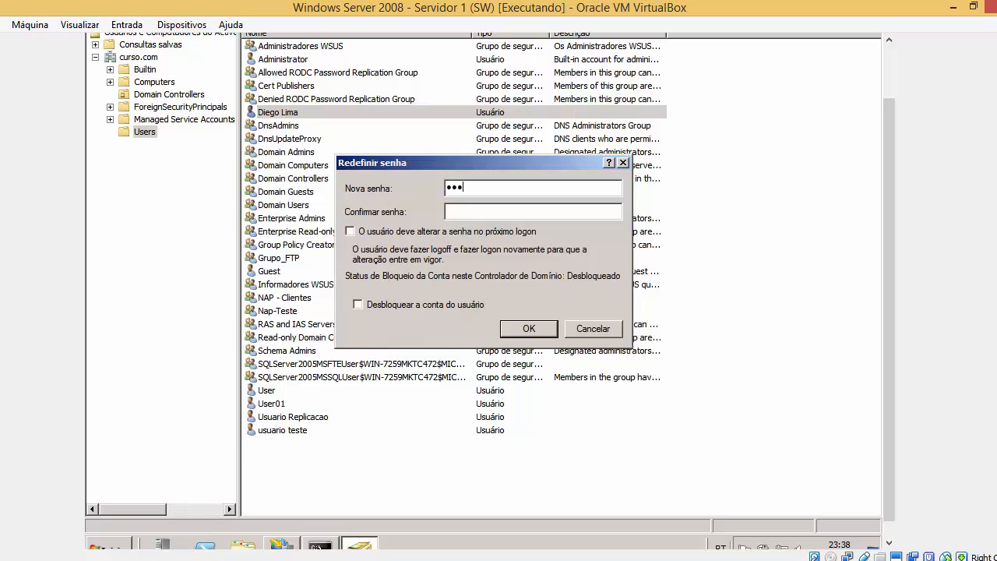
text(4567)
key(Tab)
text(123456789)
key(Return)
key(Return)
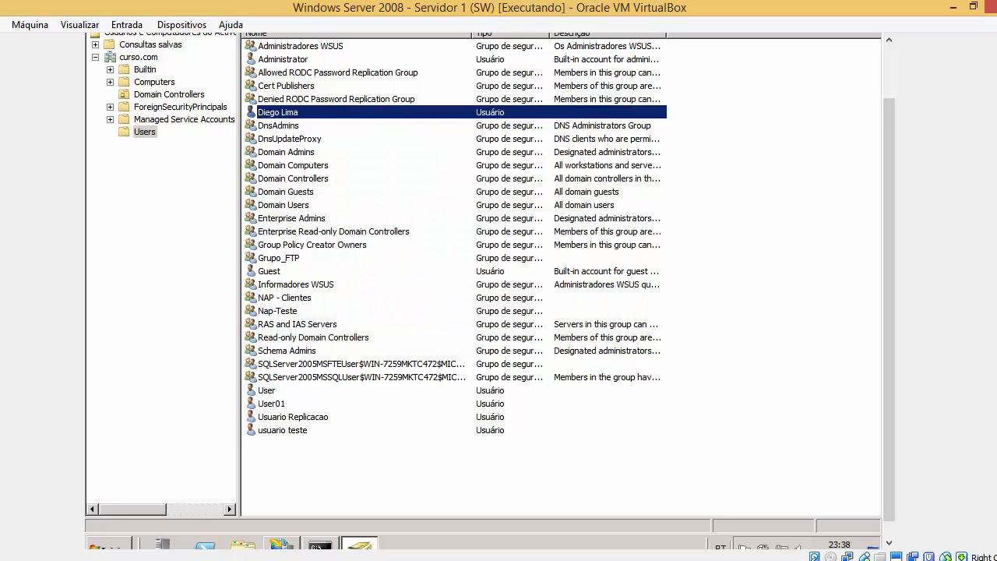
In a fresh console, run ftp servidor1.curso.com, log in as the domain user, and run ls.
click(317, 546)
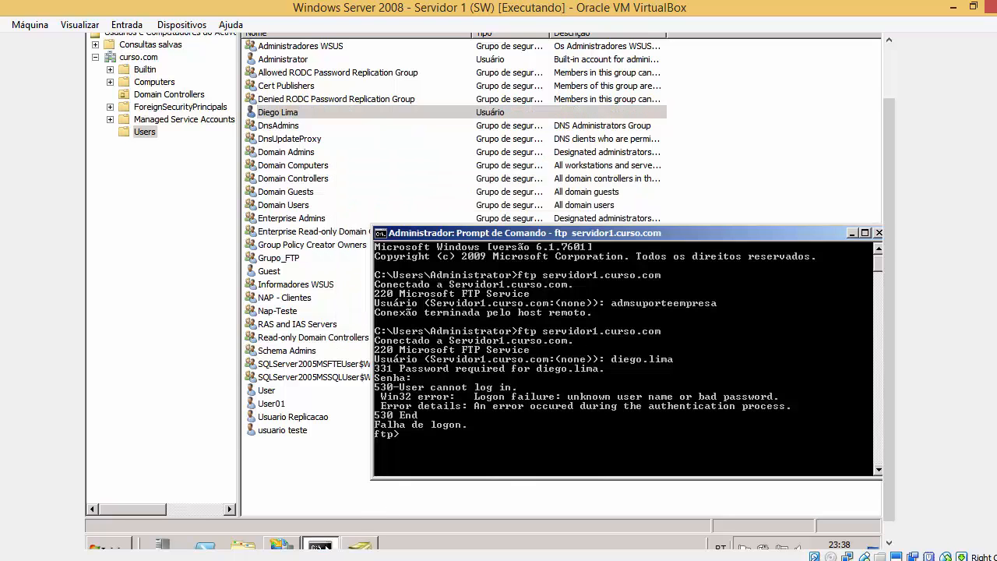
click(879, 236)
click(103, 547)
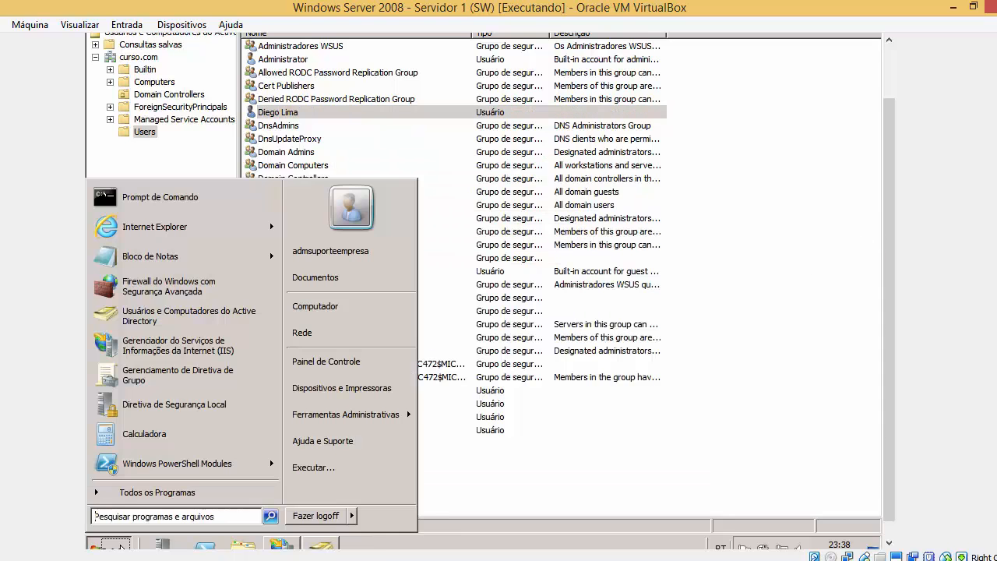
click(185, 203)
text(ftp servi)
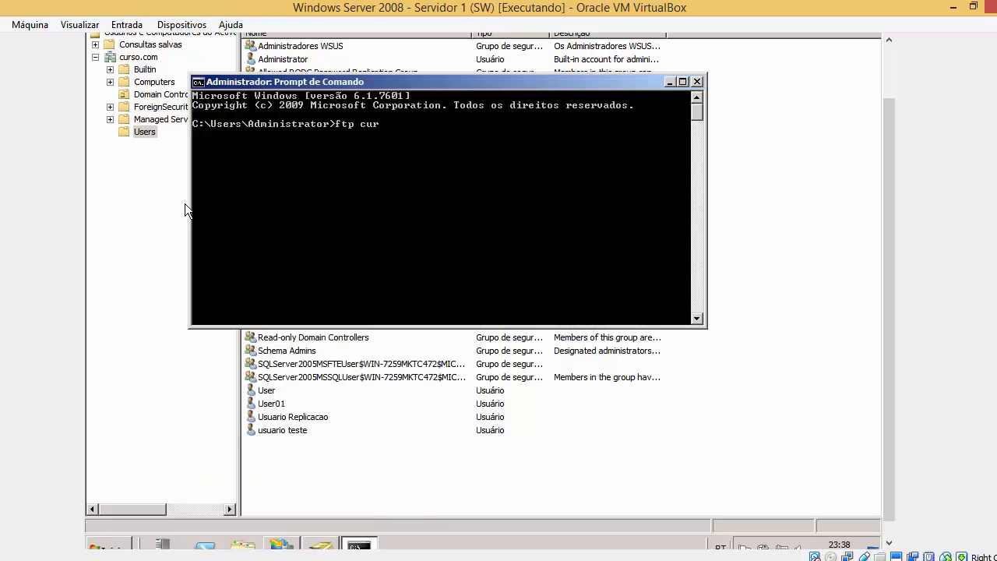
text(dor1.curso.com)
key(Return)
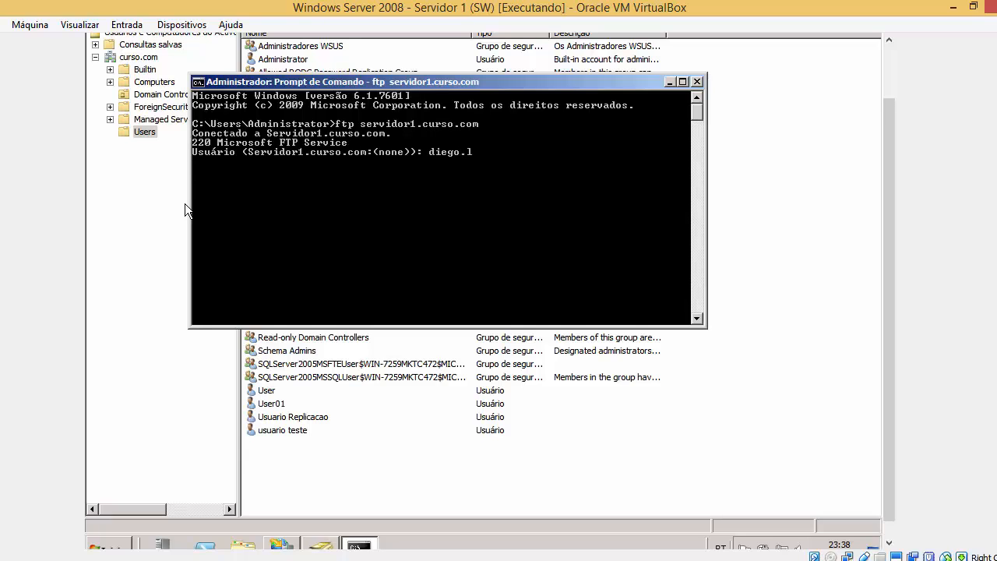
key(Return)
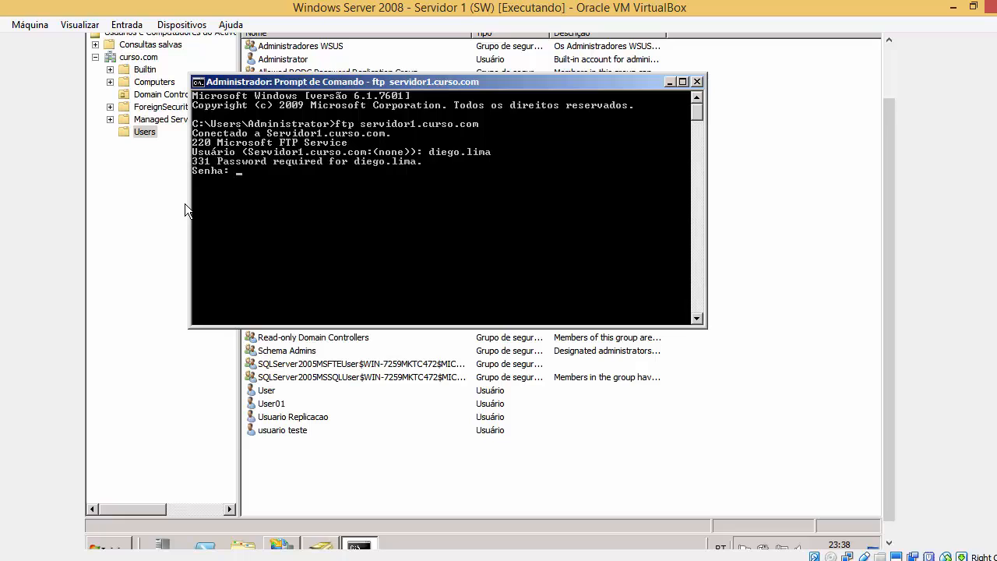
key(Return)
text(ls)
key(Return)
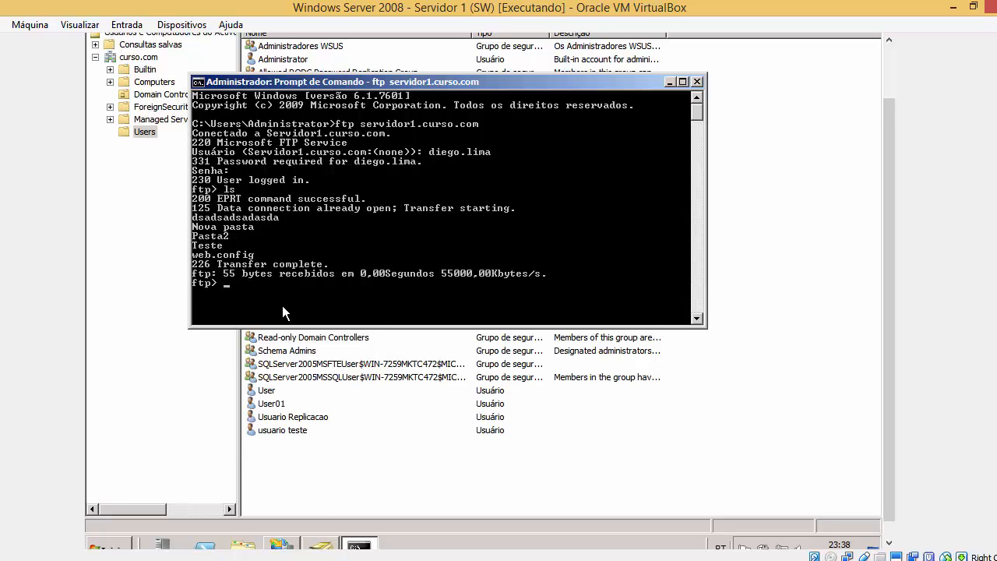
In IIS Manager, edit the Grupo_FTP authorization rule and try specifying a single user instead.
click(333, 545)
click(284, 545)
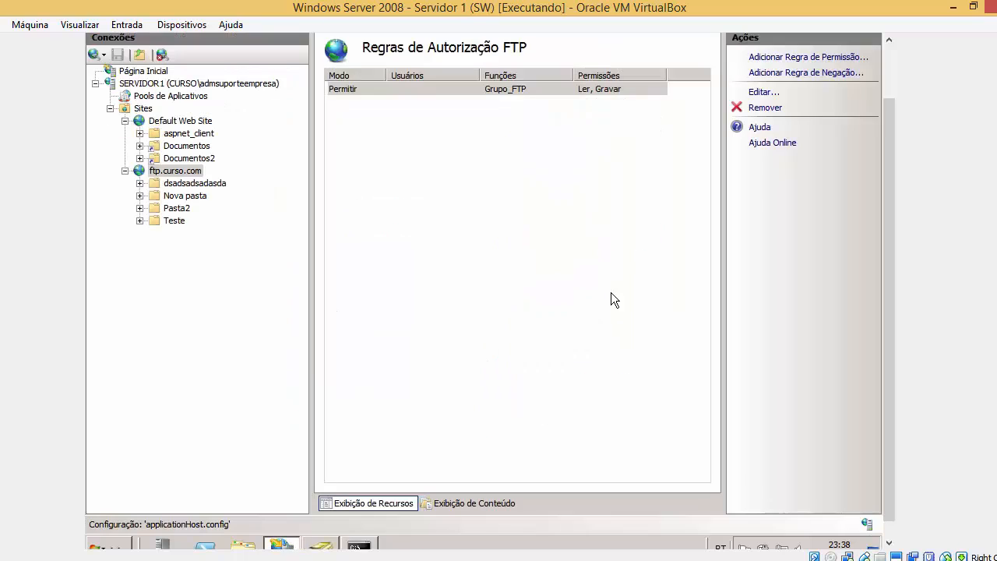
click(763, 92)
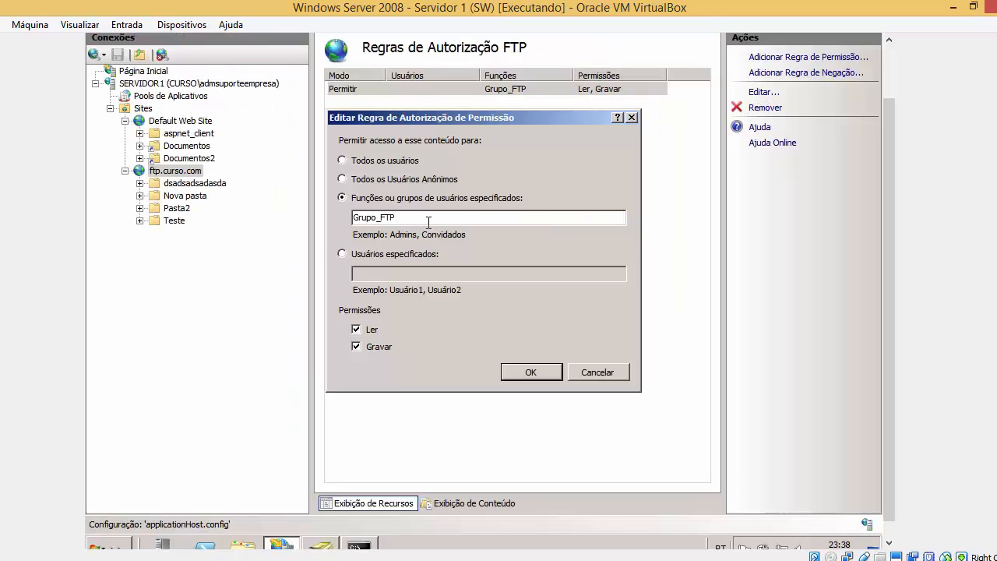
drag(436, 223, 293, 284)
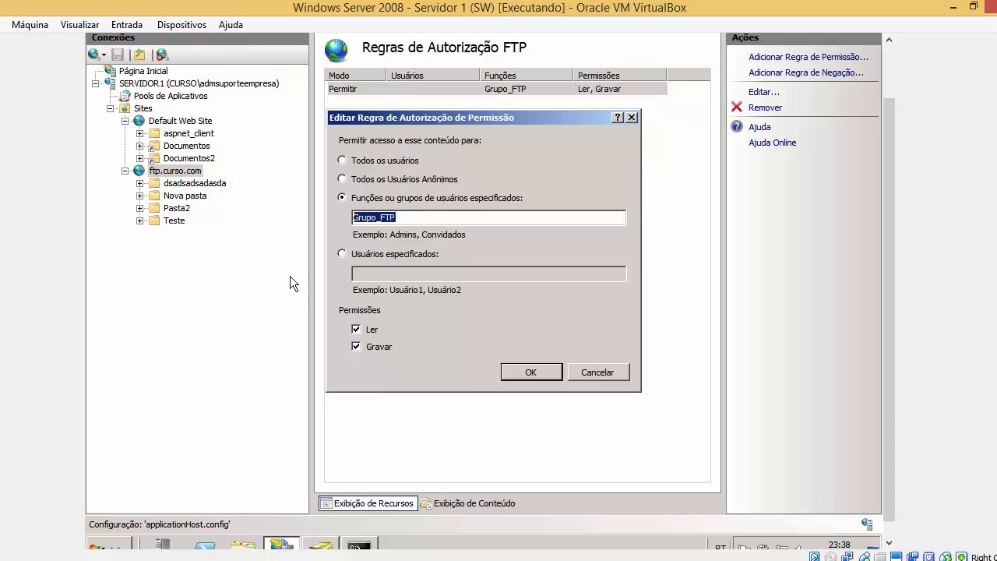
click(360, 254)
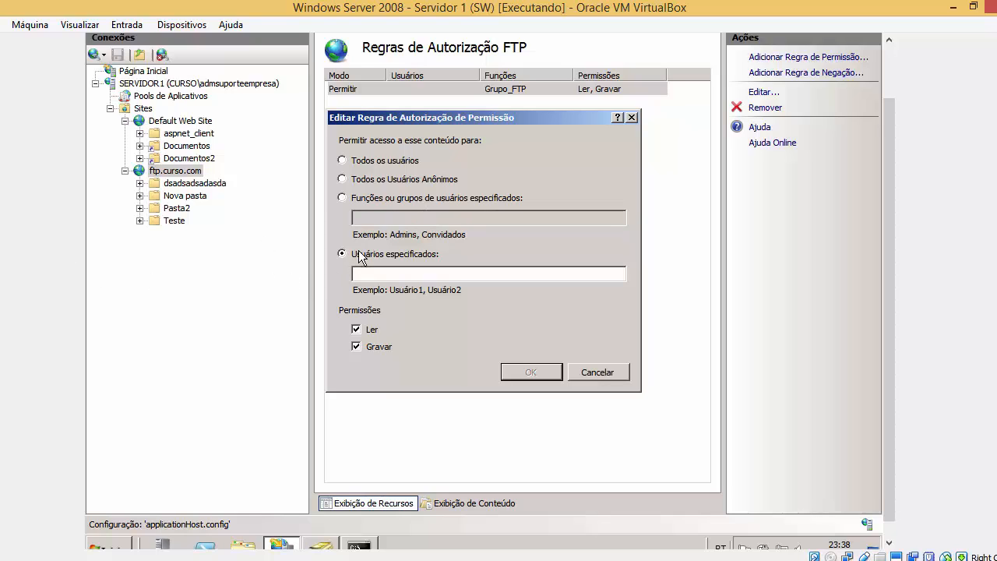
click(392, 273)
click(426, 199)
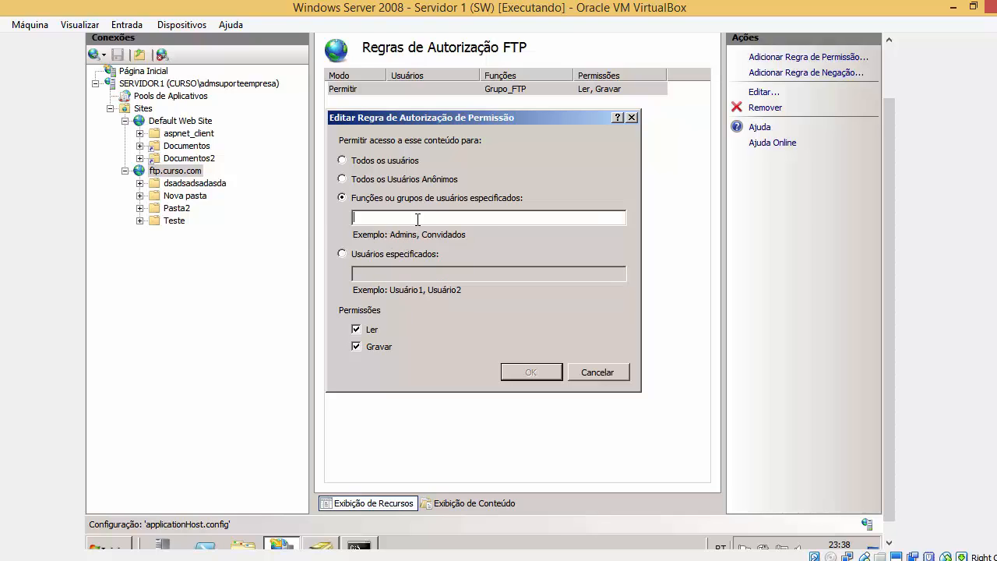
click(413, 255)
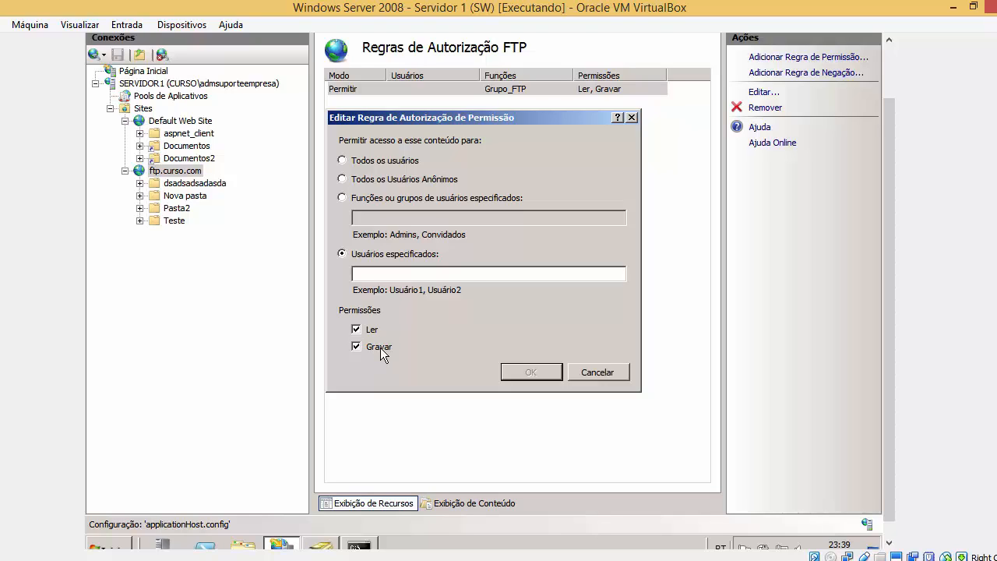
Close the FTP Command Prompt window and cancel the rule edit, leaving Grupo_FTP unchanged.
click(359, 545)
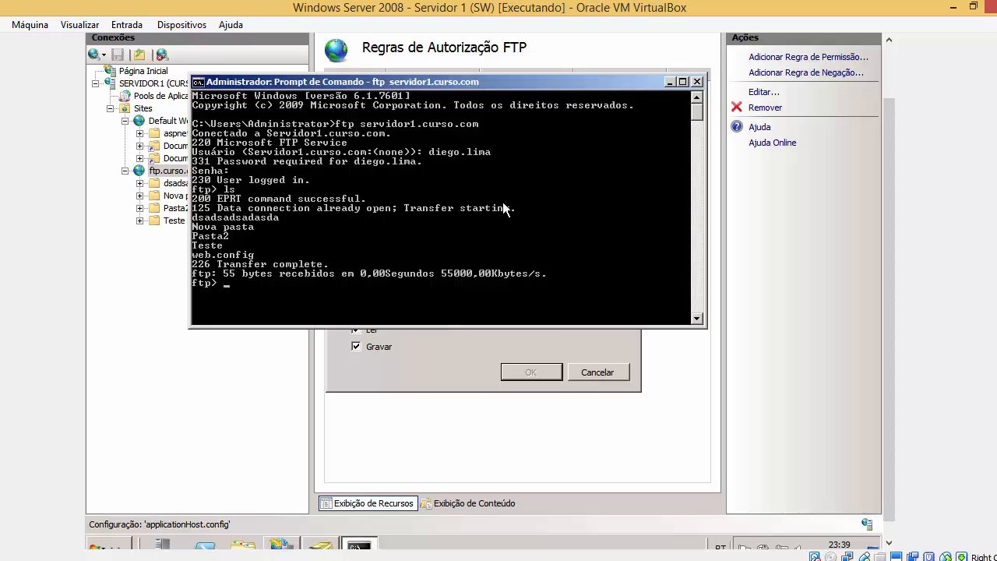
click(697, 82)
click(596, 372)
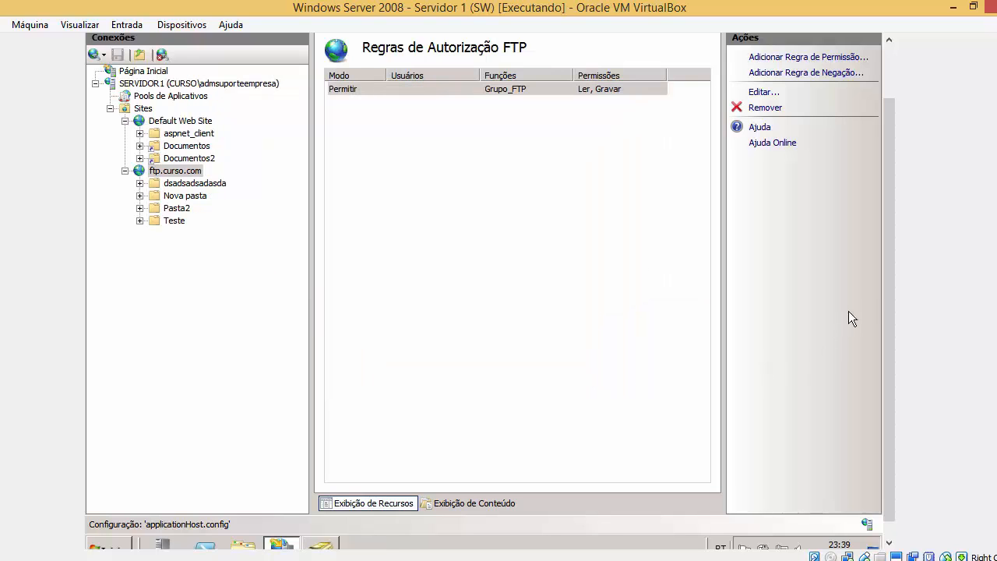
mouse_move(886, 277)
mouse_down()
mouse_move(865, 176)
mouse_move(871, 152)
mouse_move(896, 289)
mouse_up()
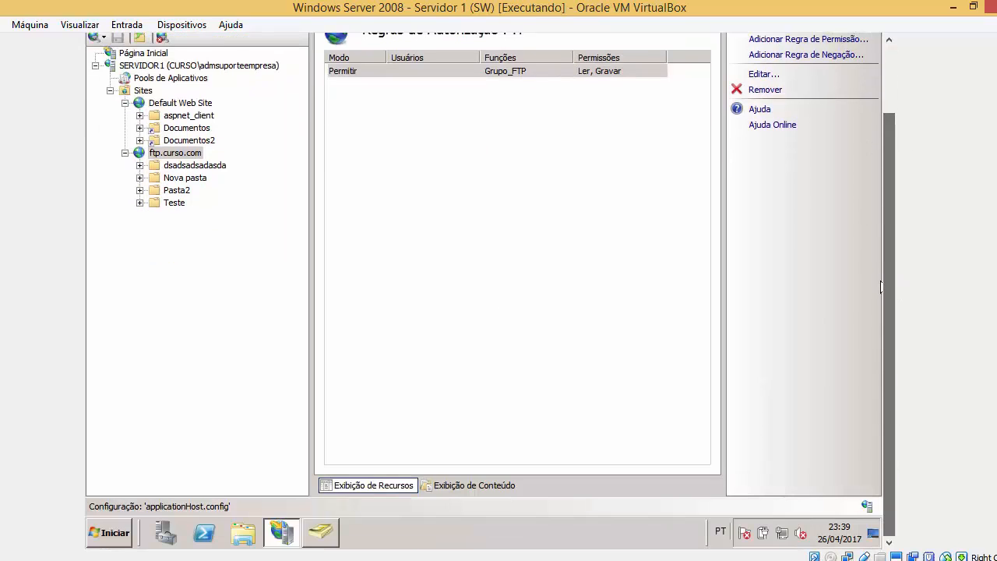
click(335, 533)
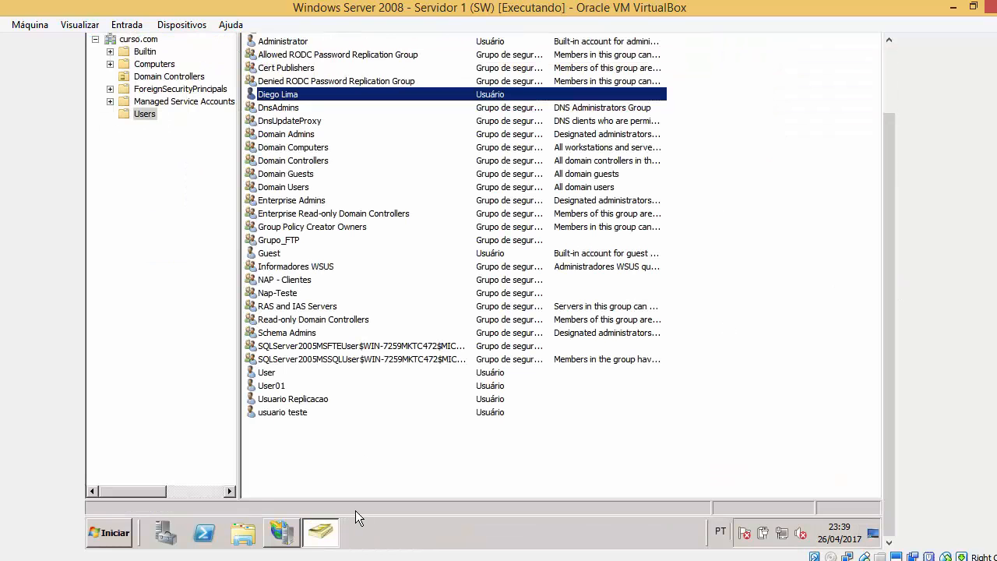
click(294, 535)
scroll(888, 261, up, 2)
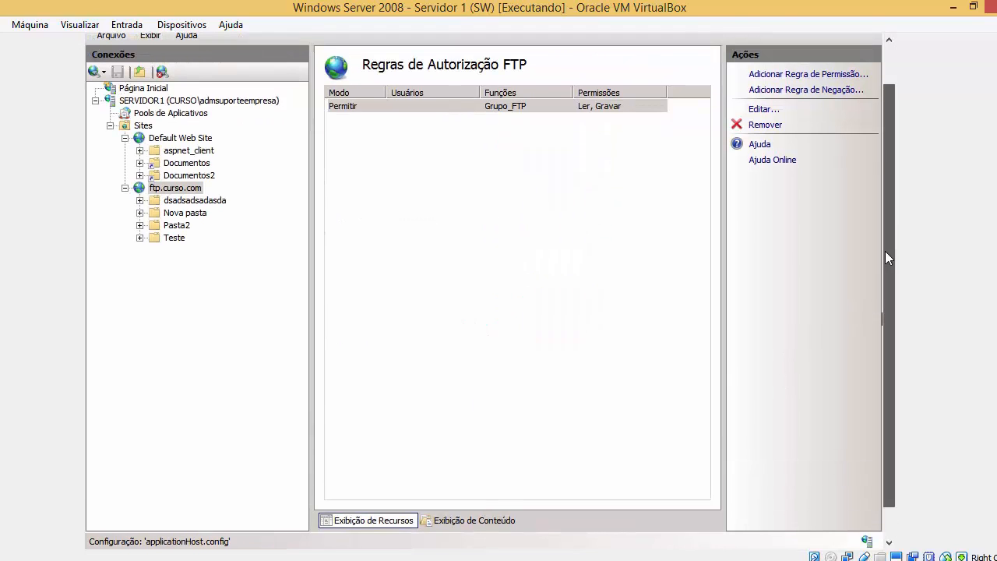
scroll(888, 261, down, 2)
Search 'fire' to open Windows Firewall's allowed programs list and check the Servidor FTP exception.
click(109, 534)
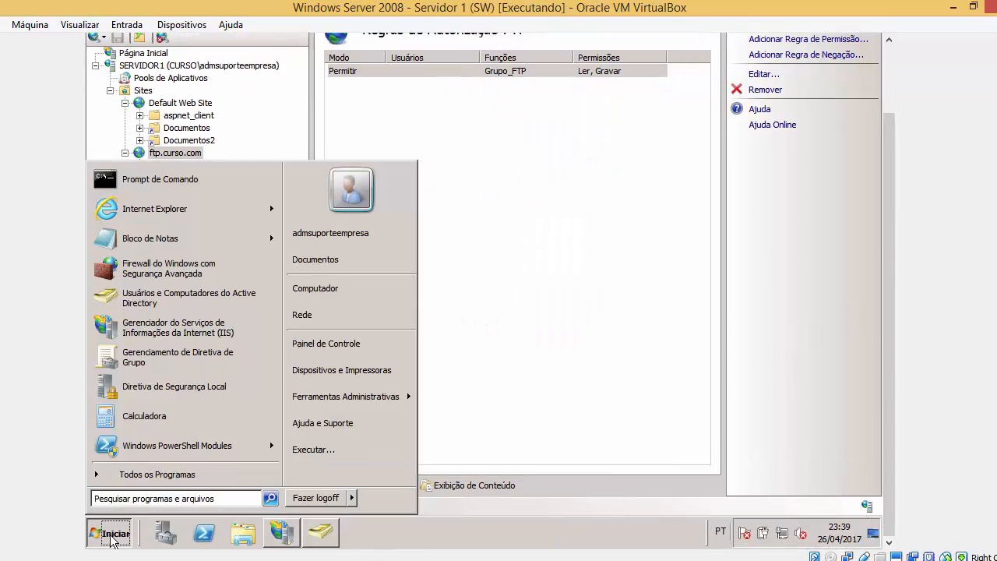
text(fire)
key(Down)
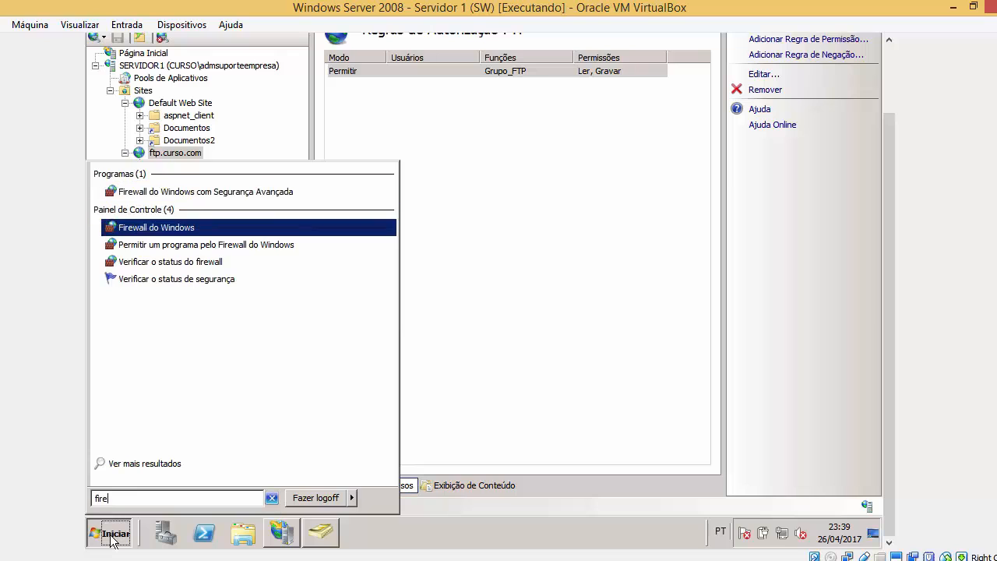
key(Return)
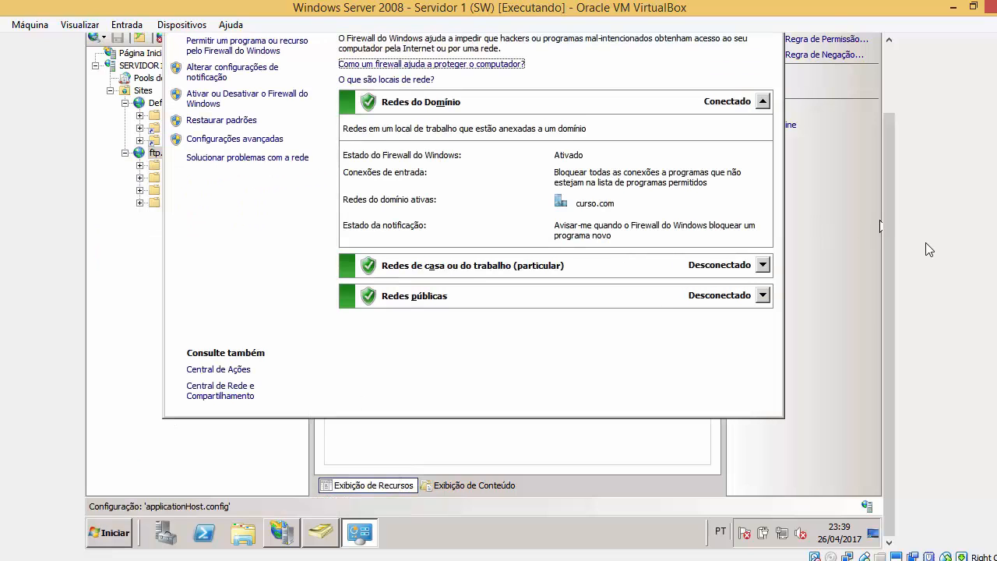
scroll(888, 177, up, 2)
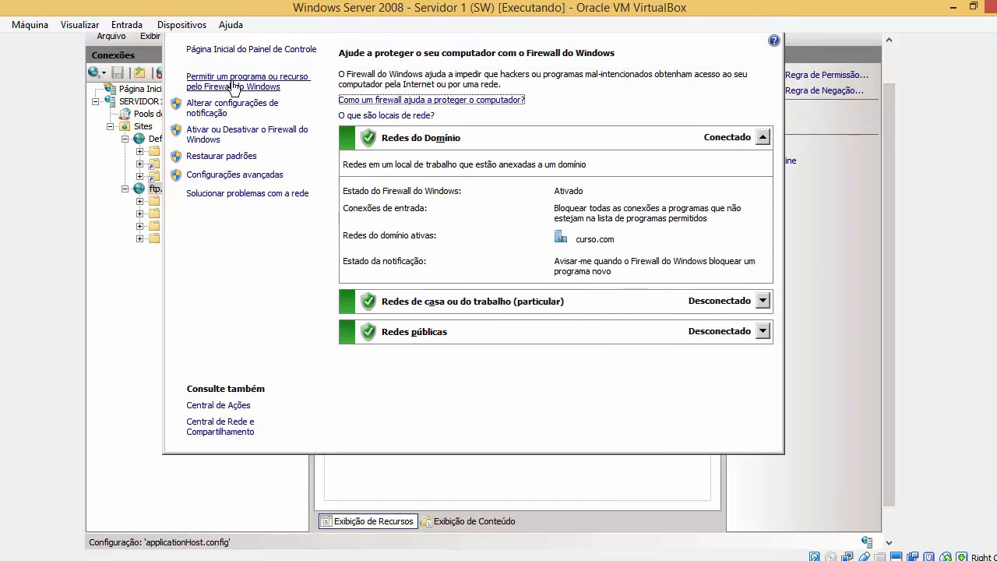
click(273, 92)
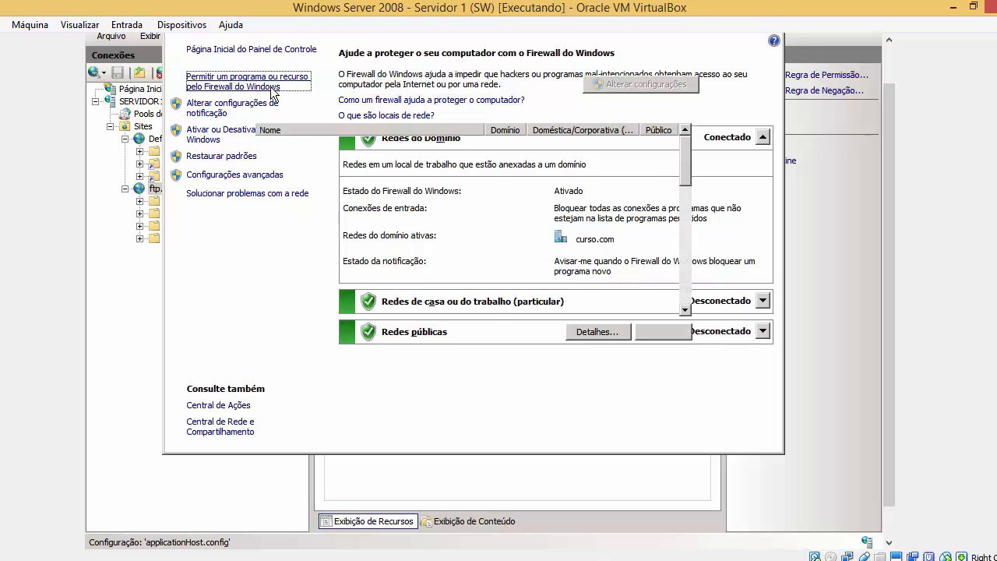
drag(687, 175, 688, 307)
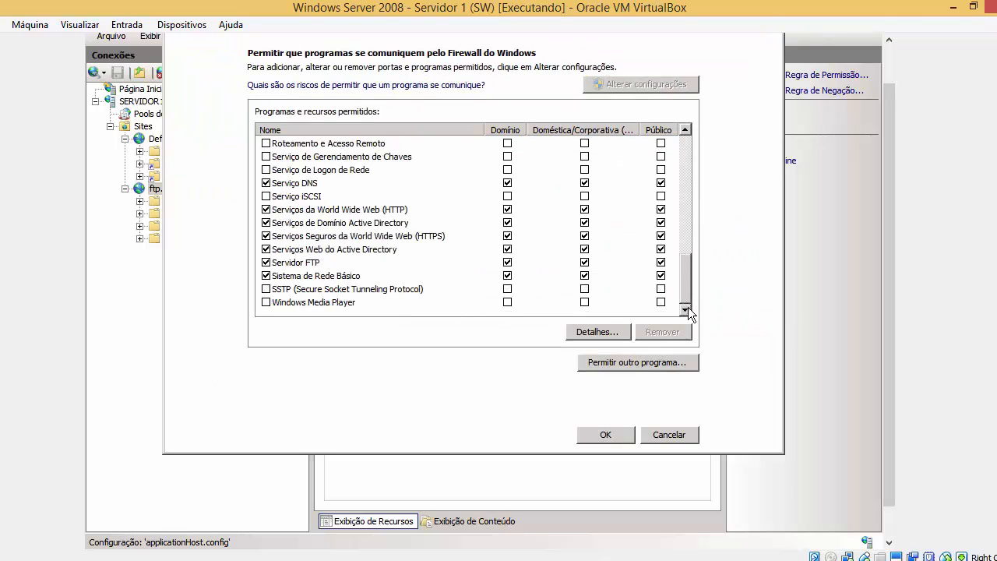
click(338, 258)
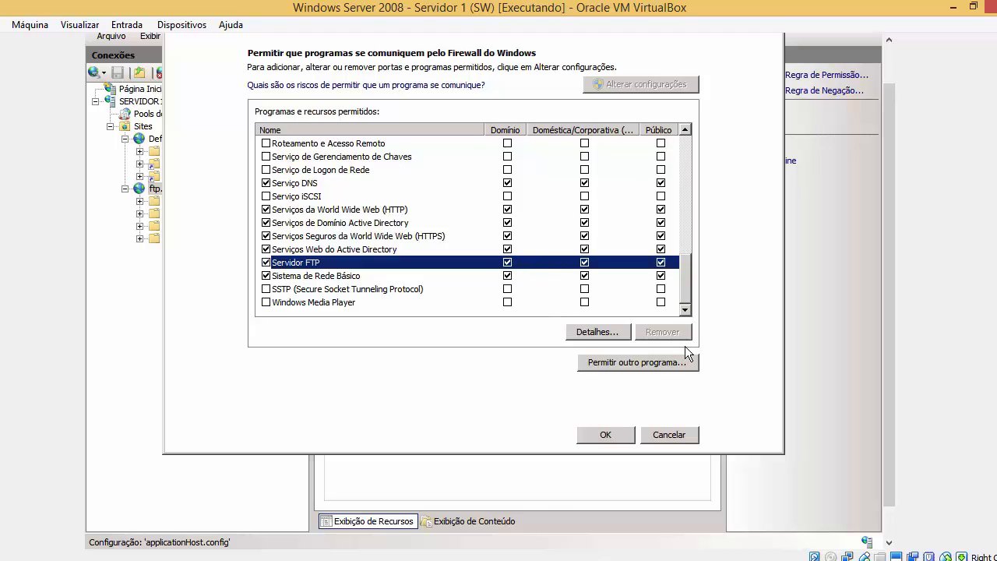
Add svchost.exe from System32 as a firewall exception, dismissing the already-in-list error.
click(604, 362)
click(580, 299)
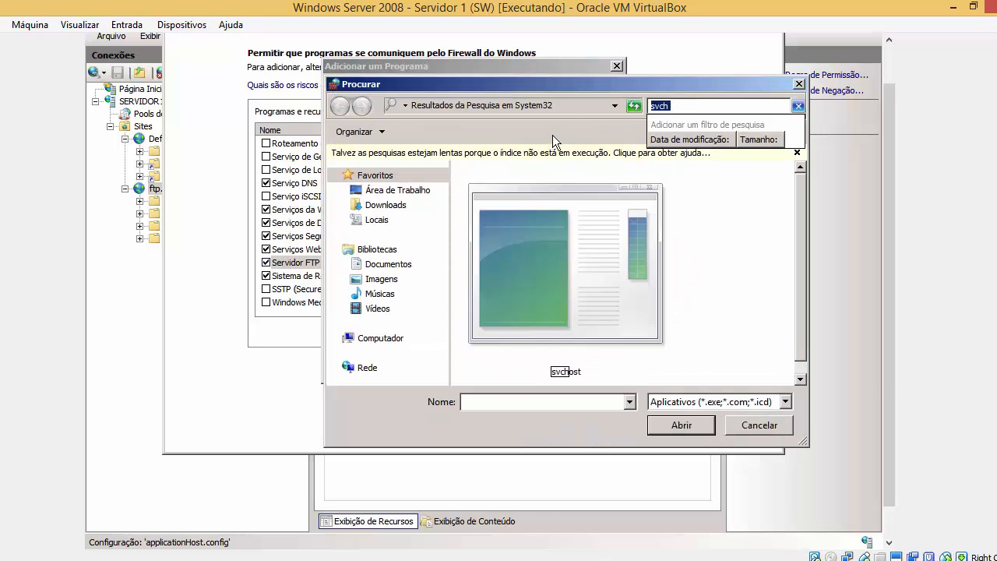
click(581, 106)
click(548, 249)
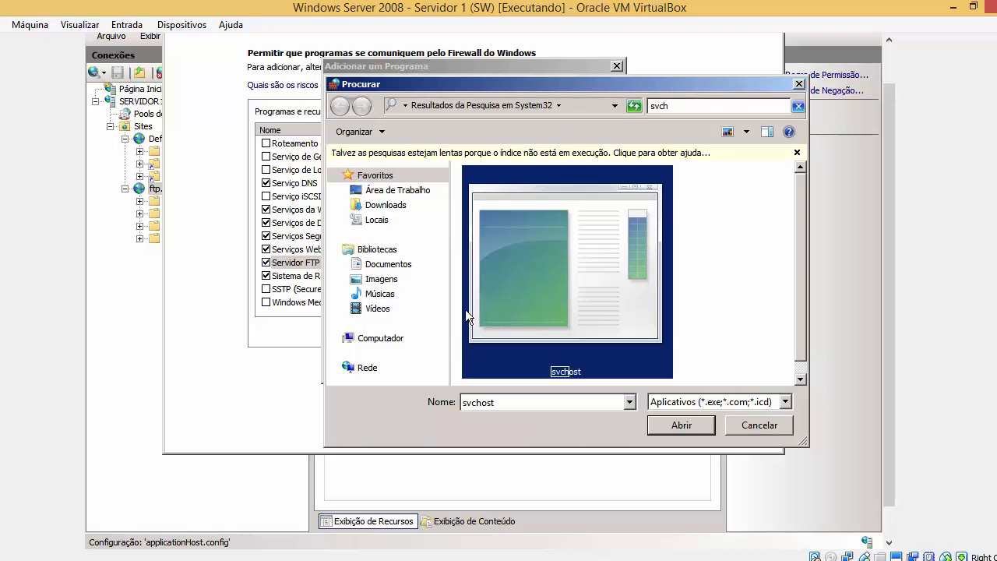
click(403, 338)
double_click(576, 336)
click(704, 107)
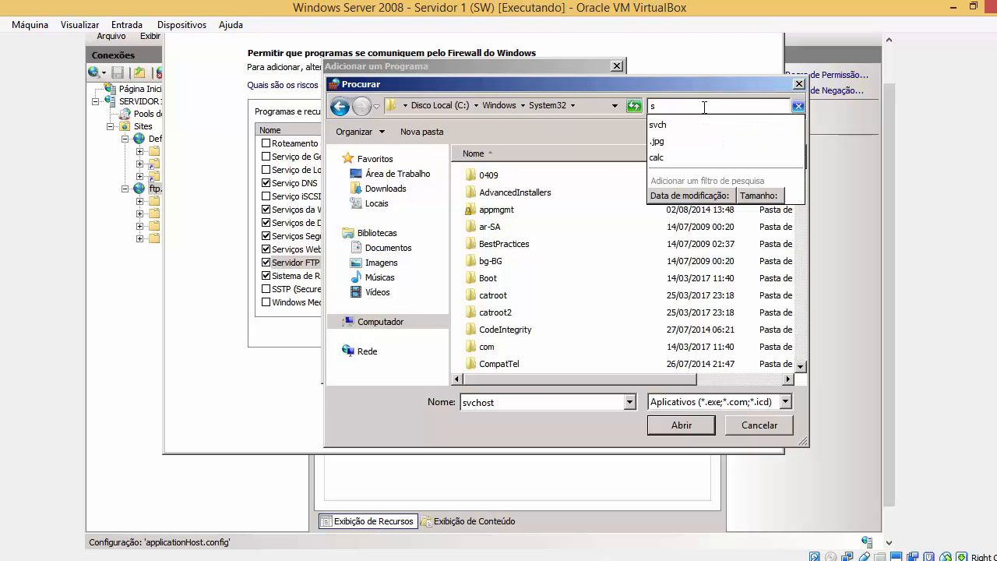
text(svch)
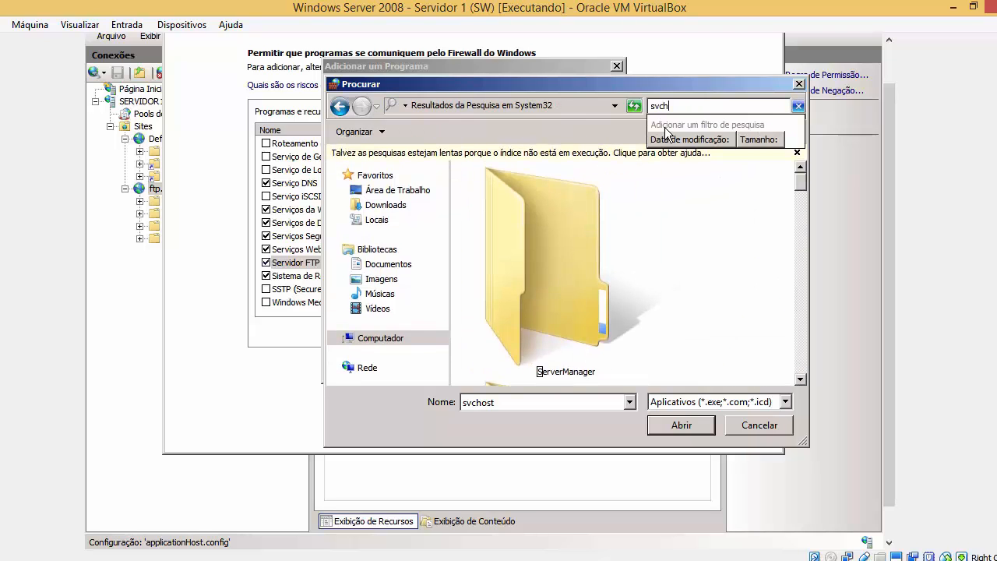
click(682, 424)
click(527, 367)
click(614, 321)
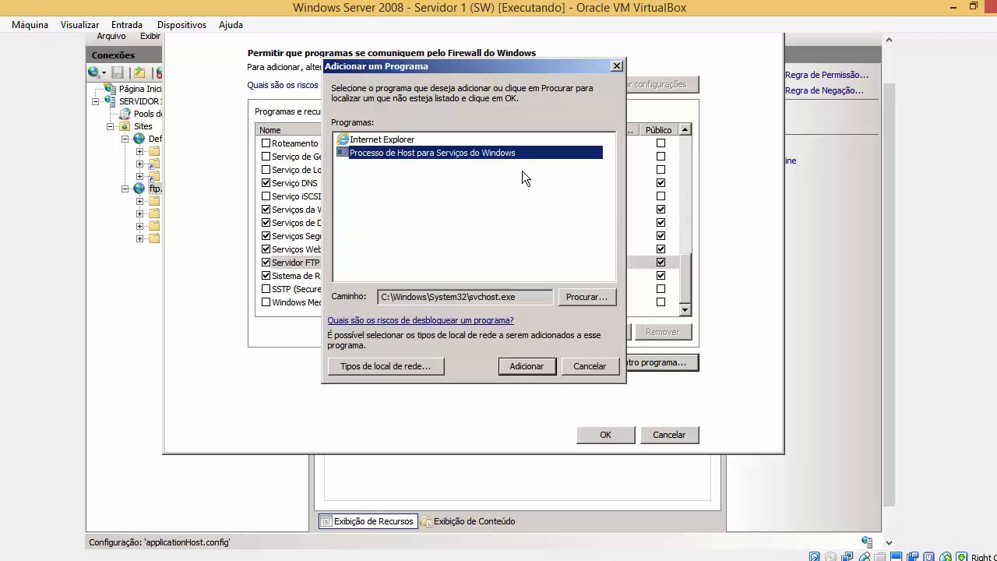
click(530, 366)
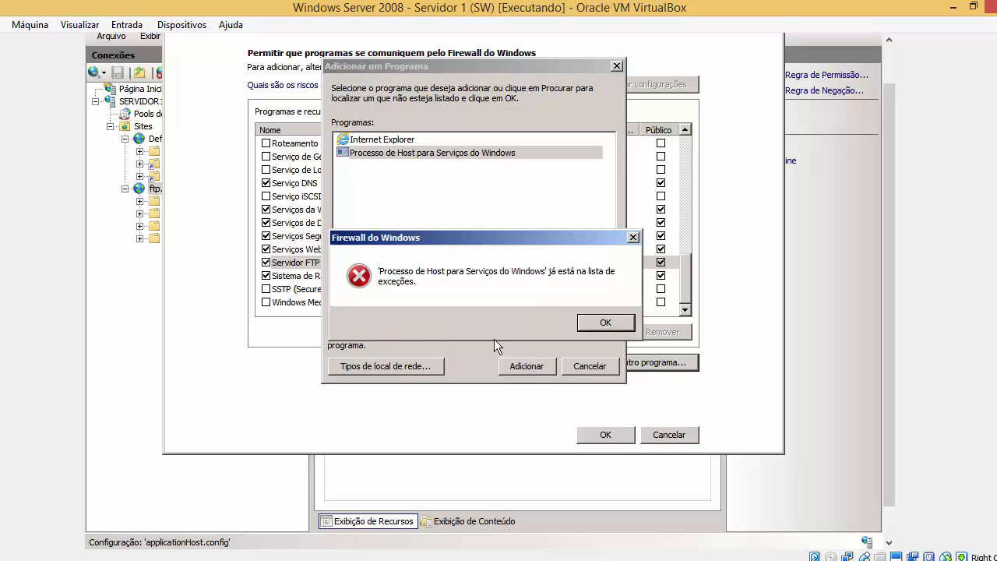
click(581, 318)
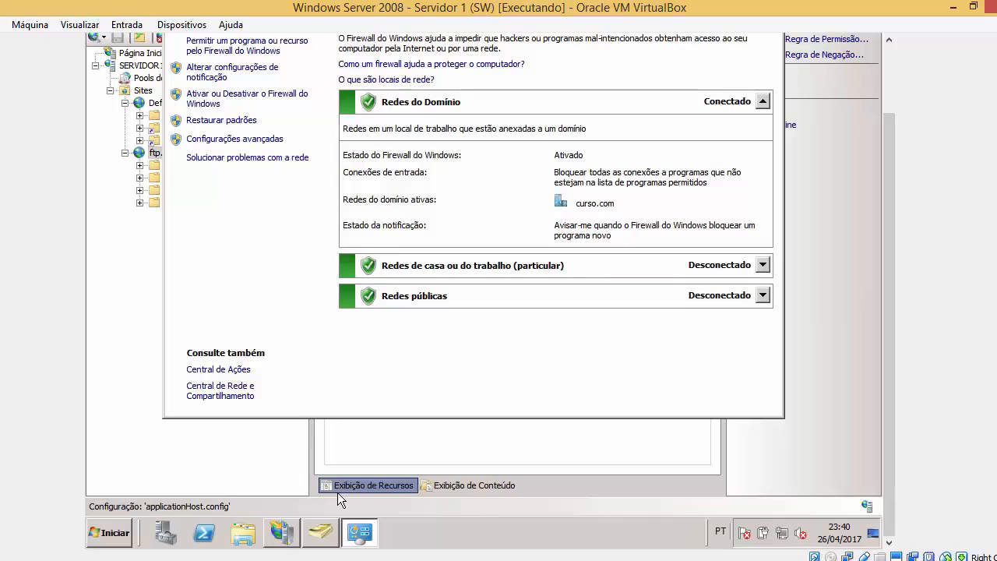
click(109, 533)
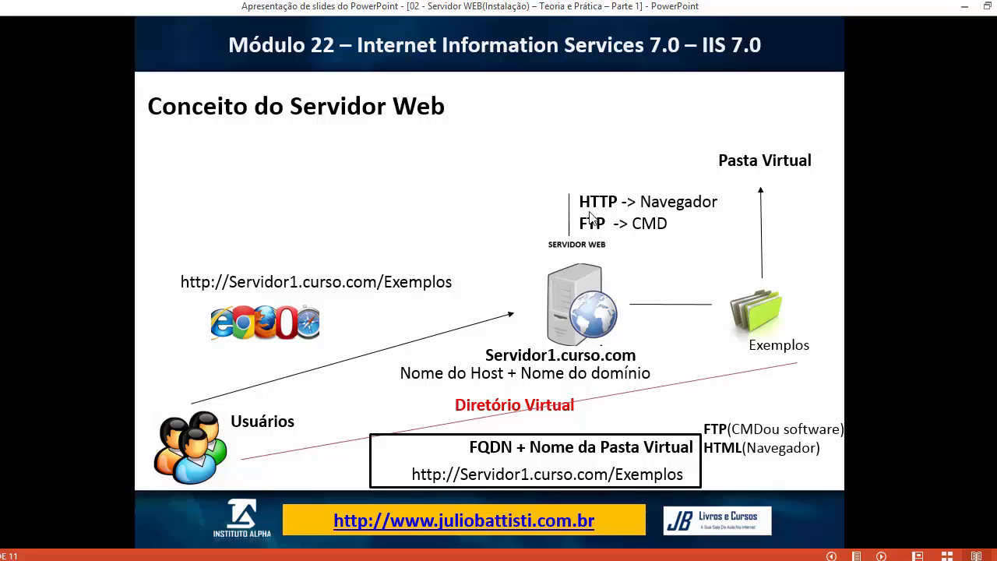
Advance the slideshow to the 'Servidor Web - Conceitos' slide.
click(735, 358)
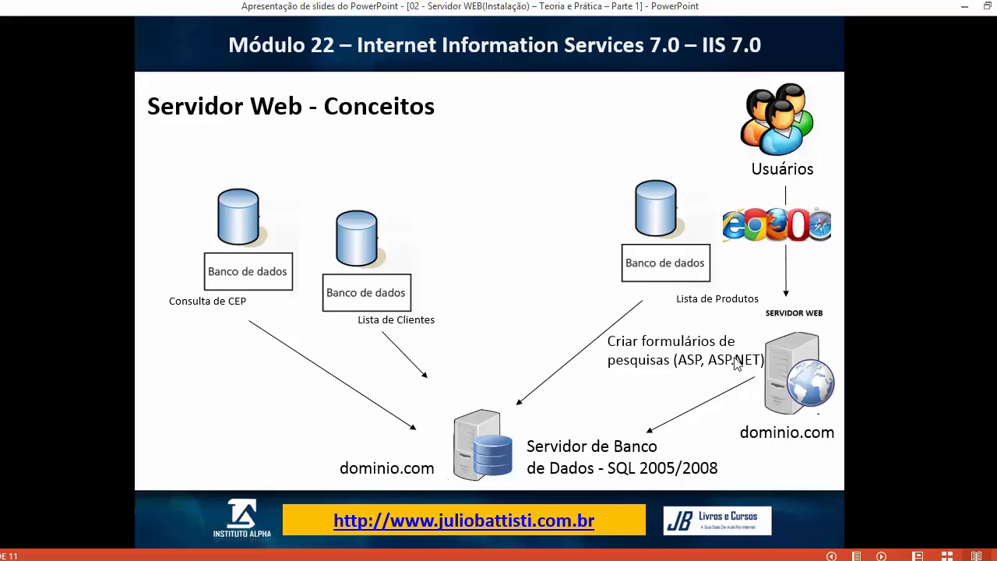